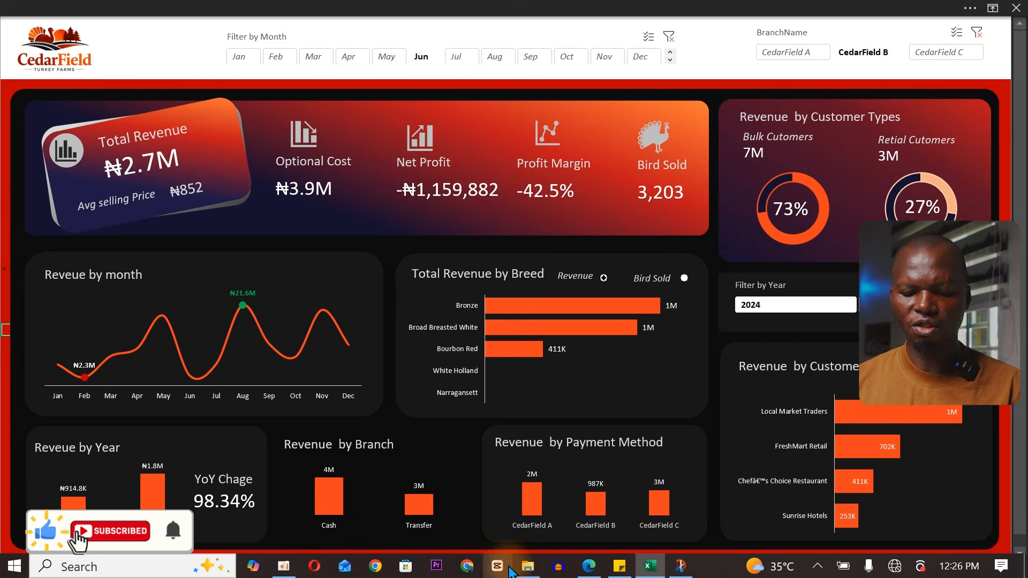
Open the project folder and select the turkey_farm_normalized_tables archive containing the data tables
left_click(488, 485)
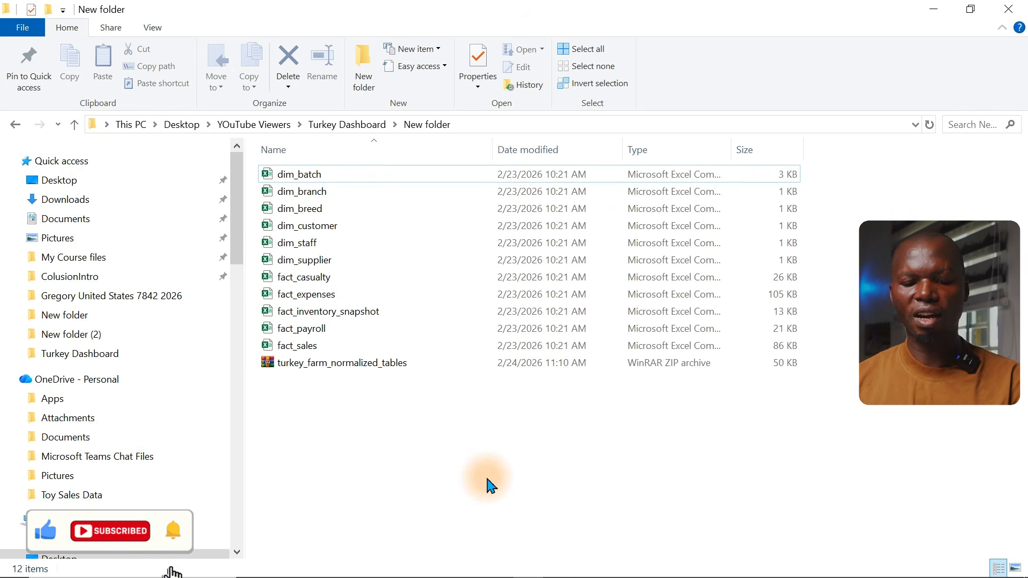
left_click(355, 369)
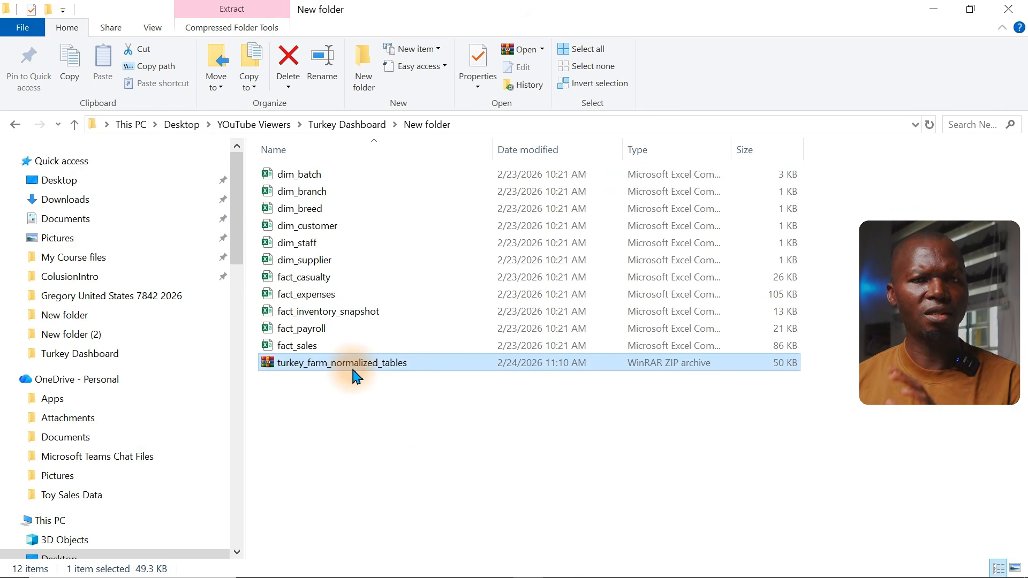
Open the Dashboard Tasks PDF and read through the client's dashboard requirements
mouse_move(468, 577)
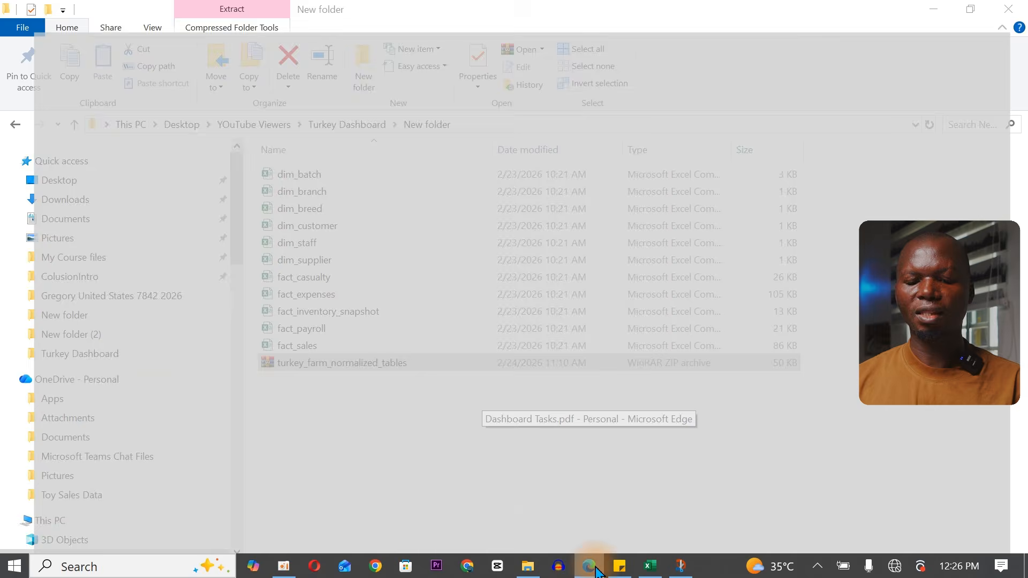
left_click(584, 509)
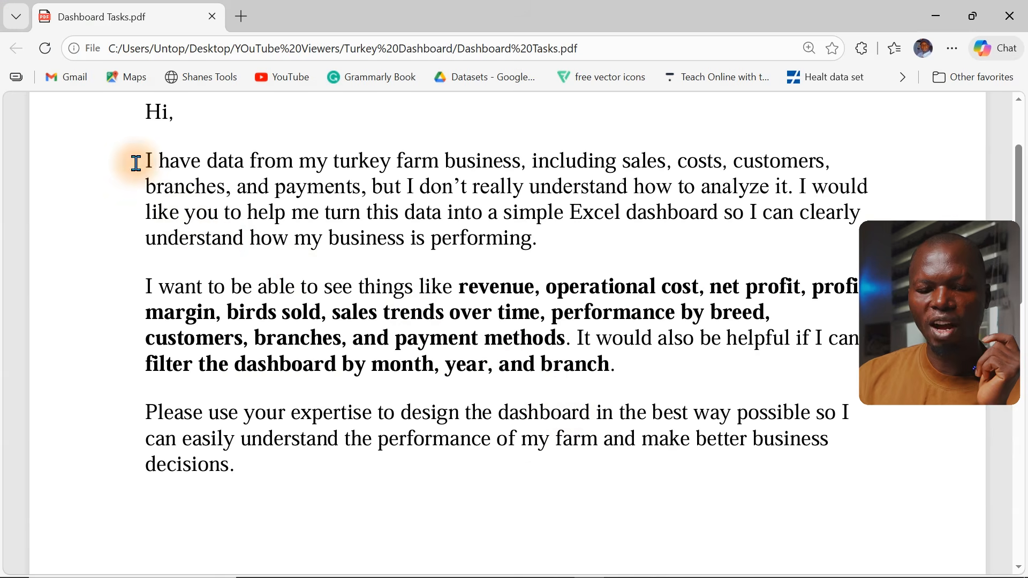
left_click_drag(136, 160, 273, 489)
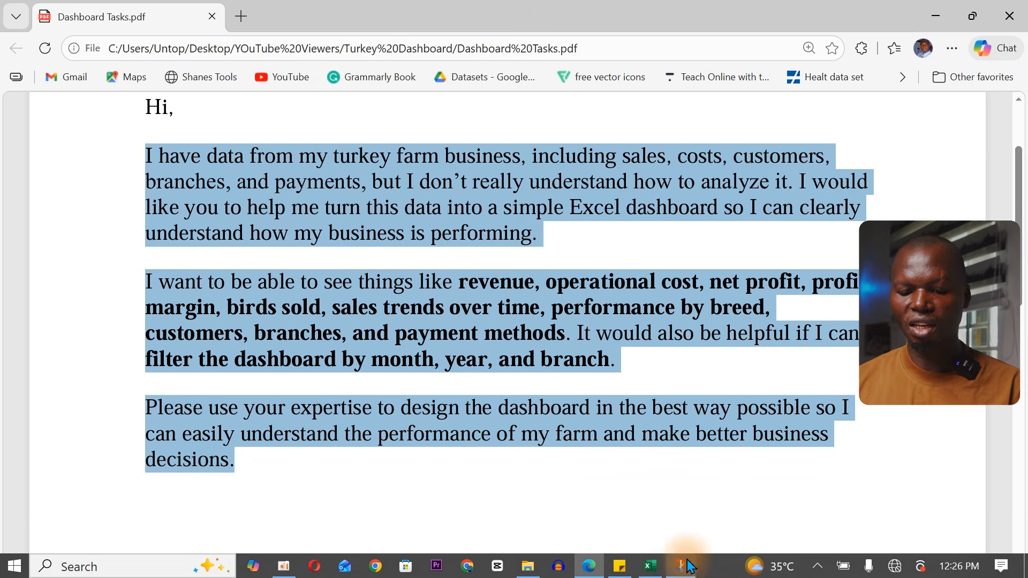
Open the hand-drawn dashboard sketch and circle the whole layout with the red pen
left_click(686, 568)
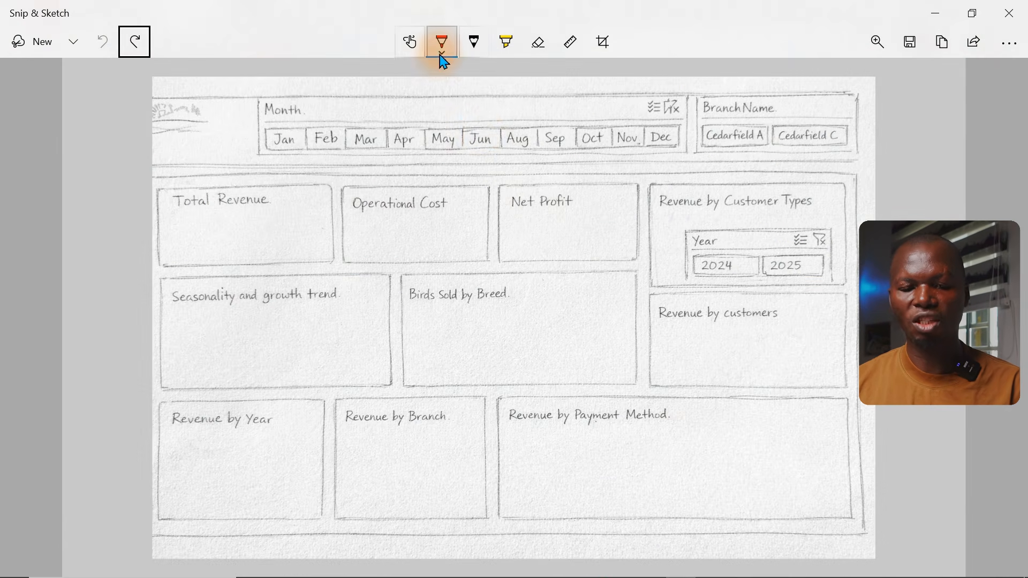
left_click(442, 43)
left_click(146, 77)
mouse_move(146, 74)
left_mouse_down()
mouse_move(597, 92)
mouse_move(755, 57)
mouse_move(921, 215)
mouse_move(927, 437)
mouse_move(883, 509)
mouse_move(343, 561)
mouse_move(142, 509)
mouse_move(161, 270)
mouse_move(103, 120)
mouse_move(159, 86)
left_mouse_up()
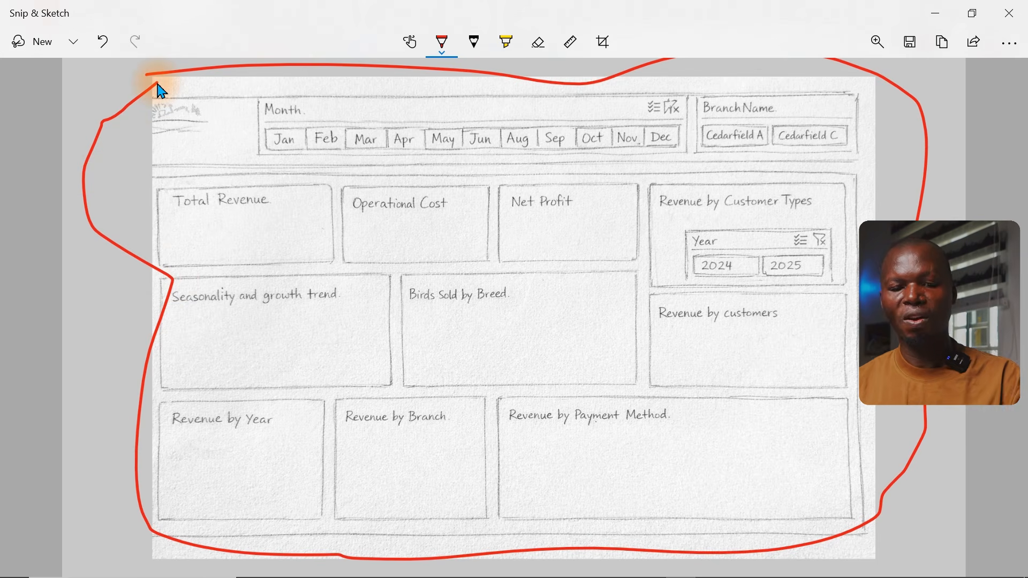
Open the Power Pivot data model and browse its tables and the relationships diagram
mouse_move(552, 567)
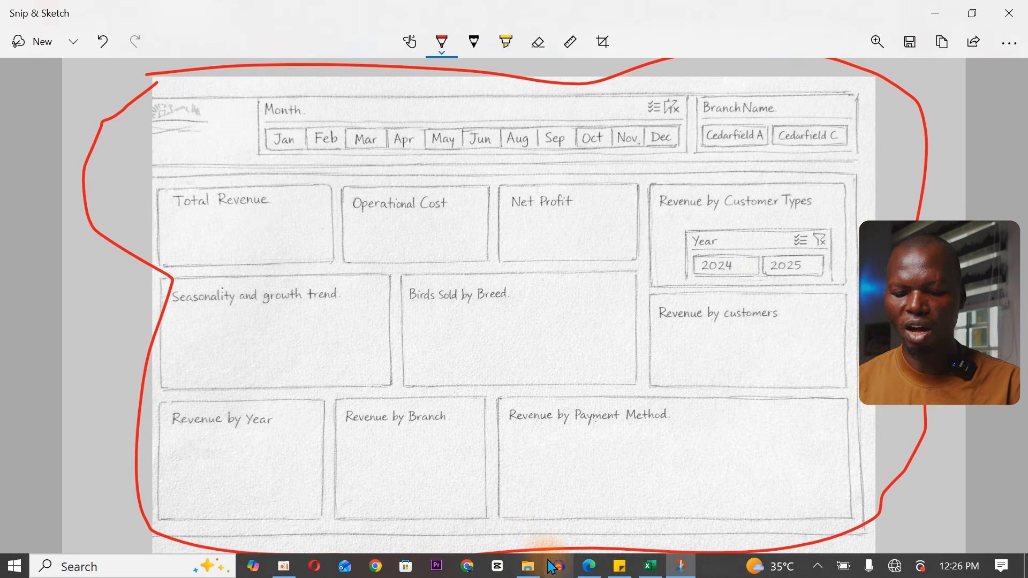
left_click(650, 567)
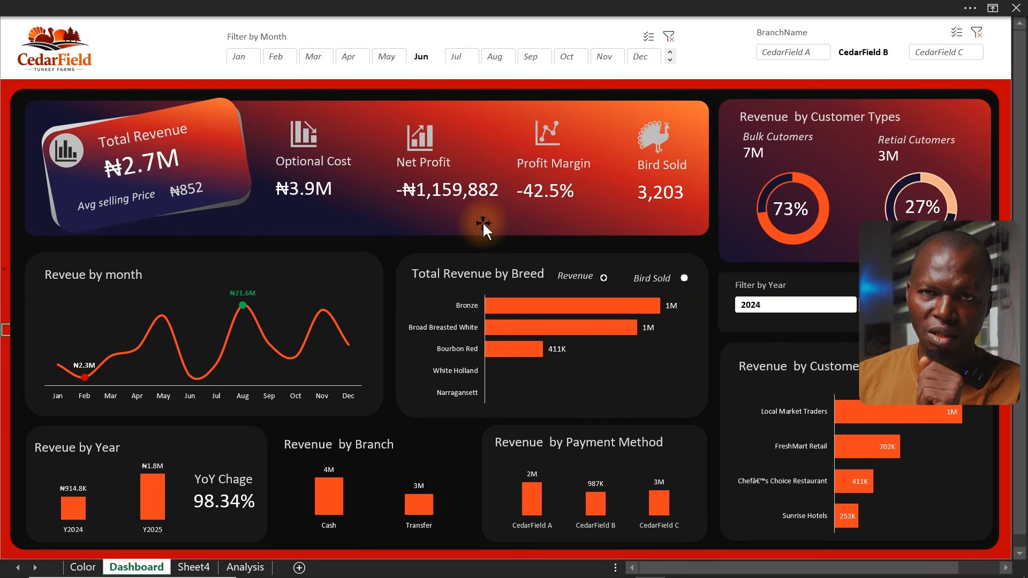
left_click(403, 7)
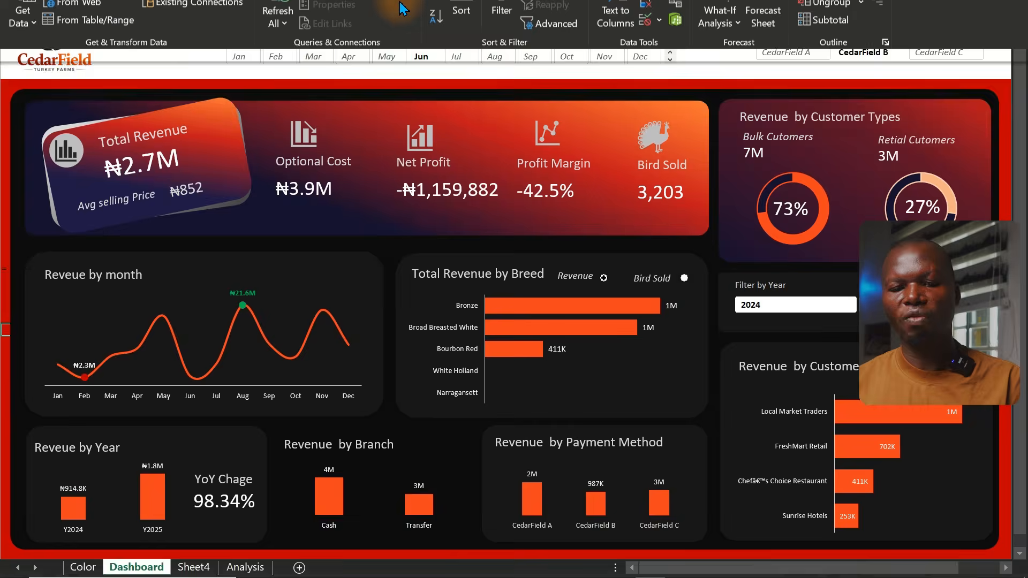
left_click(602, 39)
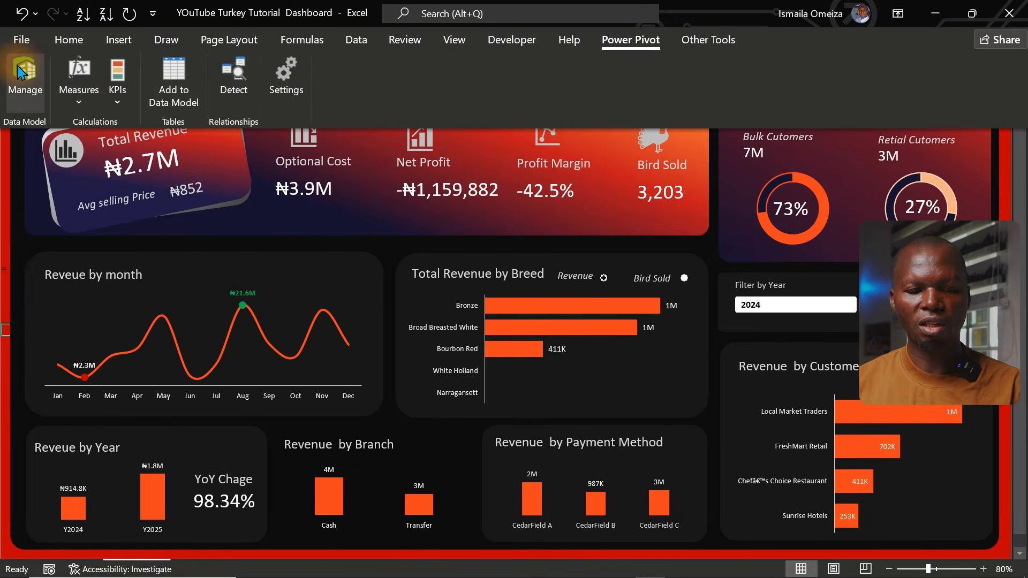
left_click(23, 88)
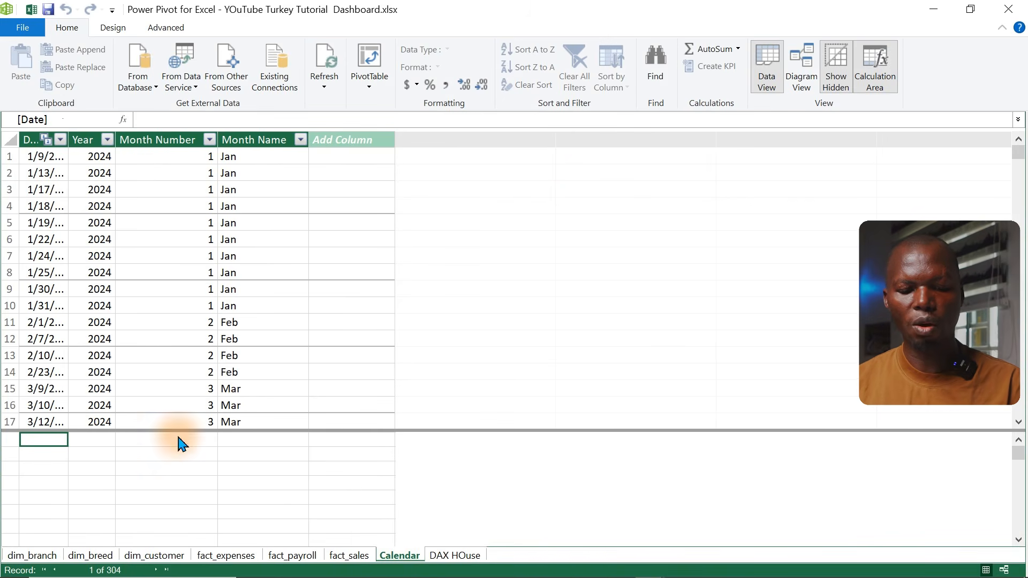
left_click(154, 555)
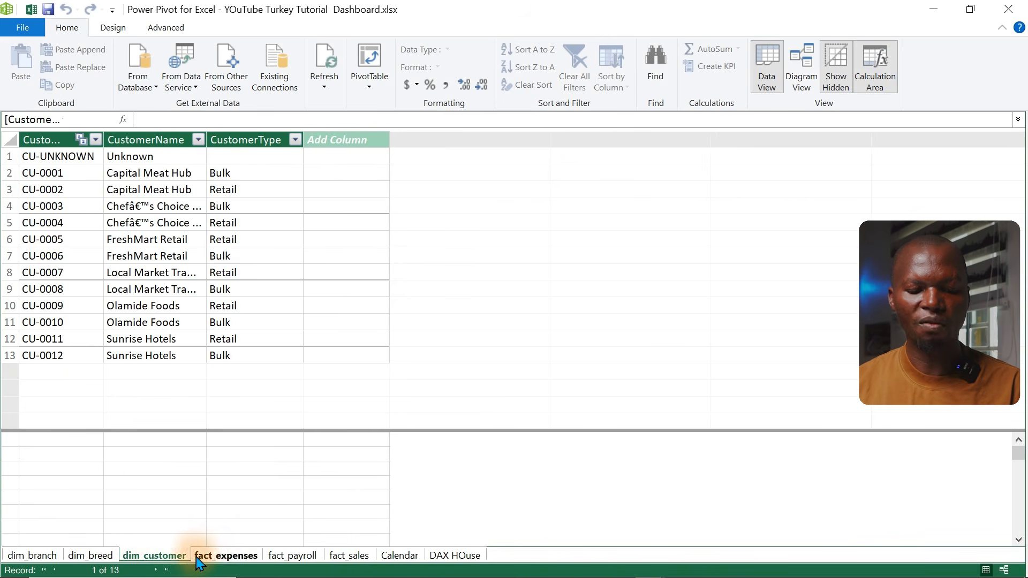
left_click(225, 555)
double_click(292, 555)
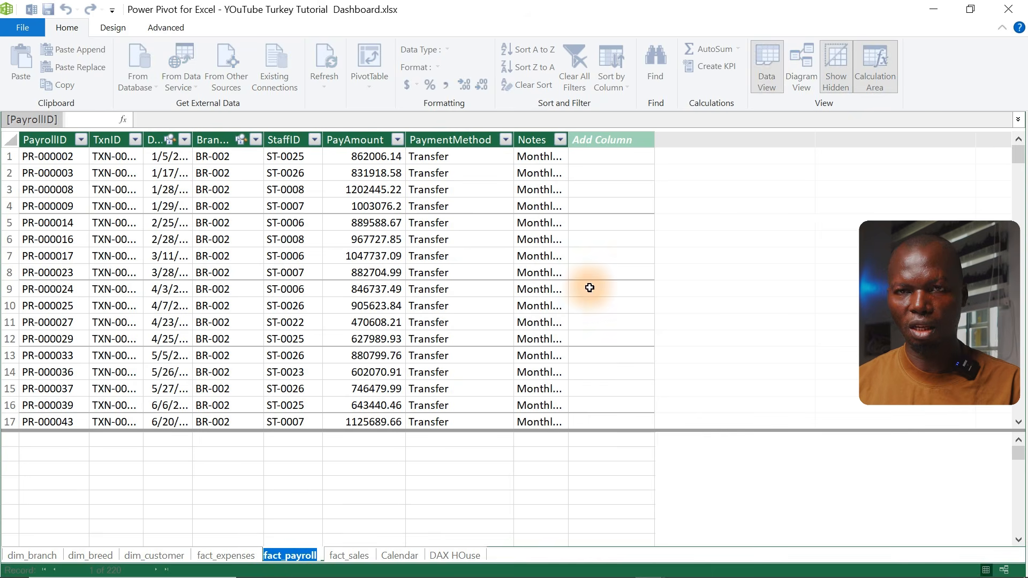
left_click(408, 362)
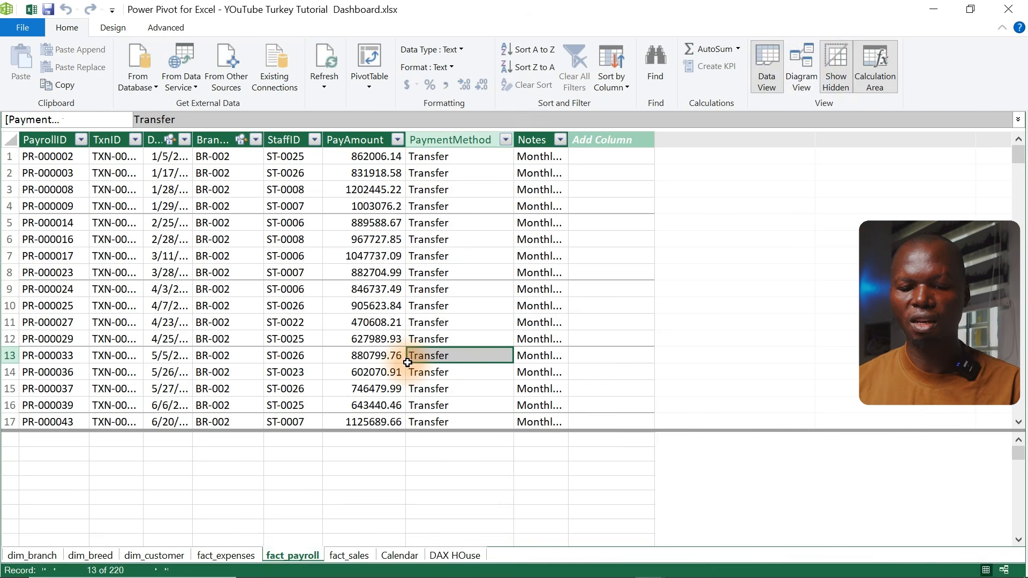
left_click(807, 71)
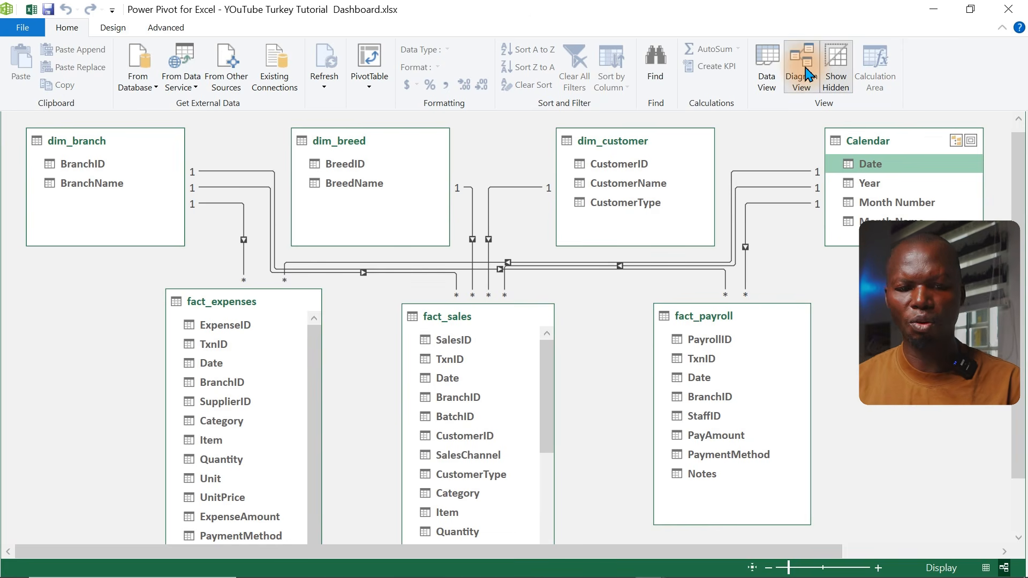
Return to the workbook and open the Queries & Connections pane
left_click(31, 10)
left_click(436, 8)
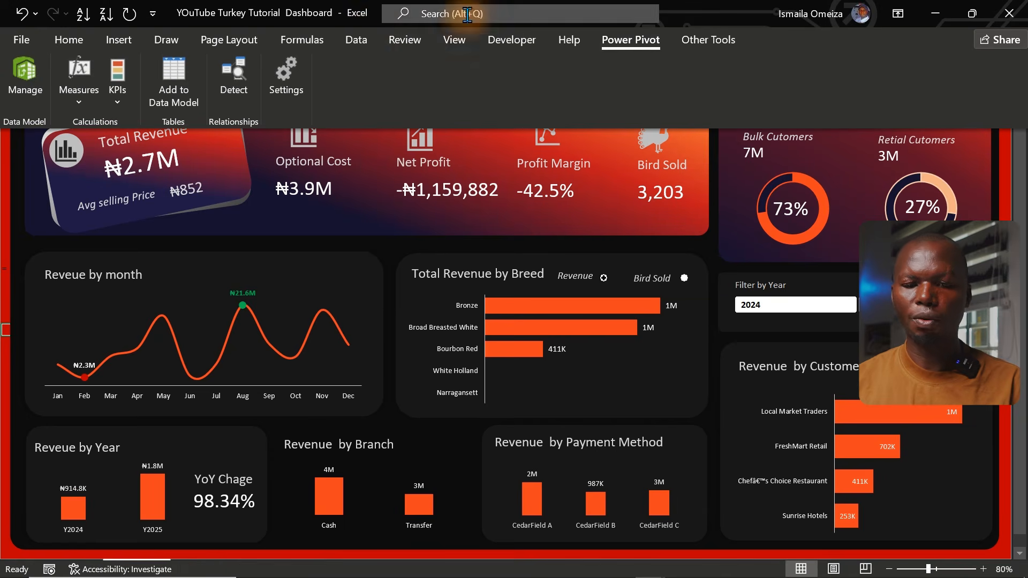
left_click(358, 40)
left_click(348, 64)
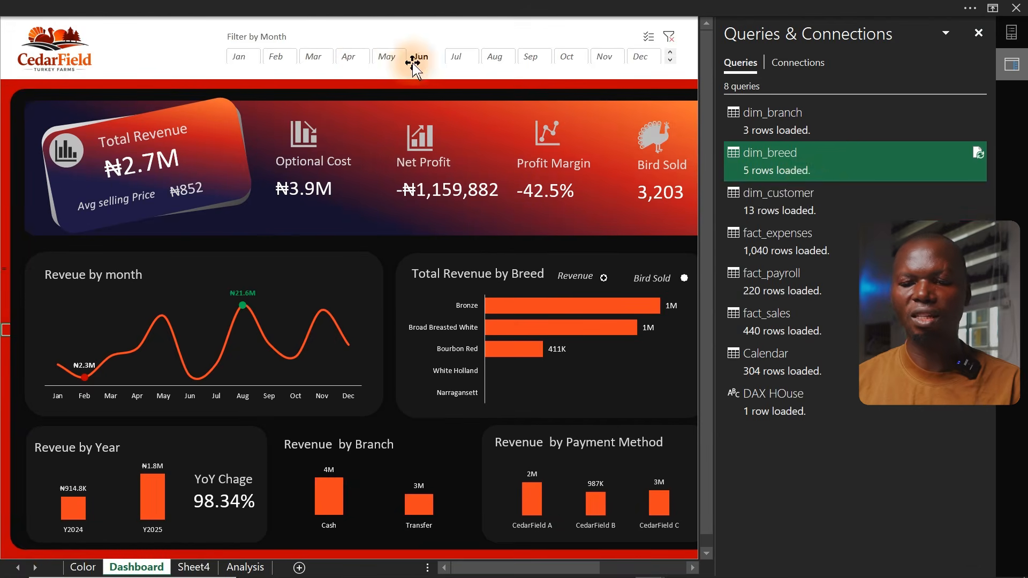
Open the dim_breed query in Power Query Editor and browse the fact_expenses, fact_payroll and fact_sales queries
double_click(807, 178)
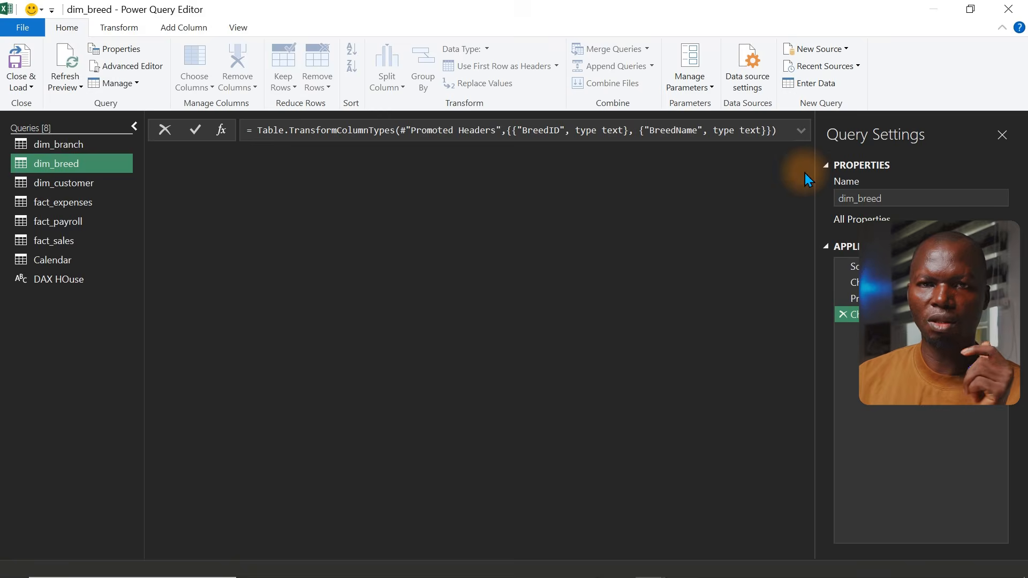
left_click(75, 206)
left_click(75, 223)
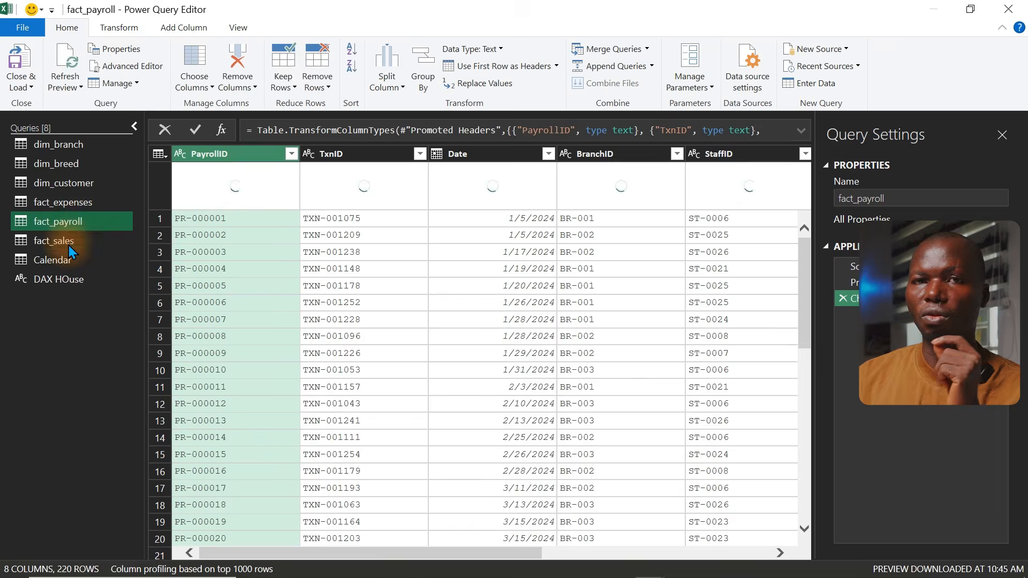
left_click(70, 243)
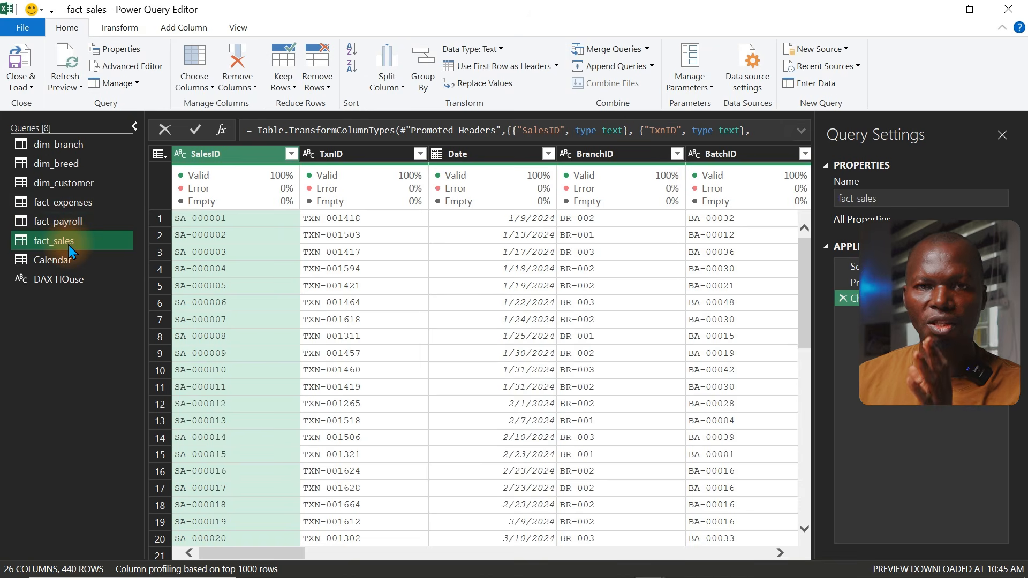
left_click(20, 62)
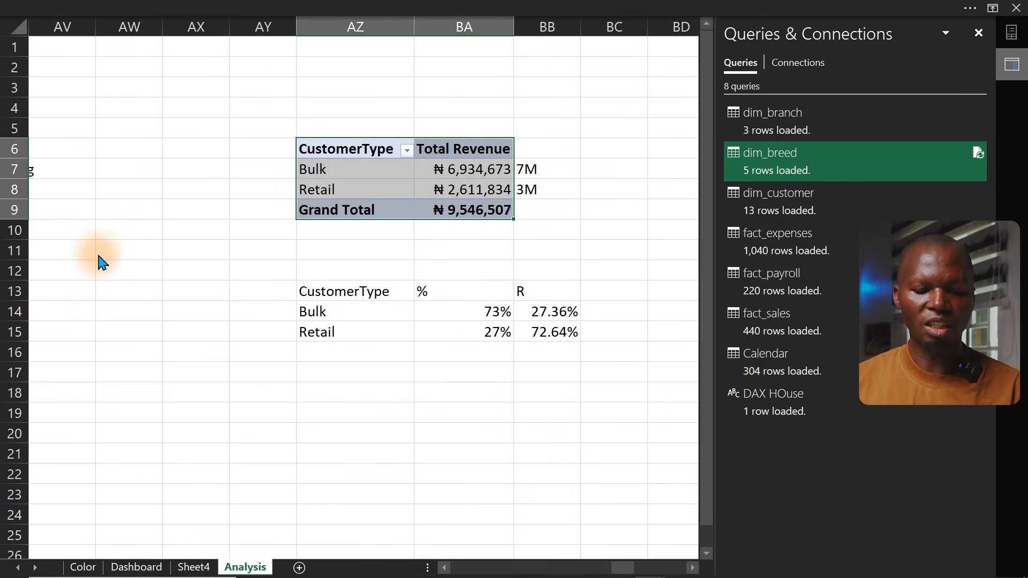
Switch to the Dashboard sheet and close the Queries & Connections pane
left_click(126, 568)
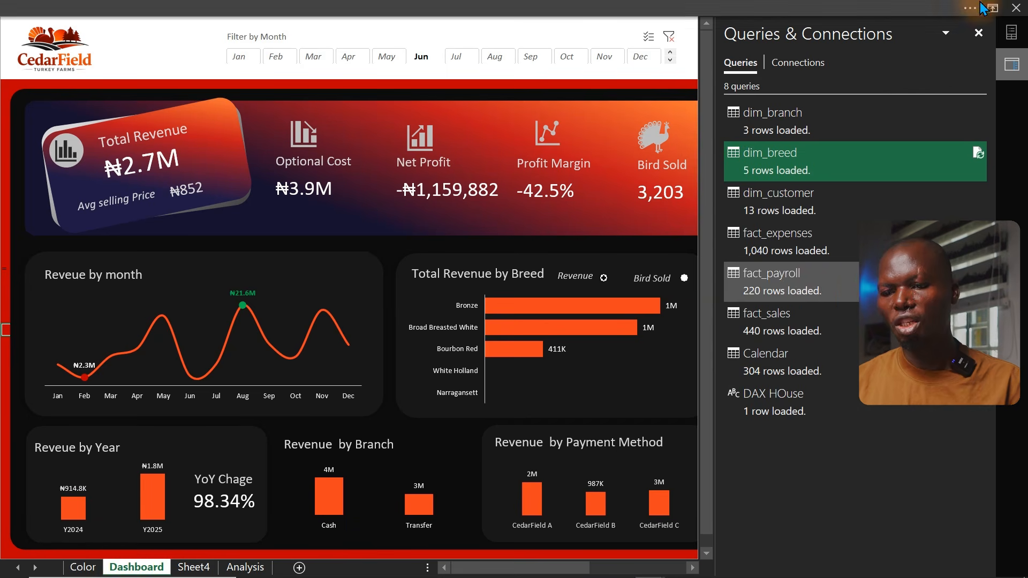
left_click(979, 33)
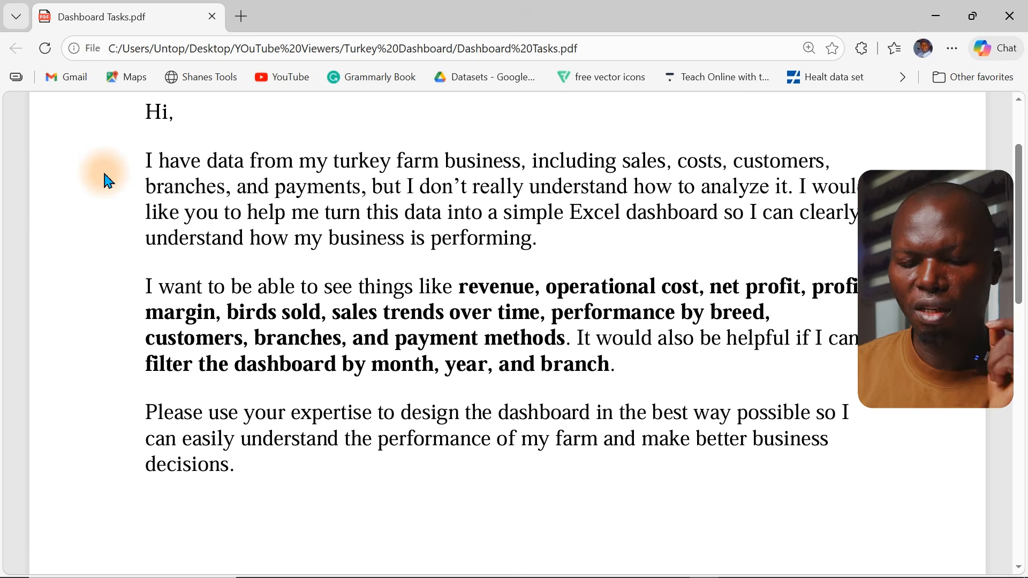
Review the requirements in the task PDF, then the hex colour palette listed on the Color sheet
left_click_drag(139, 163, 818, 527)
left_click(342, 220)
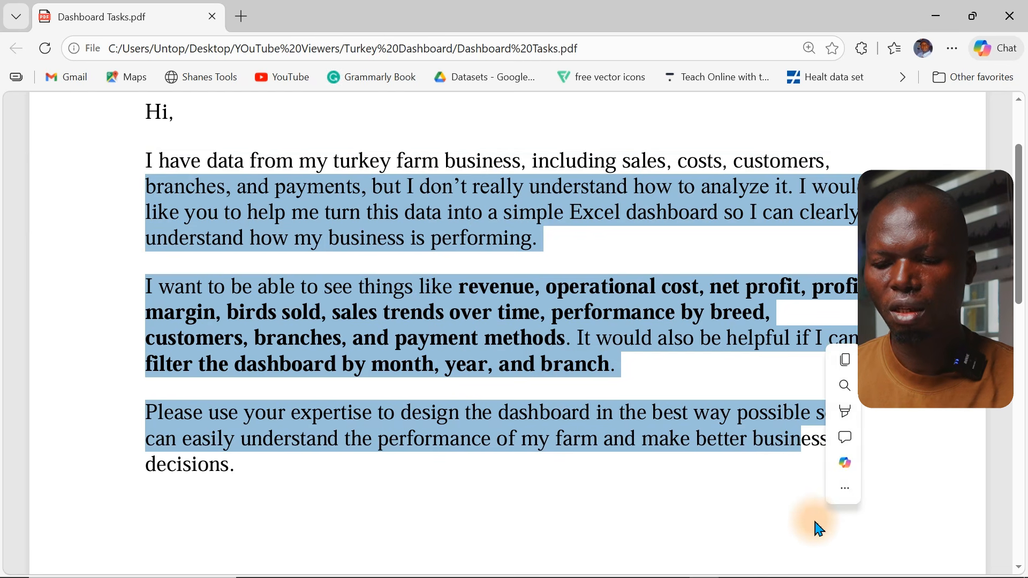
left_click(612, 396)
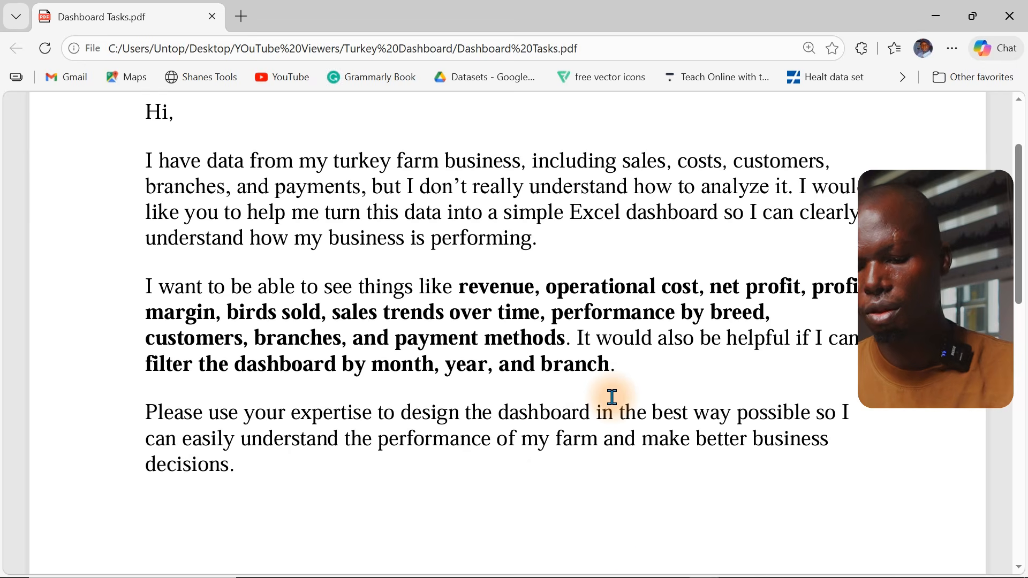
left_click(674, 565)
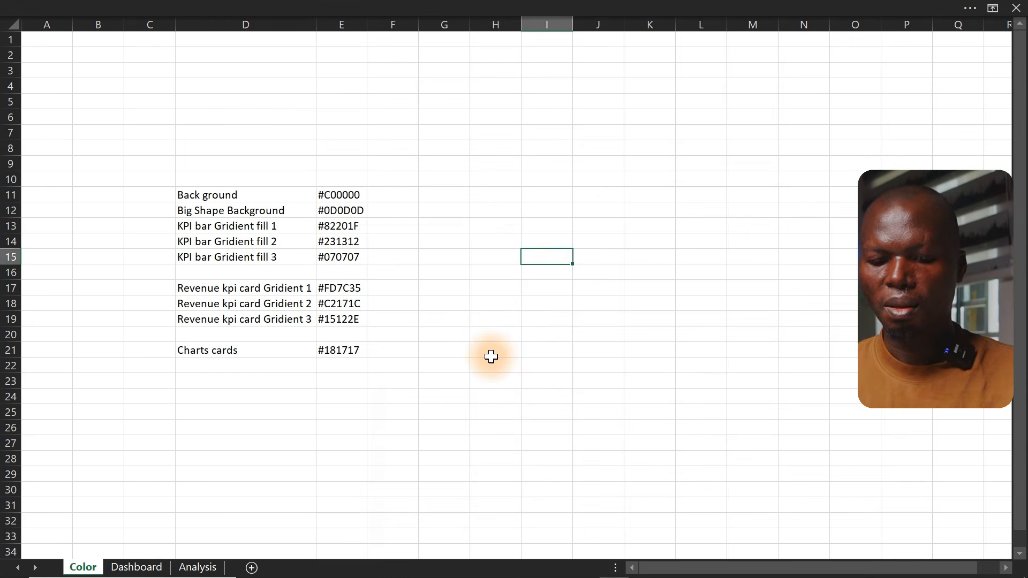
left_click(493, 358)
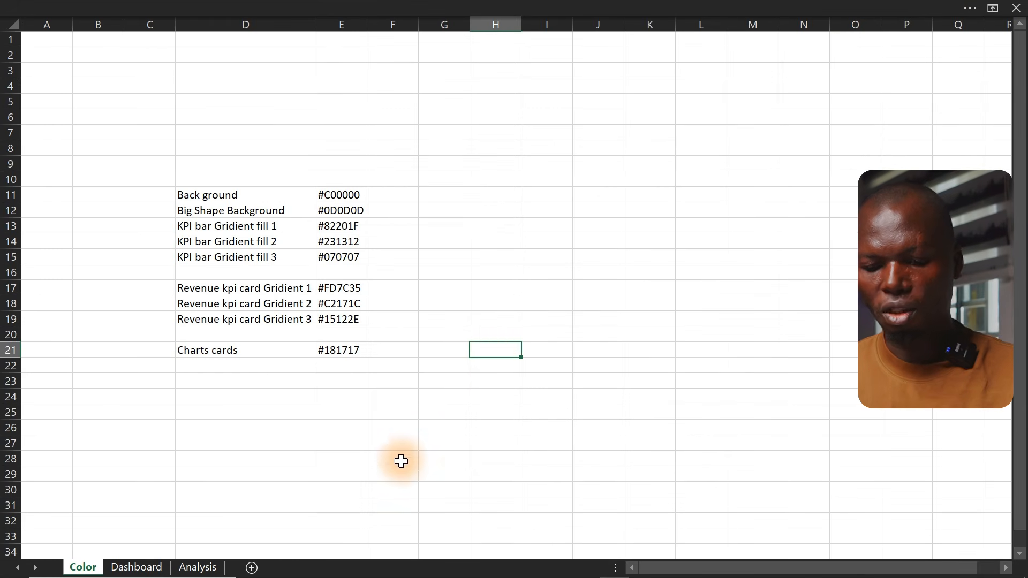
Locate and select the Farm Logo image in the Turkey Dashboard folder
mouse_move(436, 576)
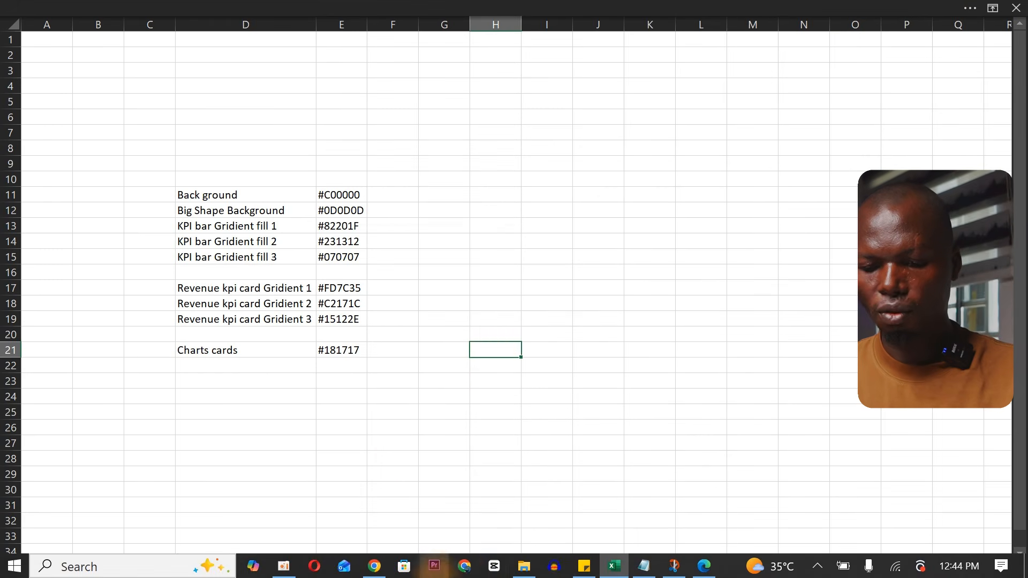
left_click(524, 567)
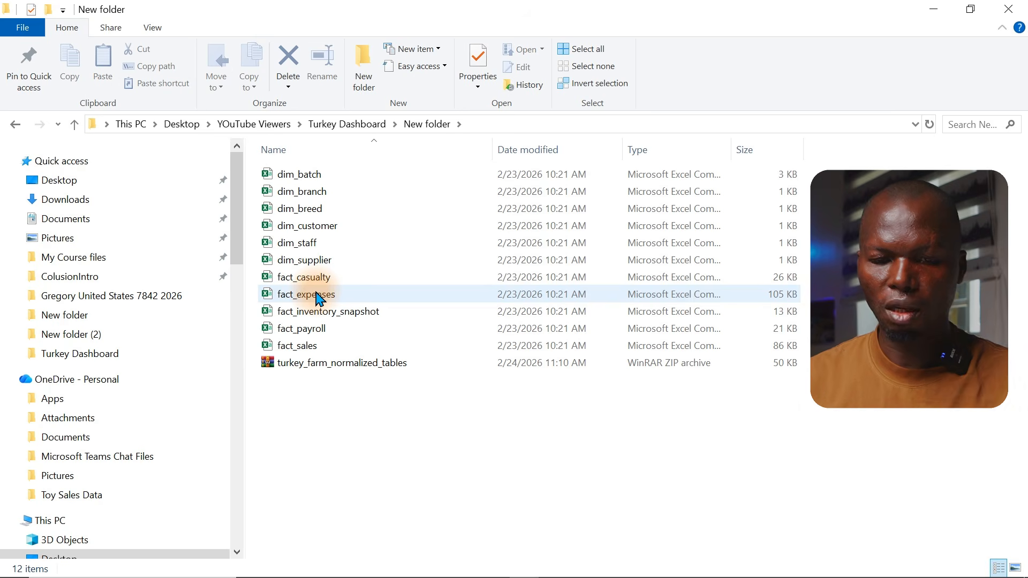
left_click(12, 126)
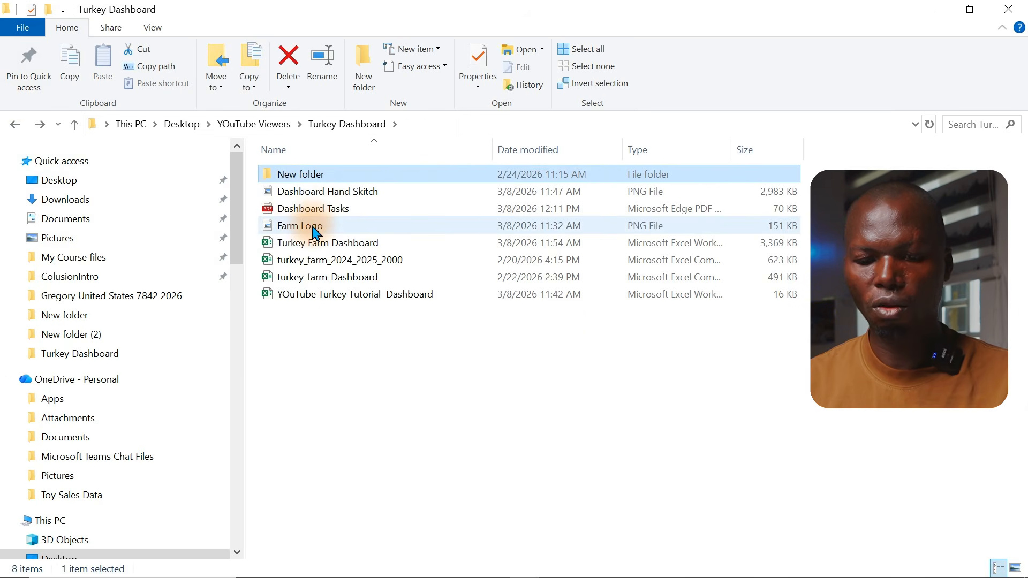
left_click(313, 229)
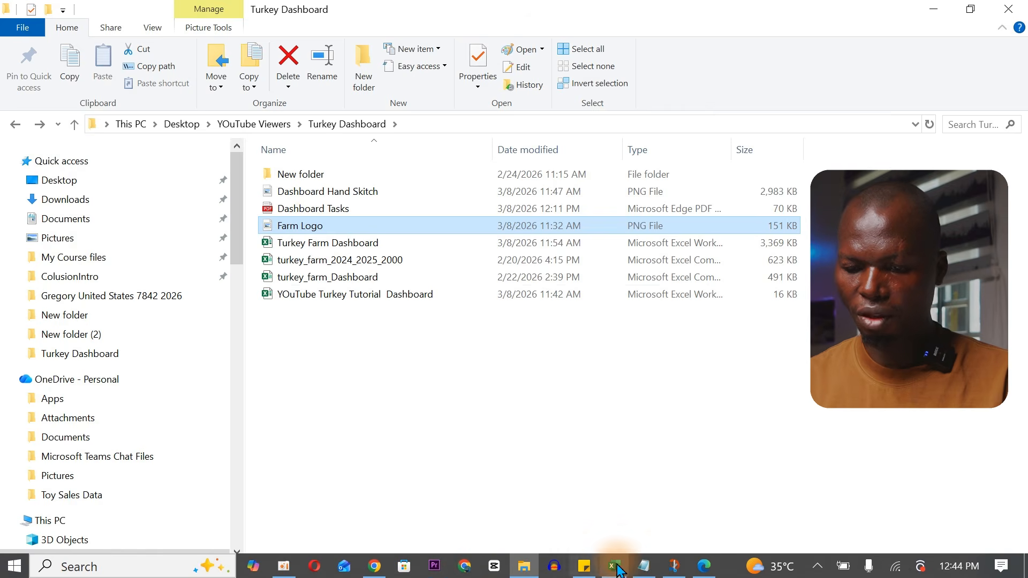
Return to the workbook's Color sheet and insert the Farm Logo picture from the device
left_click(615, 566)
left_click(465, 416)
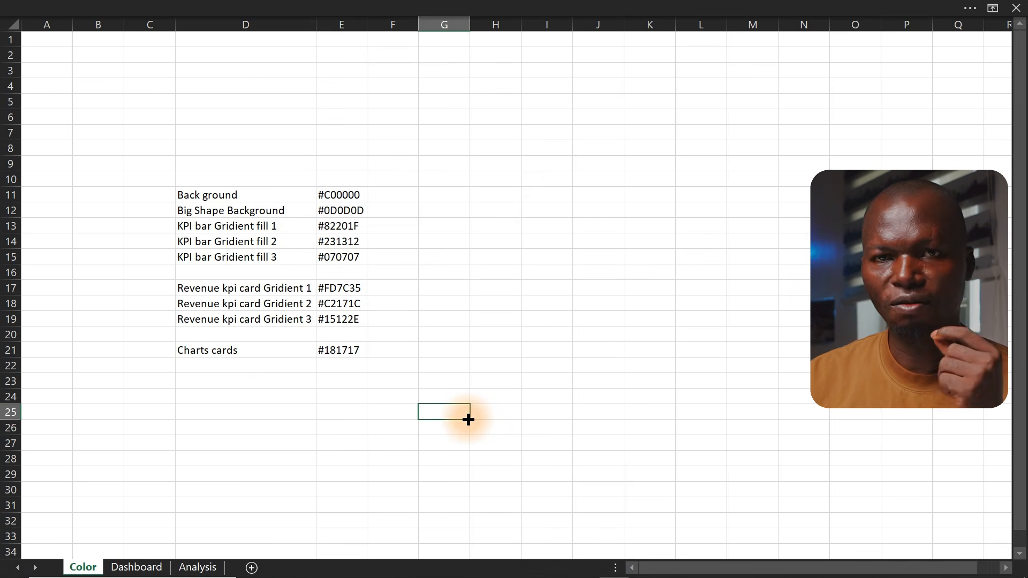
left_click(393, 272)
left_click(388, 242)
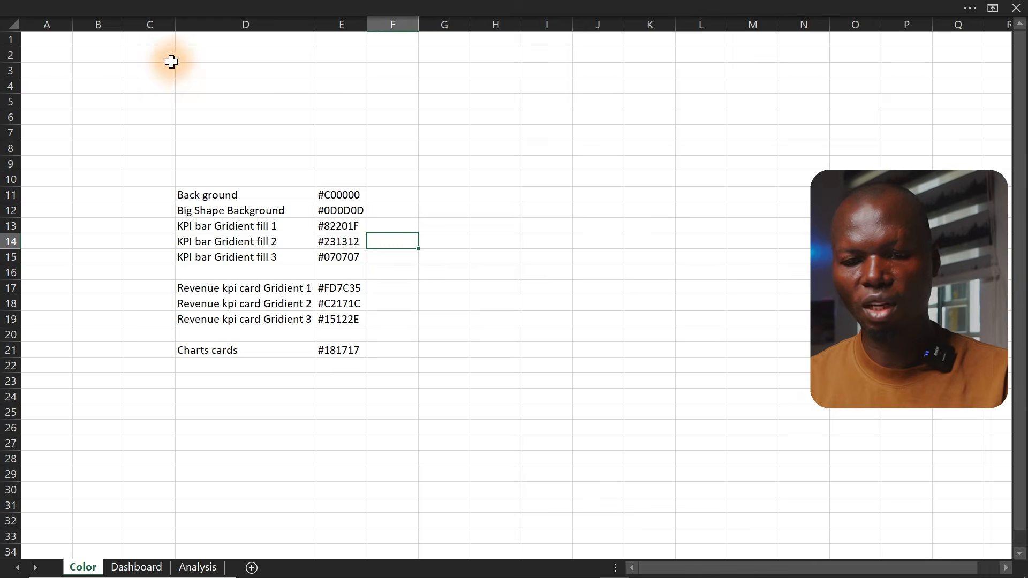
left_click(110, 7)
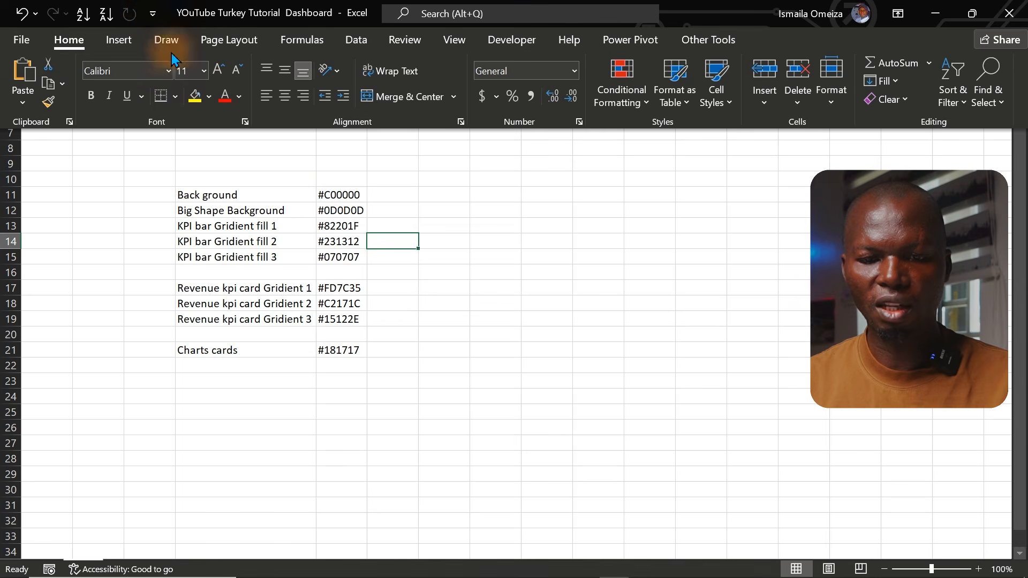
left_click(116, 40)
left_click(189, 86)
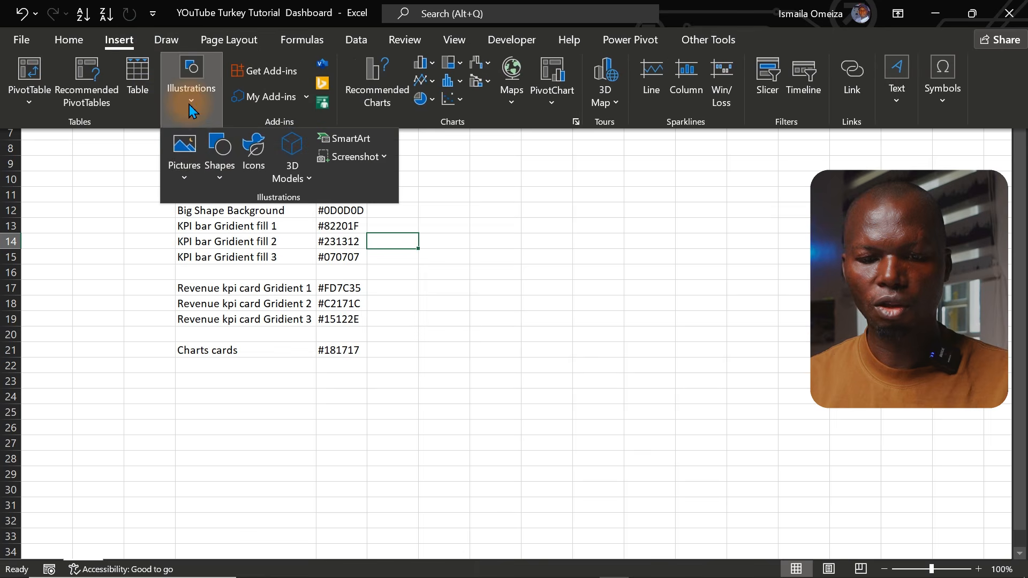
left_click(191, 182)
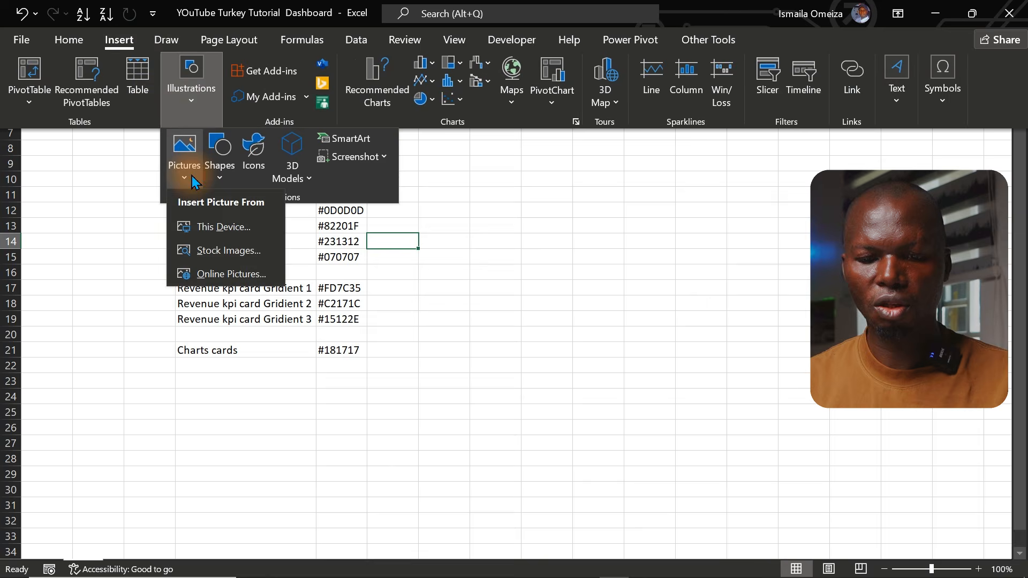
left_click(207, 225)
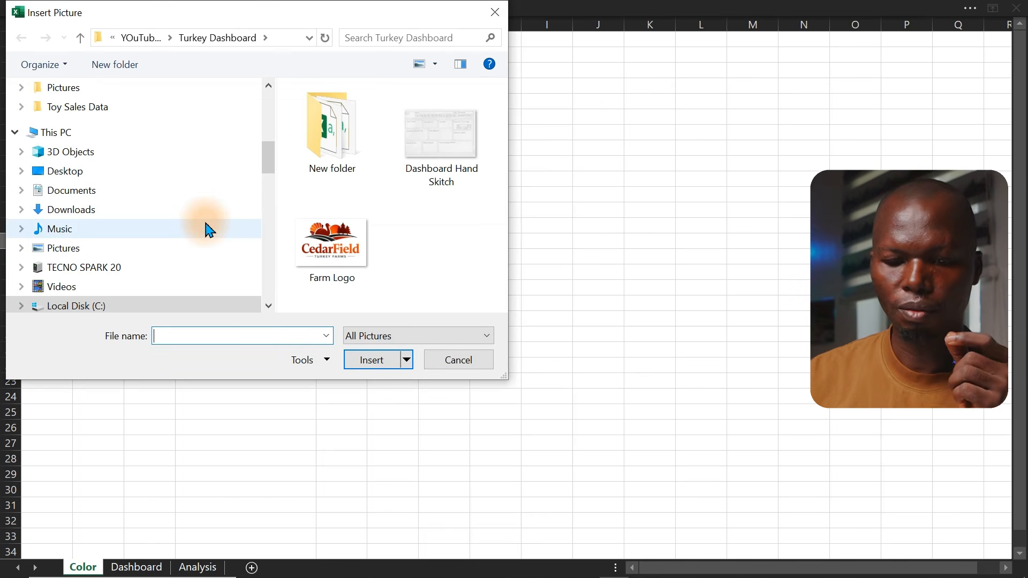
left_click(331, 247)
double_click(331, 248)
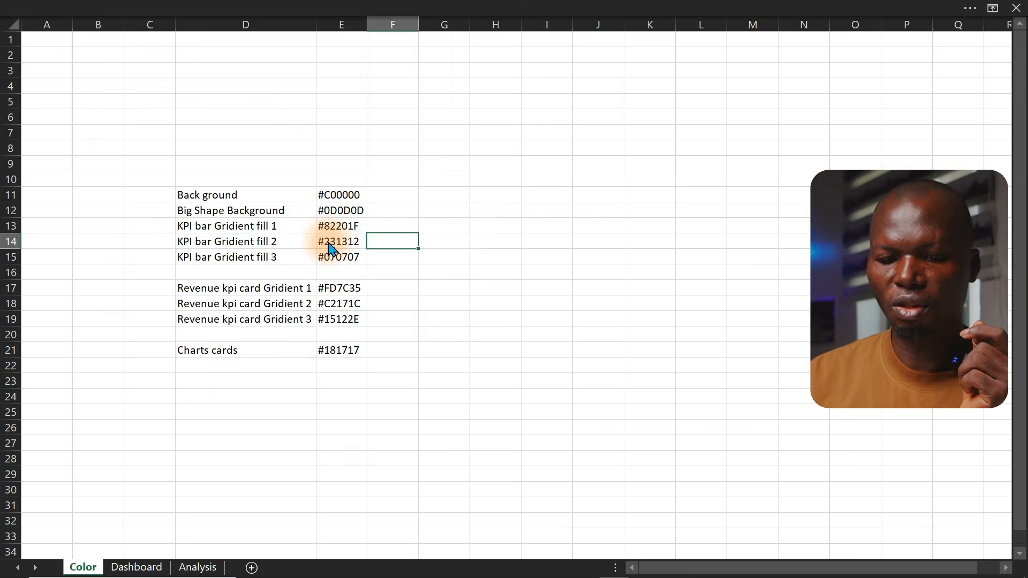
Move the logo beside the colour list and shrink it from its top-left corner
left_click_drag(560, 328, 555, 169)
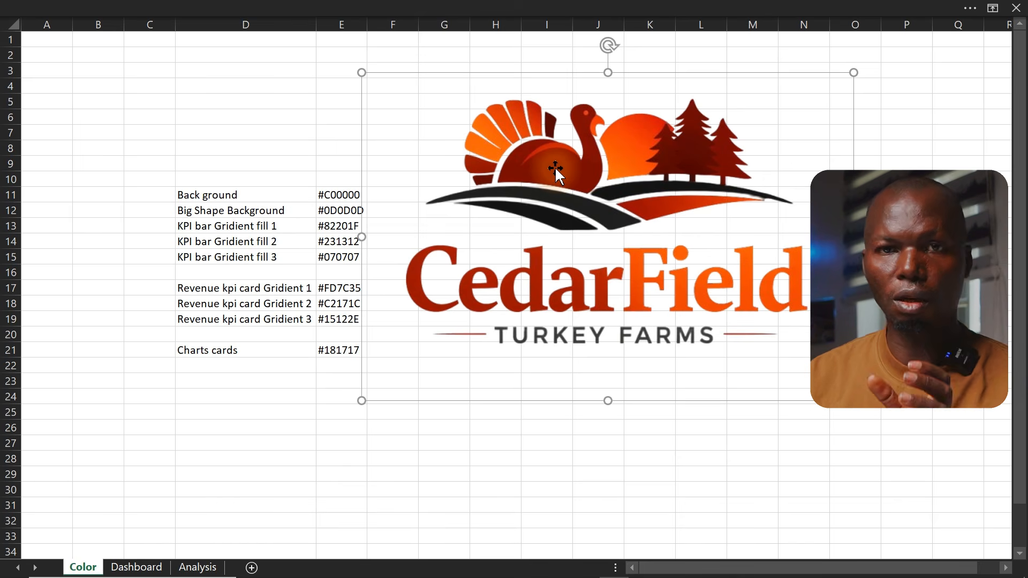
left_click_drag(359, 73, 494, 161)
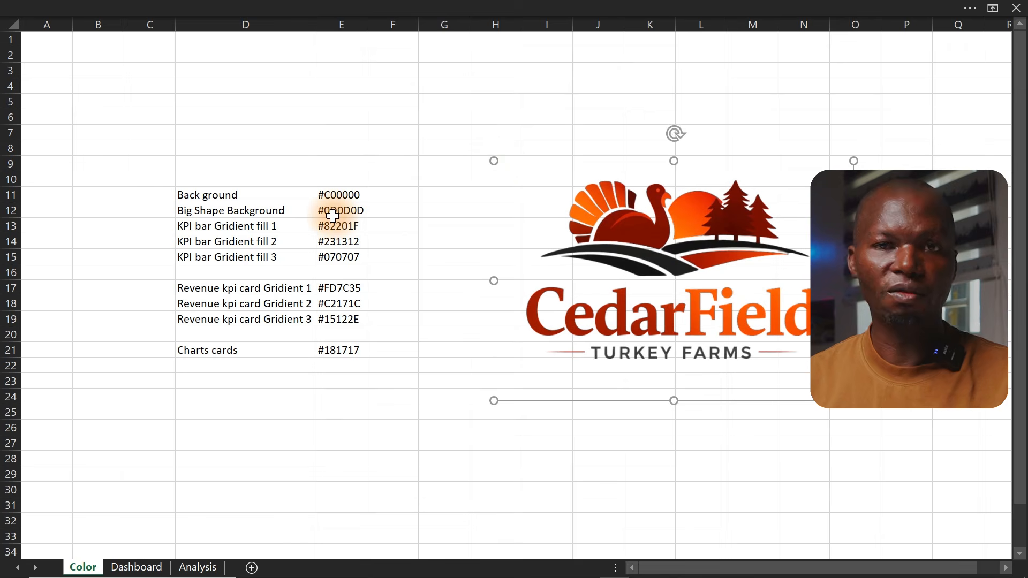
left_click(255, 143)
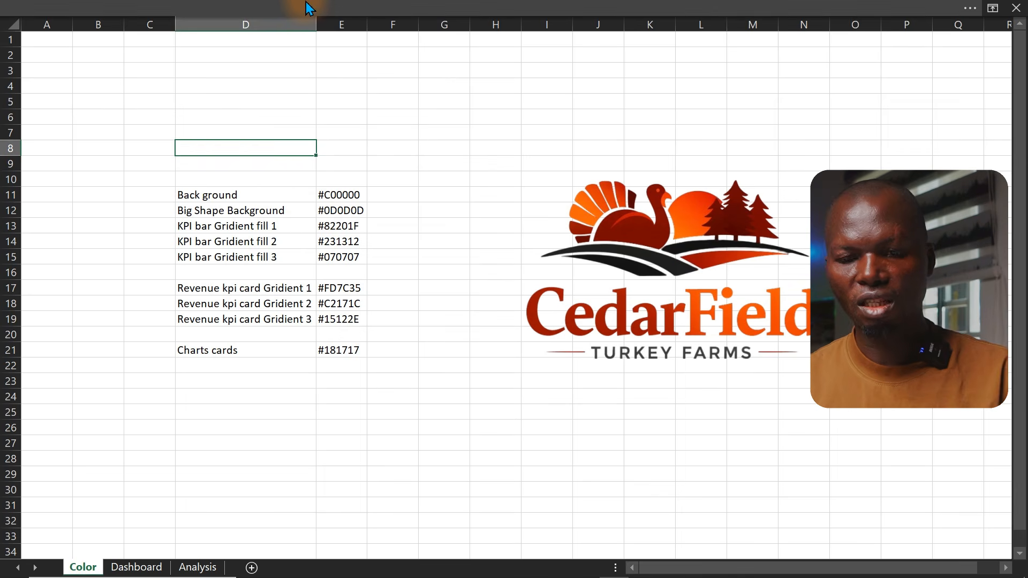
left_click(269, 103)
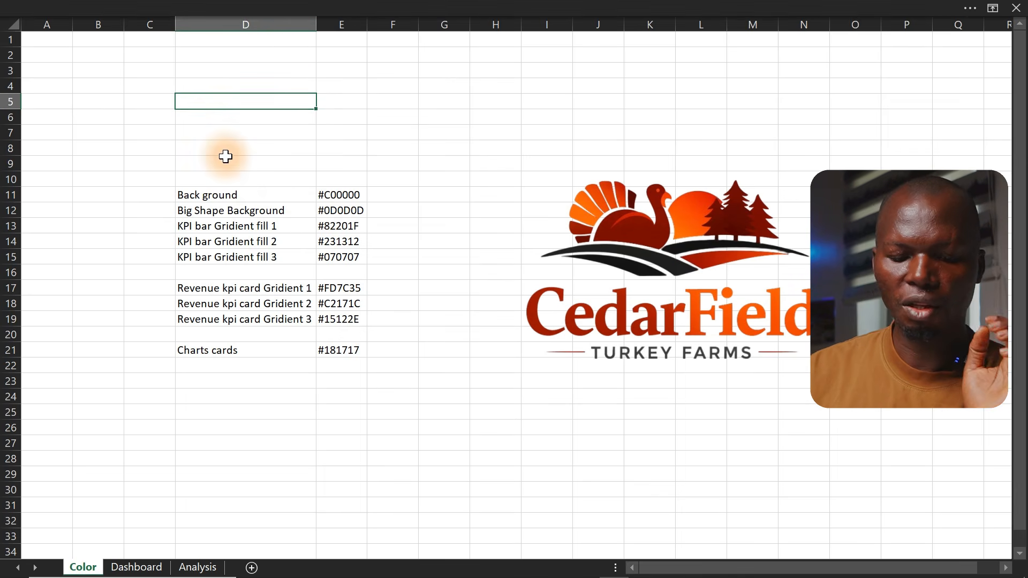
Go to the Dashboard sheet and hide its headings and gridlines
left_click(138, 567)
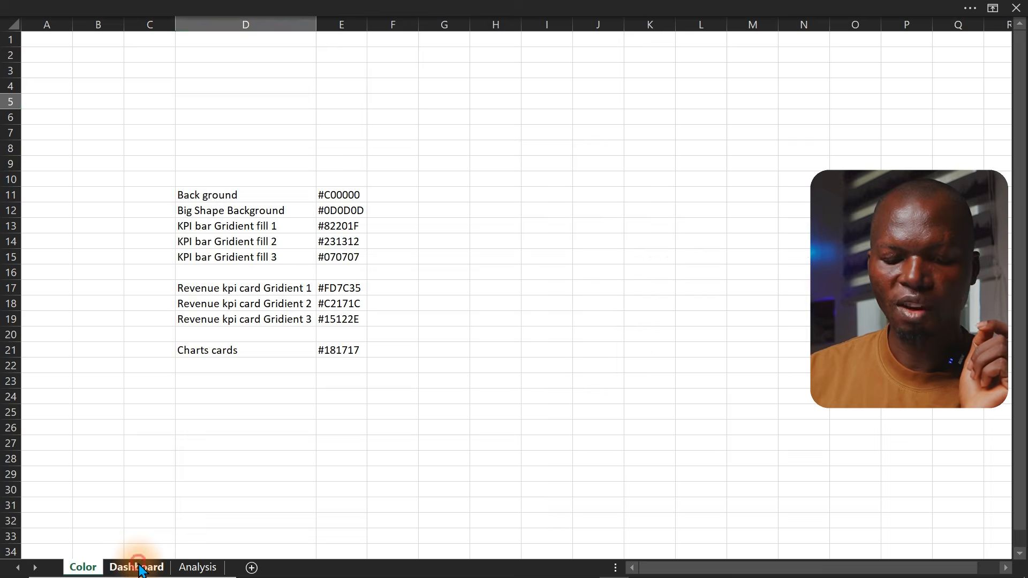
left_click(197, 566)
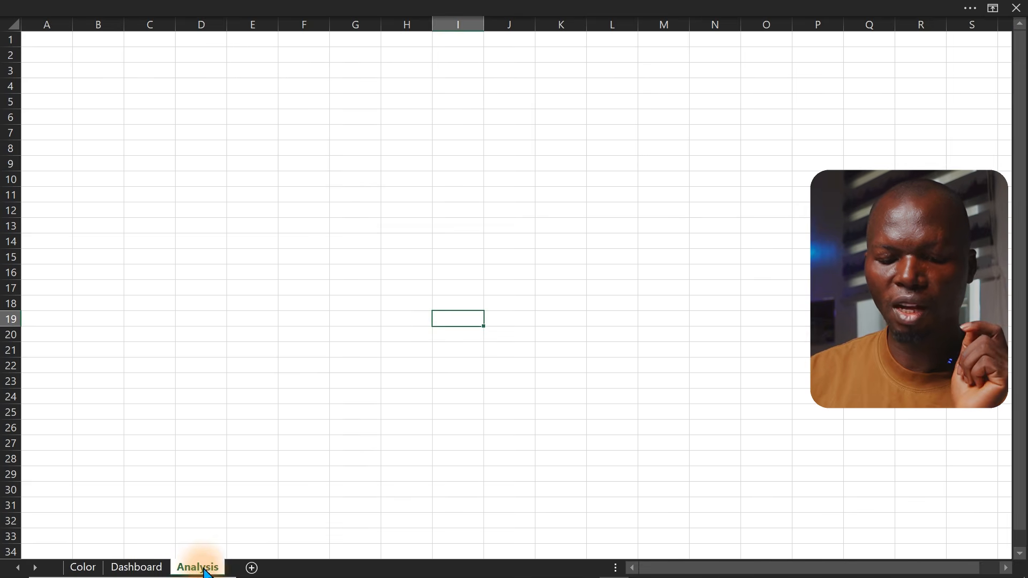
left_click(155, 568)
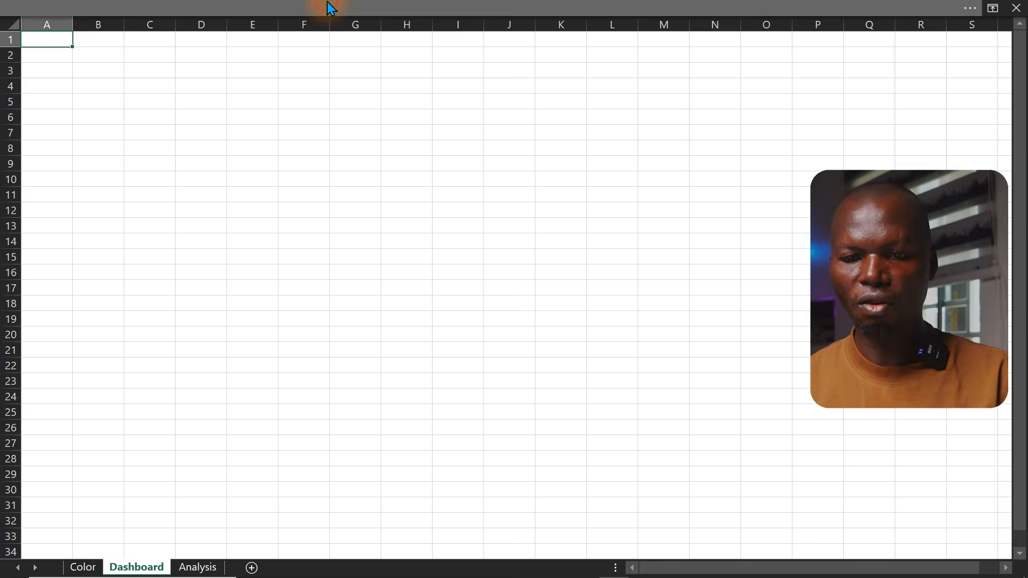
left_click(498, 10)
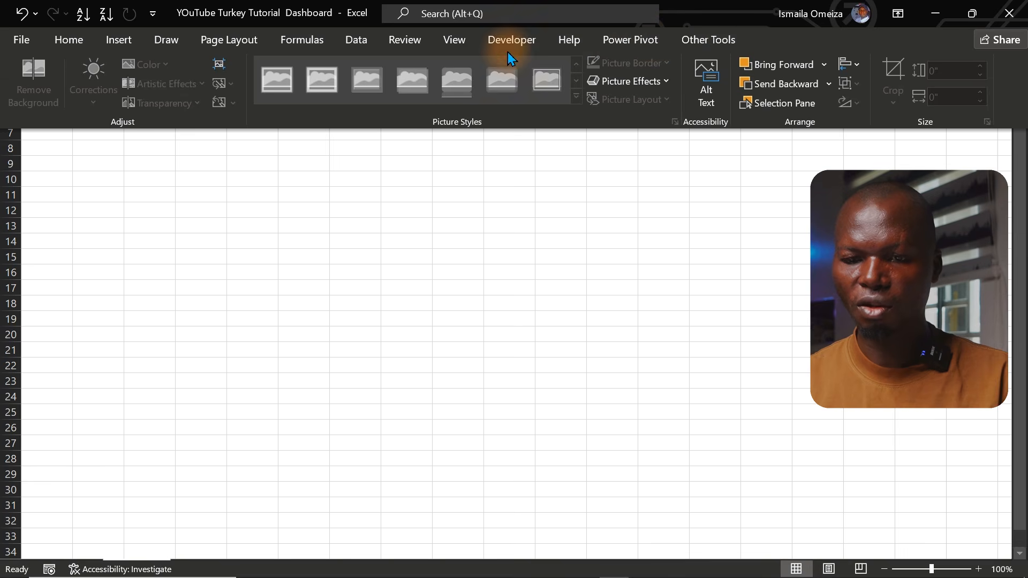
left_click(453, 43)
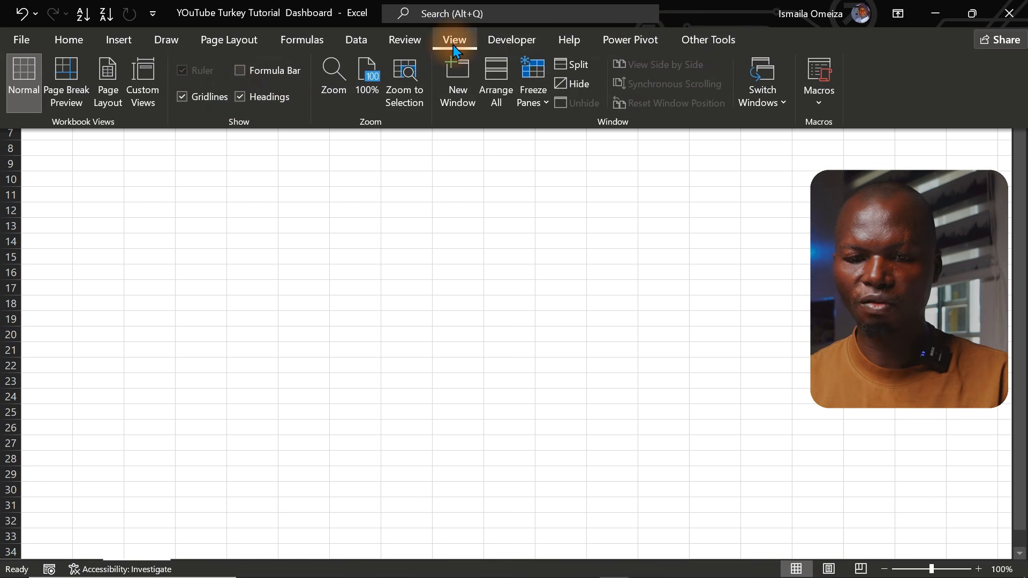
left_click(236, 96)
left_click(193, 97)
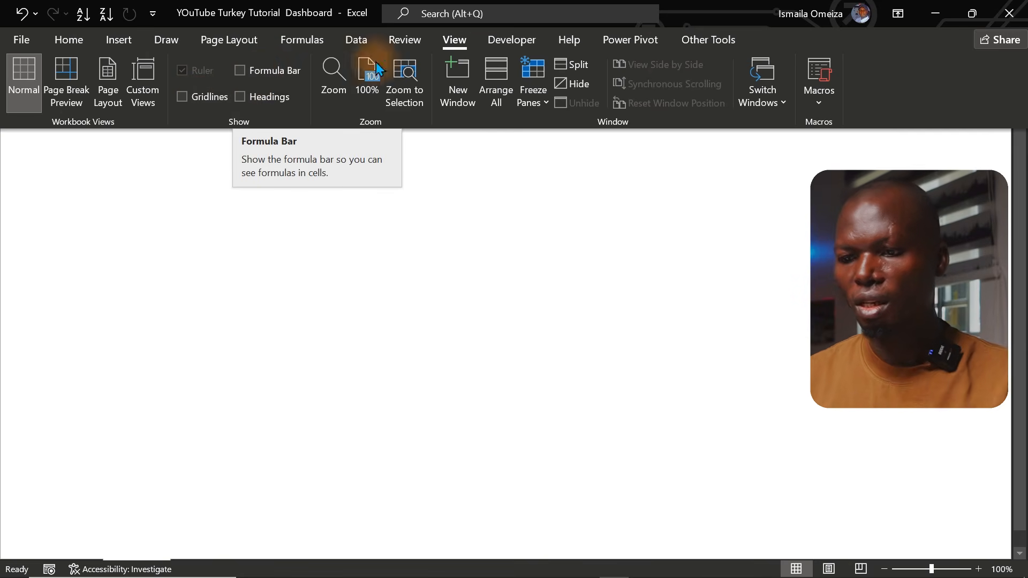
Set the ribbon display option to auto-hide the ribbon
left_click(900, 17)
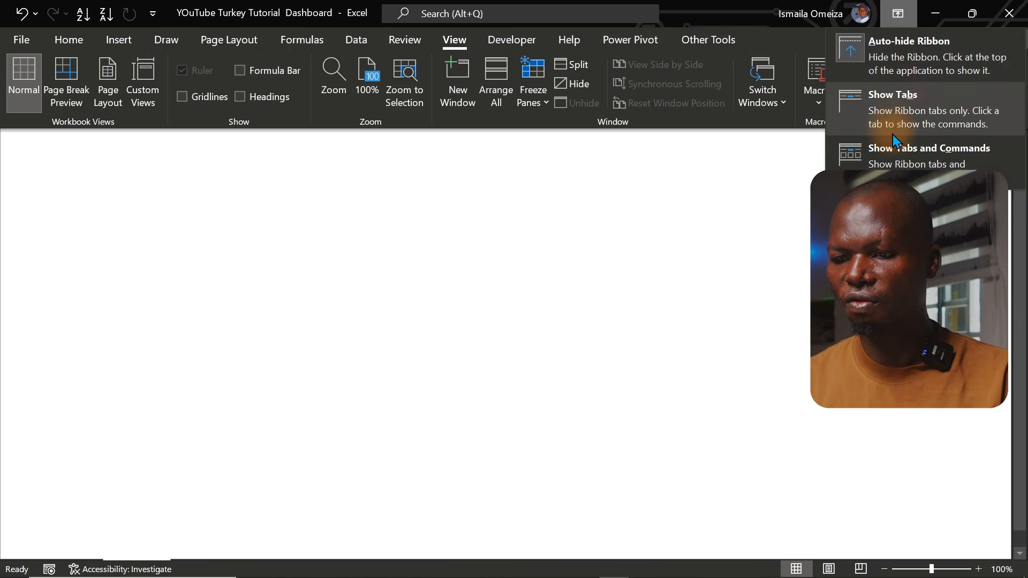
left_click(911, 48)
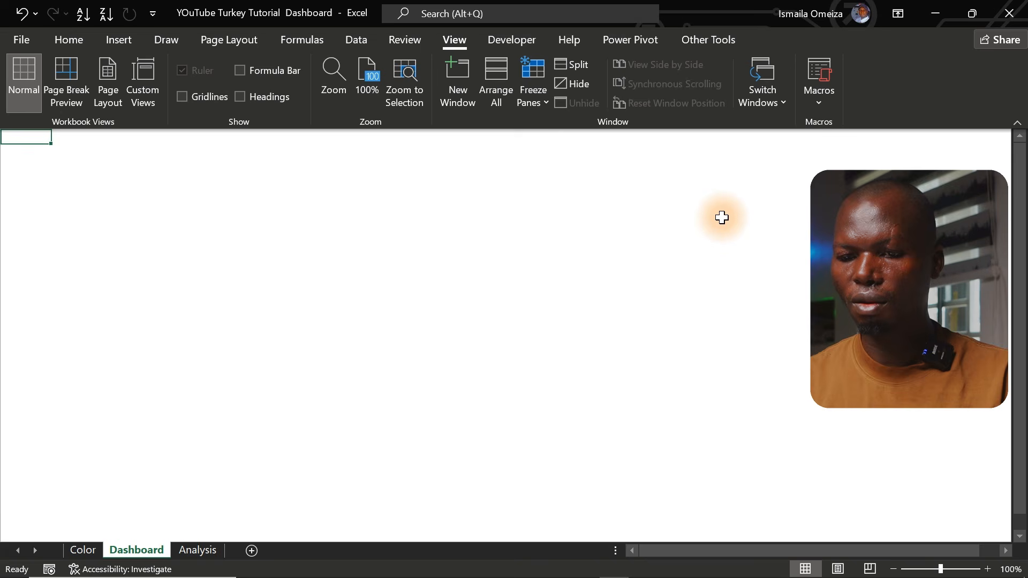
left_click(722, 217)
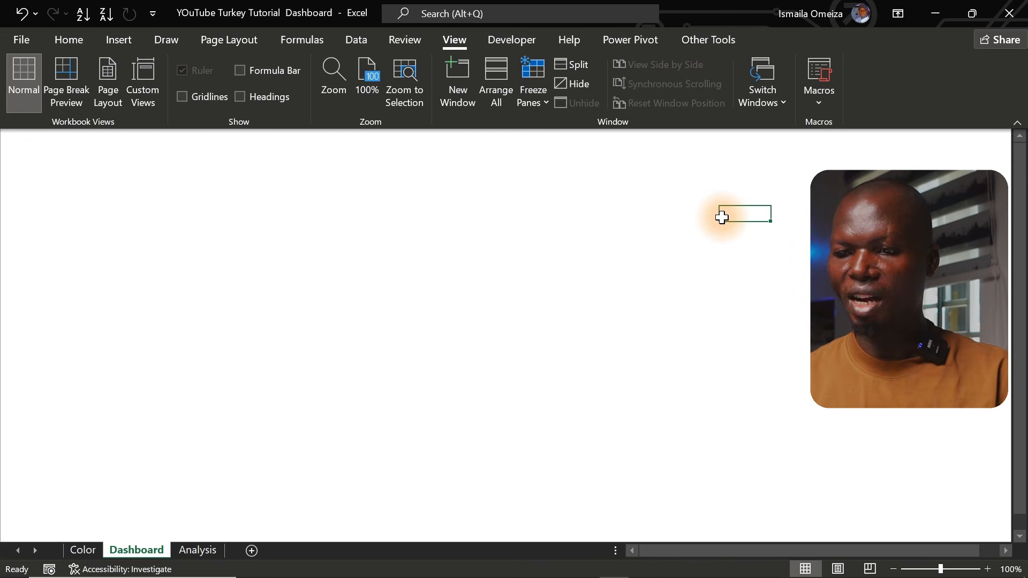
left_click(896, 16)
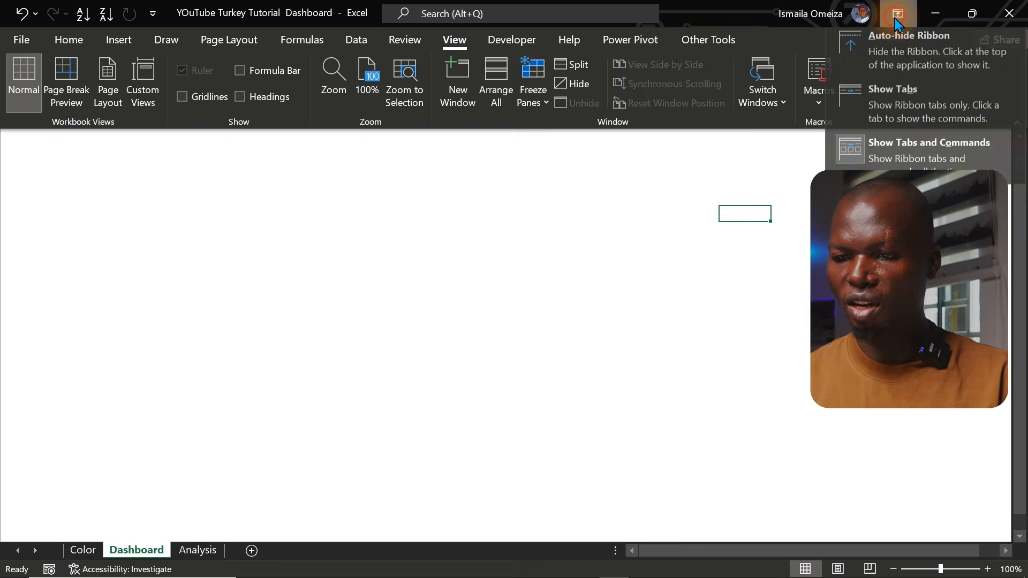
left_click(893, 48)
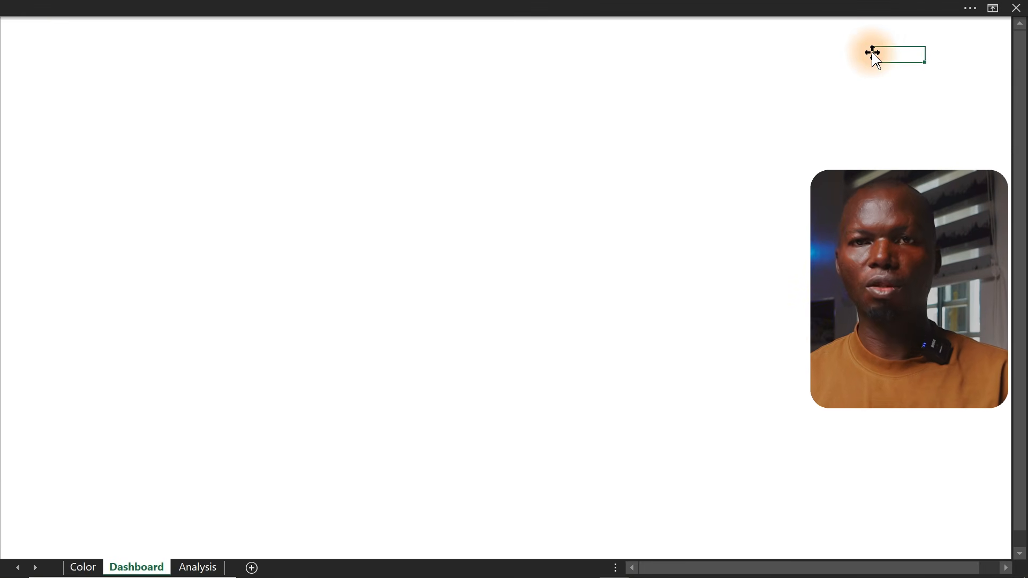
left_click(678, 8)
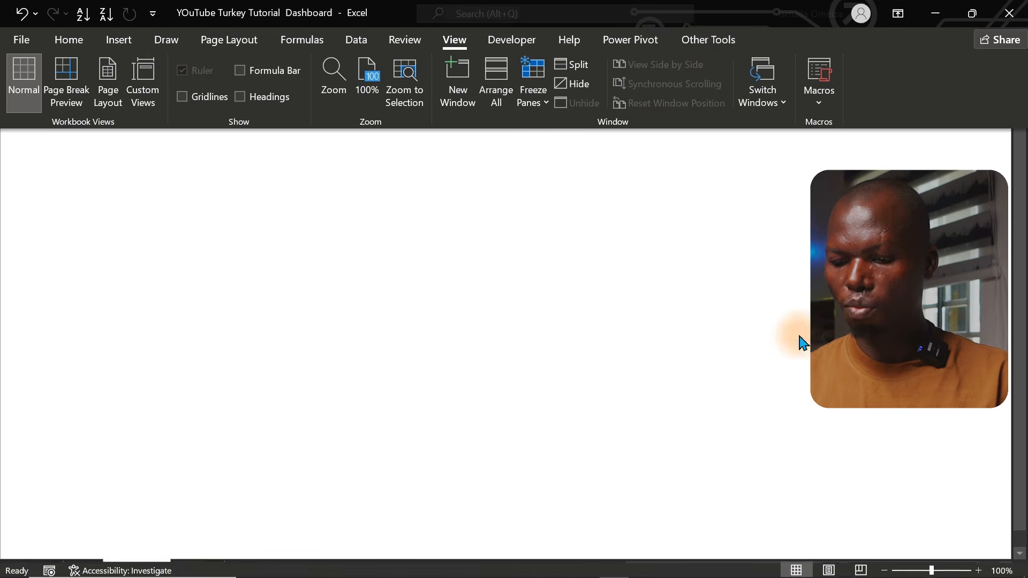
left_click(884, 569)
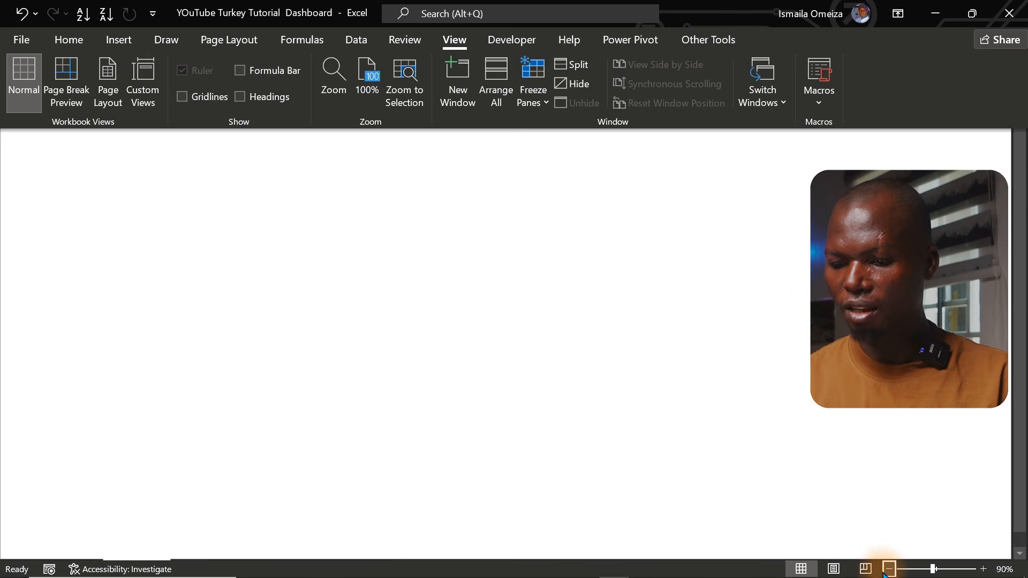
left_click(950, 548)
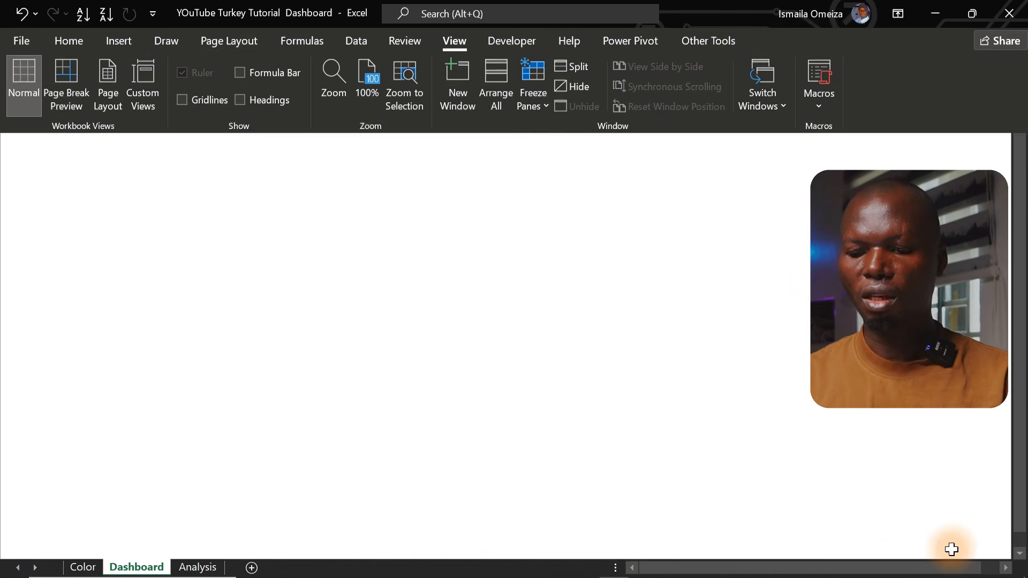
left_click(578, 399)
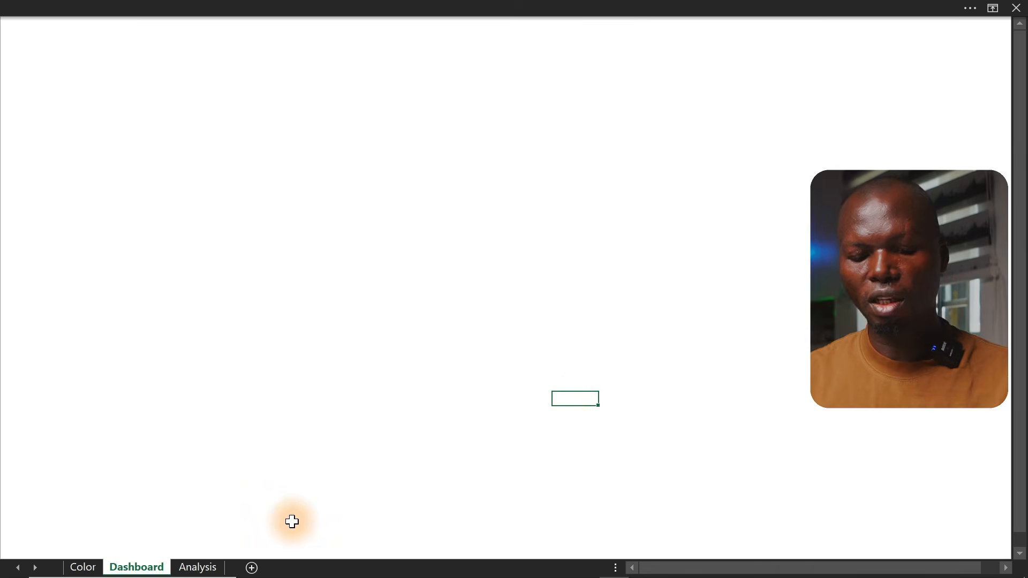
On the Analysis sheet, import dim_branch.csv from the Turkey Dashboard's New folder and open it with Transform Data
left_click(199, 567)
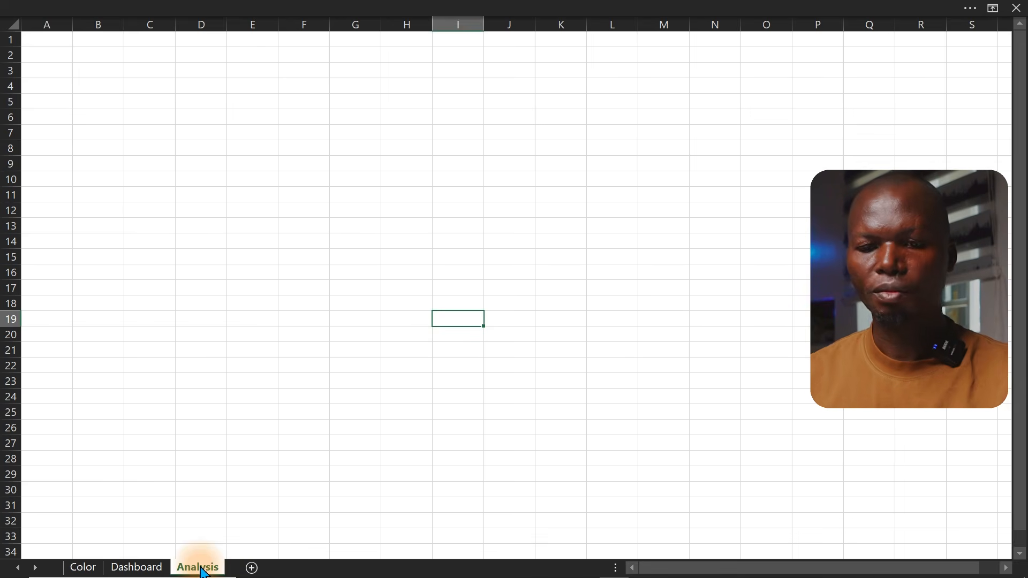
left_click(227, 3)
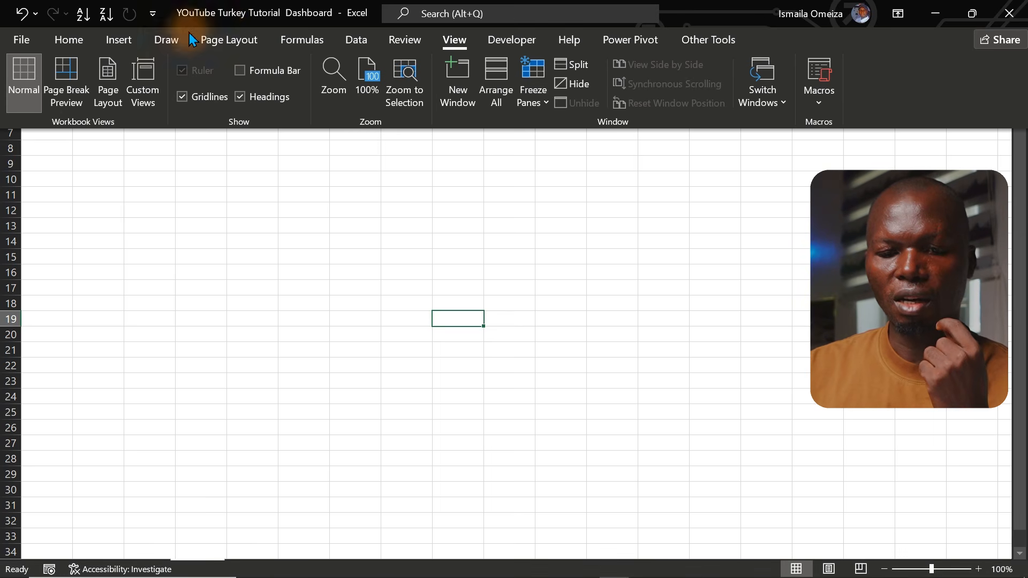
left_click(355, 44)
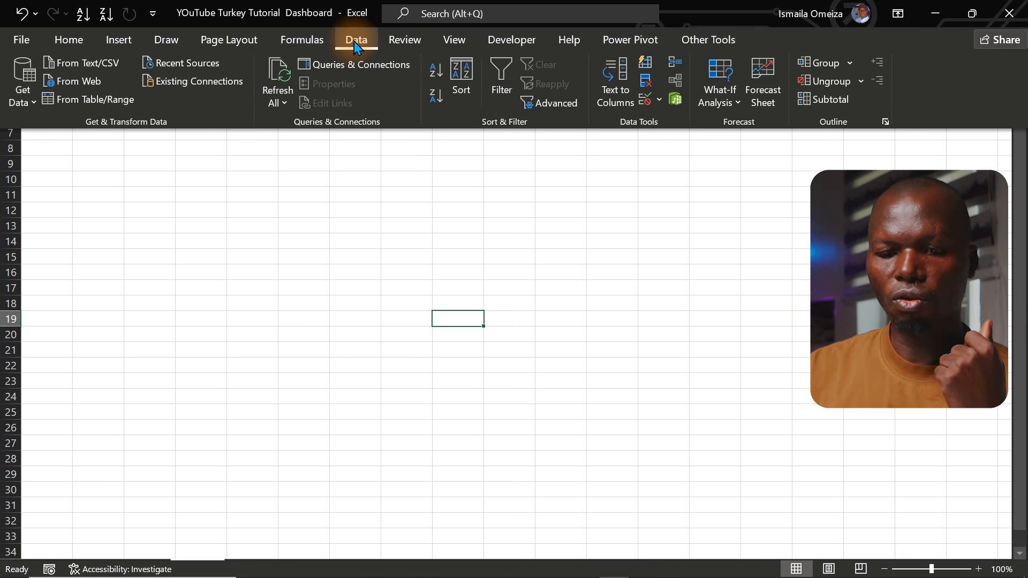
left_click(30, 101)
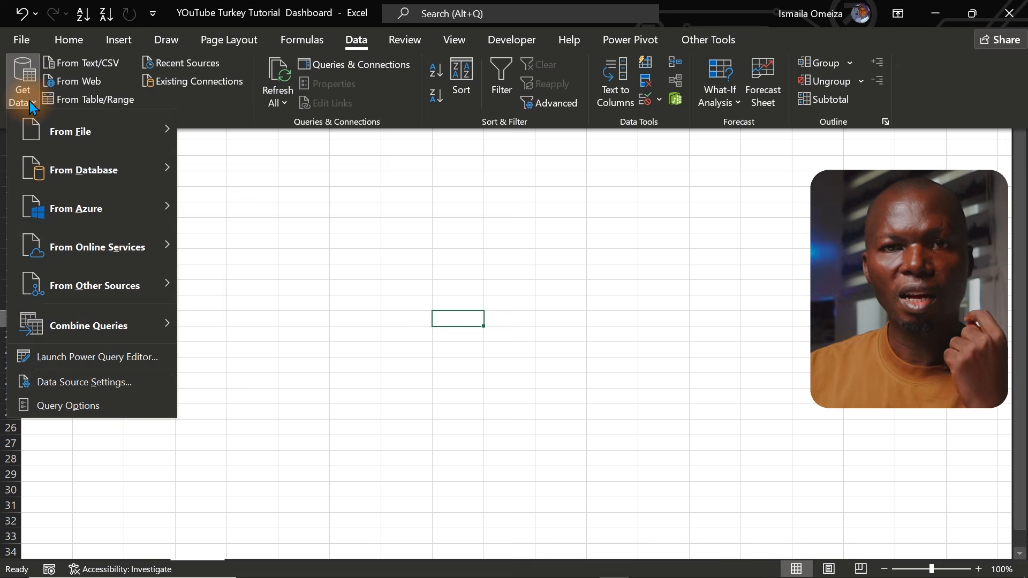
mouse_move(58, 127)
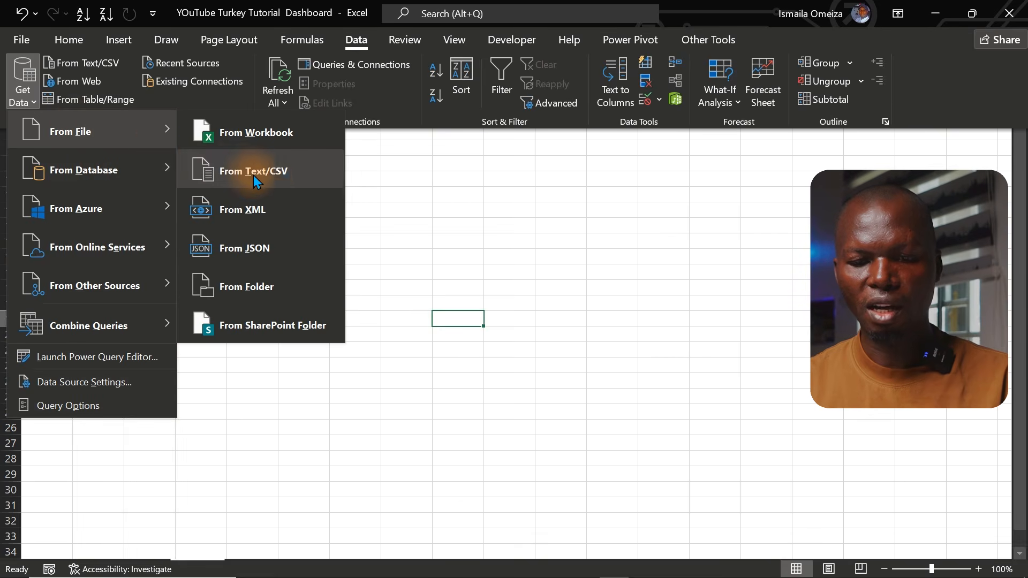
left_click(267, 180)
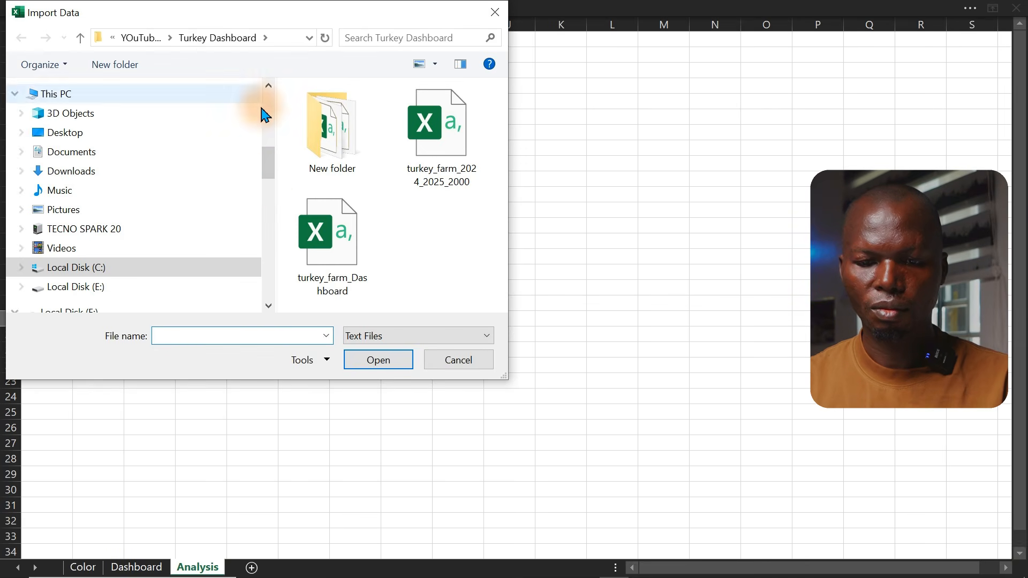
double_click(333, 158)
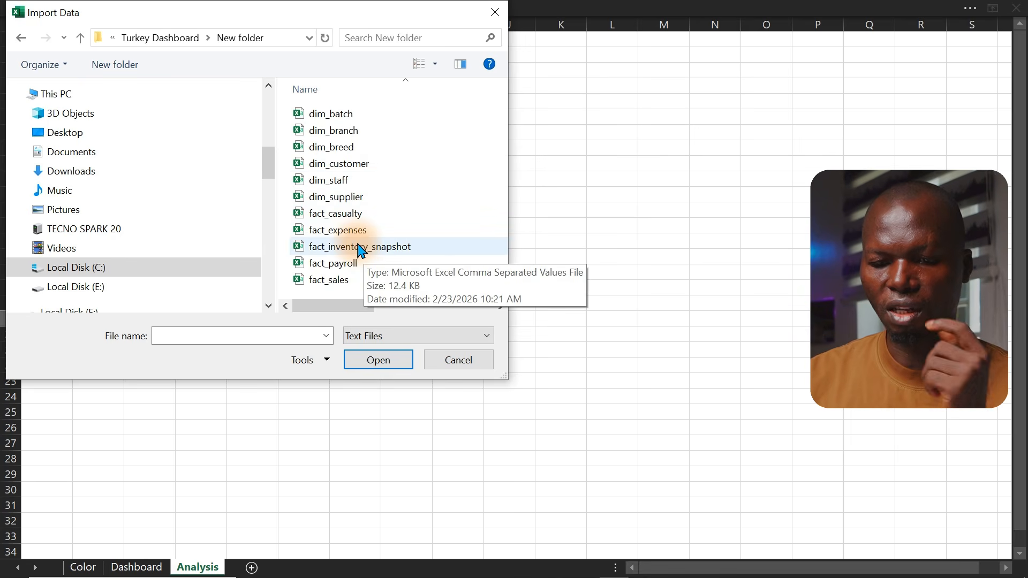
left_click(356, 135)
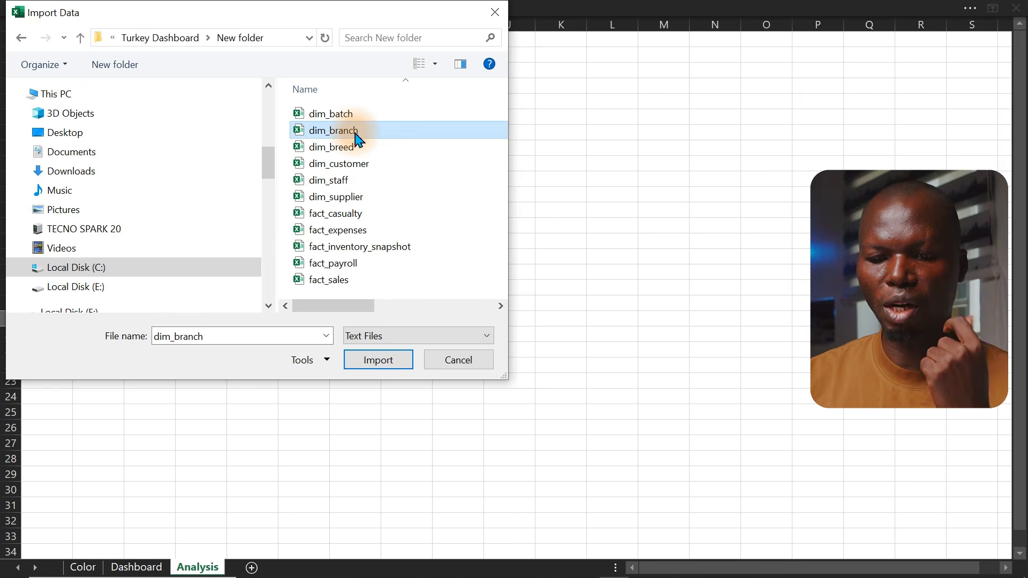
left_click(378, 360)
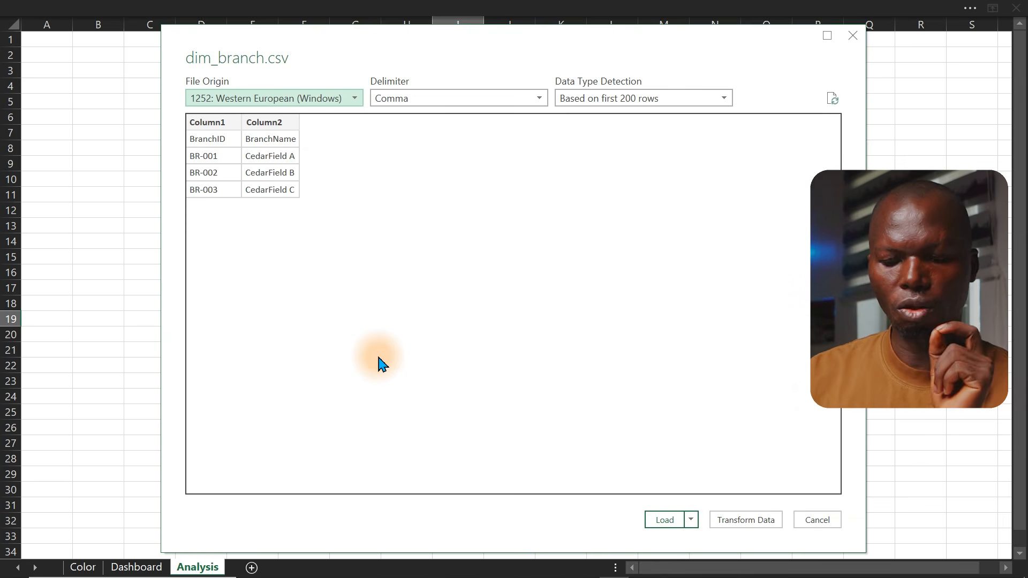
left_click(746, 520)
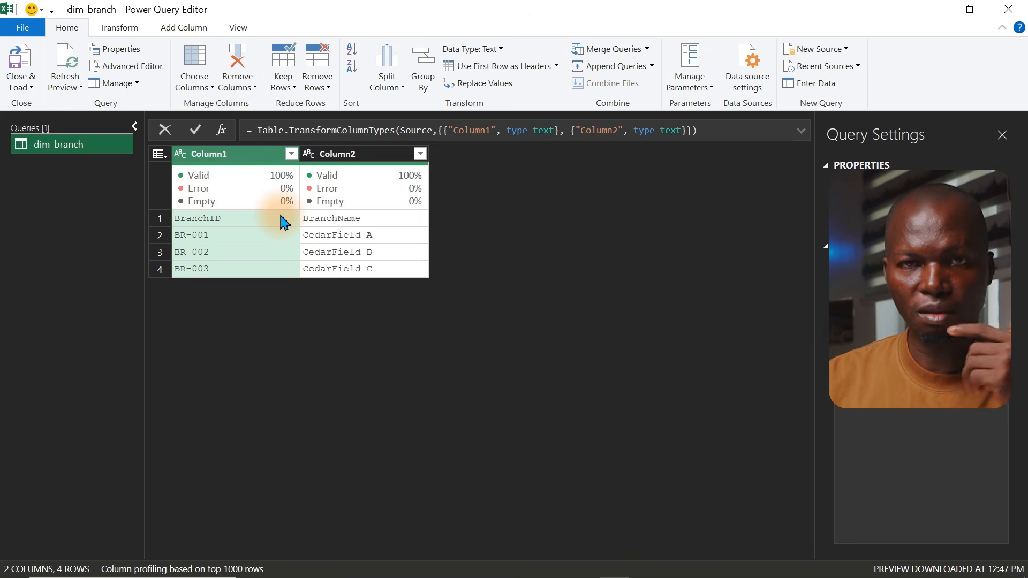
Promote dim_branch's first row to headers, then load it as a connection only, added to the Data Model
left_click(164, 153)
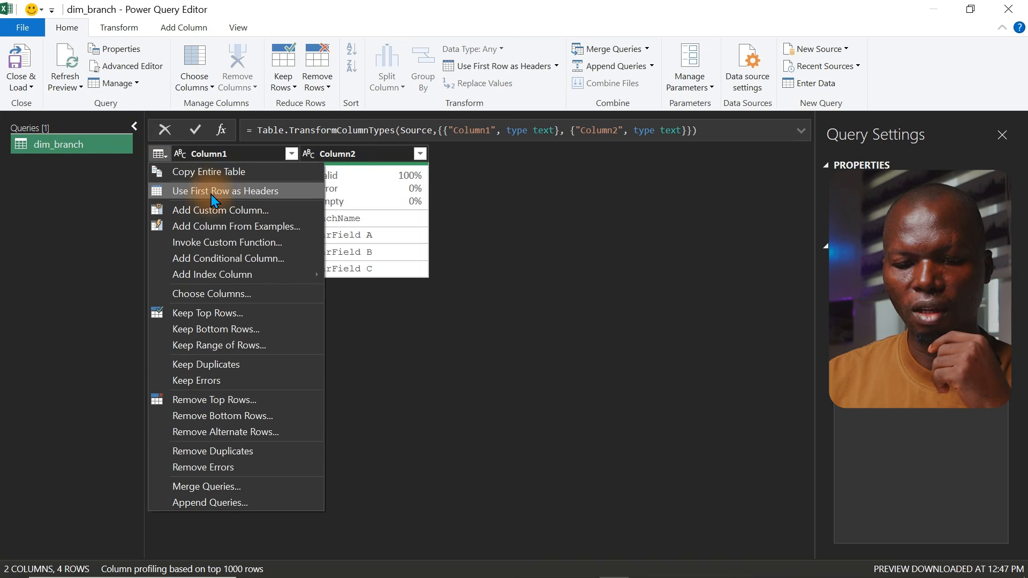
left_click(227, 191)
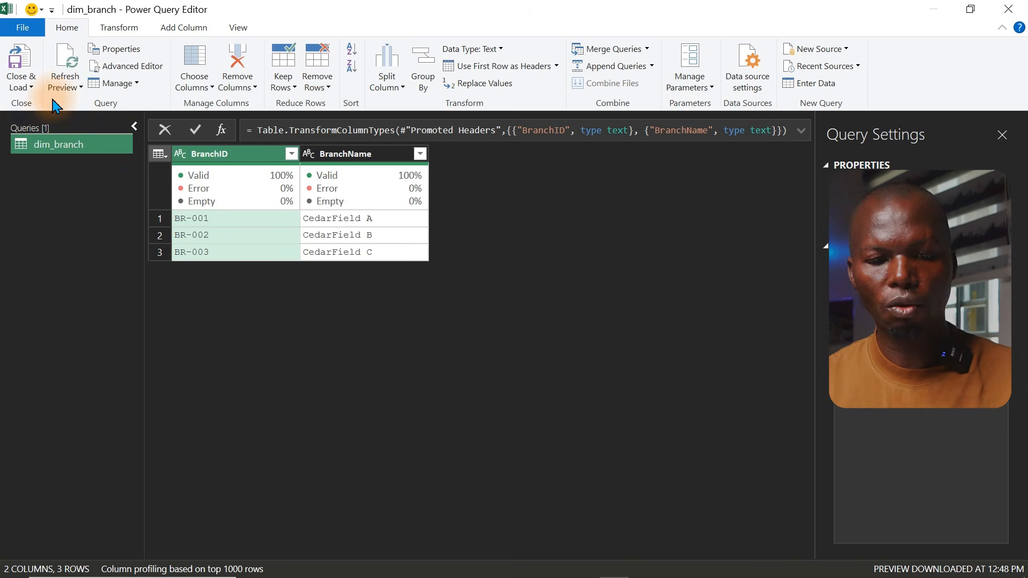
left_click(21, 86)
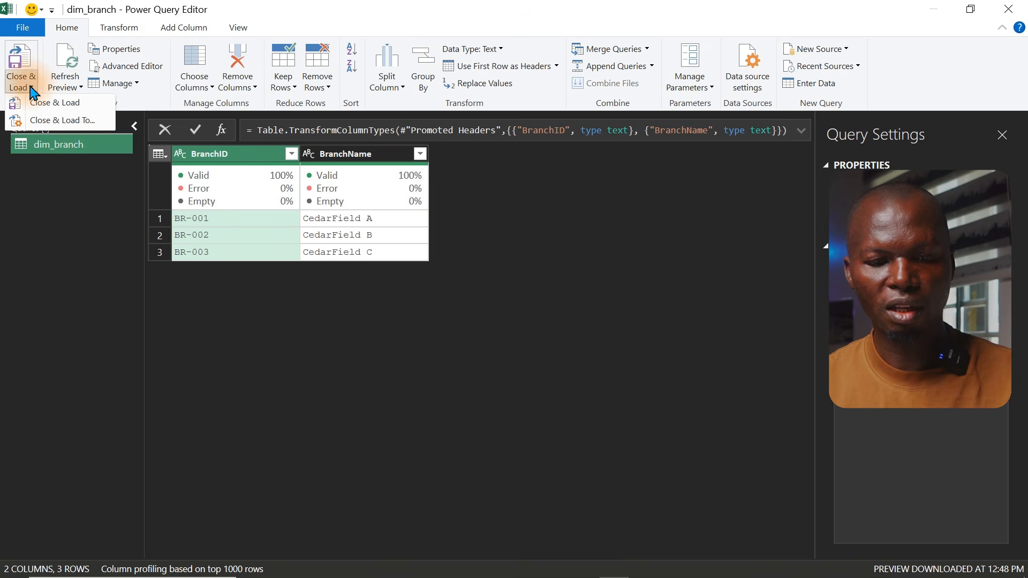
left_click(53, 121)
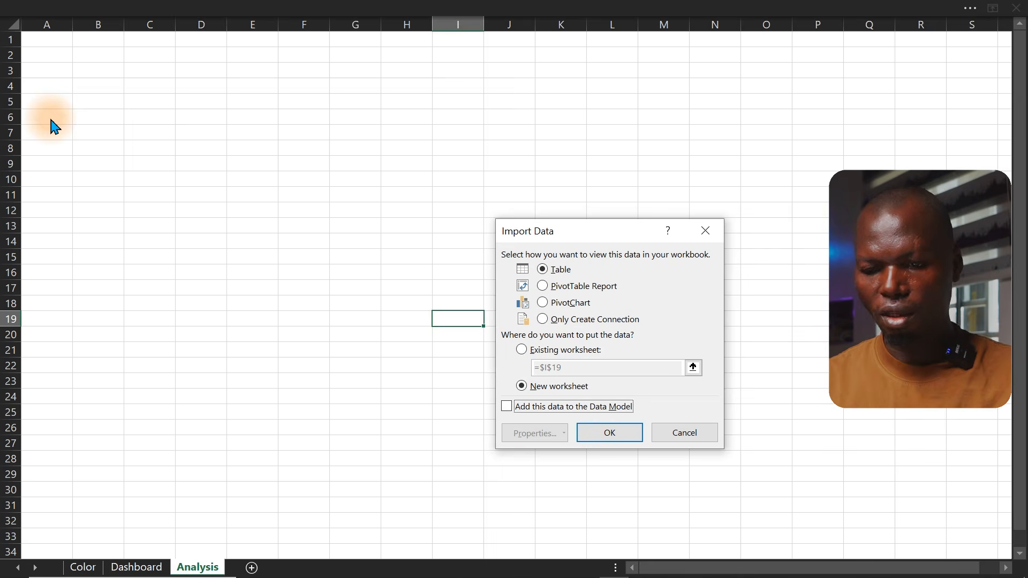
left_click(545, 320)
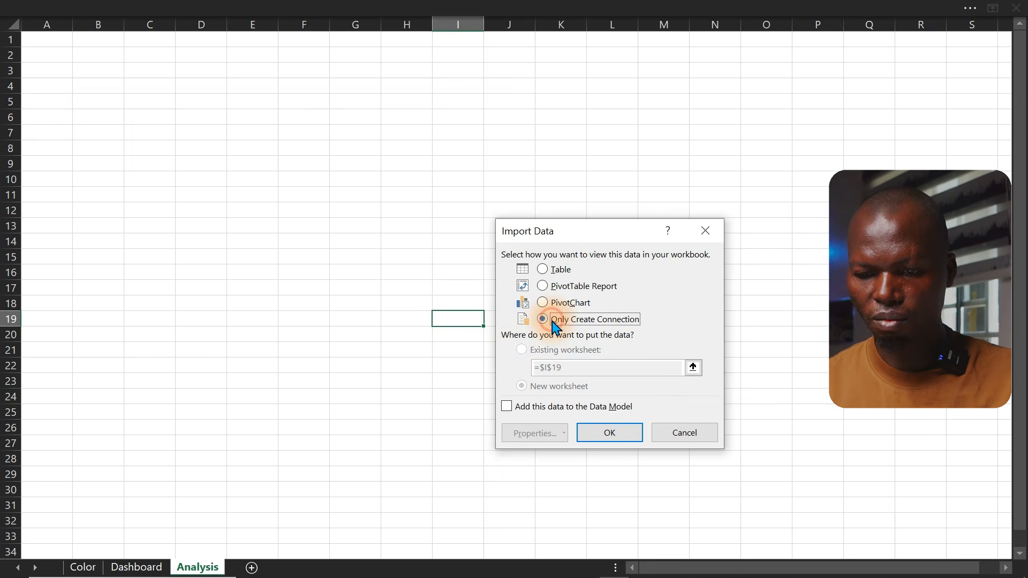
left_click(507, 407)
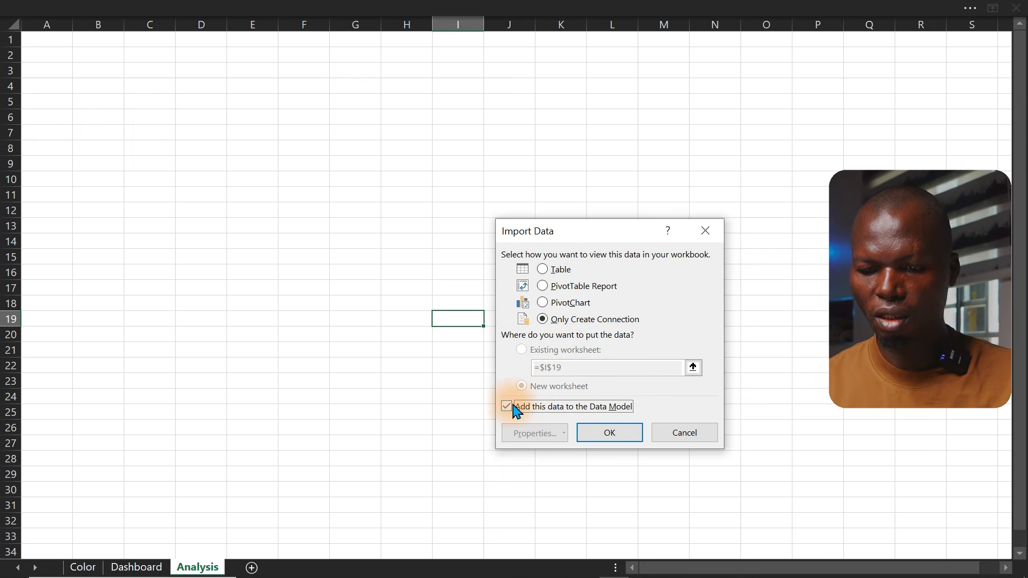
left_click(615, 436)
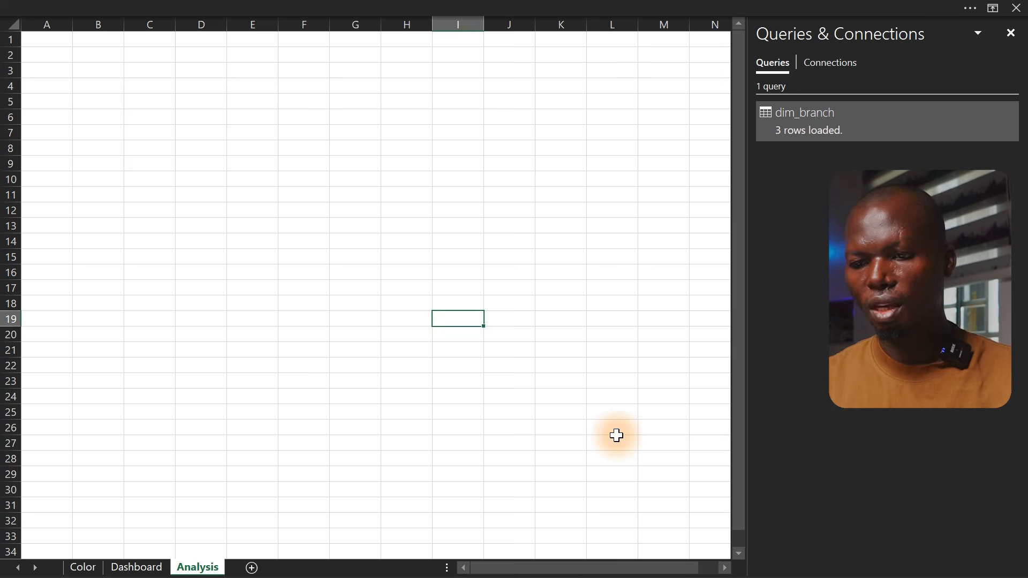
Import dim_breed from the same New folder as a text/CSV source into Power Query
left_click(617, 436)
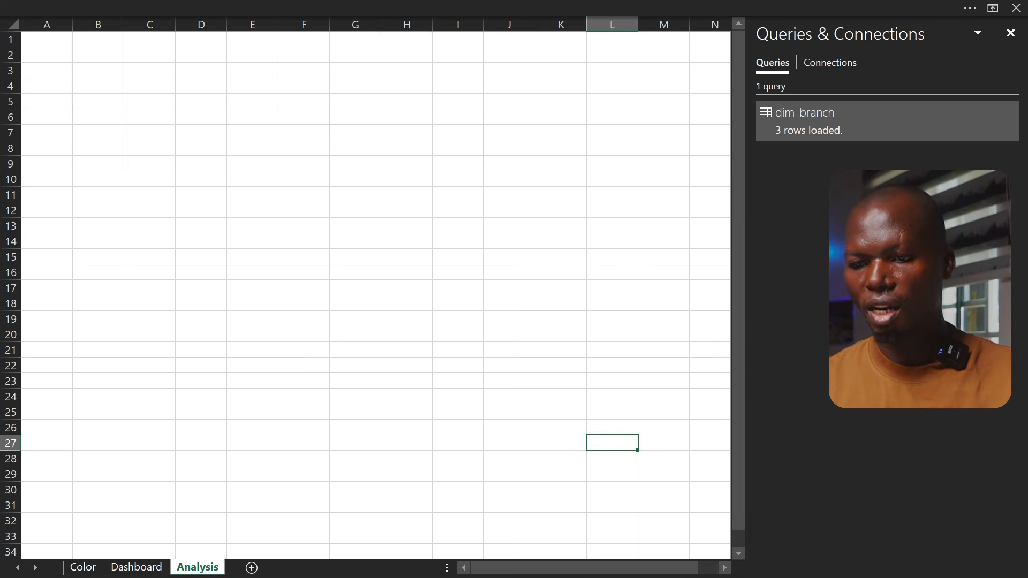
left_click(245, 4)
left_click(114, 40)
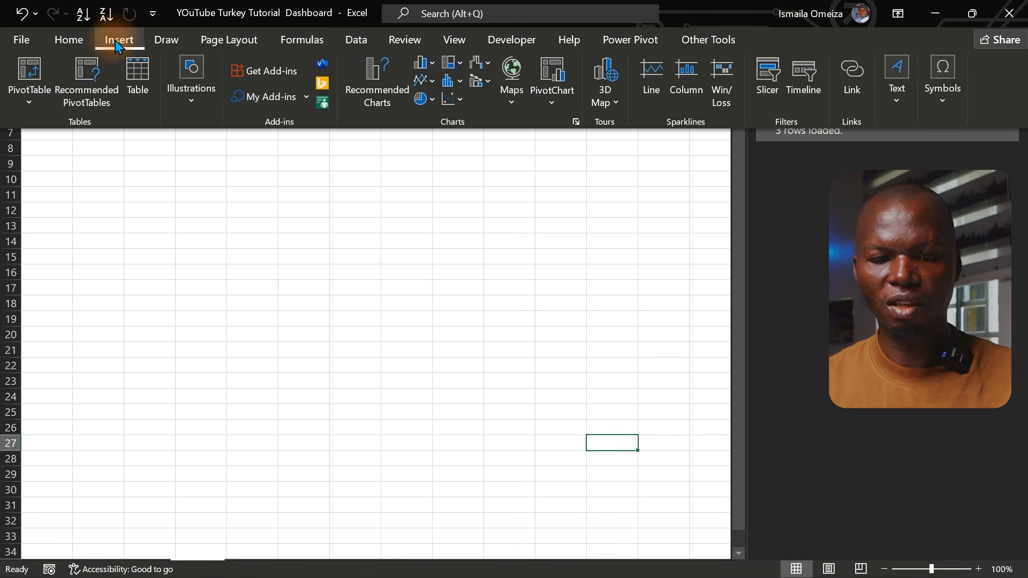
left_click(345, 43)
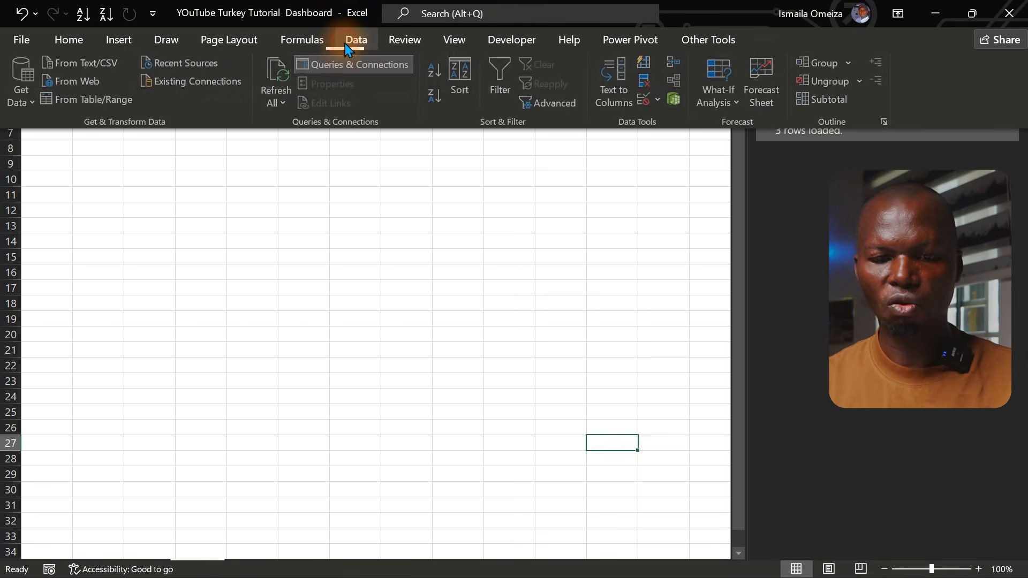
left_click(29, 95)
mouse_move(101, 131)
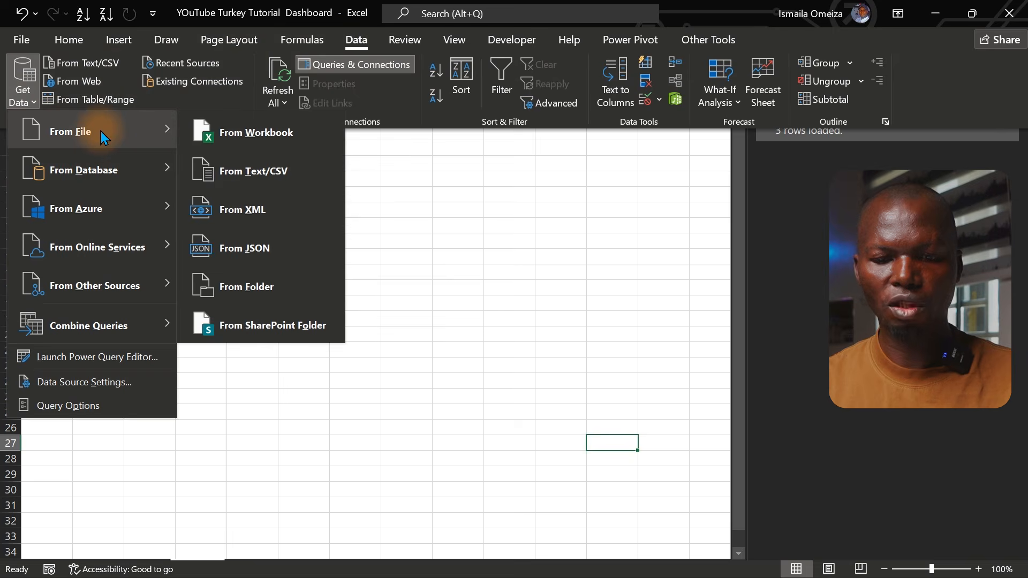
left_click(252, 171)
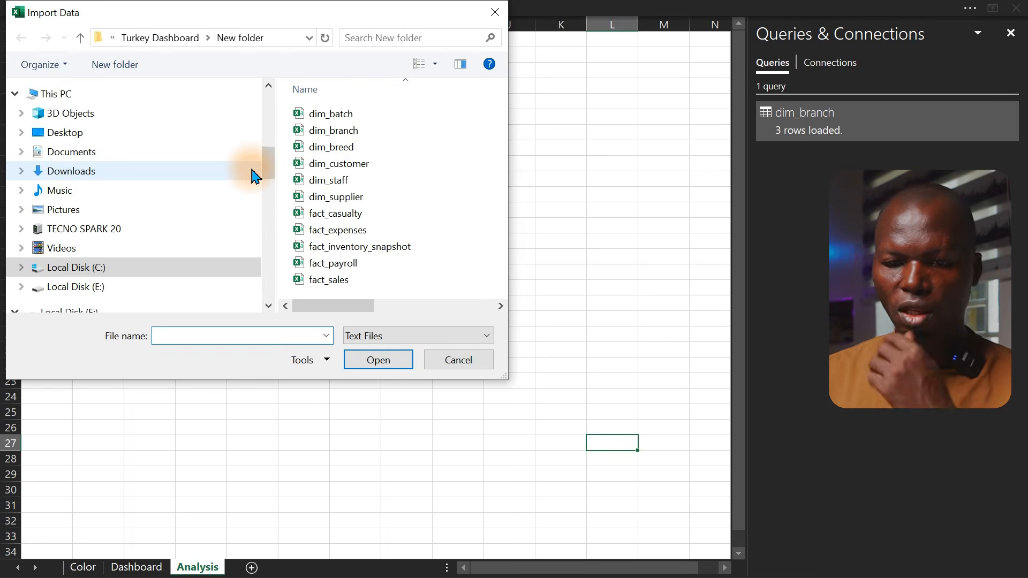
left_click(326, 152)
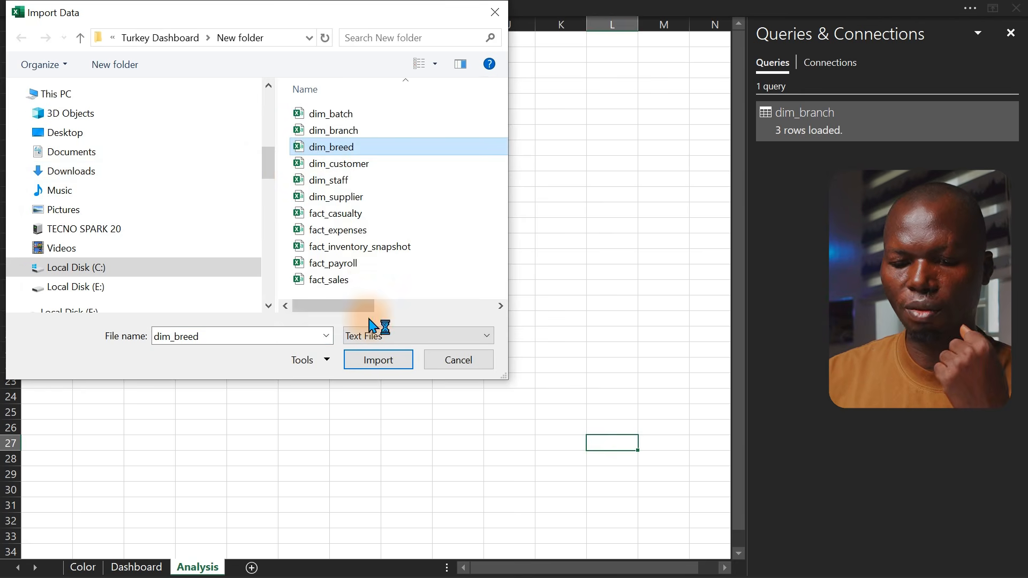
left_click(375, 361)
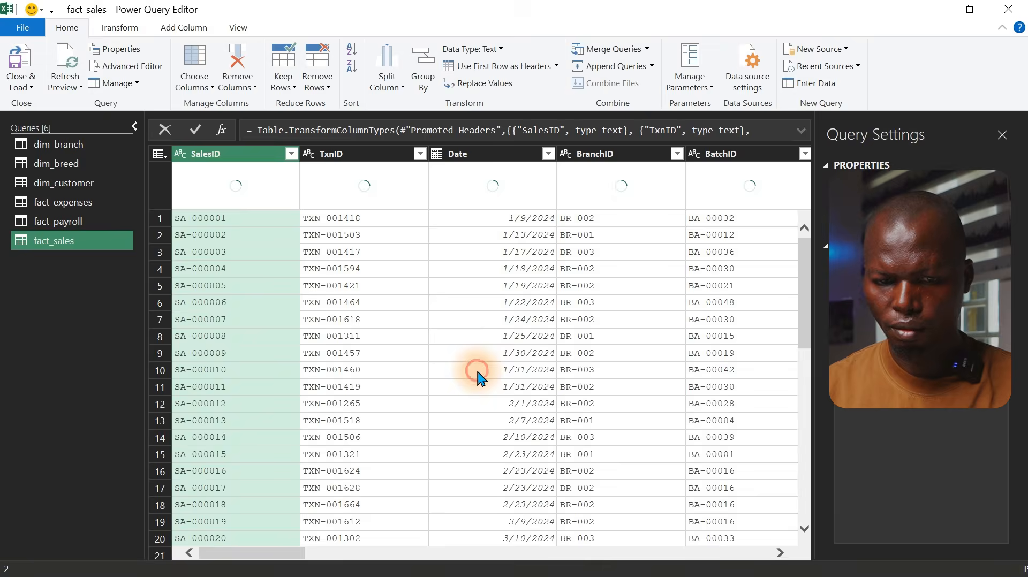
Promote the first row of the dim_breed query to column headers
left_click(477, 373)
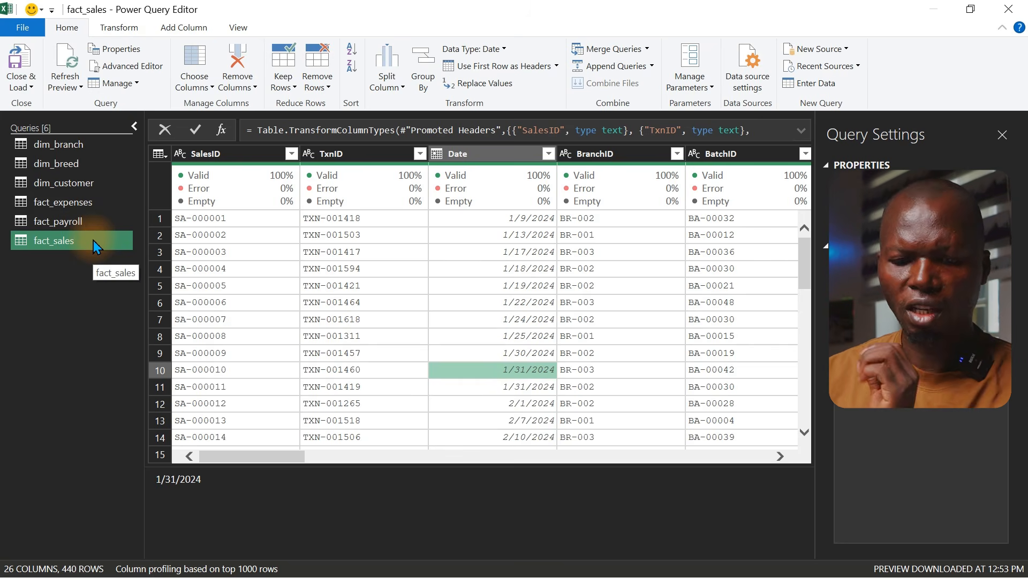
left_click(76, 166)
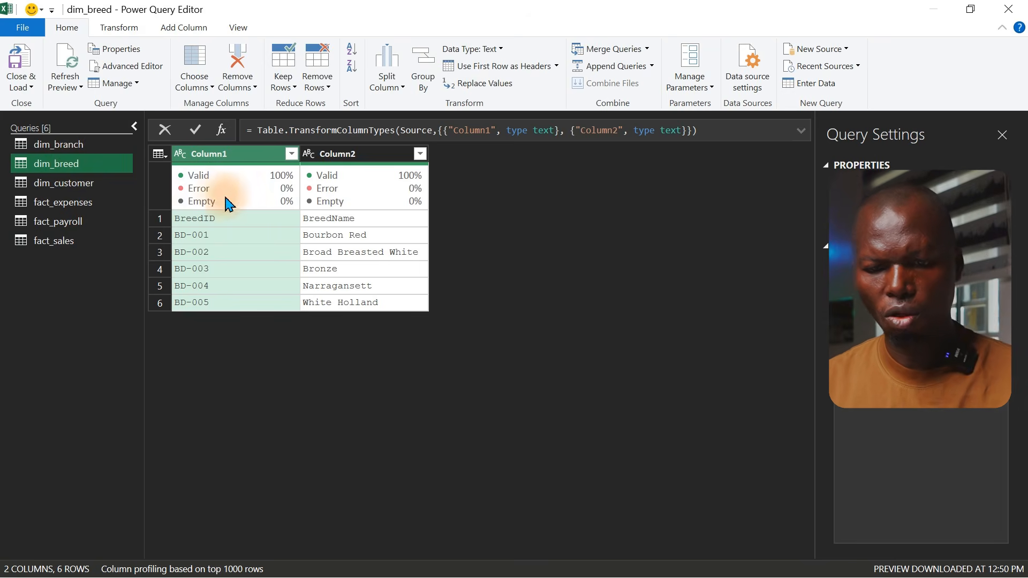
mouse_move(256, 173)
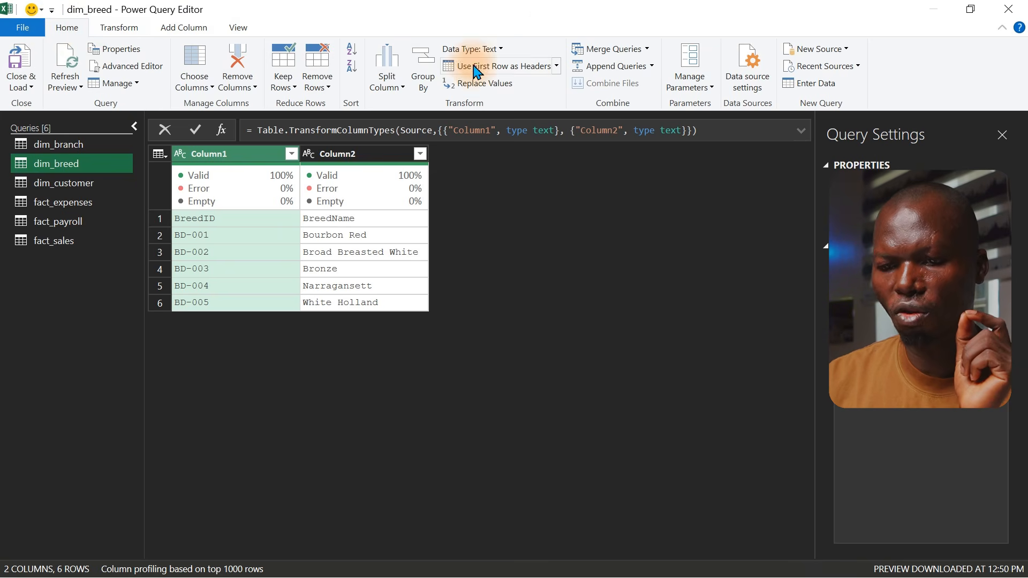
left_click(556, 66)
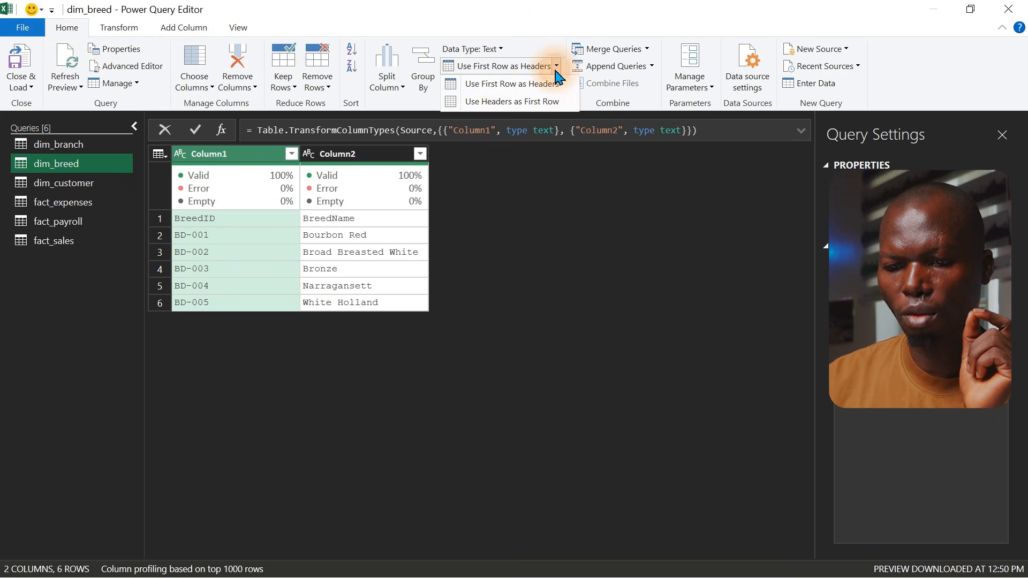
left_click(487, 85)
mouse_move(281, 187)
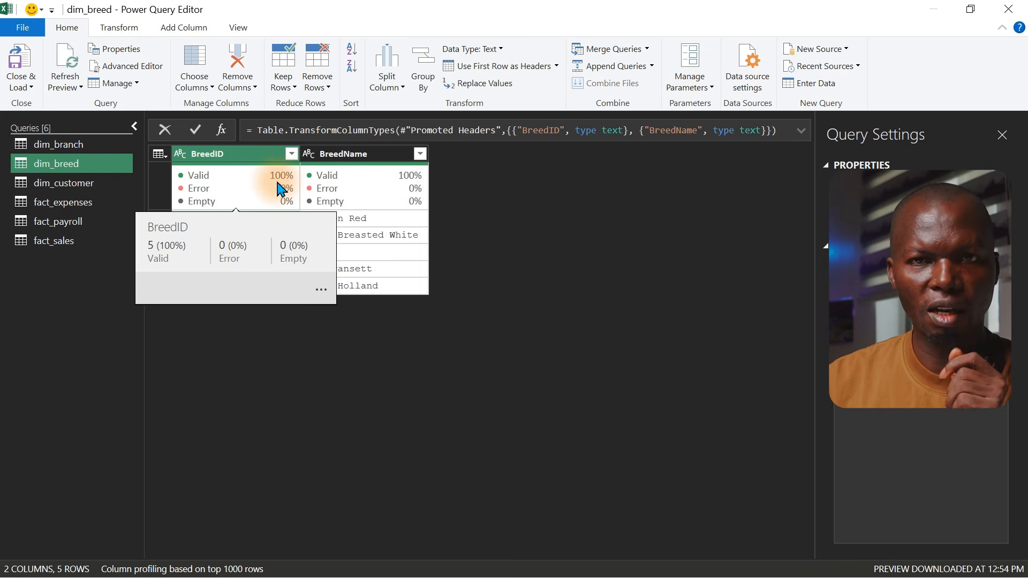
Promote the first row of the dim_customer query to column headers
left_click(55, 184)
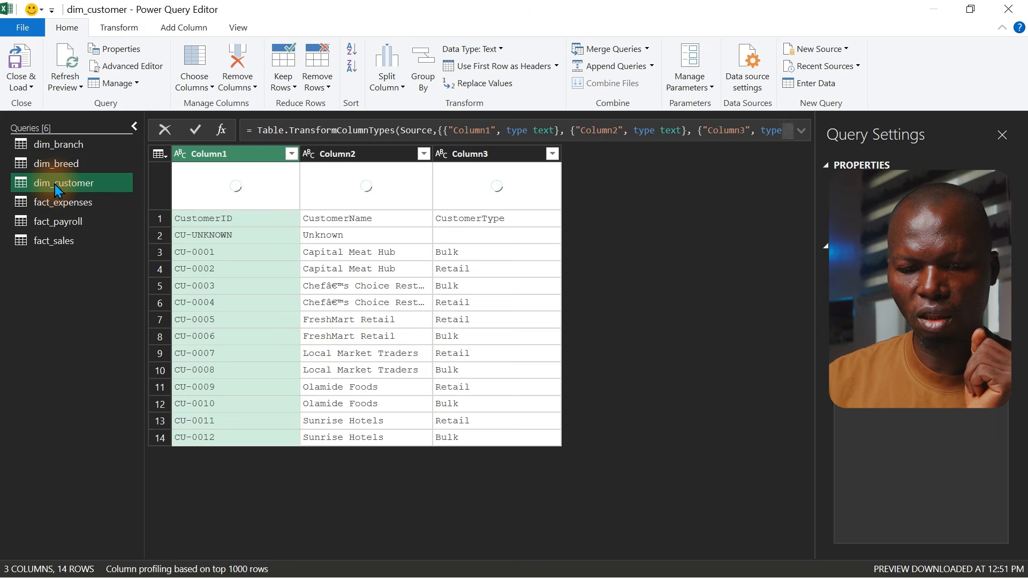
left_click(165, 152)
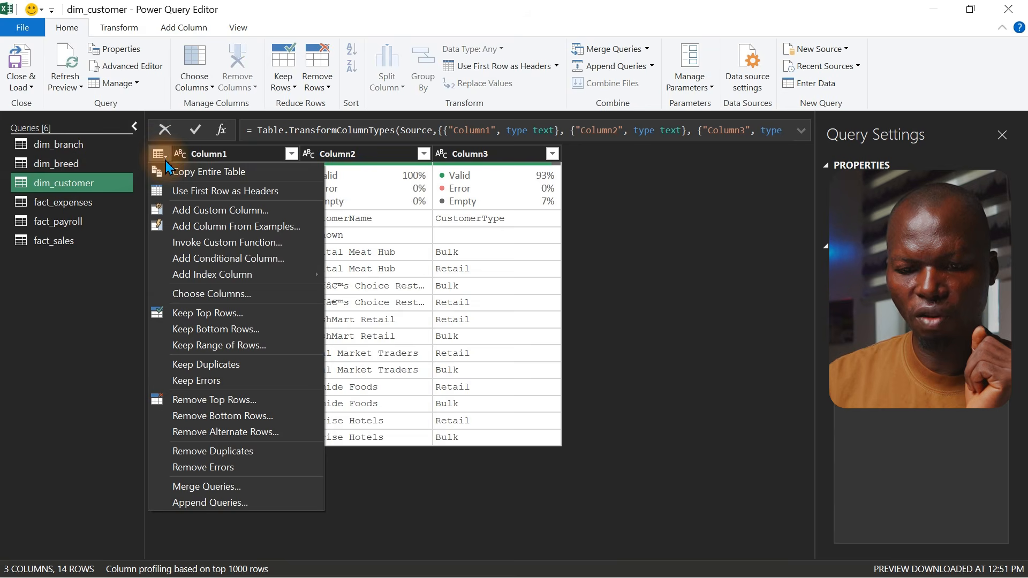
left_click(200, 191)
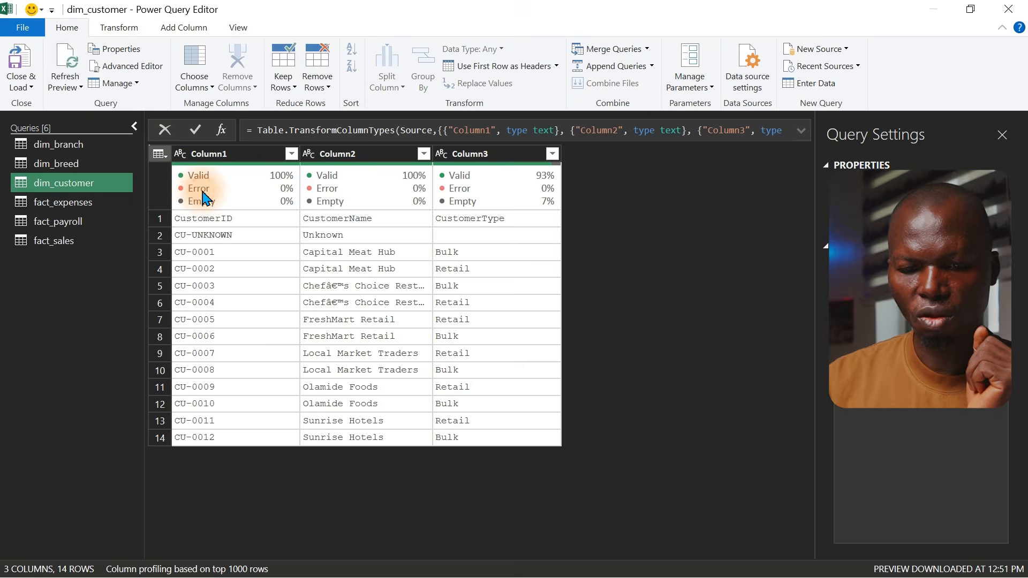
Review the columns of the fact_expenses, fact_payroll and fact_sales queries
left_click(107, 203)
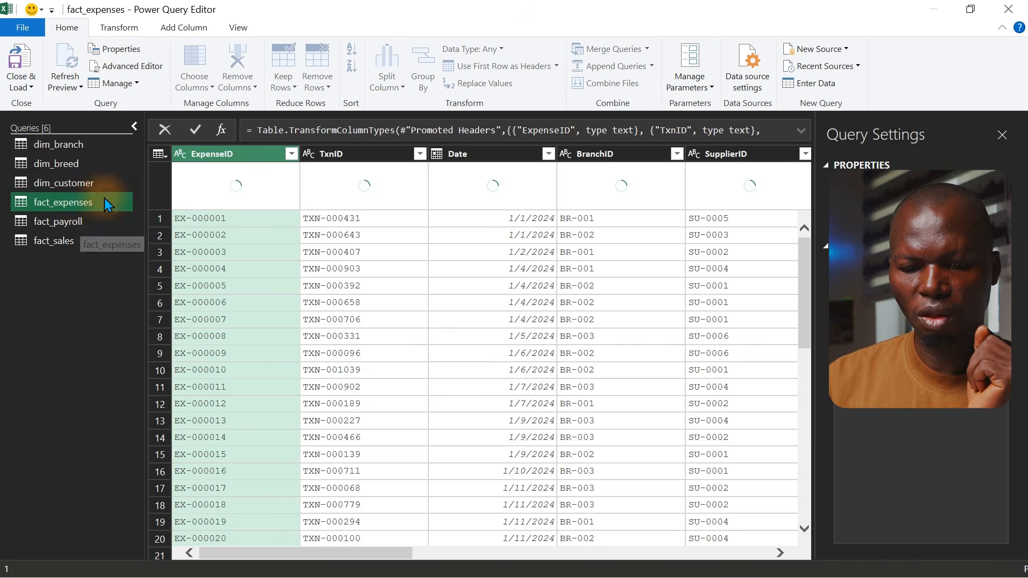
mouse_move(273, 192)
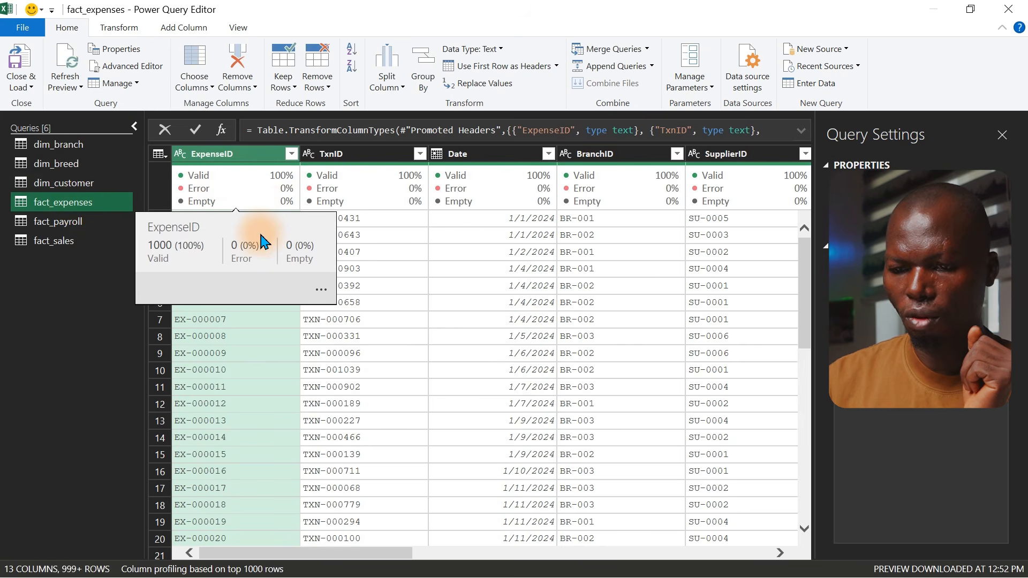
left_click_drag(316, 556, 355, 523)
left_click(54, 222)
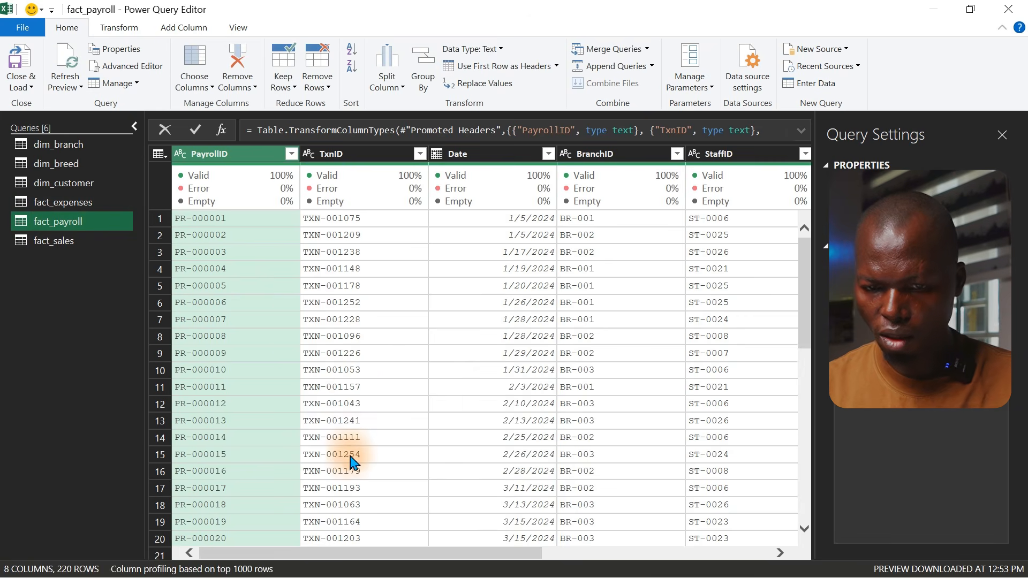
left_click_drag(396, 555, 677, 562)
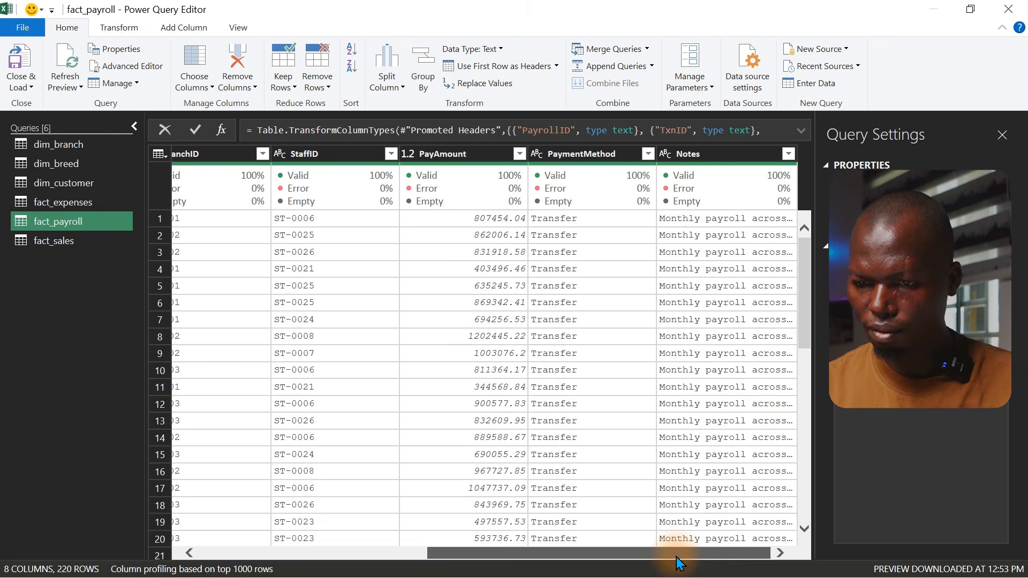
left_click_drag(676, 556, 225, 554)
left_click(57, 246)
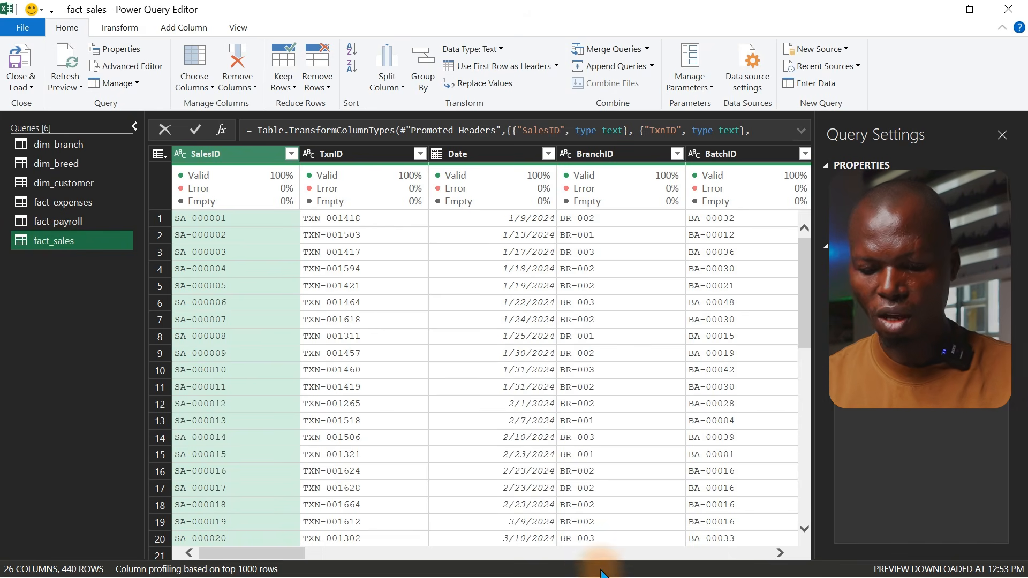
Switch to Notepad with the list of dashboard measures and zoom in on its text
key("super")
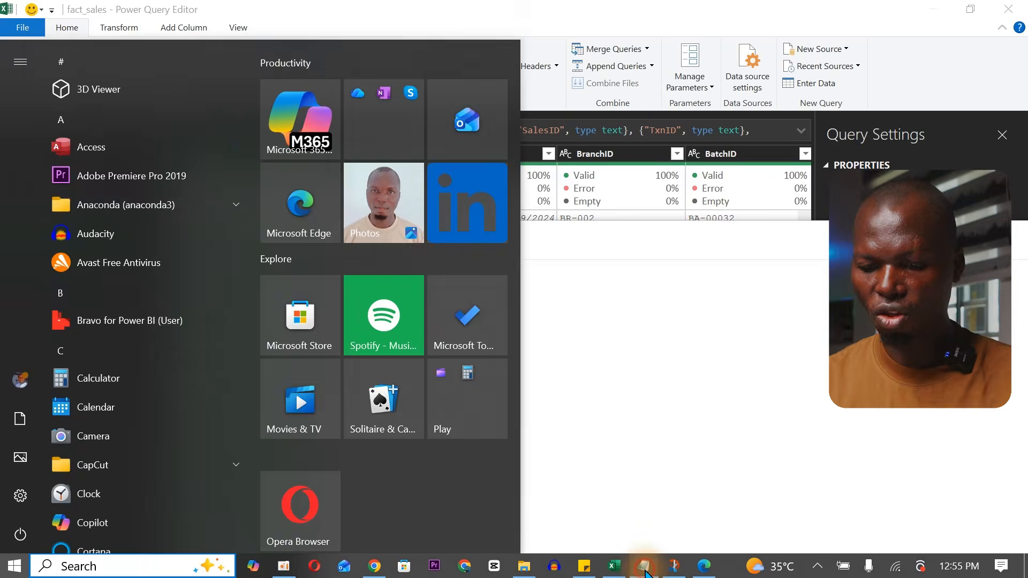
left_click(646, 569)
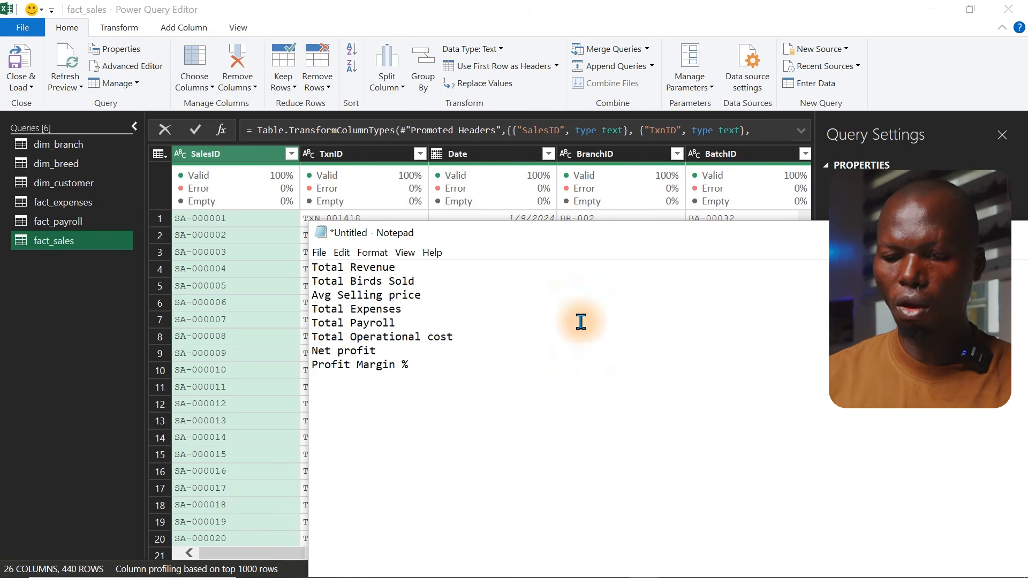
left_click_drag(620, 240, 417, 89)
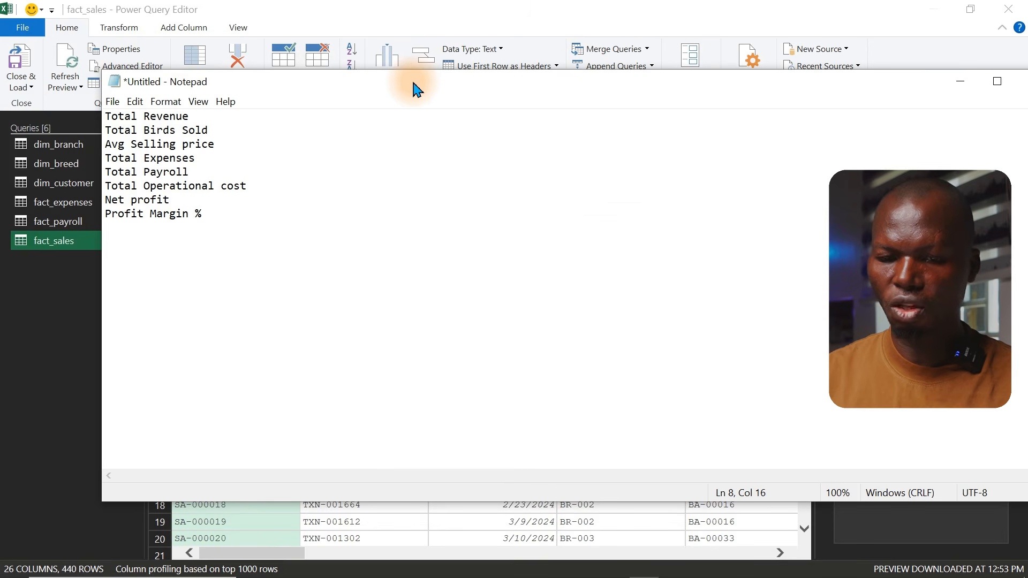
left_click(361, 158)
scroll(361, 158, "up", 8)
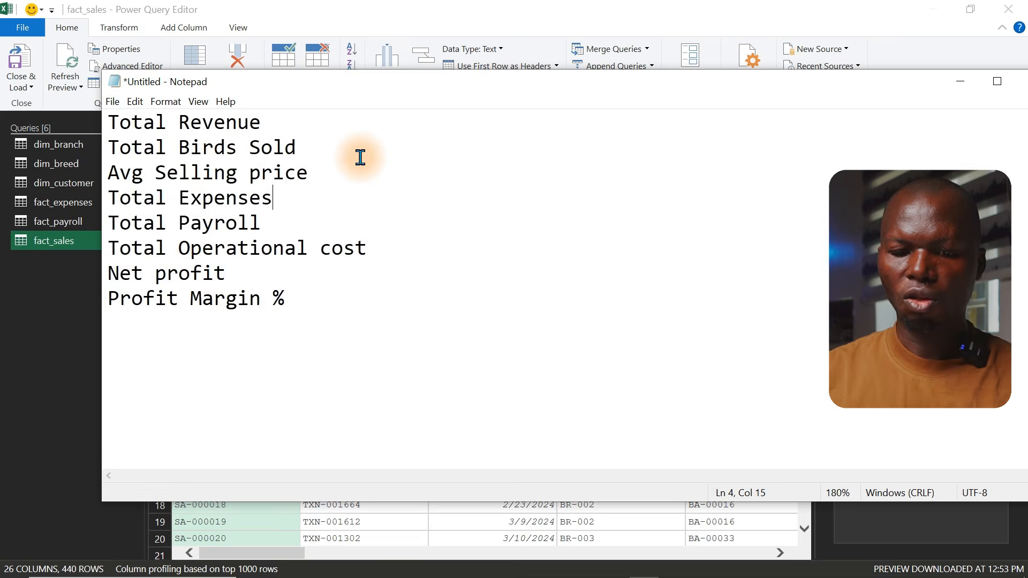
scroll(360, 158, "up", 3)
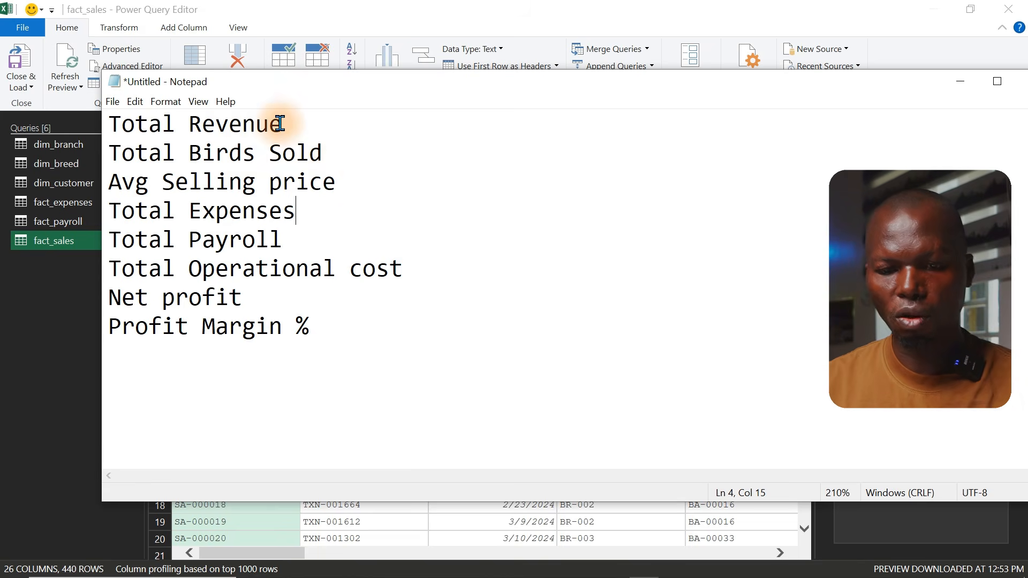
Go through each listed measure, from Total Revenue down to Profit Margin %
left_click_drag(289, 124, 80, 119)
left_click_drag(332, 151, 80, 155)
left_click_drag(339, 178, 93, 179)
left_click_drag(309, 215, 103, 210)
left_click_drag(356, 246, 136, 239)
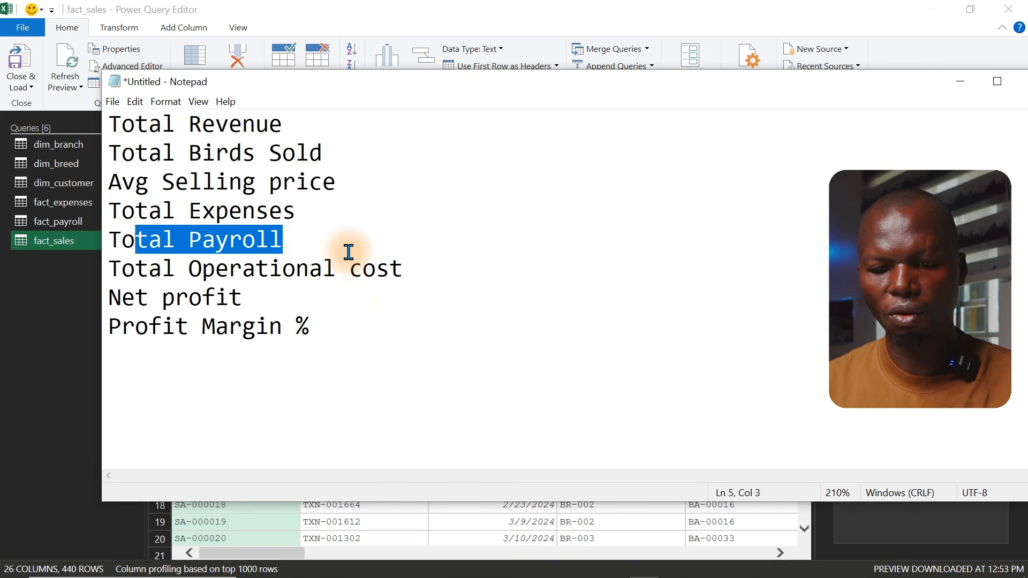
left_click_drag(415, 268, 217, 268)
left_click_drag(286, 308, 177, 298)
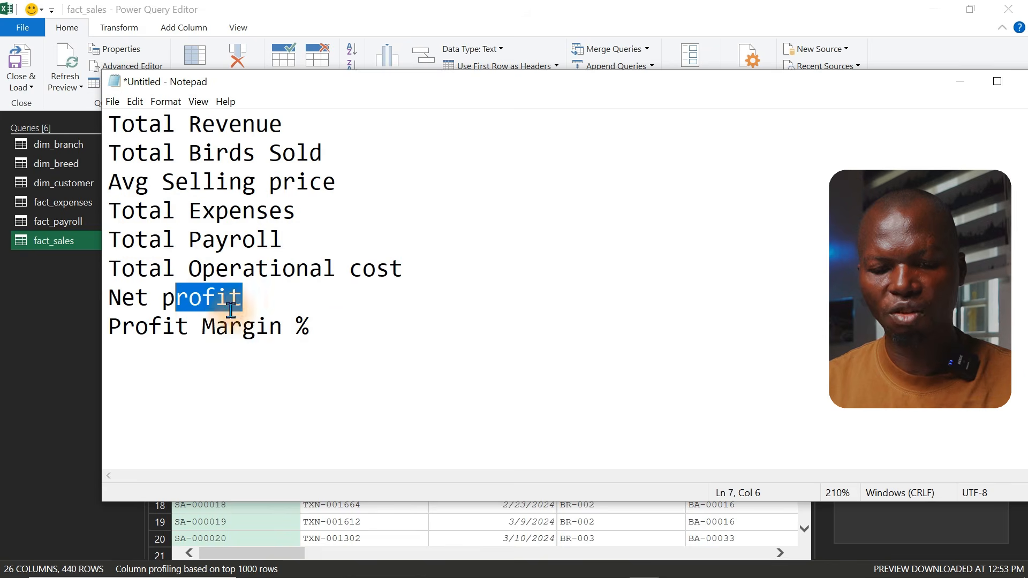
left_click_drag(333, 332, 199, 327)
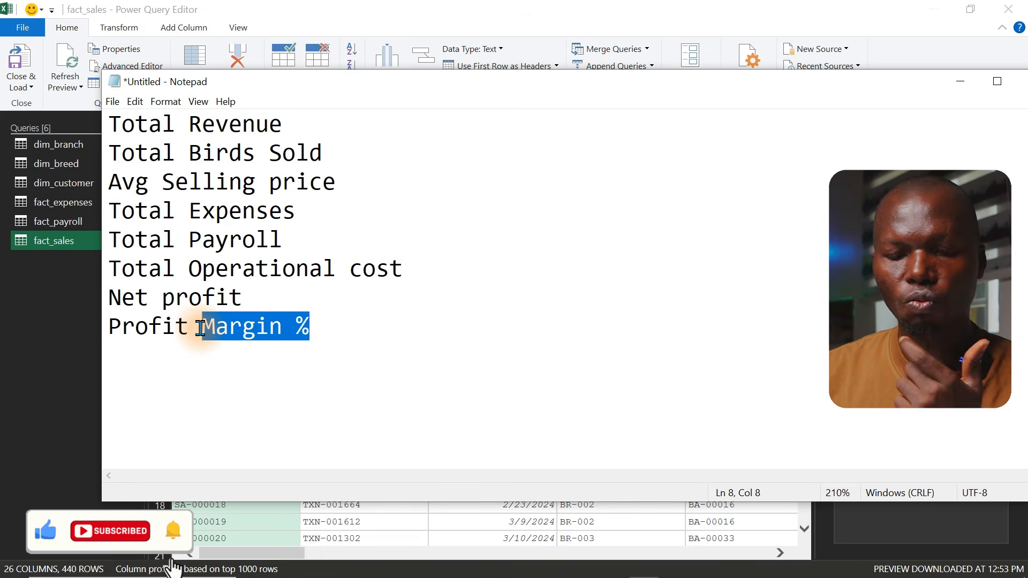
Review the SalesAmount and UnitPrice columns in fact_sales and the PayAmount column in fact_payroll
left_click(249, 539)
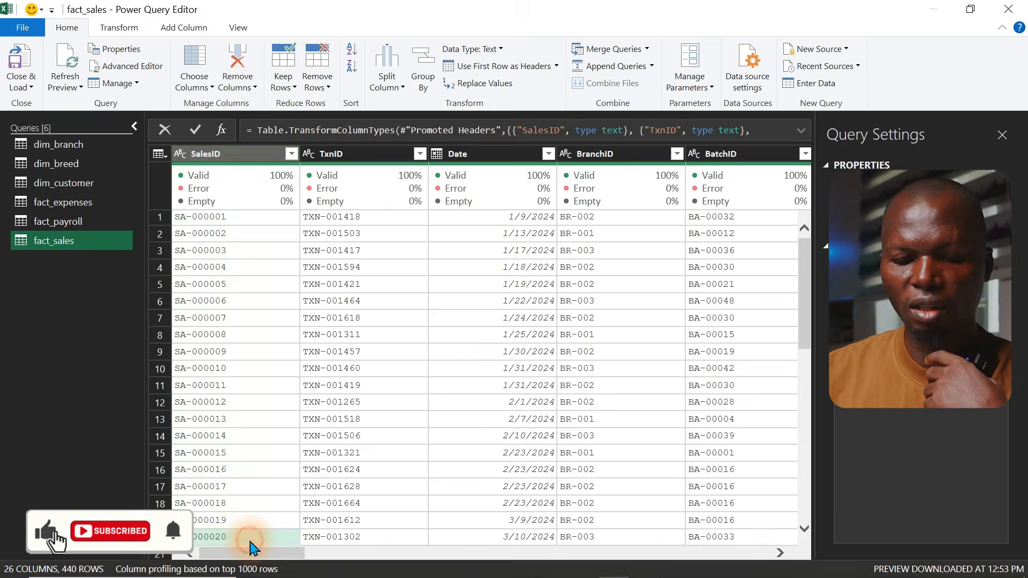
left_click(73, 239)
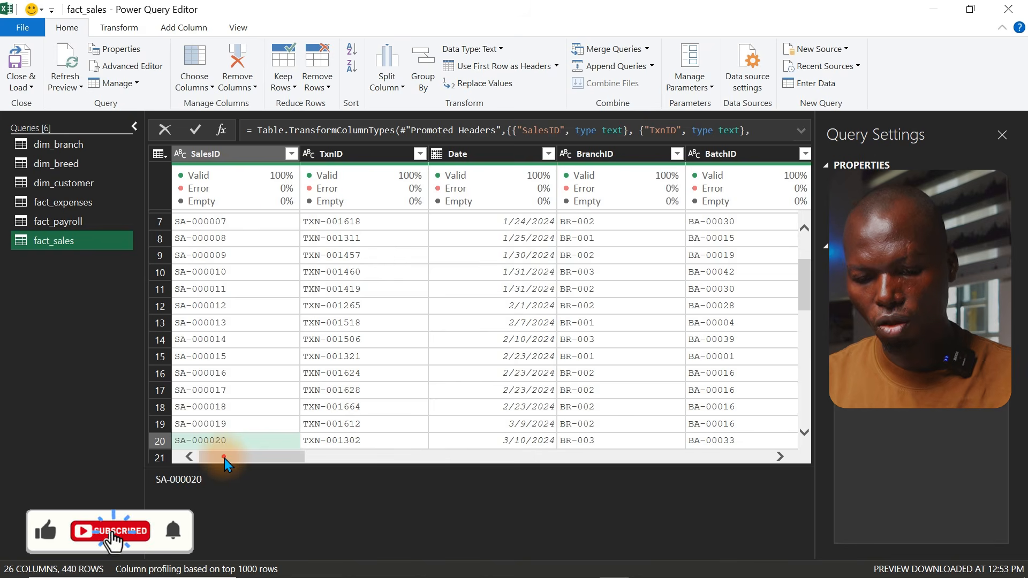
left_click_drag(223, 459, 473, 453)
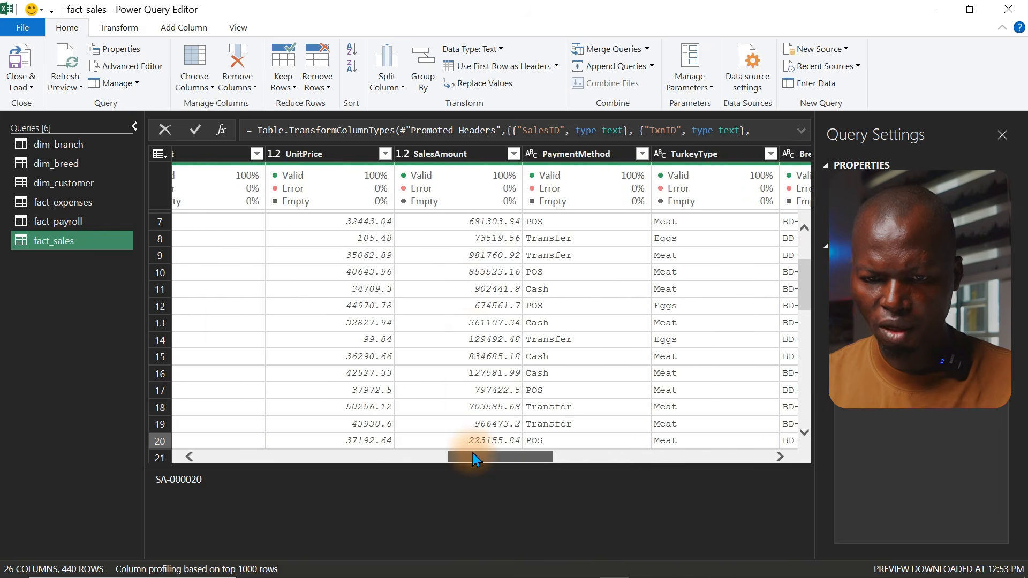
left_click(440, 154)
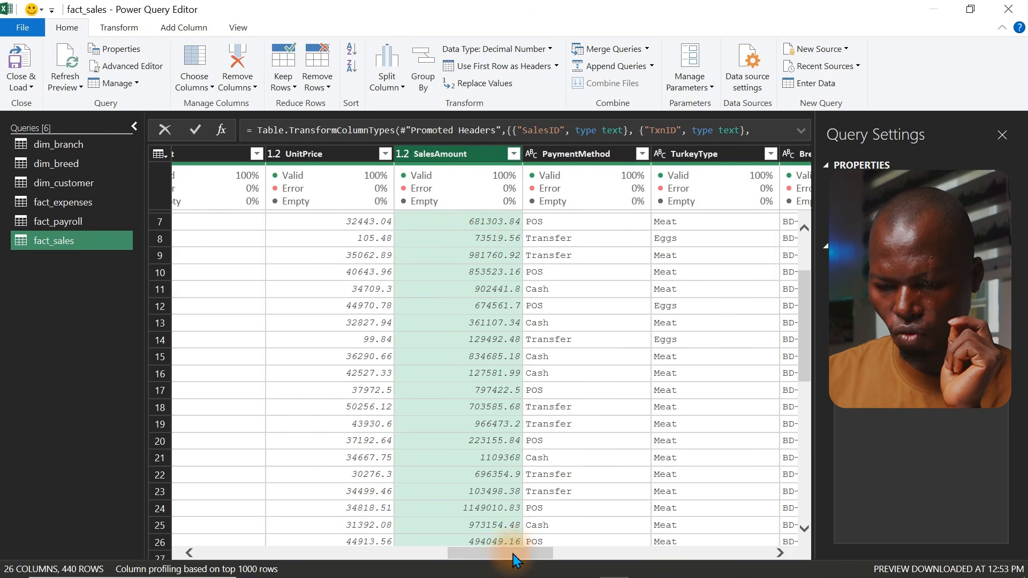
left_click_drag(513, 554, 487, 554)
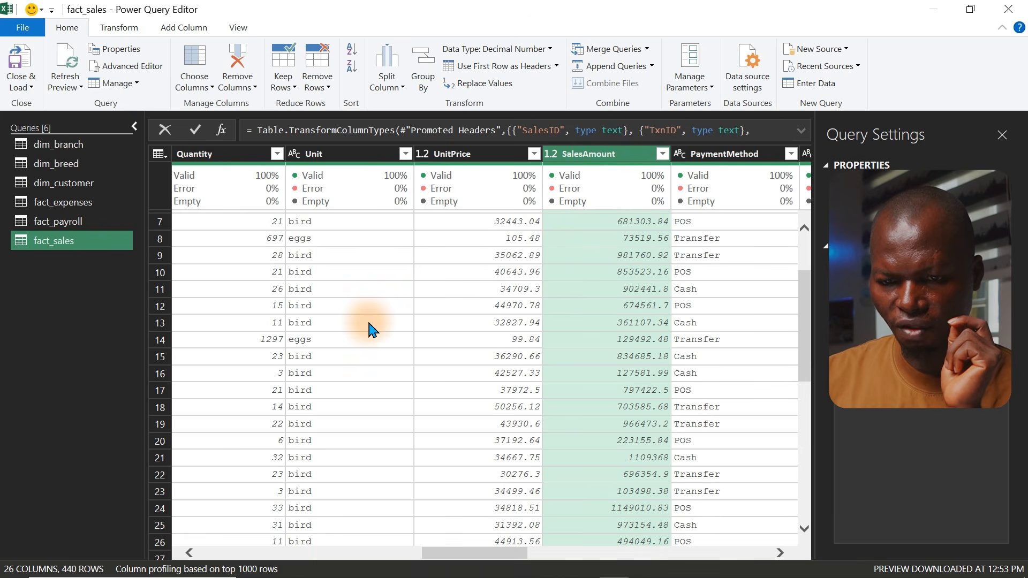
left_click(465, 159)
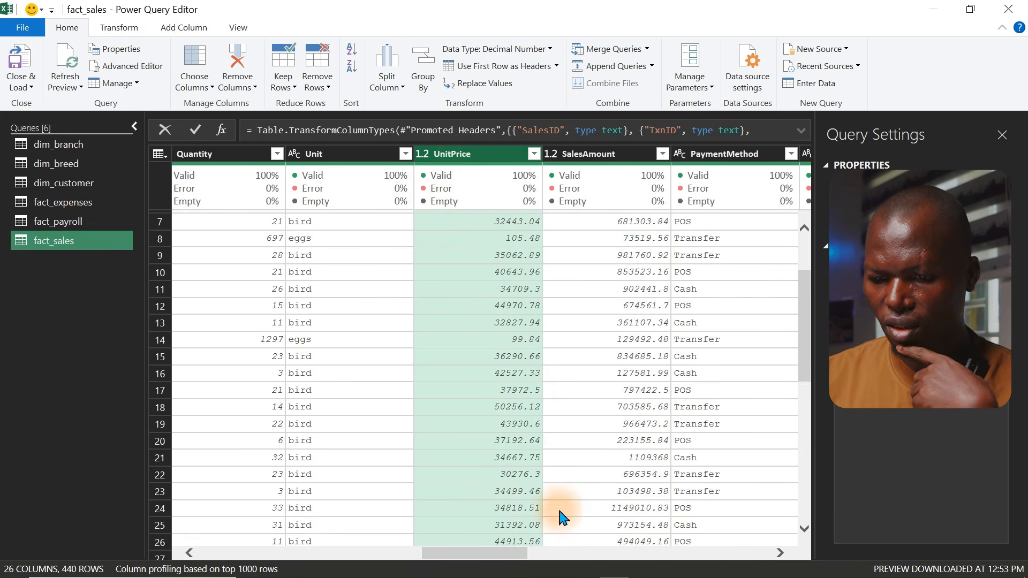
left_click(91, 224)
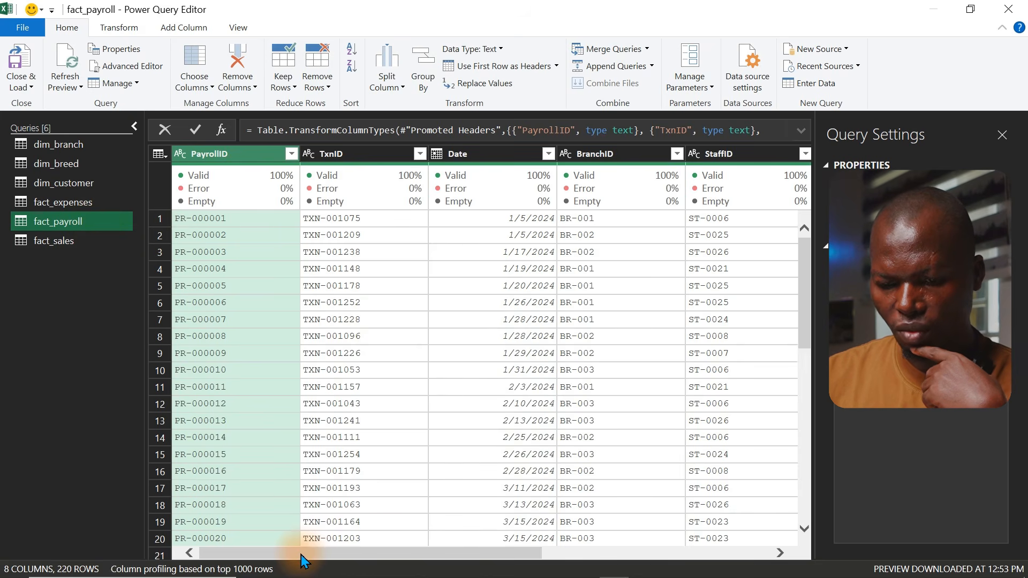
left_click_drag(288, 555, 524, 563)
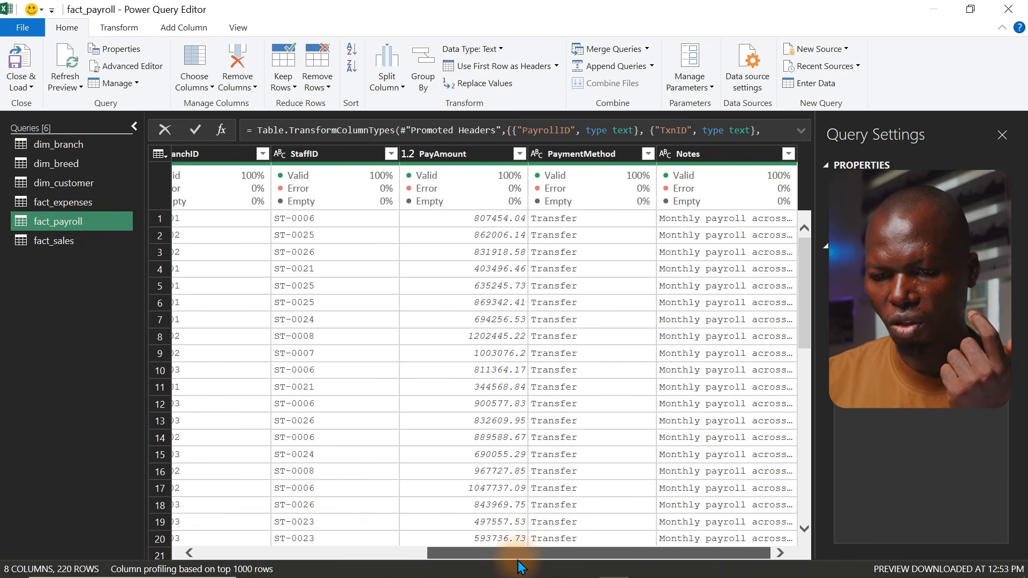
left_click(458, 156)
left_click(99, 200)
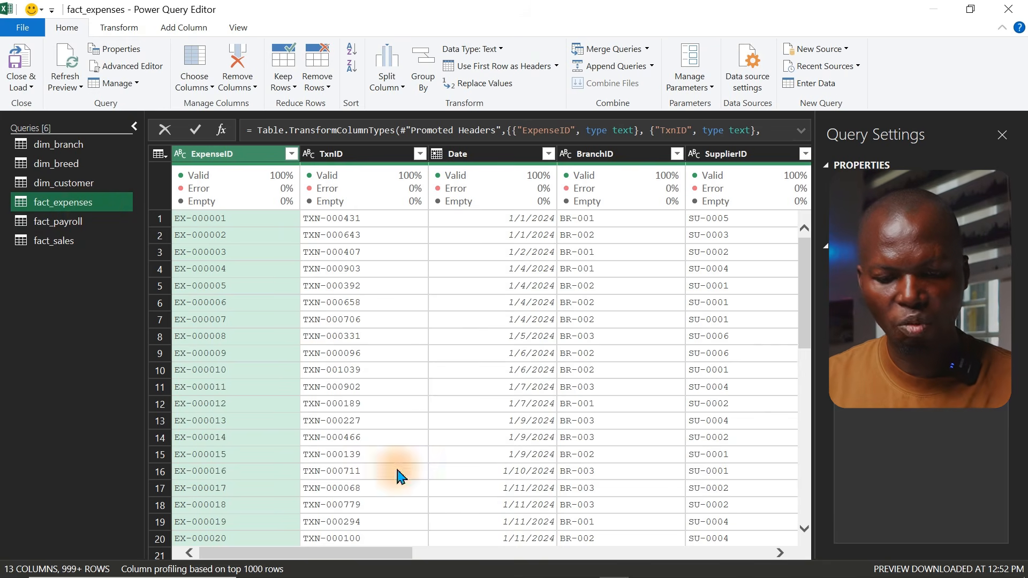
Highlight the Total Operational cost, Total Expenses and Total Payroll entries in the measure list
left_click(645, 567)
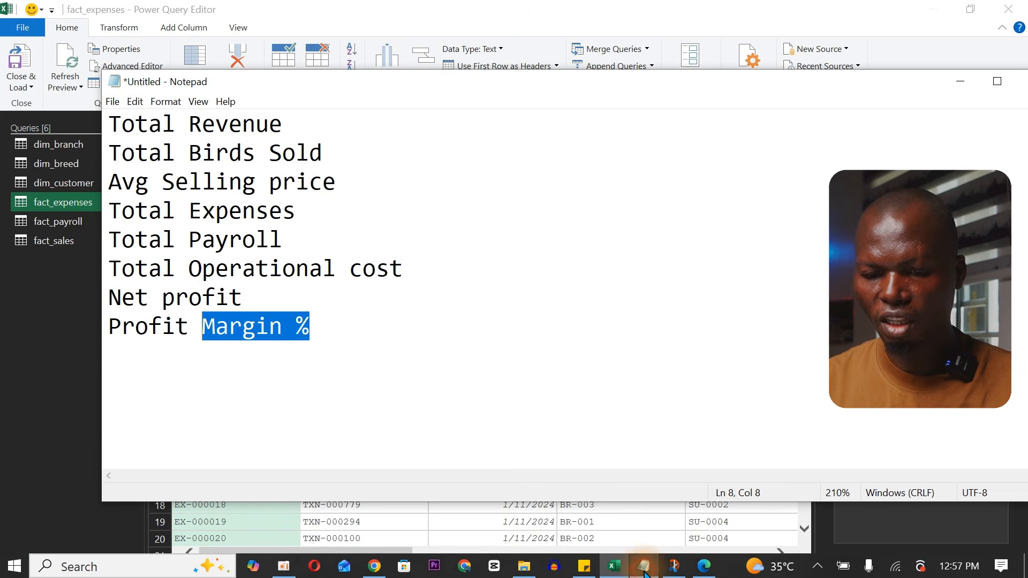
left_click_drag(422, 273, 103, 267)
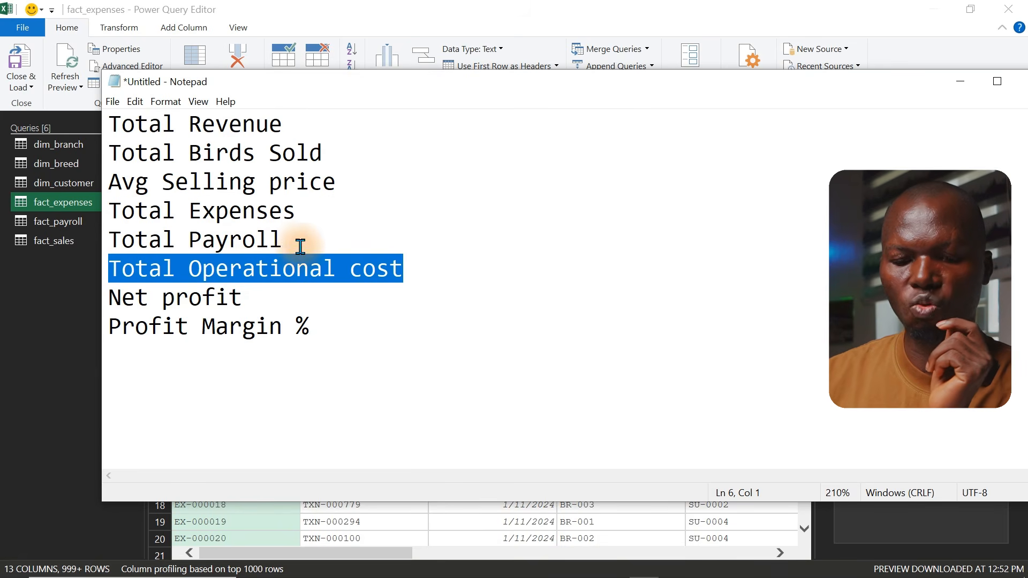
left_click_drag(298, 241, 112, 206)
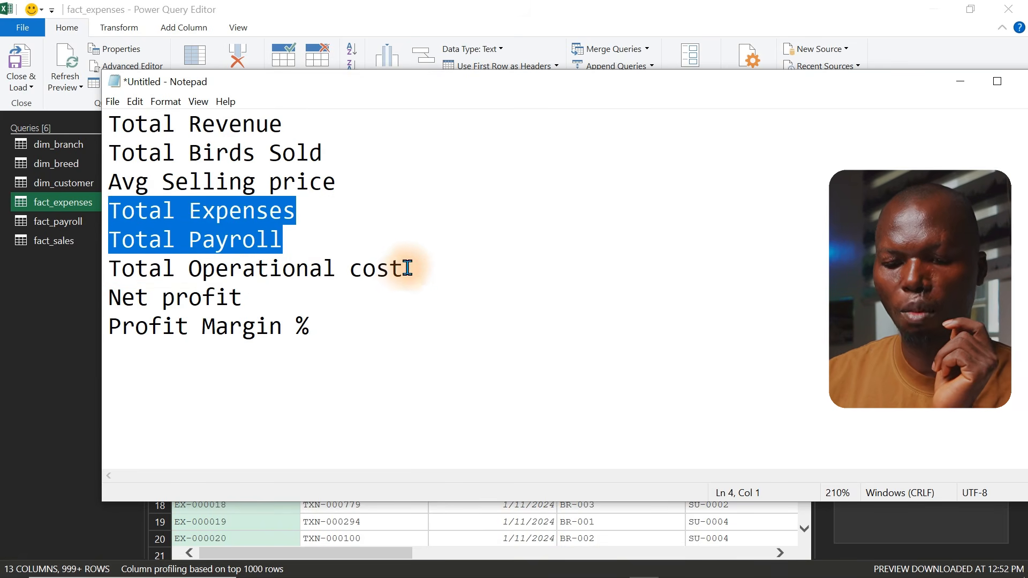
left_click_drag(406, 268, 96, 277)
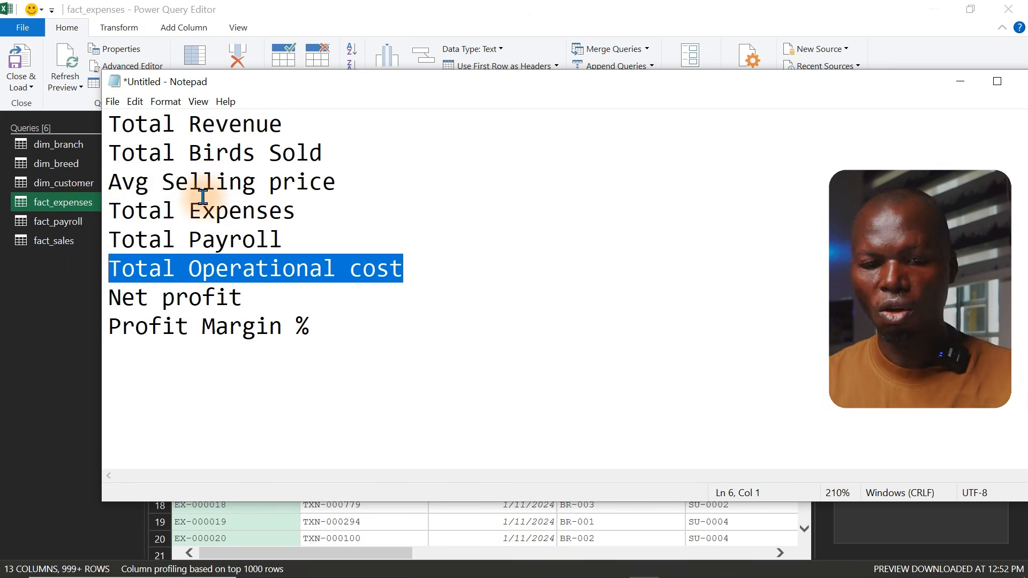
Duplicate the fact_sales query
left_click(68, 243)
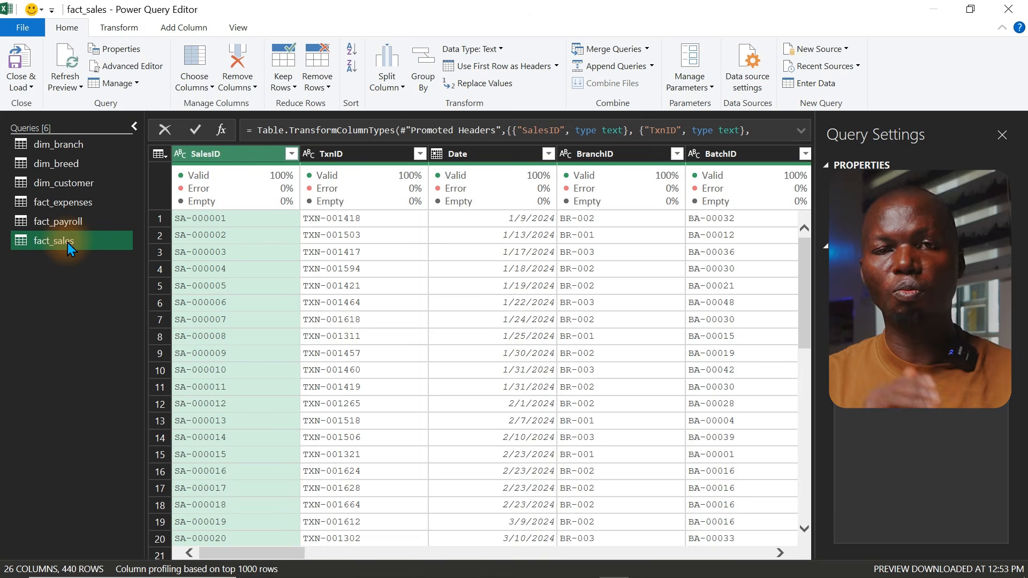
right_click(67, 242)
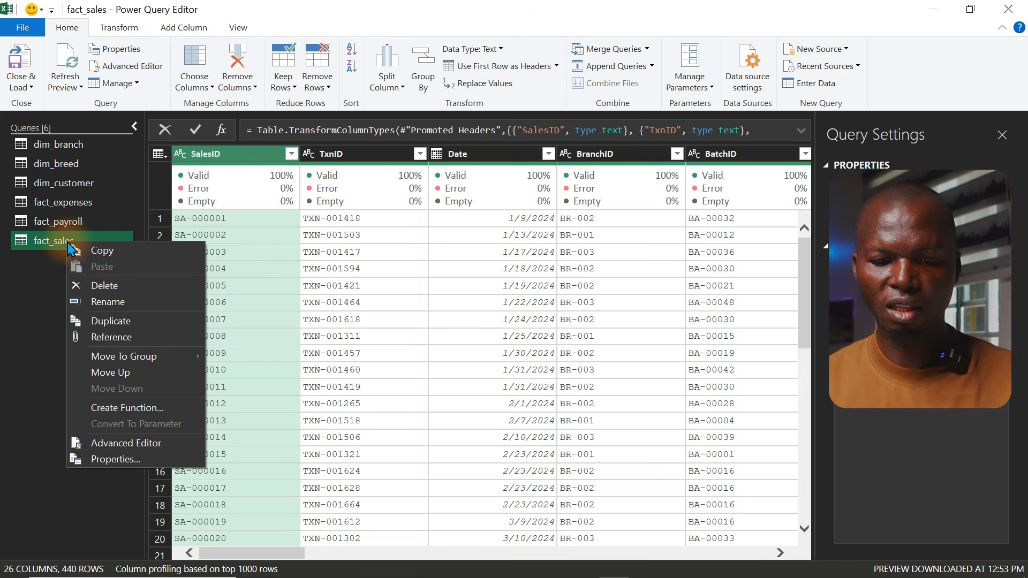
left_click(130, 322)
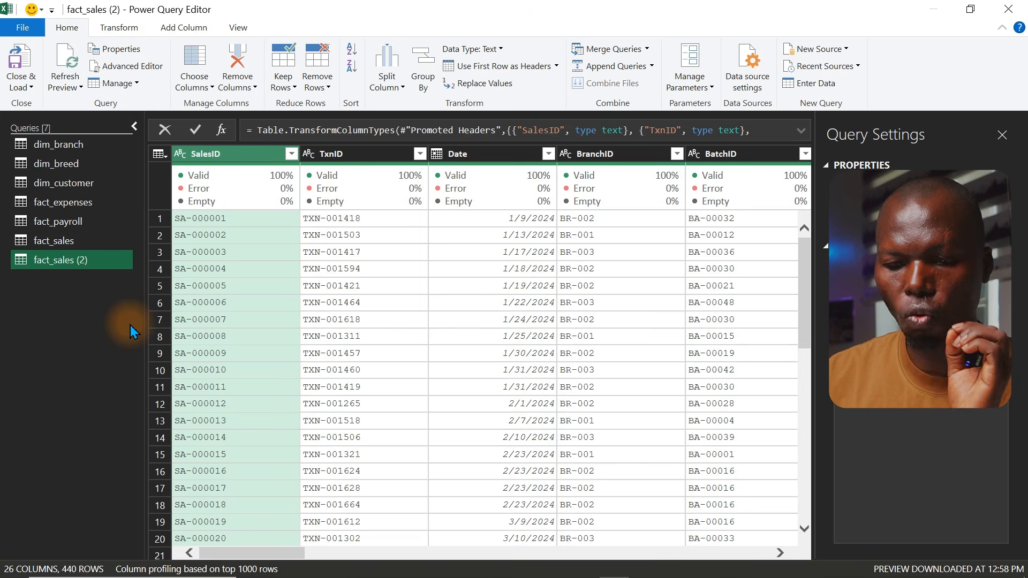
Keep only the Date column in the duplicated query and remove duplicate dates
left_click(488, 157)
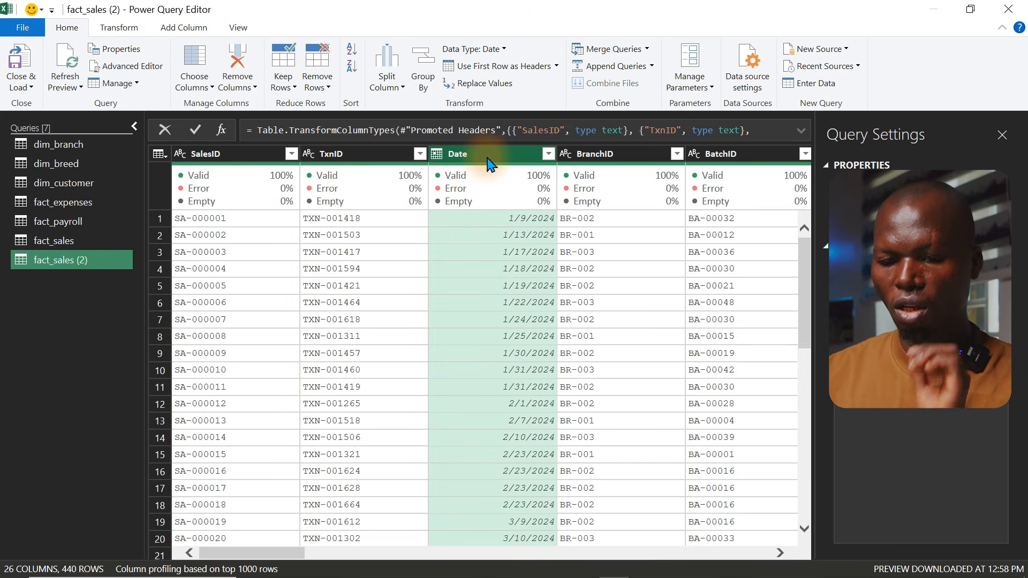
right_click(488, 159)
left_click(531, 203)
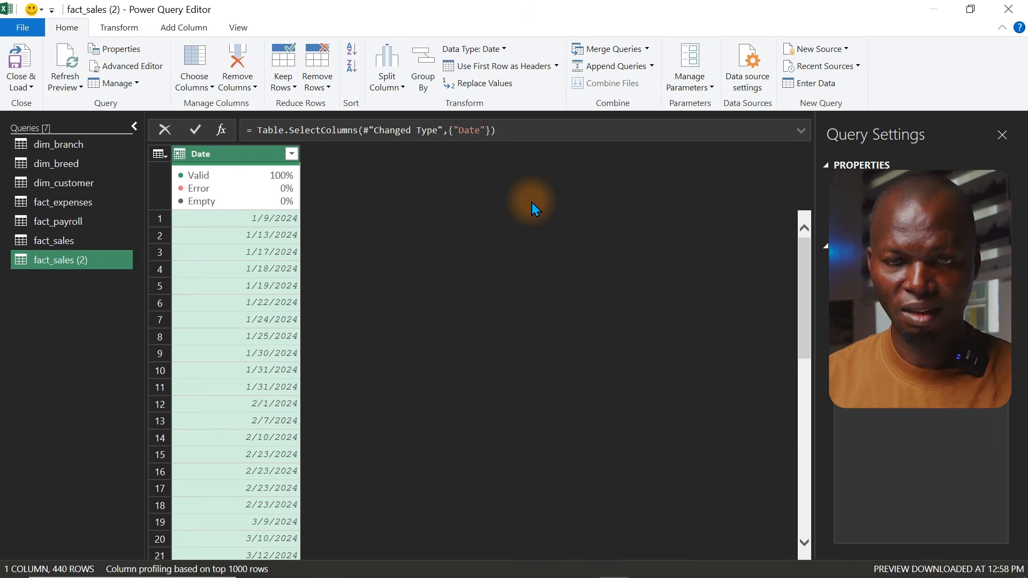
right_click(246, 158)
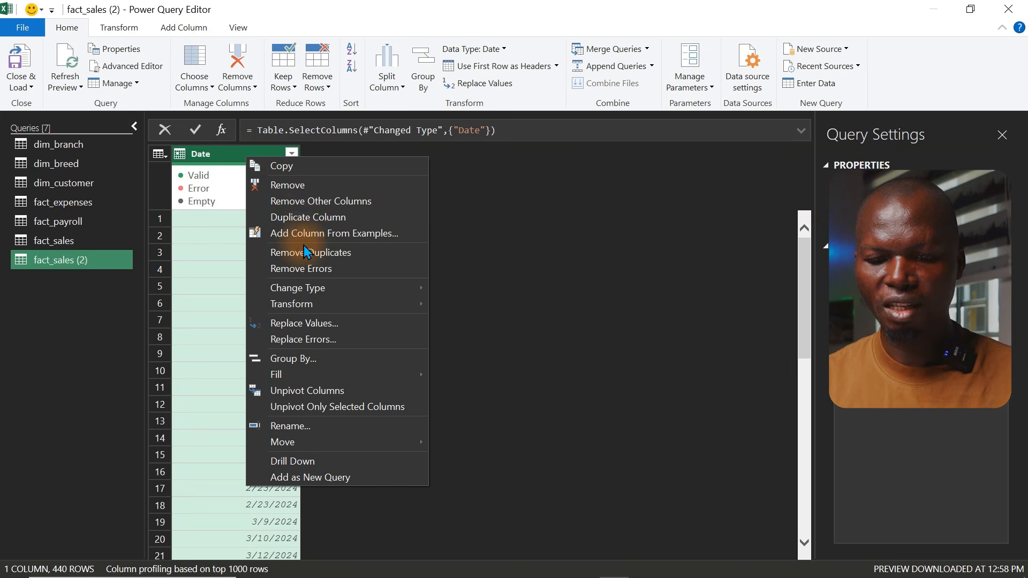
left_click(336, 252)
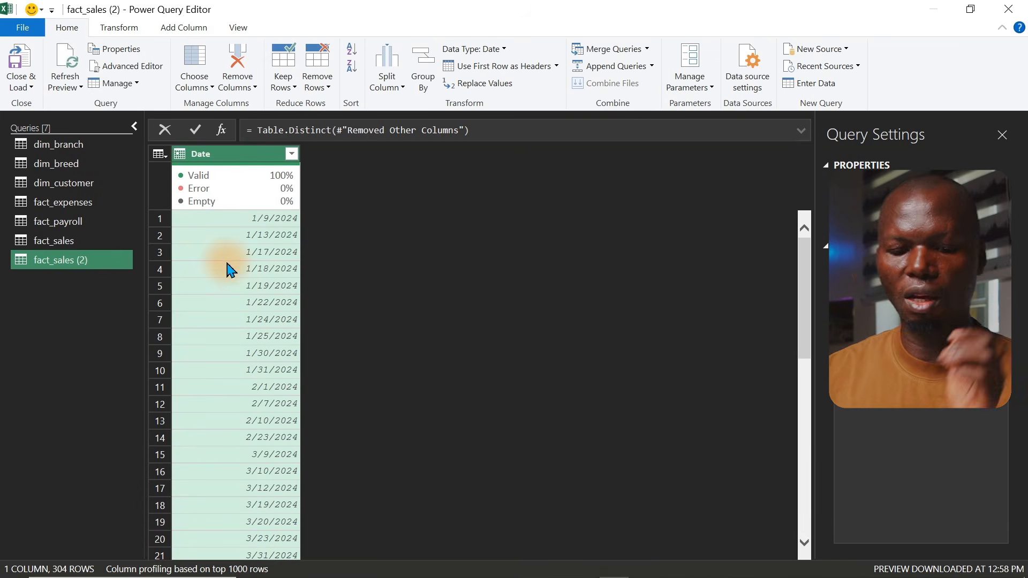
Rename the duplicated query to Calendar
double_click(82, 262)
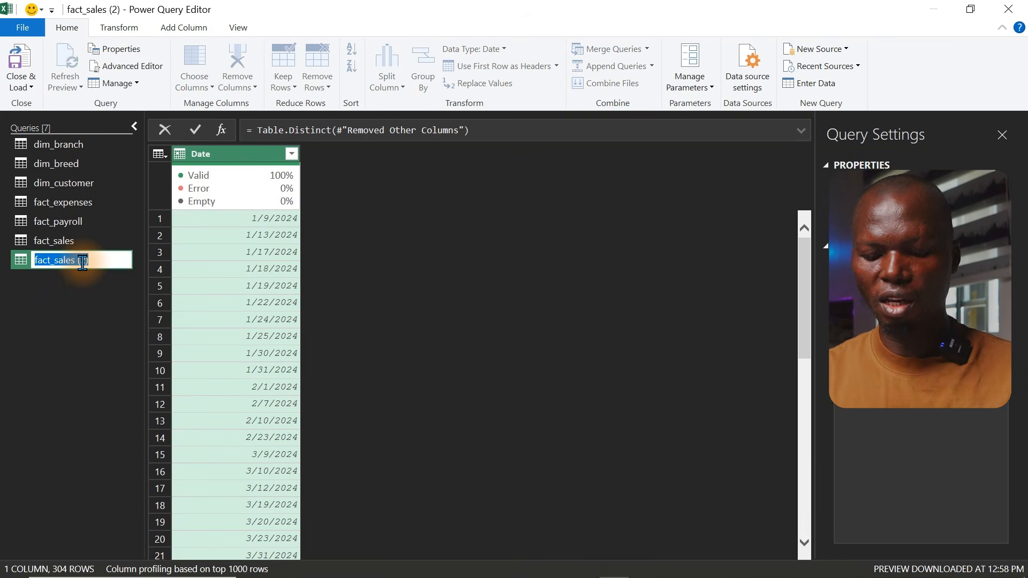
type("Calendar")
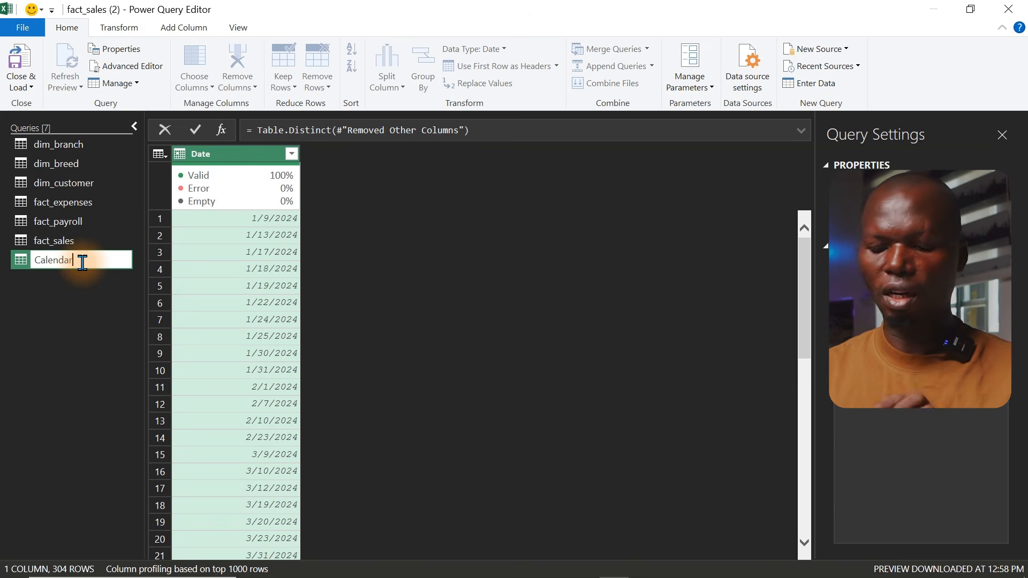
key("Return")
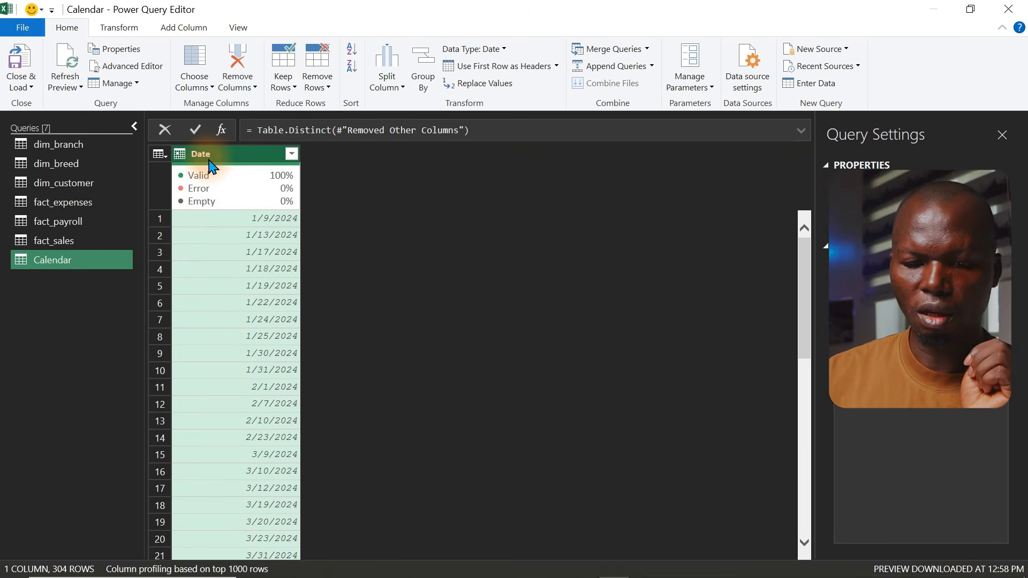
Add a Year column extracted from the Date column
left_click(177, 31)
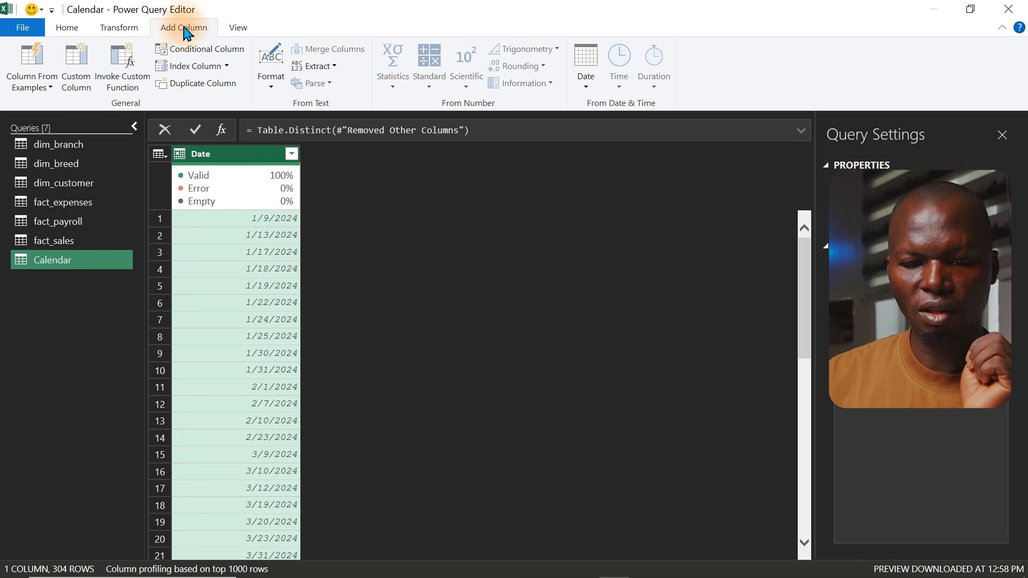
left_click(124, 35)
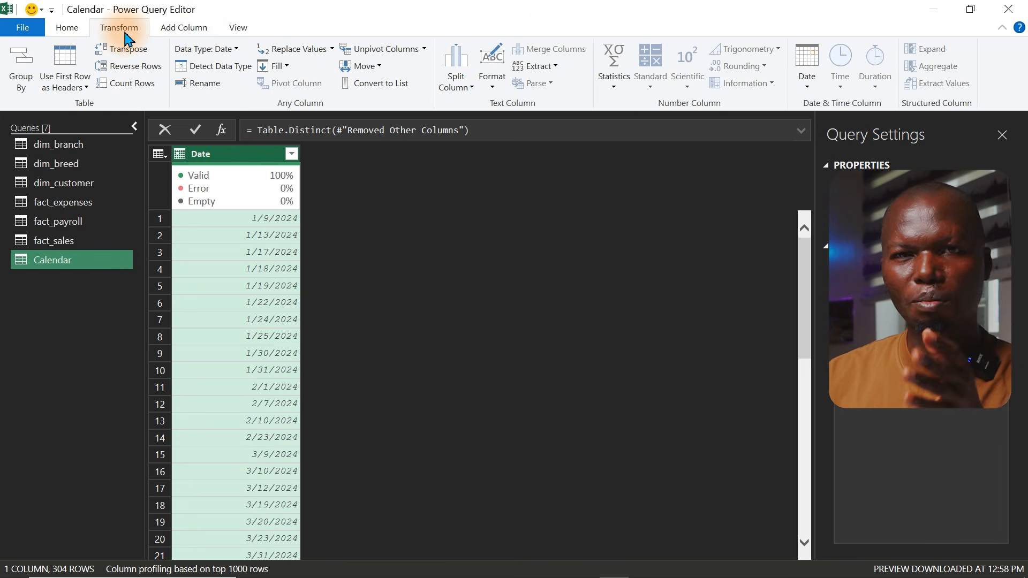
left_click(182, 37)
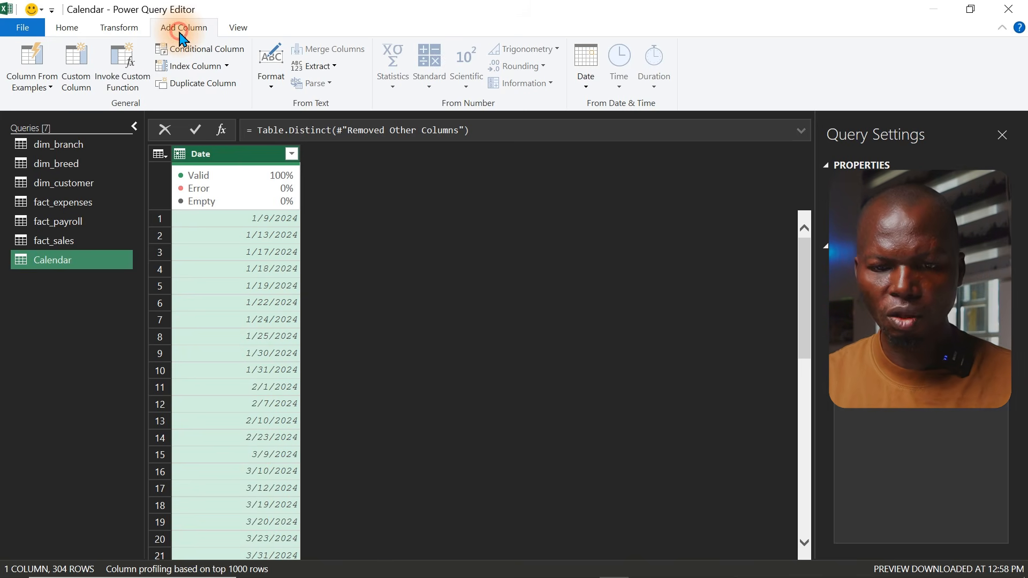
left_click(574, 85)
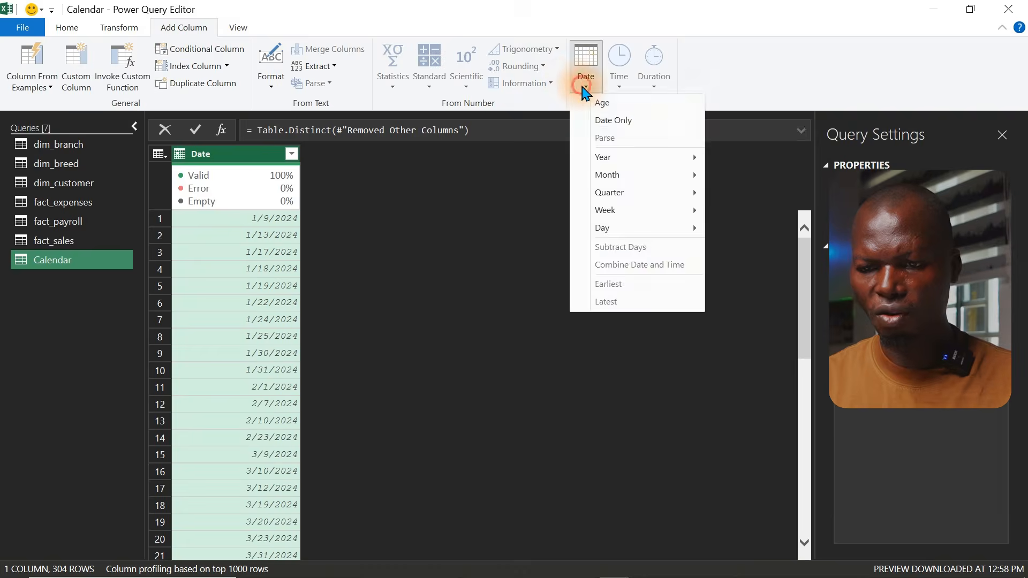
mouse_move(624, 167)
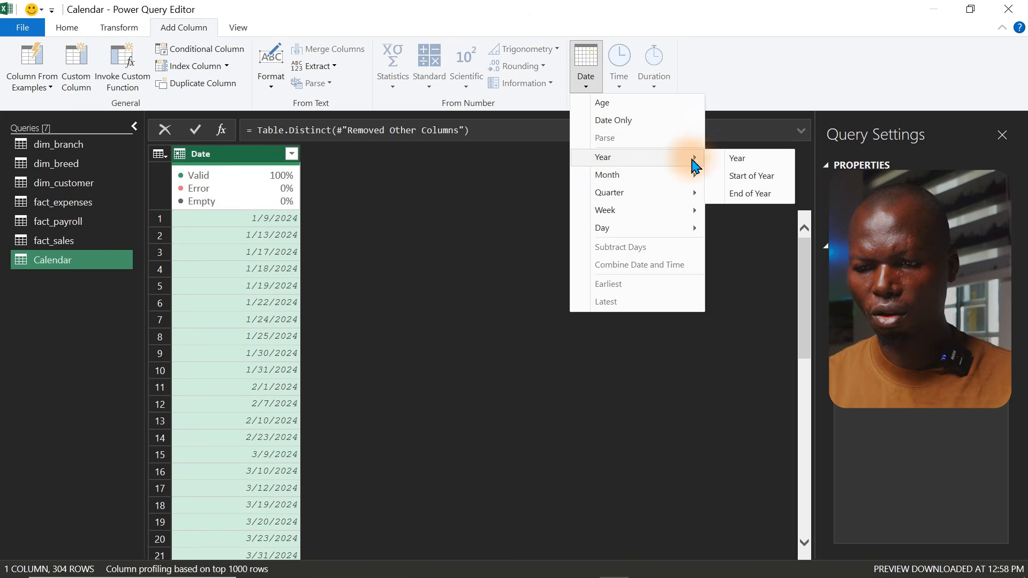
left_click(725, 159)
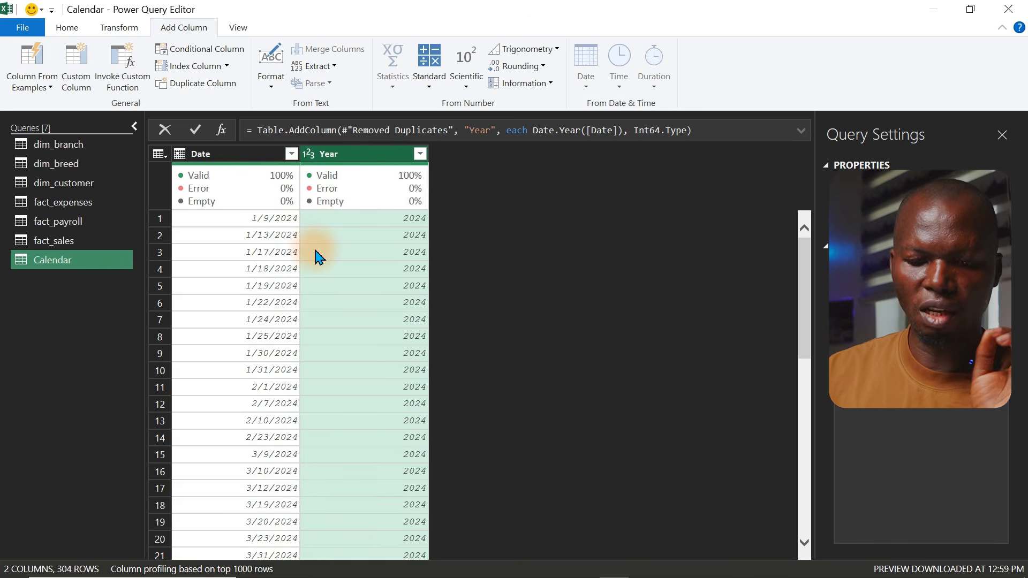
left_click(421, 154)
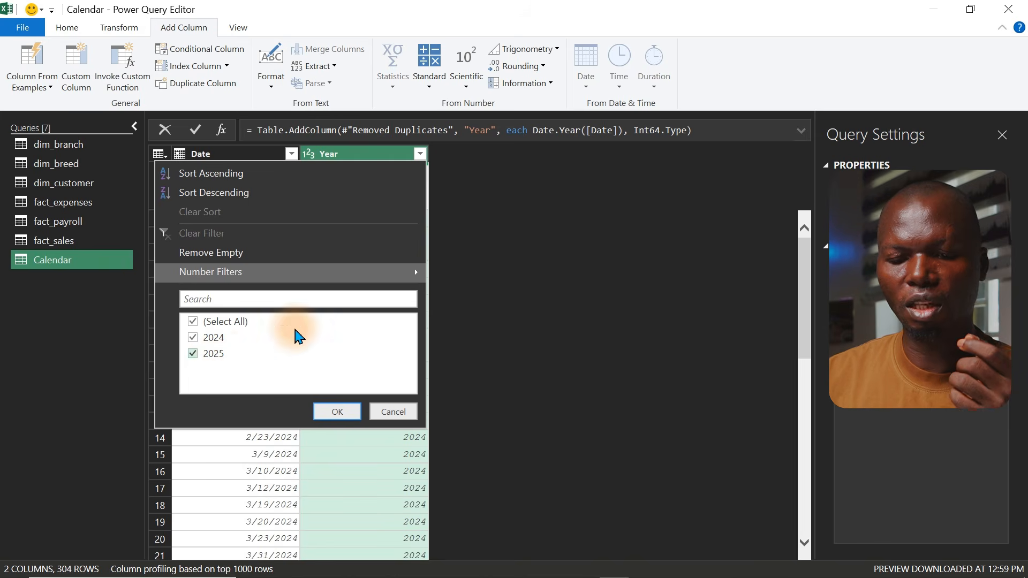
left_click(229, 151)
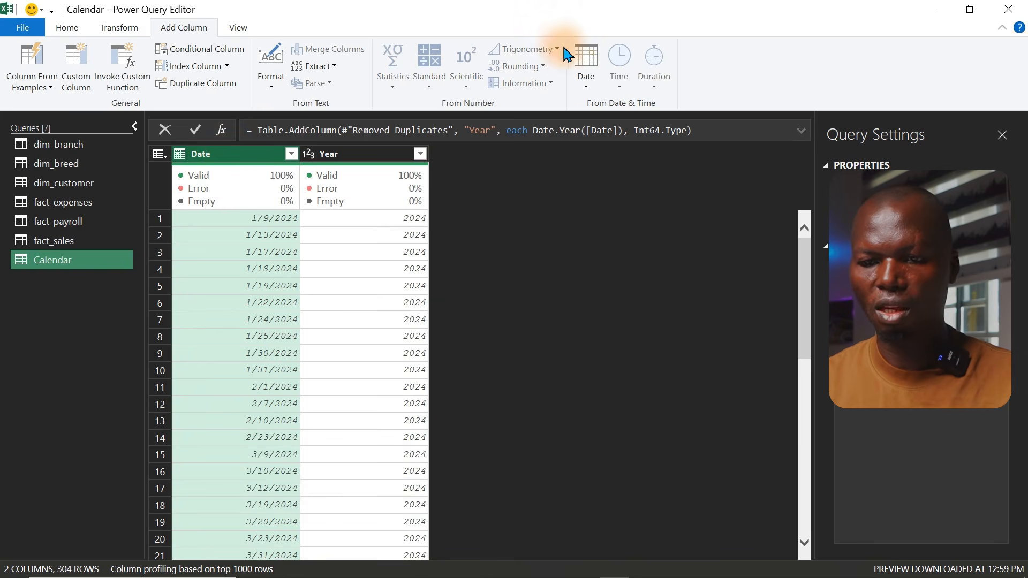
Add a Month column extracted from the Date column
left_click(584, 85)
mouse_move(637, 179)
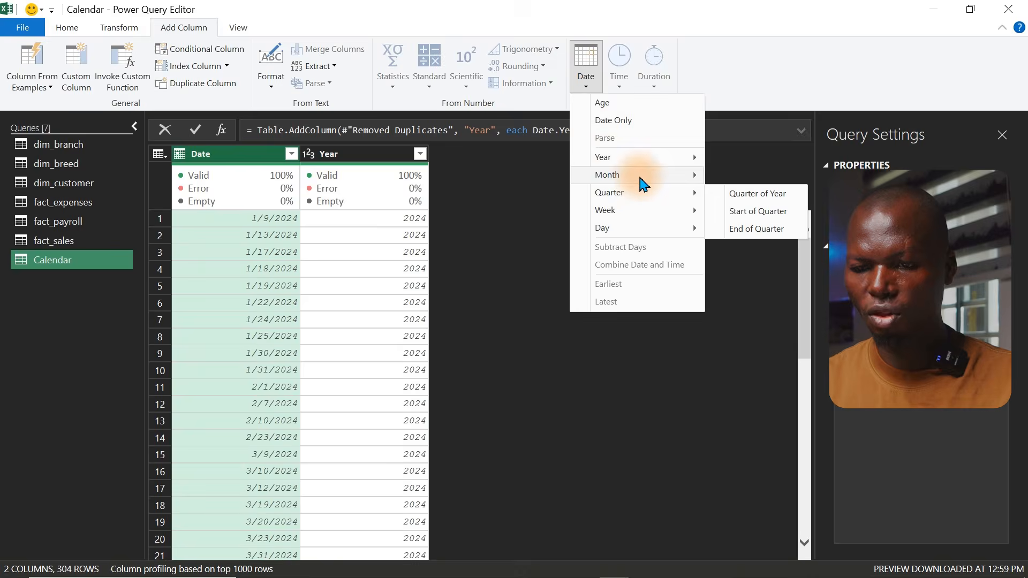
left_click(739, 175)
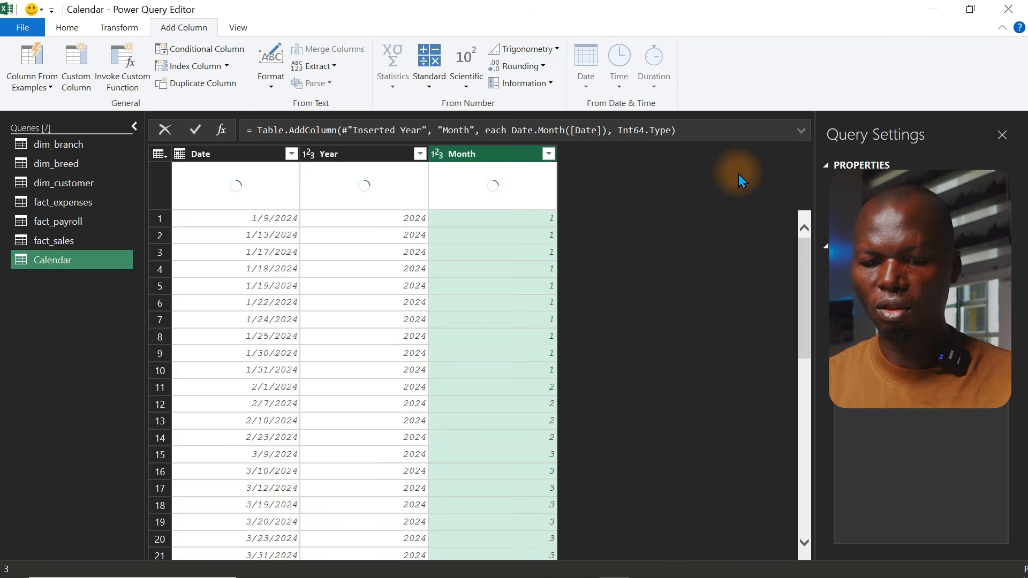
Rename the Month column to Month Number
left_click(548, 154)
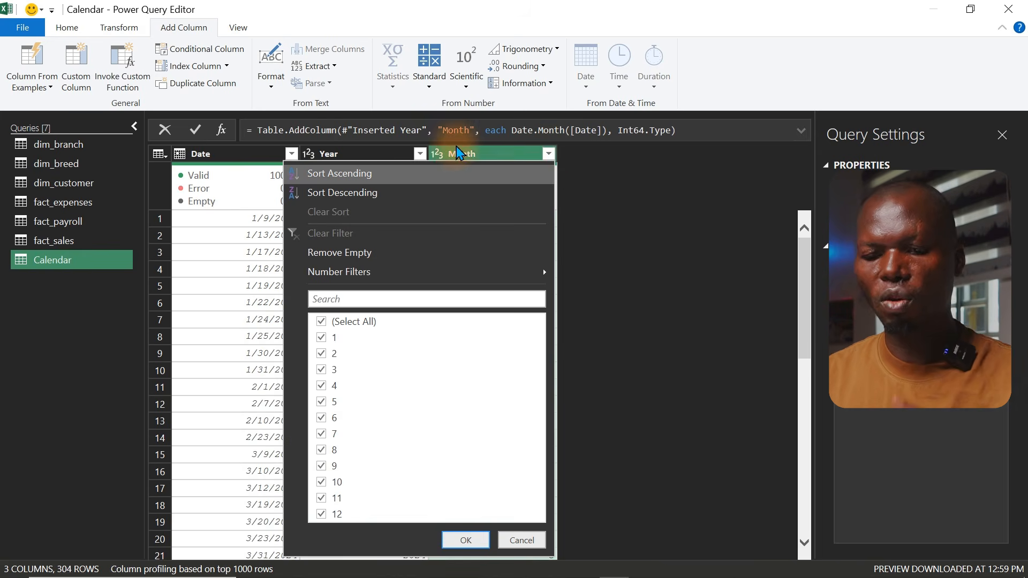
left_click(484, 156)
double_click(482, 152)
left_click(481, 152)
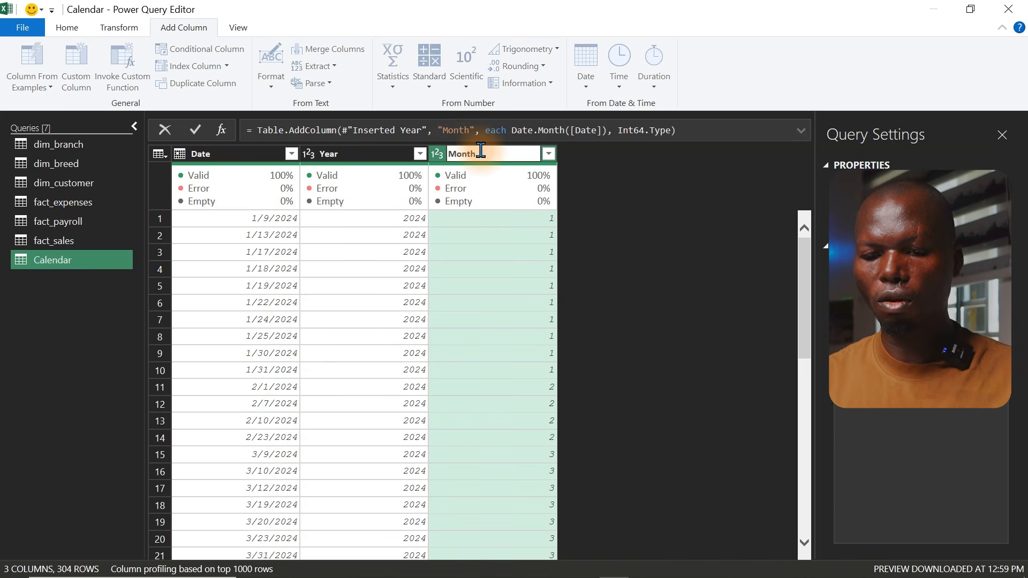
type("Number")
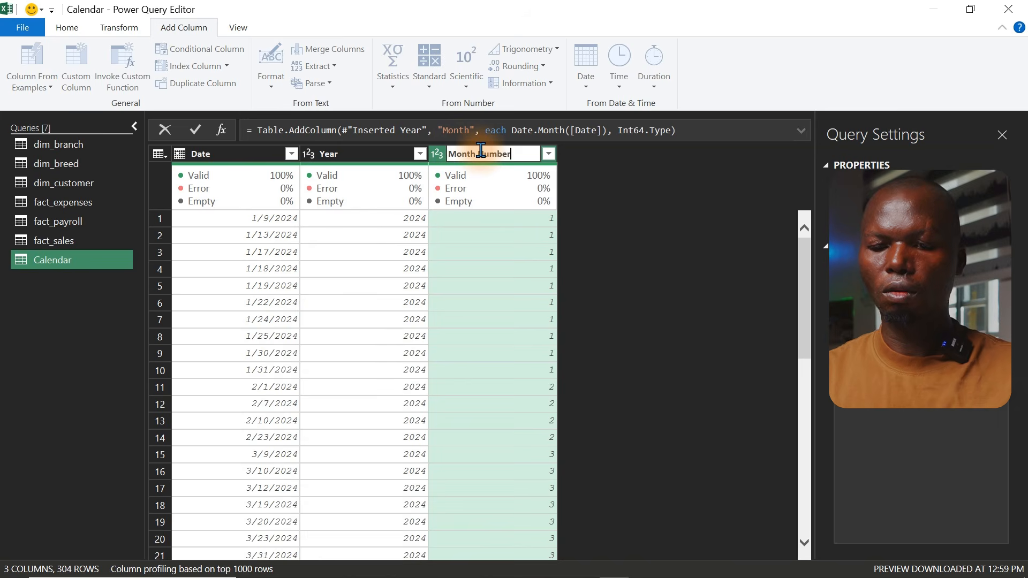
key("Return")
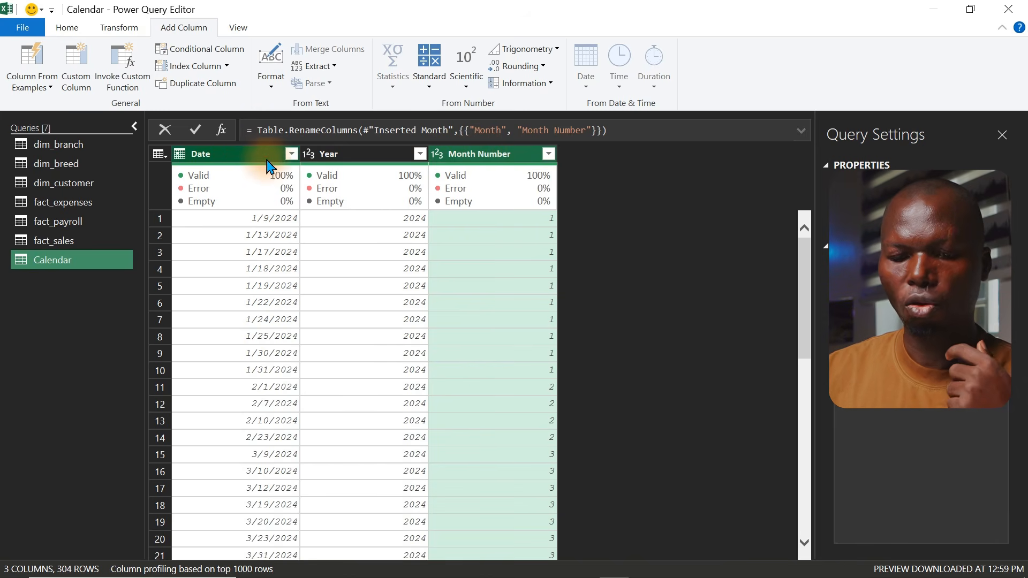
Add a Month Name column extracted from the Date column
left_click(244, 156)
left_click(586, 80)
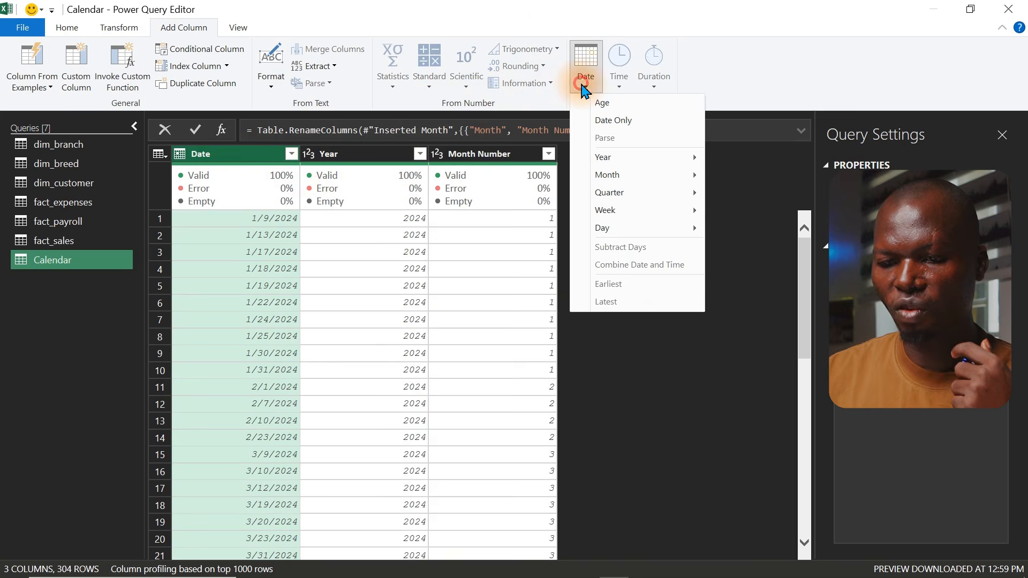
mouse_move(620, 182)
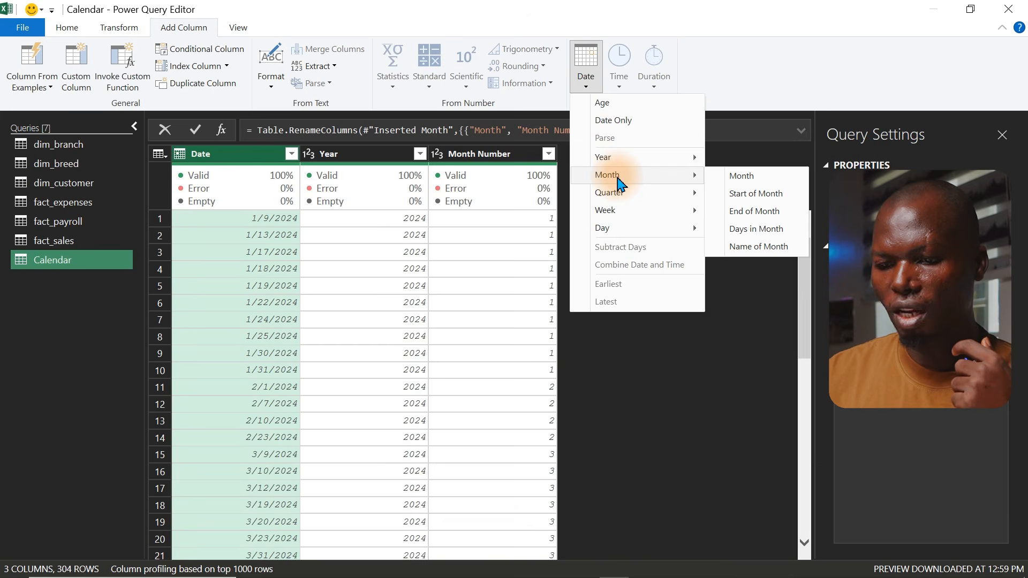
left_click(757, 248)
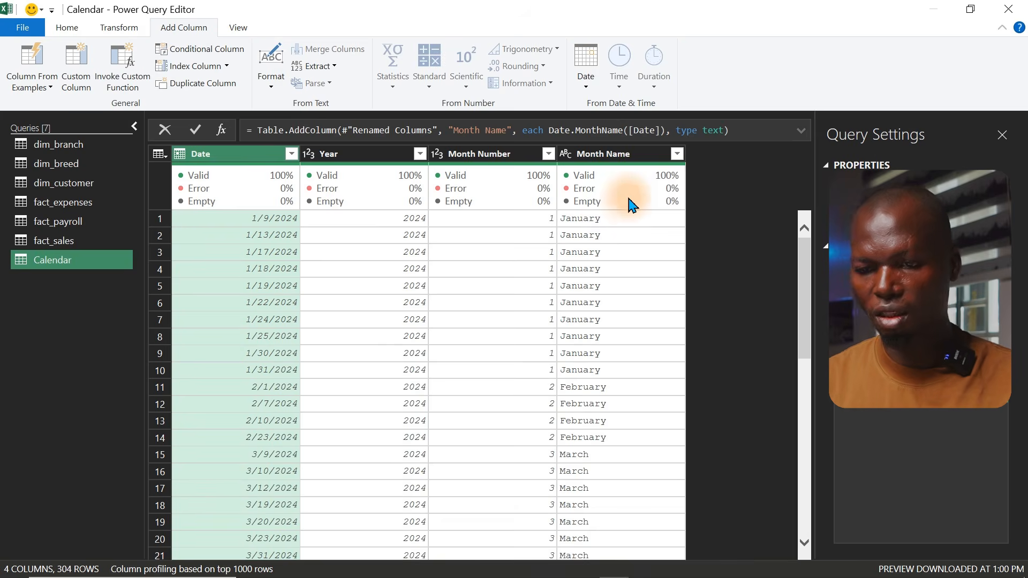
Shorten the Month Name values to their first 3 characters
left_click(677, 154)
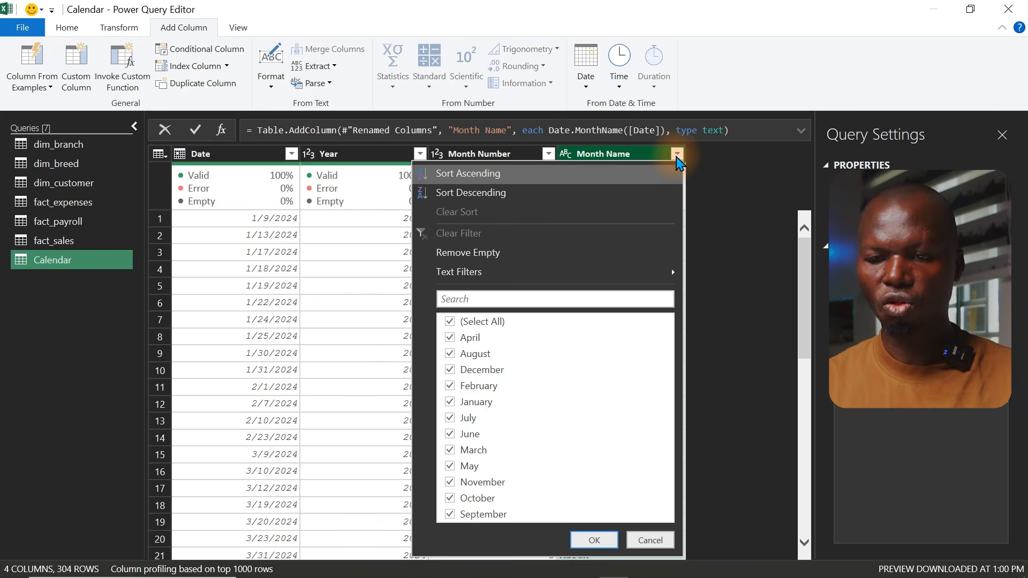
left_click(613, 157)
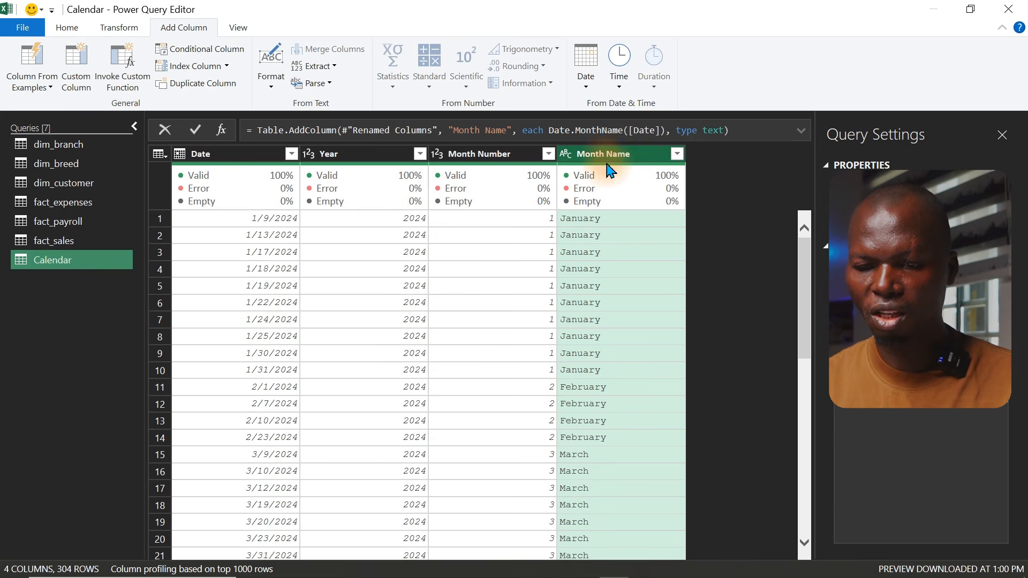
left_click(119, 27)
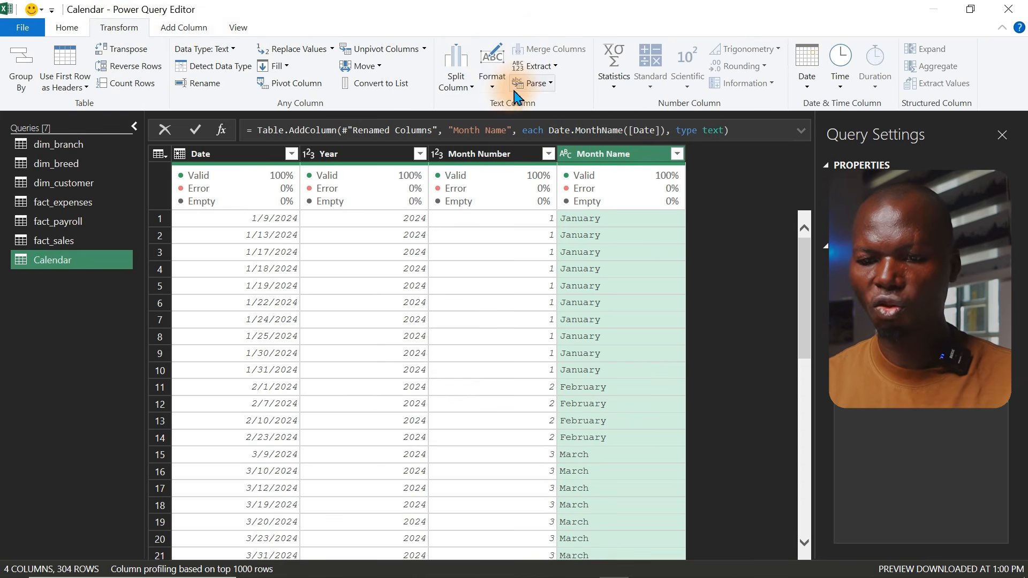
left_click(545, 66)
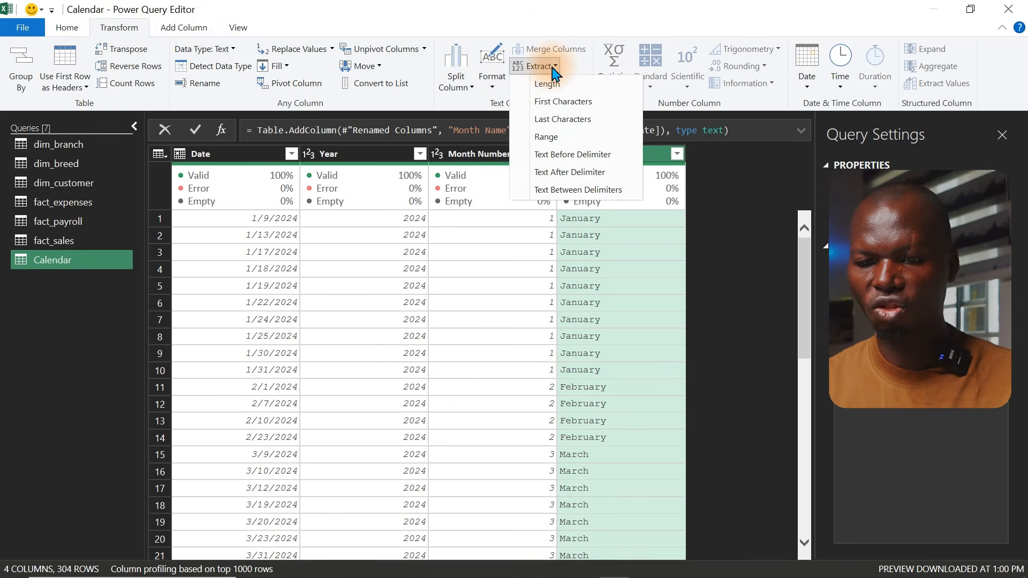
left_click(563, 102)
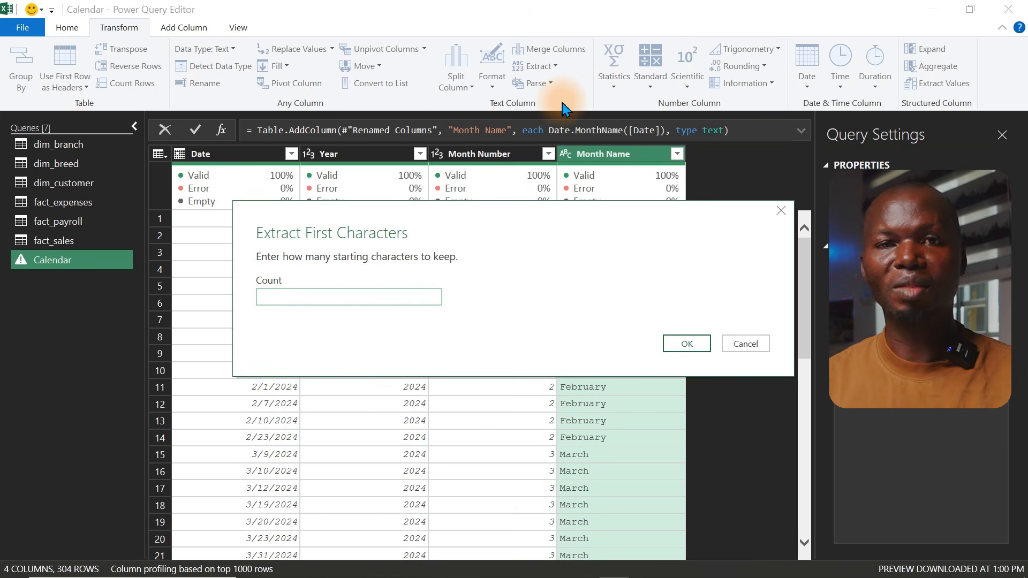
type("3")
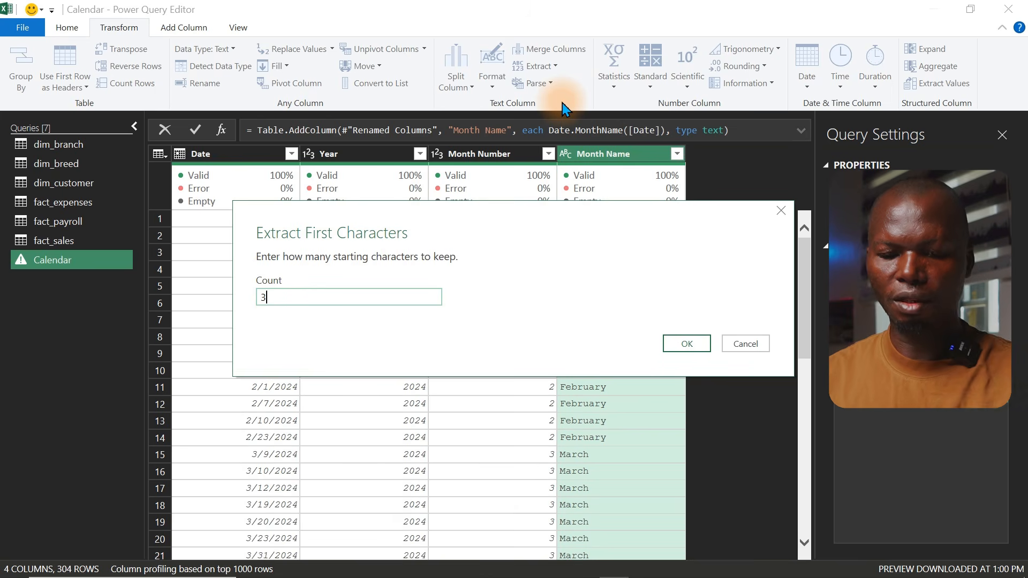
left_click(687, 343)
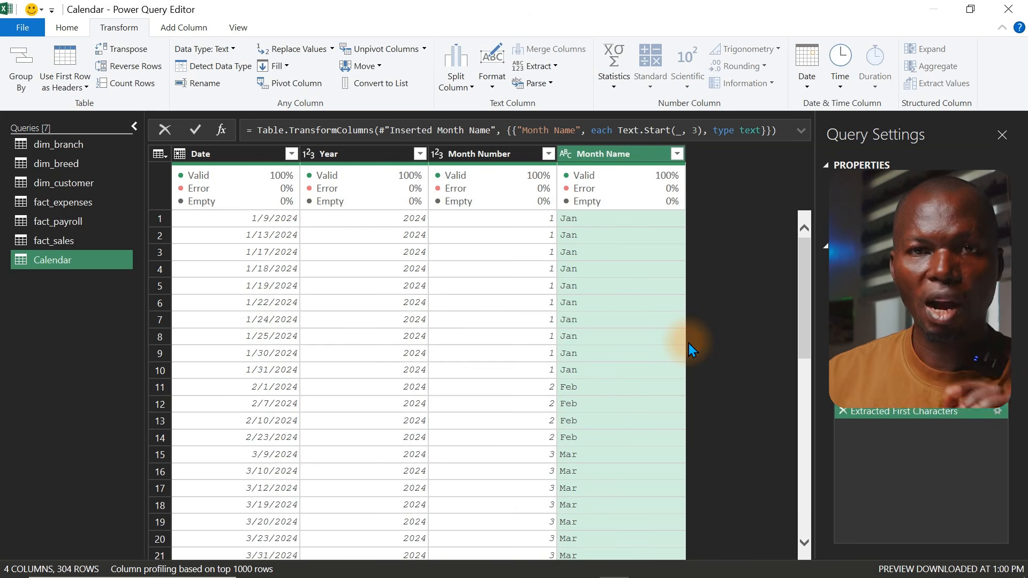
Close and load the Calendar query as a connection only, adding it to the Data Model
left_click(677, 154)
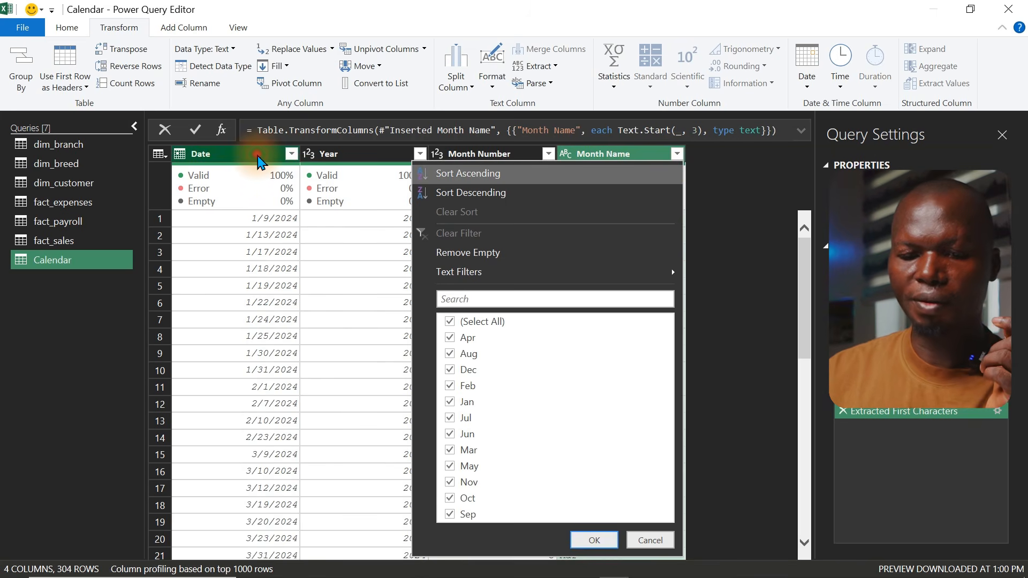
left_click(259, 161)
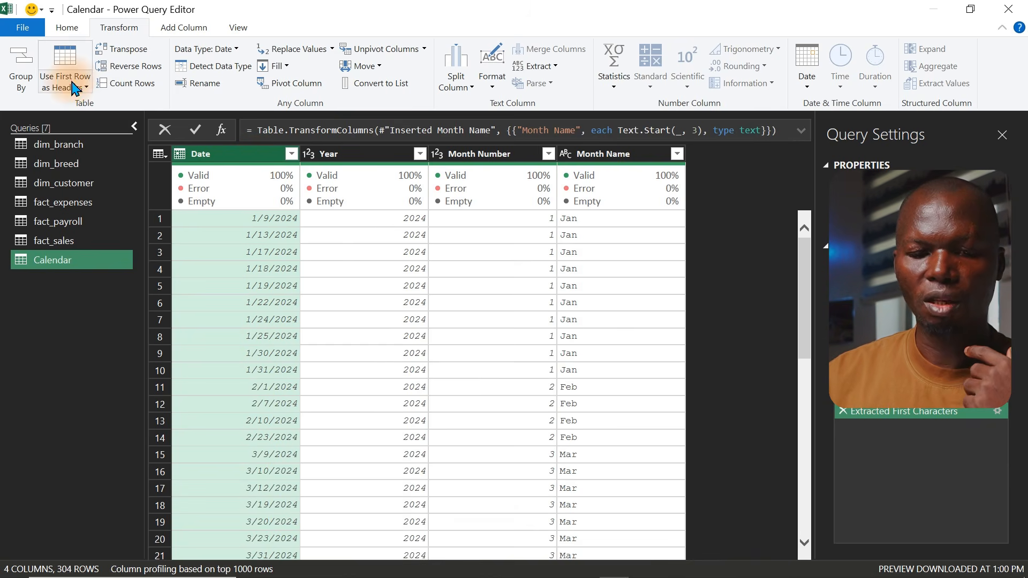
left_click(59, 31)
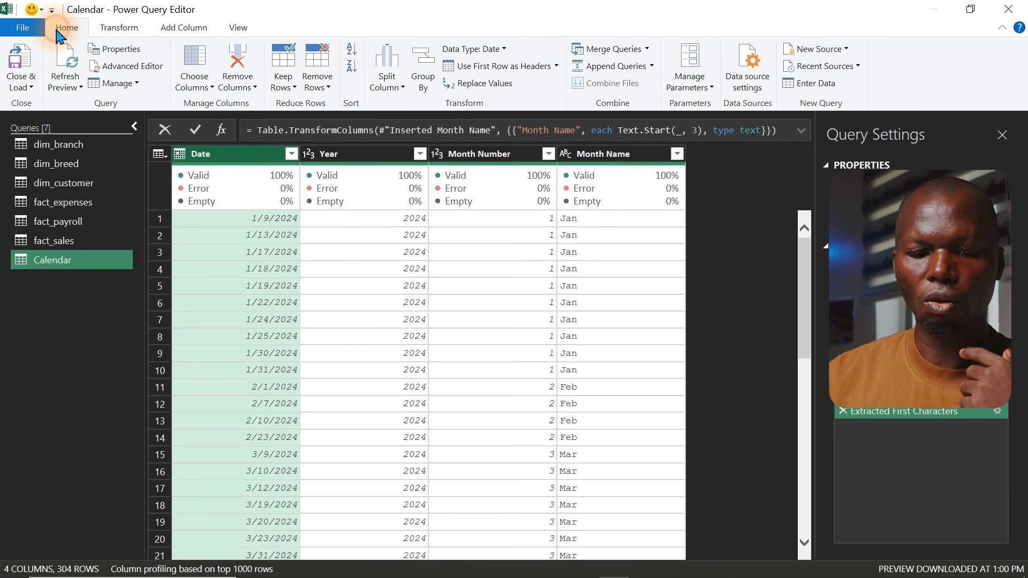
left_click(31, 88)
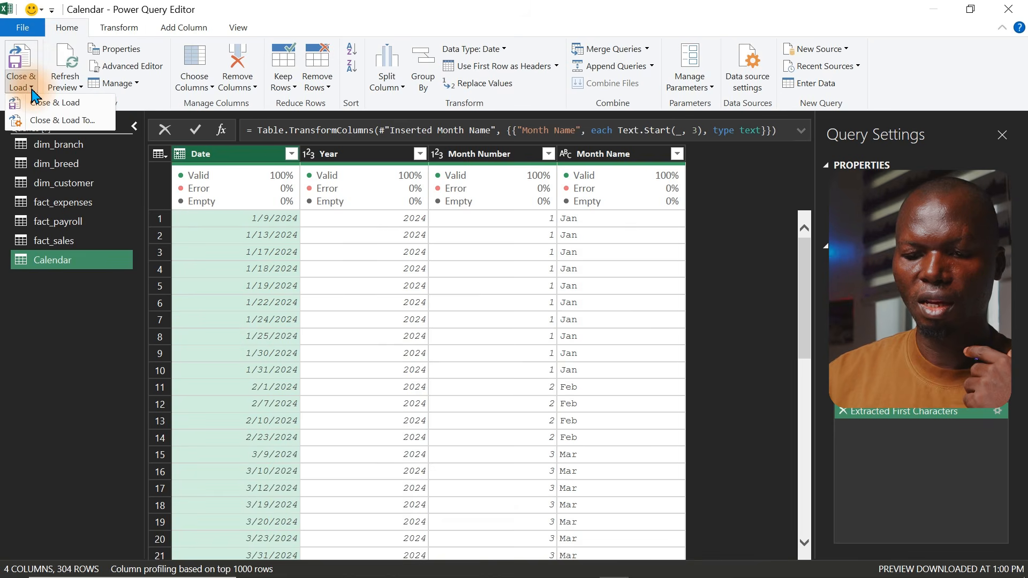
left_click(54, 127)
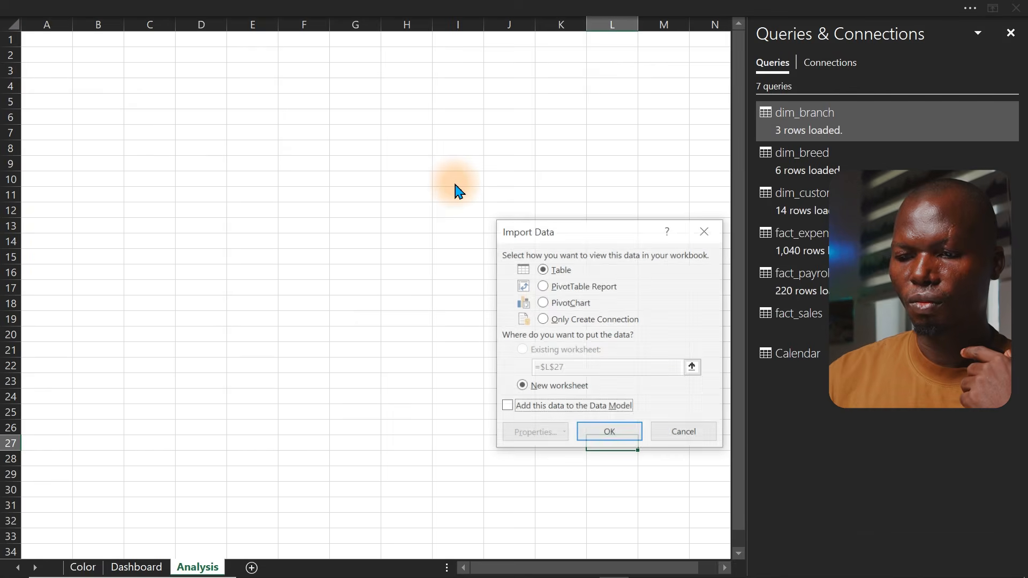
left_click(557, 320)
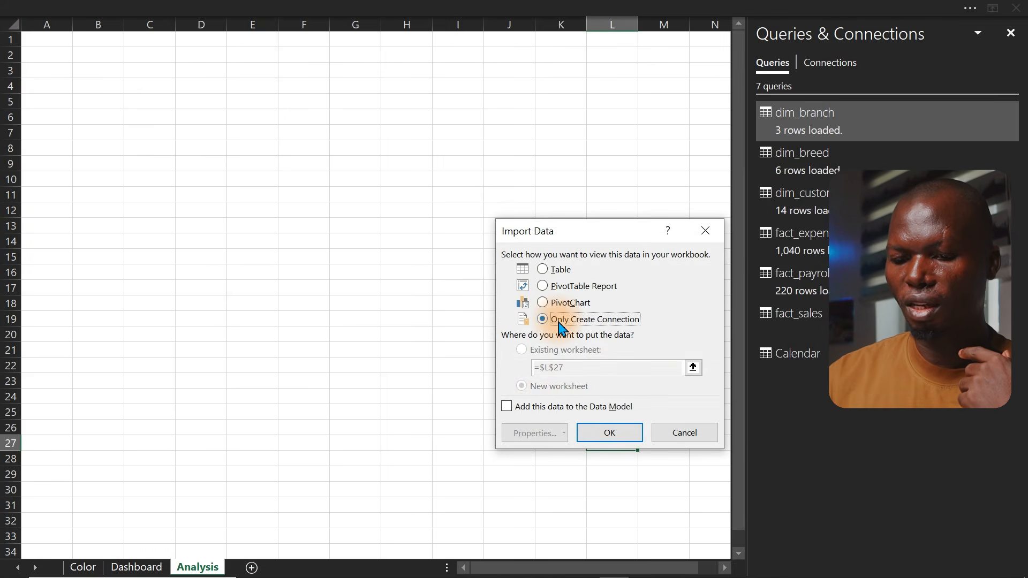
left_click(507, 407)
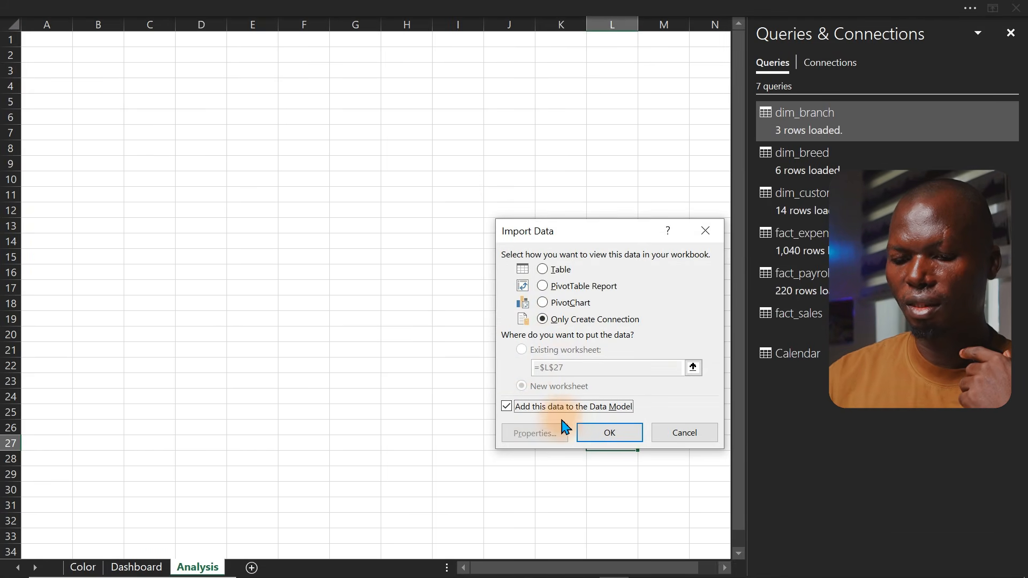
left_click(617, 434)
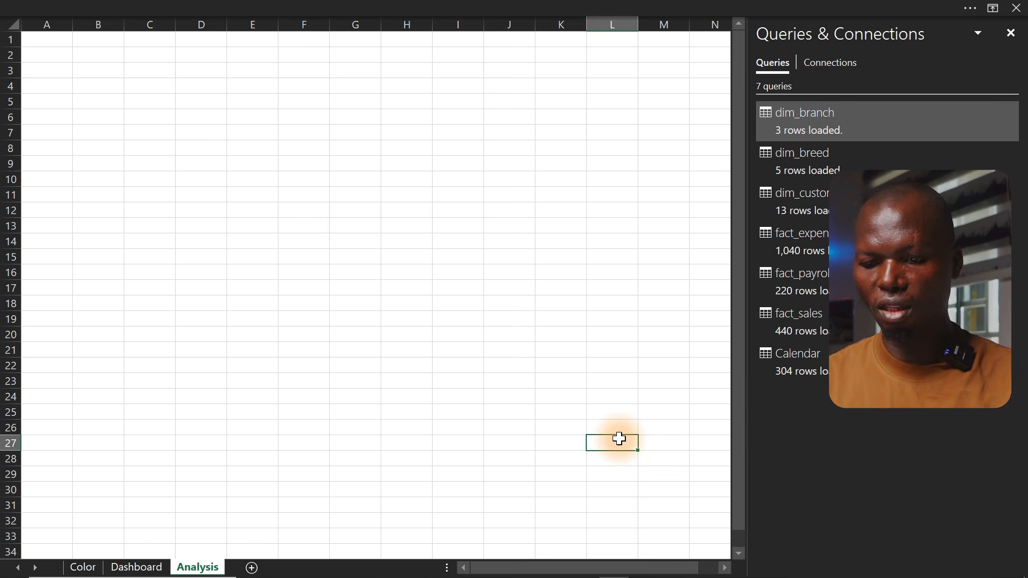
Reopen the queries pane and review the dim_branch query in Power Query Editor before closing it
left_click(482, 227)
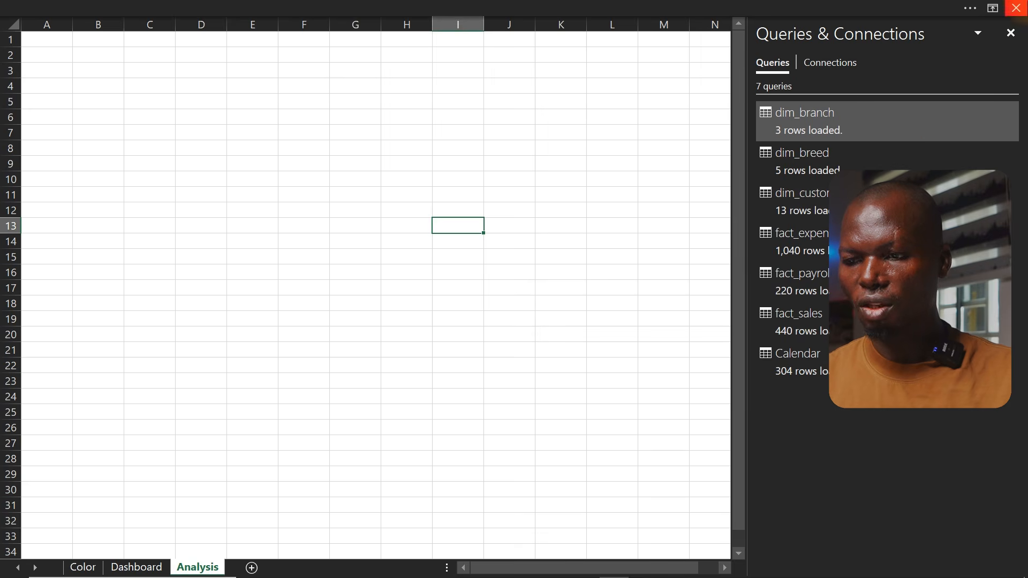
left_click(1010, 33)
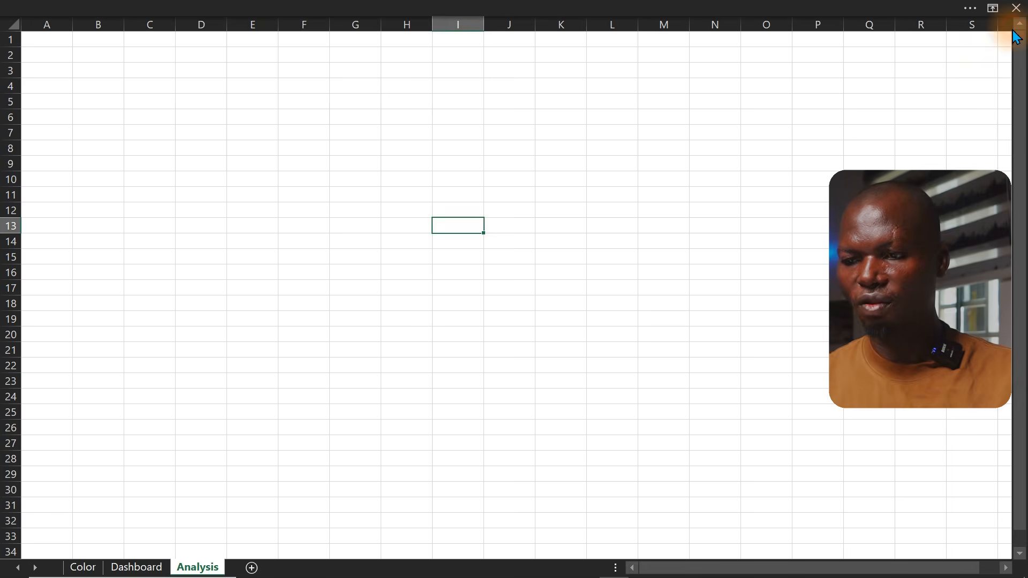
left_click(849, 127)
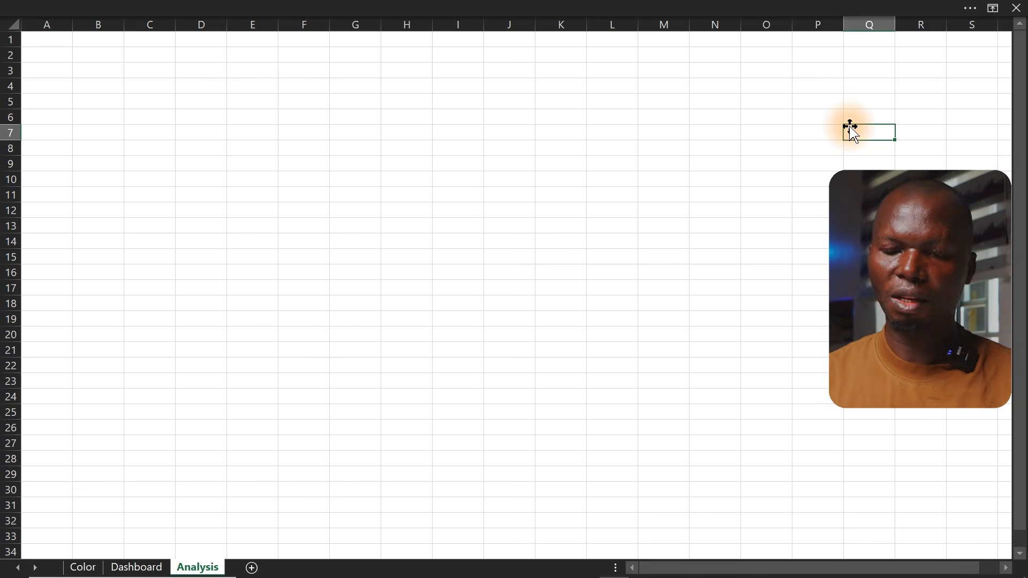
left_click(597, 5)
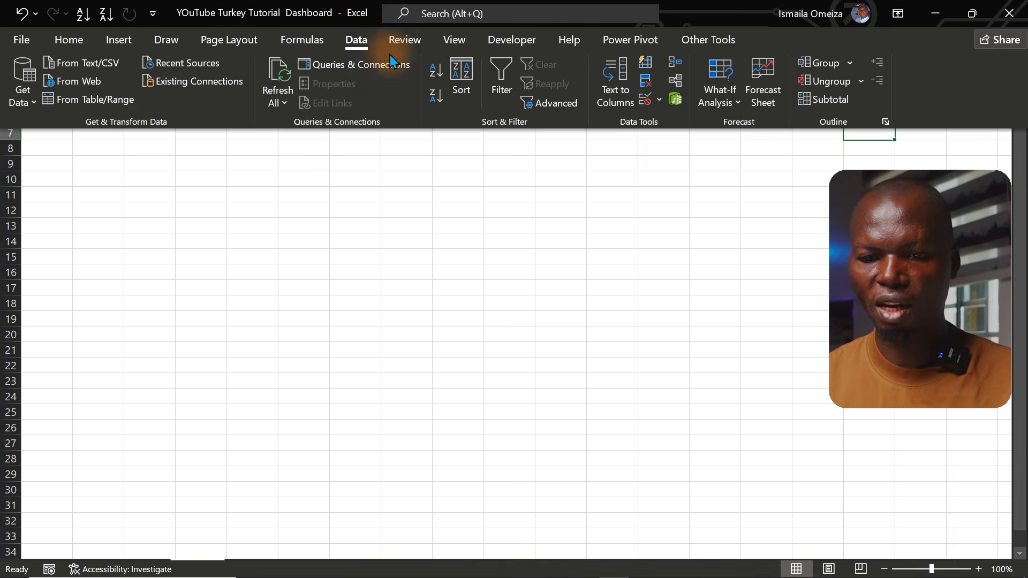
left_click(356, 64)
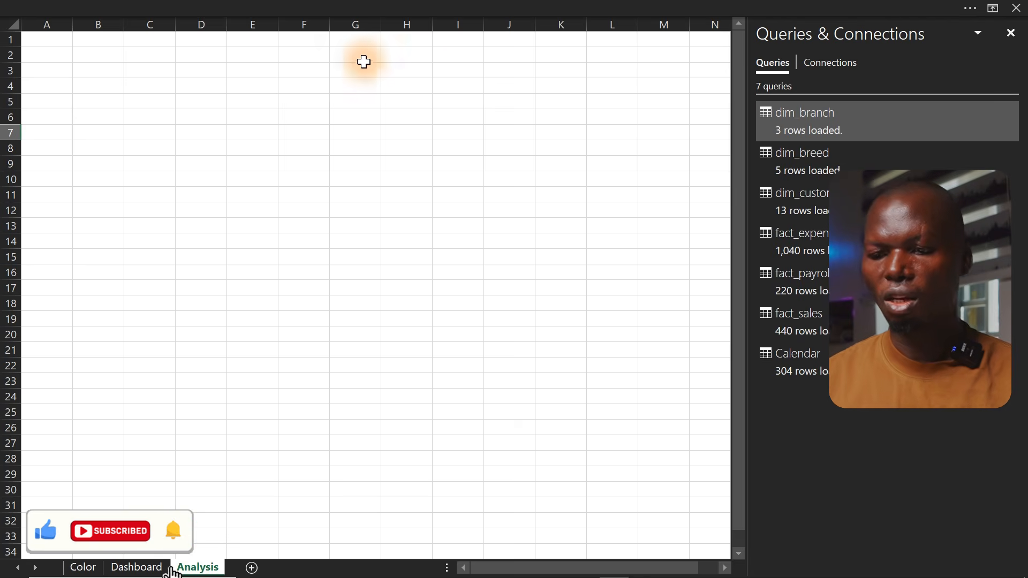
mouse_move(804, 124)
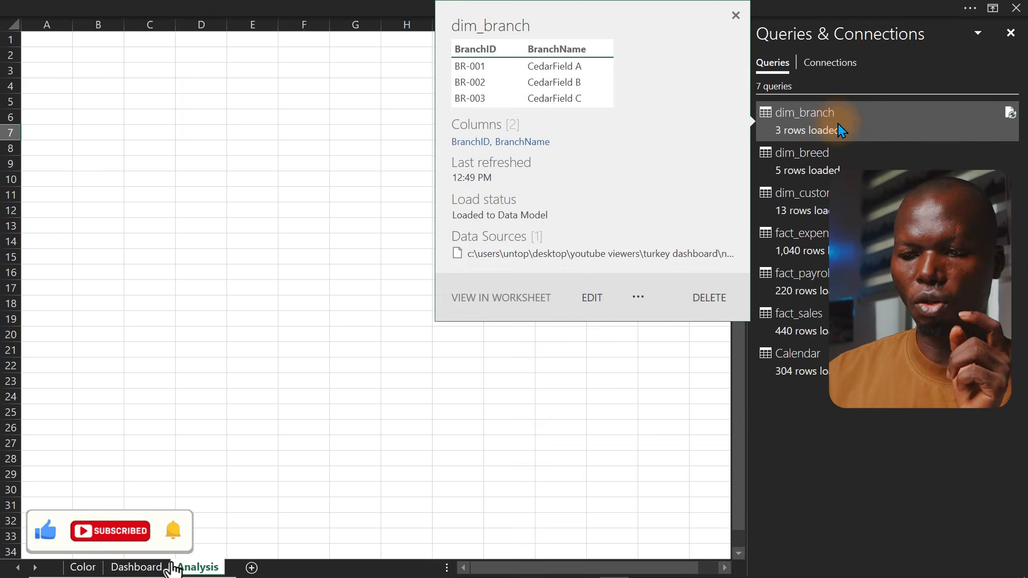
double_click(839, 125)
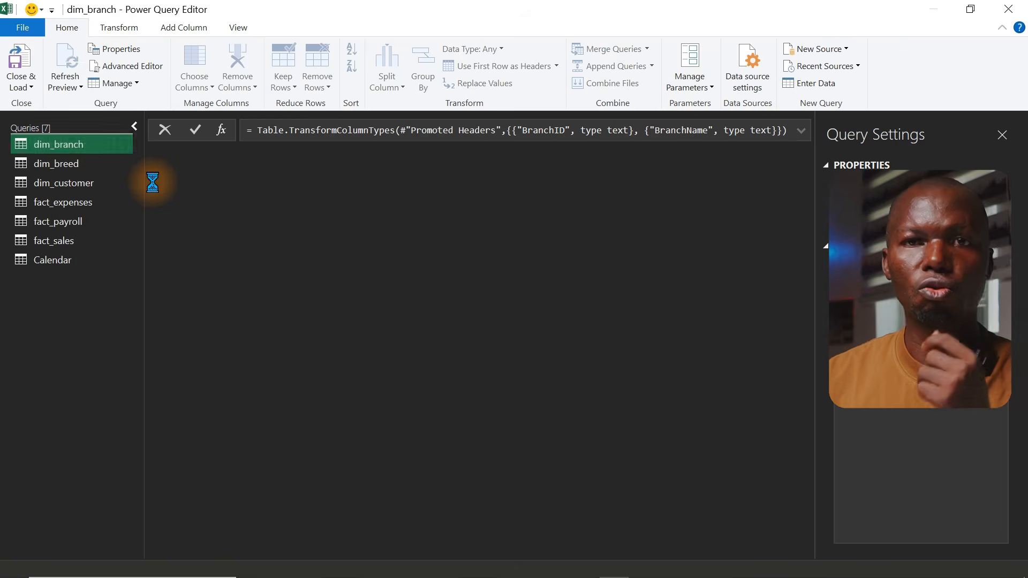
left_click(22, 67)
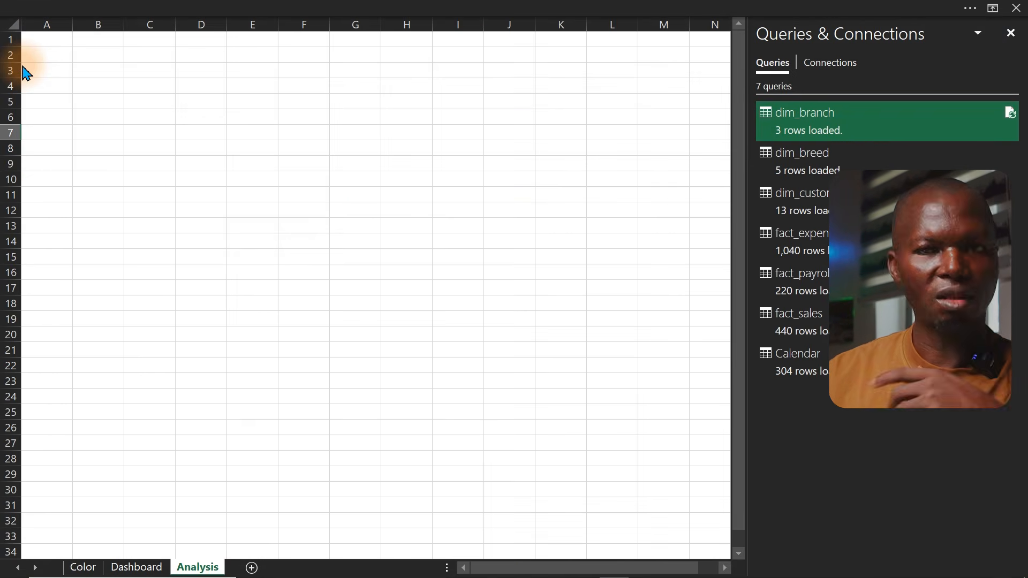
left_click(222, 108)
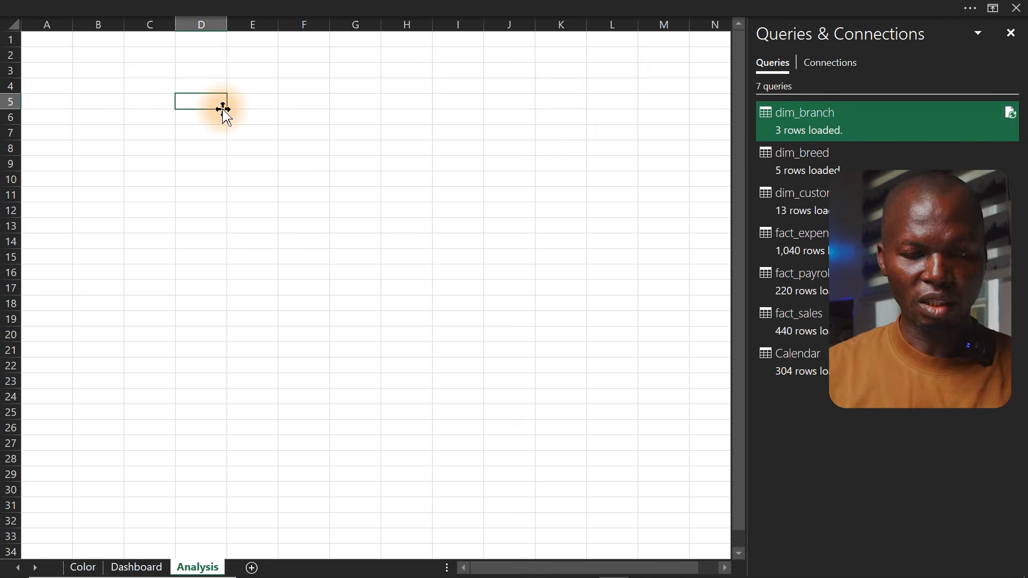
Open the Power Pivot Data Model and browse the dim_branch, dim_breed, dim_customer and fact_expenses tables
left_click(287, 9)
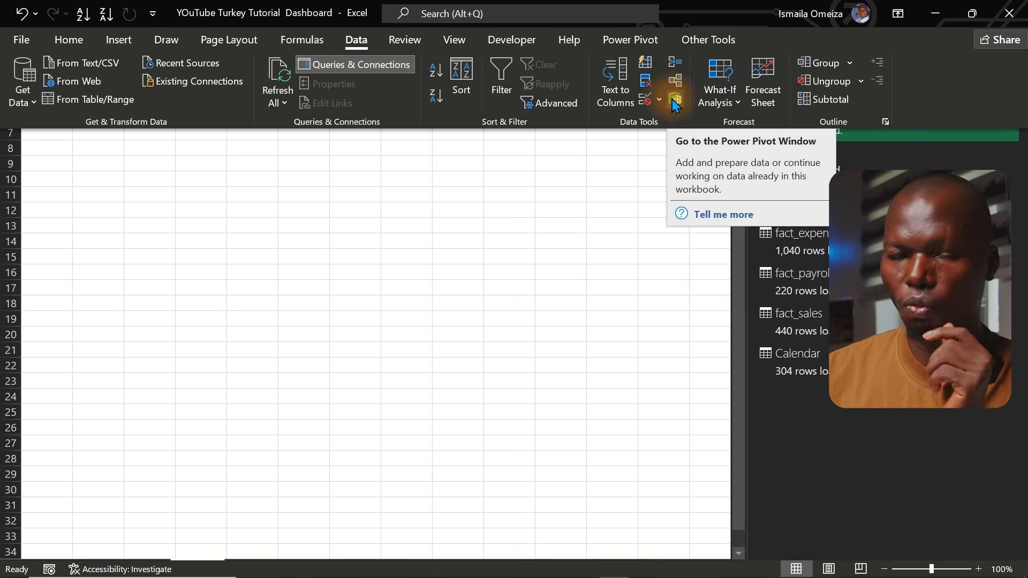
left_click(636, 41)
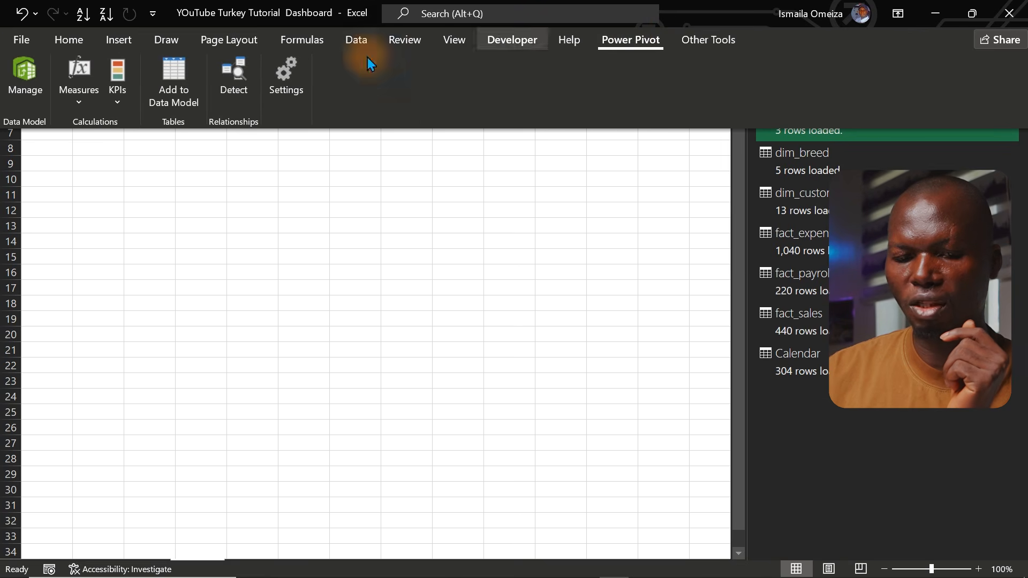
left_click(19, 71)
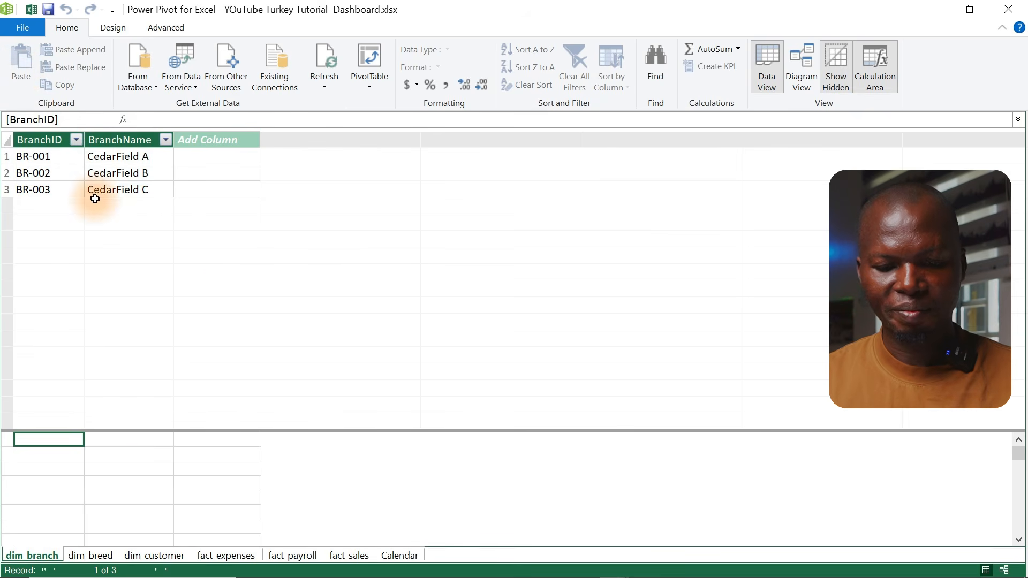
left_click(90, 555)
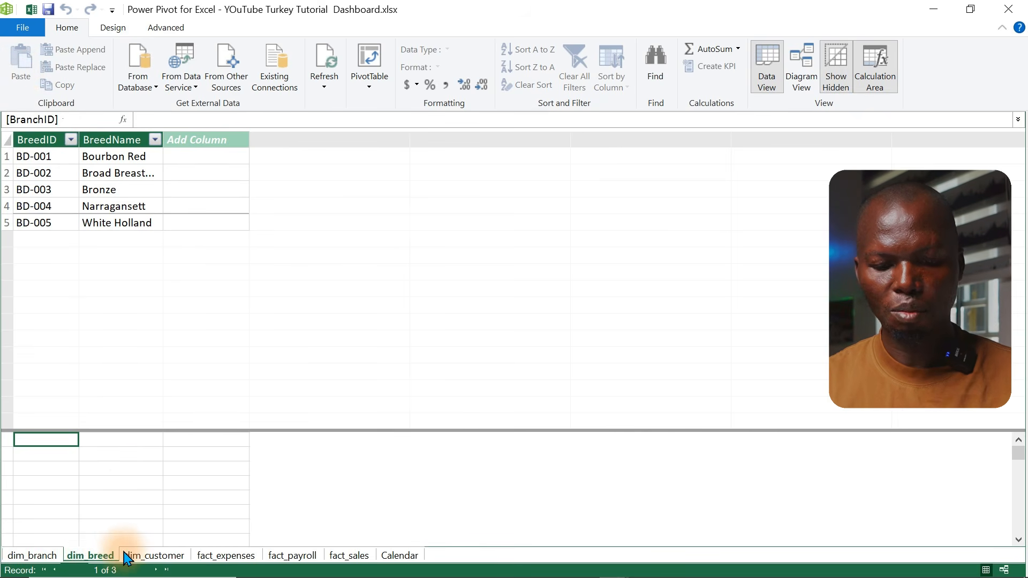
left_click(161, 555)
left_click(214, 556)
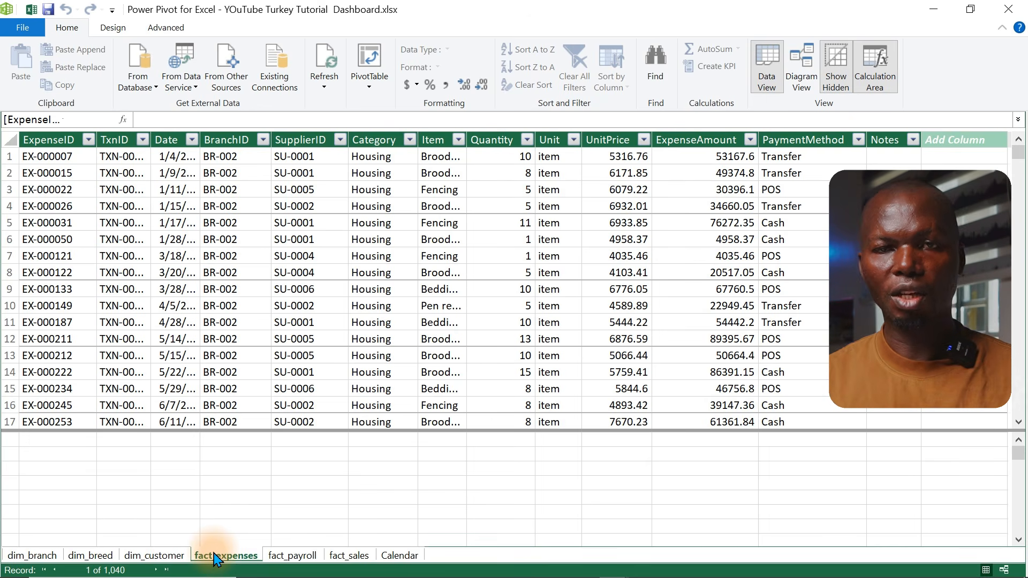
Switch to Diagram View and place fact_sales, fact_payroll and fact_expenses in a row beneath the dimension tables
left_click(807, 65)
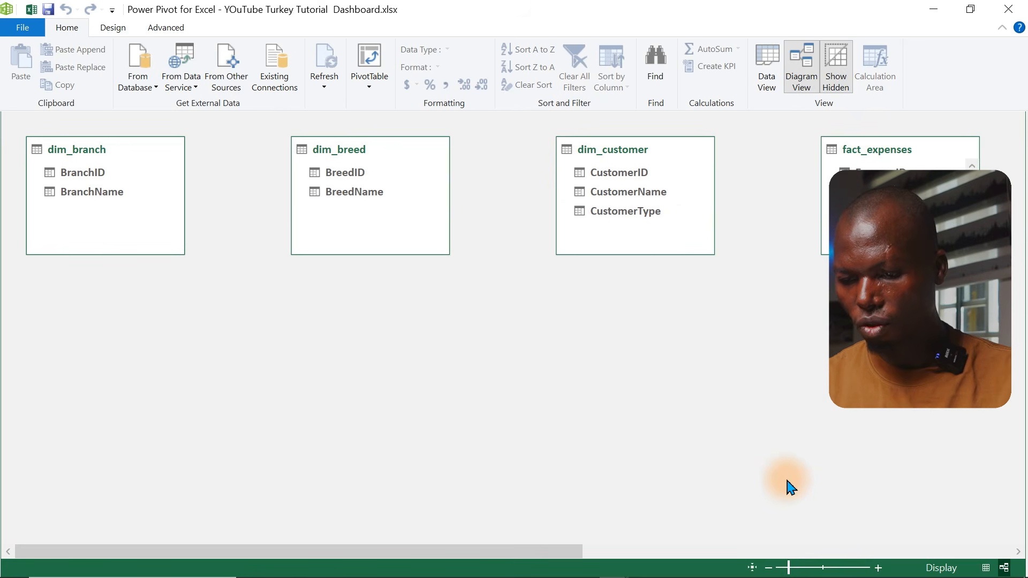
left_click(768, 568)
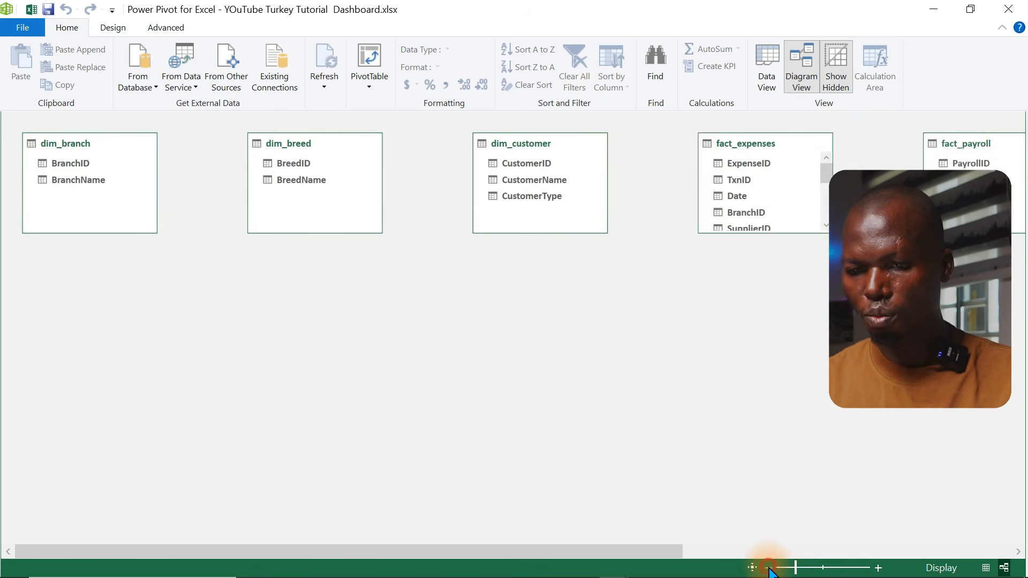
left_click(769, 569)
left_click(769, 568)
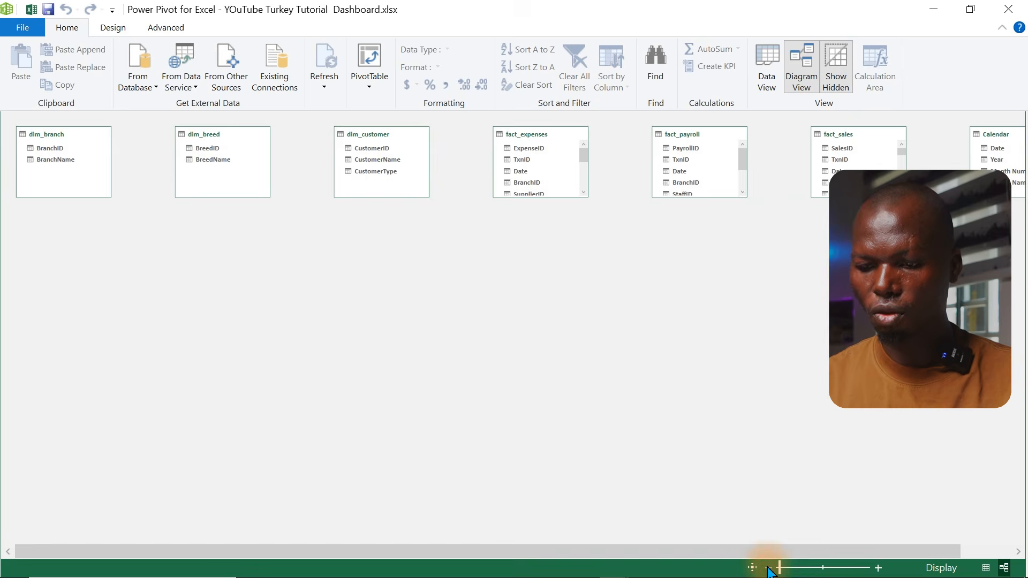
left_click(770, 569)
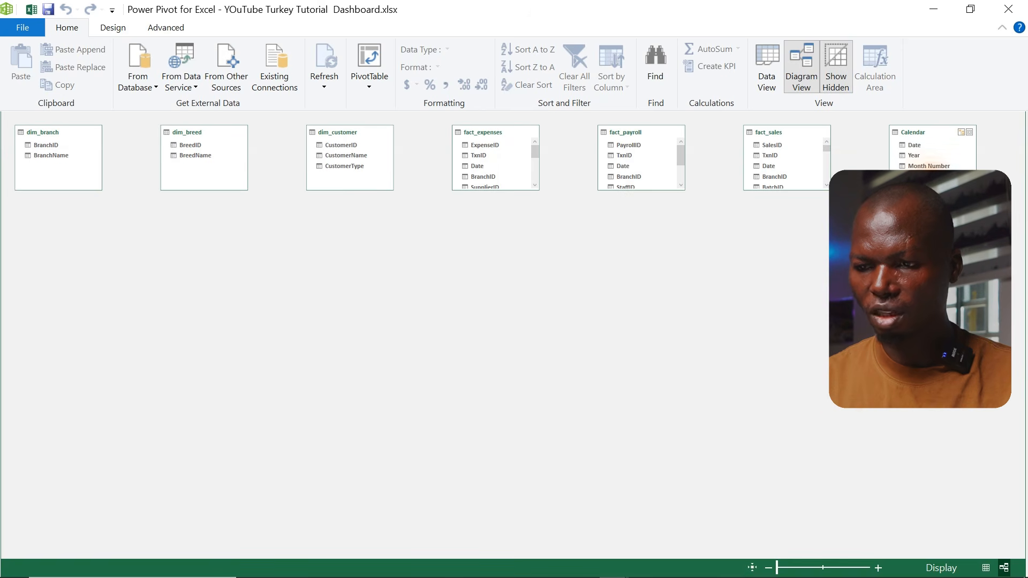
left_click_drag(922, 141, 631, 281)
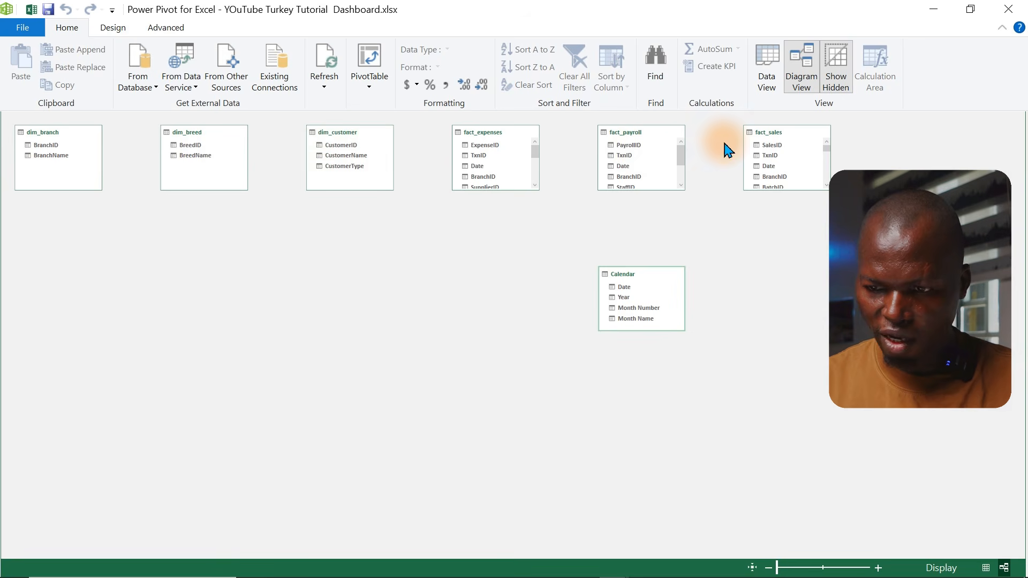
left_click_drag(778, 141, 202, 383)
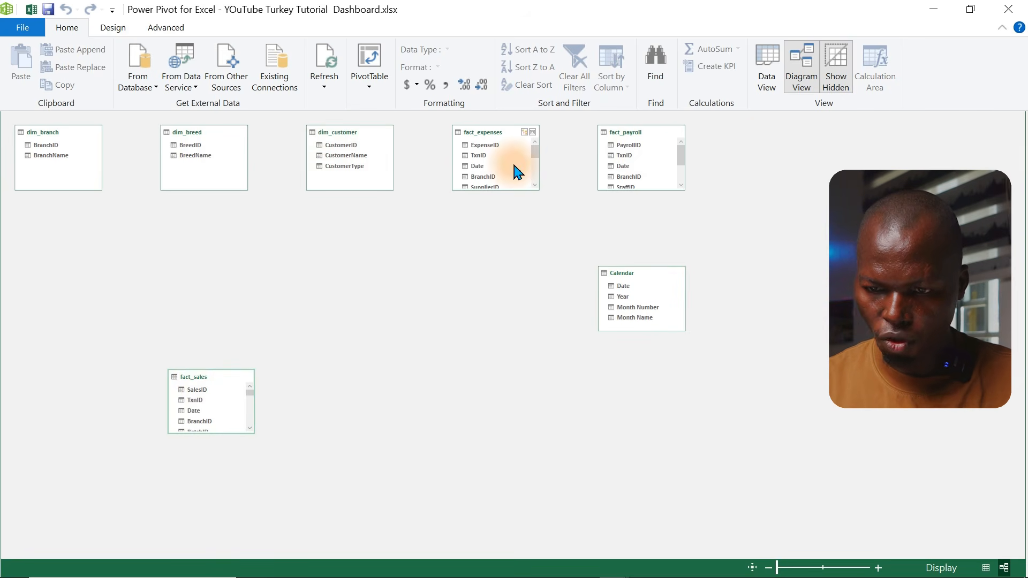
left_click_drag(631, 140, 330, 383)
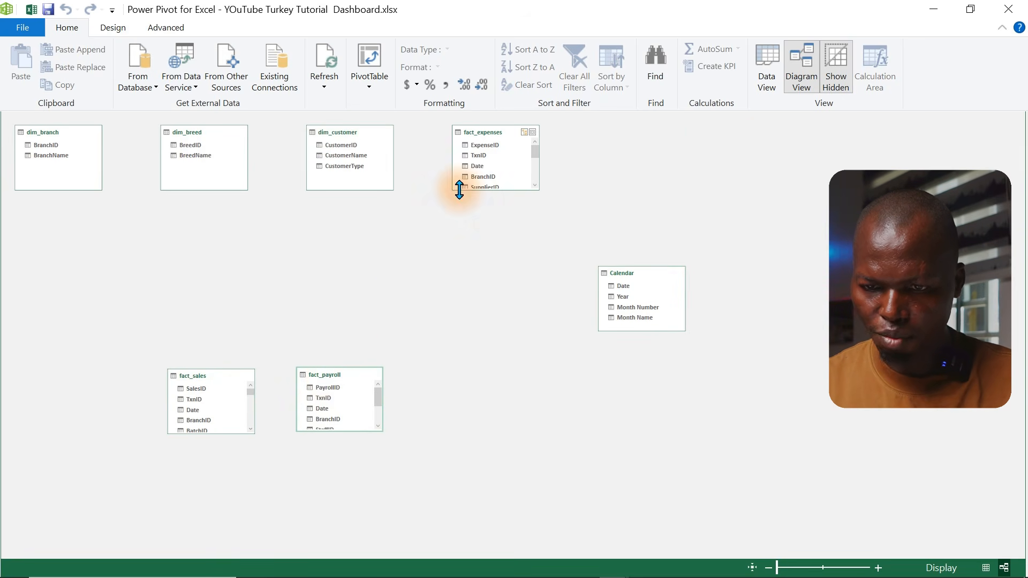
left_click_drag(485, 143, 78, 384)
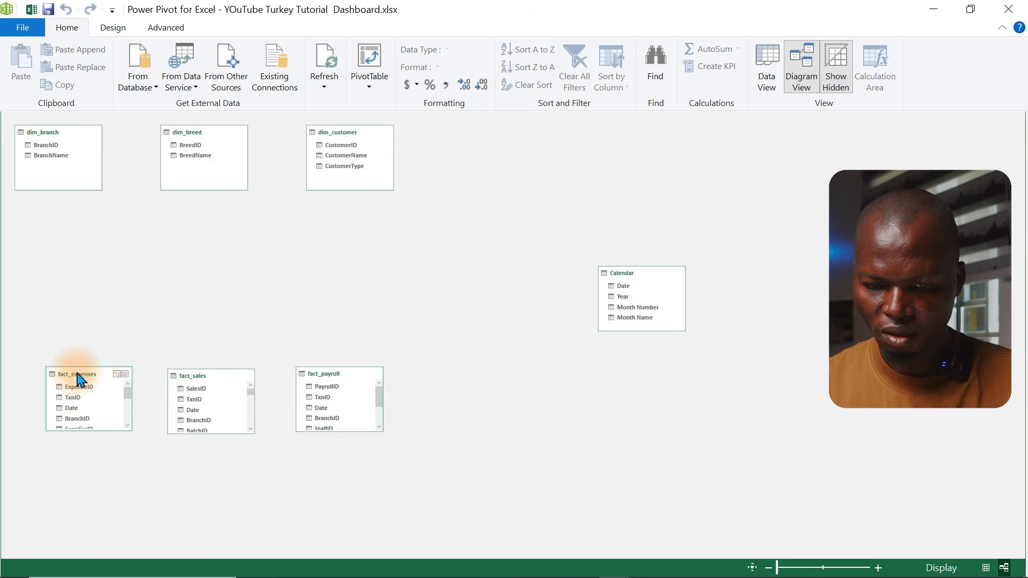
Place the Calendar table in the top row beside dim_customer and raise fact_expenses closer to the dimensions
left_click_drag(616, 274, 238, 232)
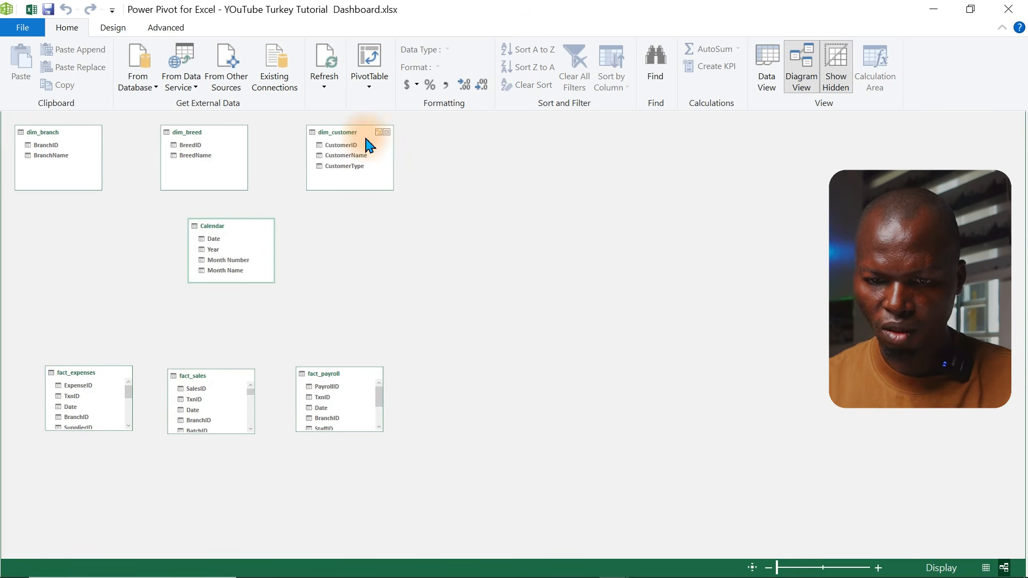
left_click(879, 568)
left_click(879, 568)
left_click(880, 567)
left_click(880, 568)
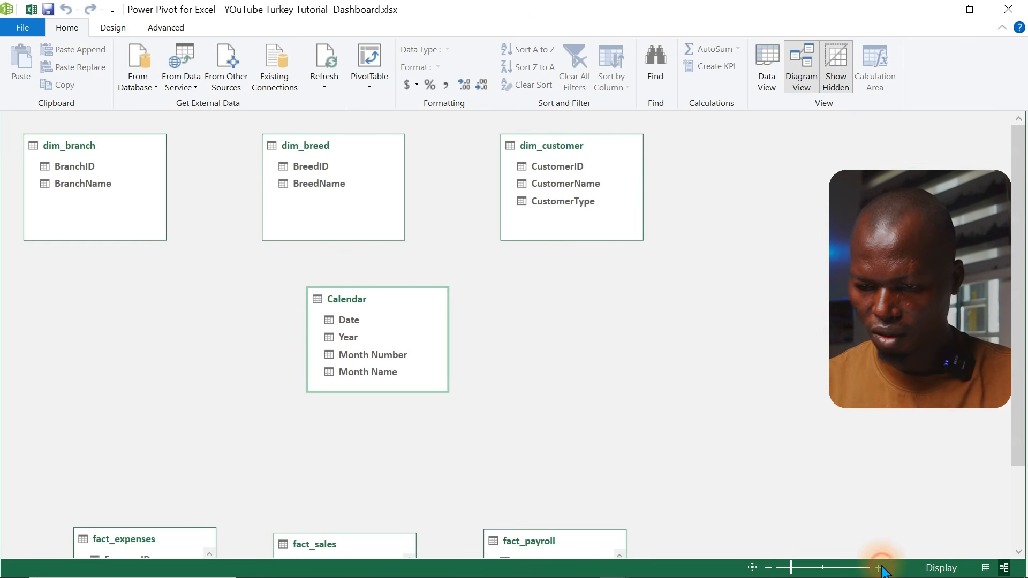
left_click_drag(1021, 404, 1020, 370)
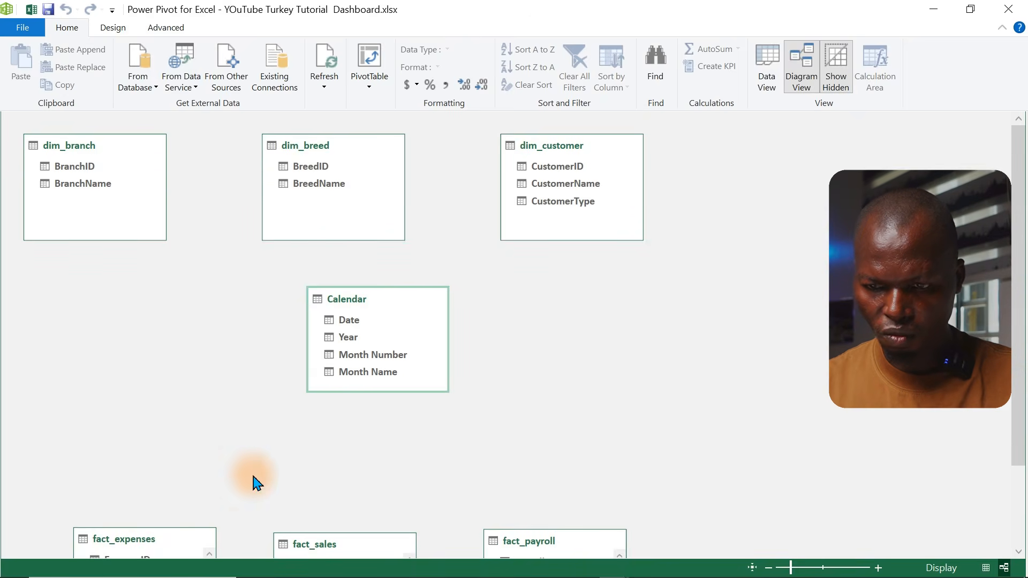
left_click_drag(138, 543, 125, 409)
left_click_drag(369, 299, 806, 151)
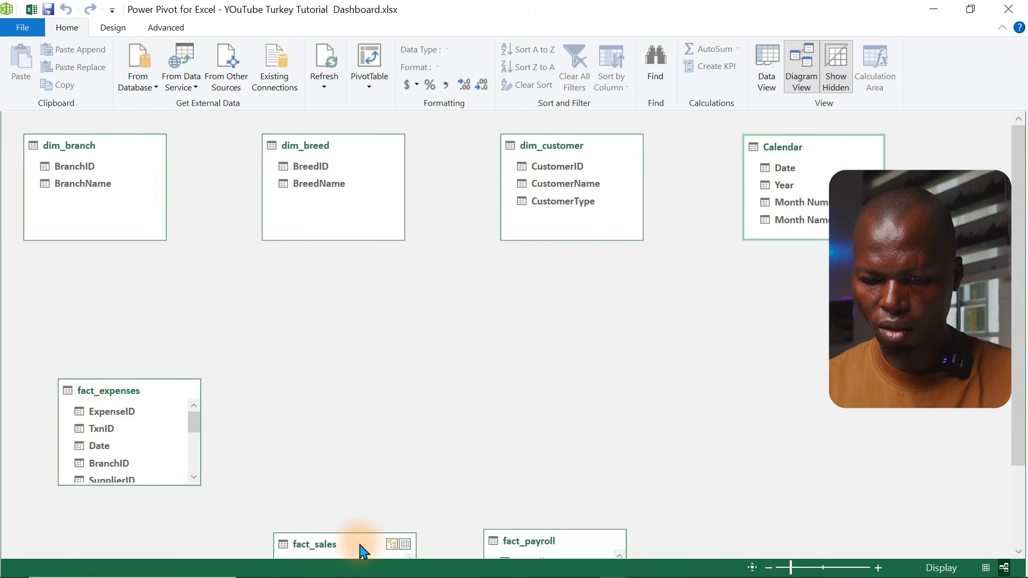
Reposition and enlarge fact_sales, fact_payroll and fact_expenses so all of their columns are visible
left_click_drag(362, 549, 434, 400)
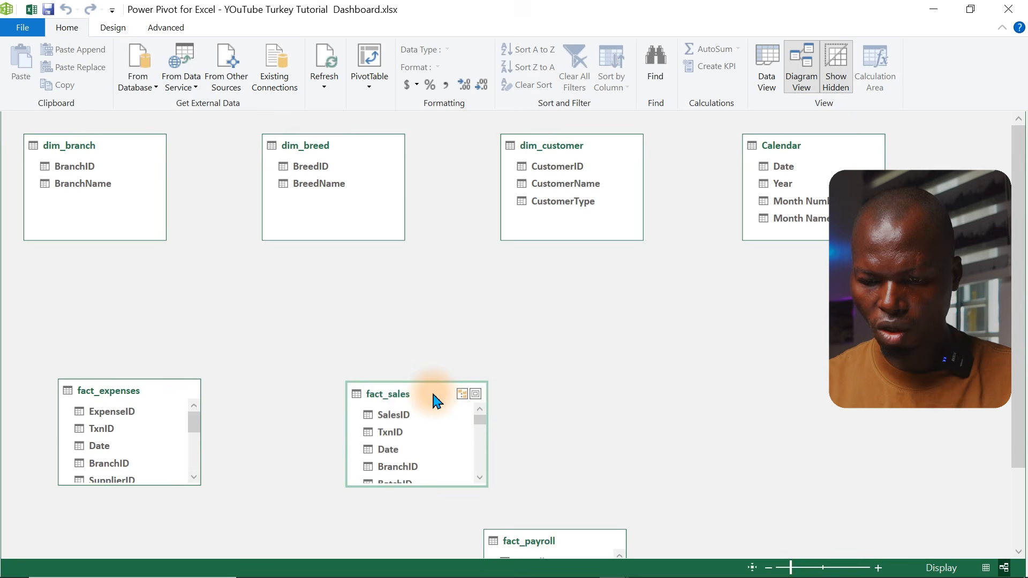
left_click(569, 540)
left_click_drag(568, 541, 679, 312)
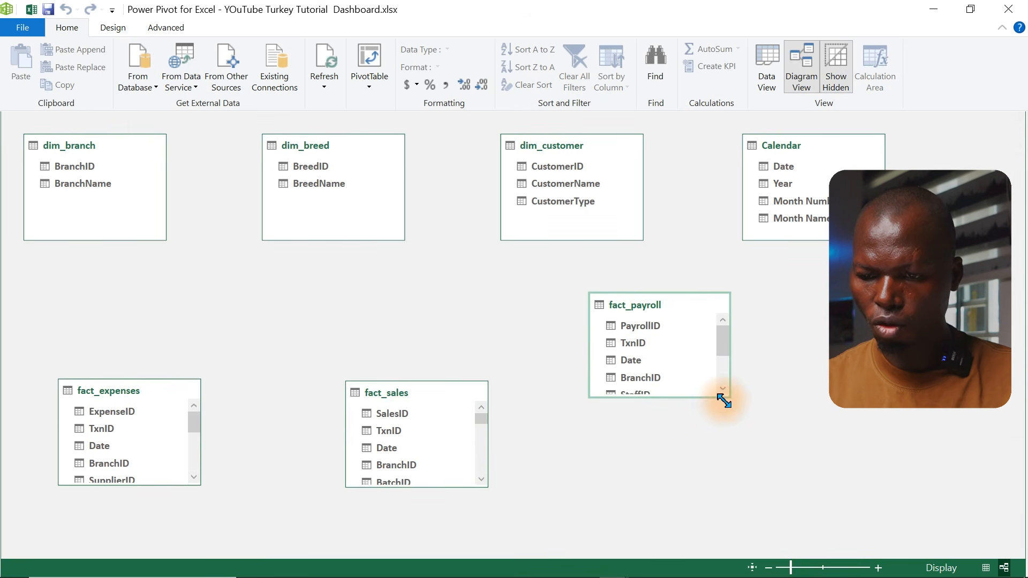
left_click_drag(725, 399, 726, 491)
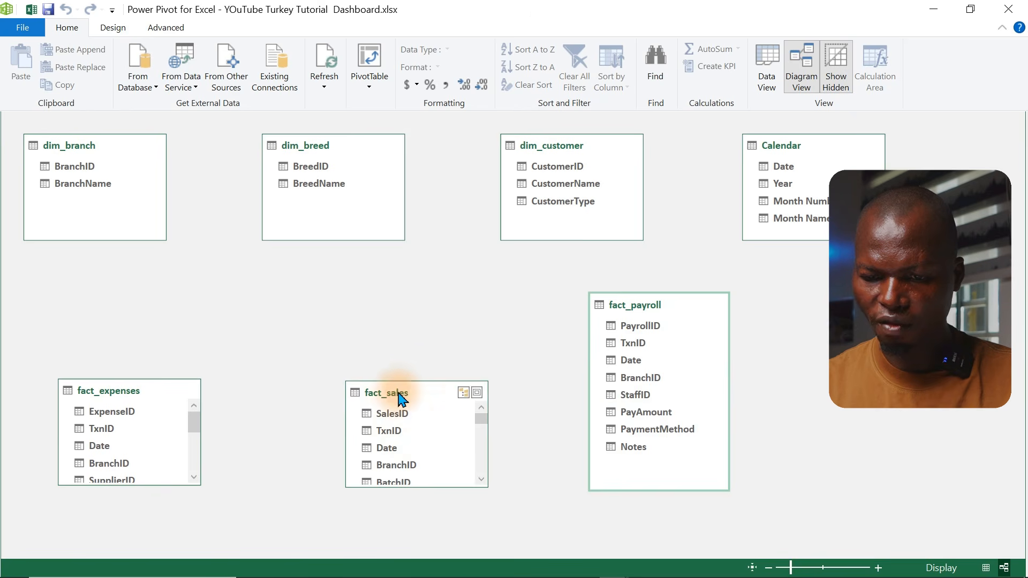
left_click_drag(399, 394, 418, 308)
left_click_drag(502, 397, 489, 535)
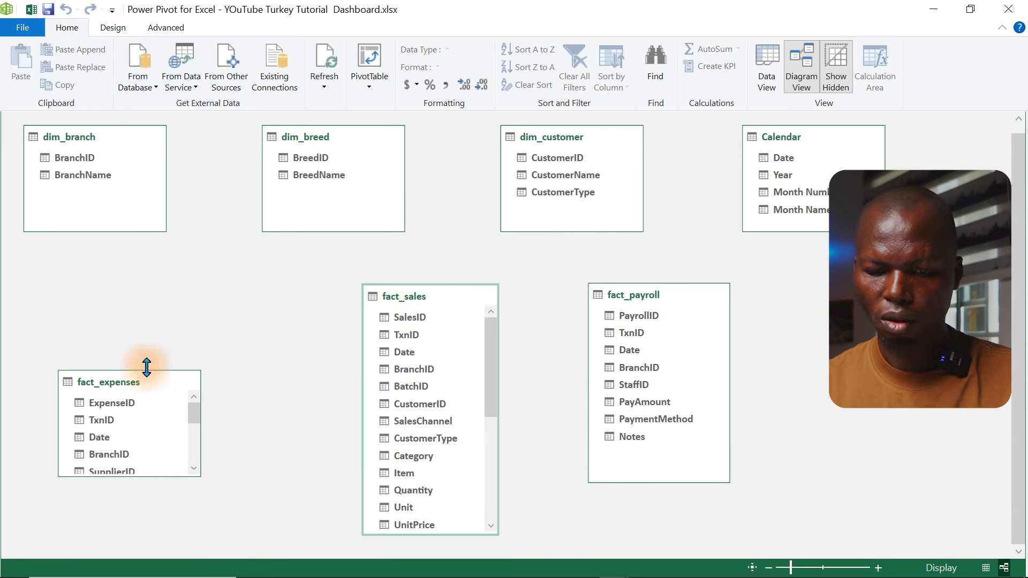
left_click_drag(134, 395, 228, 295)
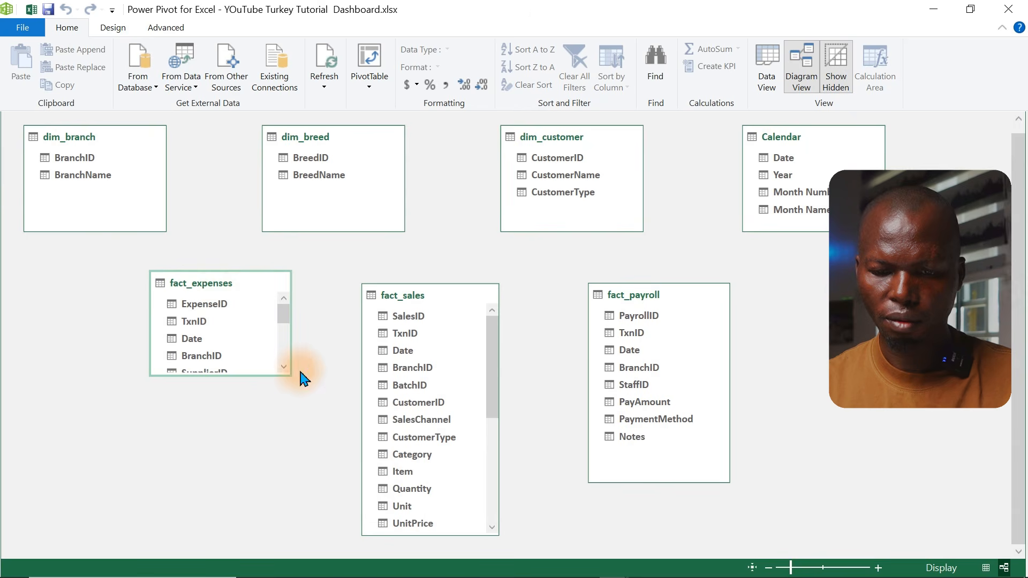
left_click_drag(288, 381, 284, 483)
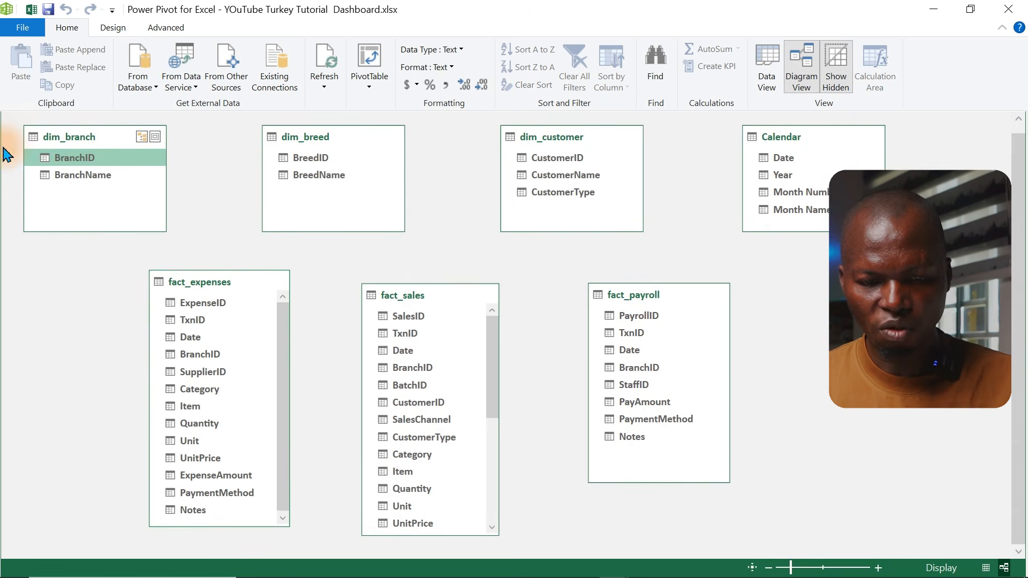
Relate fact_expenses' BranchID column to dim_branch's BranchID column
left_click(299, 159)
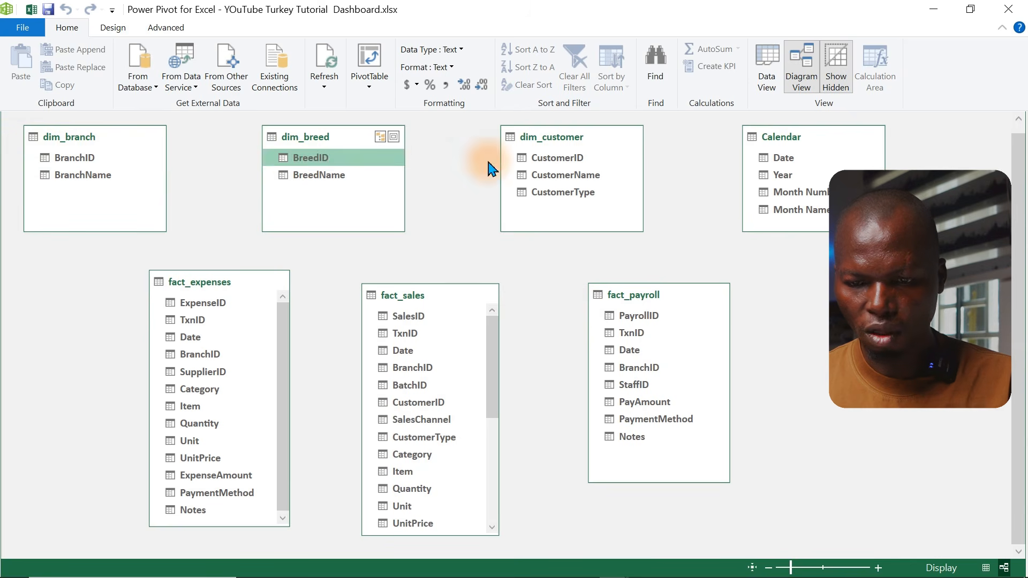
left_click(533, 160)
left_click(766, 159)
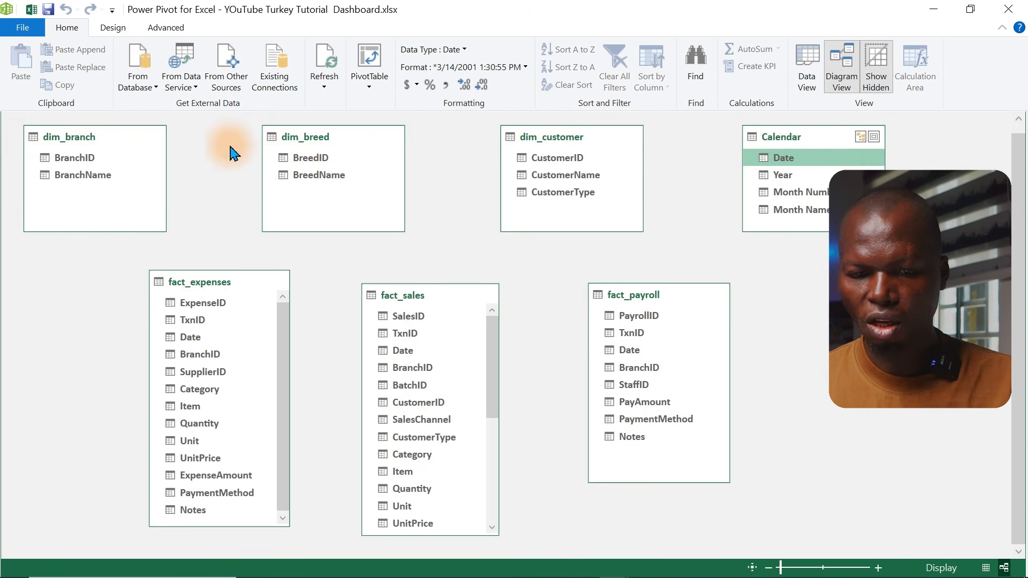
left_click(86, 160)
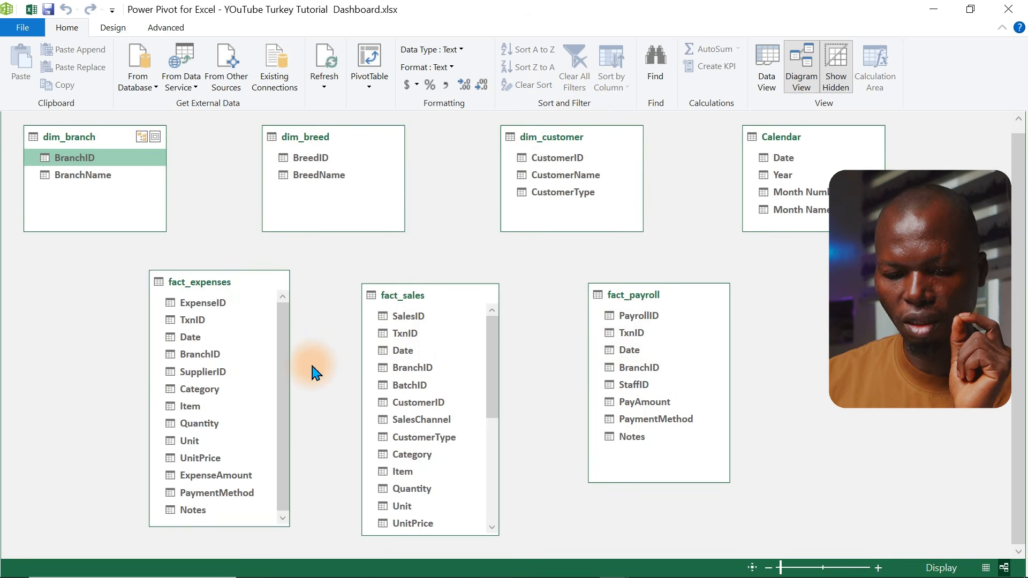
left_click(218, 360)
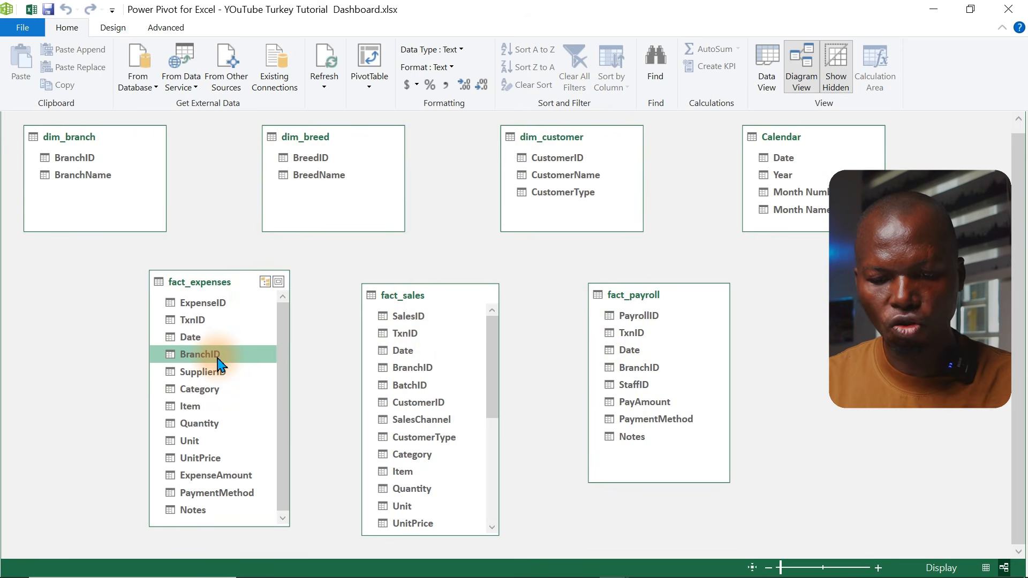
left_click_drag(219, 359, 87, 155)
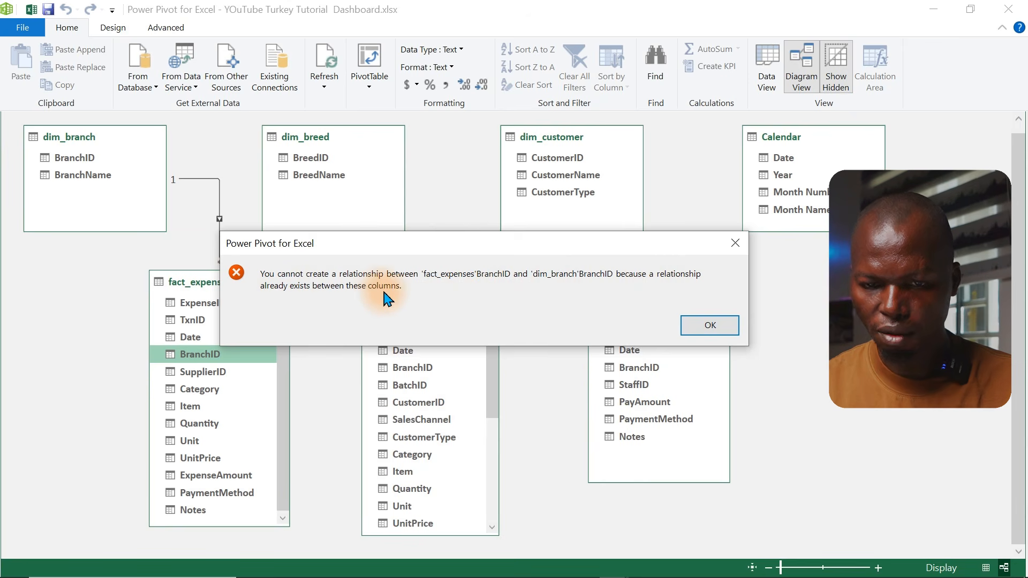
left_click(718, 327)
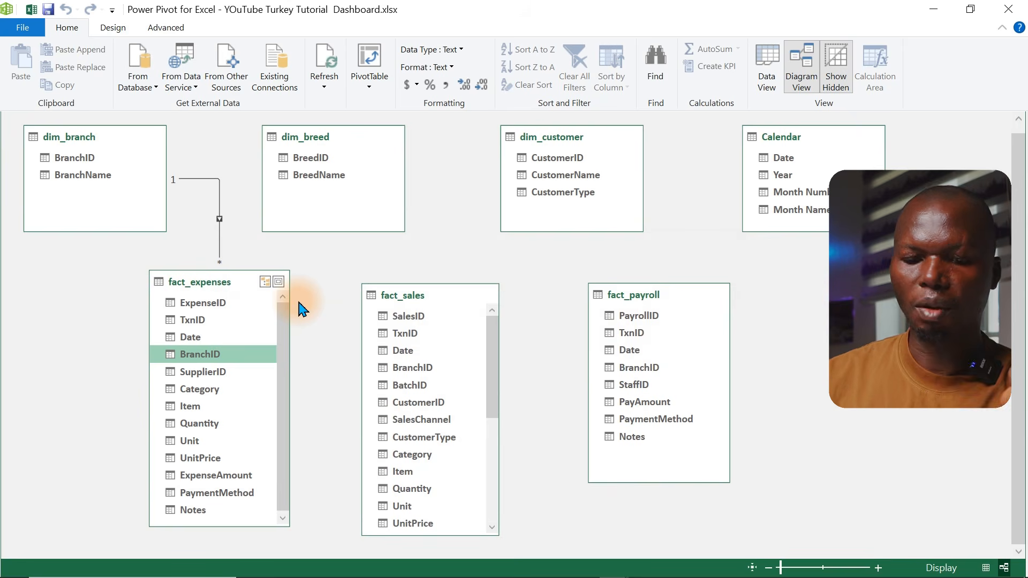
Open the fact_expenses to dim_branch relationship to review its tables and columns, then close it unchanged
left_click(220, 250)
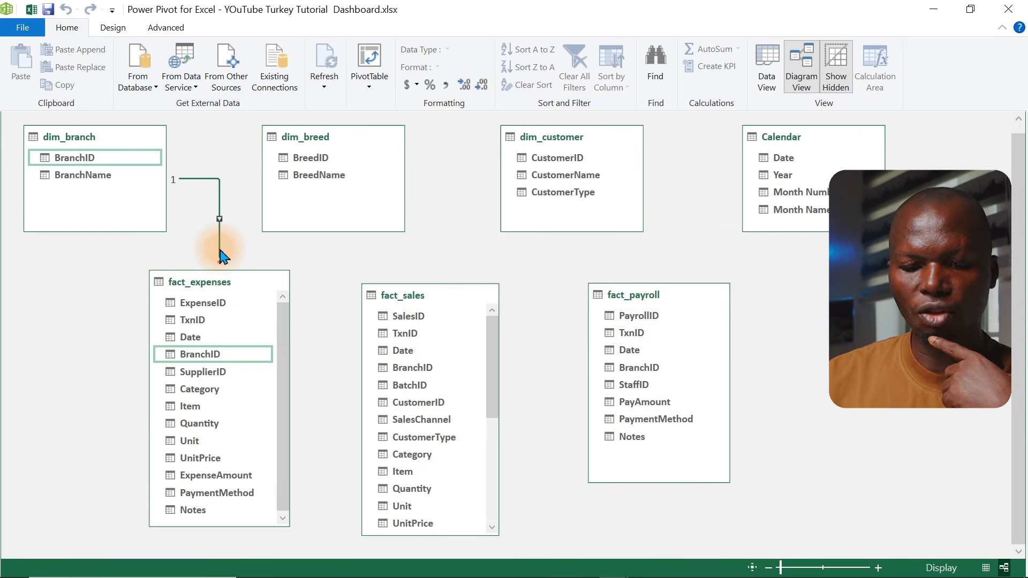
double_click(220, 256)
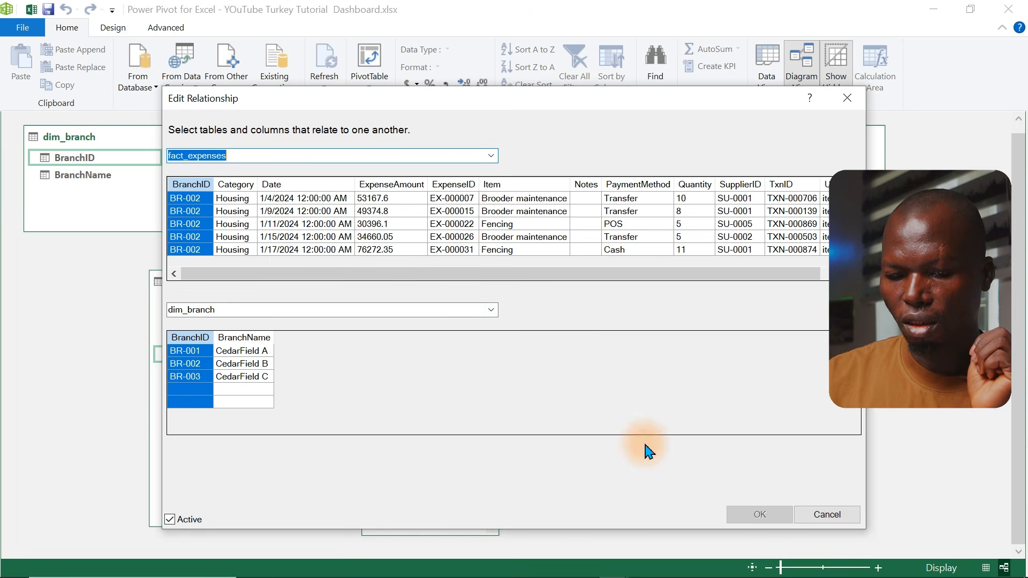
left_click(826, 516)
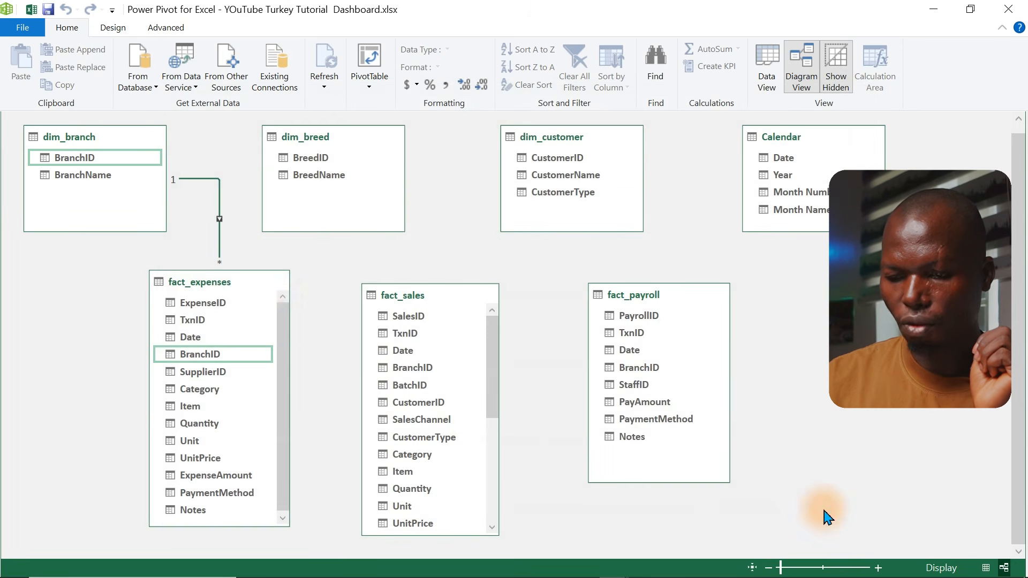
double_click(220, 256)
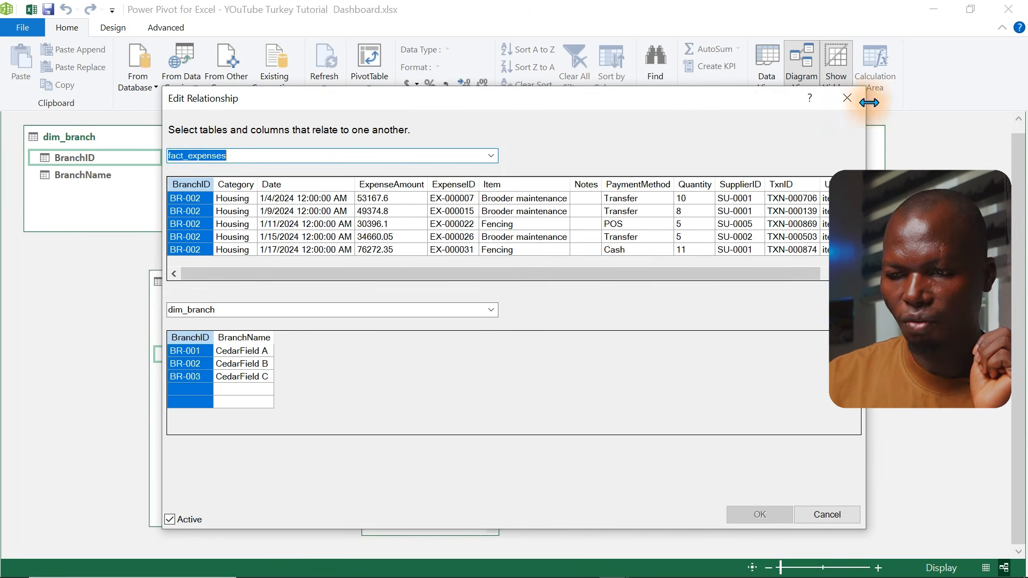
left_click(854, 105)
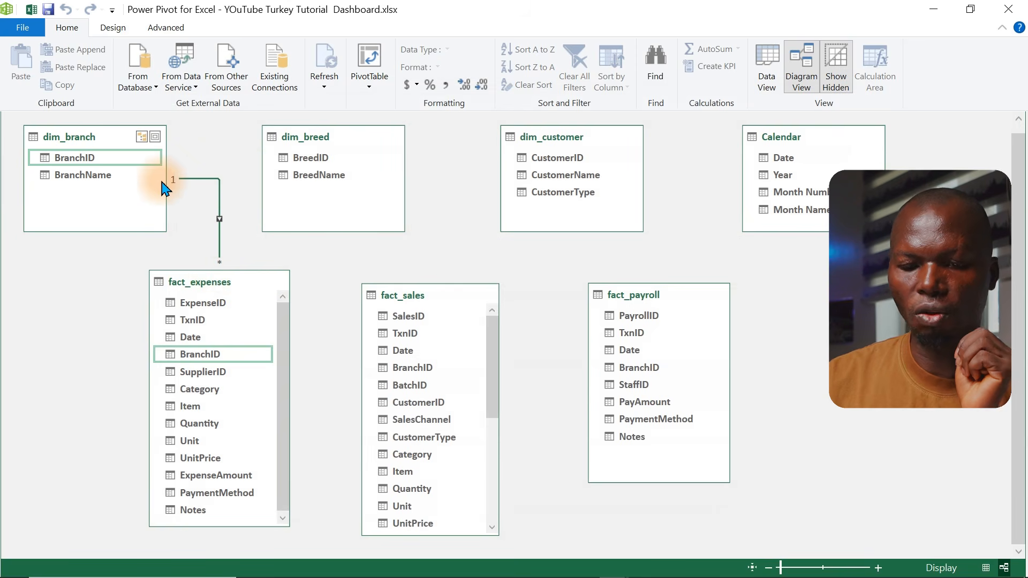
Relate fact_sales' BranchID column to dim_branch's BranchID column
left_click(319, 164)
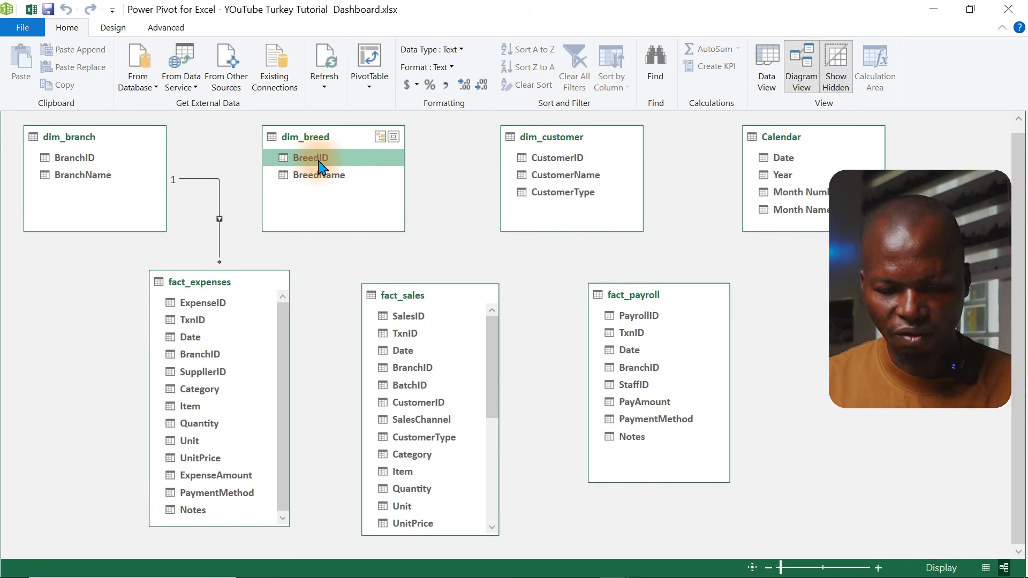
left_click_drag(281, 337, 281, 309)
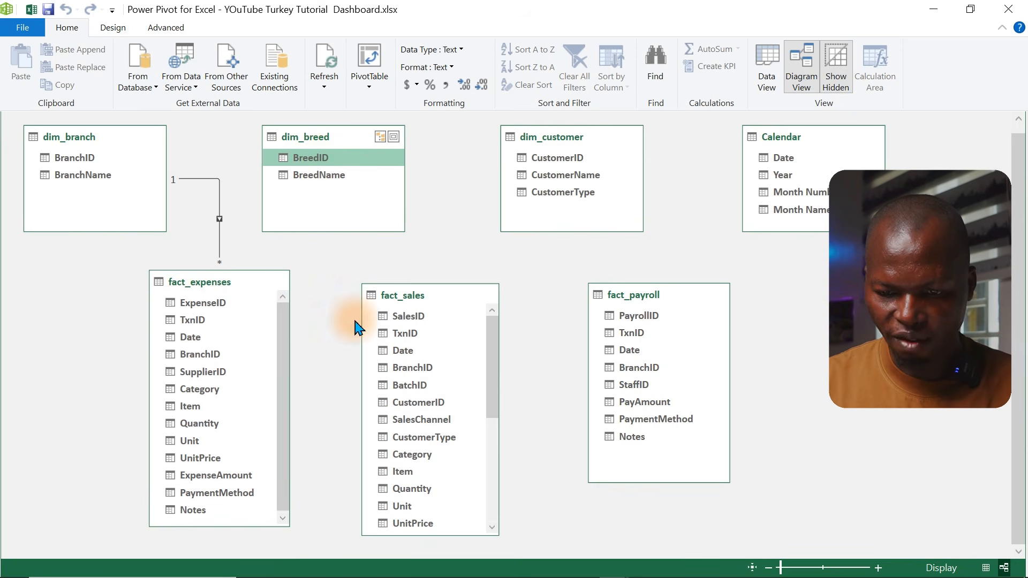
left_click(423, 370)
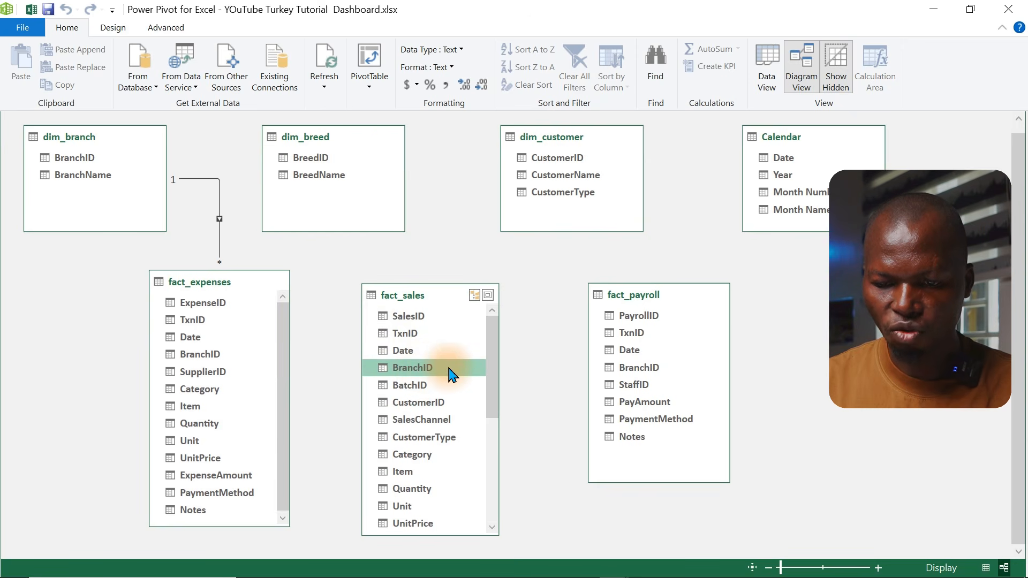
left_click_drag(449, 369, 81, 153)
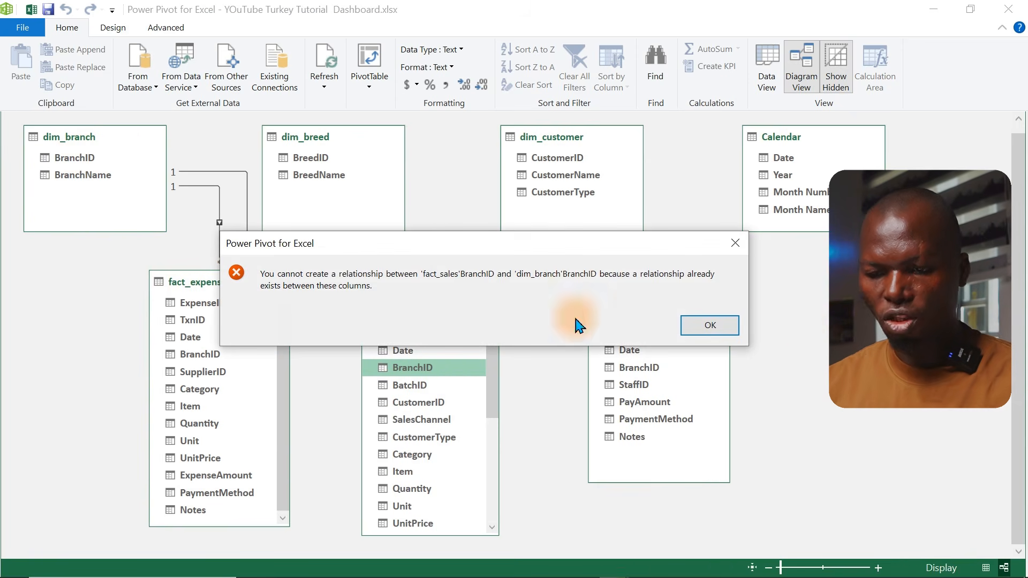
left_click(728, 330)
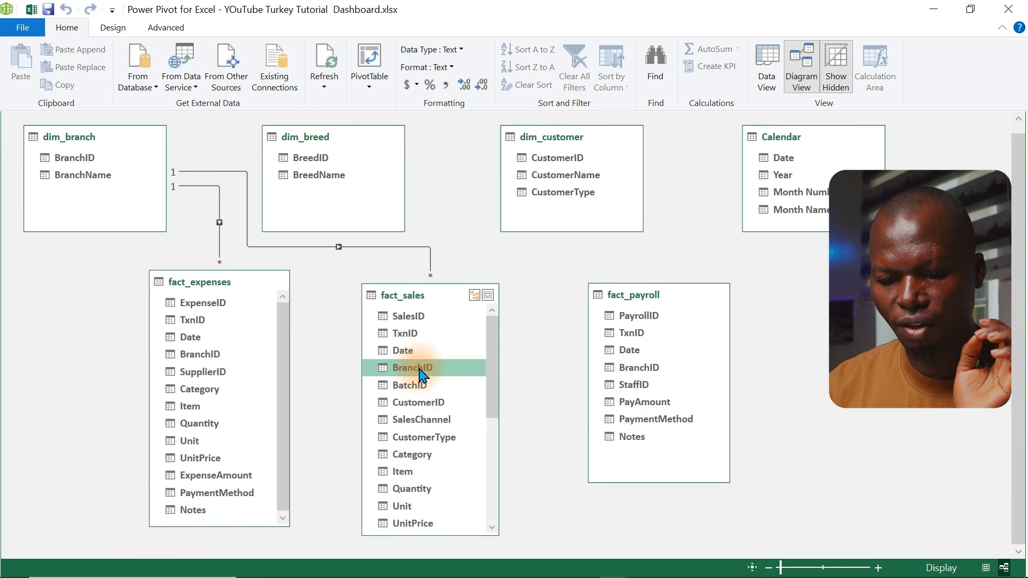
Try to relate fact_expenses' BranchID column directly to fact_sales' BranchID column
left_click(211, 356)
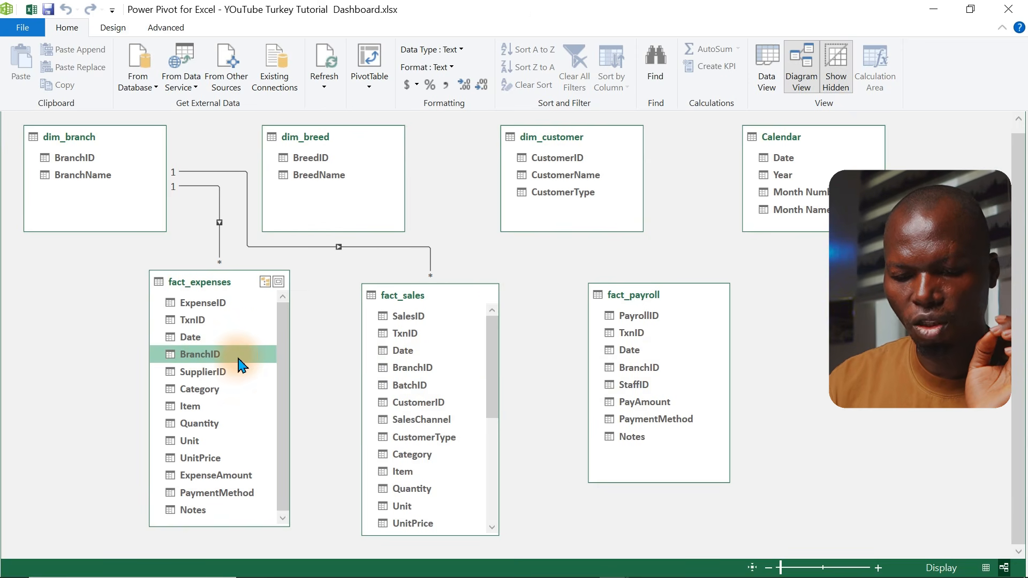
left_click_drag(238, 361, 421, 371)
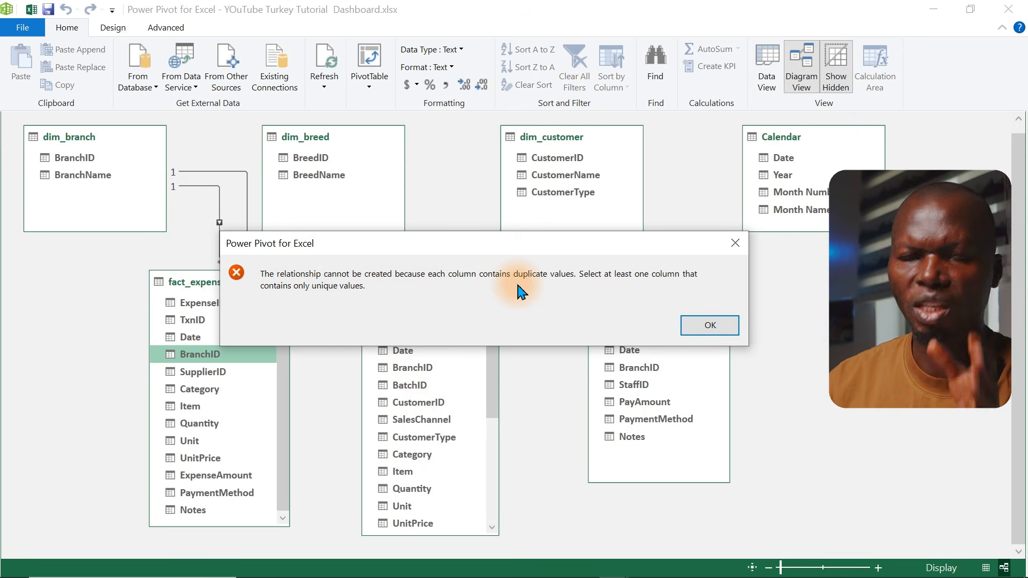
left_click(702, 326)
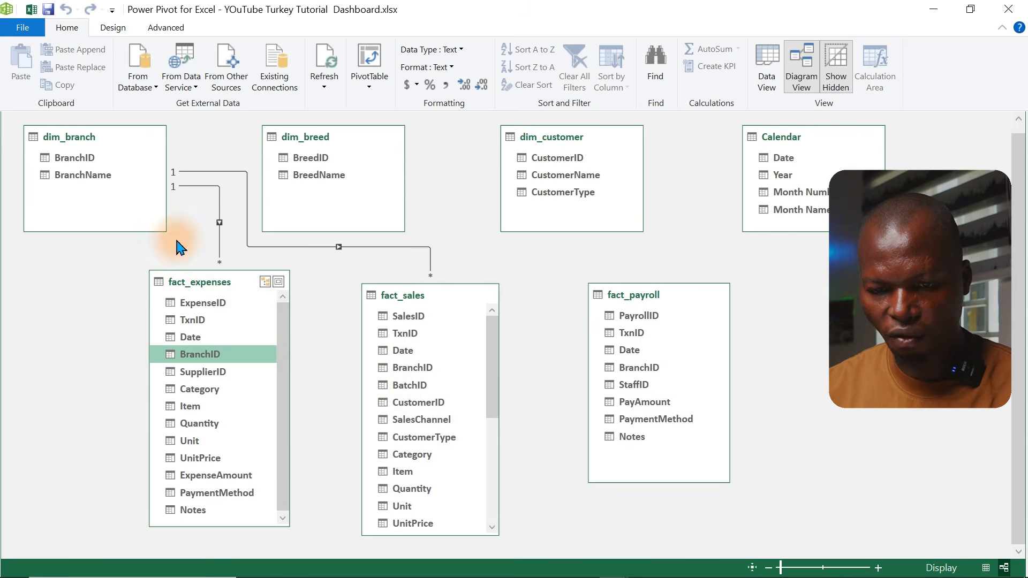
Relate fact_payroll's BranchID column to dim_branch's BranchID column
left_click(643, 368)
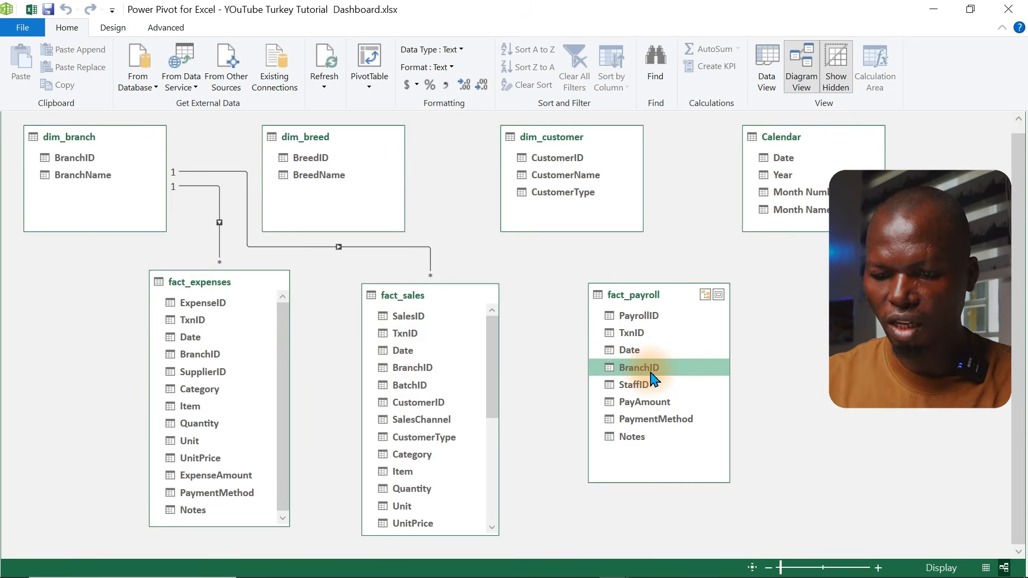
left_click_drag(690, 371, 82, 158)
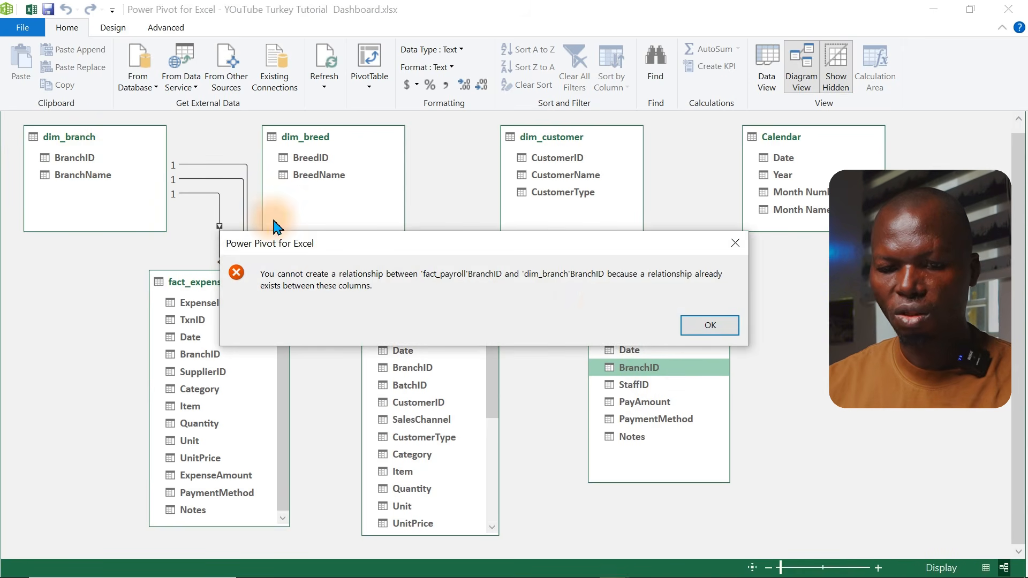
left_click(712, 326)
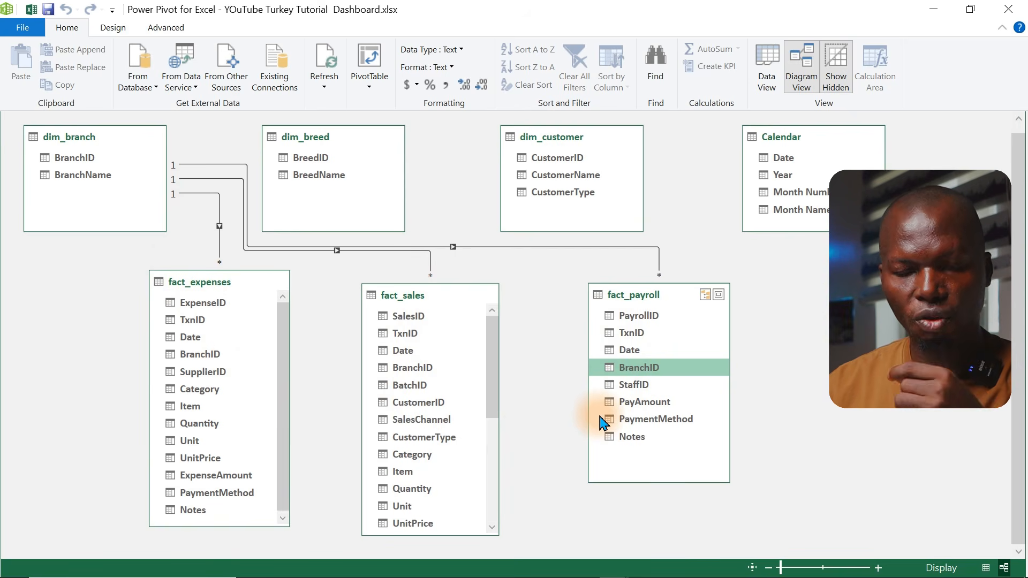
Relate fact_sales' BreedID column to dim_breed's BreedID column
left_click(314, 159)
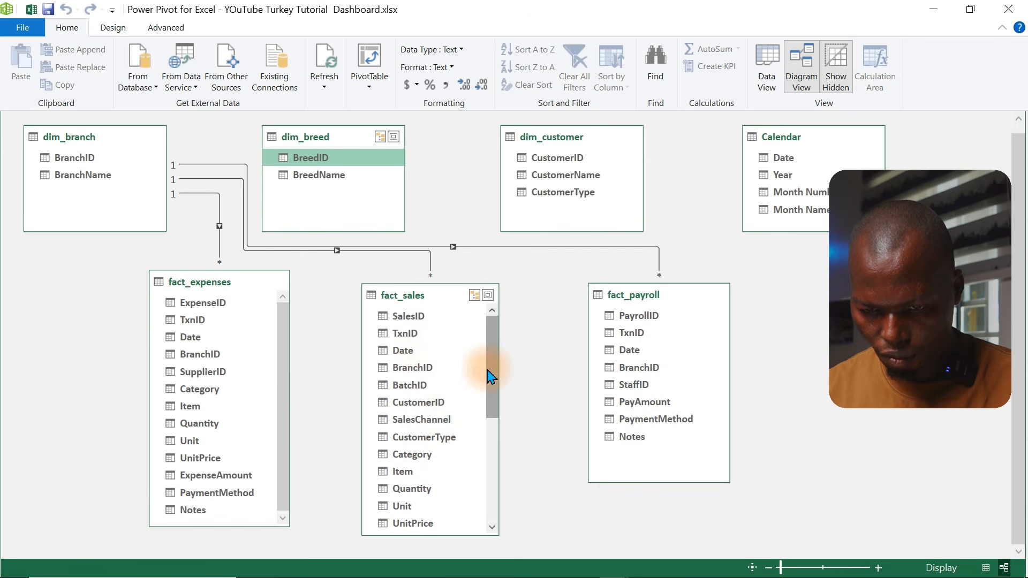
left_click_drag(487, 372, 490, 435)
left_click(438, 442)
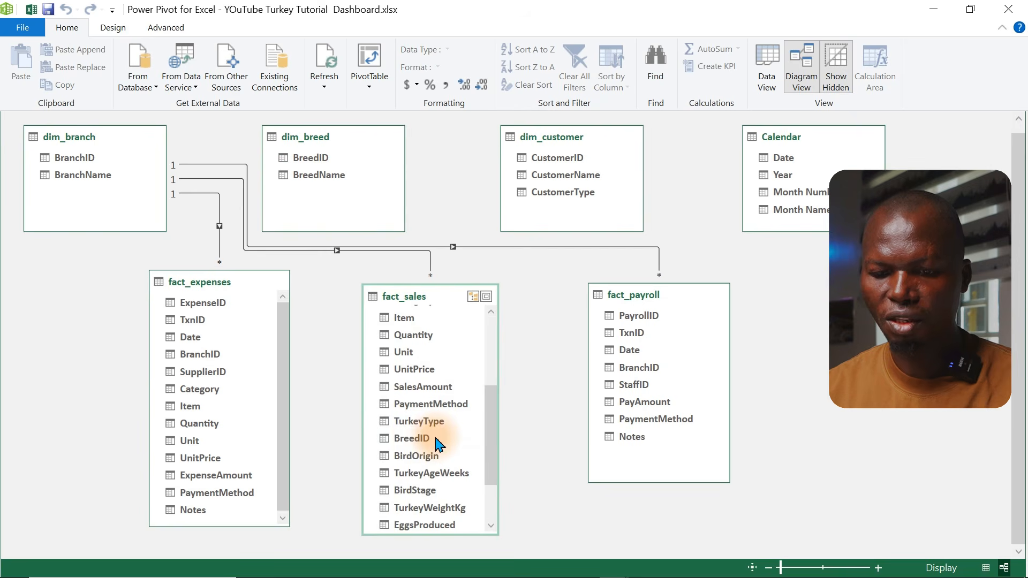
left_click_drag(425, 443, 320, 155)
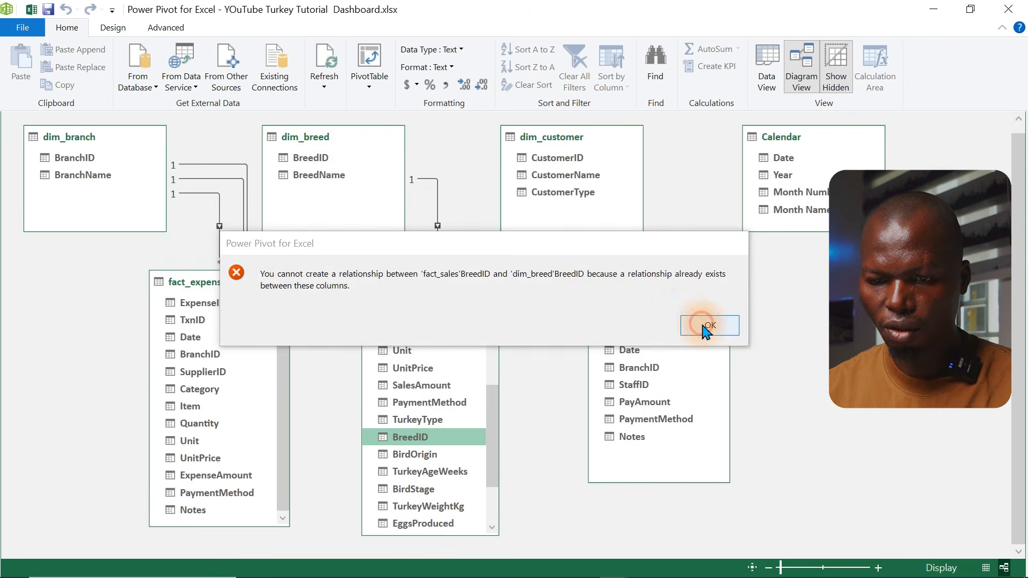
left_click(701, 325)
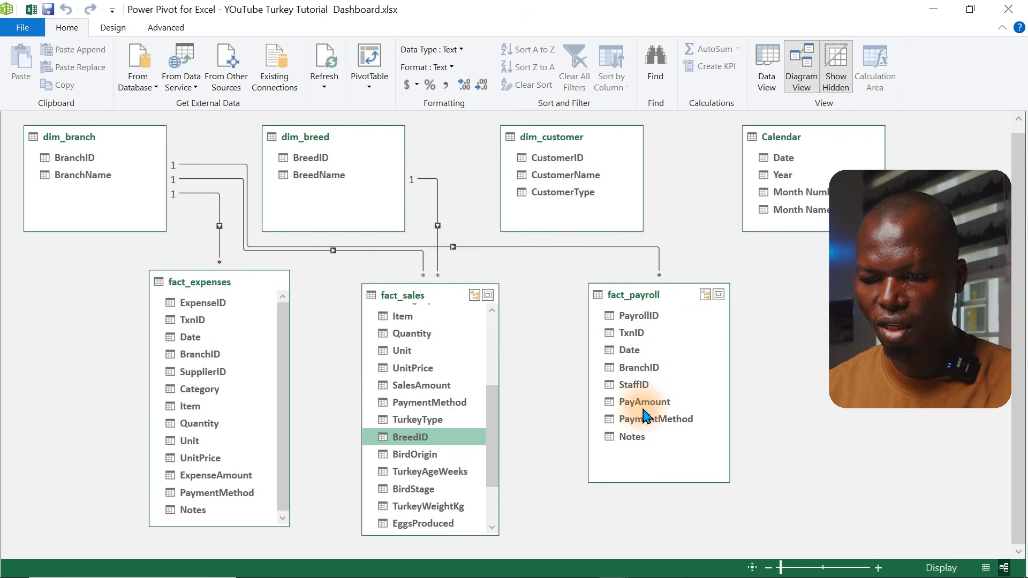
Relate fact_sales' CustomerID column to dim_customer's CustomerID column
left_click(555, 158)
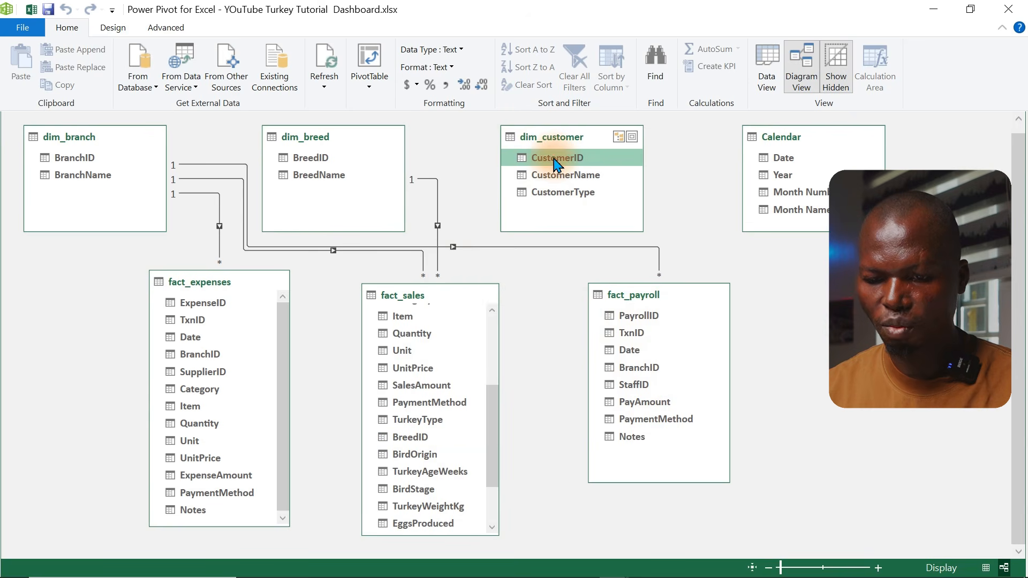
left_click_drag(491, 455, 493, 369)
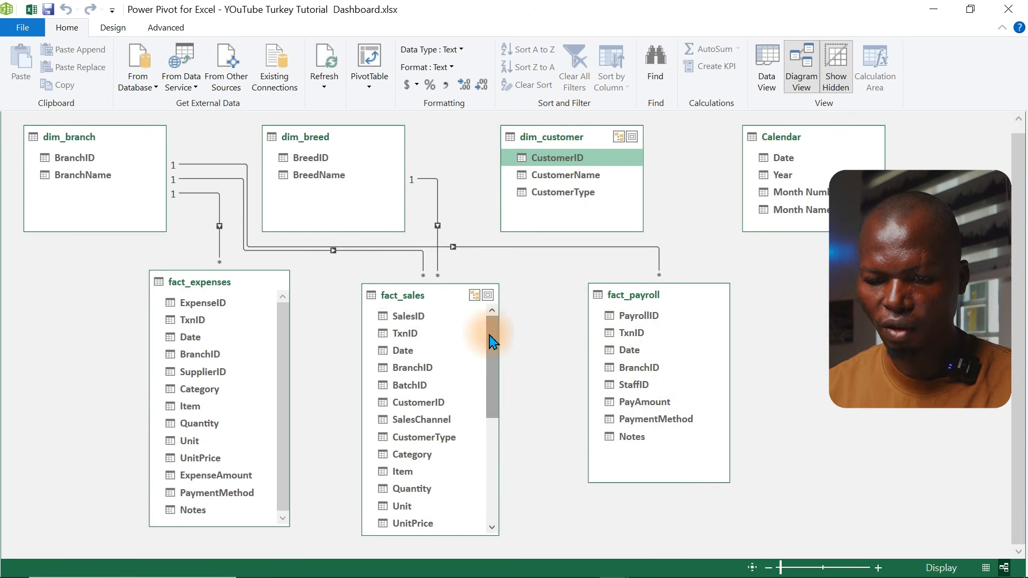
left_click(429, 403)
left_click_drag(429, 407, 563, 161)
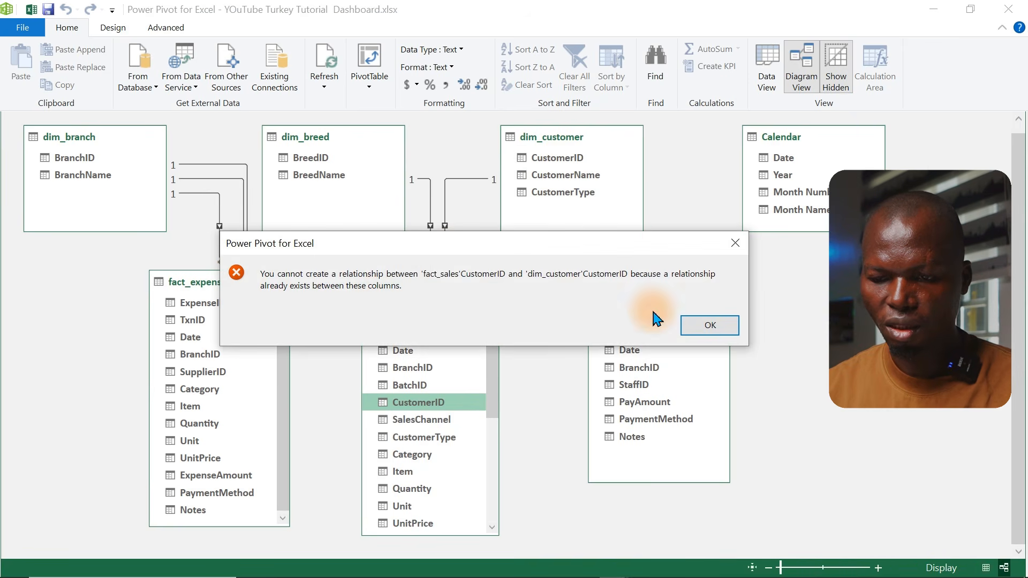
left_click(701, 325)
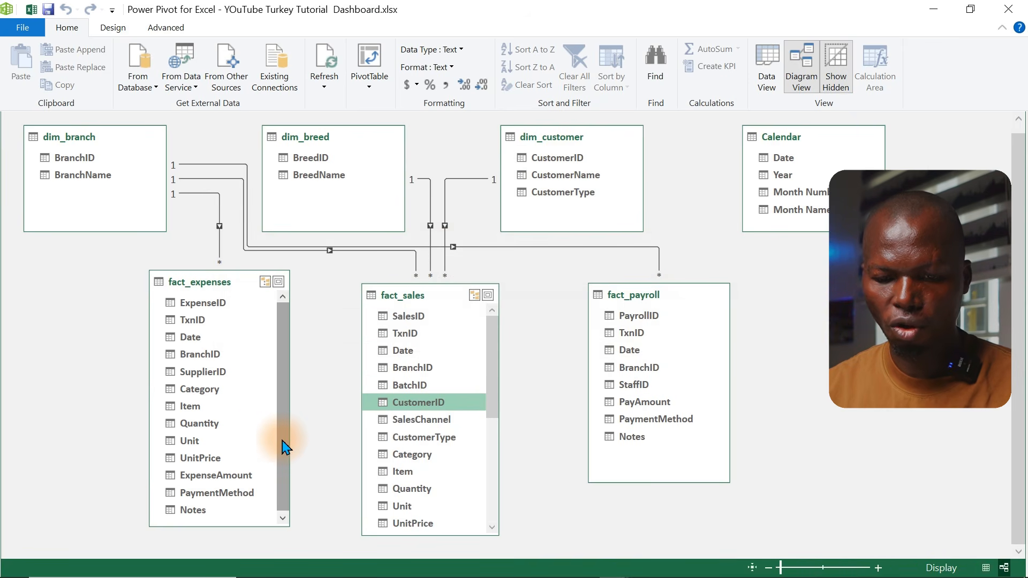
Relate the Calendar table's Date column to fact_payroll's Date column
left_click_drag(282, 441, 268, 386)
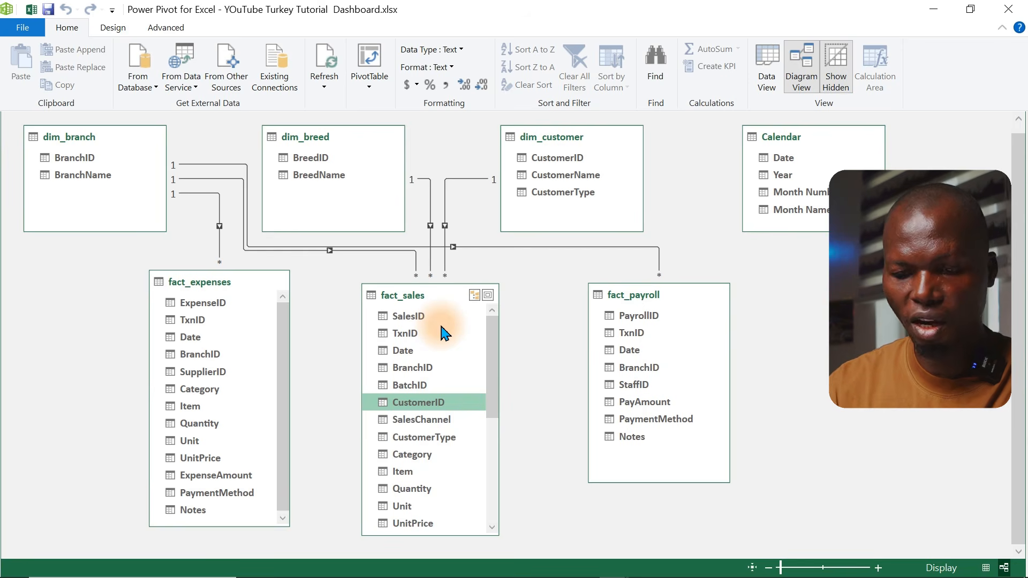
left_click(803, 167)
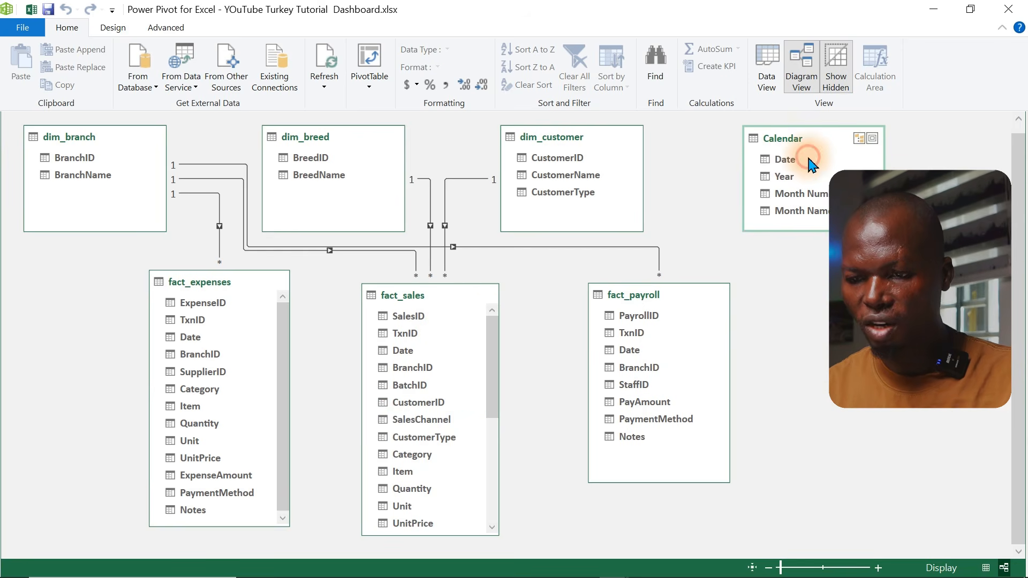
left_click_drag(798, 164, 643, 353)
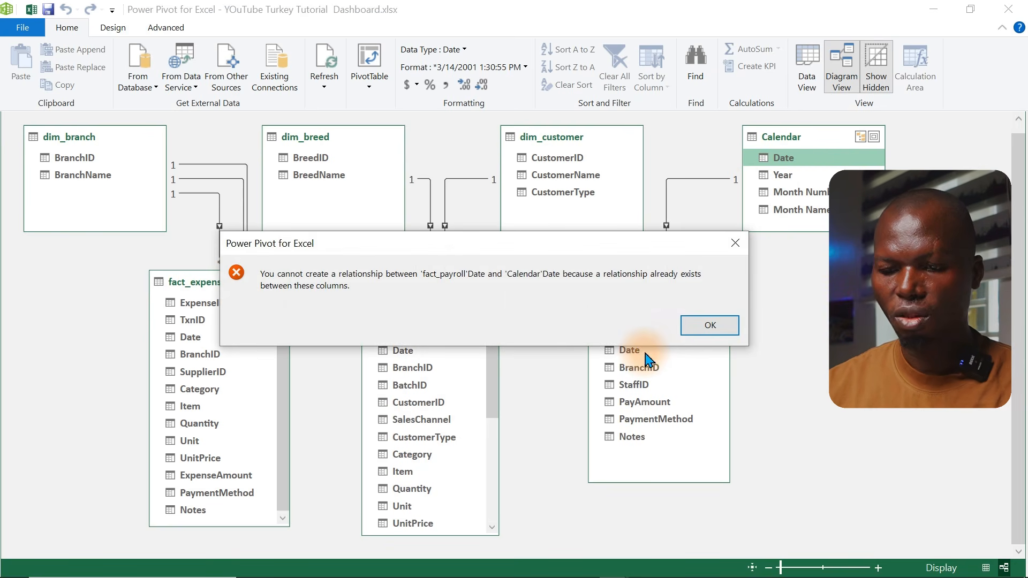
left_click(706, 327)
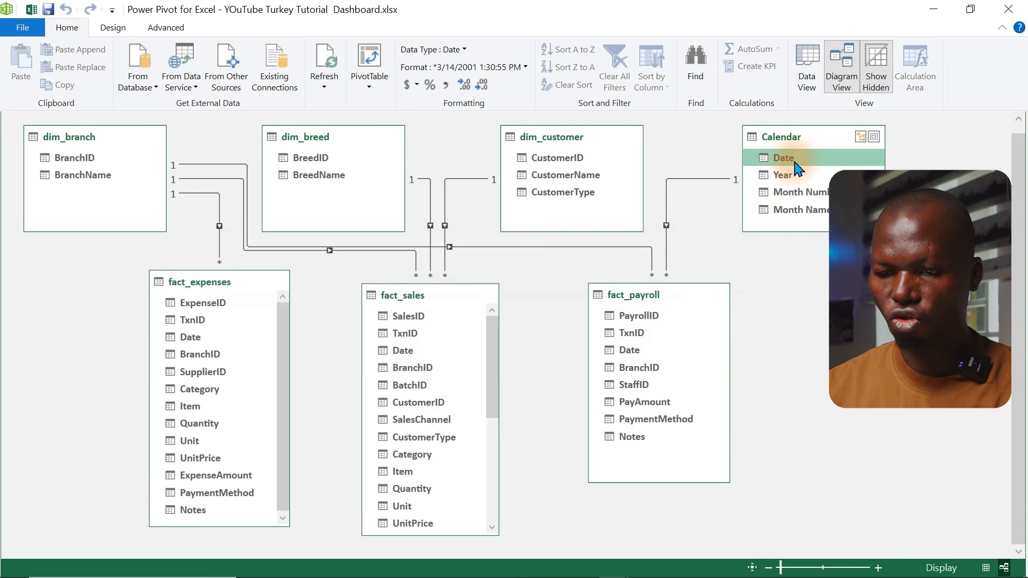
Relate Calendar's Date column to the Date columns of fact_sales and fact_expenses
left_click_drag(795, 162, 407, 352)
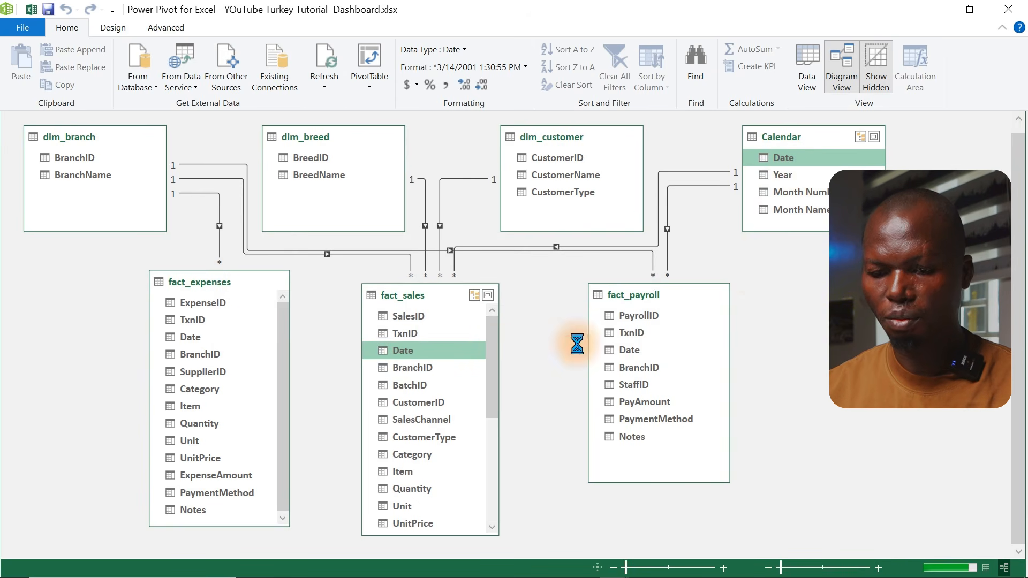
left_click(702, 325)
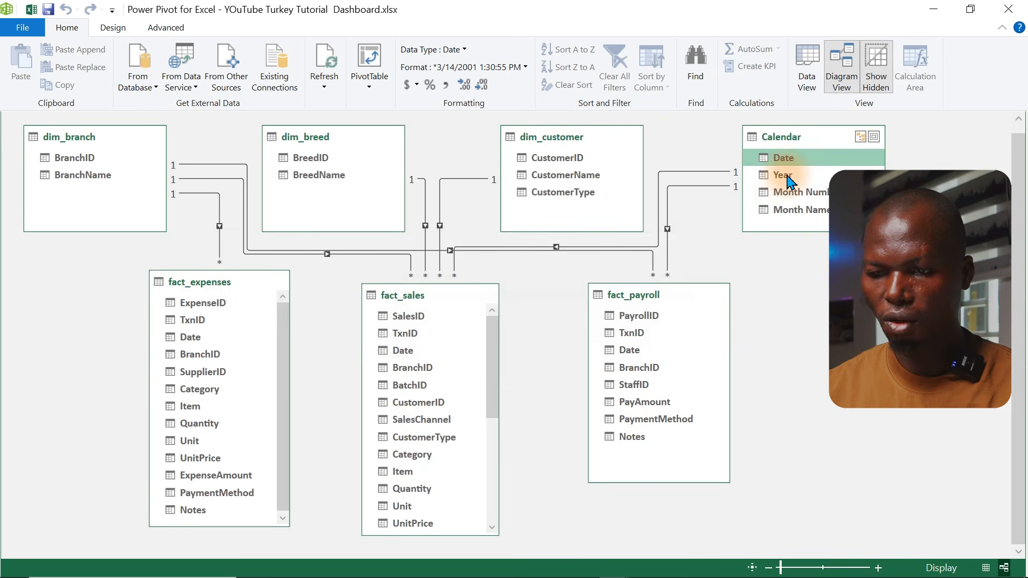
left_click_drag(795, 162, 185, 337)
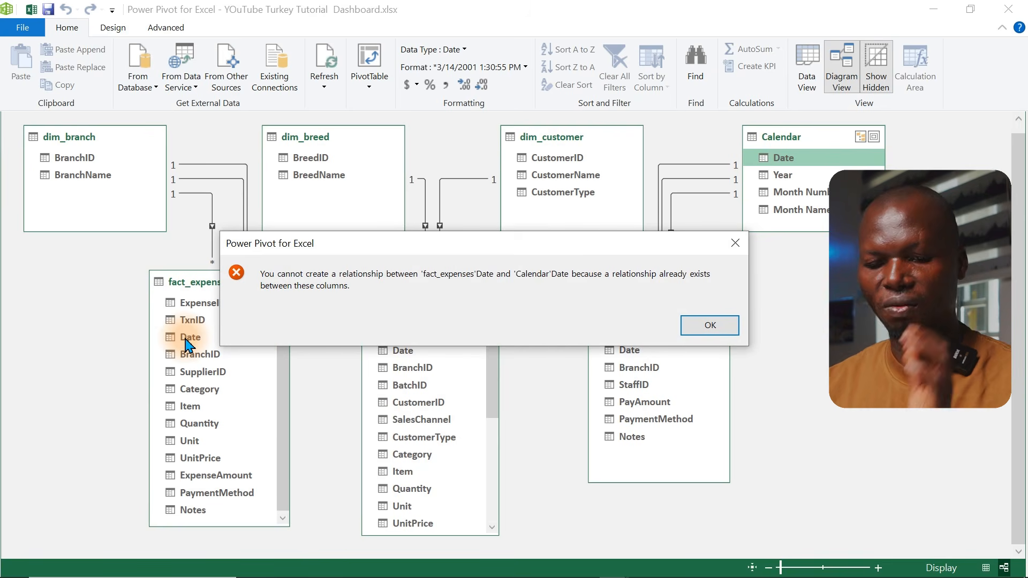
left_click(714, 329)
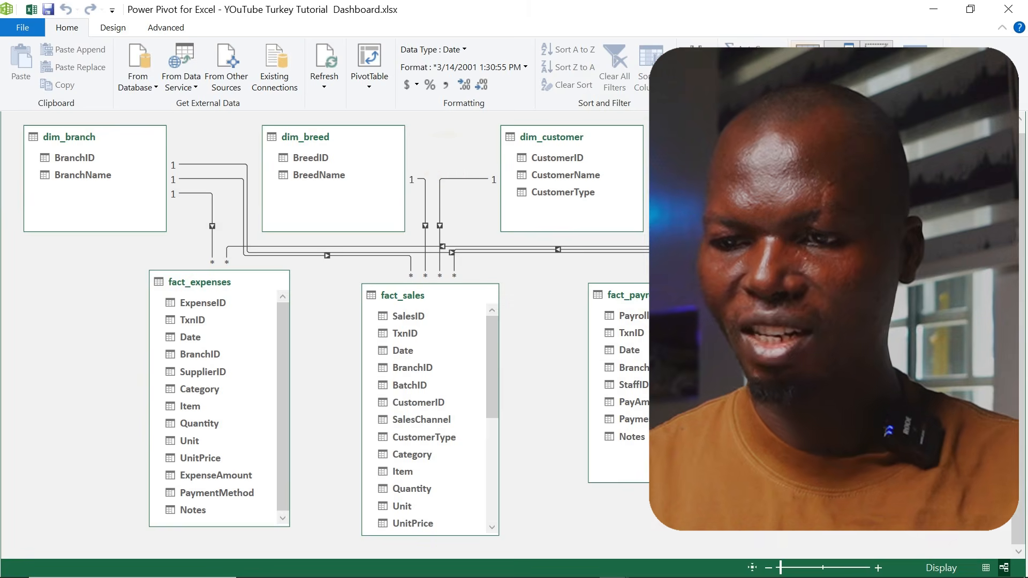
Switch from Power Pivot back to the Excel workbook and select a cell on the Analysis sheet
left_click(808, 64)
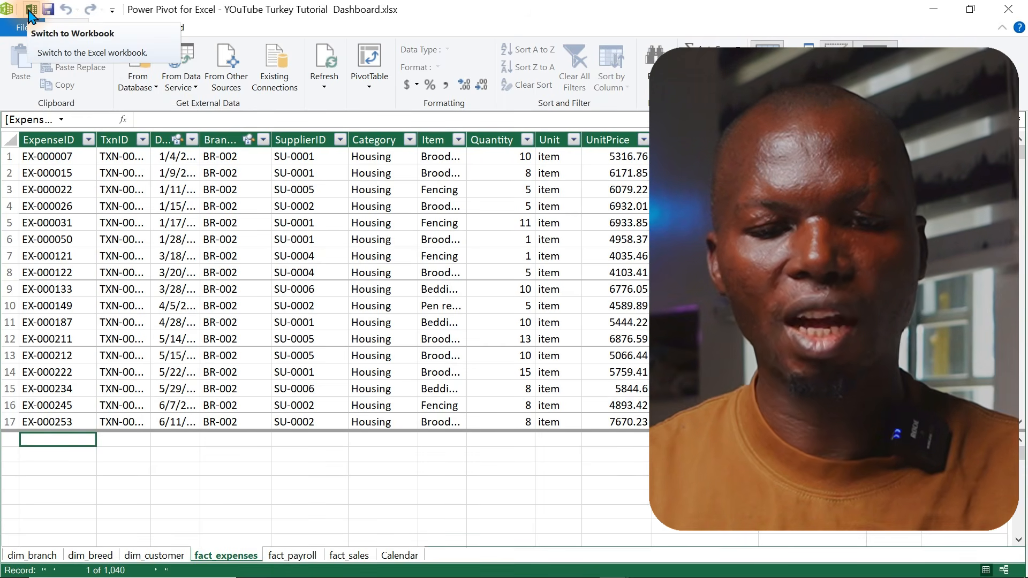
left_click(29, 10)
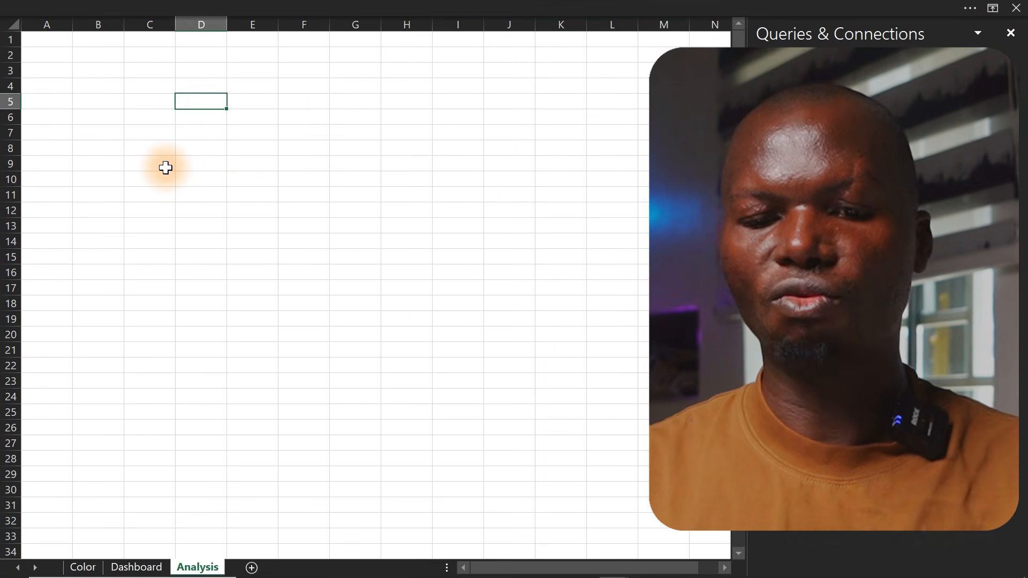
left_click(166, 168)
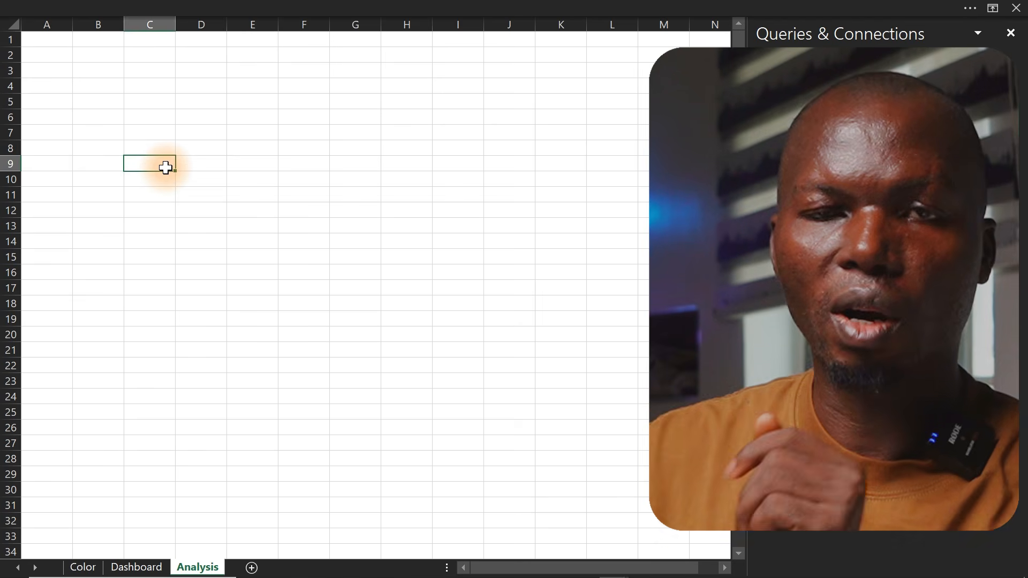
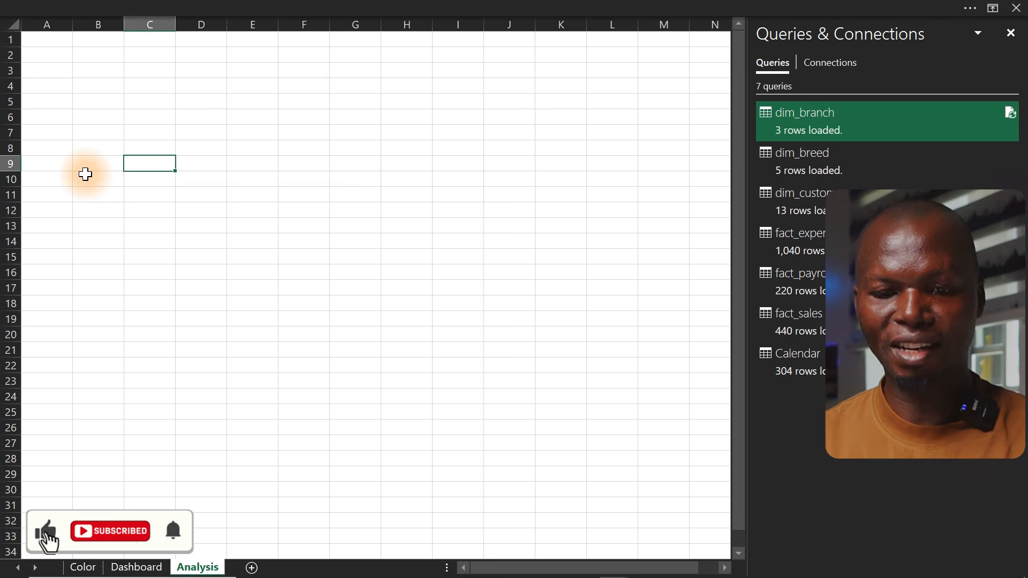
Create a new blank query from other data sources
left_click(140, 7)
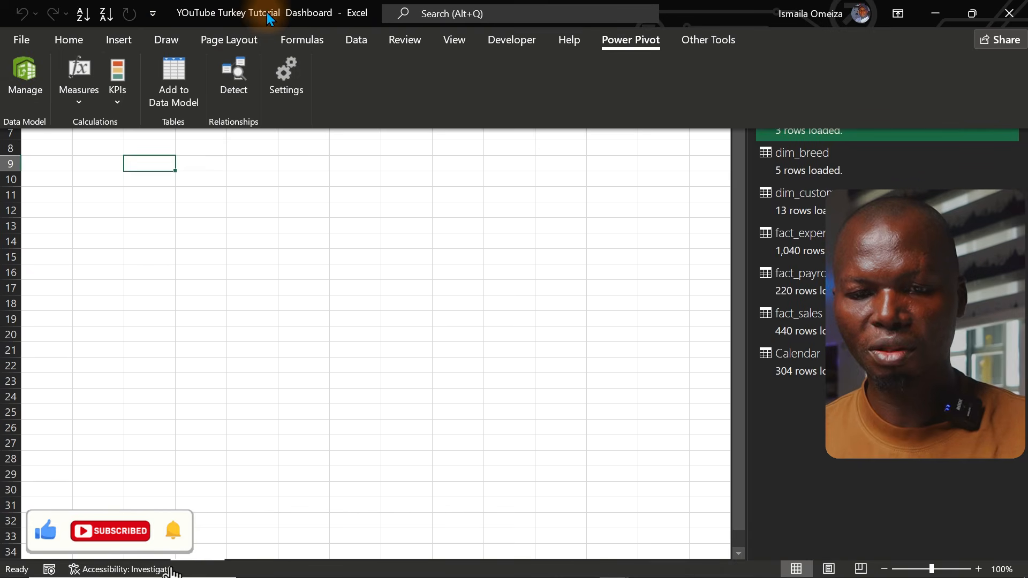
left_click(355, 40)
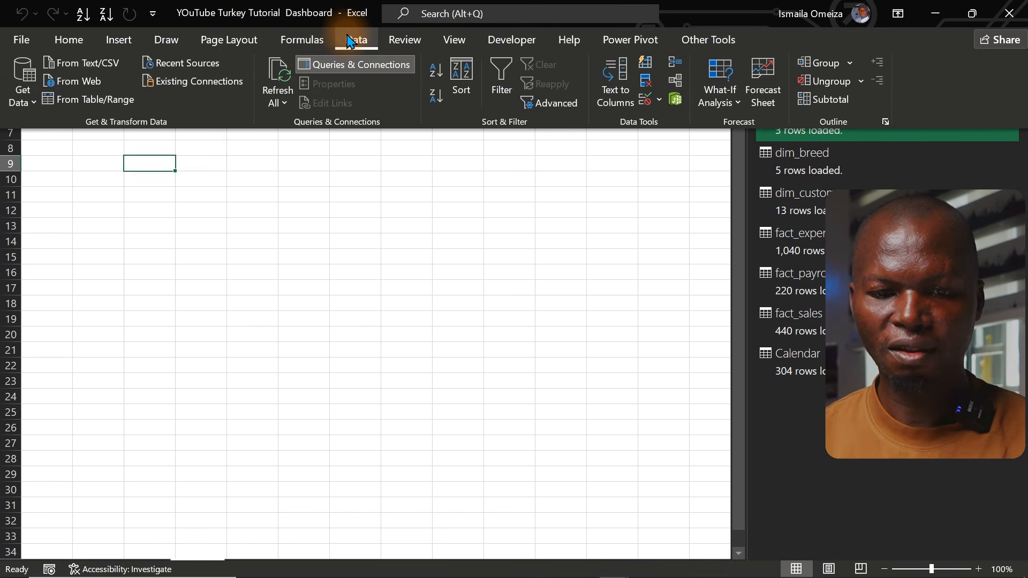
left_click(25, 101)
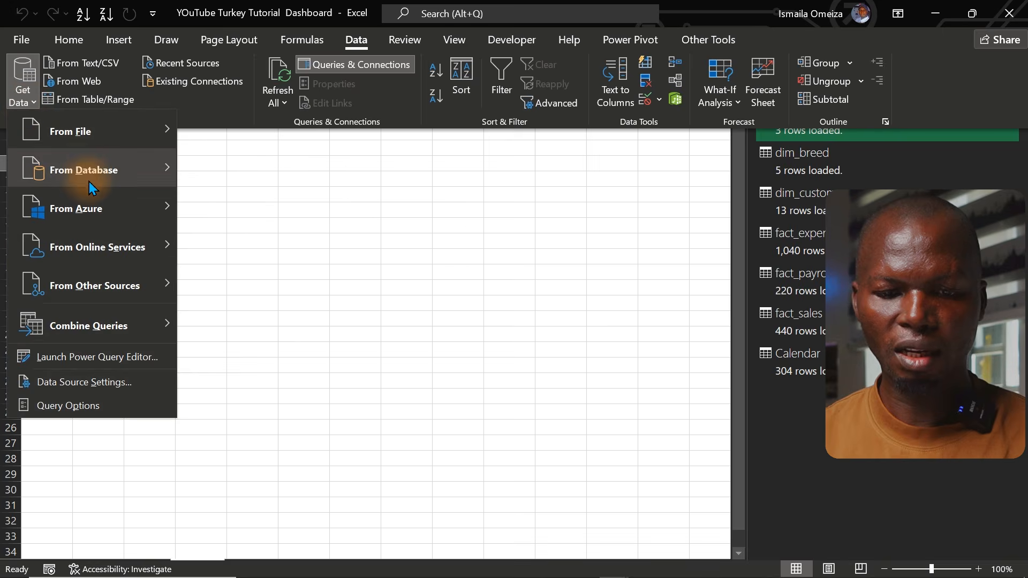
mouse_move(109, 177)
mouse_move(98, 199)
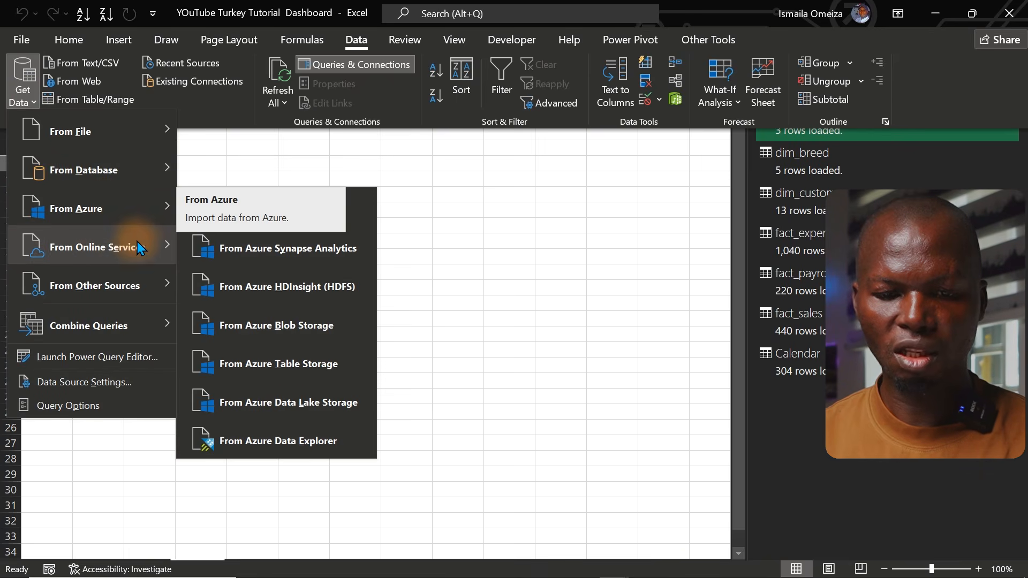
mouse_move(136, 244)
mouse_move(130, 284)
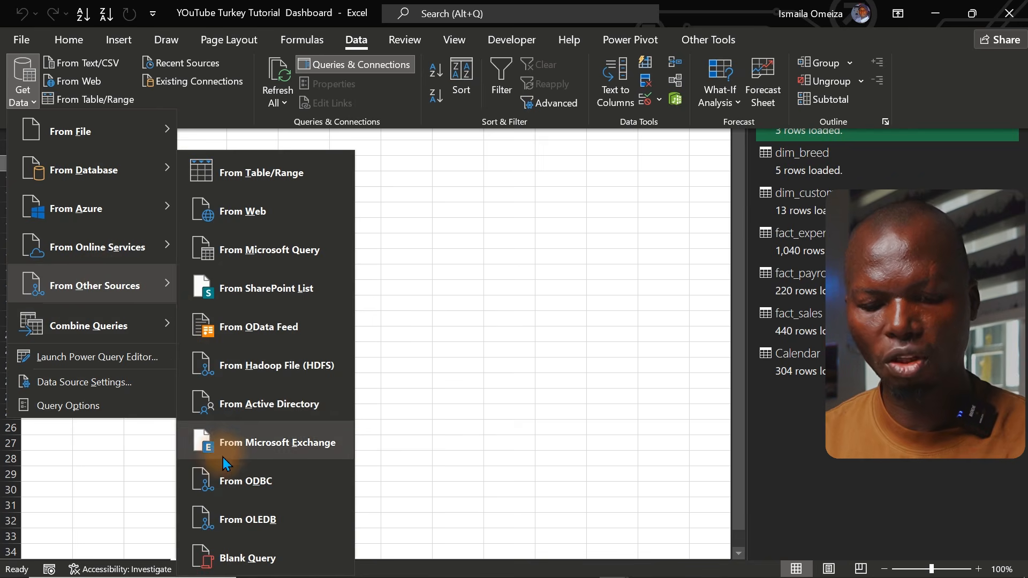
left_click(239, 558)
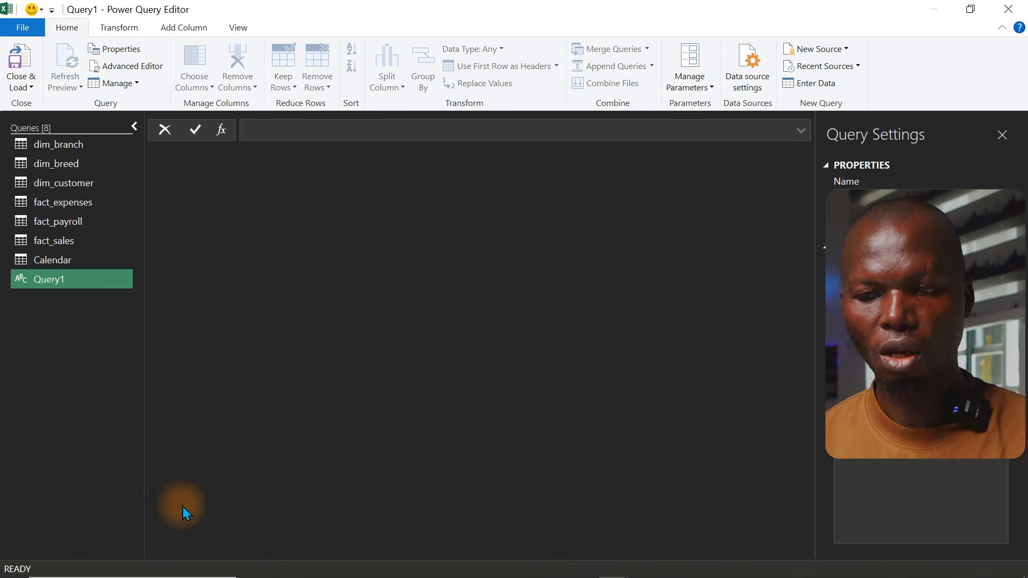
Rename the new query as DAX HOuse
left_click(46, 279)
left_click(45, 278)
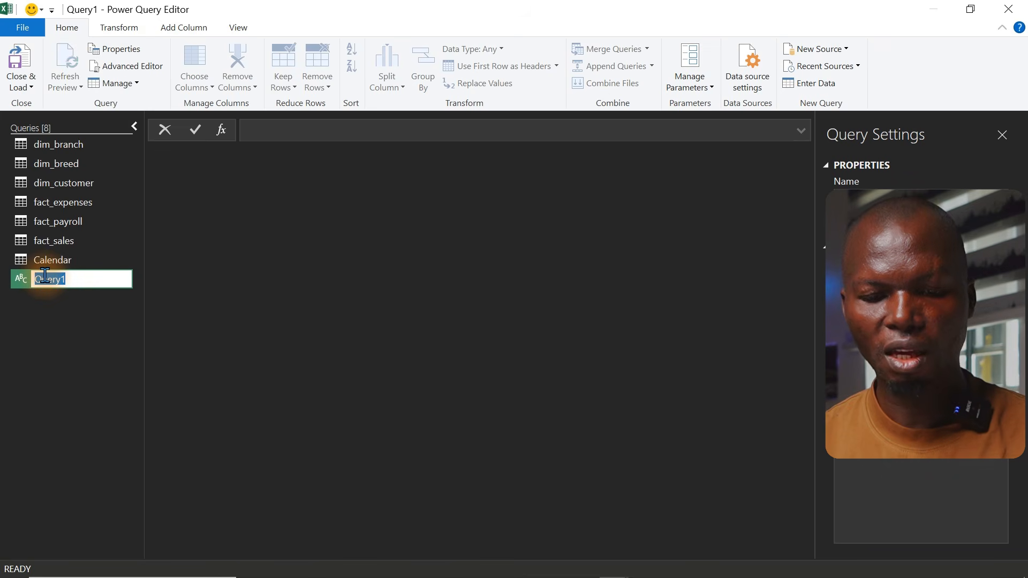
type("DAX HOuse")
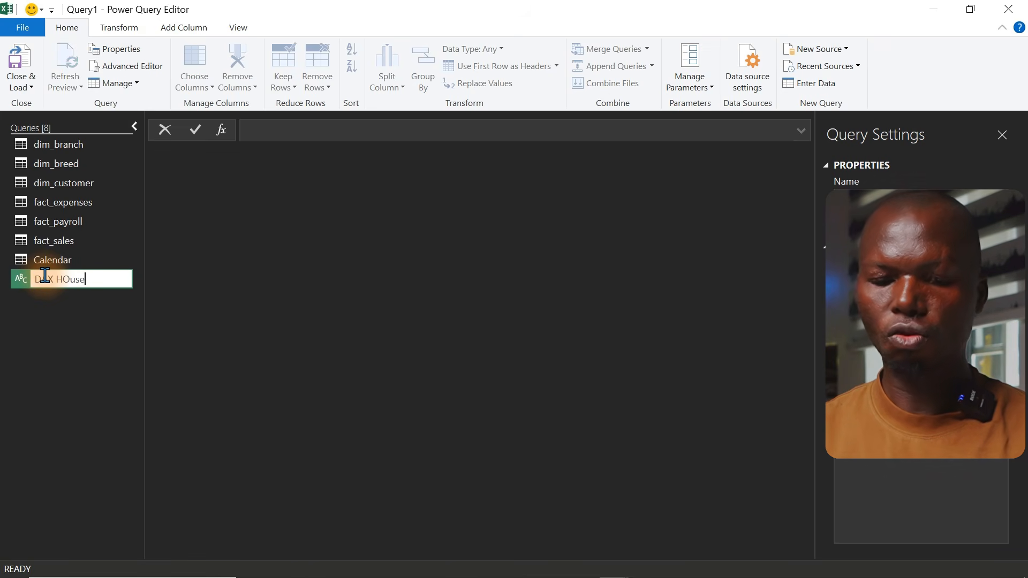
key("Return")
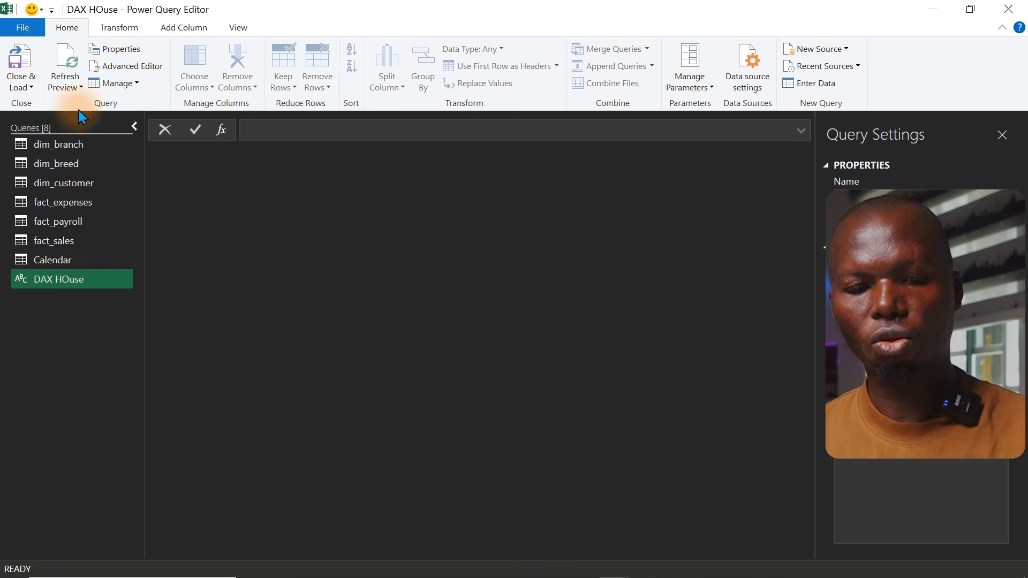
Close and load DAX HOuse as a connection only, adding it to the Data Model
left_click(21, 85)
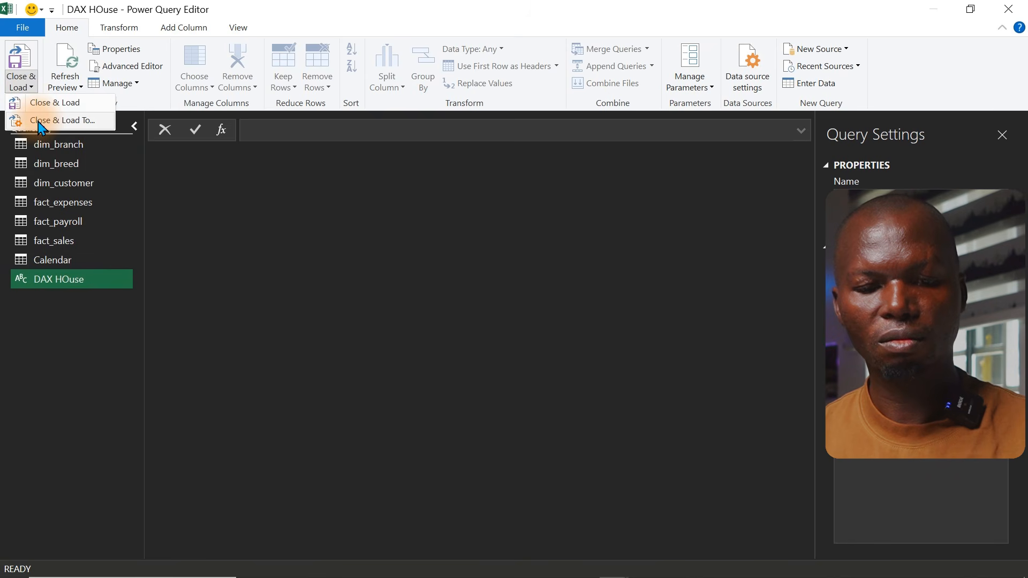
left_click(37, 121)
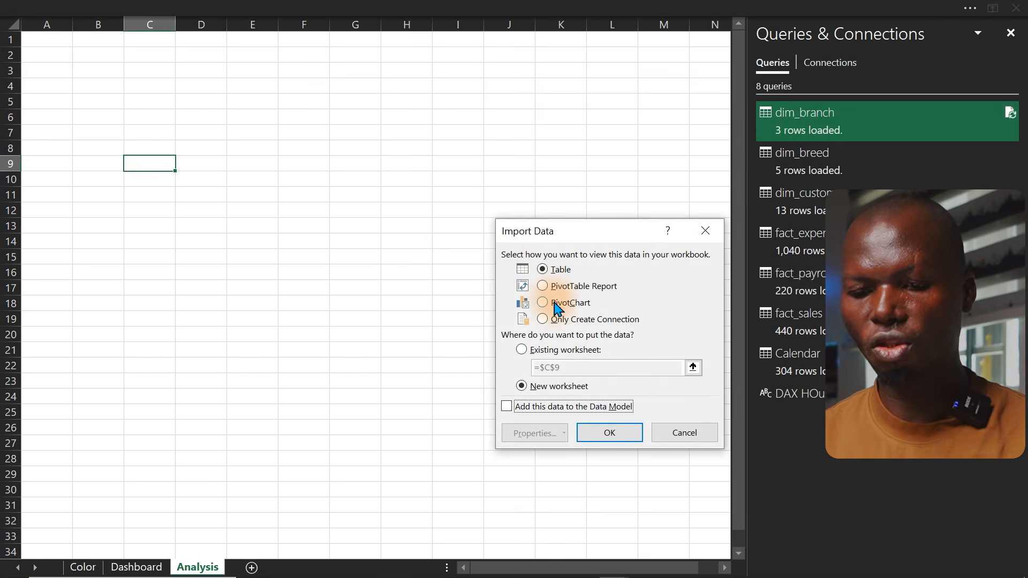
left_click(556, 320)
left_click(507, 406)
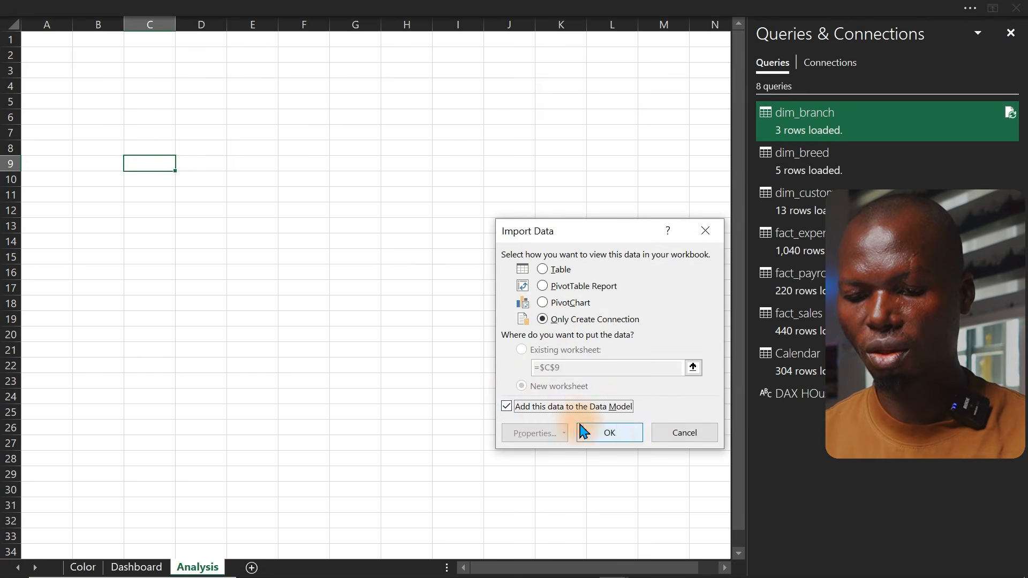
left_click(613, 434)
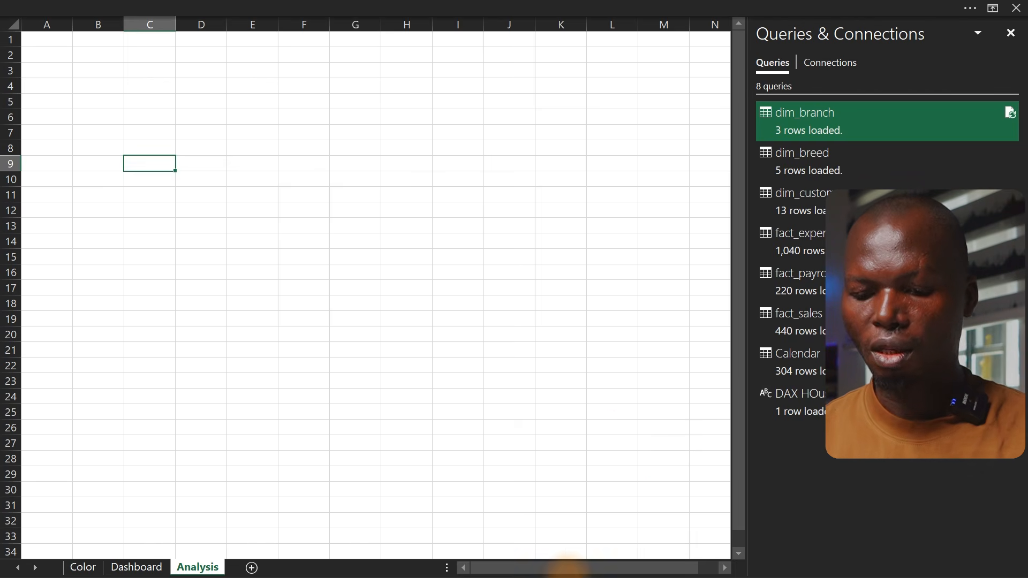
Copy the KPI label list from Notepad and paste it into cell B8 of the Analysis sheet
key("super")
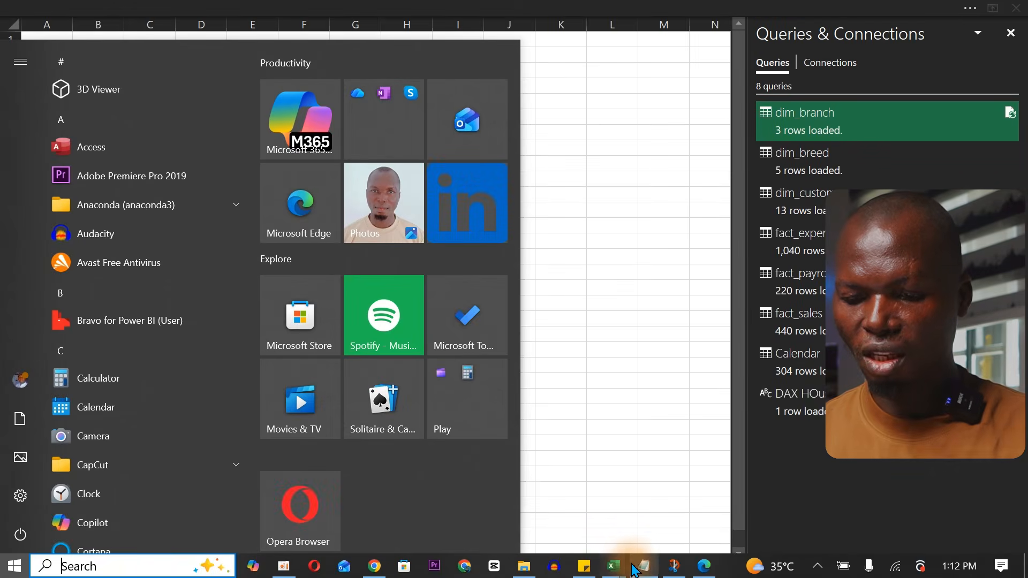
left_click(644, 566)
left_click_drag(343, 338, 91, 133)
key("ctrl+c")
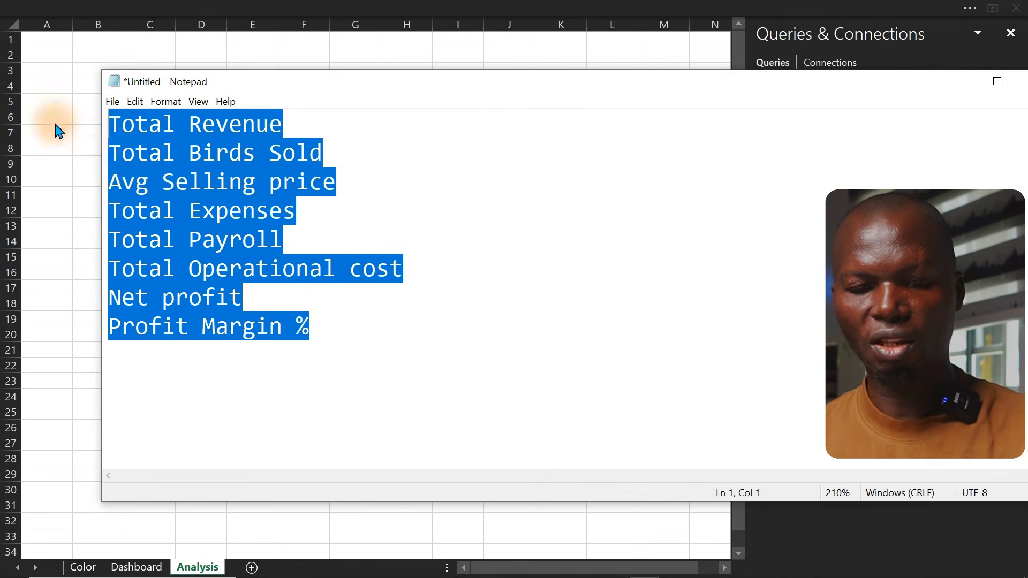
key("alt+Tab")
left_click(103, 126)
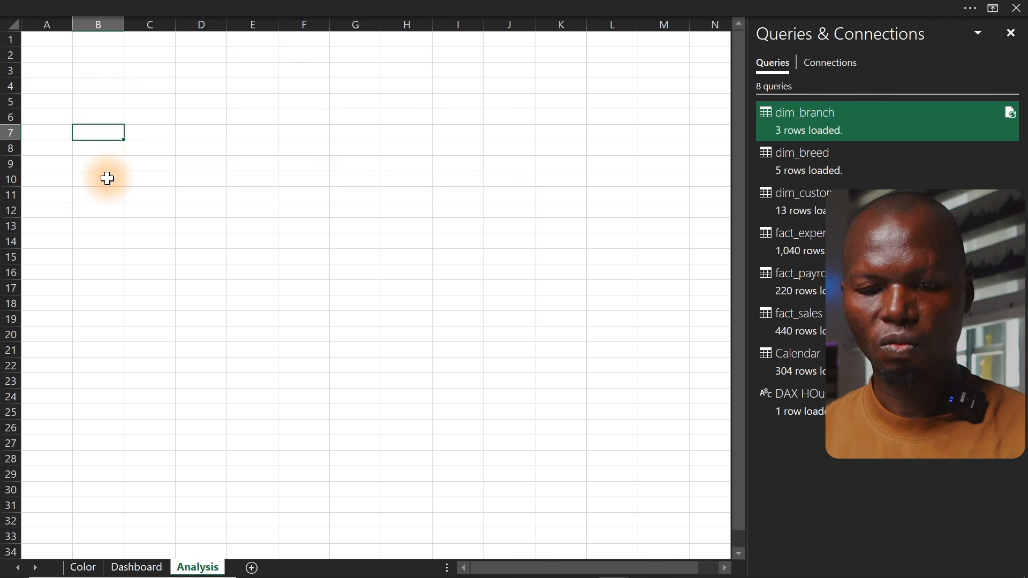
left_click(107, 194)
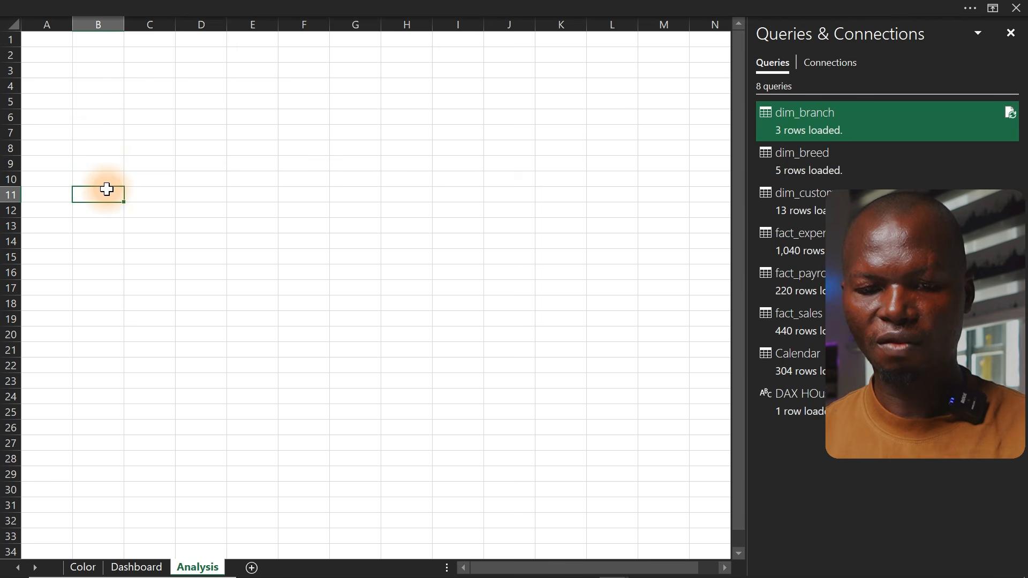
left_click(107, 148)
key("ctrl+v")
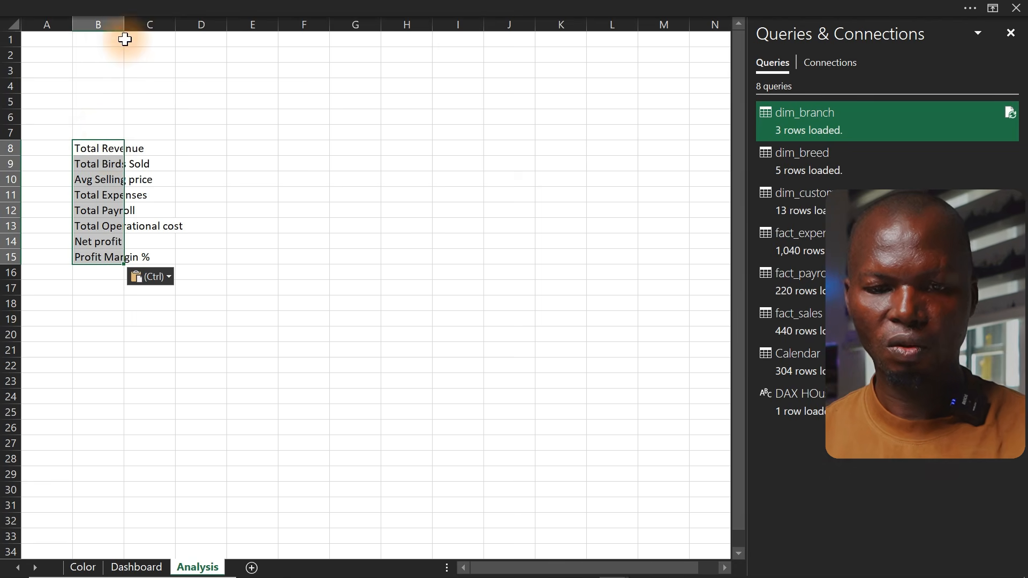
Autofit column B's width to fit the pasted KPI labels
left_click_drag(119, 24, 119, 25)
double_click(118, 25)
left_click(104, 7)
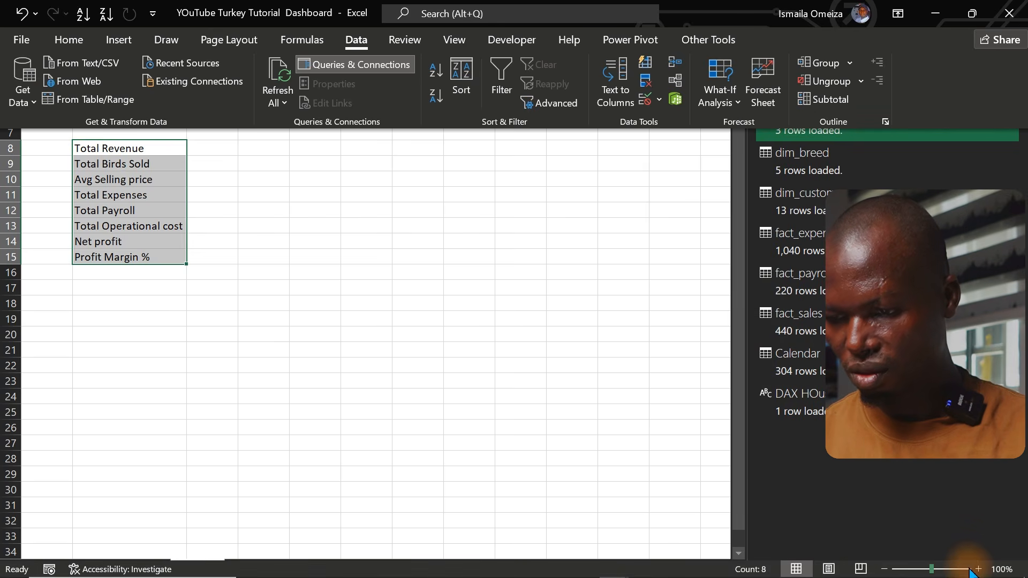
left_click(980, 569)
left_click(980, 569)
left_click(980, 570)
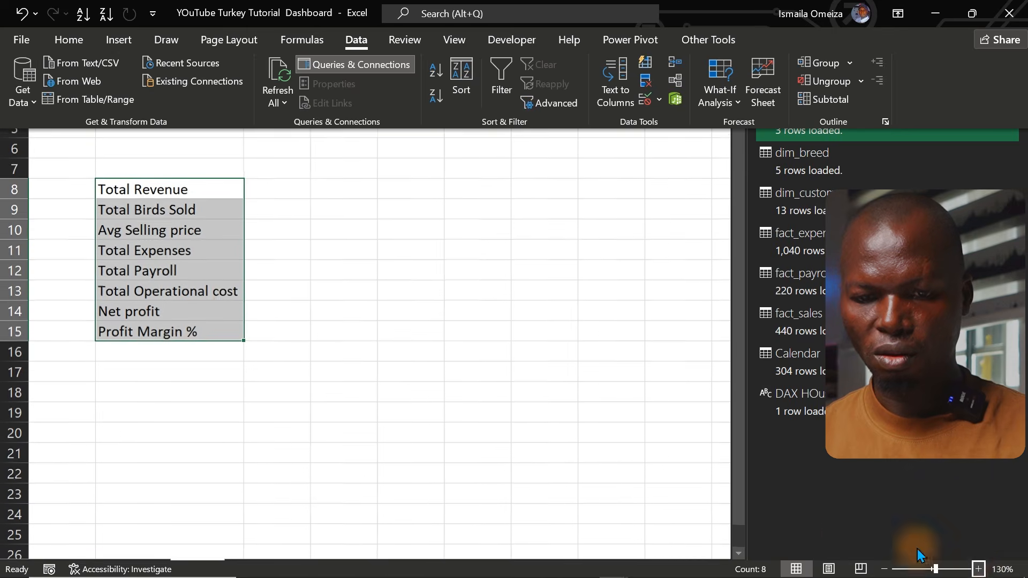
left_click(556, 423)
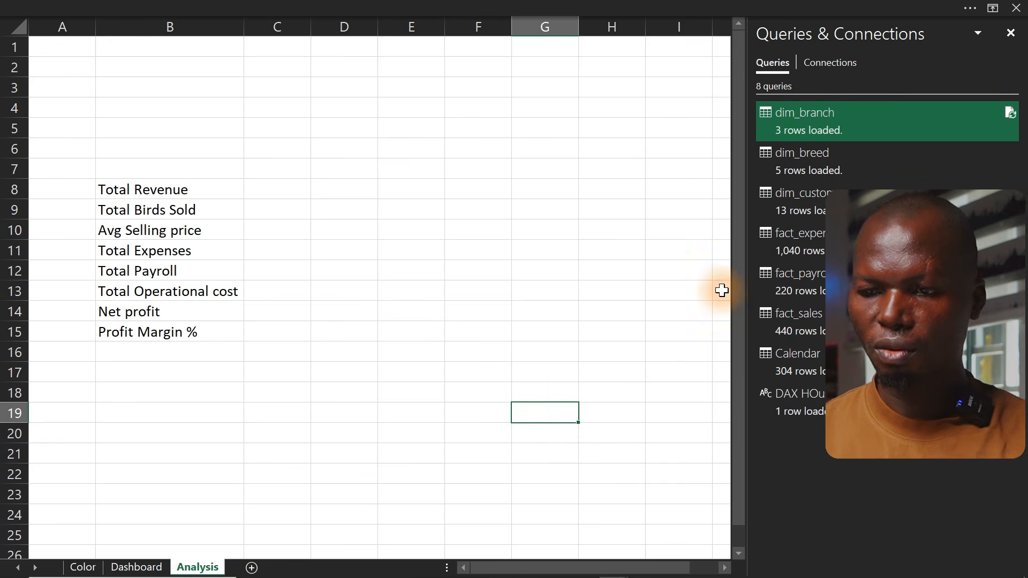
Close the Queries & Connections pane
left_click(1011, 33)
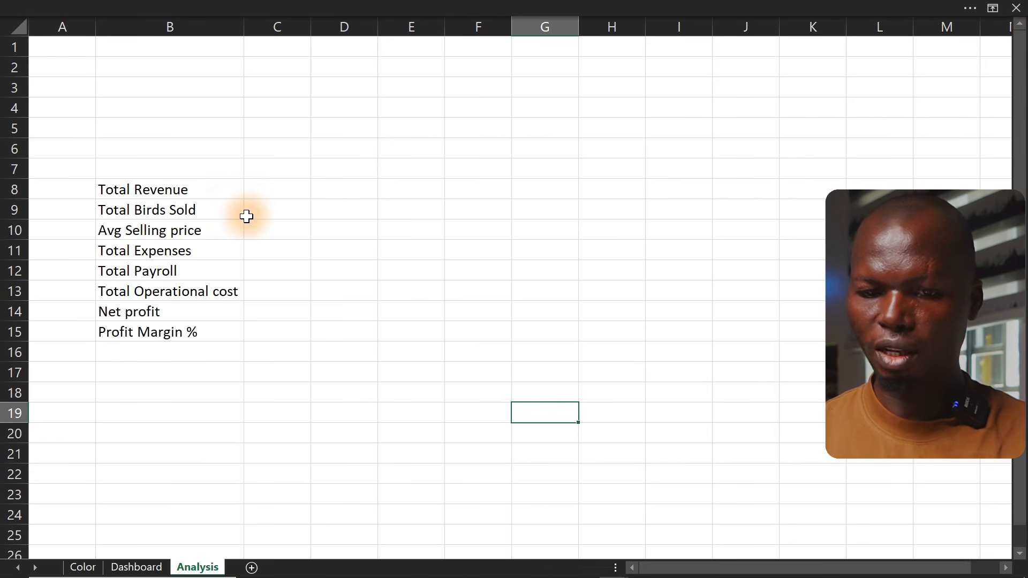
left_click(164, 190)
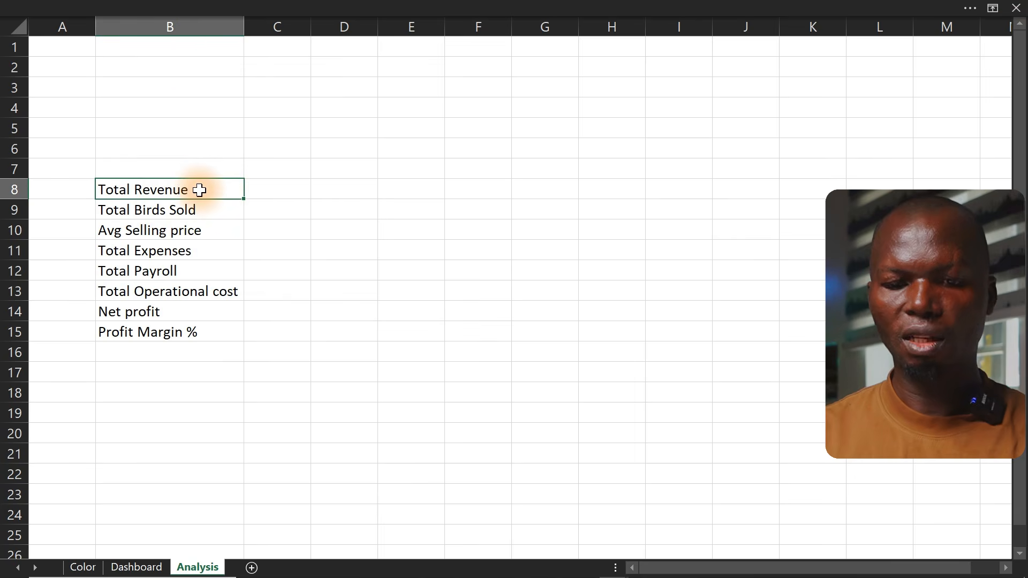
left_click_drag(199, 190, 36, 190)
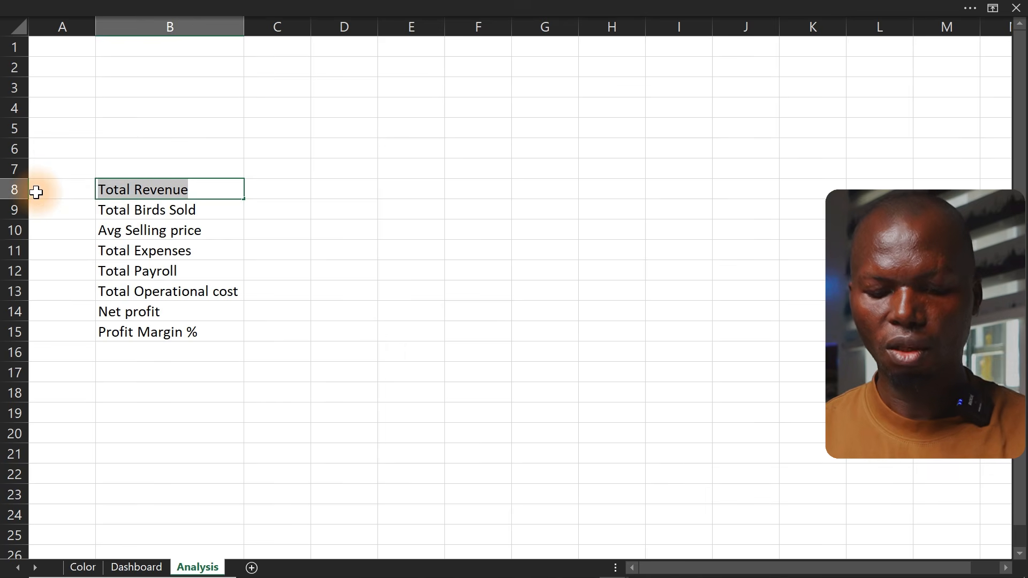
key("Escape")
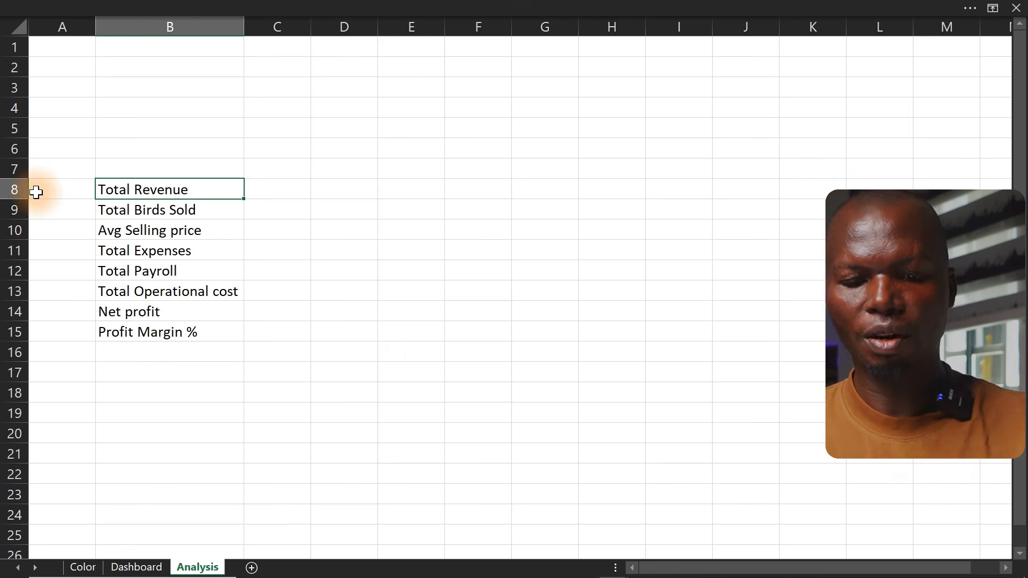
left_click(36, 193)
left_click(199, 246)
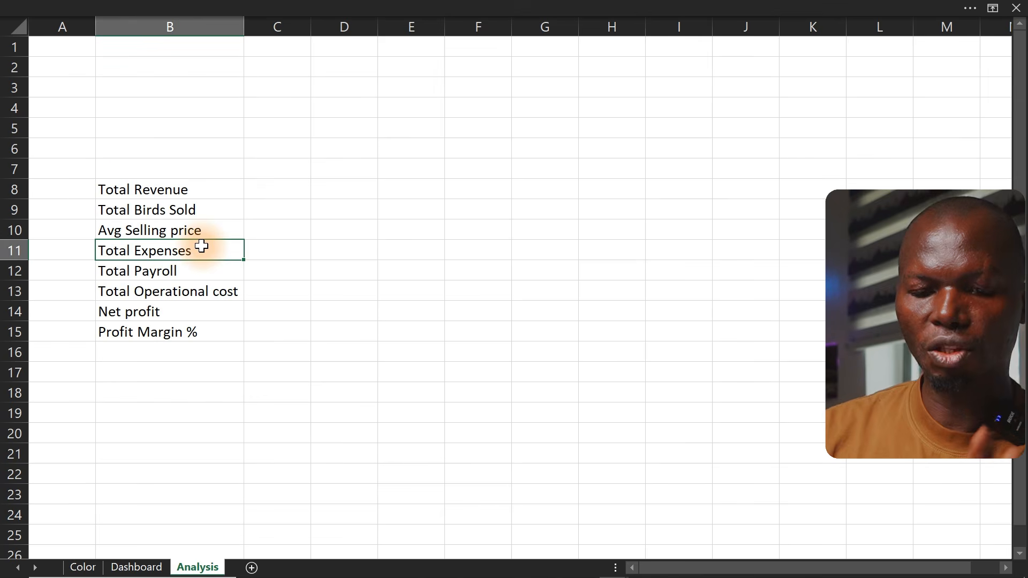
Insert a PivotTable from the Data Model on the existing Analysis sheet at cell E7
left_click(374, 5)
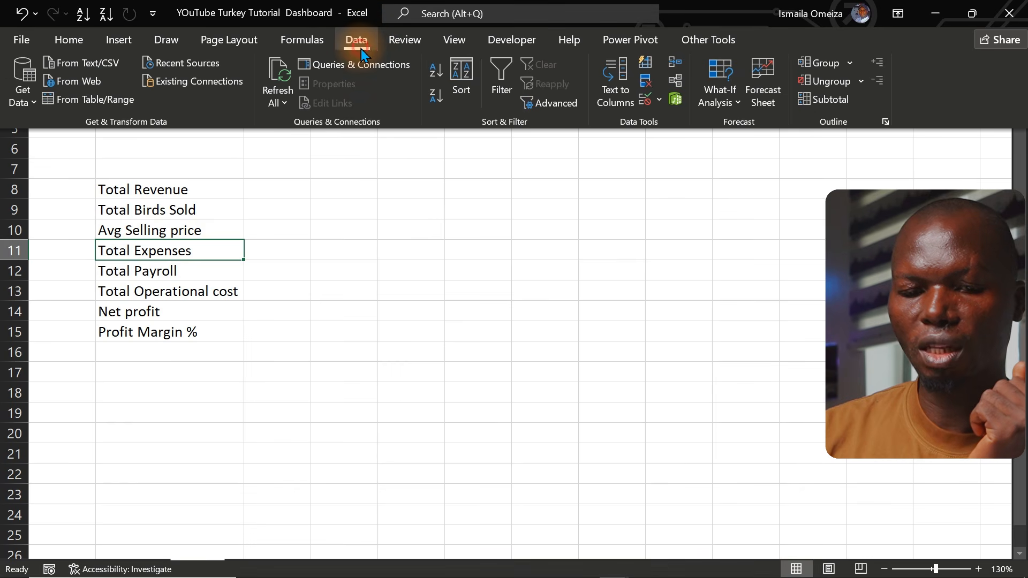
left_click(130, 46)
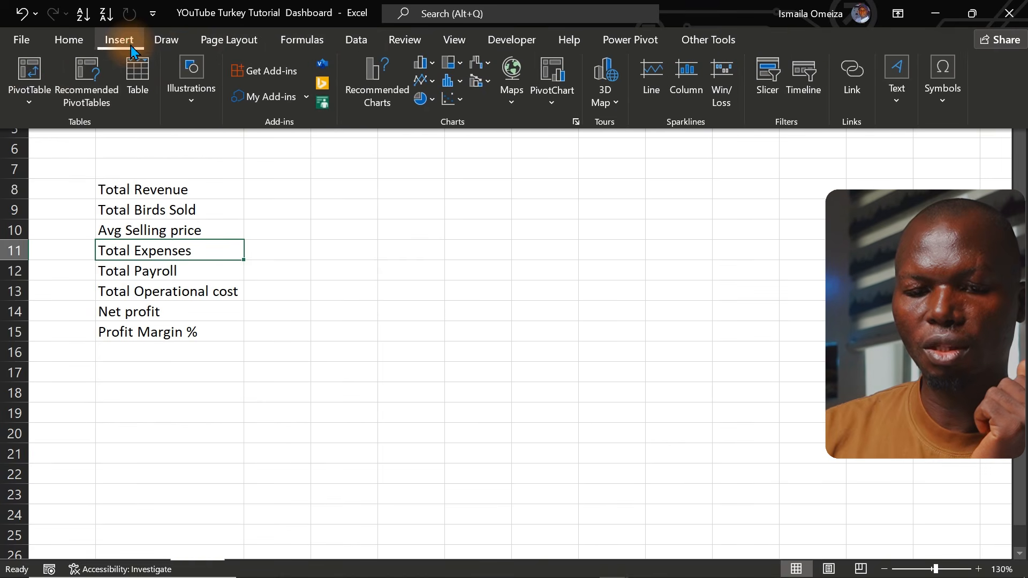
left_click(29, 106)
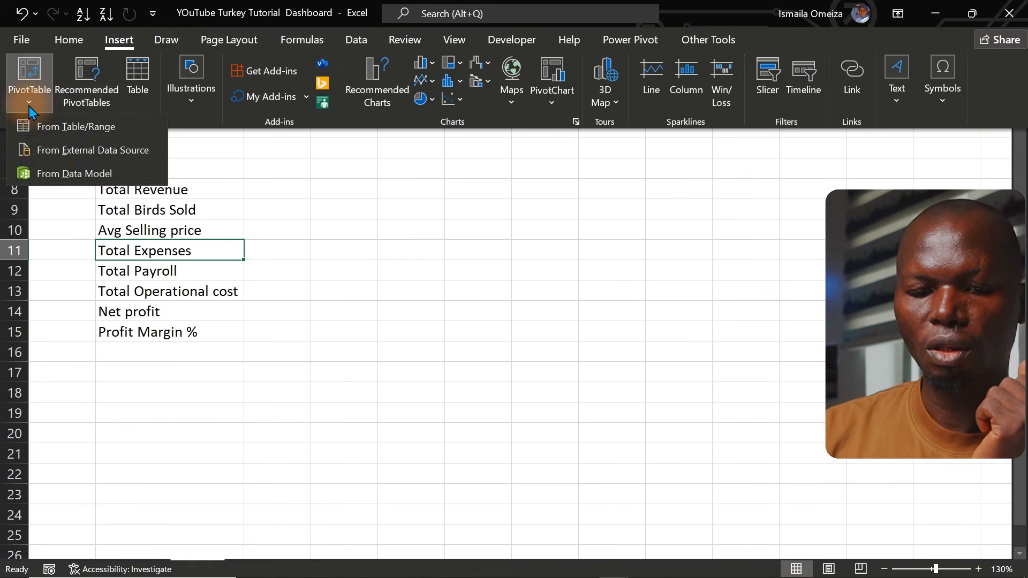
left_click(69, 176)
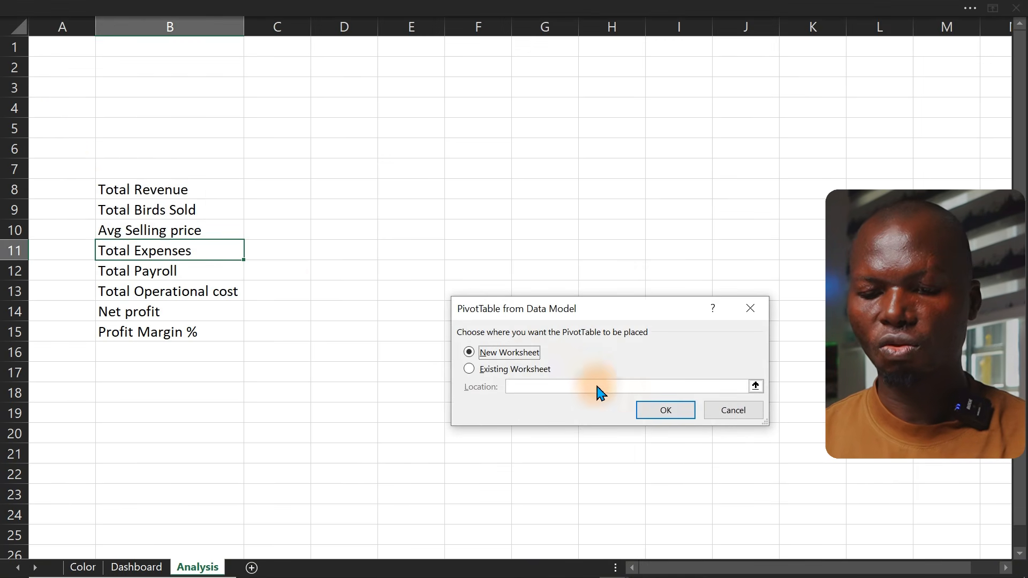
left_click(513, 369)
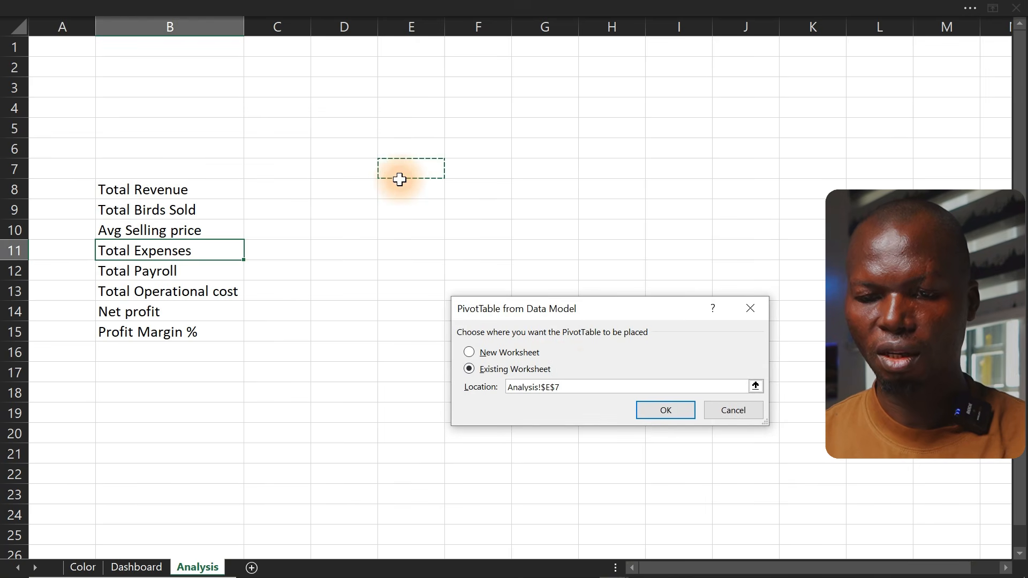
left_click(653, 408)
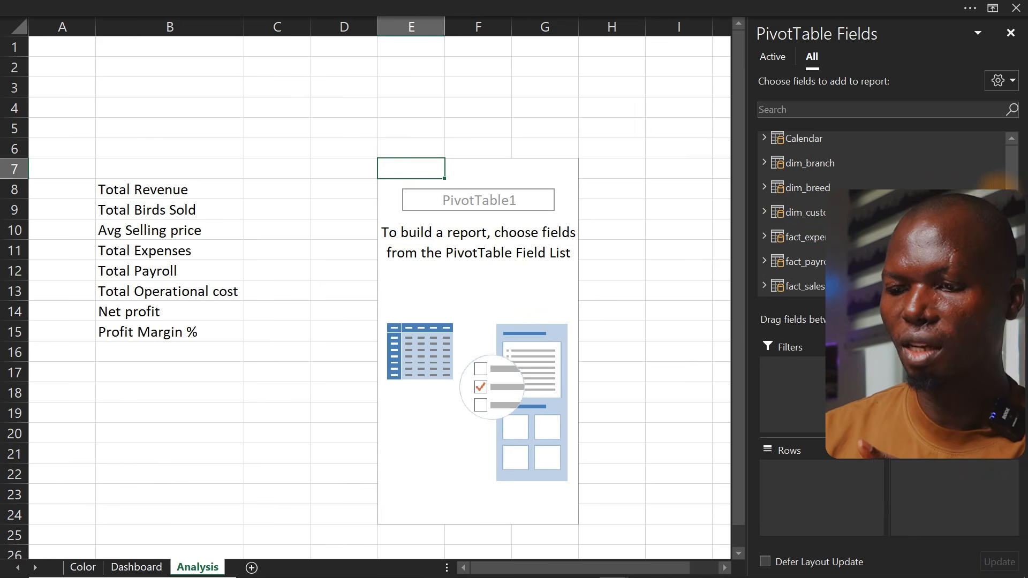
Expand the DAX HOuse table in the PivotTable field list to inspect its fields
scroll(856, 241, "down", 1)
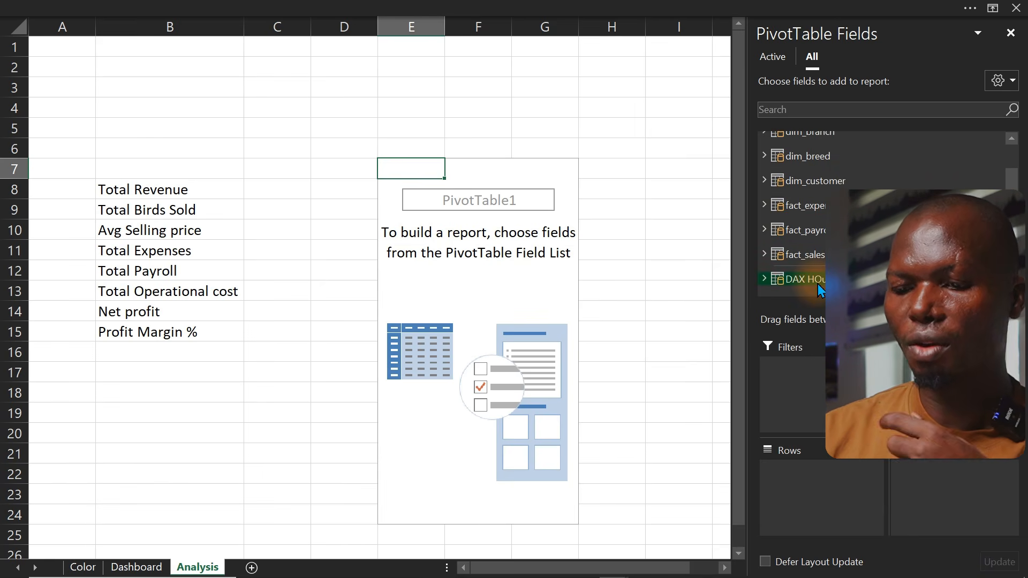
left_click(763, 279)
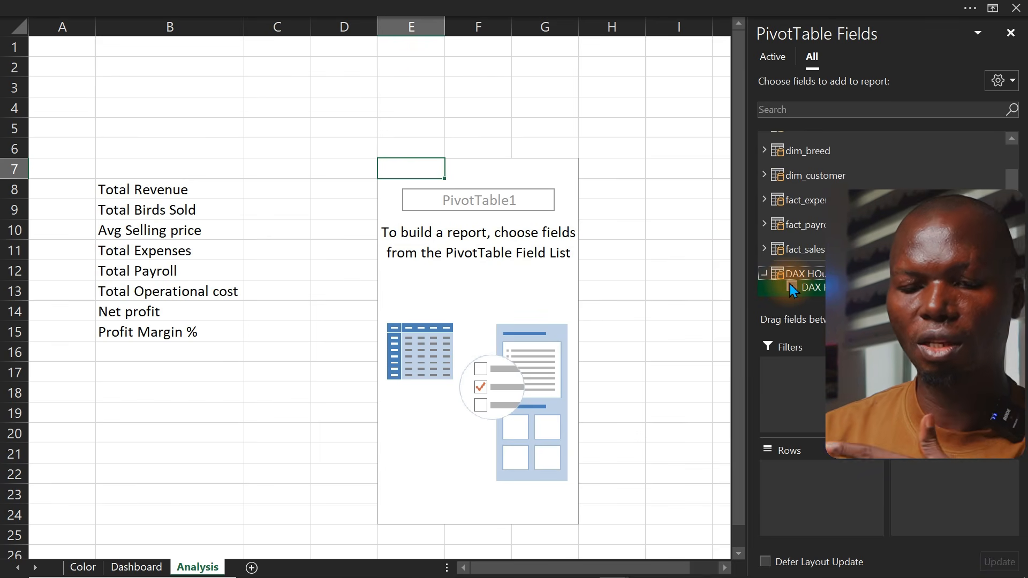
left_click(469, 217)
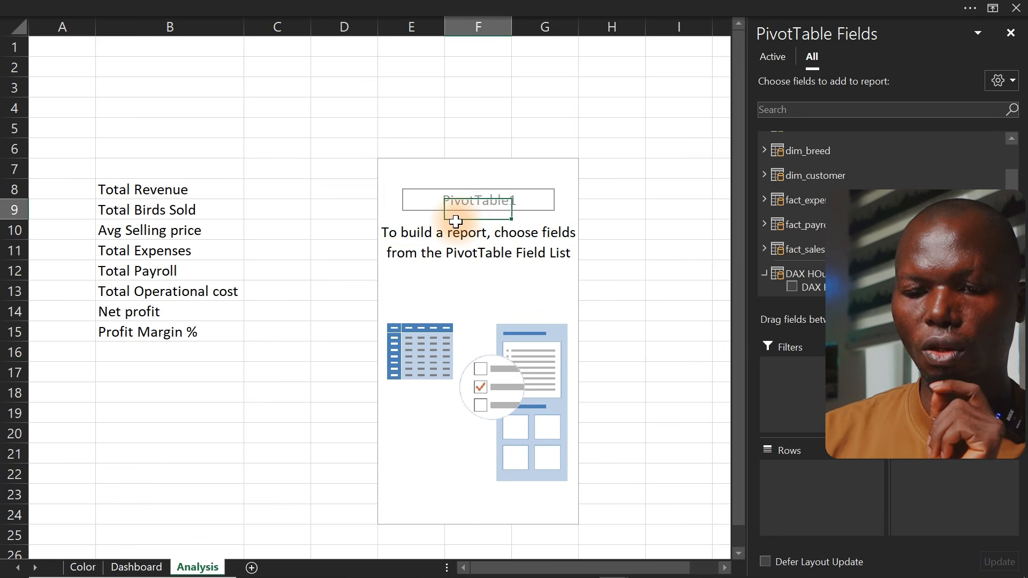
Create a new measure named Total Revenue with the formula =SUM(fact_sales[SalesAmount])
left_click(280, 7)
left_click(617, 37)
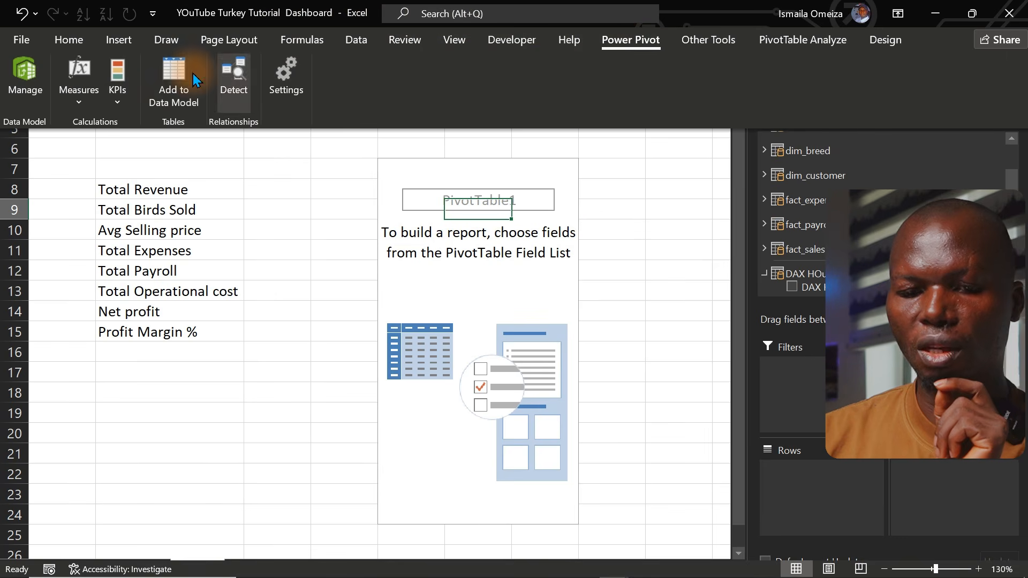
left_click(78, 103)
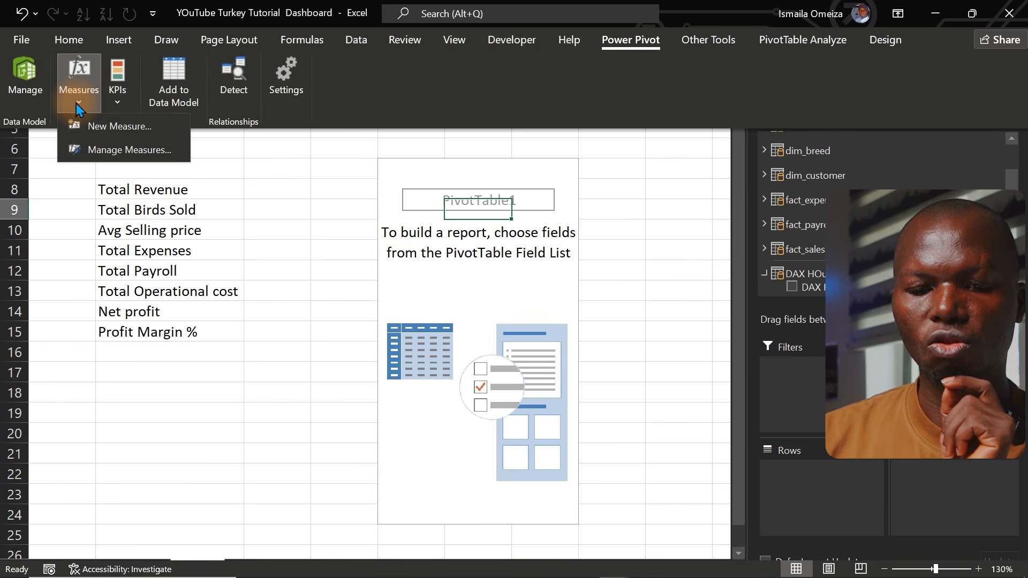
left_click(103, 129)
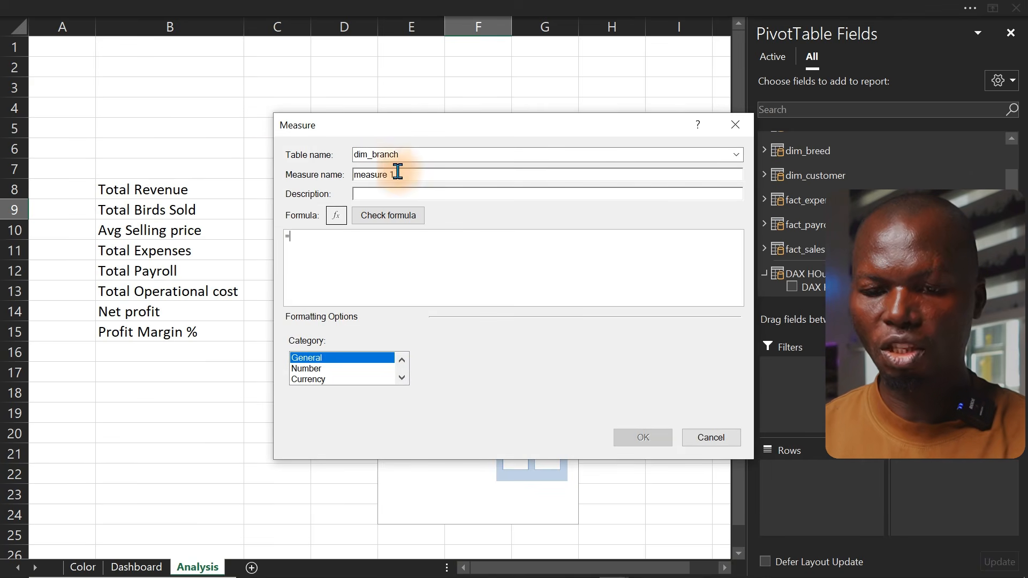
left_click_drag(409, 169, 316, 185)
type("Total Revenue")
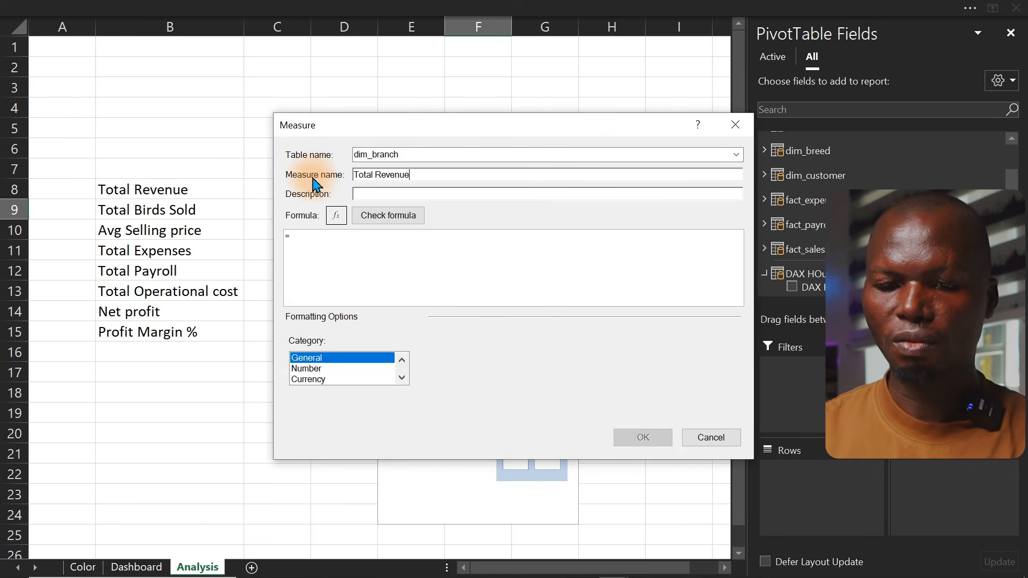
left_click(349, 249)
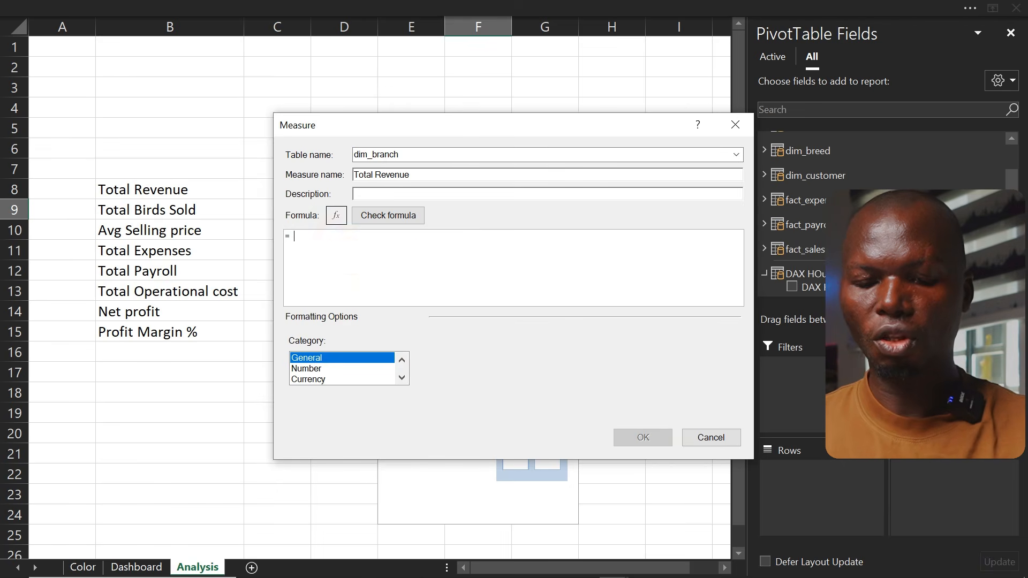
type("SUM(")
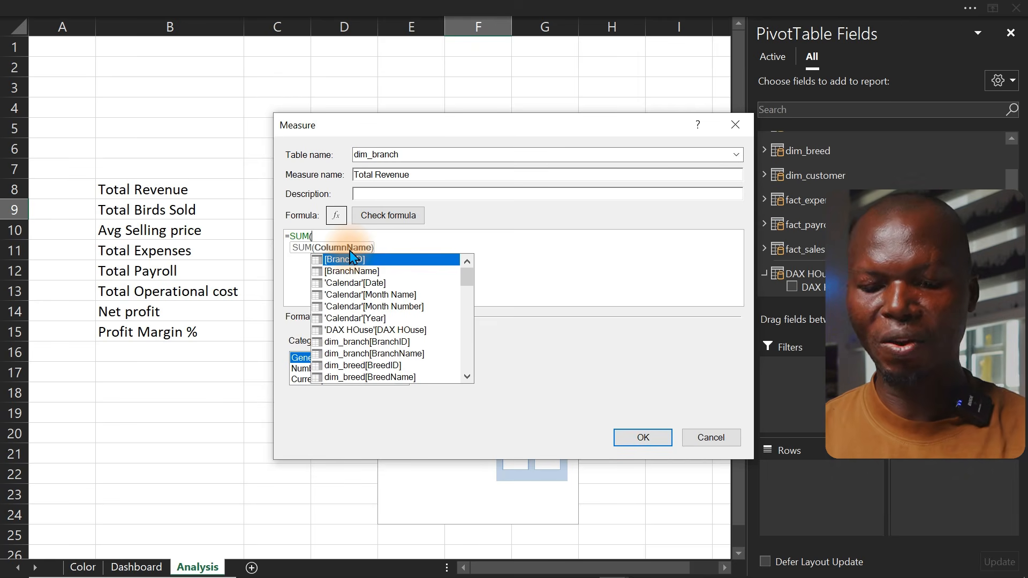
type("sam")
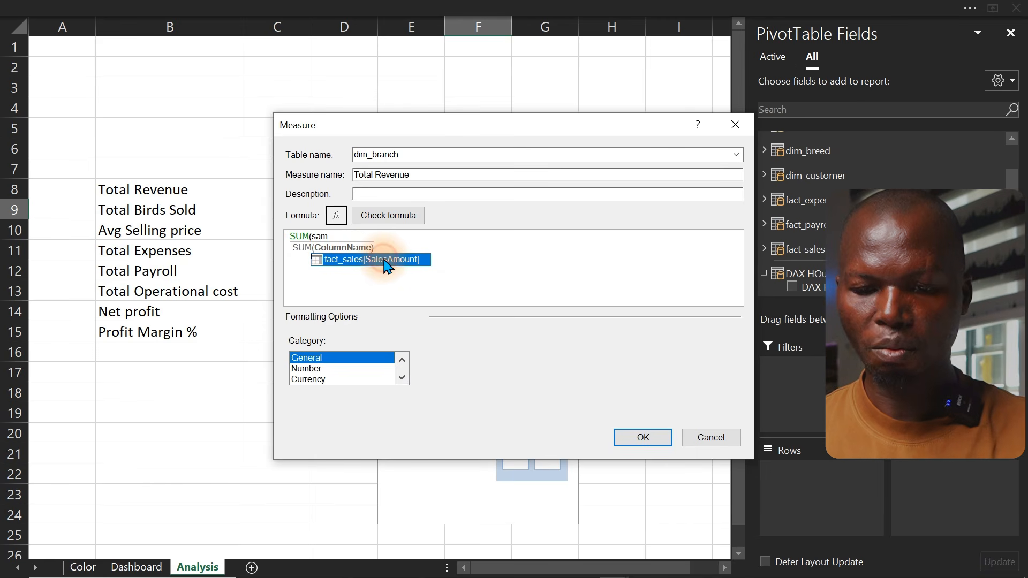
double_click(385, 261)
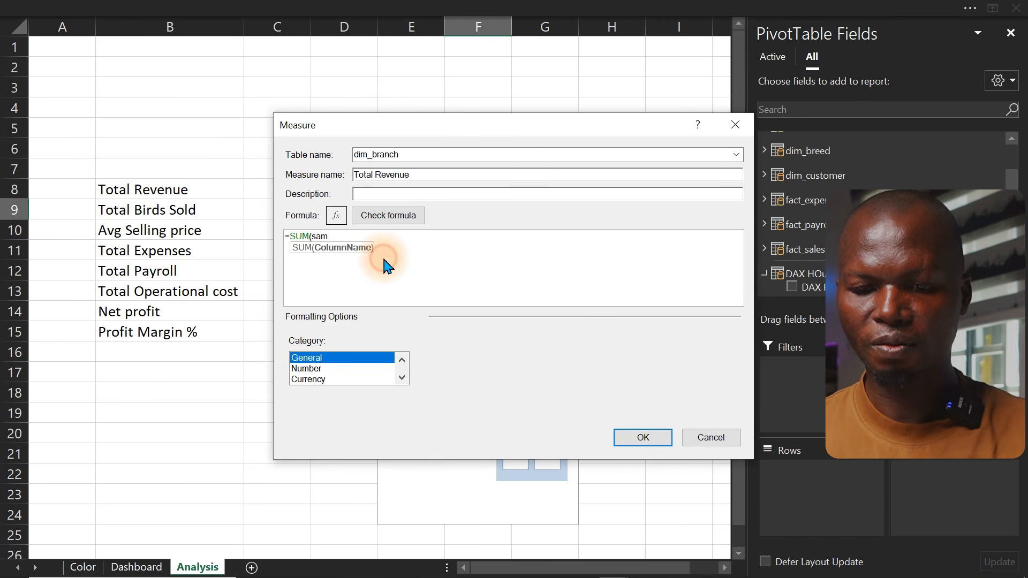
type(")")
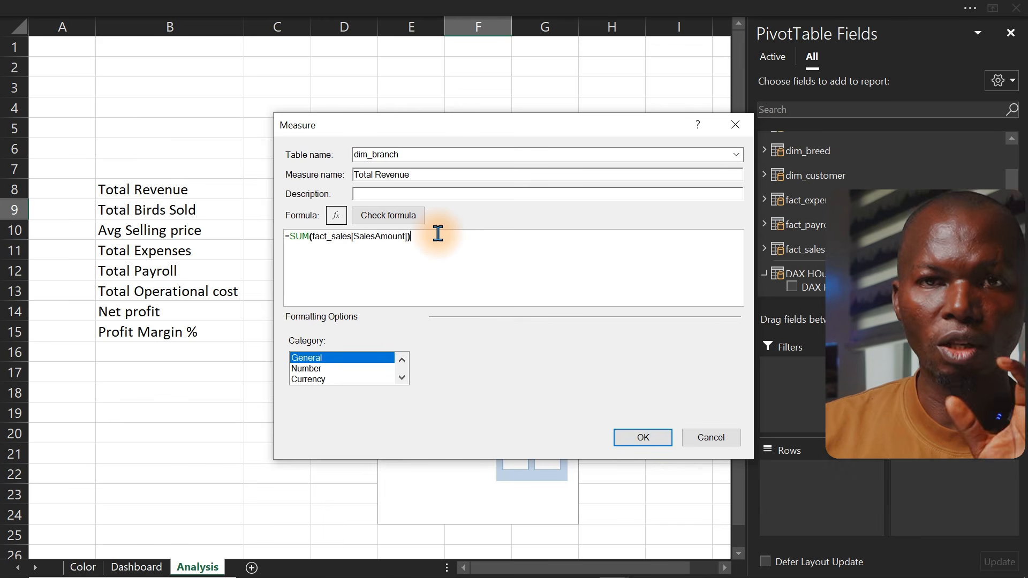
Check the formula, format it as Currency with the ₦ Edo (Nigeria) symbol and zero decimal places, and save it
left_click(402, 219)
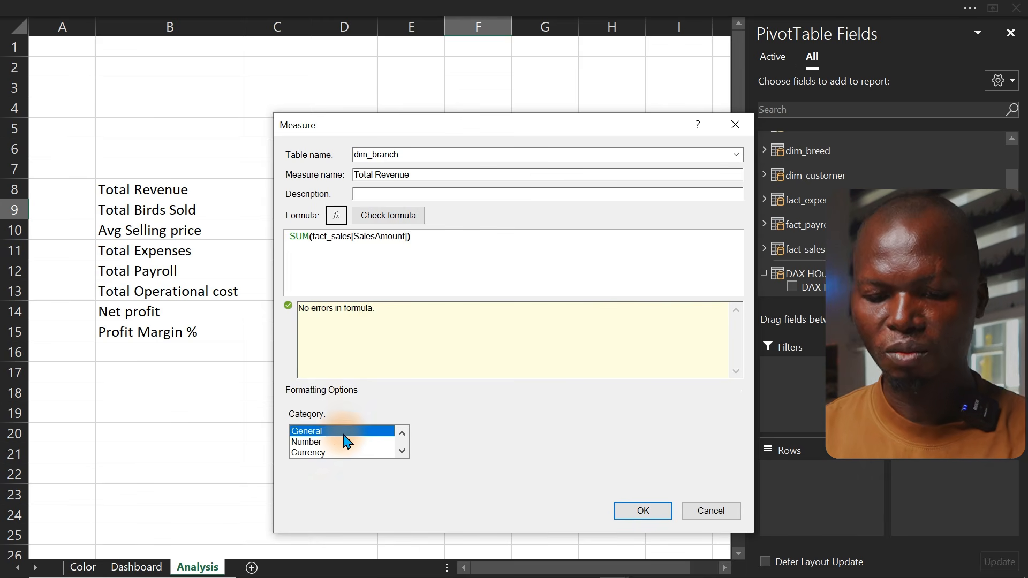
left_click(321, 453)
left_click(557, 435)
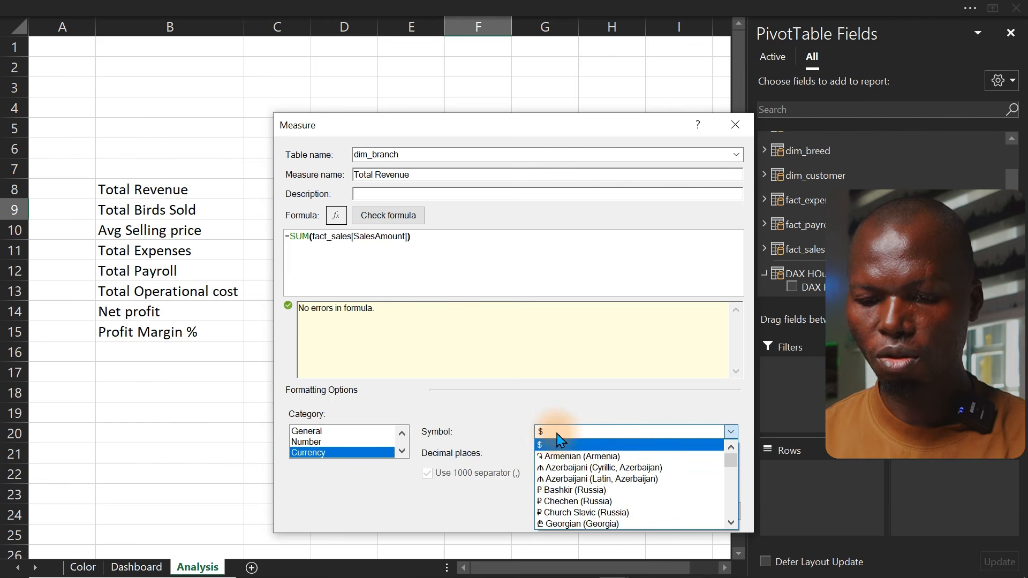
left_click_drag(732, 462, 637, 495)
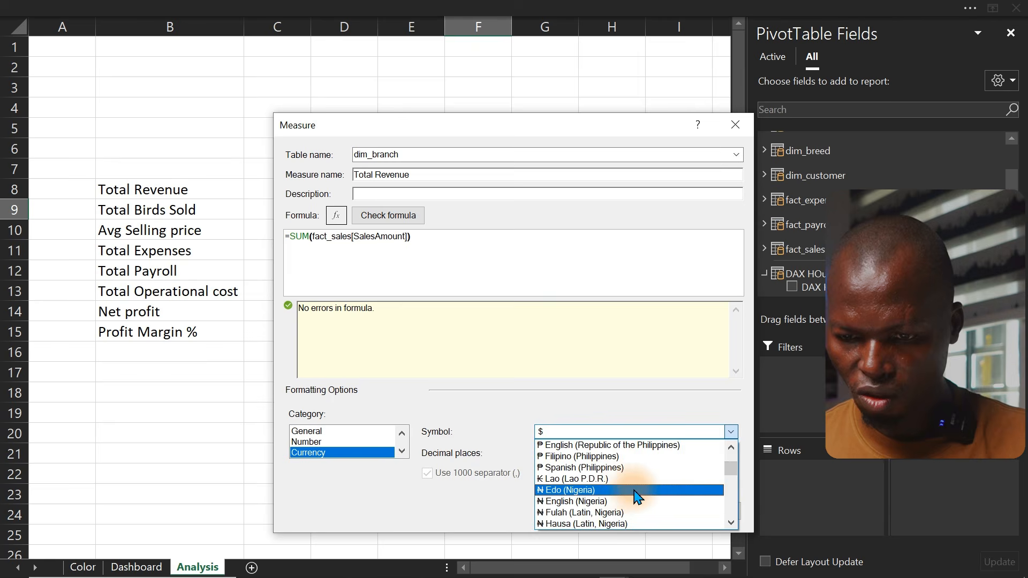
left_click(616, 489)
left_click(553, 456)
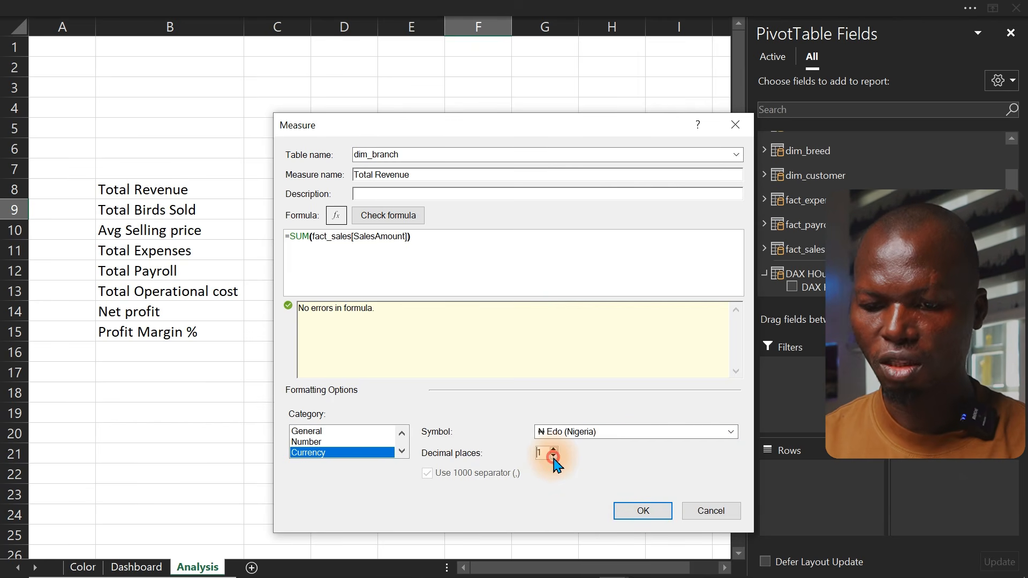
left_click(630, 510)
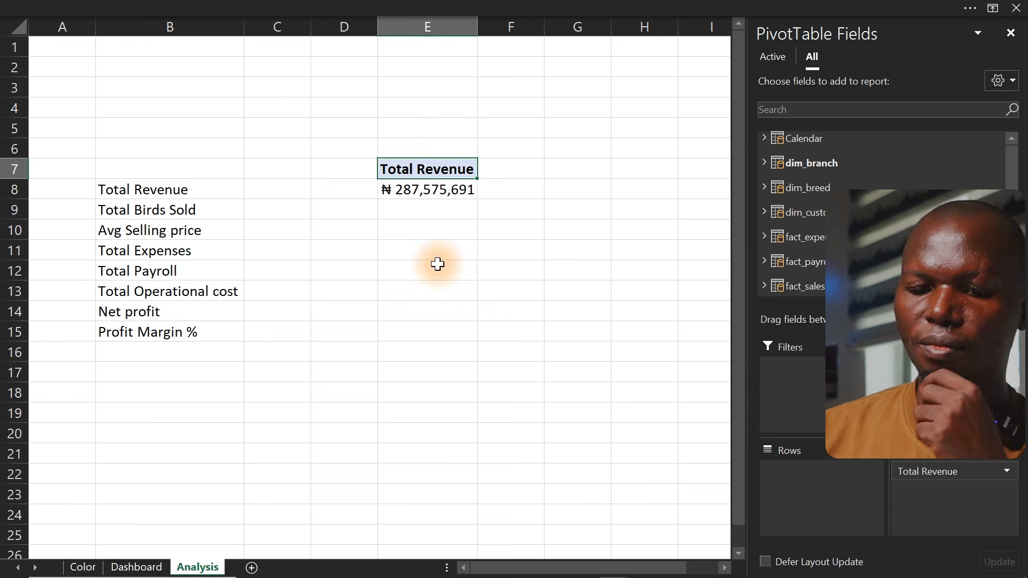
left_click(406, 198)
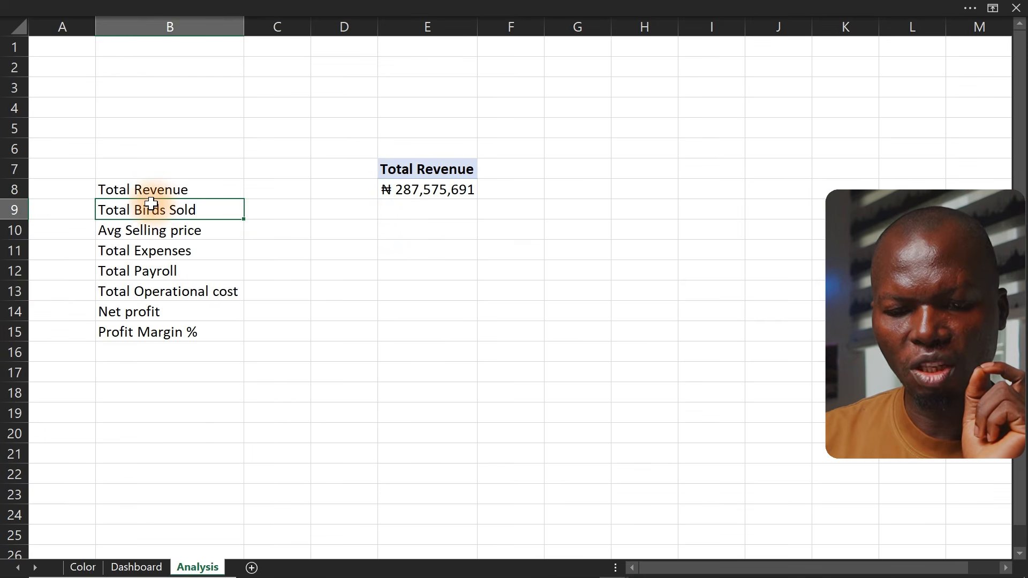
left_click(332, 8)
left_click(418, 229)
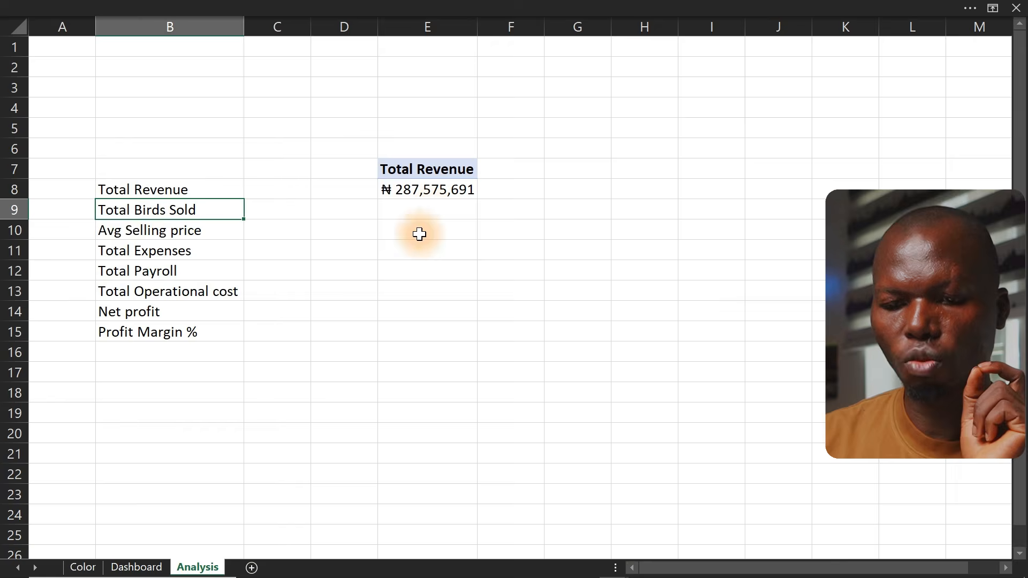
left_click(436, 192)
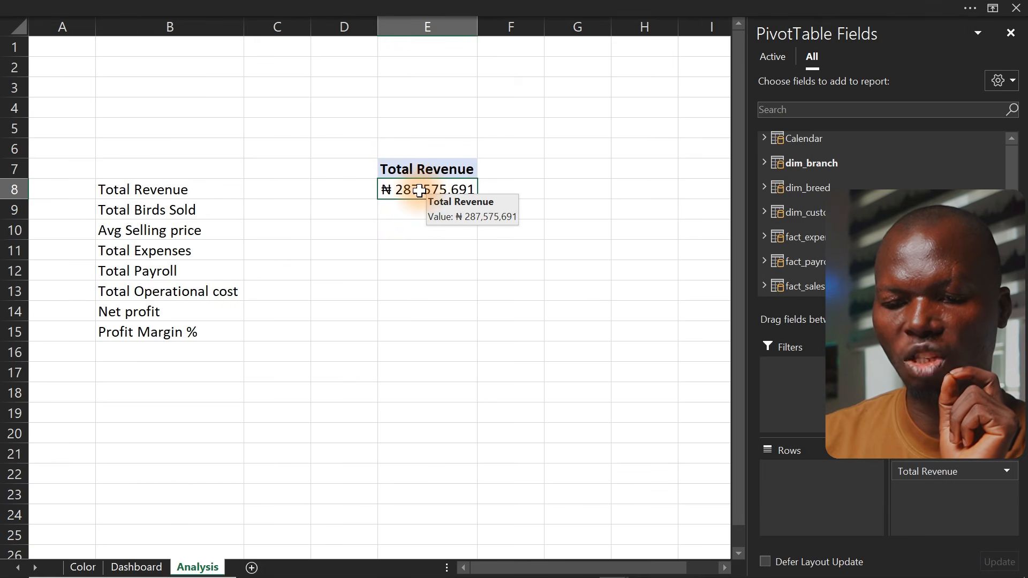
Create a new measure named Total Birds Sold with the formula =SUM(fact_sales[Quantity])
left_click(289, 7)
left_click(84, 95)
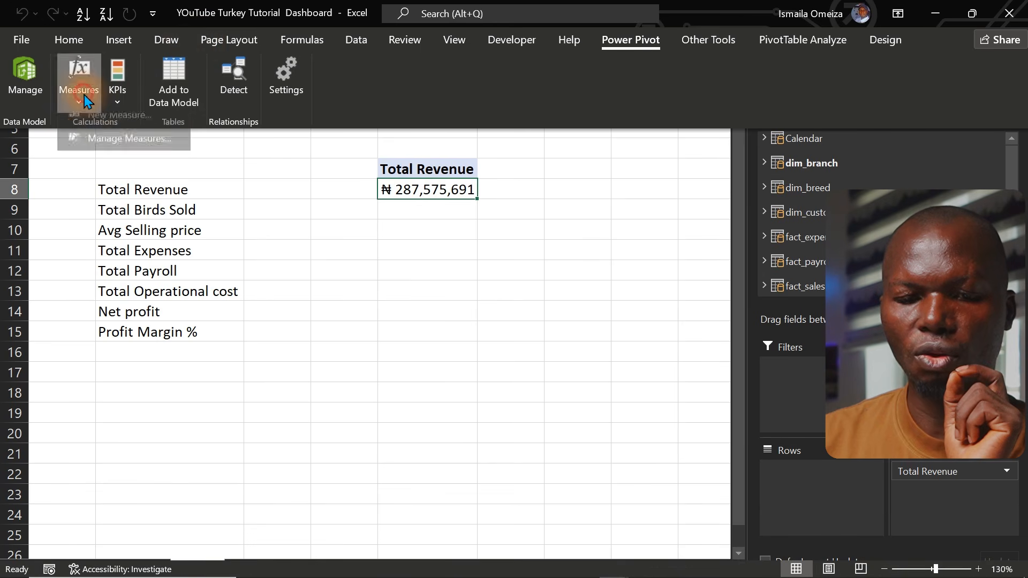
left_click(117, 123)
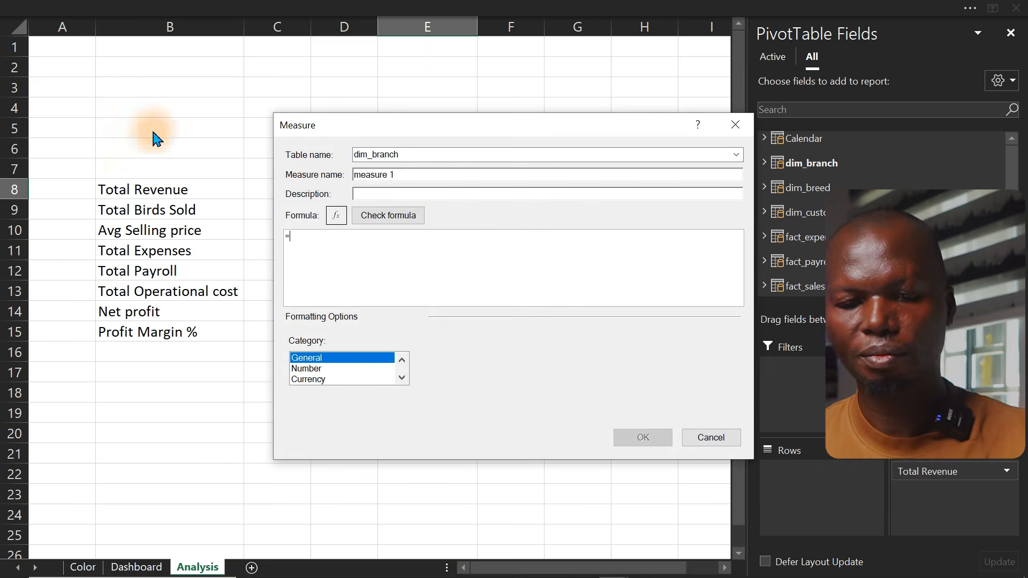
left_click_drag(429, 175, 314, 175)
type("Total Birds Sold")
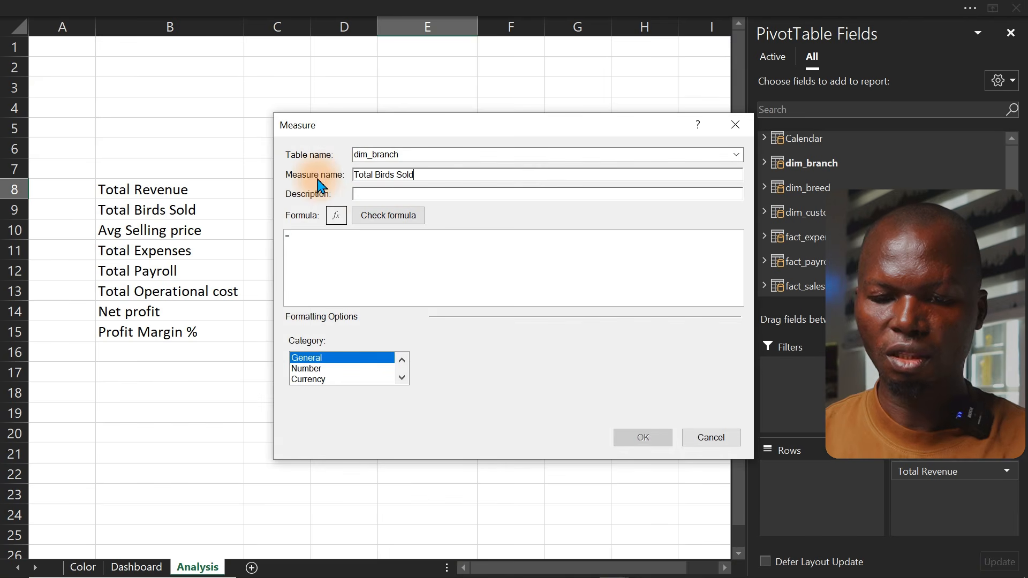
left_click(328, 235)
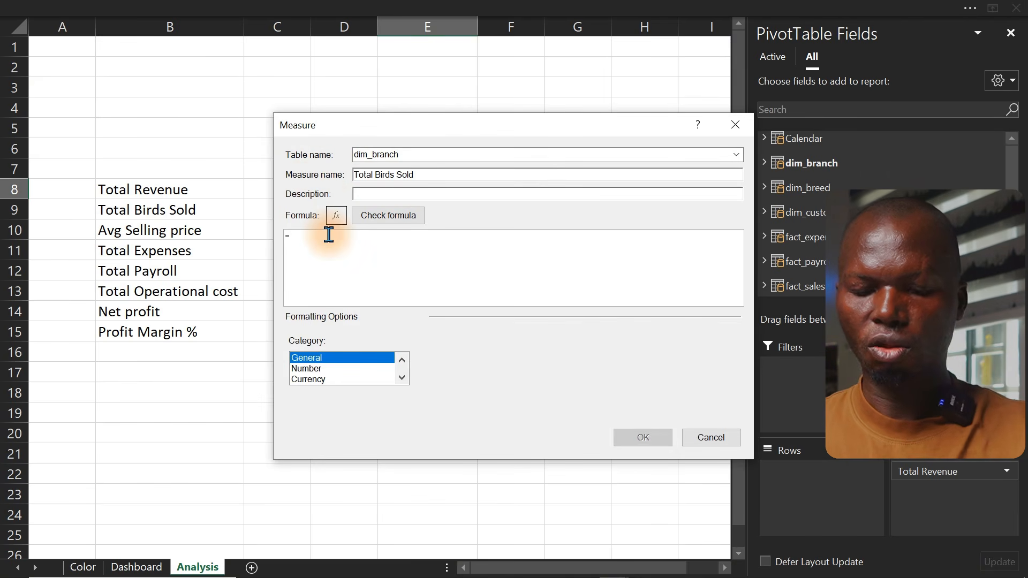
type("SUM(")
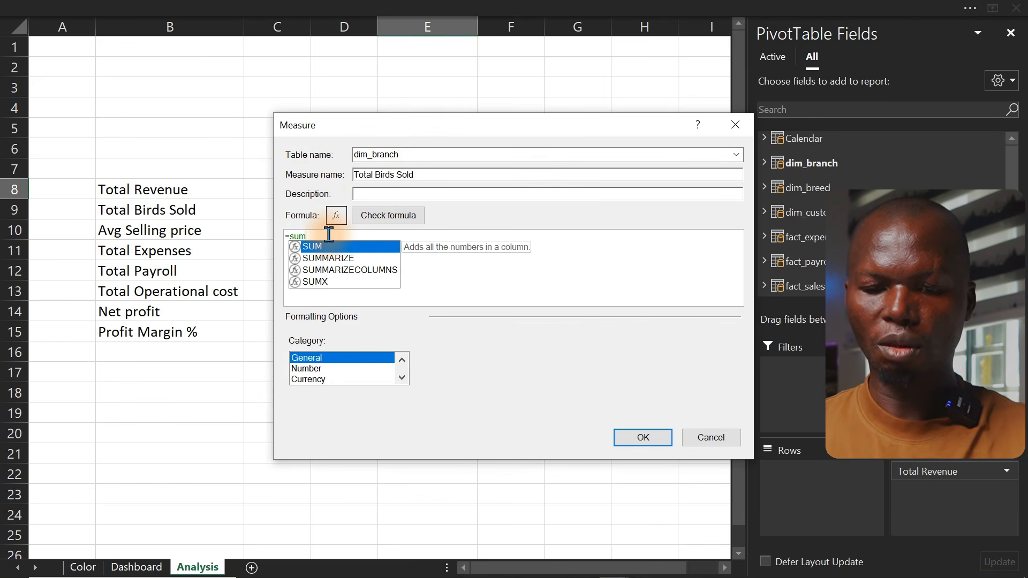
type("fact_sales[Quantity])")
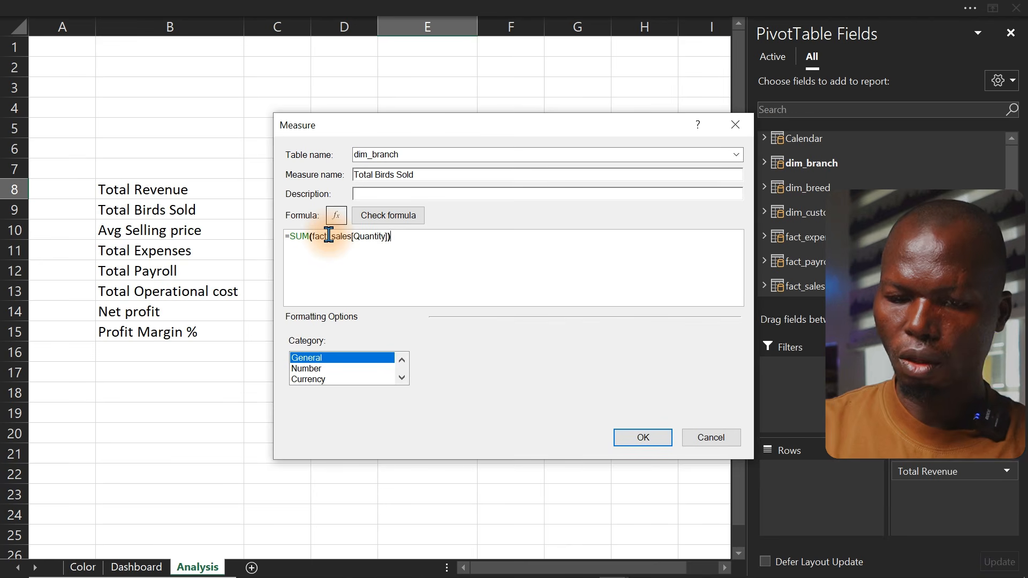
Format Total Birds Sold as a Number with a 1000 separator and zero decimal places, and save it
left_click(316, 368)
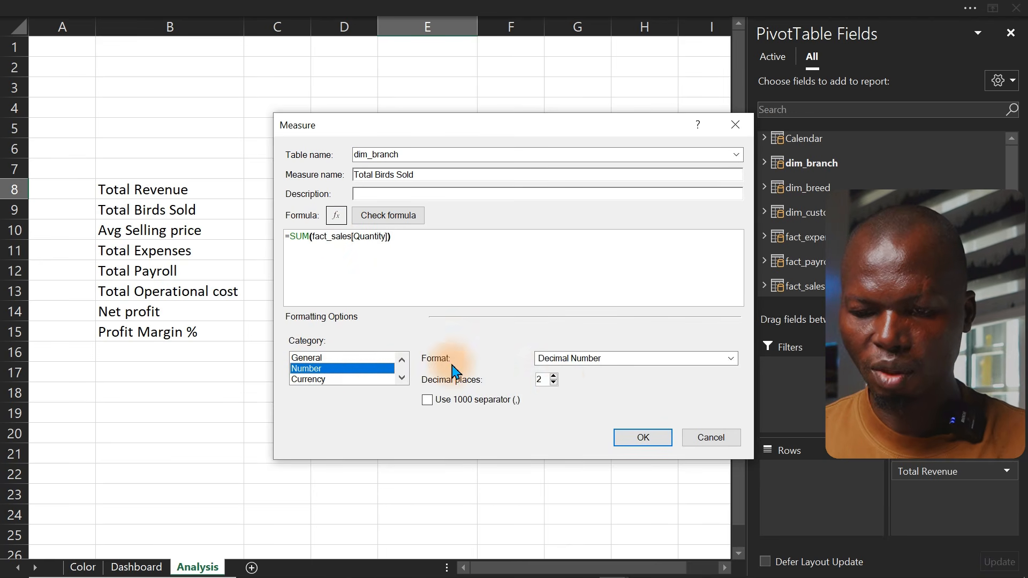
left_click(432, 406)
left_click(553, 383)
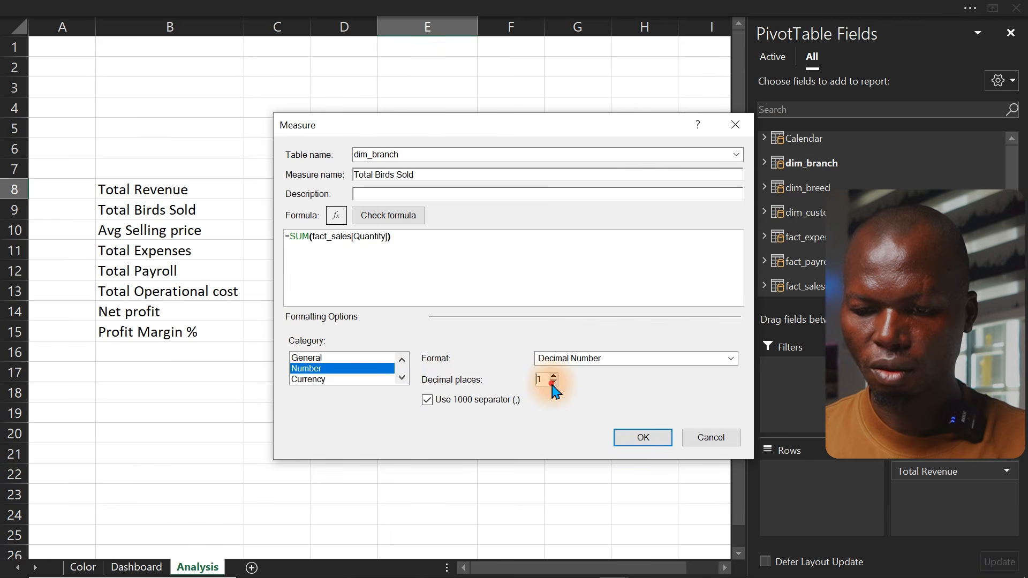
left_click(636, 438)
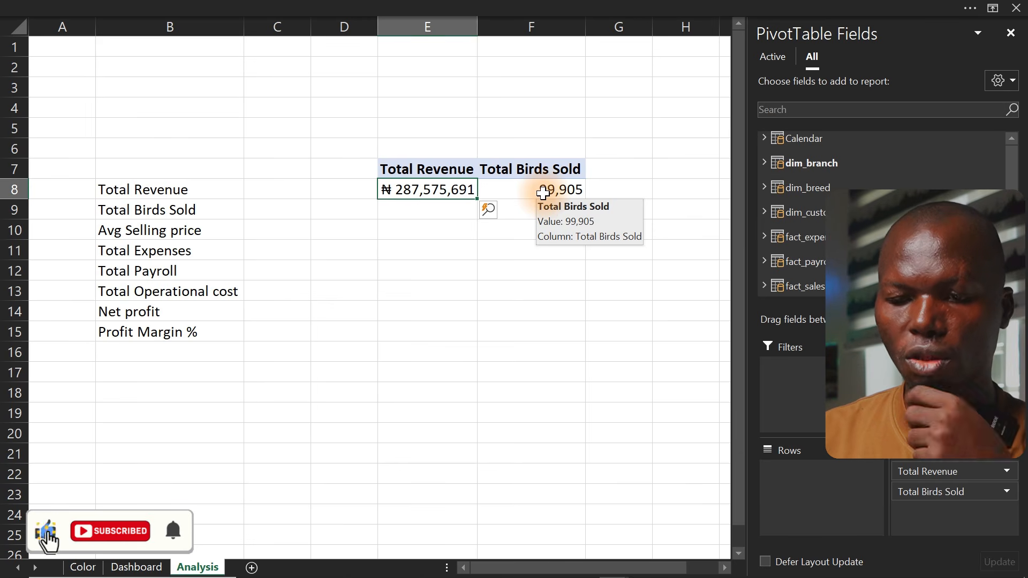
Copy the Avg Selling price label text from cell B10
left_click(178, 232)
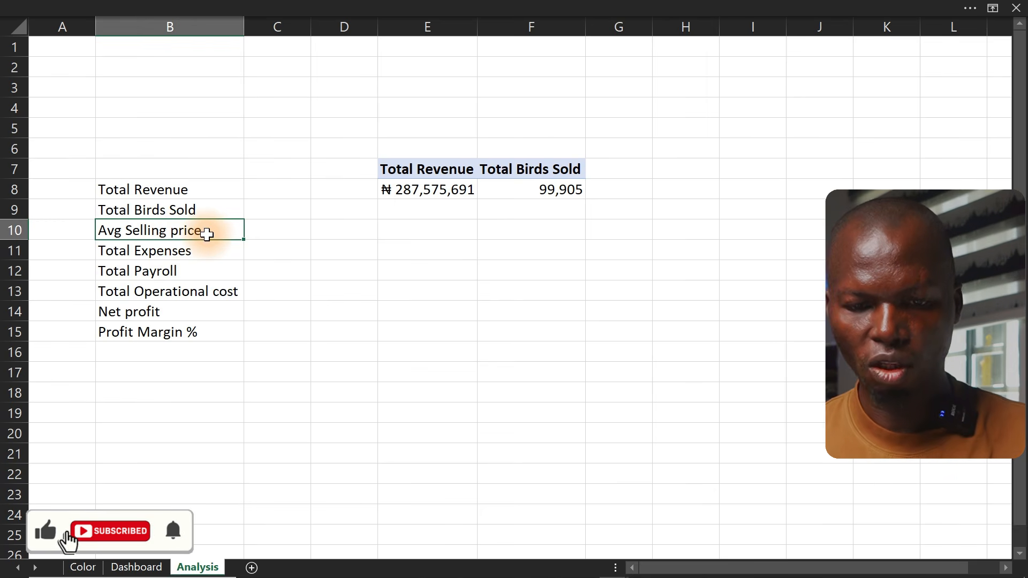
double_click(206, 232)
left_click_drag(206, 232, 83, 230)
key("ctrl+c")
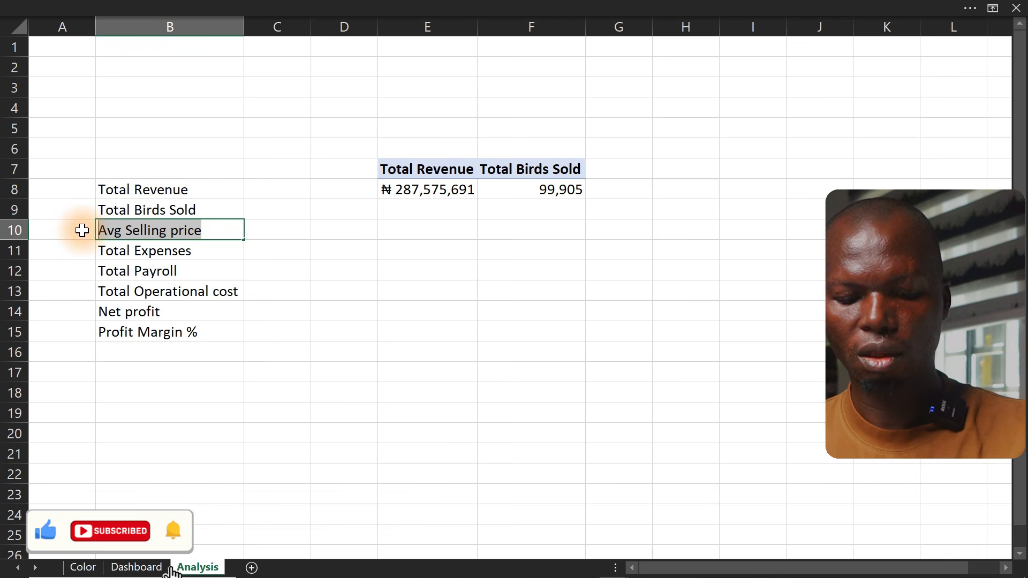
key("Escape")
Start a new measure and name it Avg Selling price using the copied label text
left_click(420, 5)
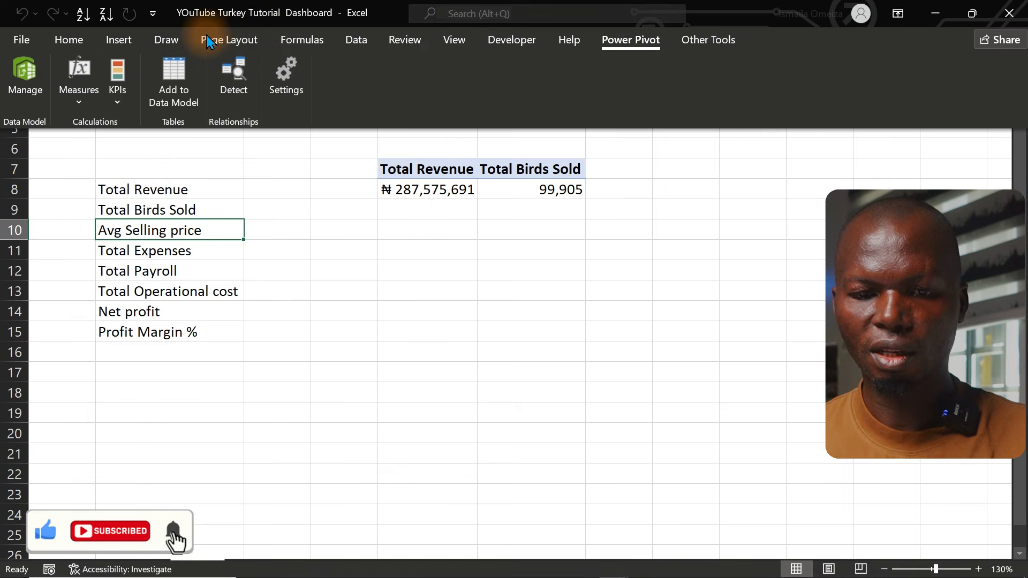
left_click(85, 95)
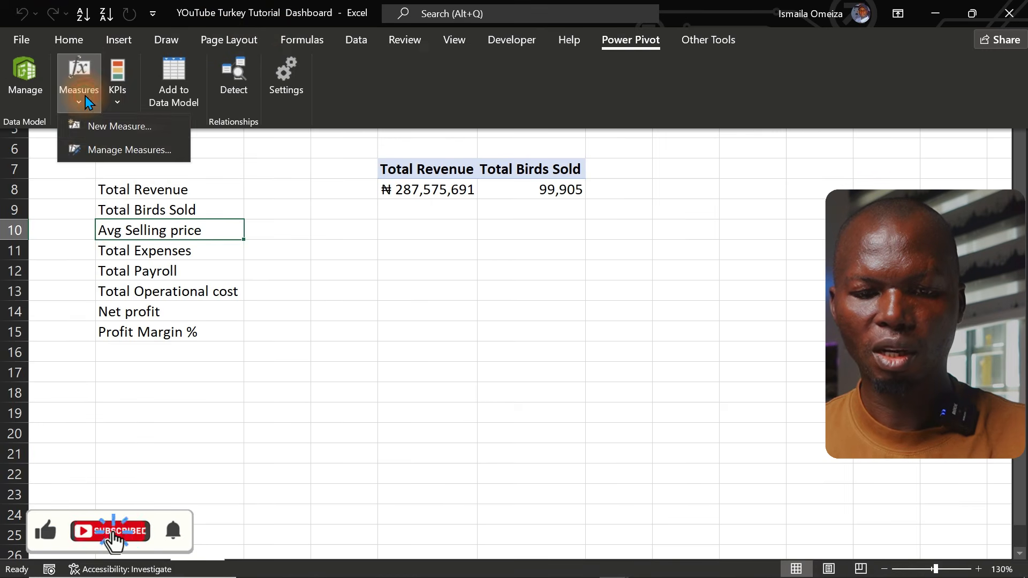
left_click(99, 126)
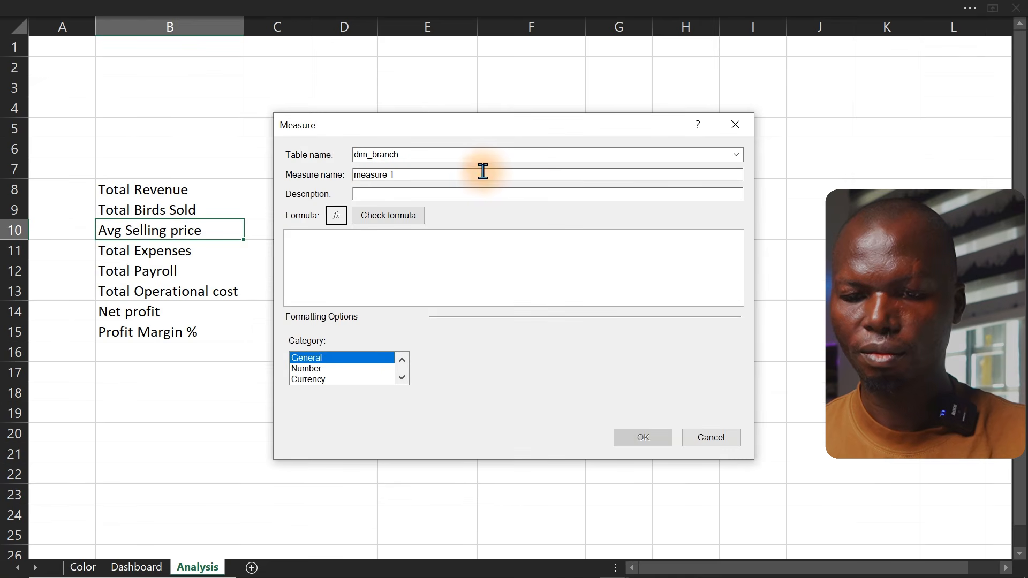
left_click_drag(483, 172, 326, 175)
key("ctrl+v")
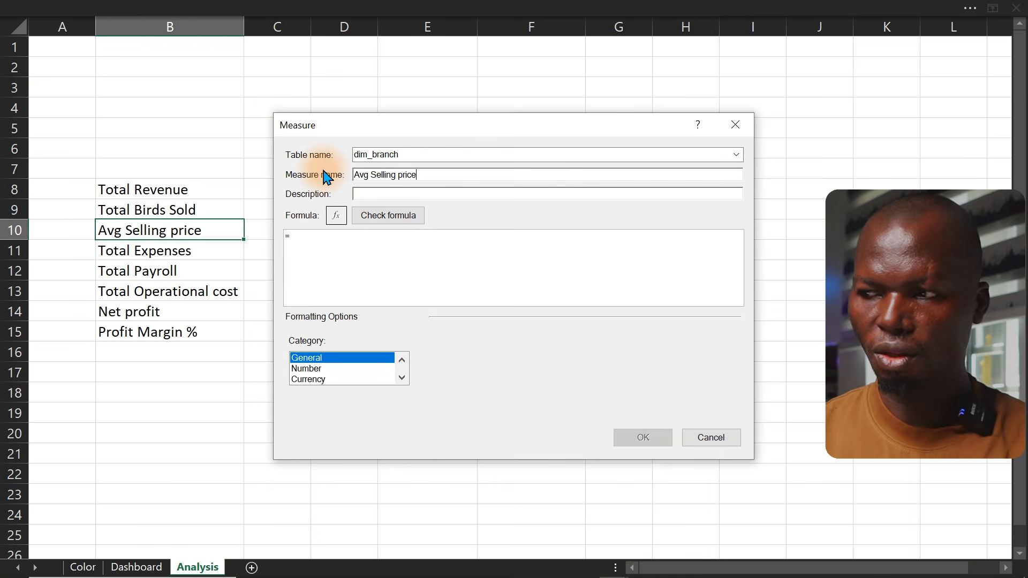
Enter the formula =DIVIDE([Total Revenue],[Total Birds Sold]), check it, and save the measure
left_click(351, 253)
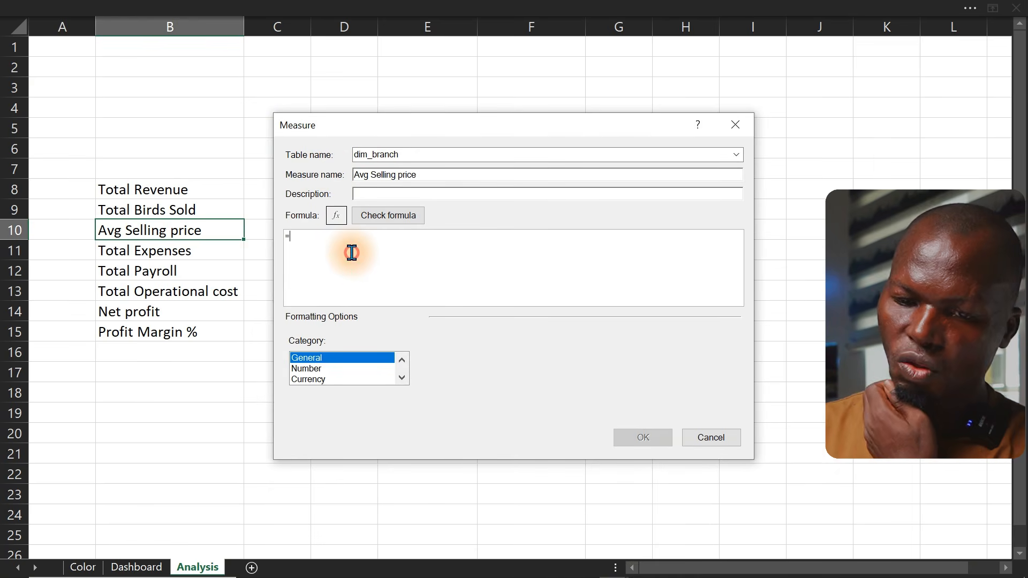
type("divi")
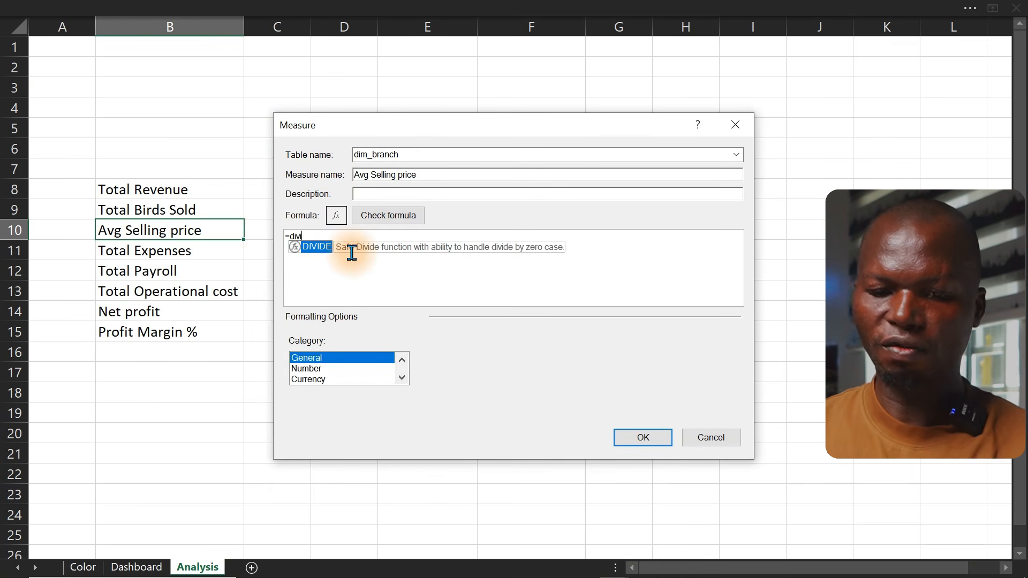
key("Tab")
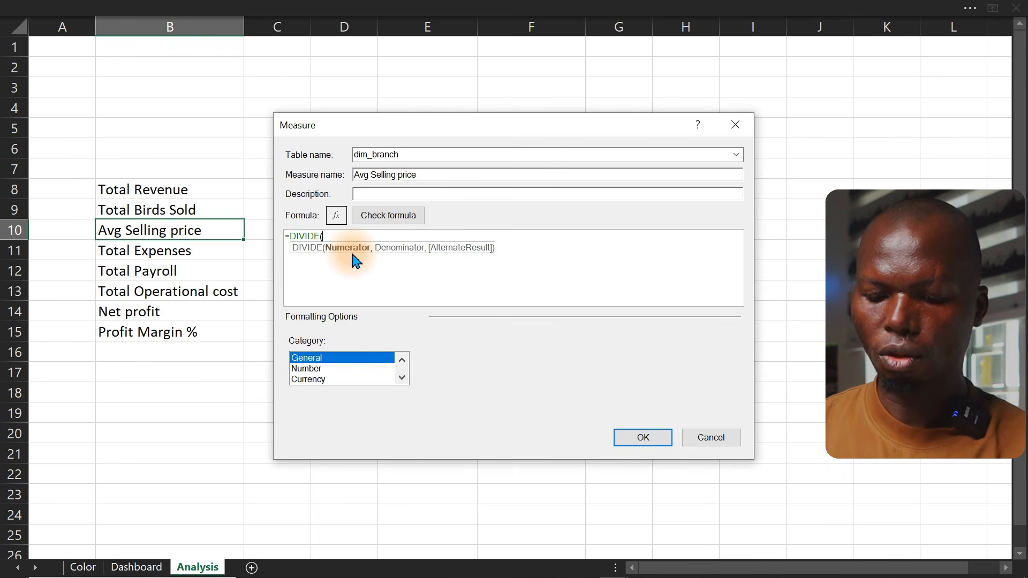
type("[")
key("Down")
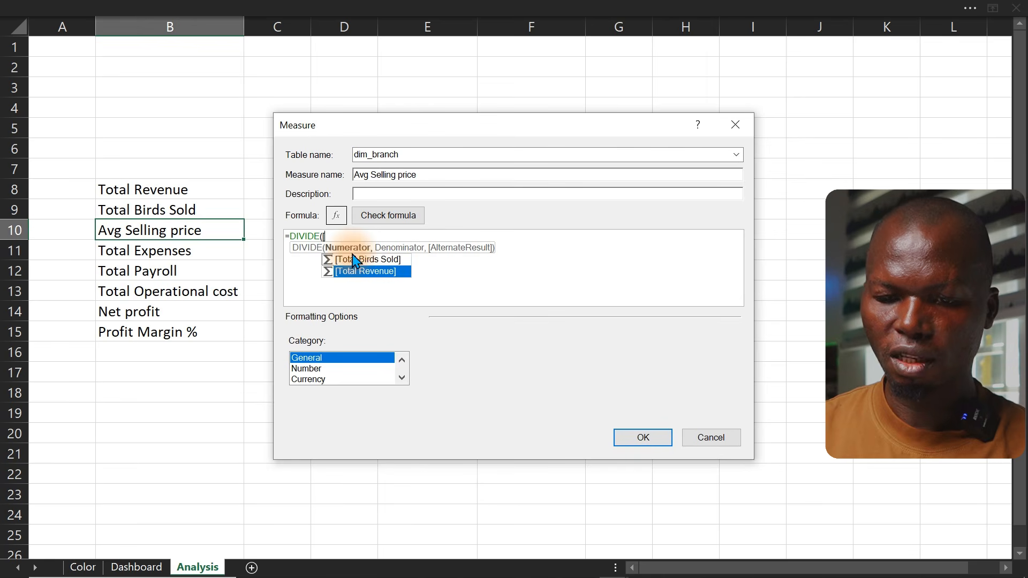
key("Tab")
type(",")
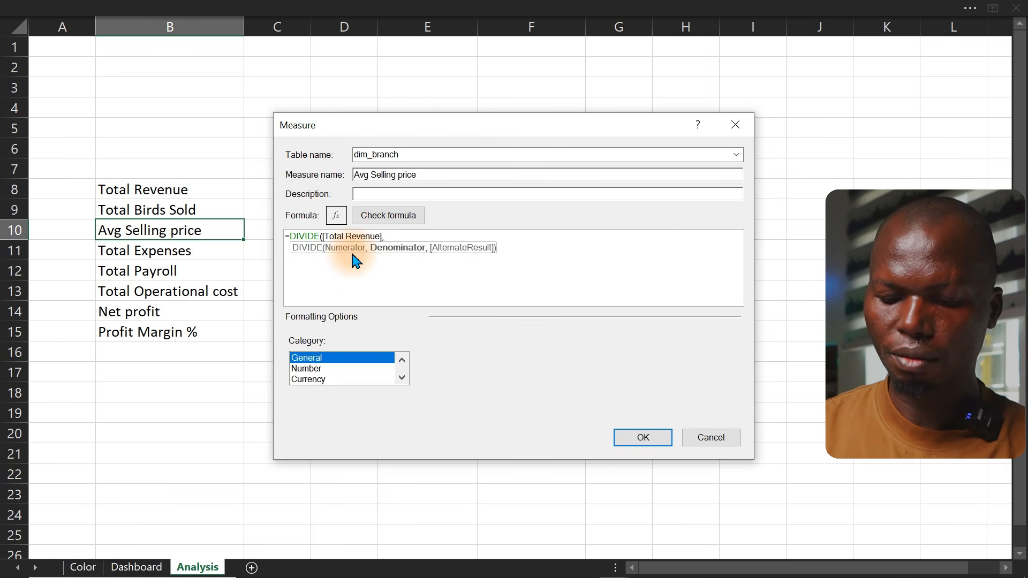
type("[")
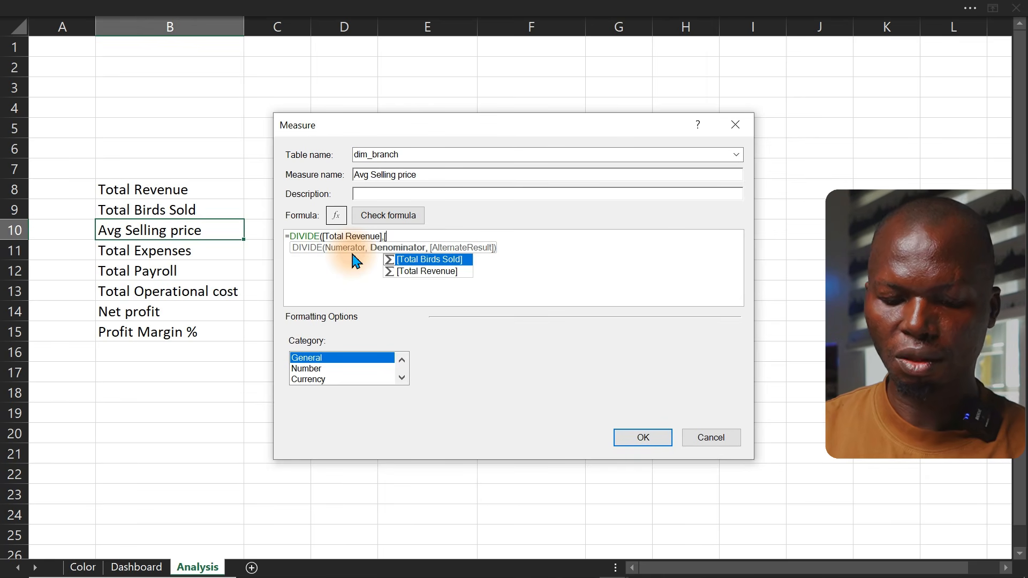
key("Tab")
type(")")
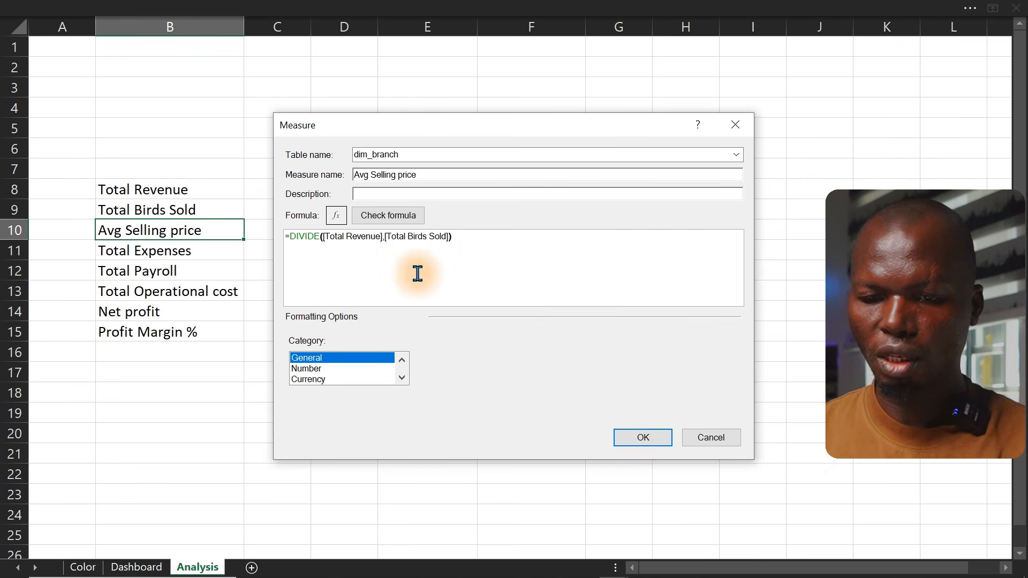
left_click(395, 219)
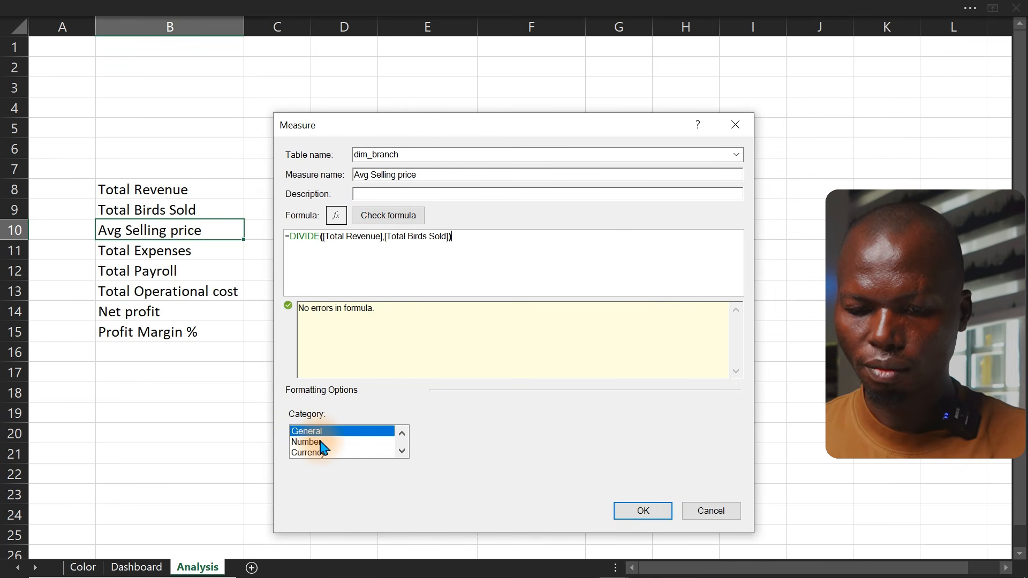
left_click(642, 512)
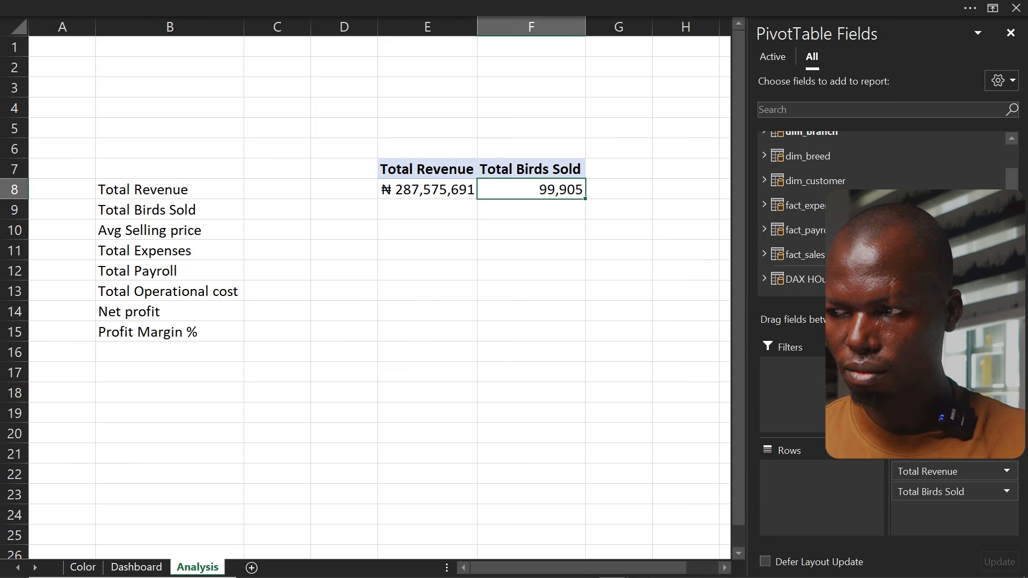
Look through the PivotTable field list and the measures manager for the Avg Selling price measure
left_click(764, 277)
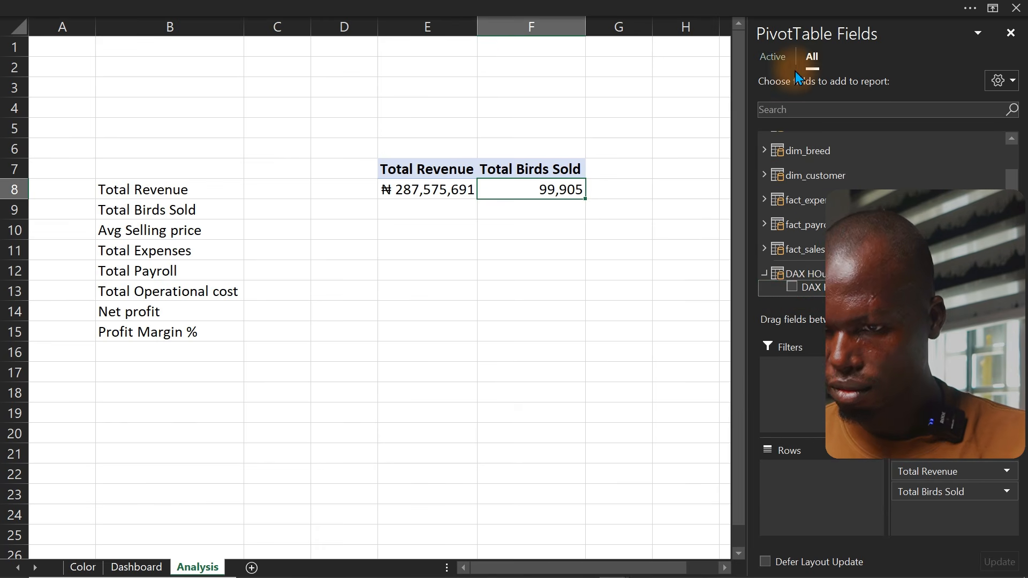
left_click(419, 192)
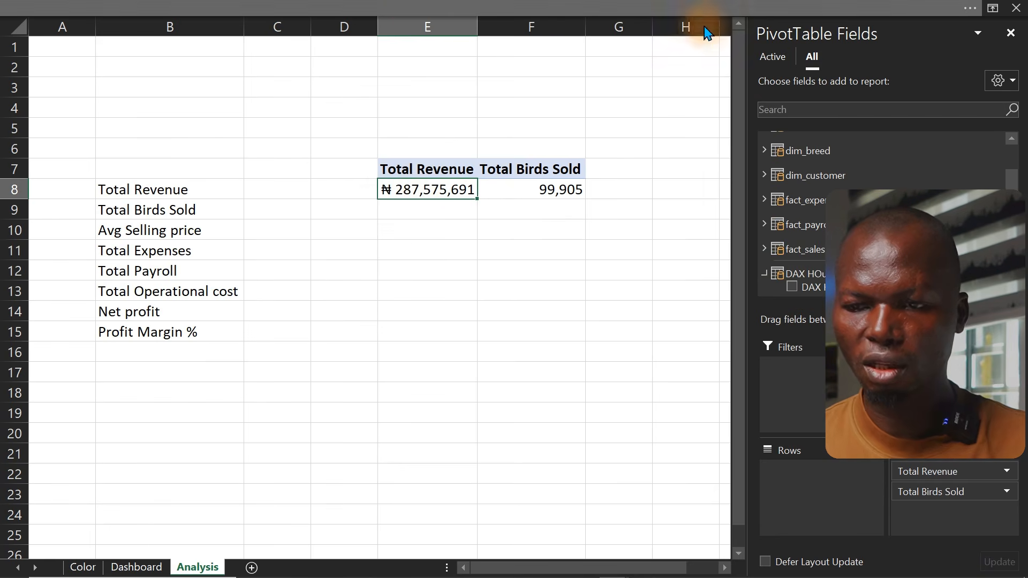
left_click(696, 7)
left_click(75, 106)
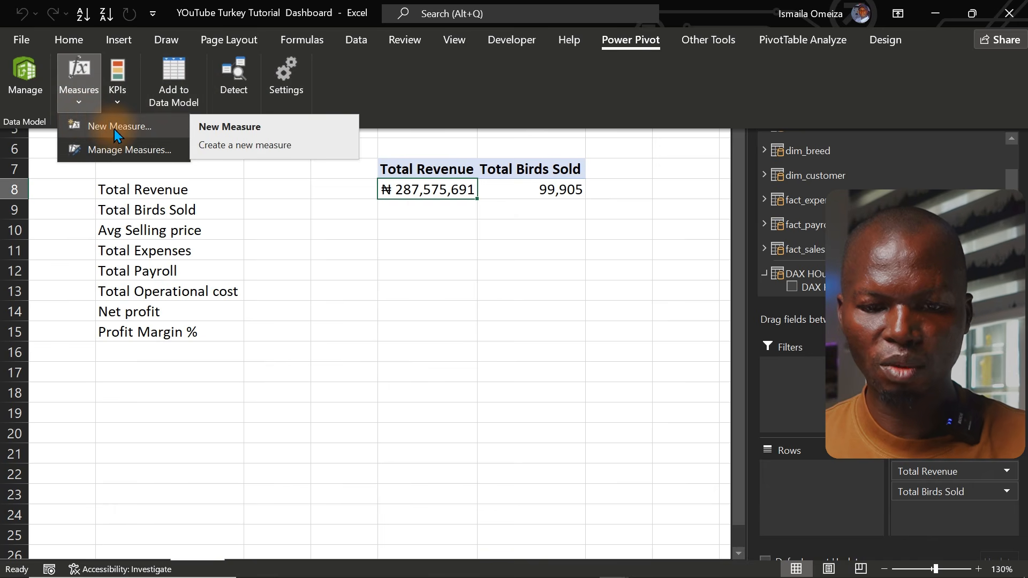
left_click(126, 149)
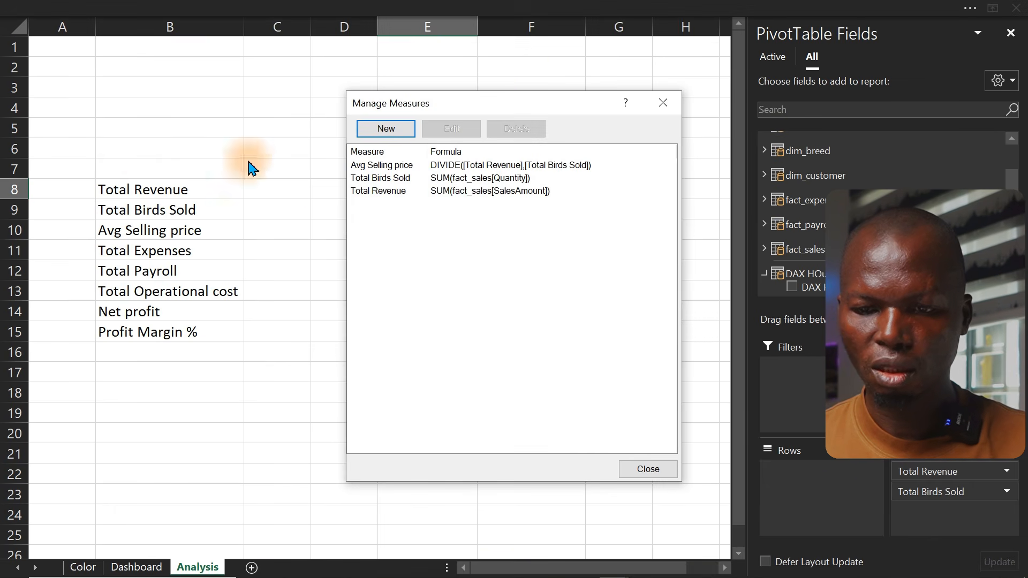
left_click(465, 192)
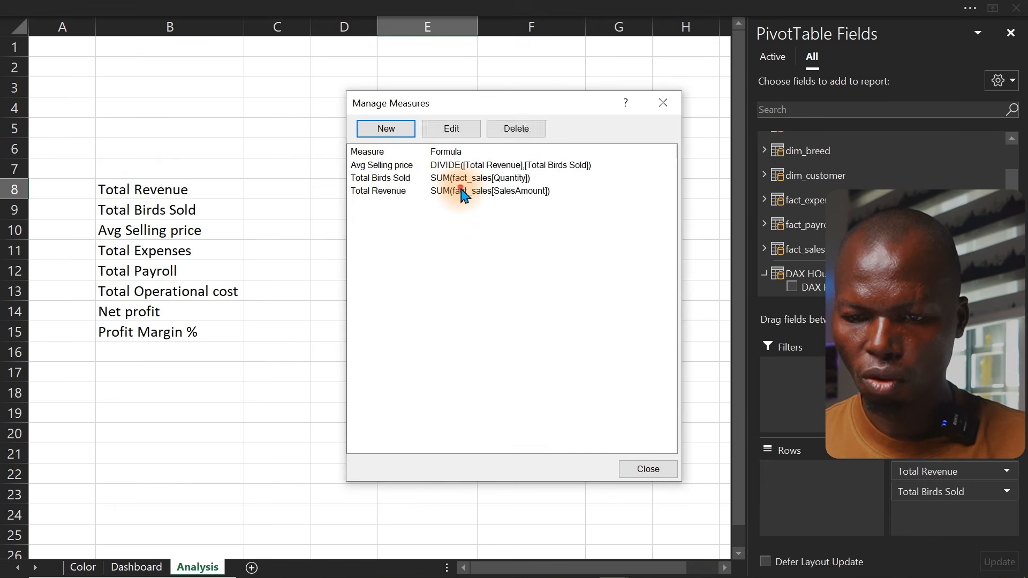
left_click(526, 167)
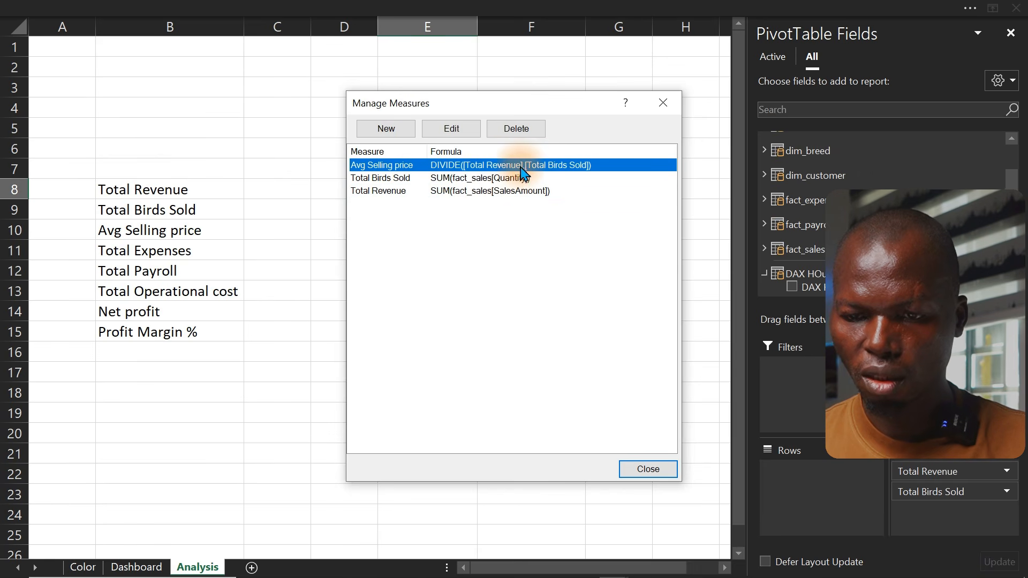
left_click(452, 131)
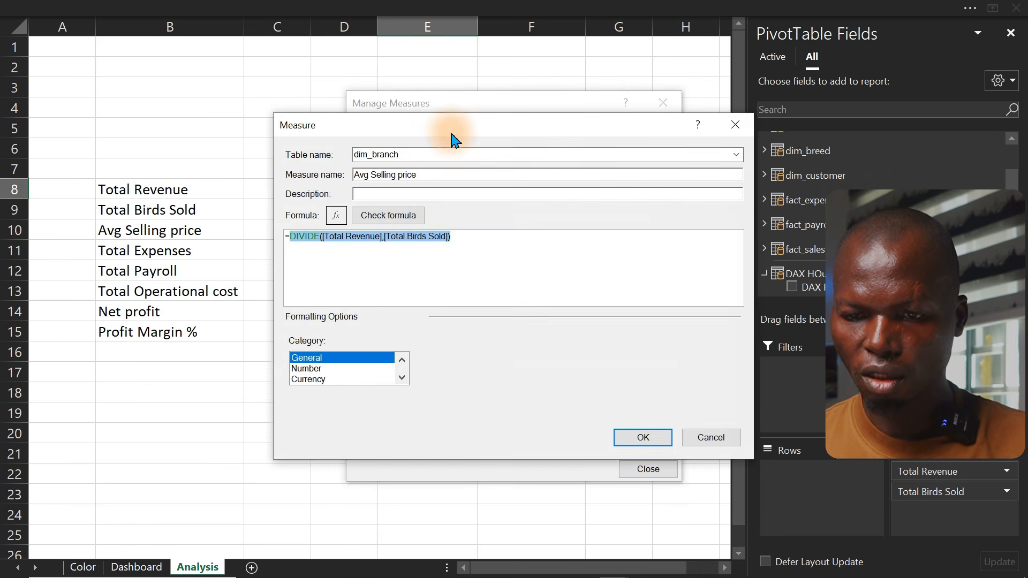
left_click(645, 438)
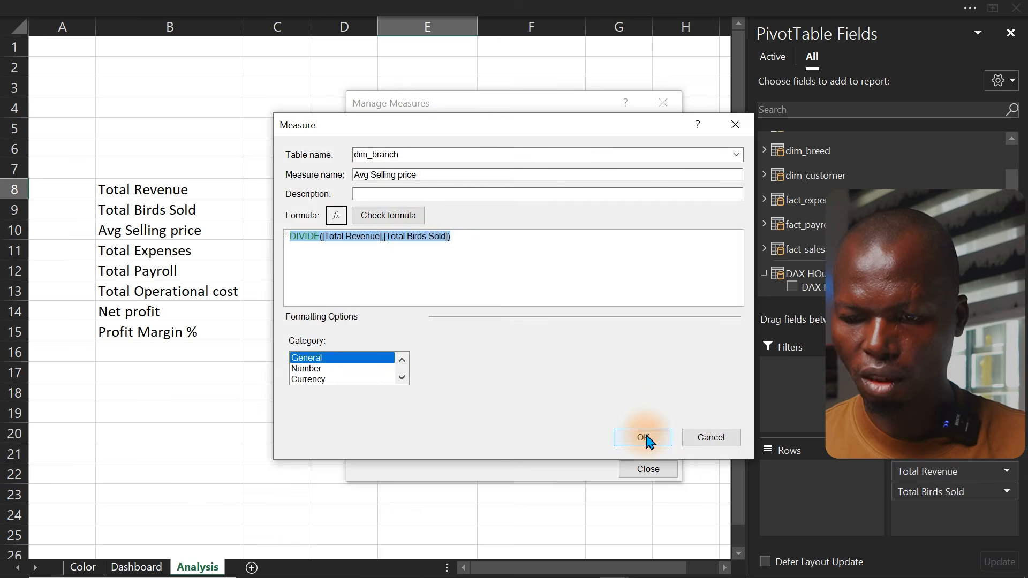
left_click(655, 470)
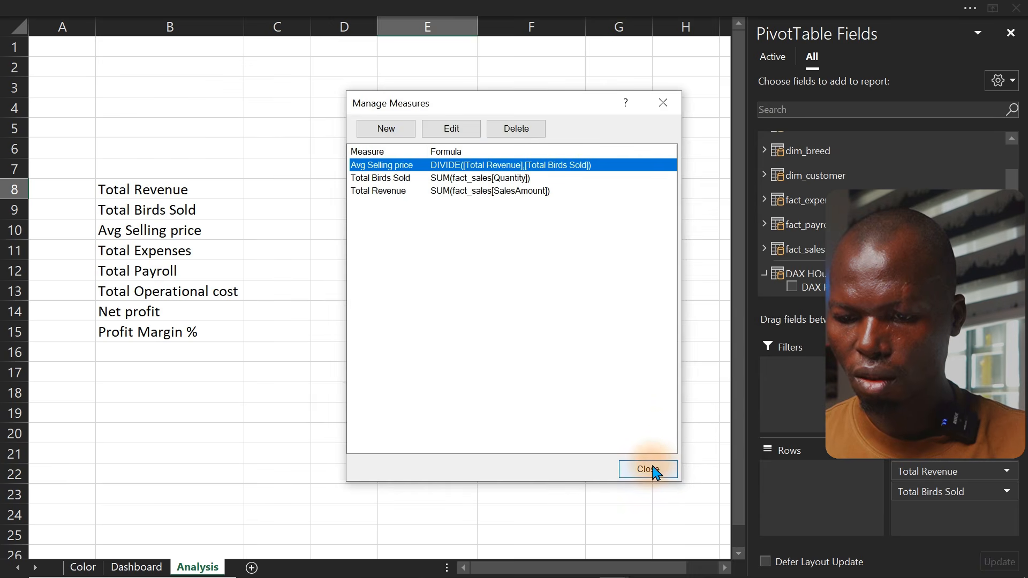
left_click(514, 190)
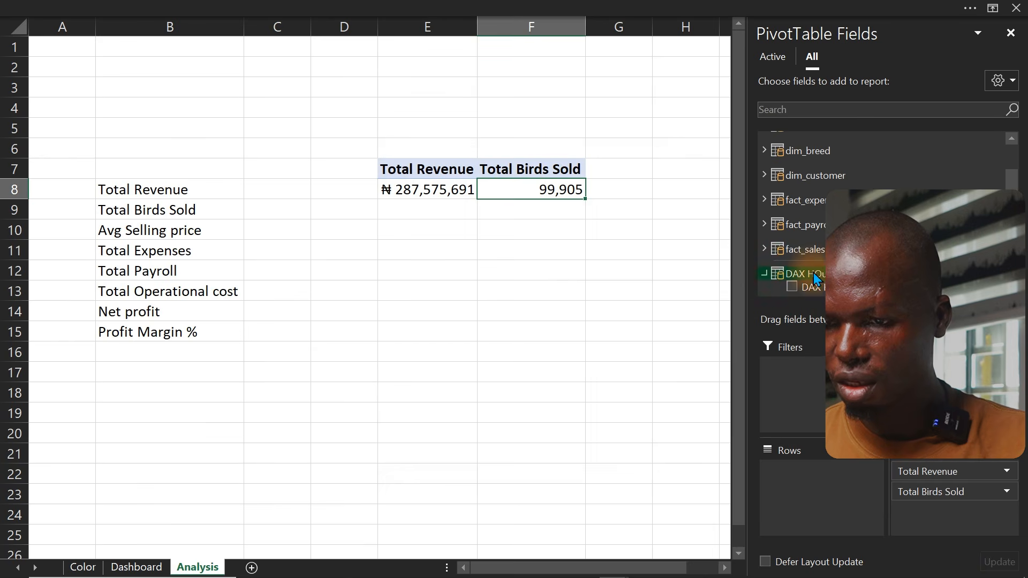
left_click(1004, 290)
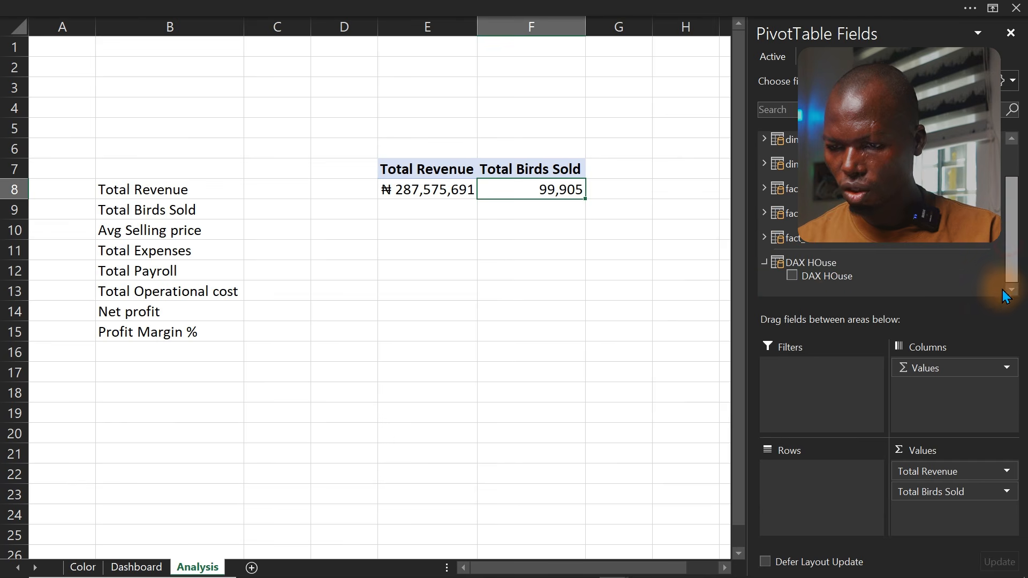
left_click(763, 265)
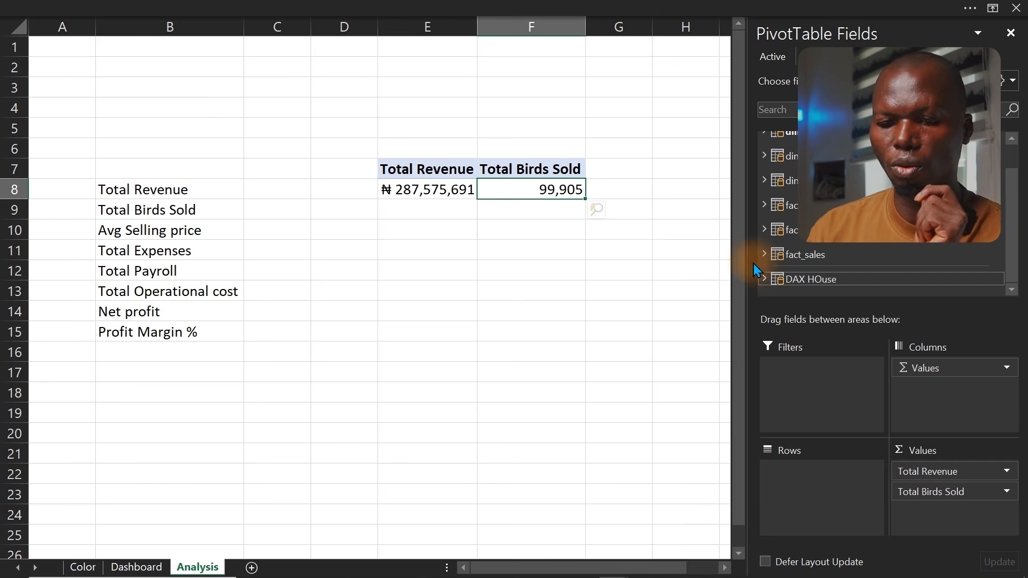
left_click(524, 189)
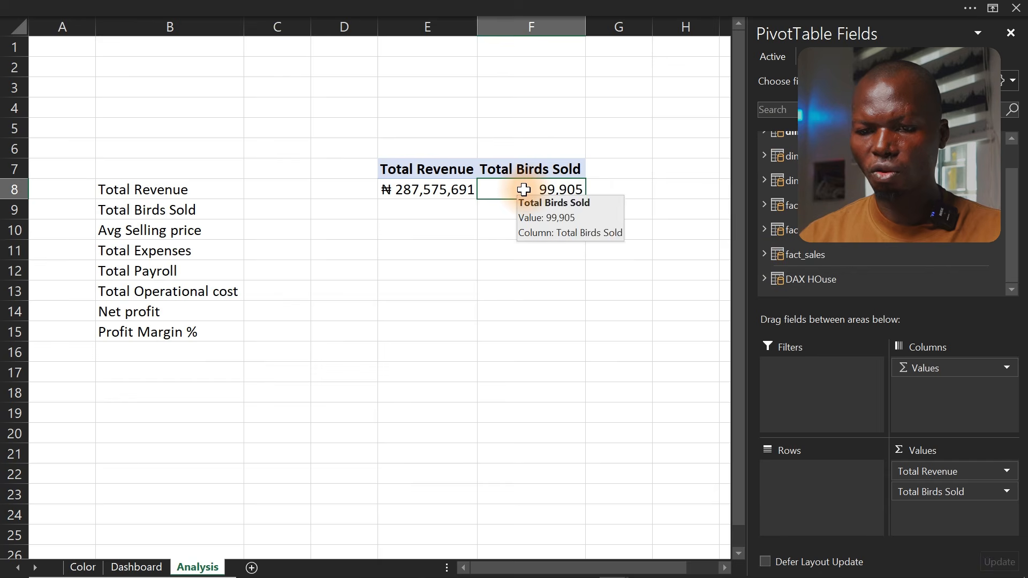
Move the Avg Selling price measure into the DAX HOuse table and save it
left_click(131, 8)
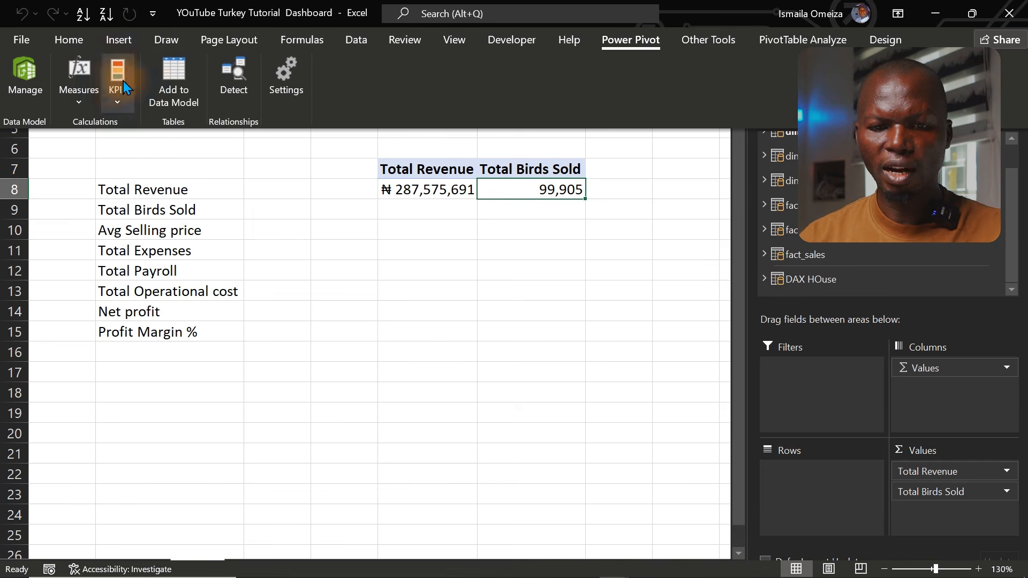
left_click(79, 97)
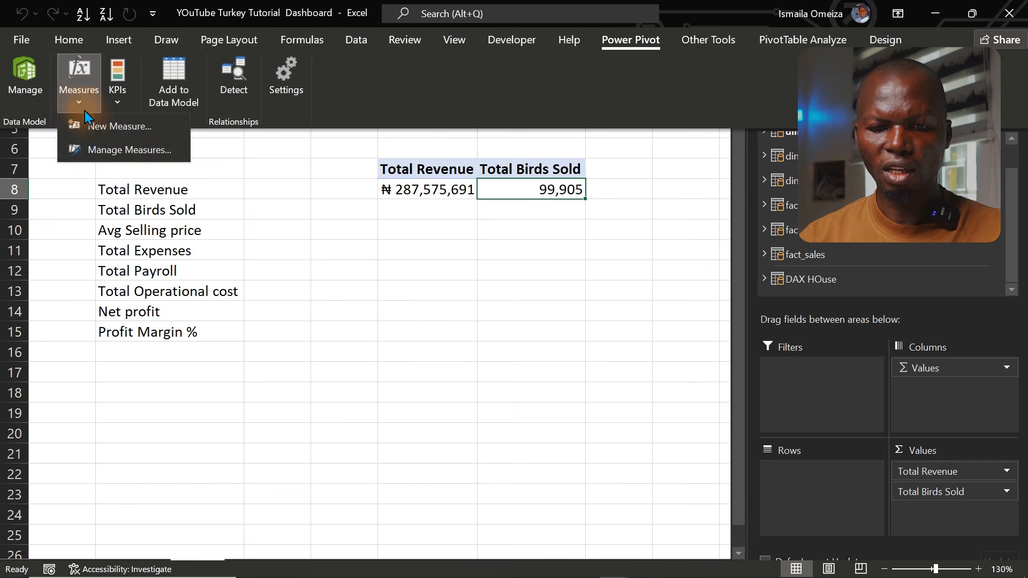
left_click(107, 146)
left_click(457, 168)
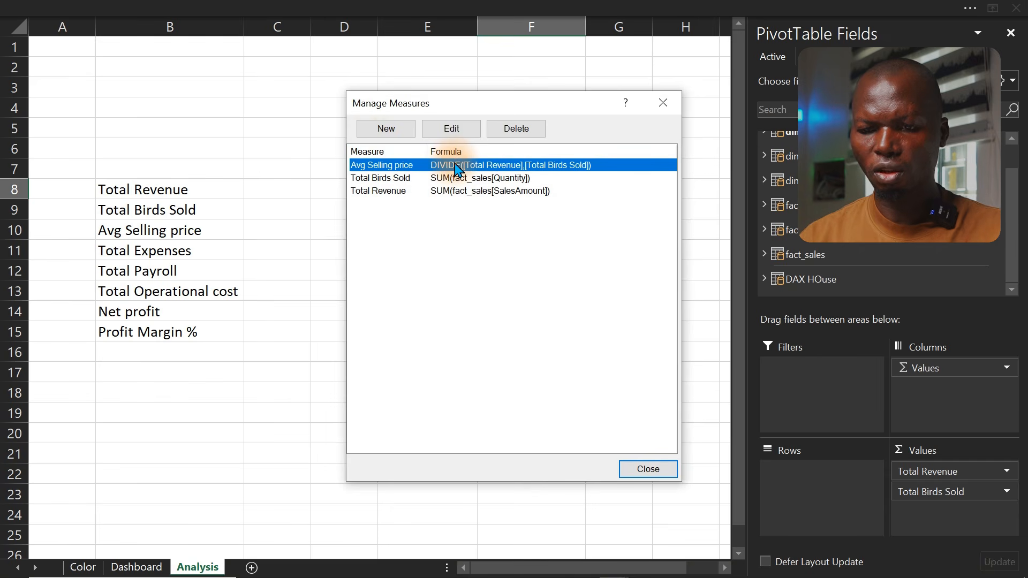
left_click(456, 131)
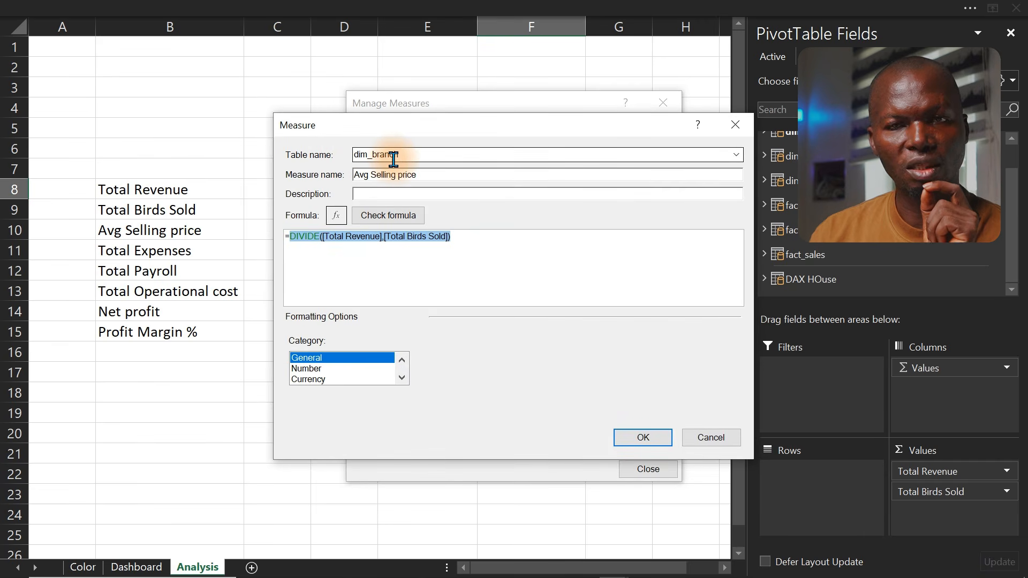
left_click(737, 155)
left_click(442, 243)
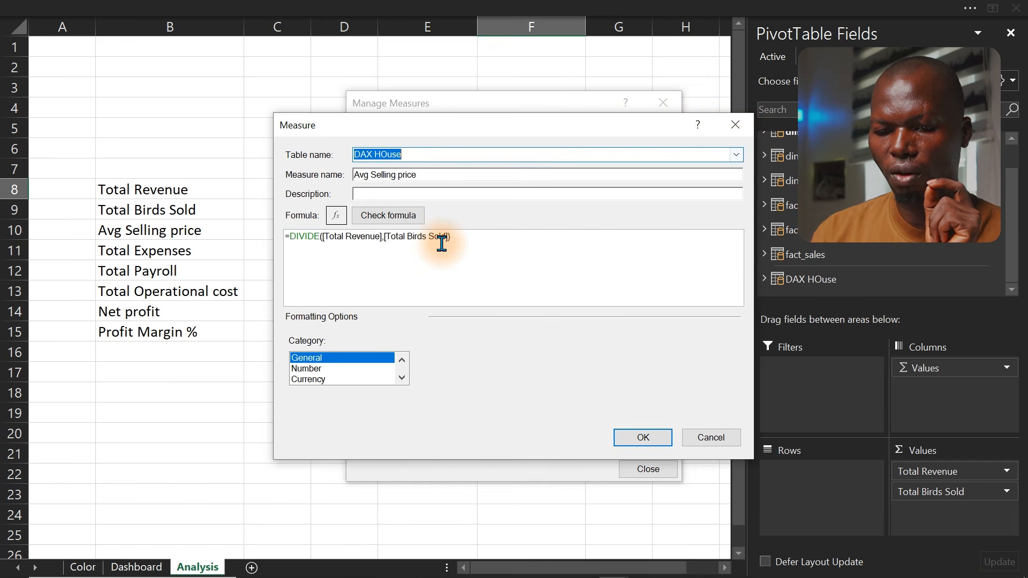
left_click(643, 437)
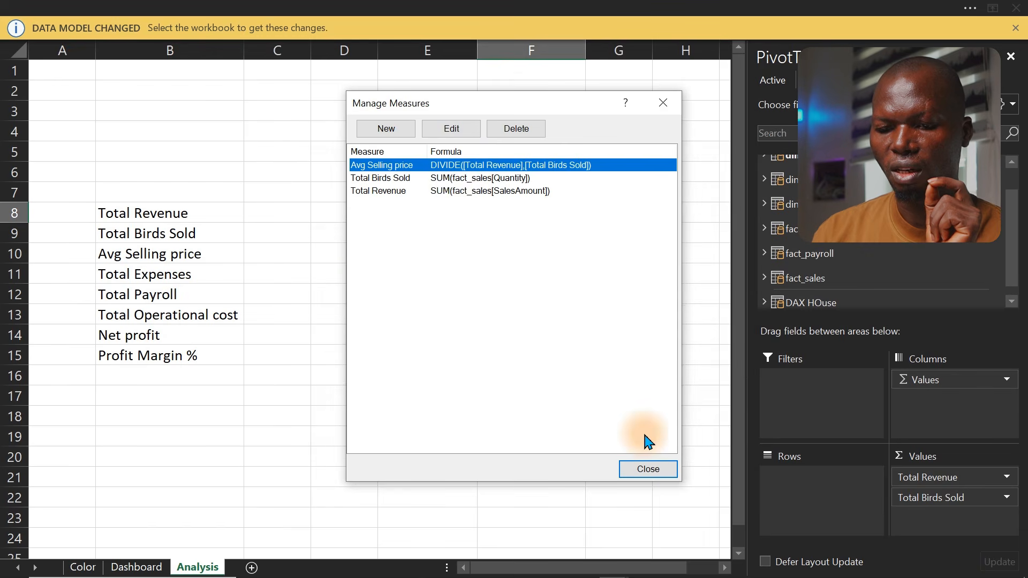
Move the Total Birds Sold measure into the DAX HOuse table and save it
left_click(449, 178)
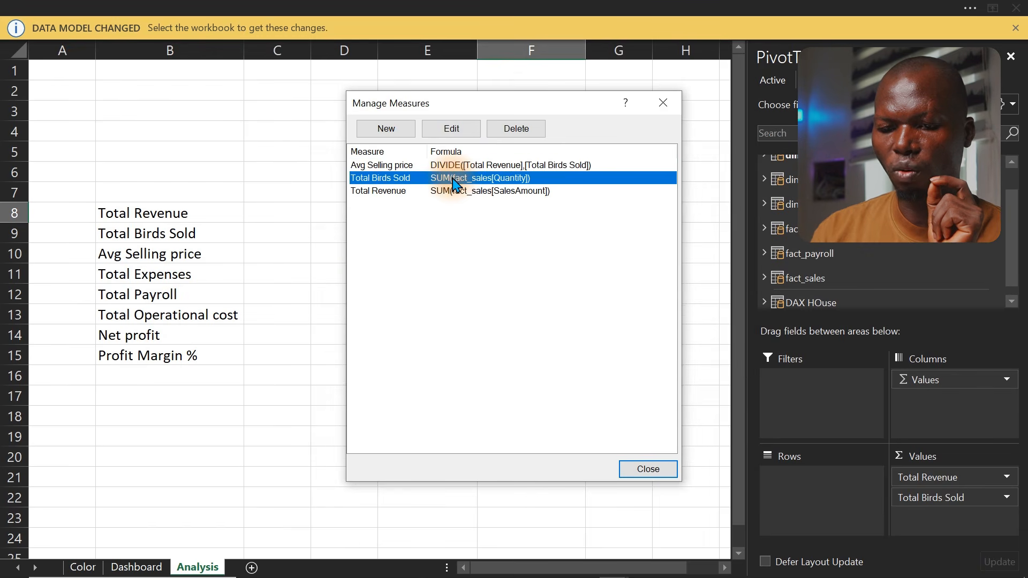
left_click(450, 131)
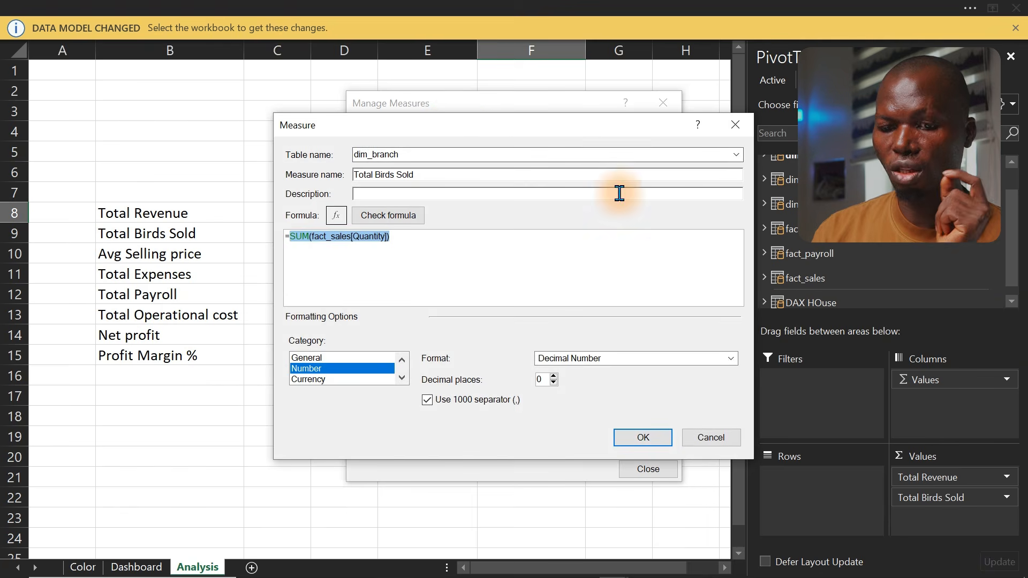
left_click(736, 155)
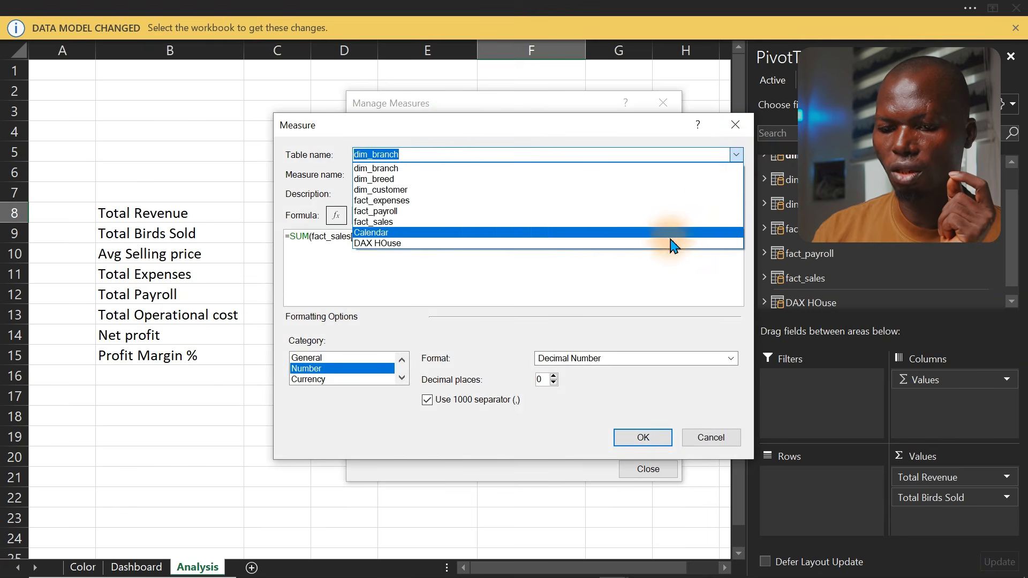
left_click(662, 255)
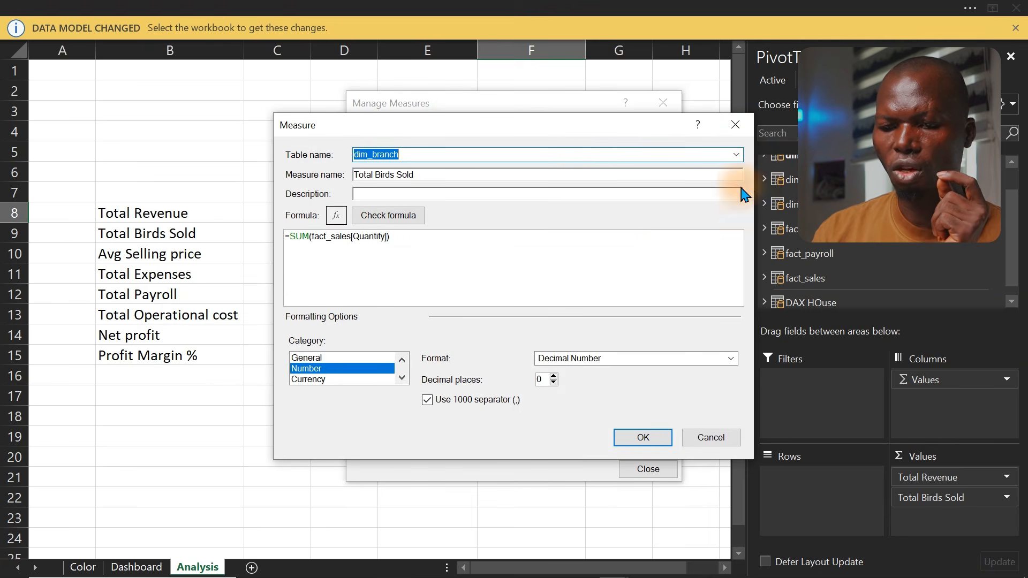
left_click(738, 156)
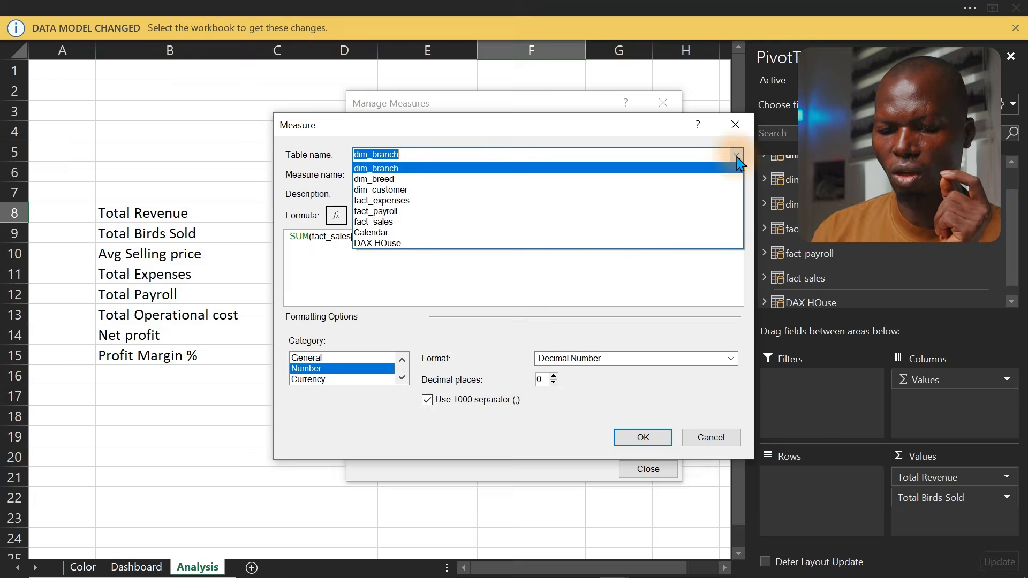
left_click(522, 244)
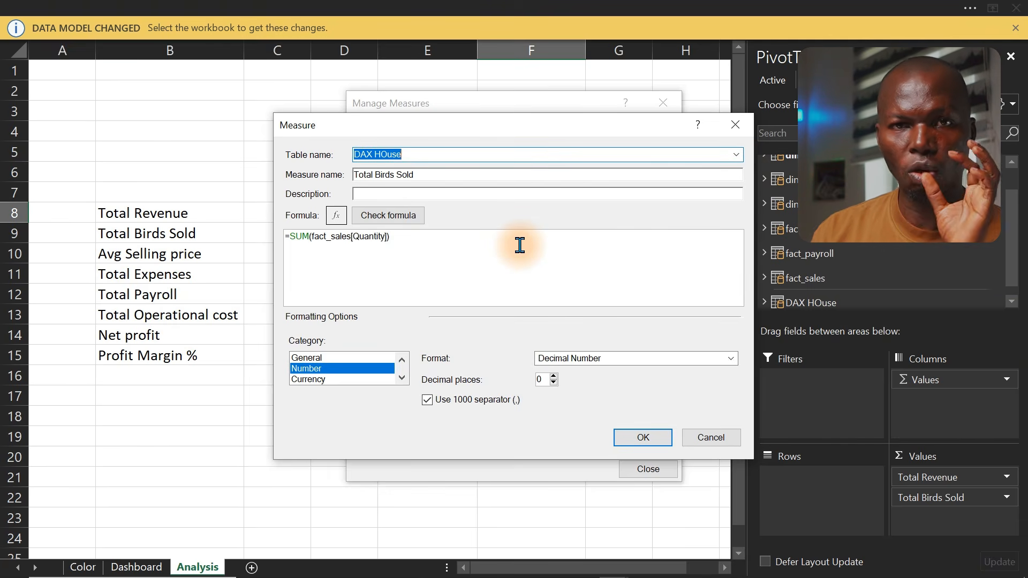
left_click(634, 444)
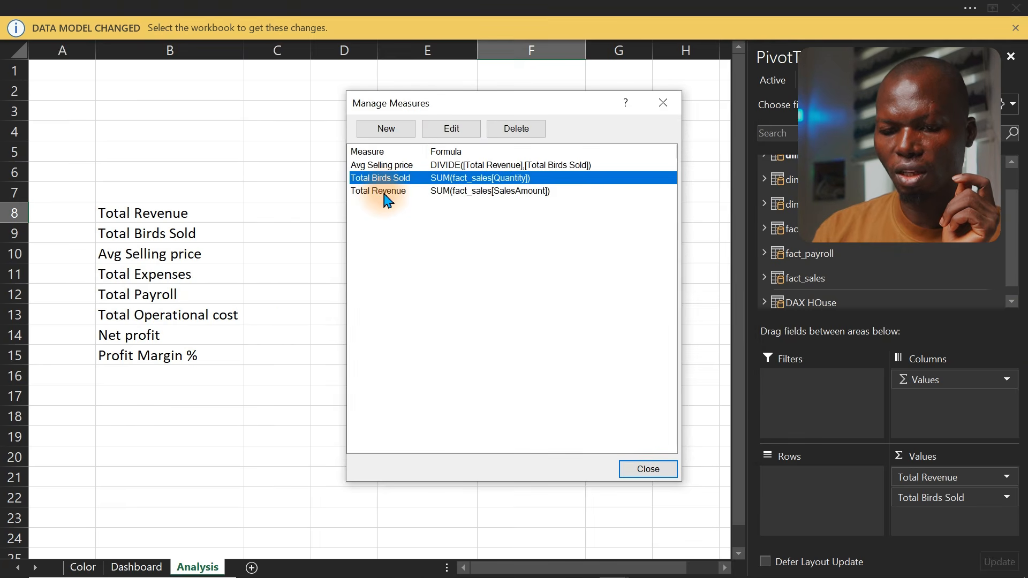
Move the Total Revenue measure into the DAX HOuse table, save it, and close the measures manager
left_click(385, 193)
left_click(450, 130)
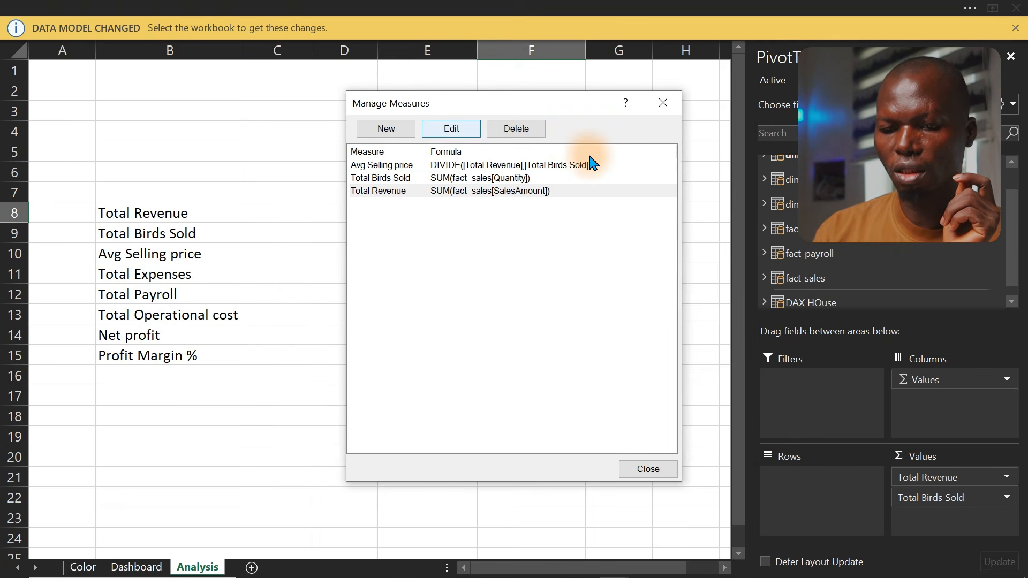
left_click(736, 155)
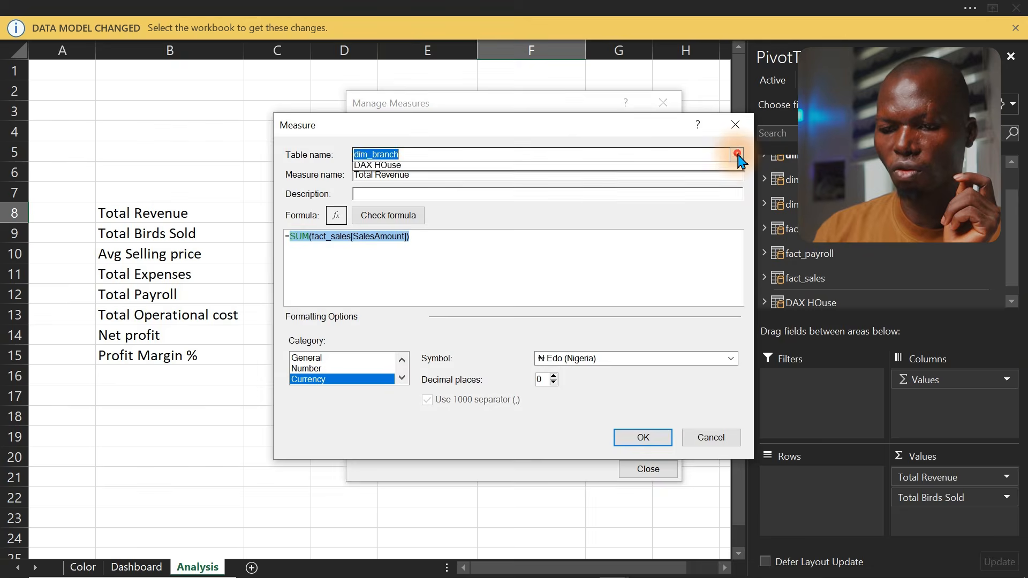
left_click(535, 244)
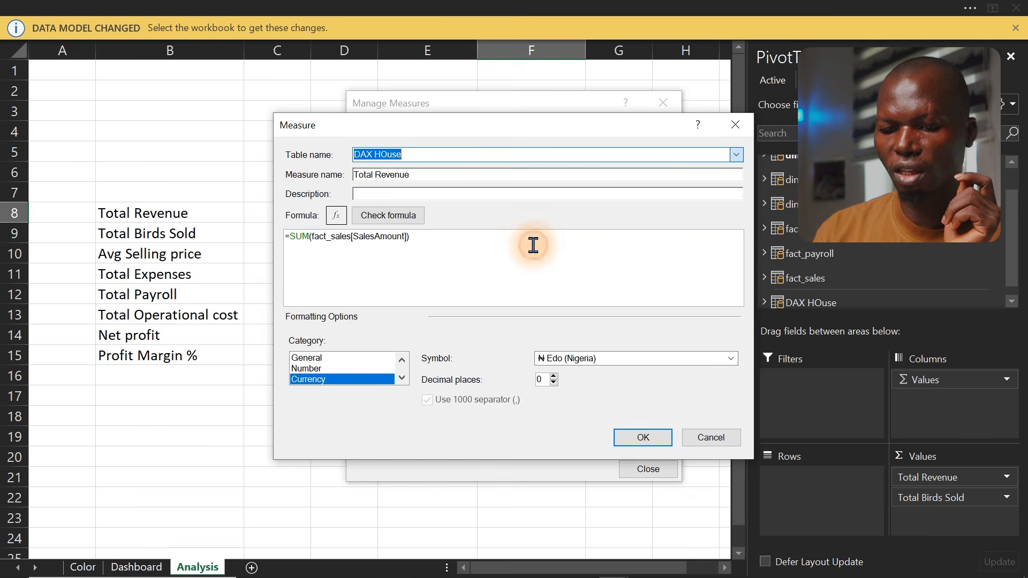
left_click(641, 438)
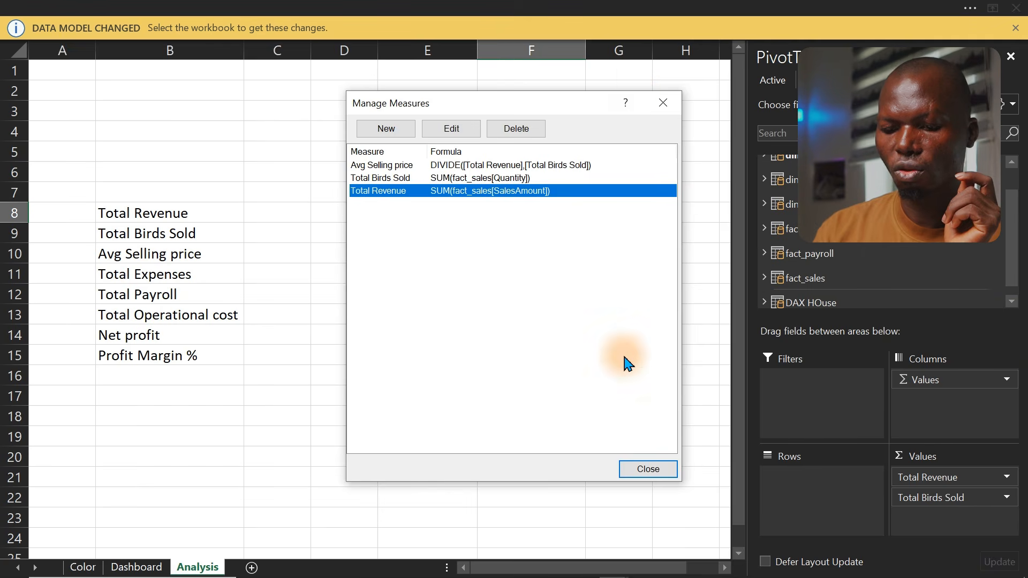
left_click(653, 475)
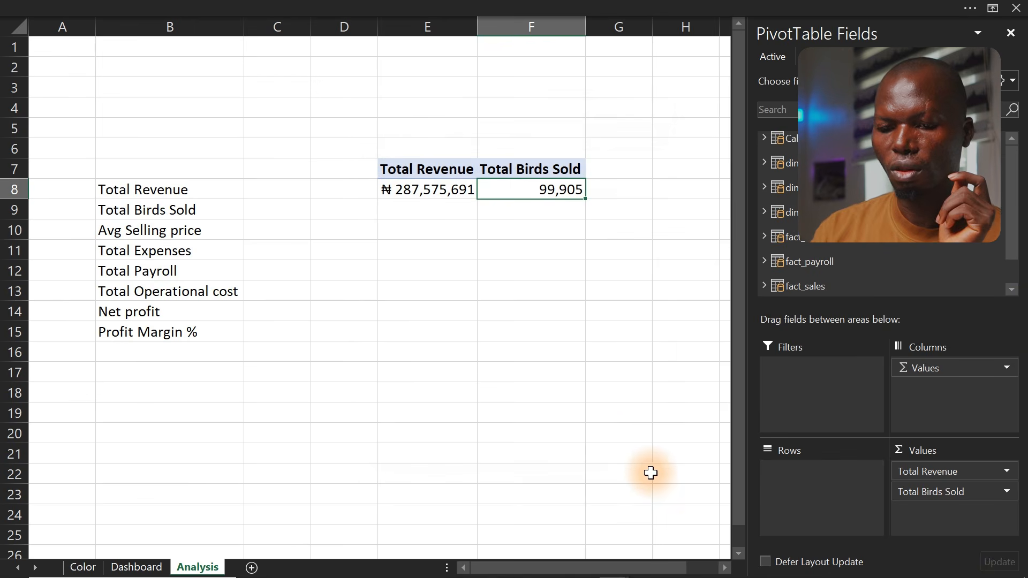
Add the Avg Selling price measure from the DAX HOuse table to the PivotTable values
left_click_drag(1013, 218, 982, 316)
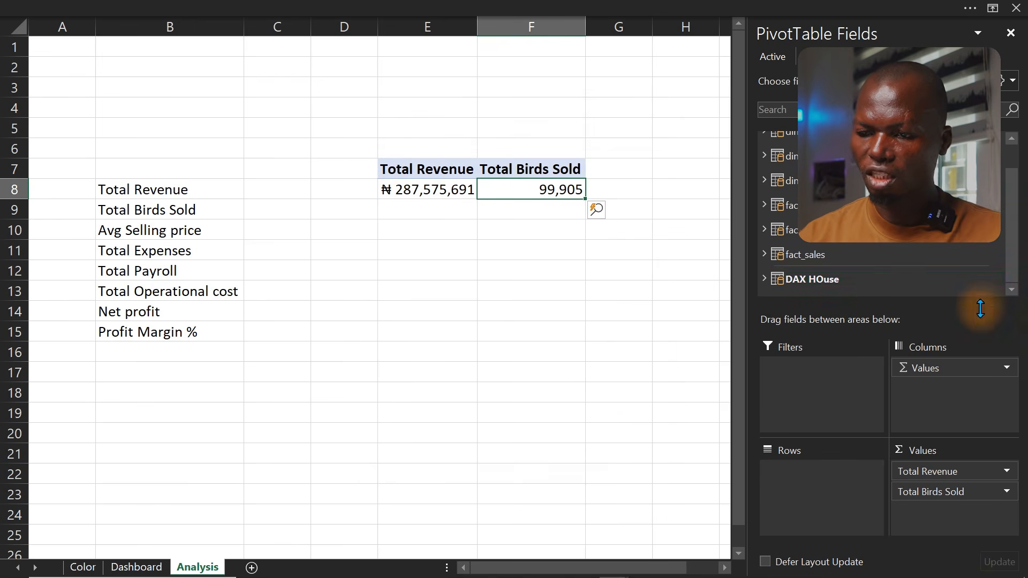
left_click(763, 284)
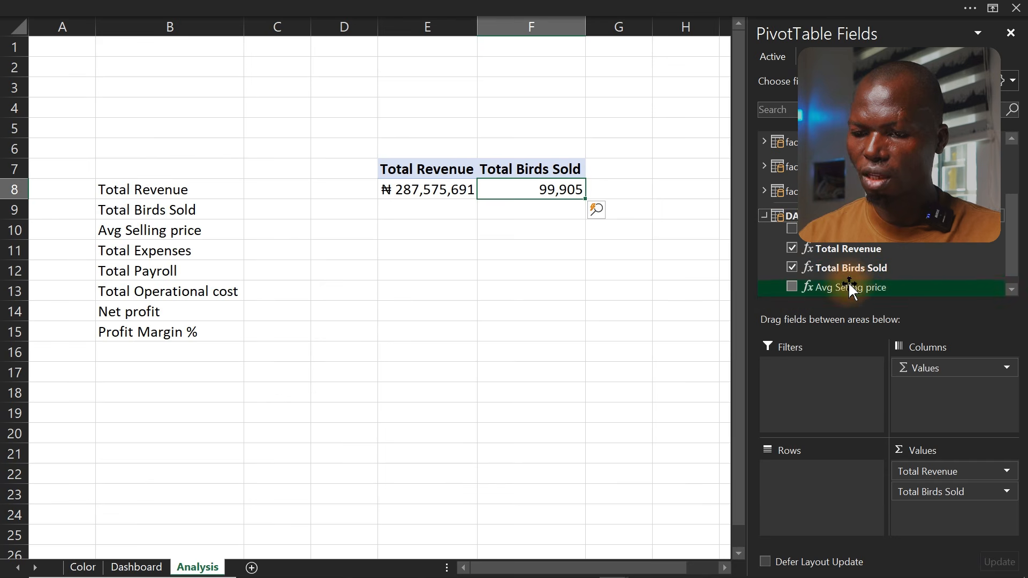
left_click_drag(849, 287, 962, 518)
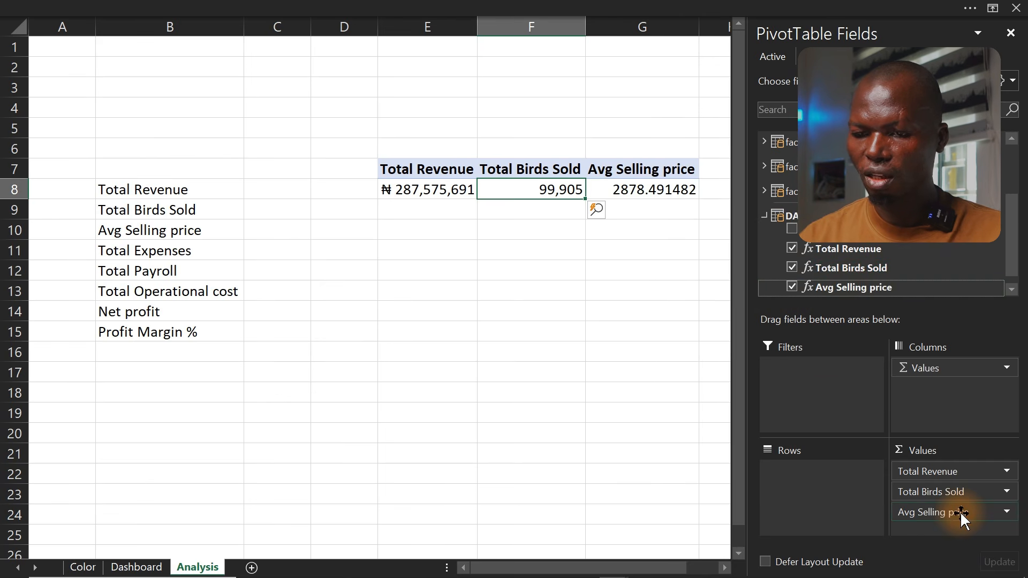
Copy the currency format from the Total Revenue value onto the Avg Selling price value with Format Painter
left_click(448, 190)
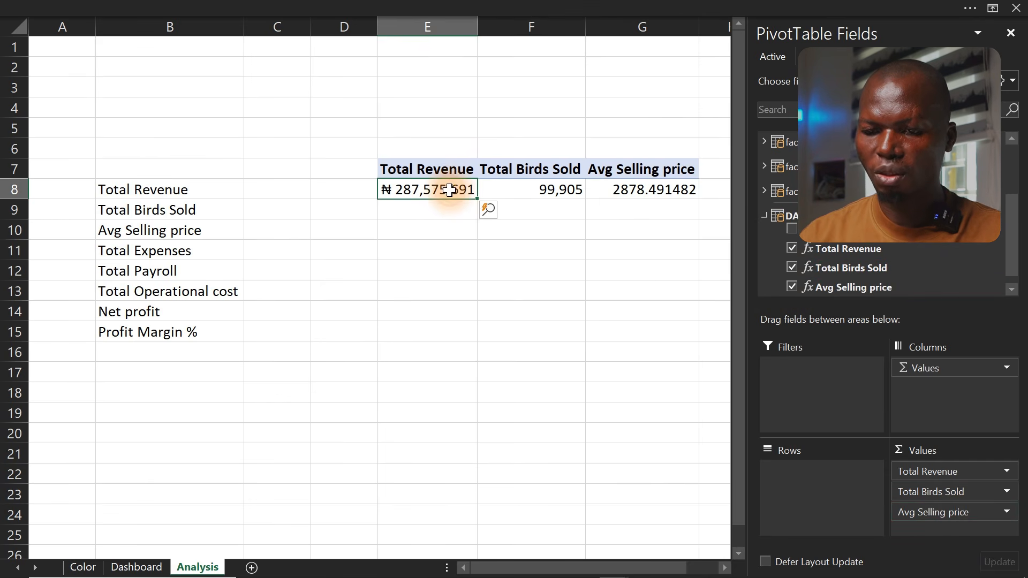
left_click(161, 16)
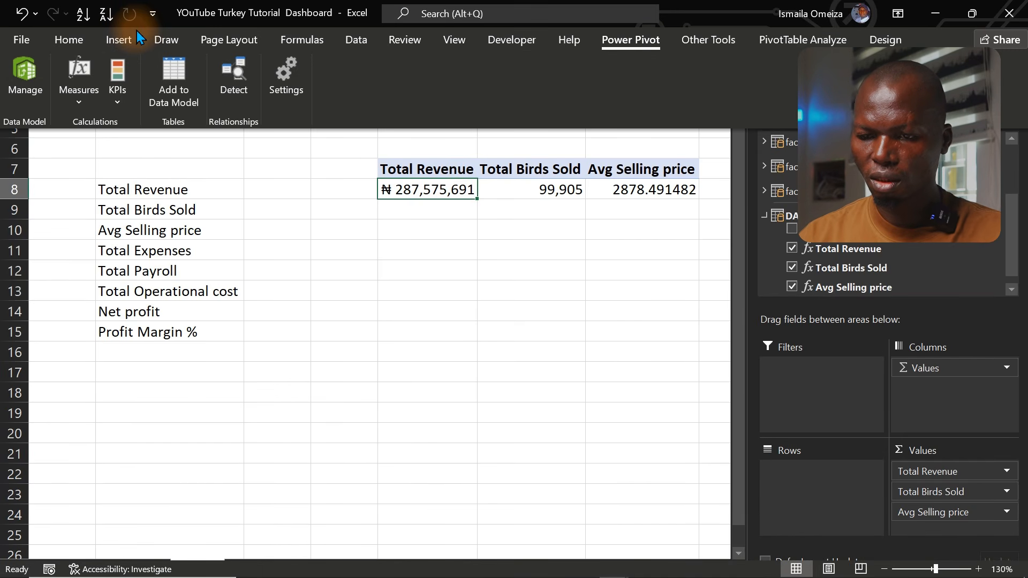
left_click(62, 48)
left_click(48, 104)
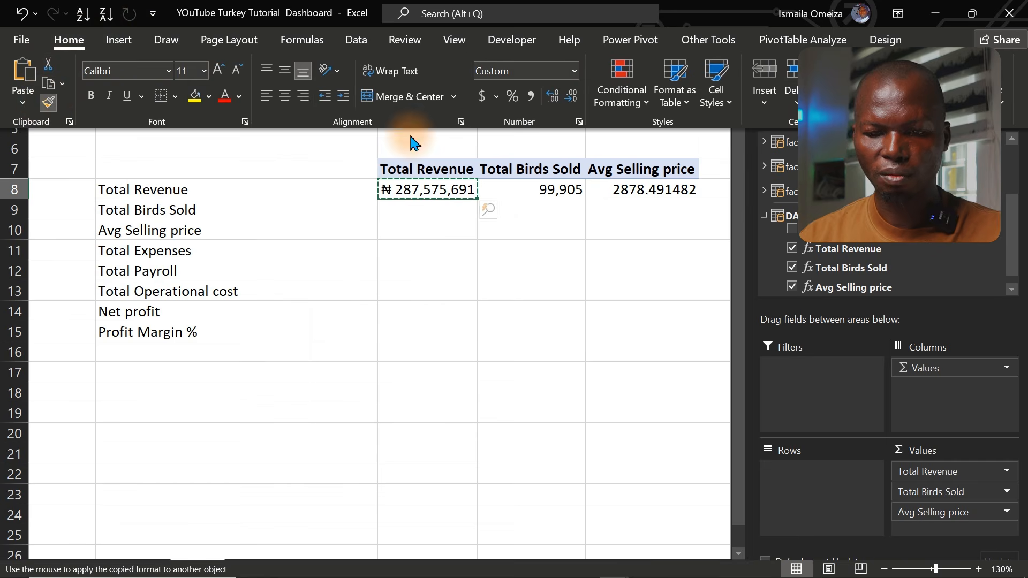
left_click(648, 190)
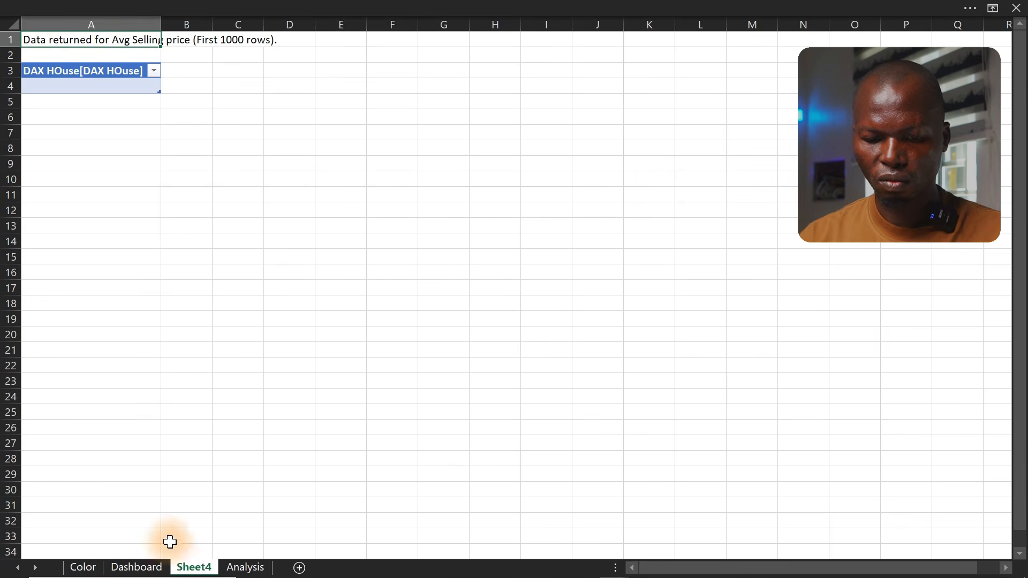
left_click(230, 569)
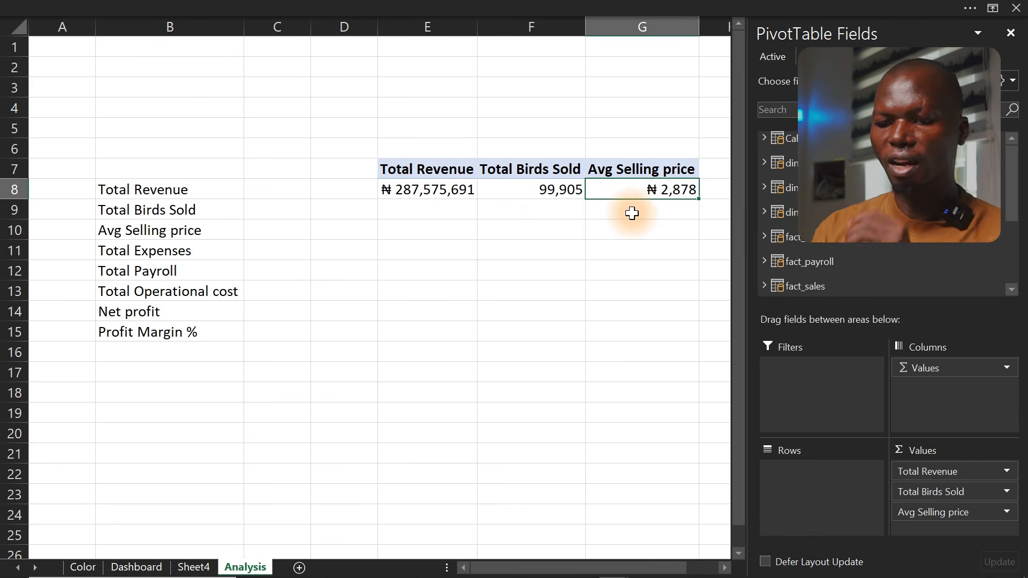
Start a new measure and name it Total Expenses using the copied label text
left_click(127, 255)
left_click_drag(209, 262, 55, 252)
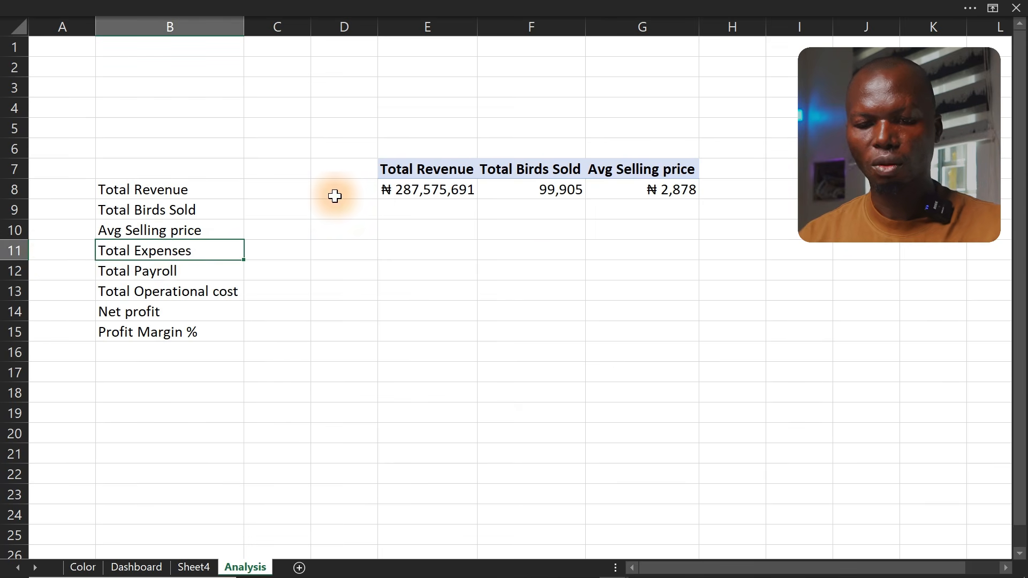
double_click(583, 173)
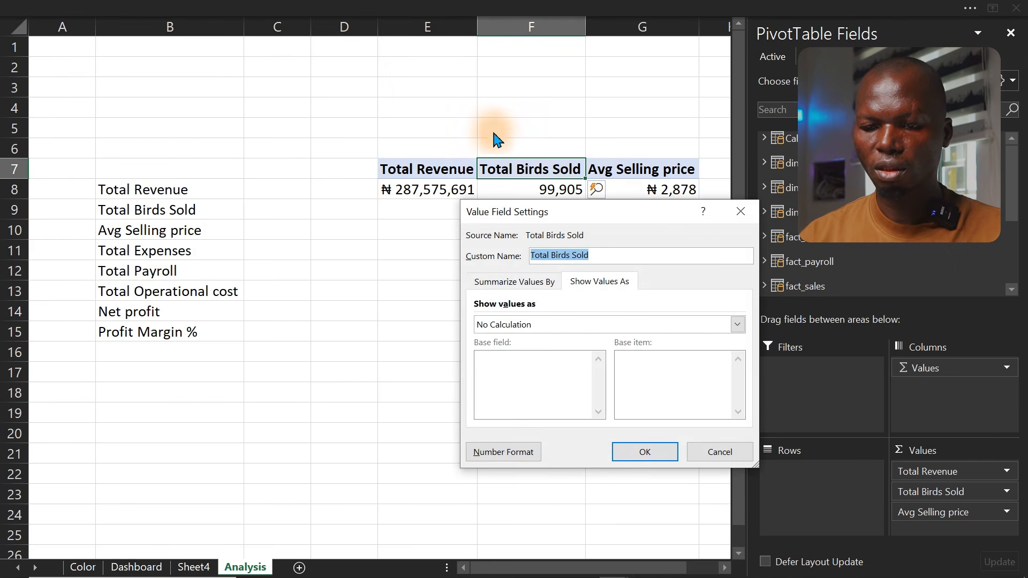
left_click(719, 454)
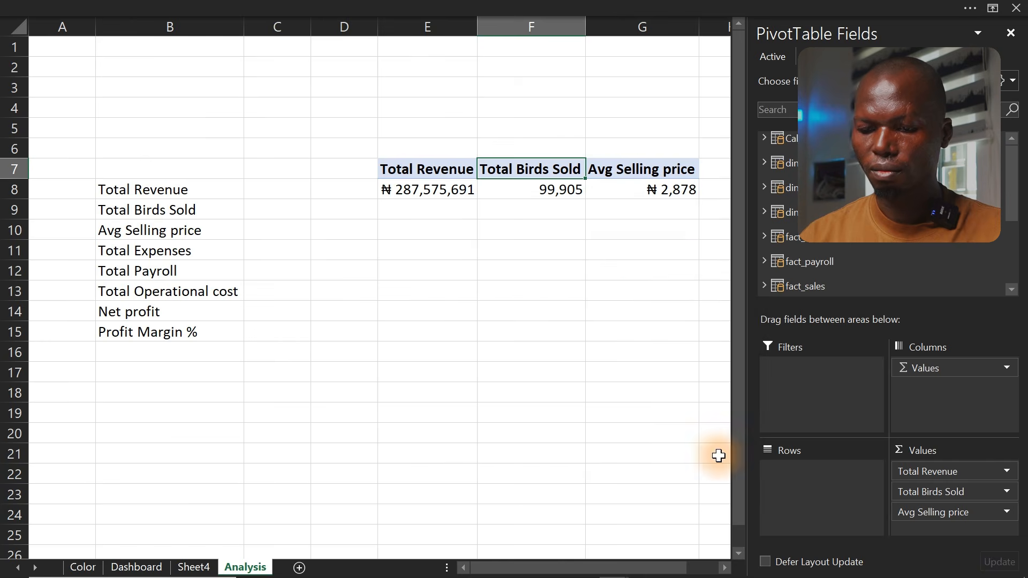
left_click(250, 6)
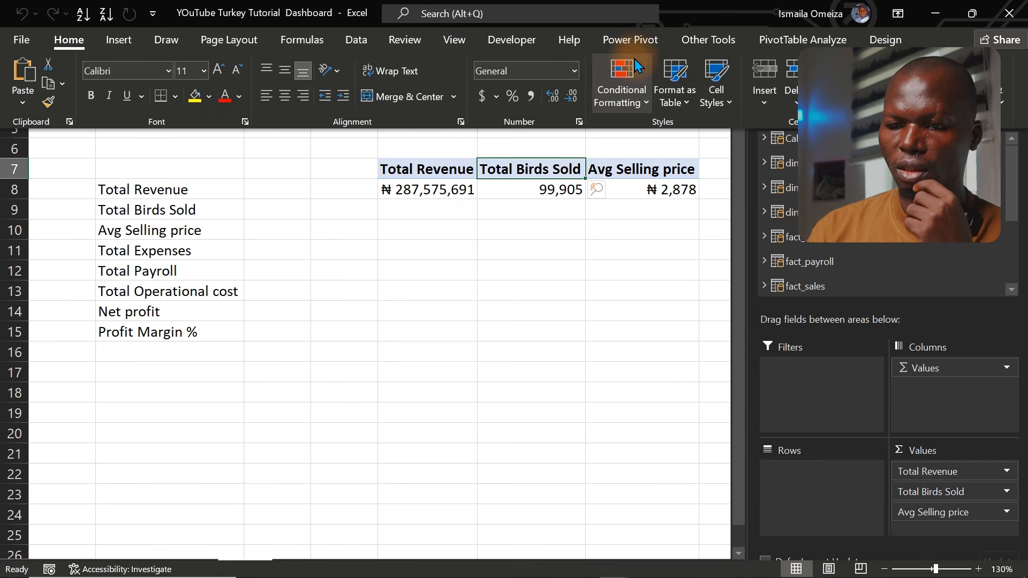
left_click(638, 42)
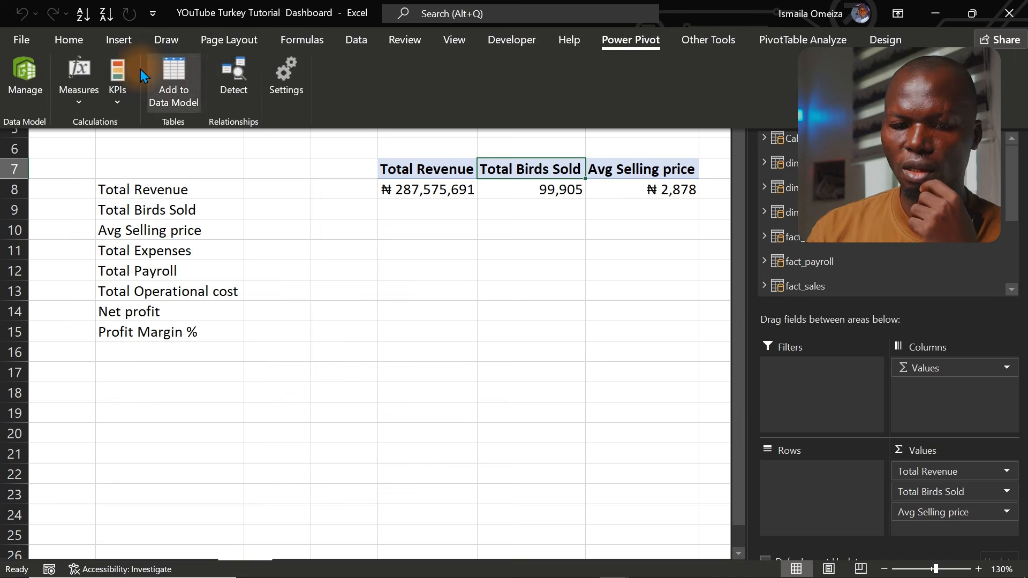
left_click(89, 98)
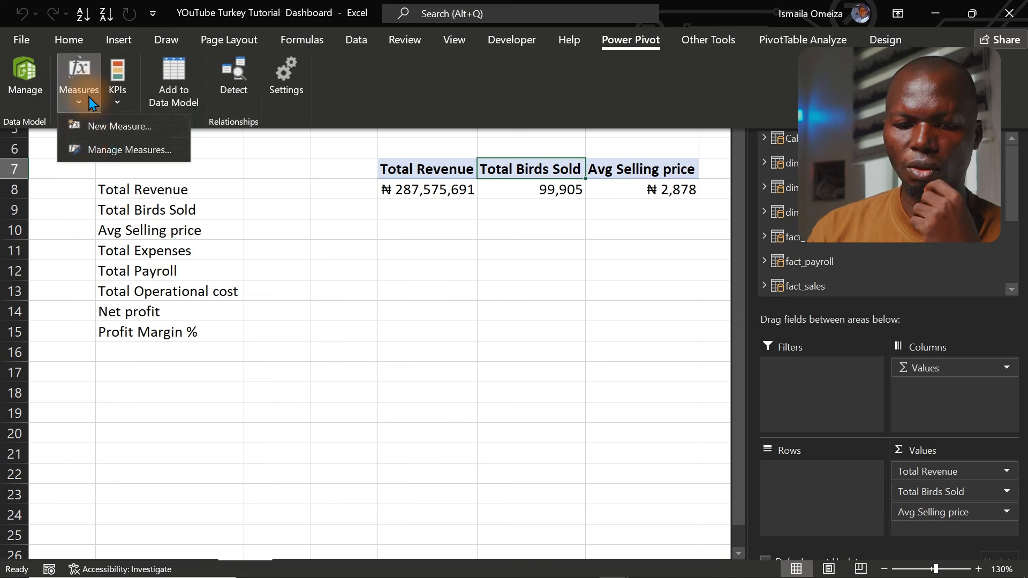
left_click(95, 129)
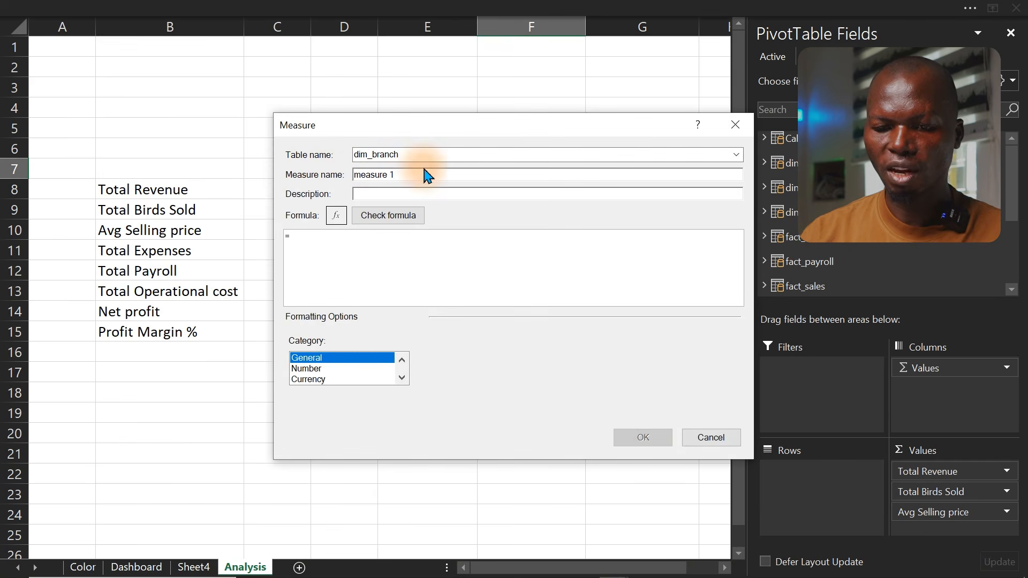
left_click_drag(401, 178, 310, 181)
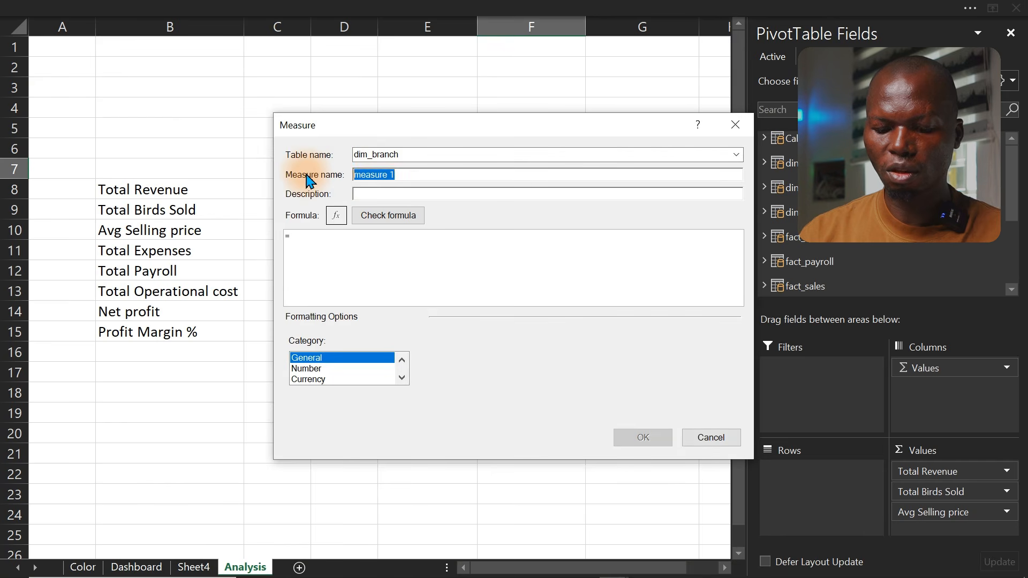
left_click(324, 234)
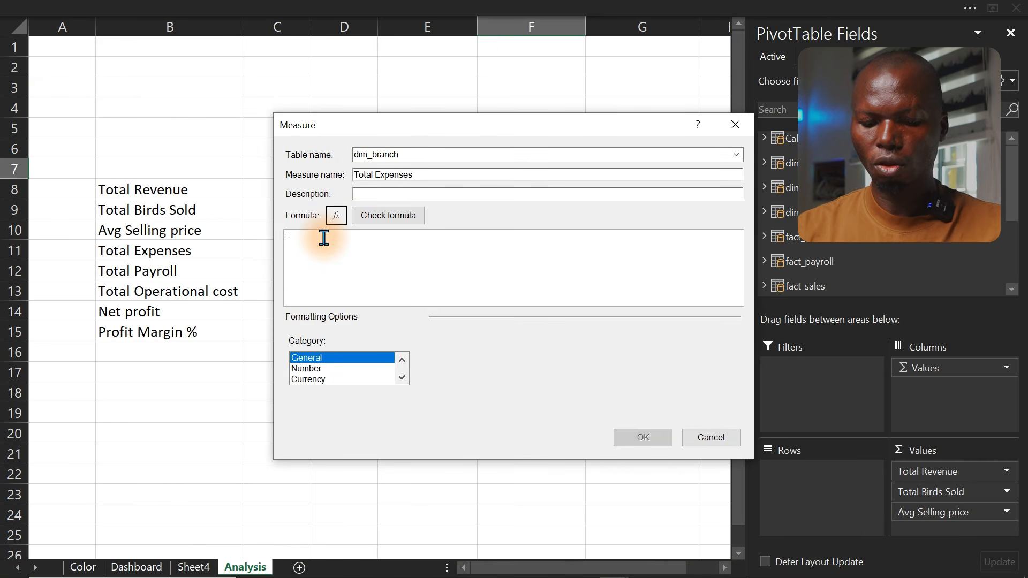
Enter the formula =SUM(fact_expenses[ExpenseAmount]) and save the measure
type("sum")
key("Tab")
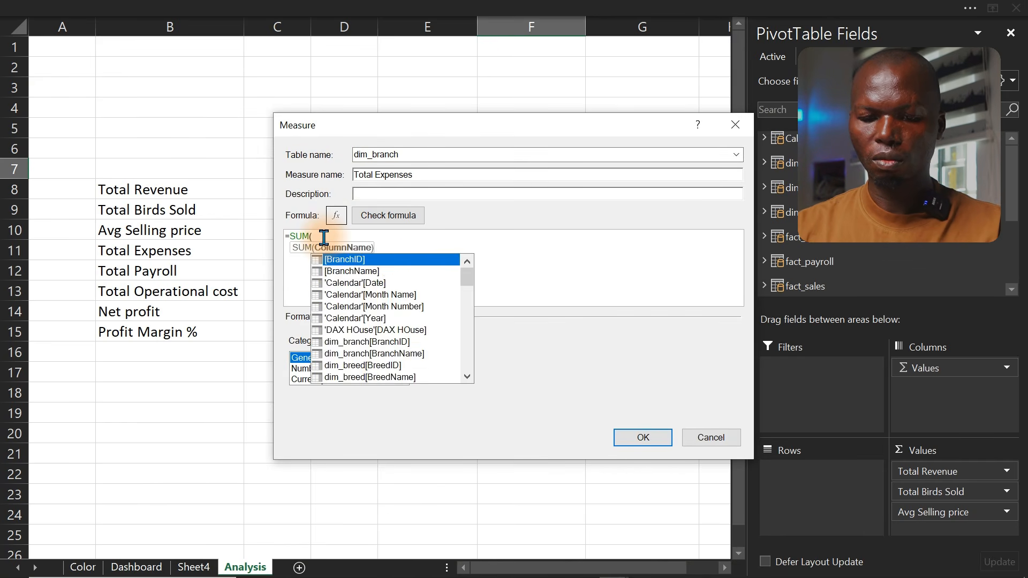
type("ex")
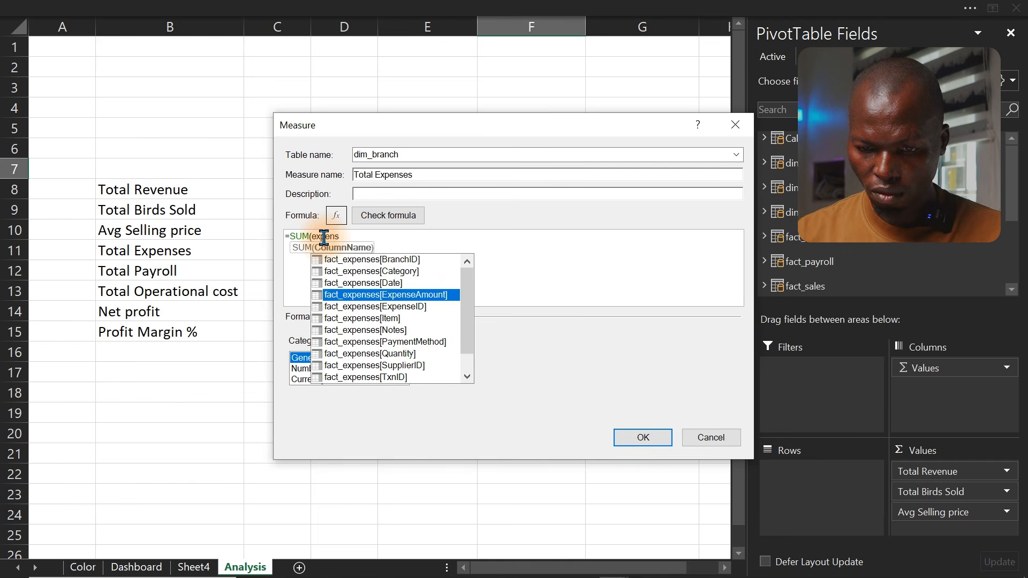
type("pens")
key("Tab")
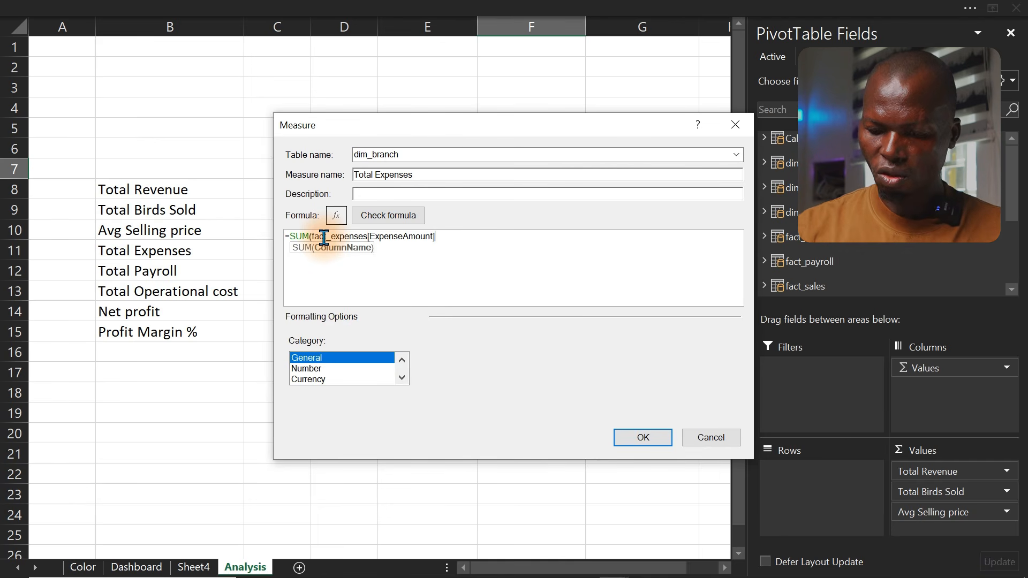
type(")")
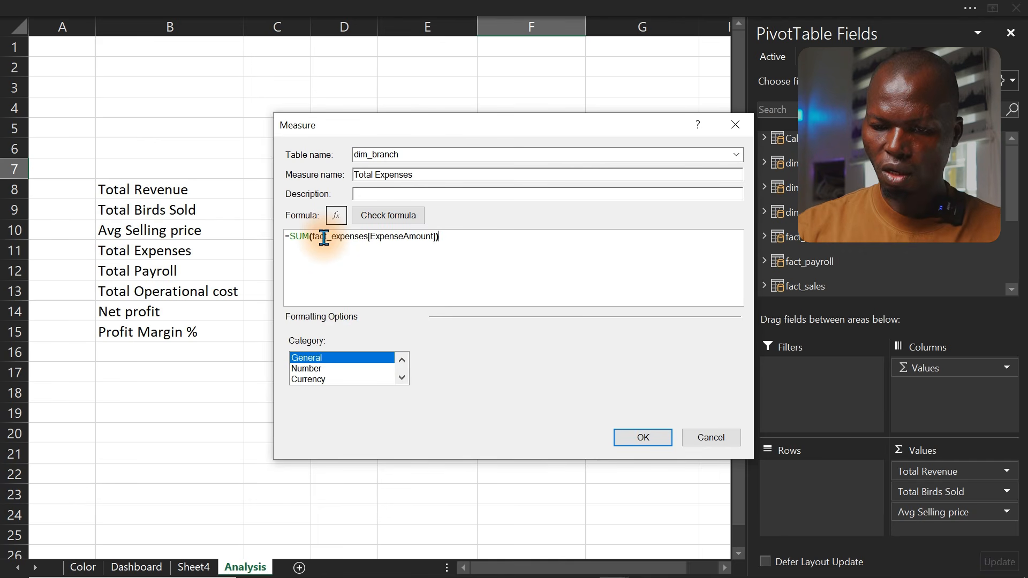
left_click(642, 436)
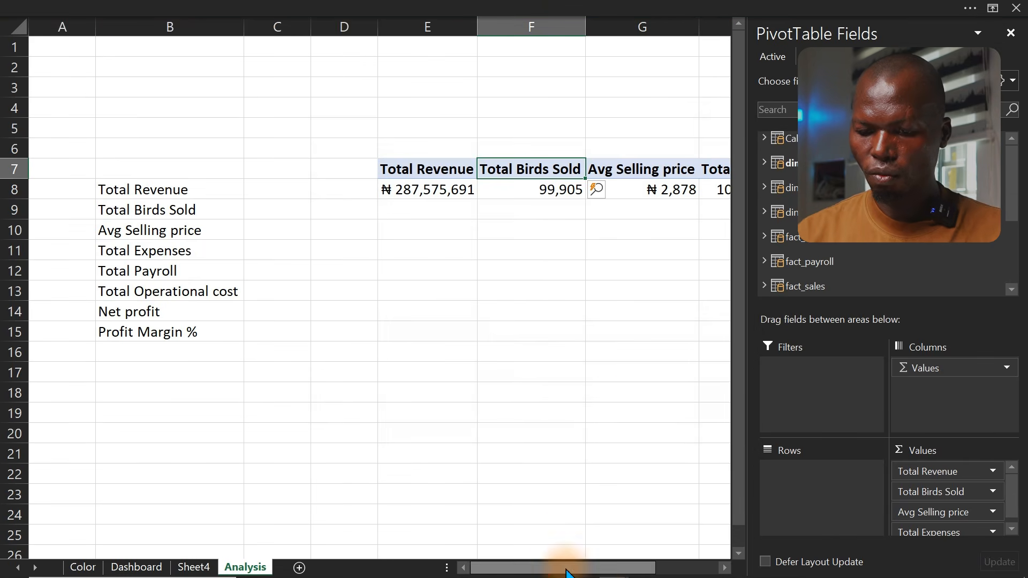
left_click_drag(566, 572, 617, 569)
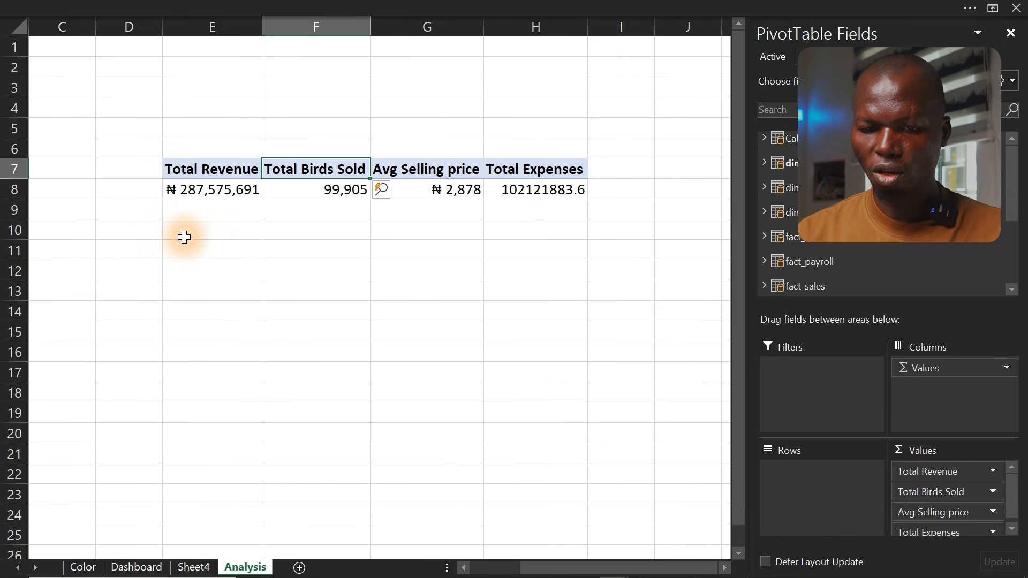
Copy the currency format from the Total Revenue value onto the Total Expenses value with Format Painter
left_click(181, 190)
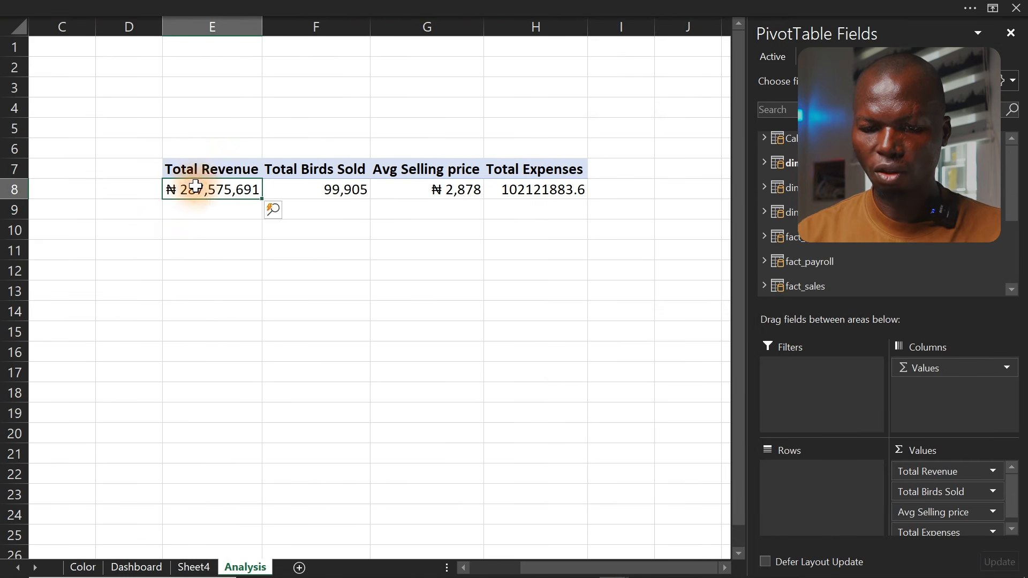
left_click(79, 10)
left_click(63, 42)
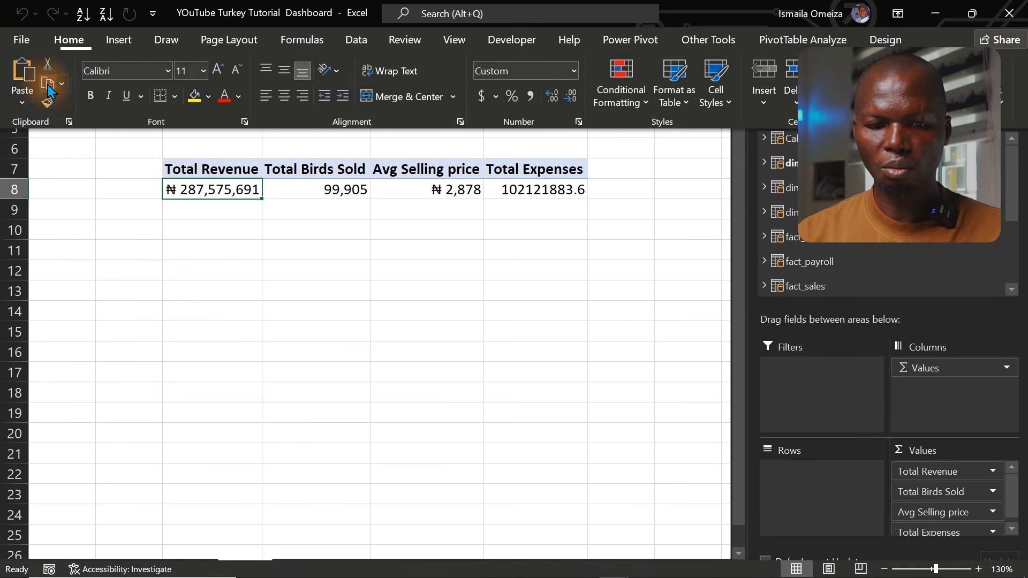
left_click(47, 84)
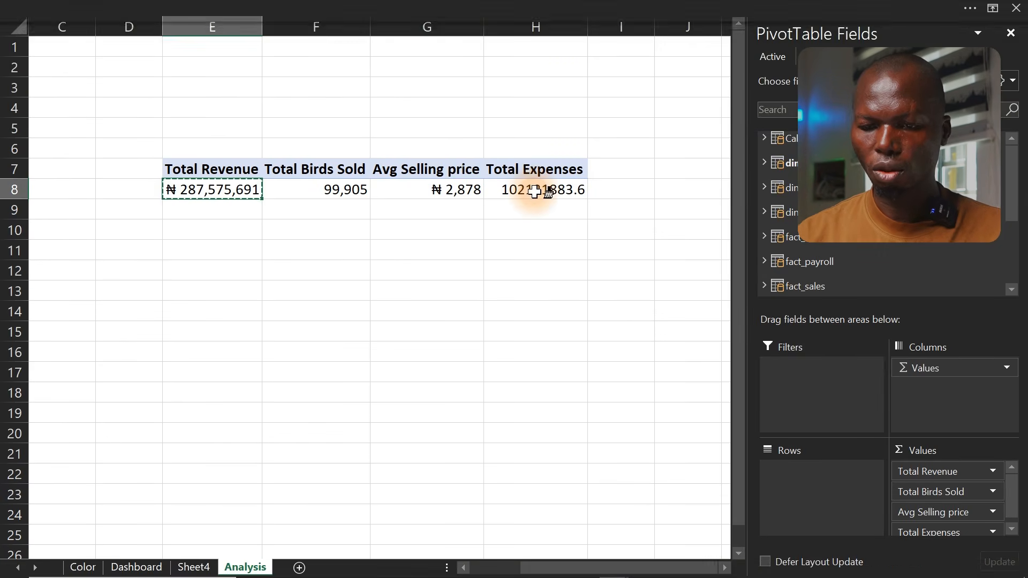
left_click(535, 191)
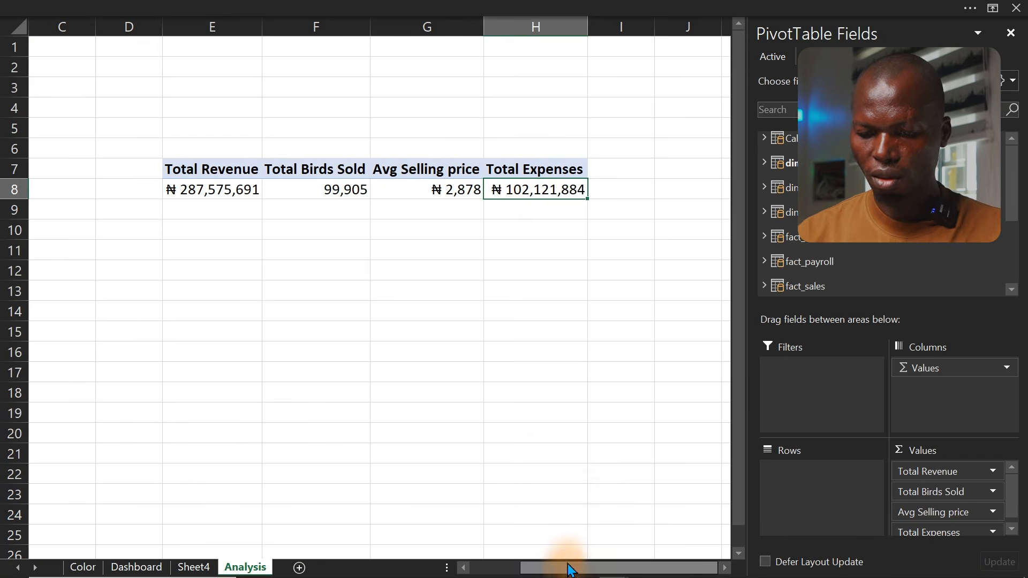
Copy the Total Payroll label text and start a new measure named Total Payroll
left_click_drag(569, 570, 471, 567)
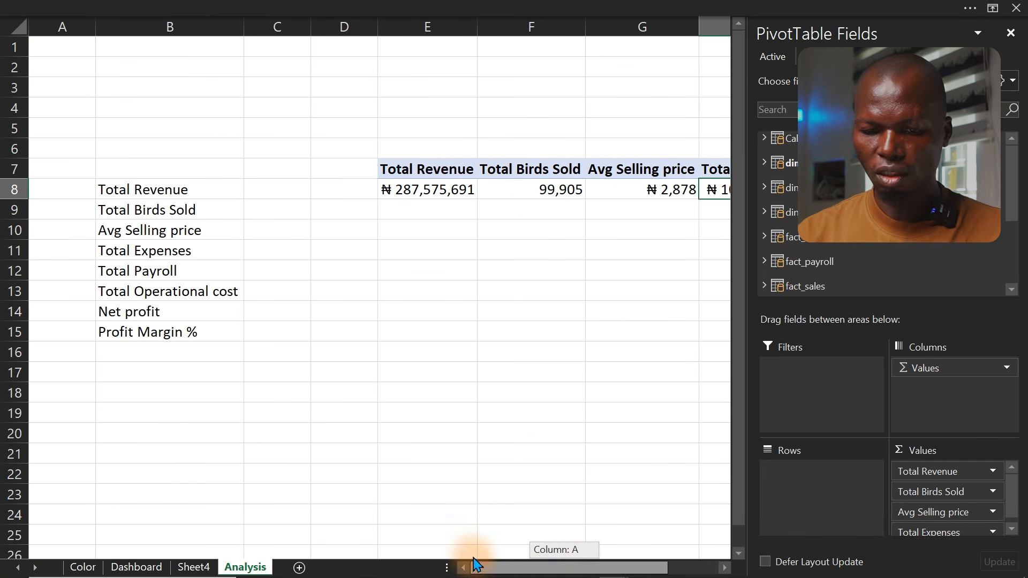
left_click(154, 278)
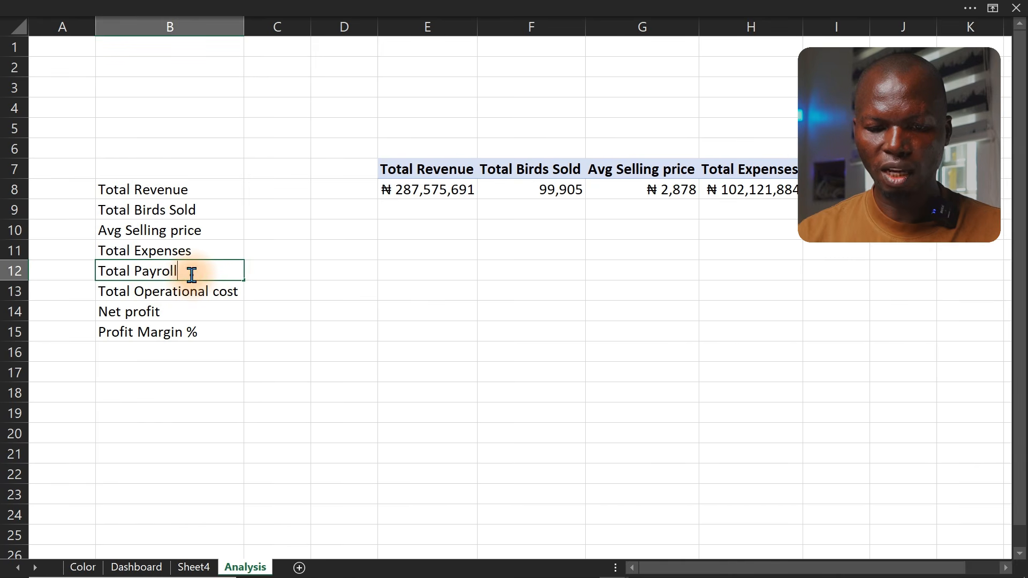
left_click_drag(192, 275, 85, 271)
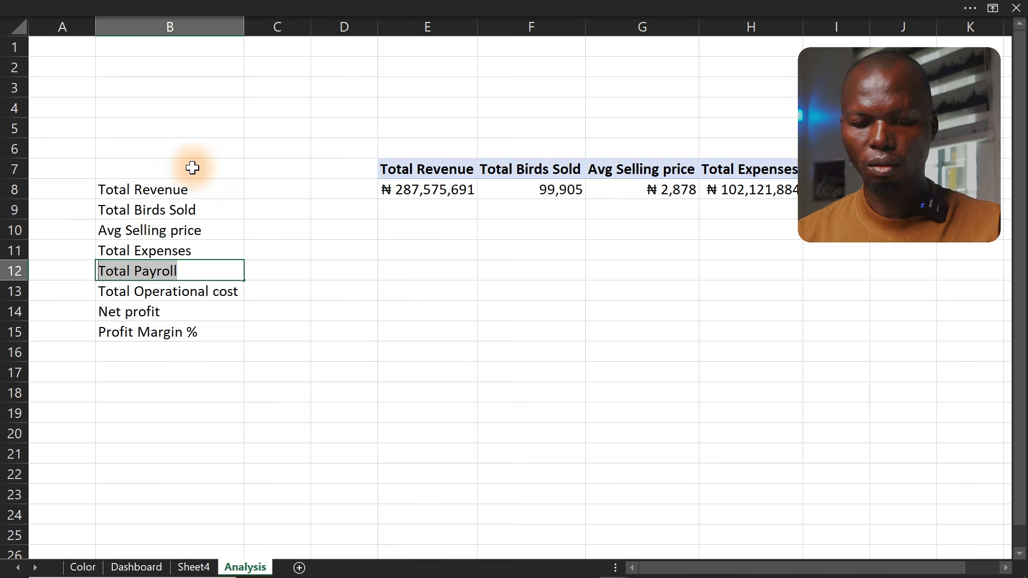
left_click(333, 7)
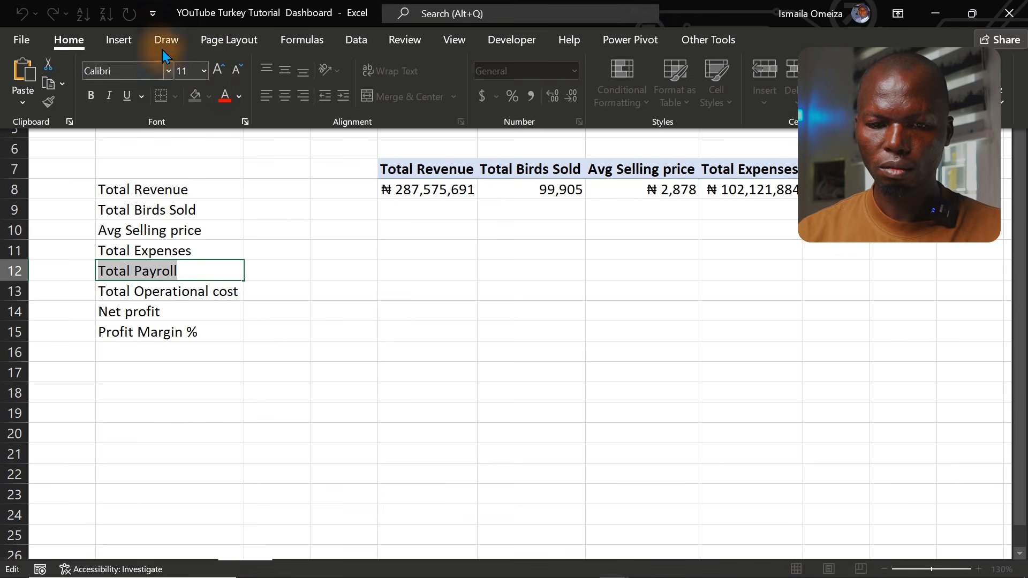
left_click(630, 40)
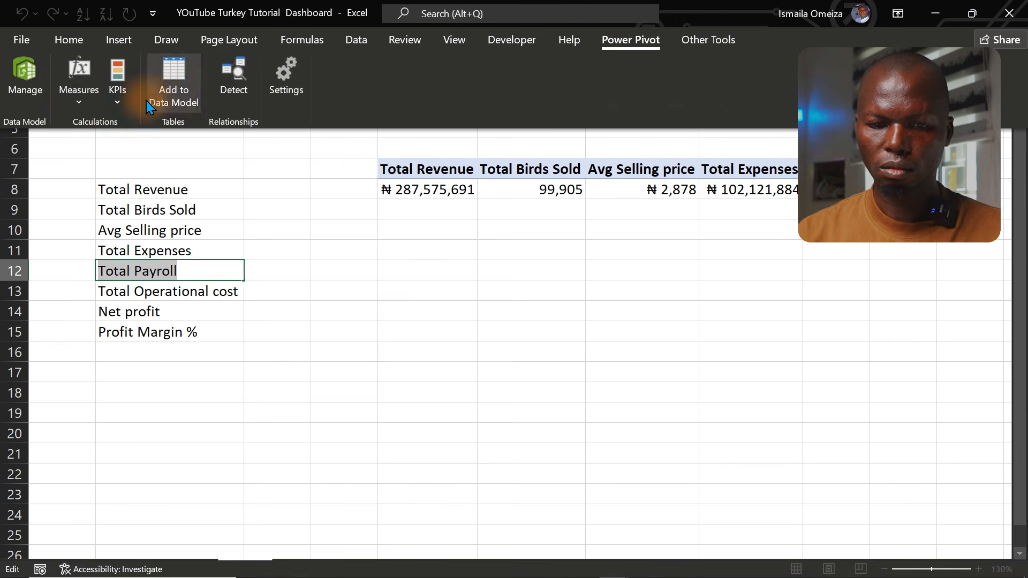
left_click(73, 107)
left_click(93, 128)
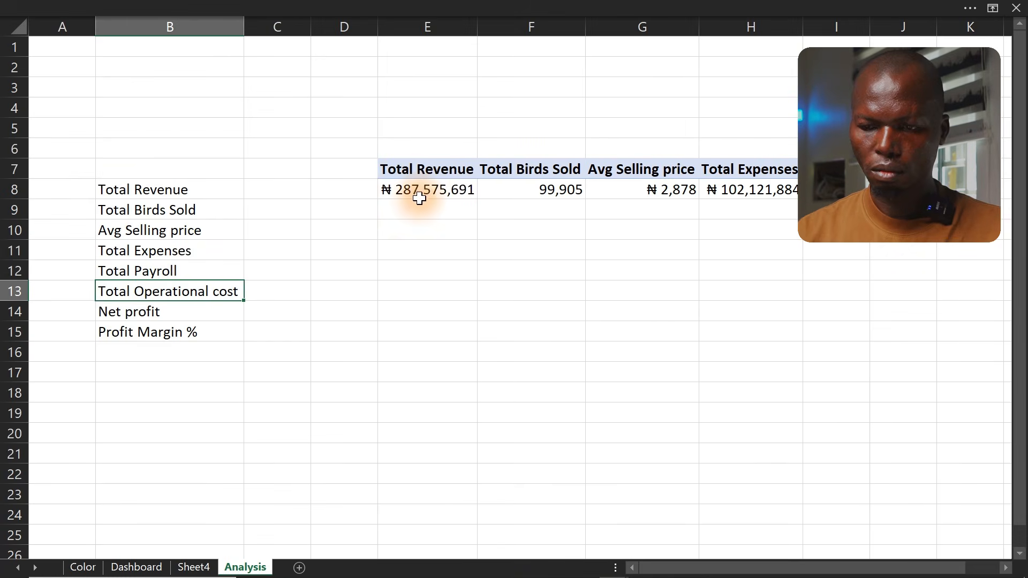
Start a new measure named Total Operational cost and begin its formula with [Total Expenses]
left_click(419, 198)
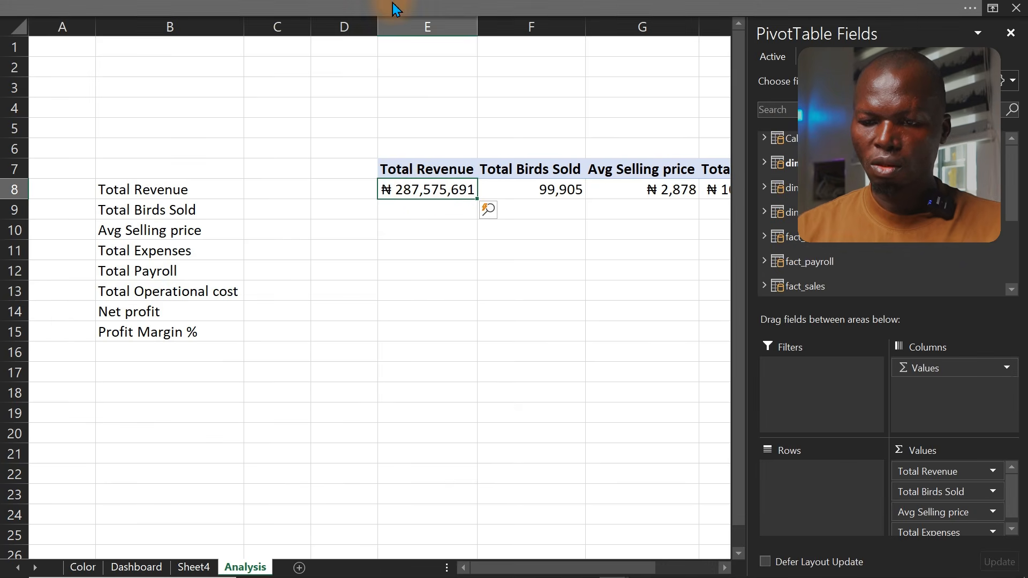
left_click(394, 7)
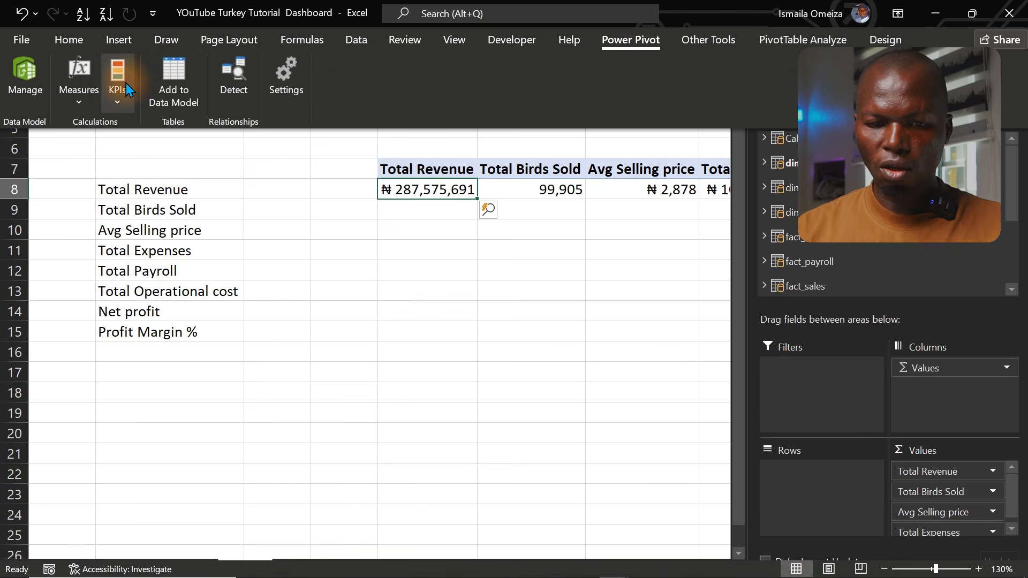
left_click(79, 97)
left_click(101, 125)
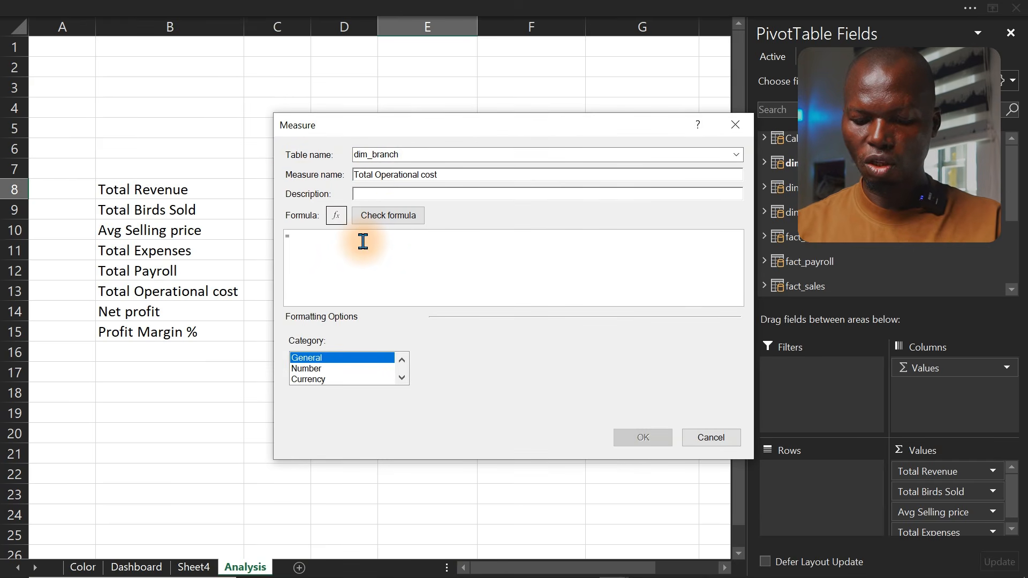
type("su")
key("BackSpace")
key("BackSpace")
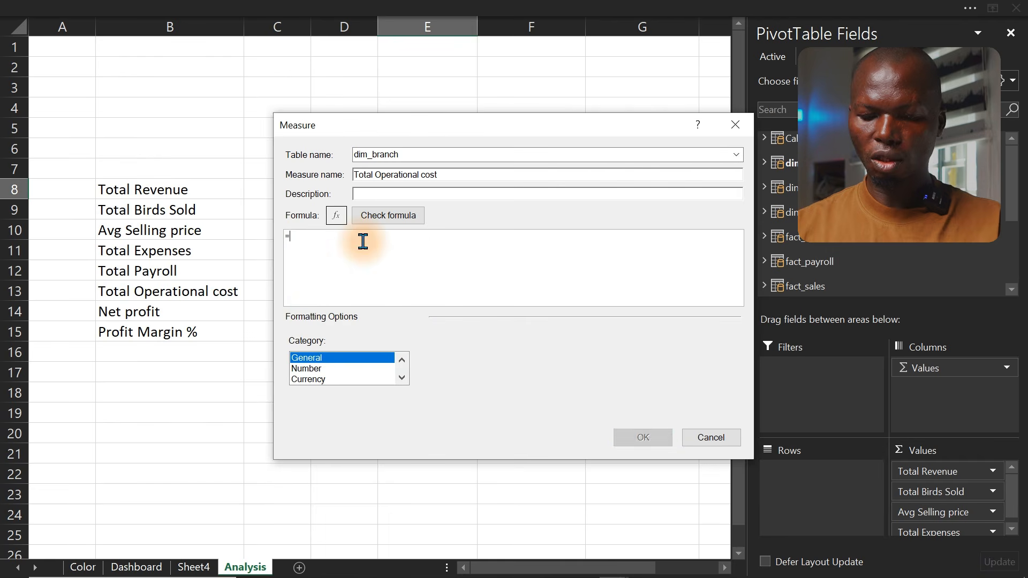
type("[")
key("Down")
key("Down")
key("Down")
key("Down")
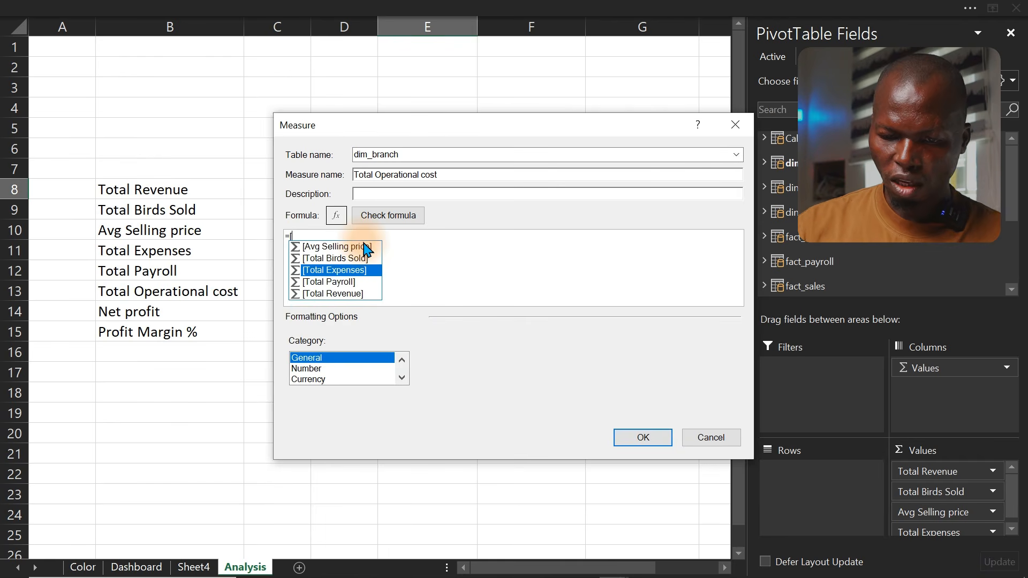
key("Up")
key("Up")
key("Tab")
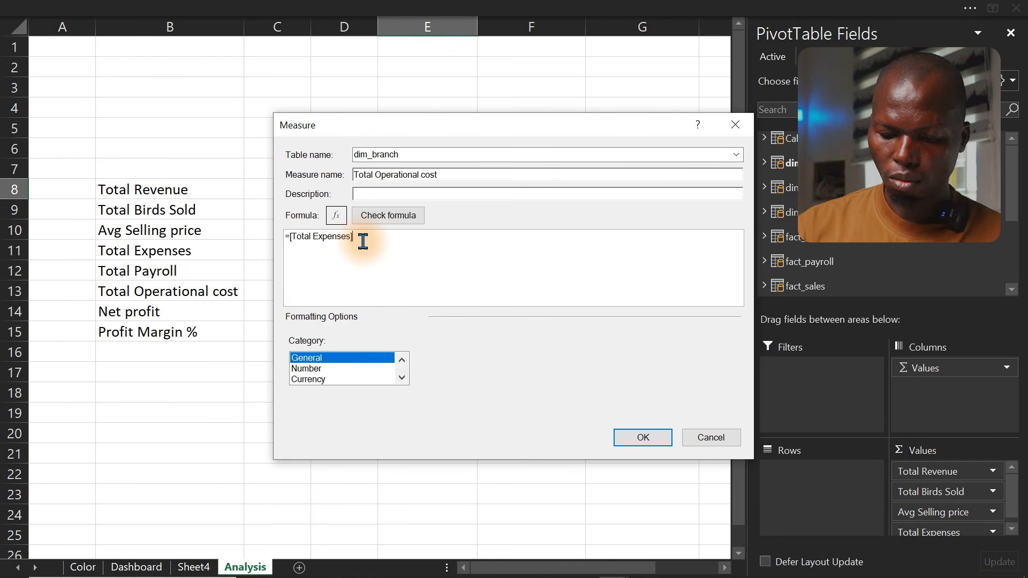
Complete the formula as =[Total Expenses]+[Total Payroll] and save the measure
type("+p")
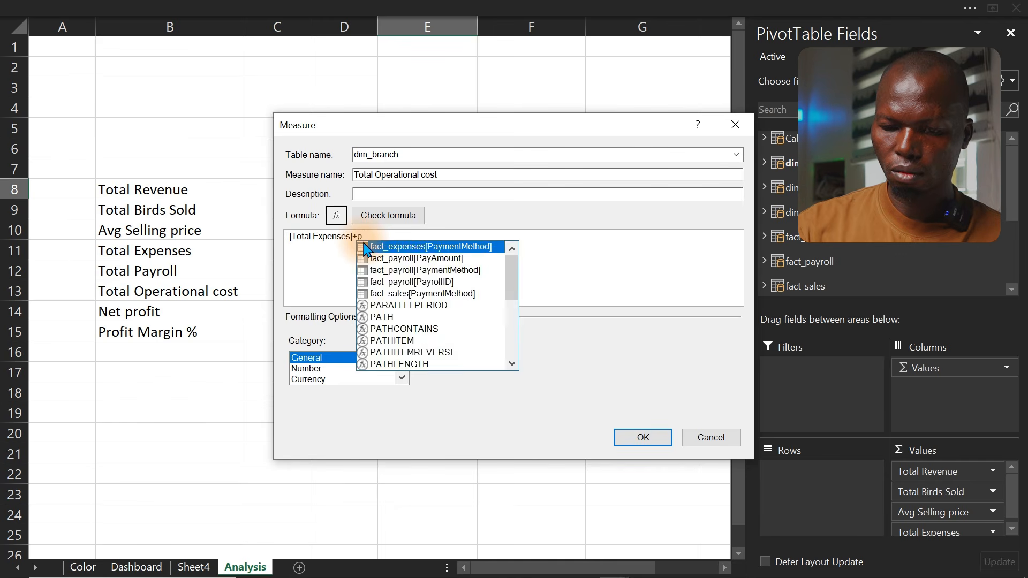
key("BackSpace")
type("[")
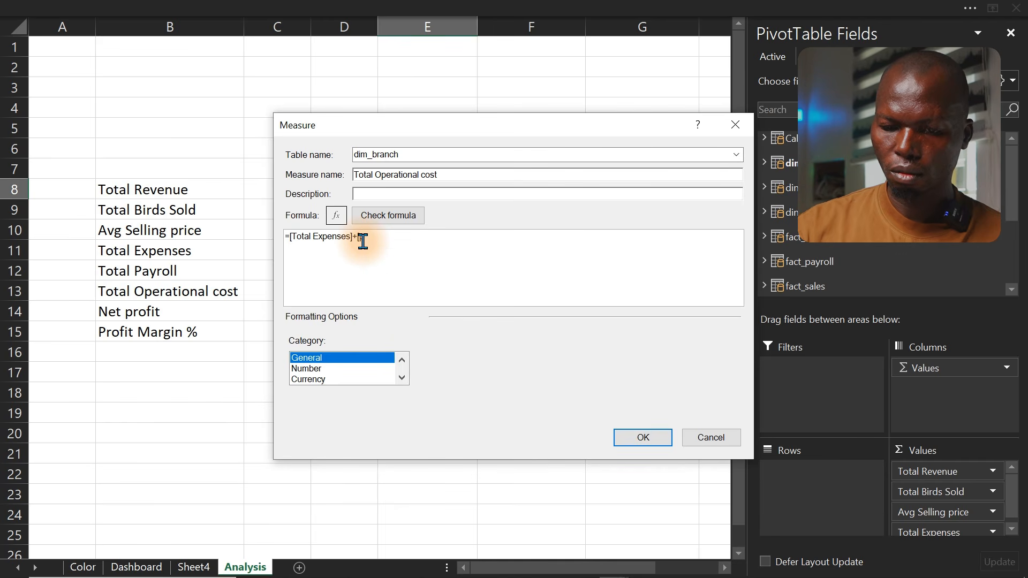
key("Down")
key("Down")
key("Down")
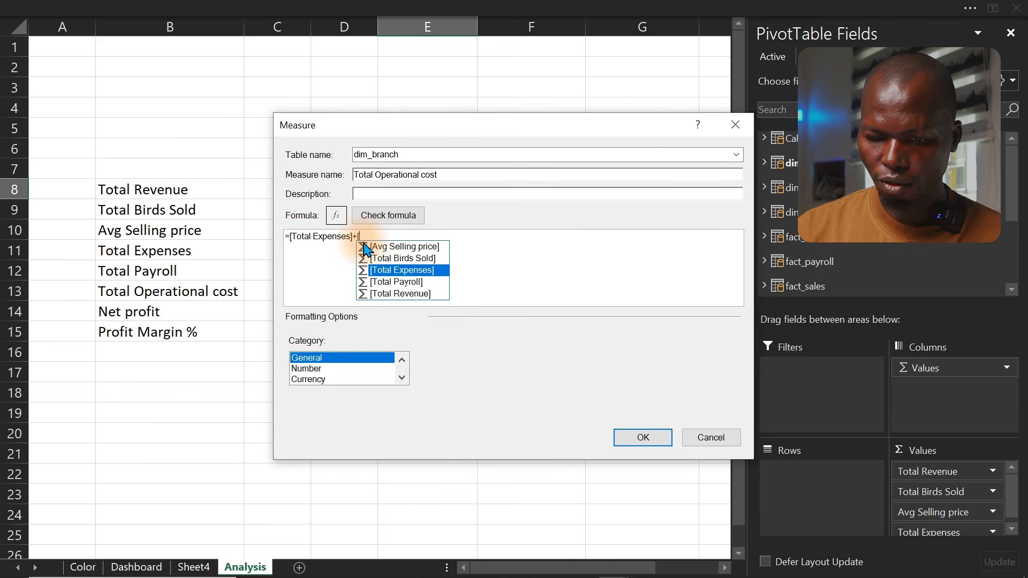
key("Tab")
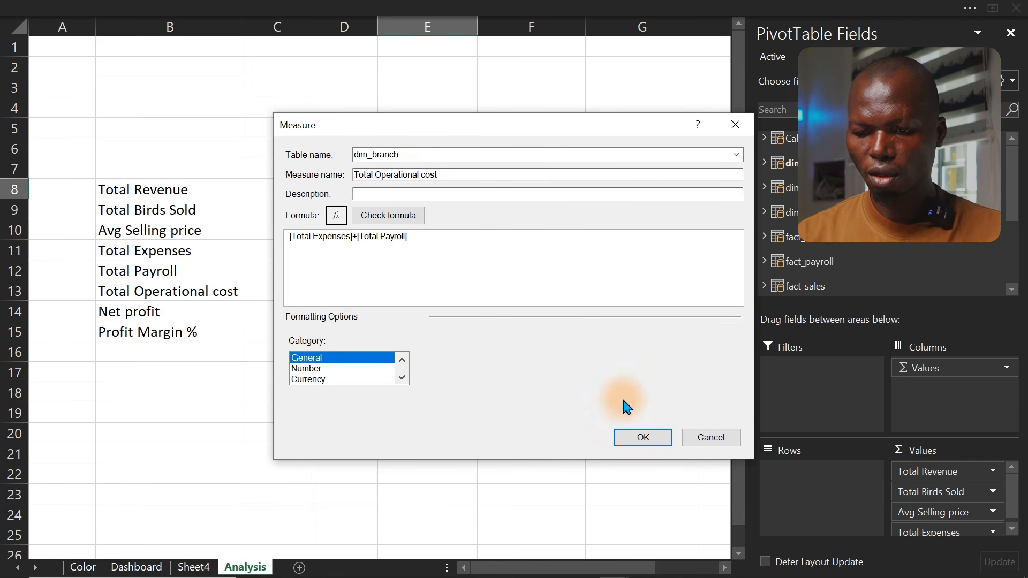
left_click(641, 440)
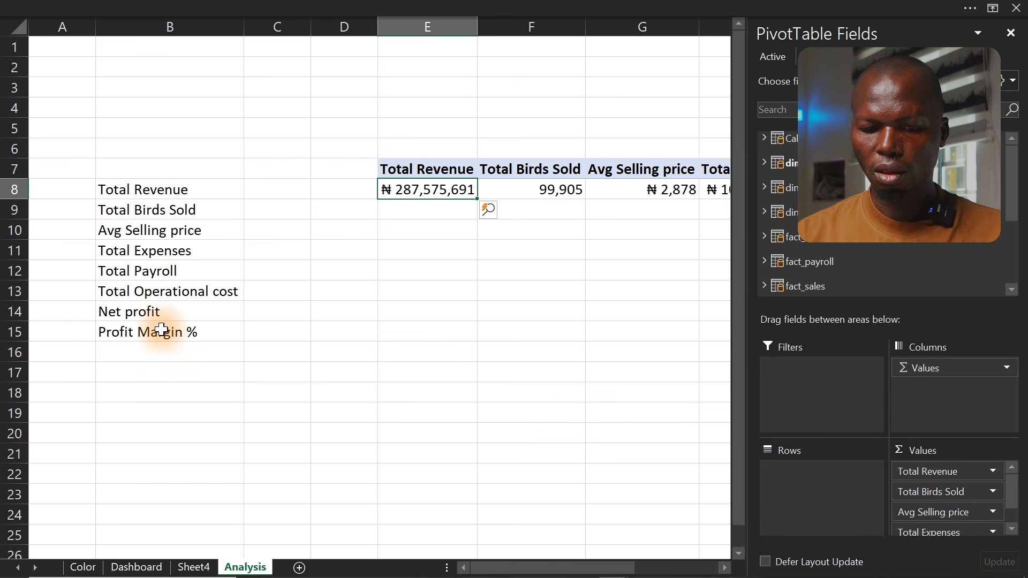
Copy the Net profit label and start a new measure named Net profit
left_click(162, 312)
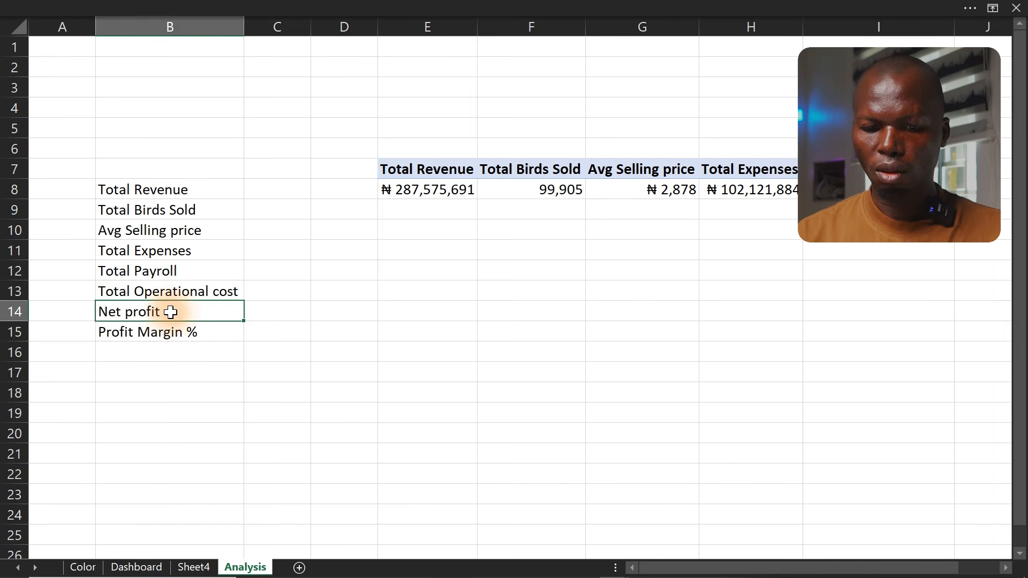
left_click_drag(181, 312, 86, 304)
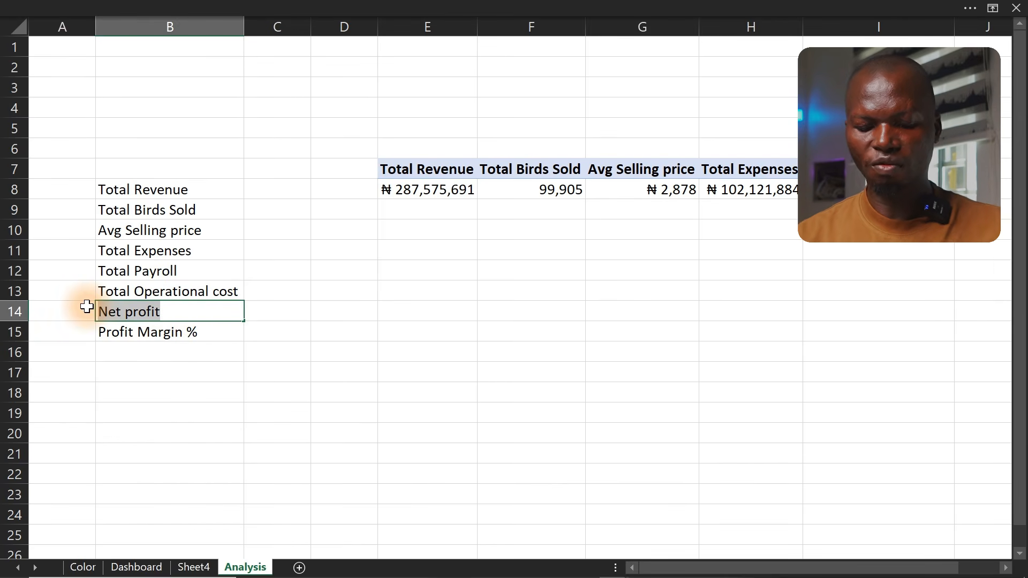
left_click(389, 6)
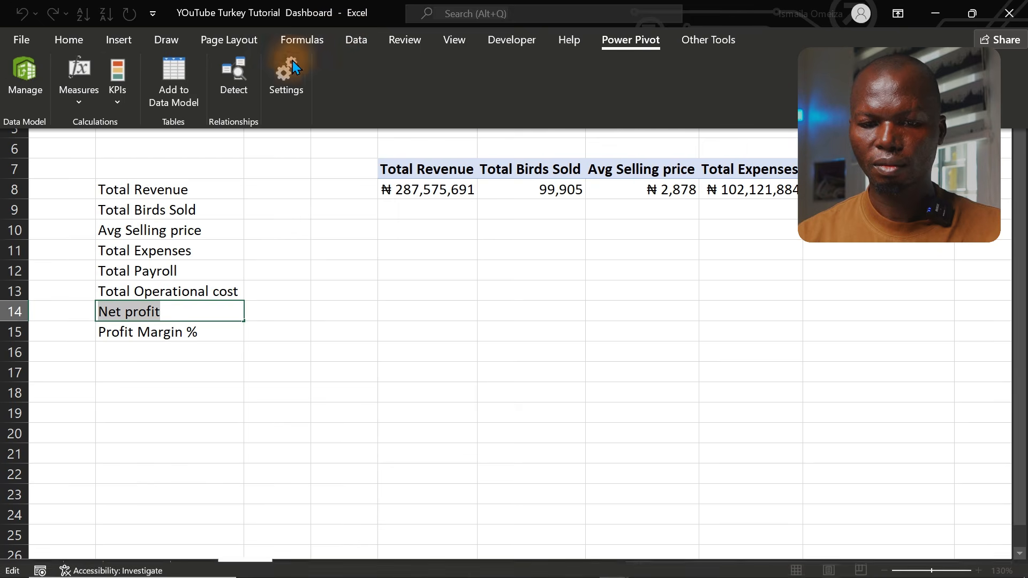
left_click(73, 97)
left_click(111, 128)
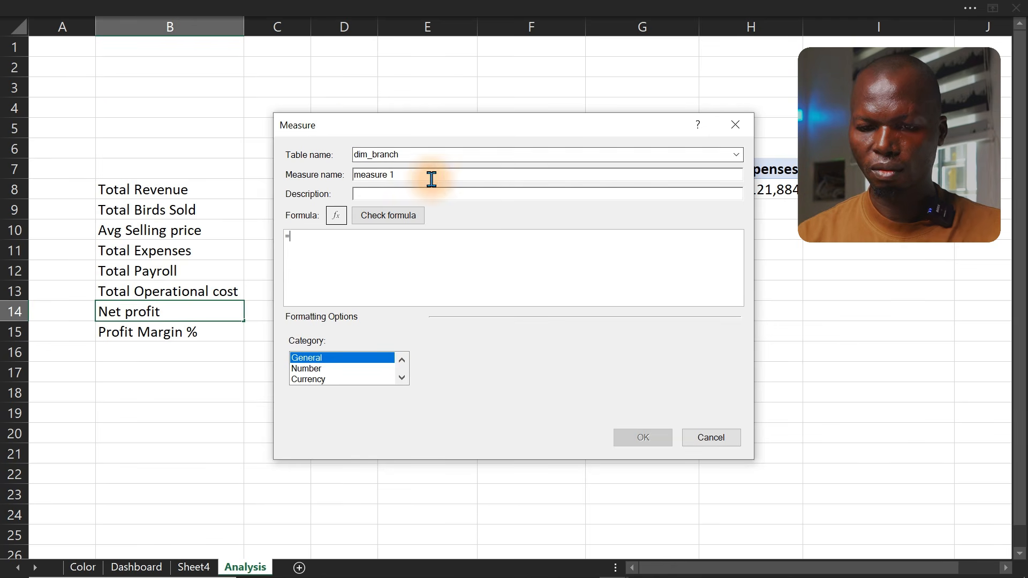
left_click_drag(414, 176, 302, 178)
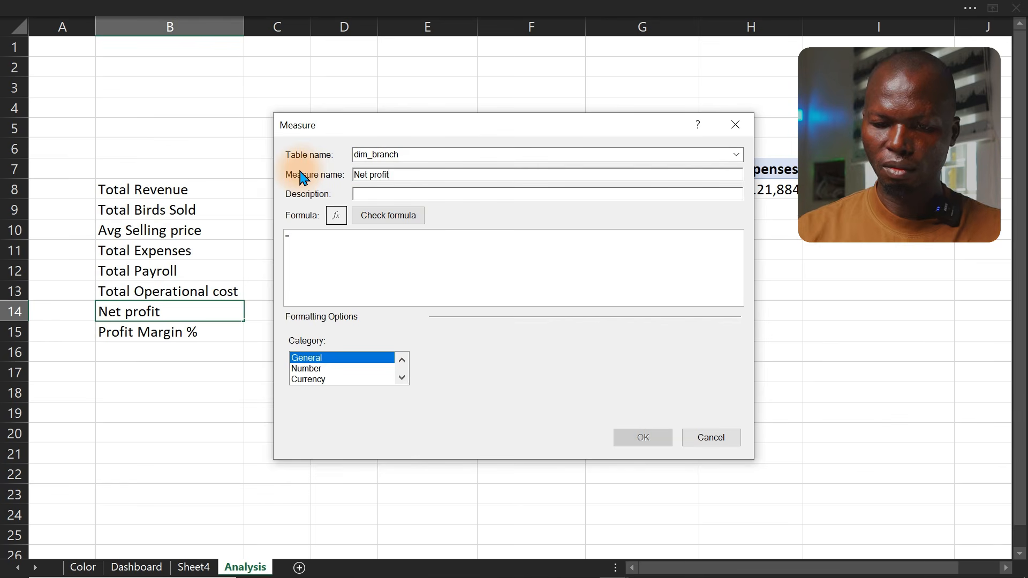
left_click(379, 254)
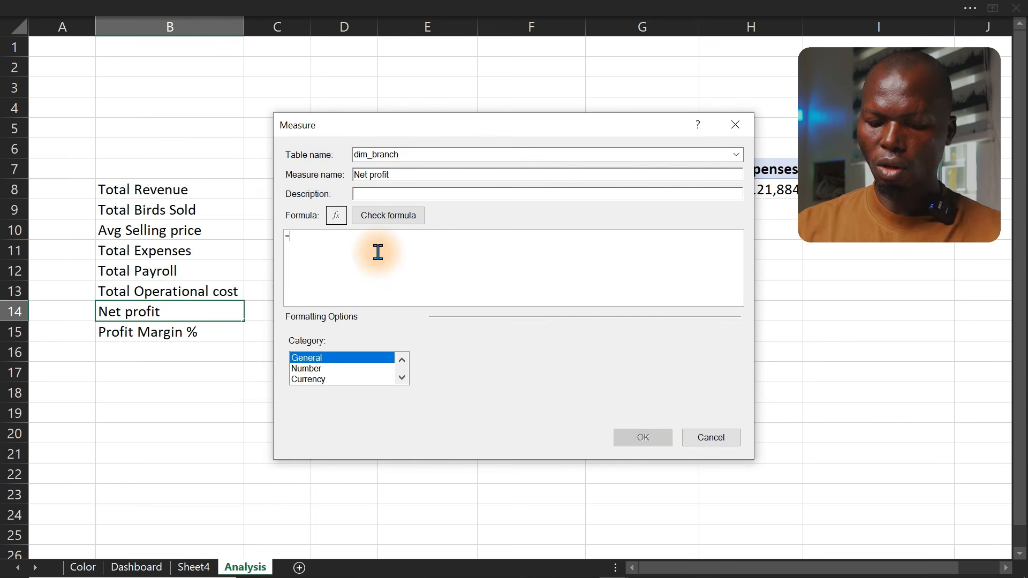
Enter the formula =[Total Revenue] - [Total Operational cost] and save the Net profit measure
type("[")
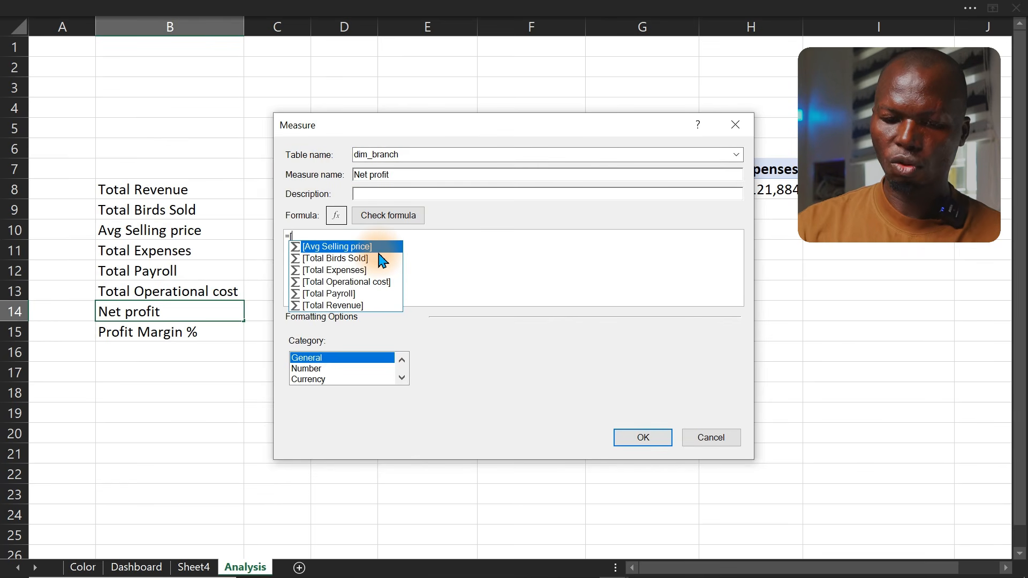
key("Down")
key("Down")
key("Down")
key("Down")
key("Down")
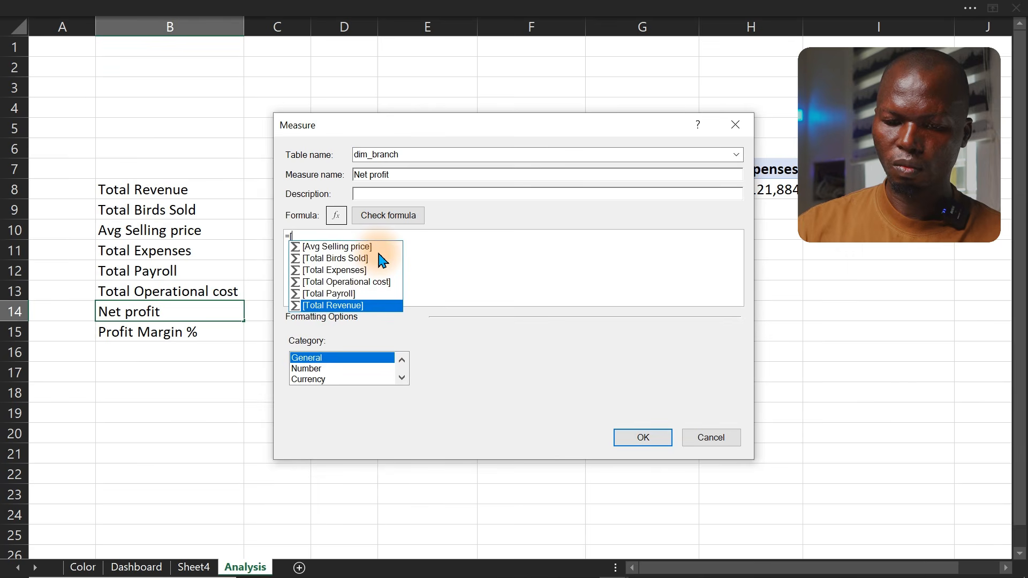
key("Tab")
type("- ")
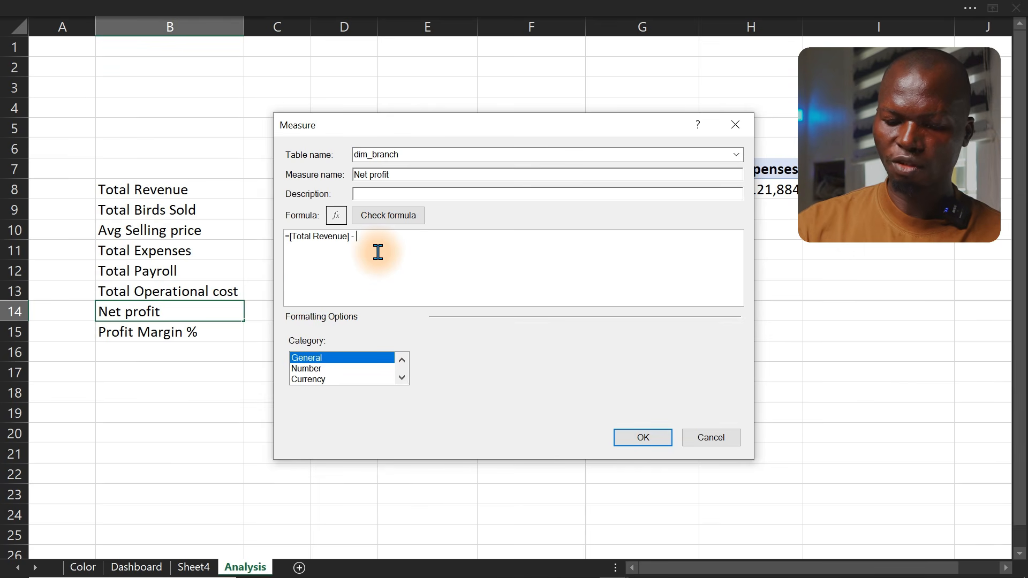
type("[")
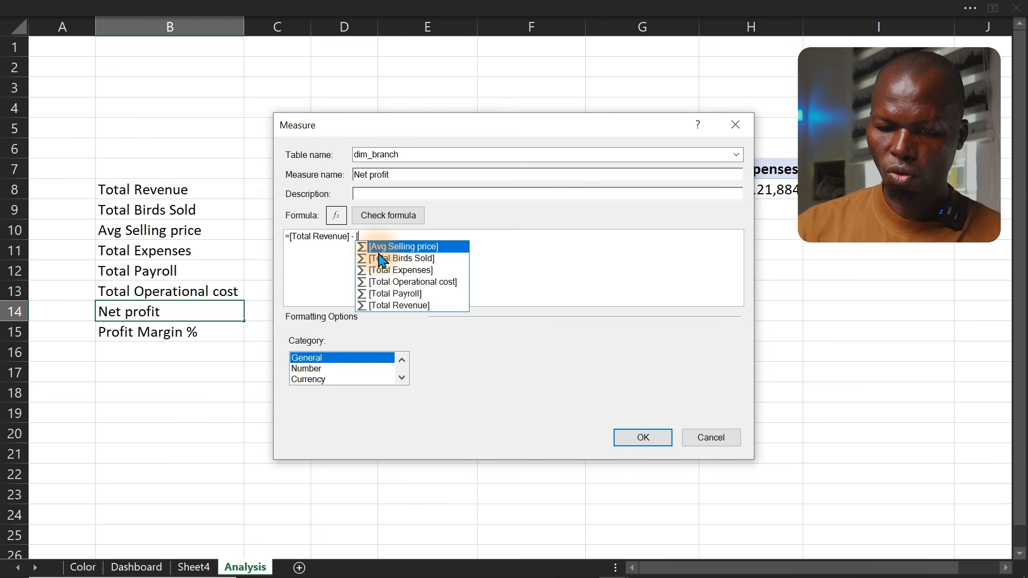
double_click(397, 281)
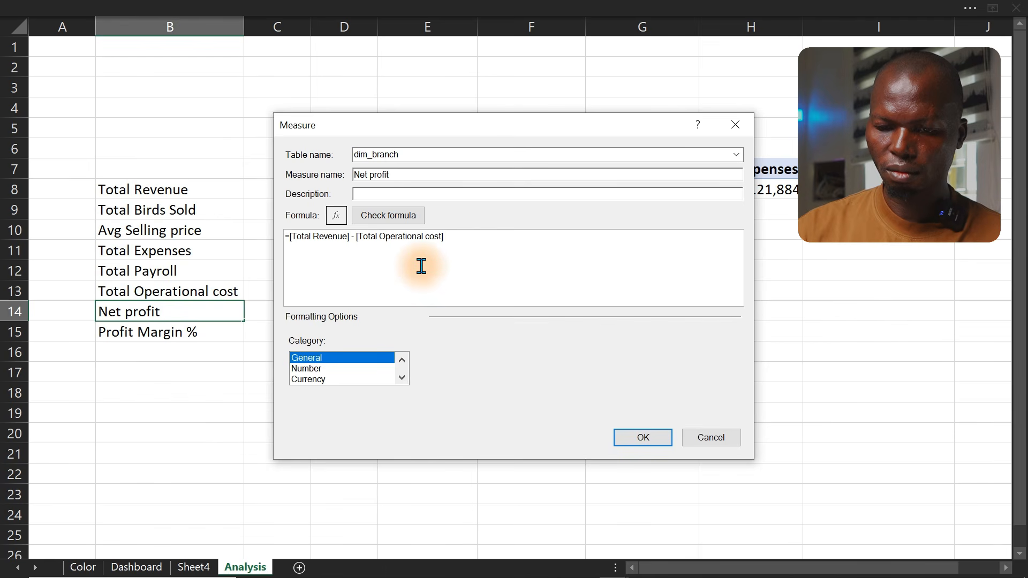
left_click(637, 434)
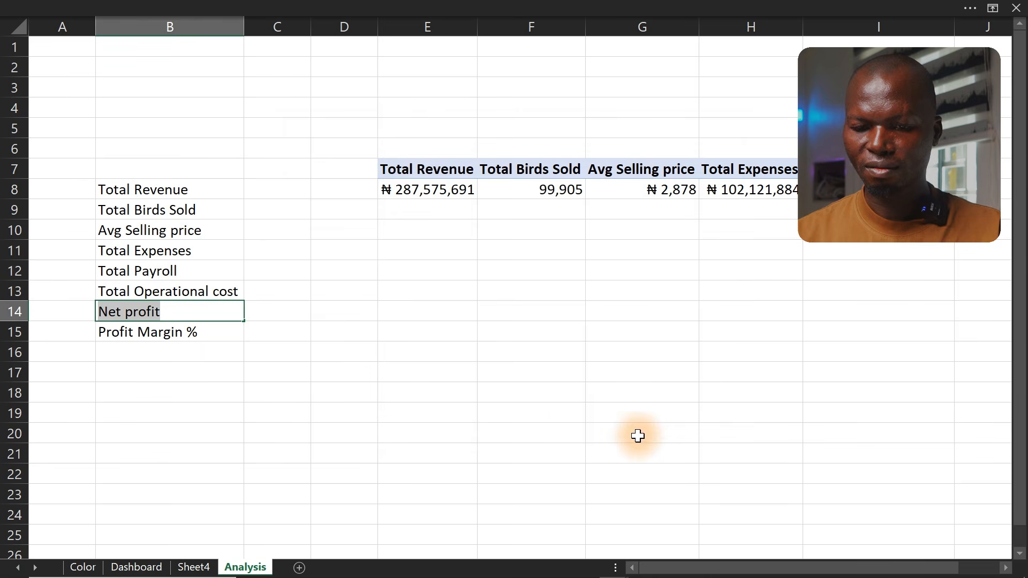
Complete the Profit Margin % measure formula as =DIVIDE([Net profit],[Total Revenue])
left_click(202, 332)
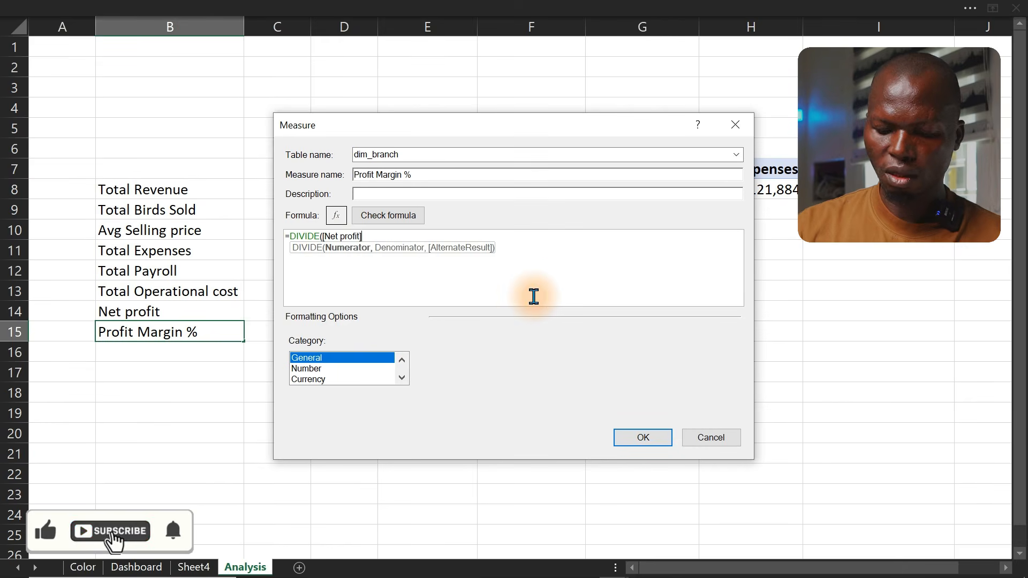
type(",")
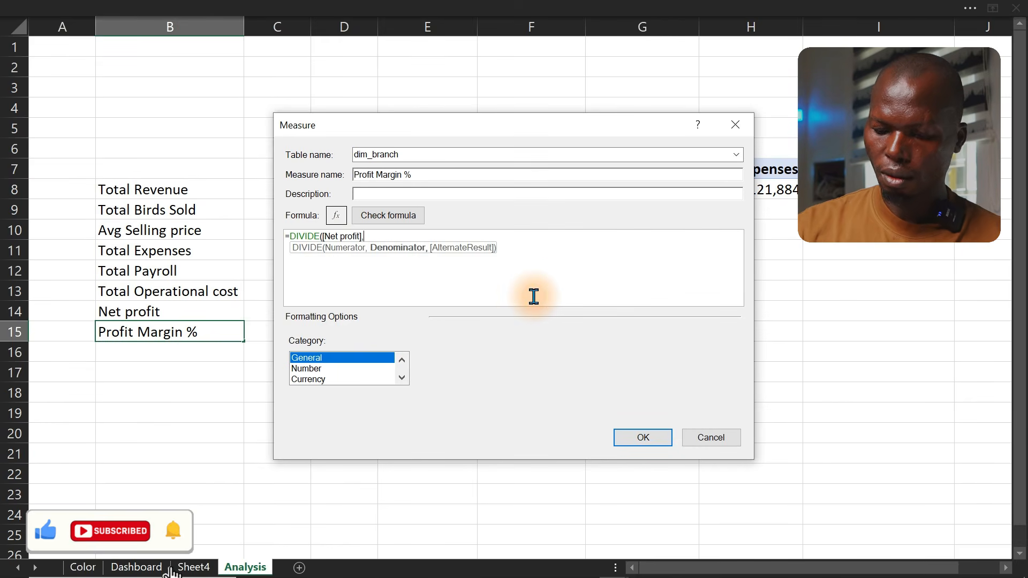
type("[to")
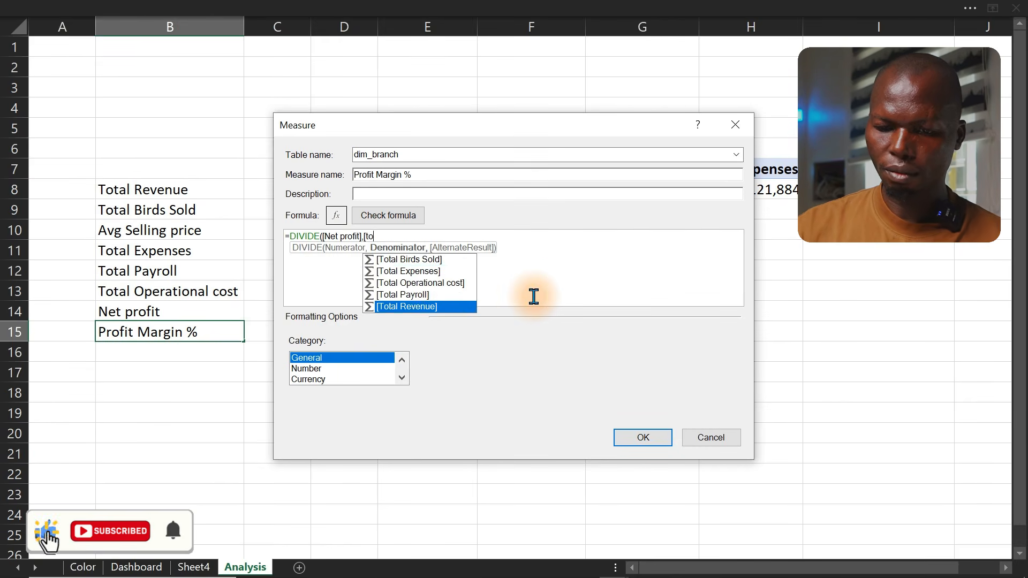
key("Tab")
type(")")
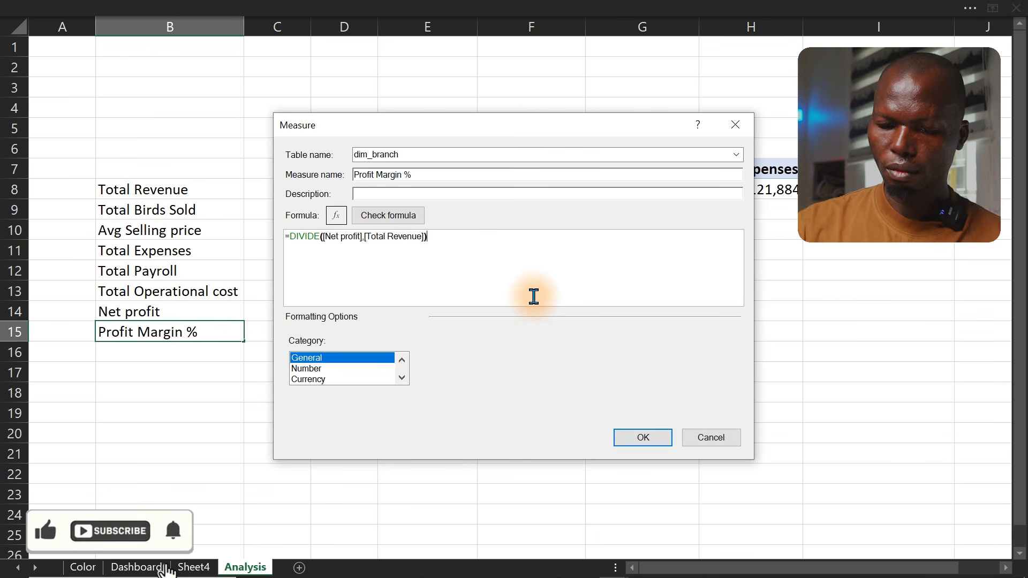
Format the Profit Margin % measure as a Number in Percentage format with one decimal place and save it
left_click(319, 368)
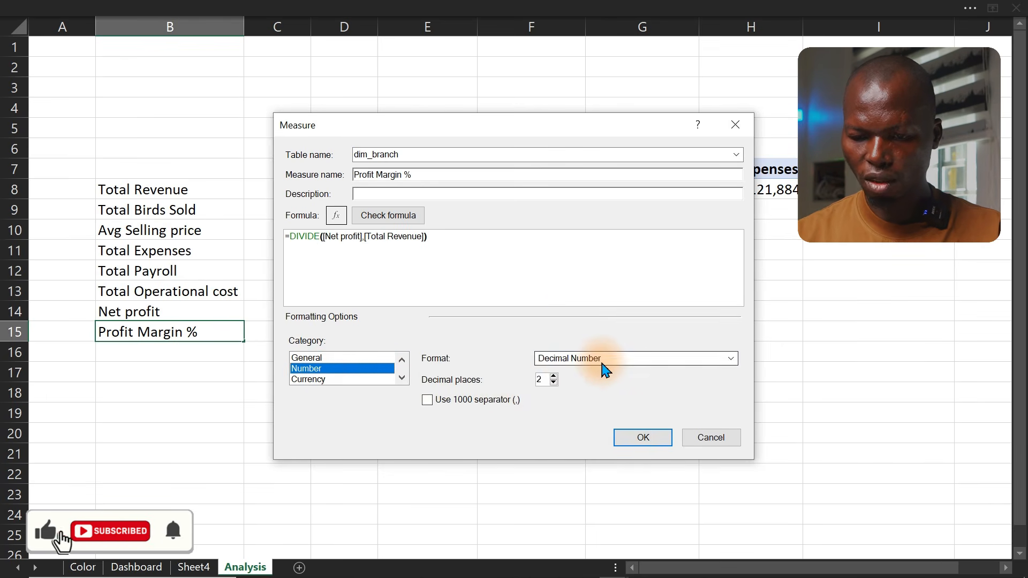
left_click(604, 365)
left_click(575, 392)
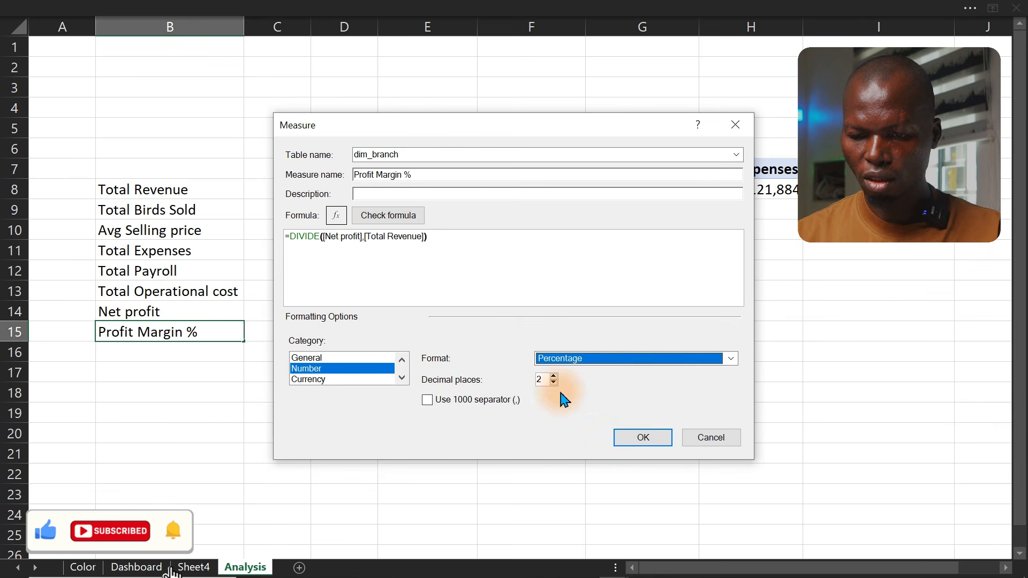
left_click(553, 383)
left_click(637, 441)
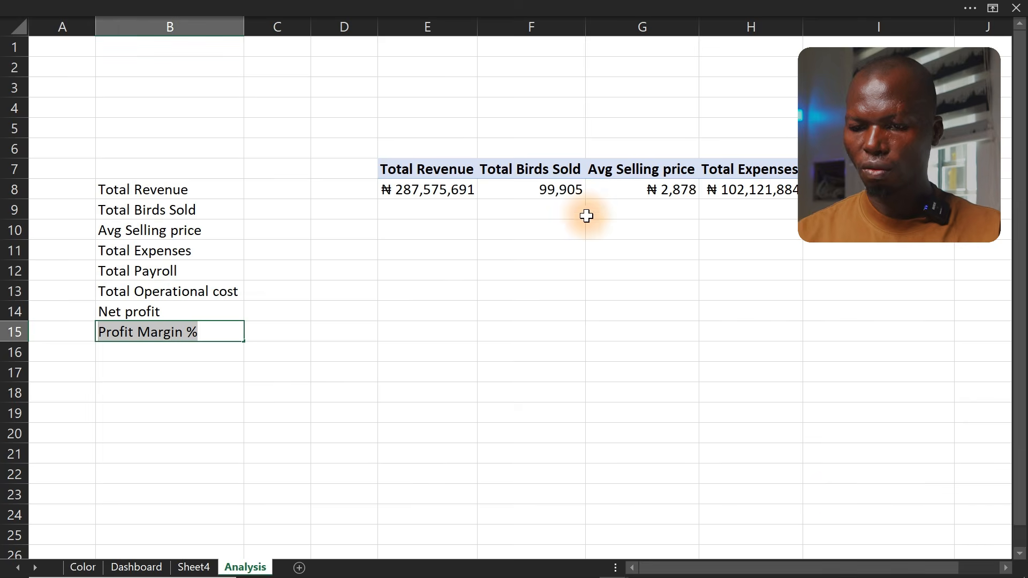
Add the Net profit, Profit Margin % and Total Payroll measures to the PivotTable values
left_click(569, 191)
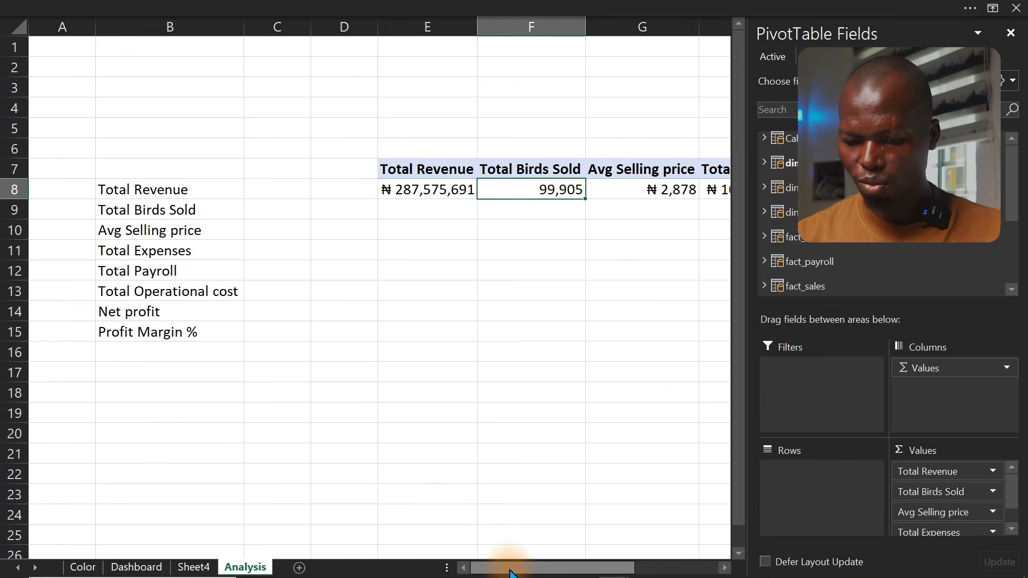
left_click_drag(510, 573, 689, 549)
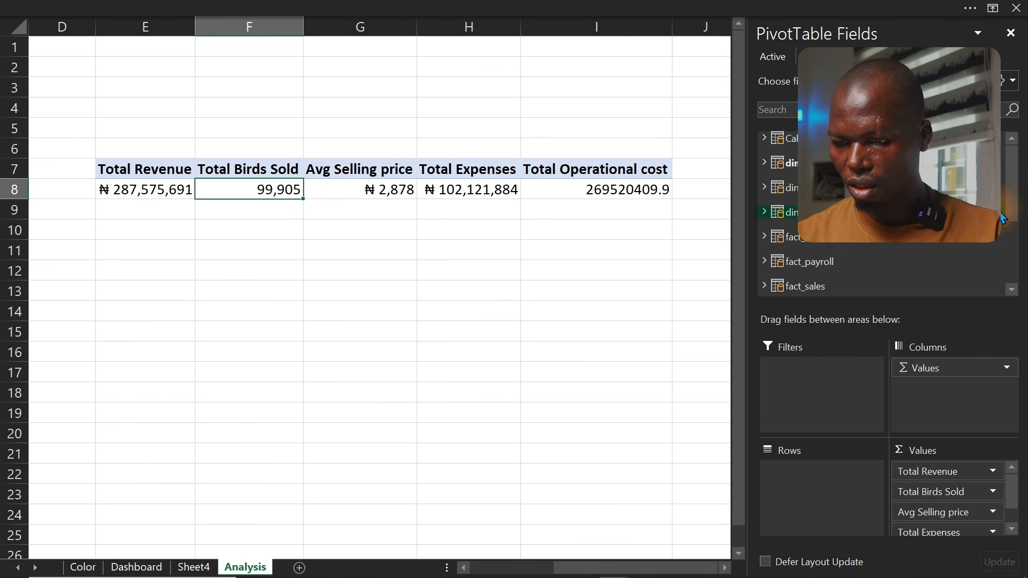
scroll(1003, 217, "down", 5)
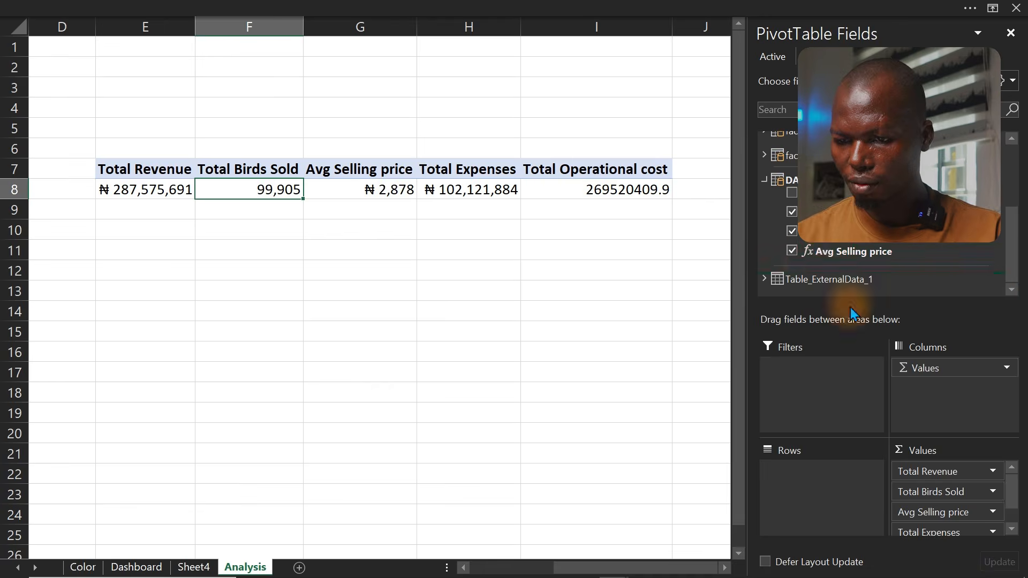
left_click(437, 247)
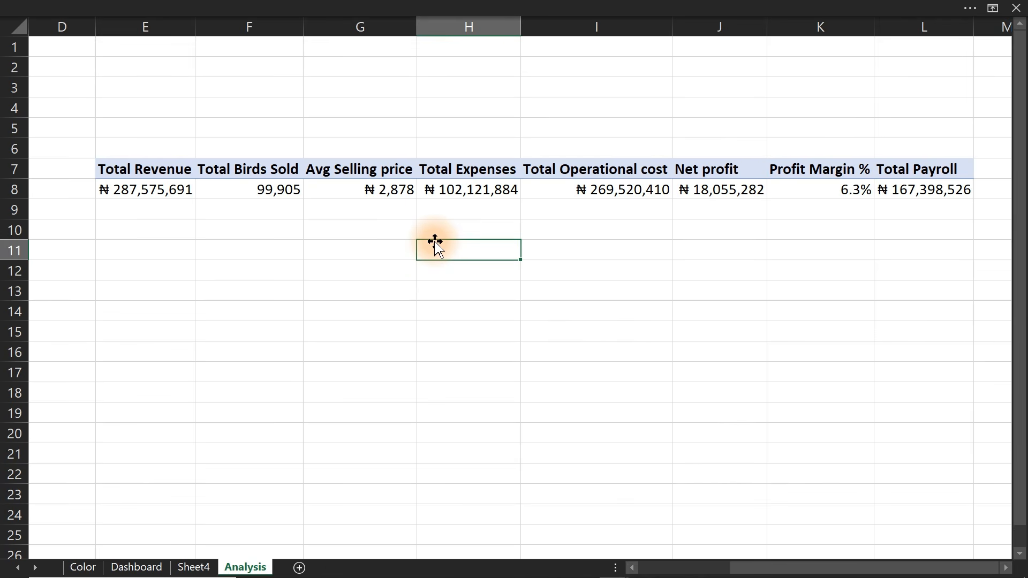
In cell E10, start an IF formula testing whether the Total Revenue in E8 is at least 1000000
left_click(179, 192)
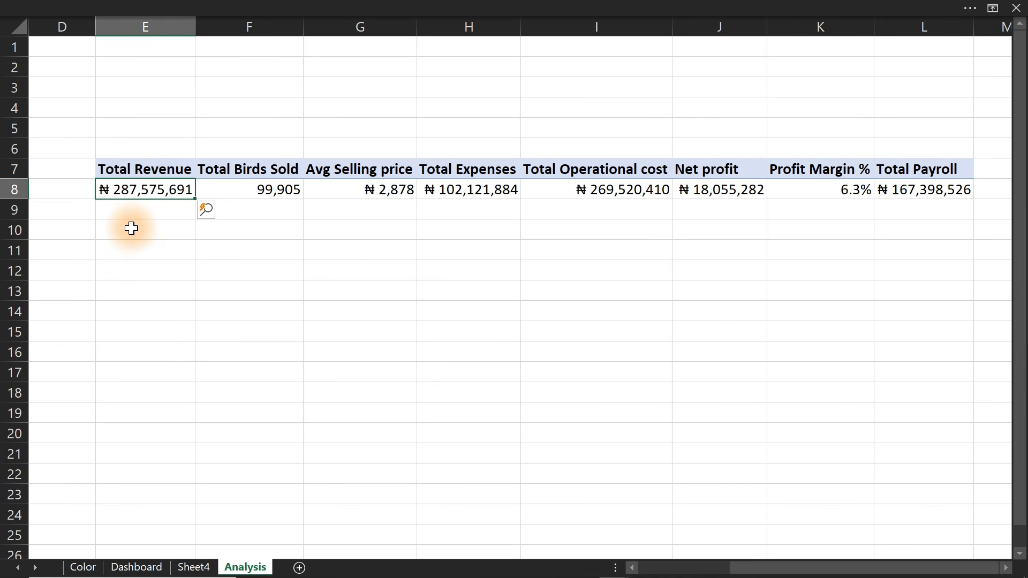
left_click(131, 228)
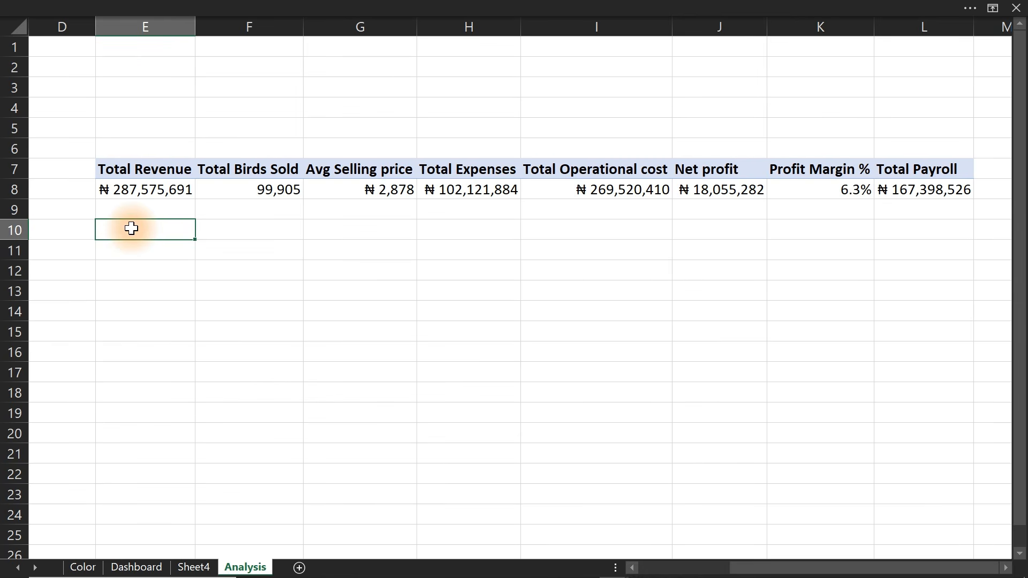
type("=IF(")
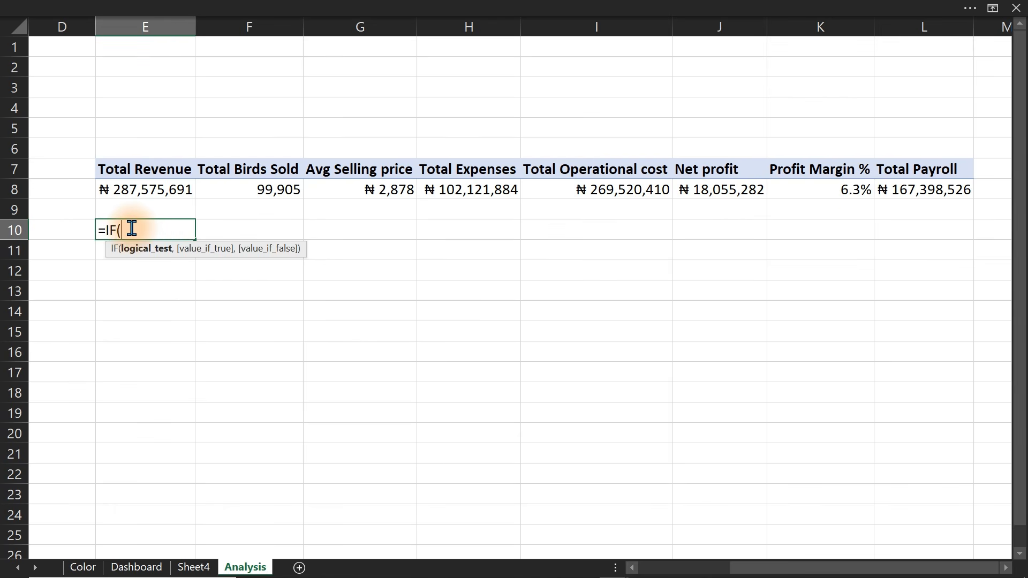
left_click(129, 190)
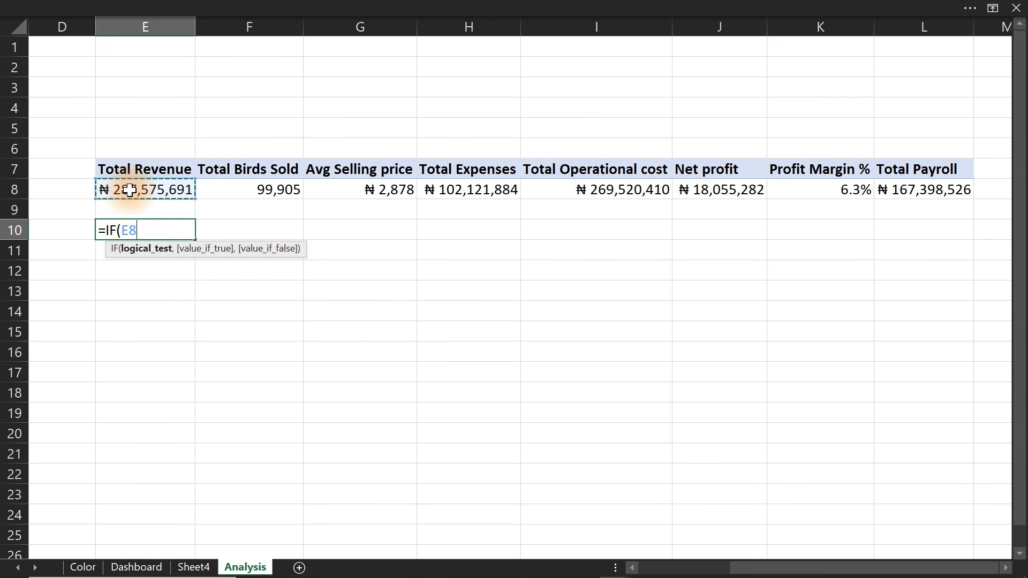
type(">=1000000")
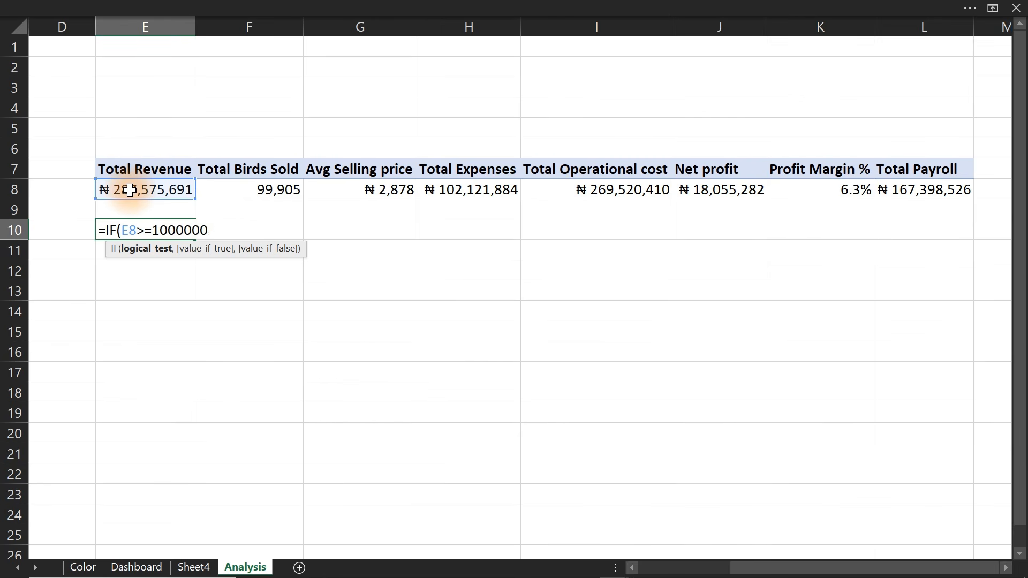
type(",")
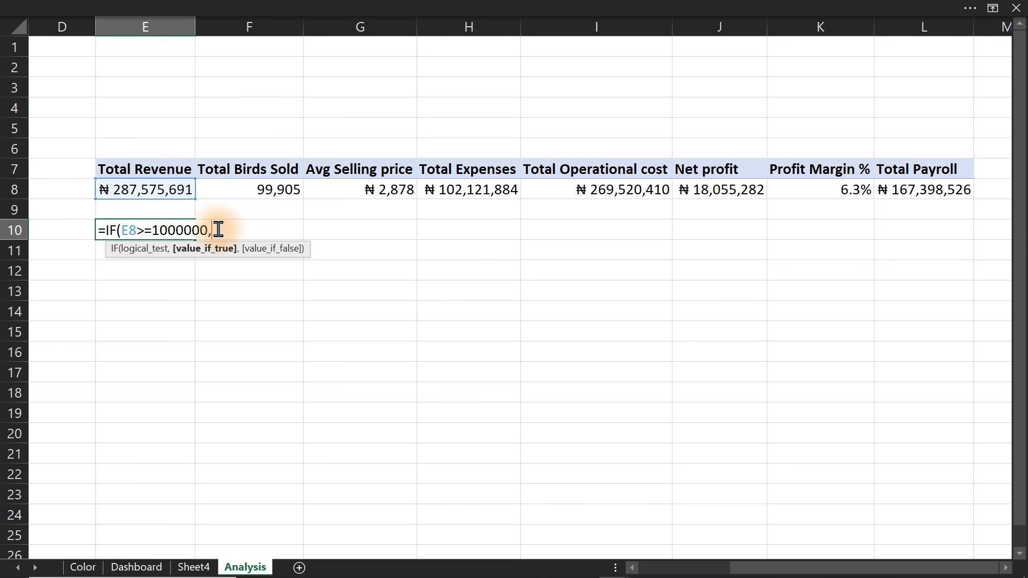
type("tex")
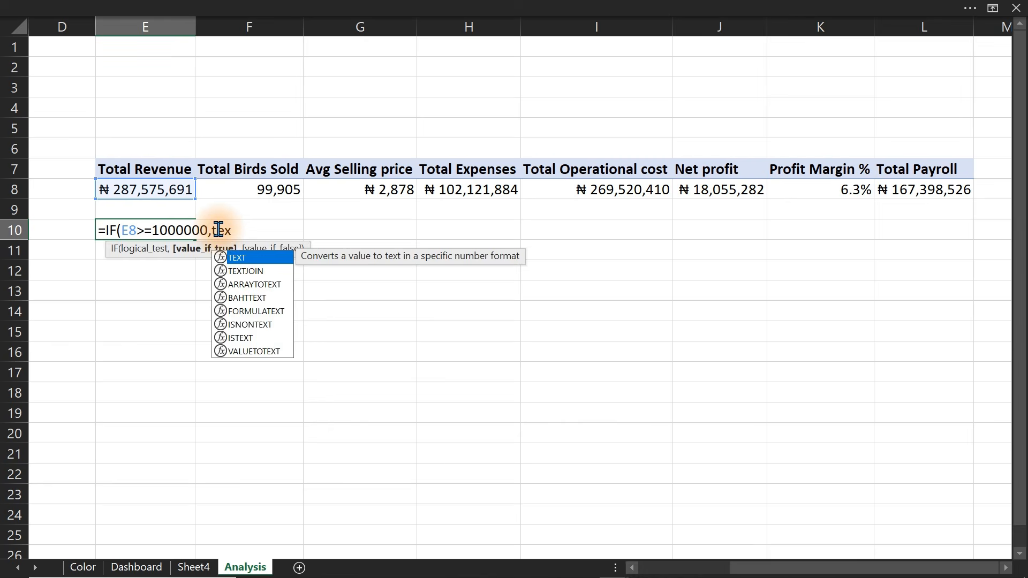
Add the true result TEXT(E8/1000000,"0.0")& "M" to the formula
key("Tab")
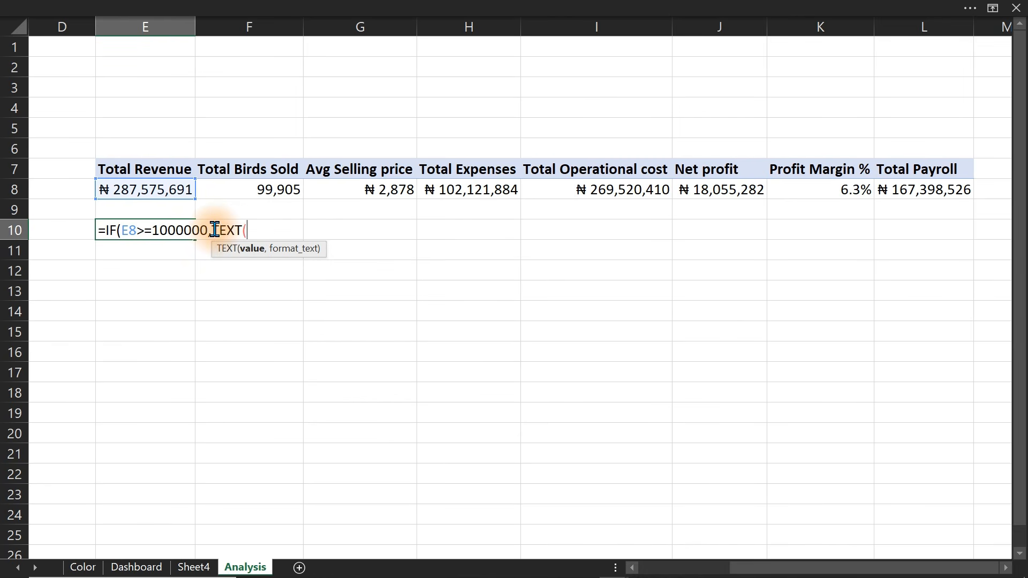
left_click(116, 184)
type("/")
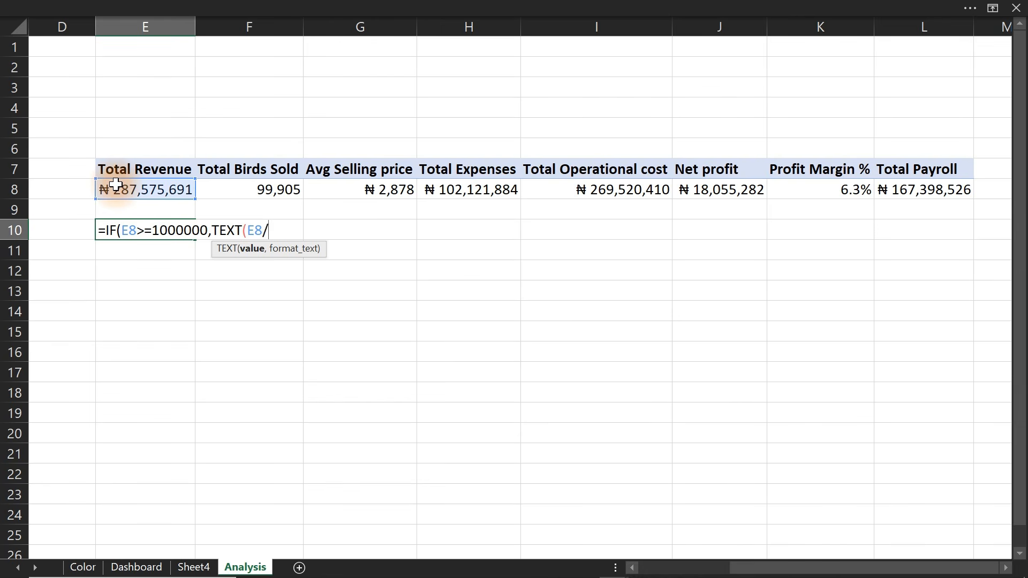
type("1000000,")
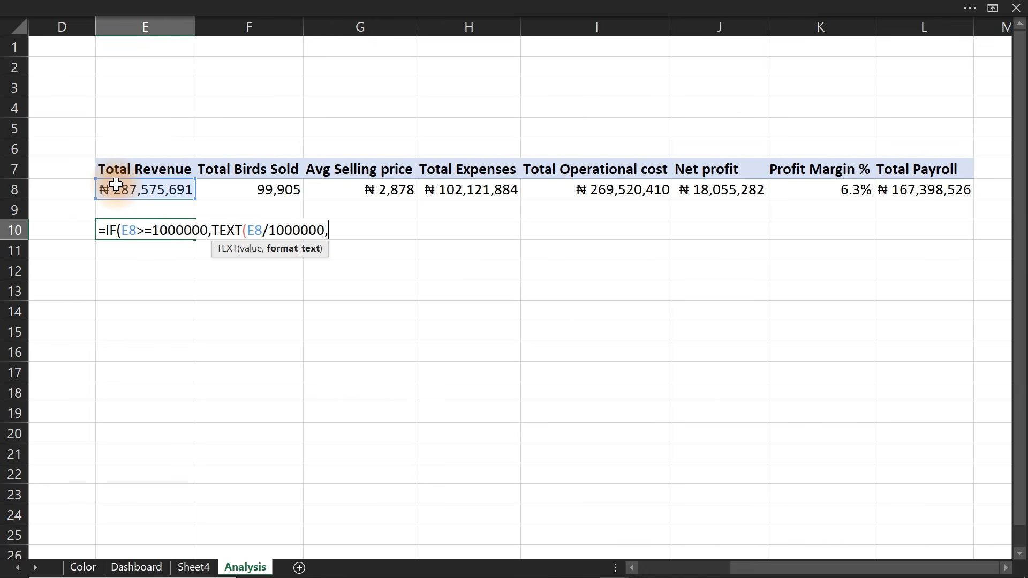
type("\"0.0")
type("\")")
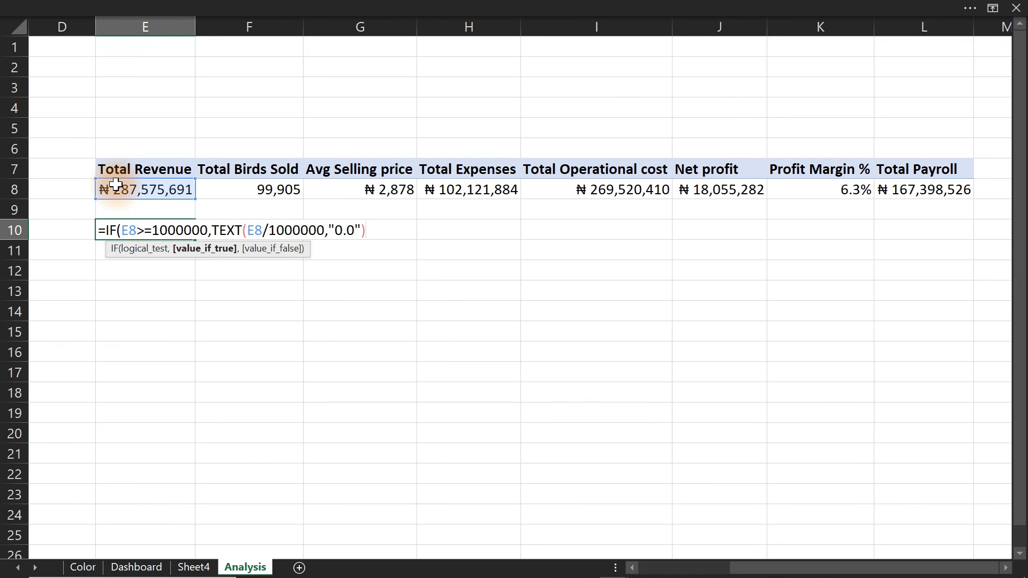
type("& \"M\"")
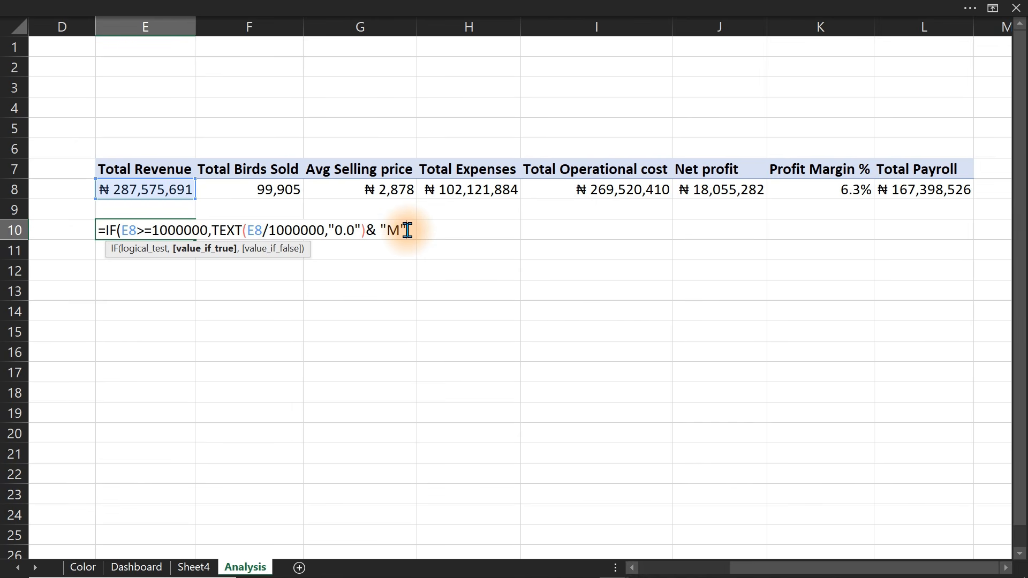
Nest a second IF testing E8>=10000 that returns TEXT(E8/1000,"0.0")&"K"
type("if")
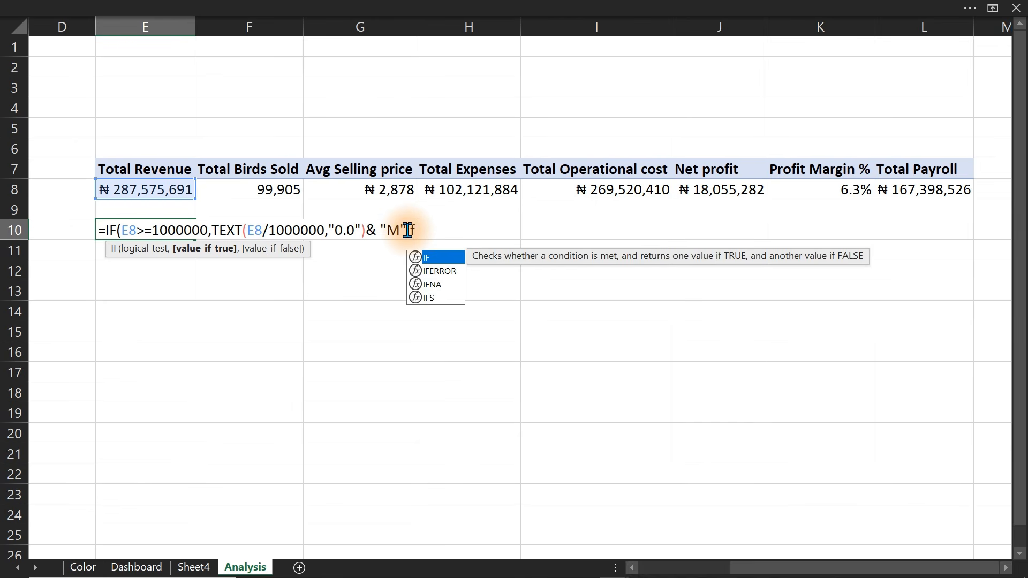
type("(")
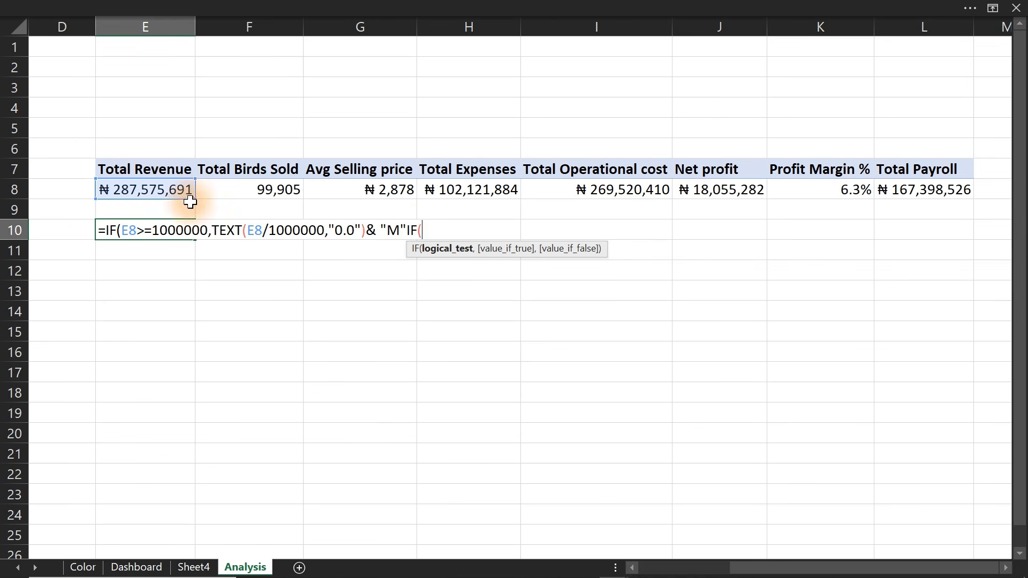
left_click(164, 191)
type(">=100 ")
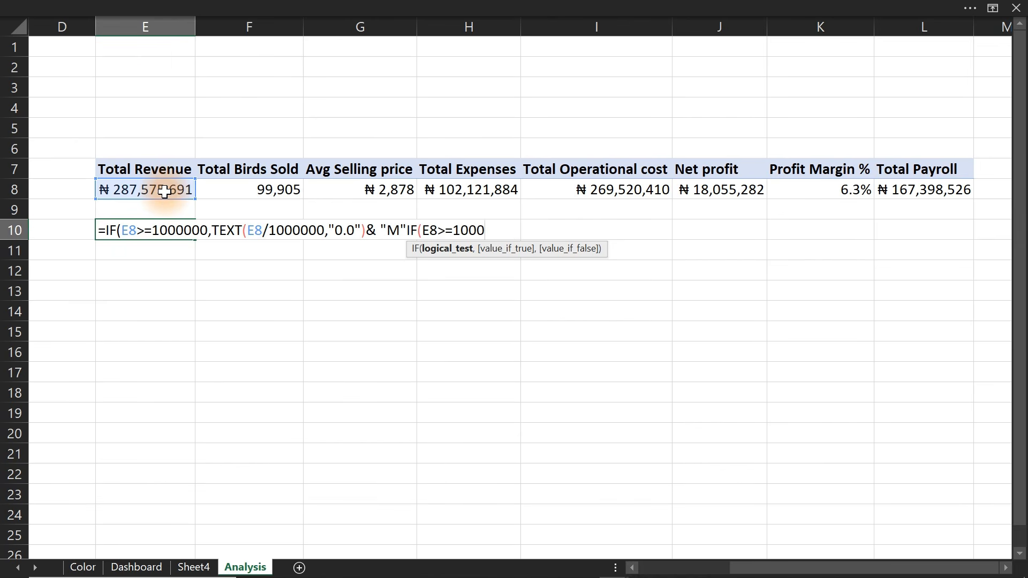
type("0,tex")
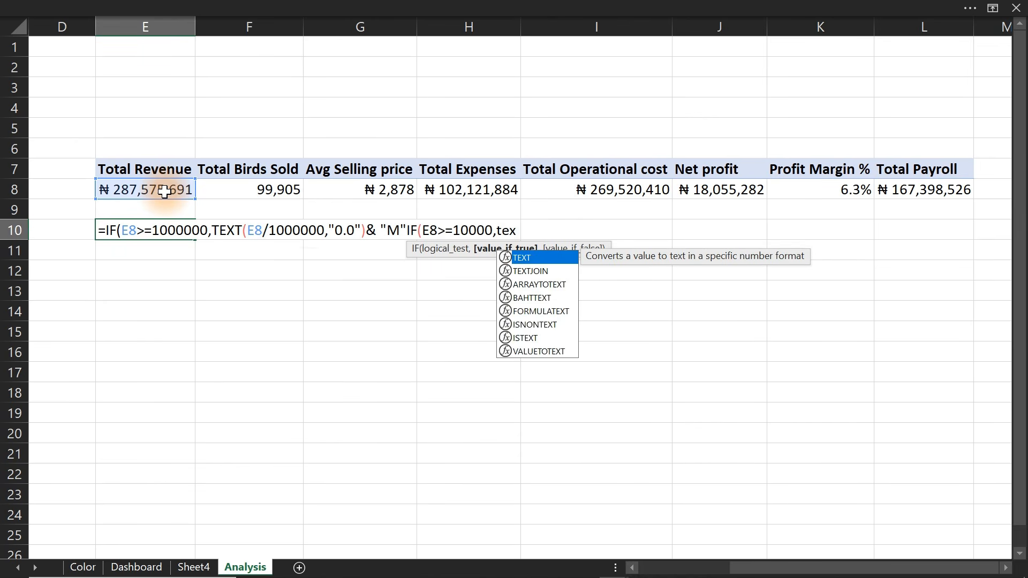
key("Tab")
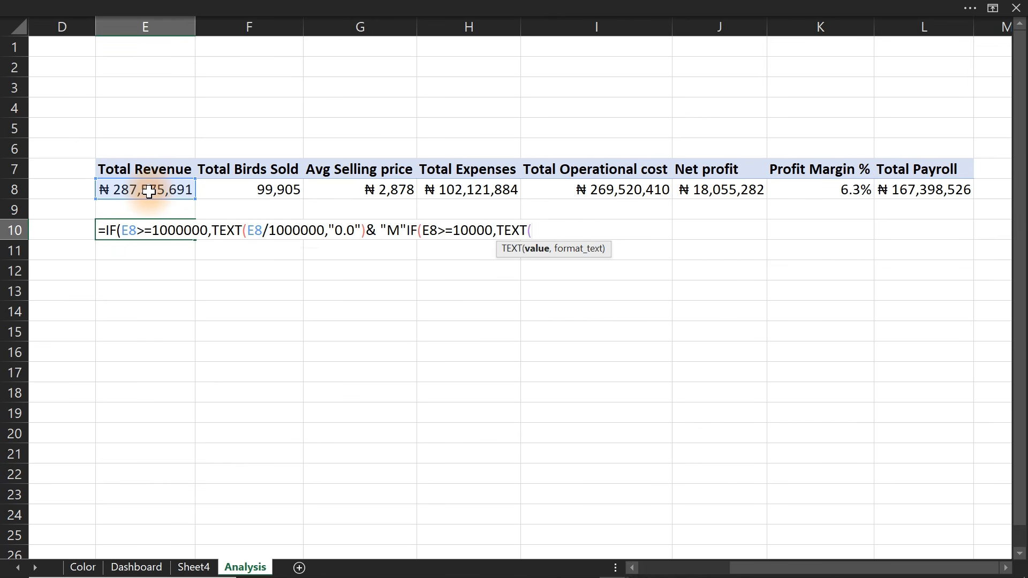
left_click(148, 191)
type("/1000,\"0")
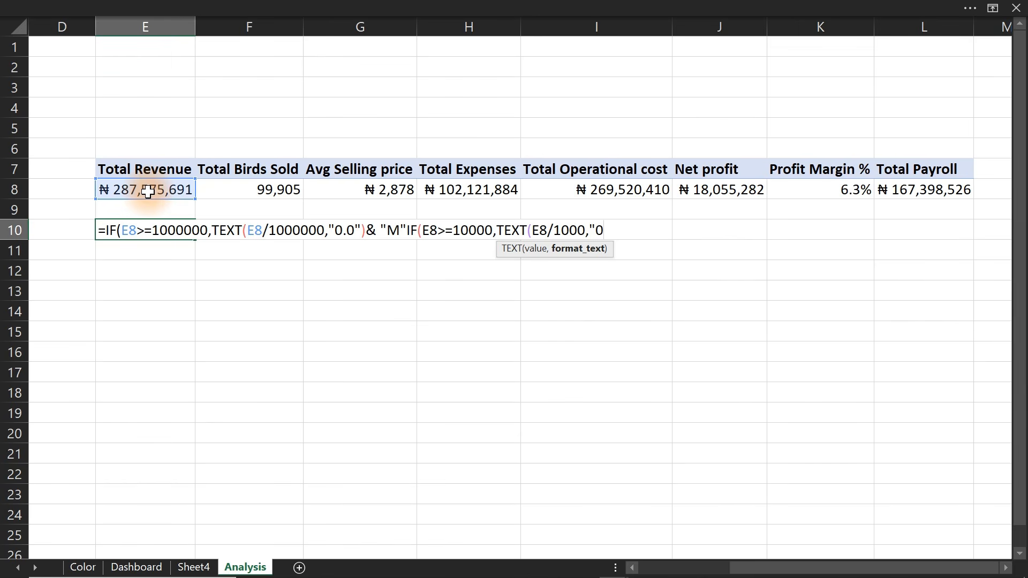
type(".0\")")
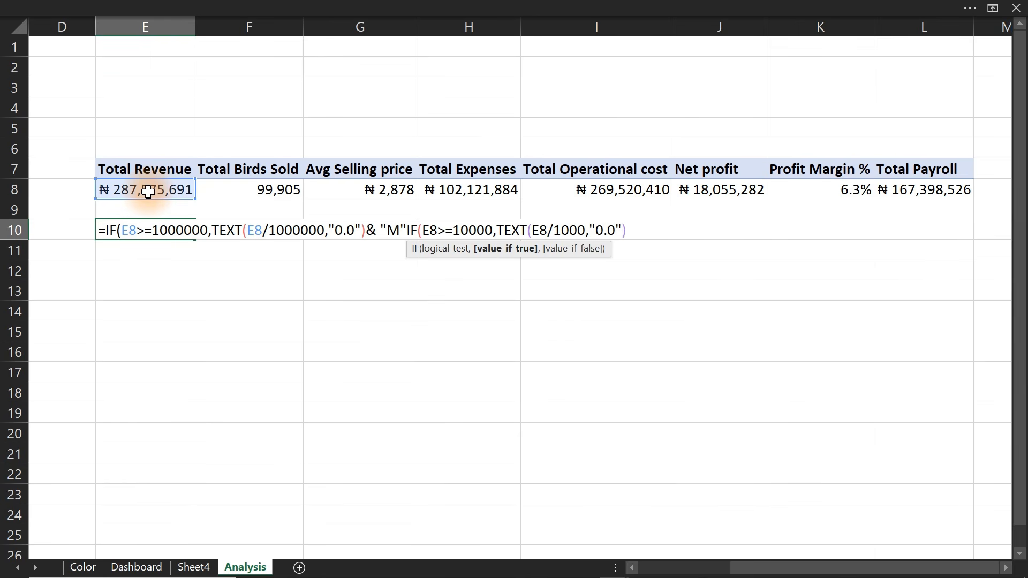
type("&\"K\"")
type(",")
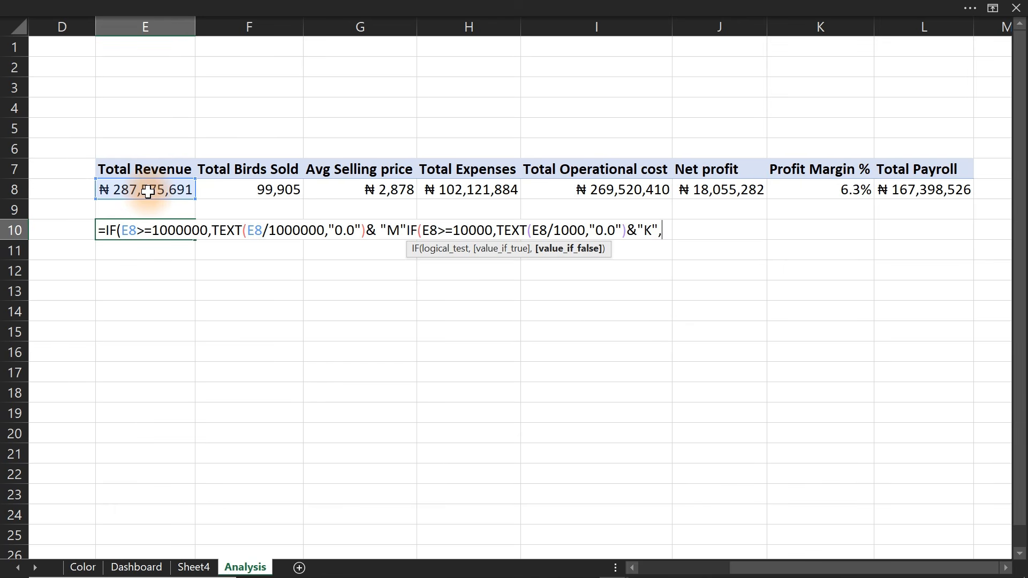
Complete the formula with the final result TEXT(E8,"#,##") and close all the parentheses
type("tx")
key("BackSpace")
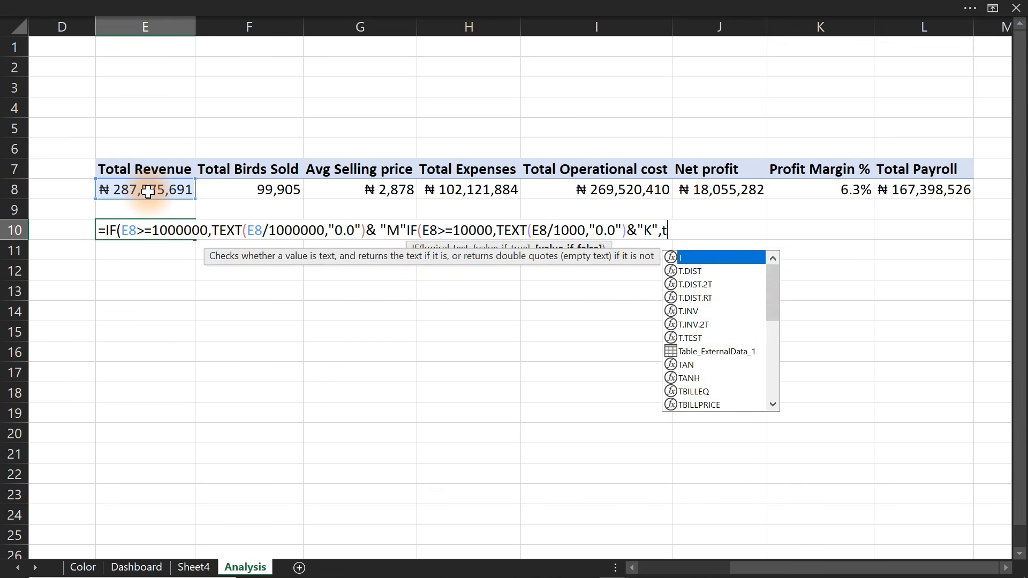
type("ex")
key("Tab")
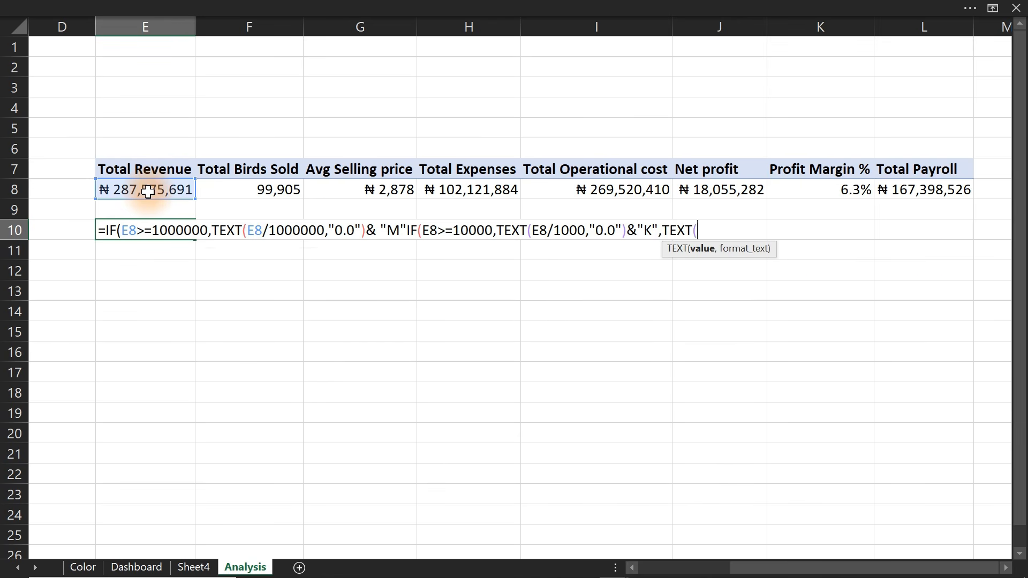
left_click(148, 191)
type(",\"#,##")
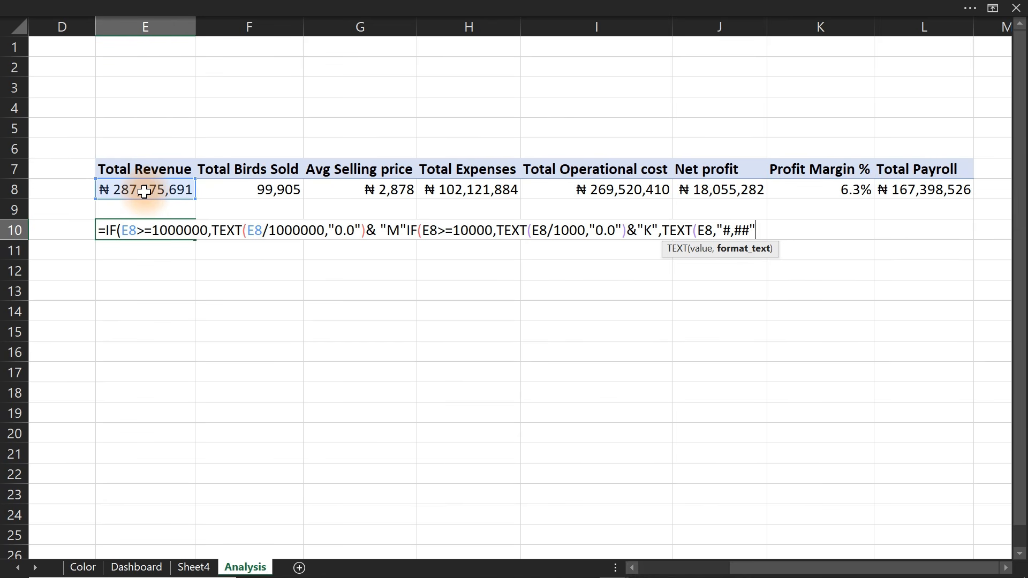
type("))")
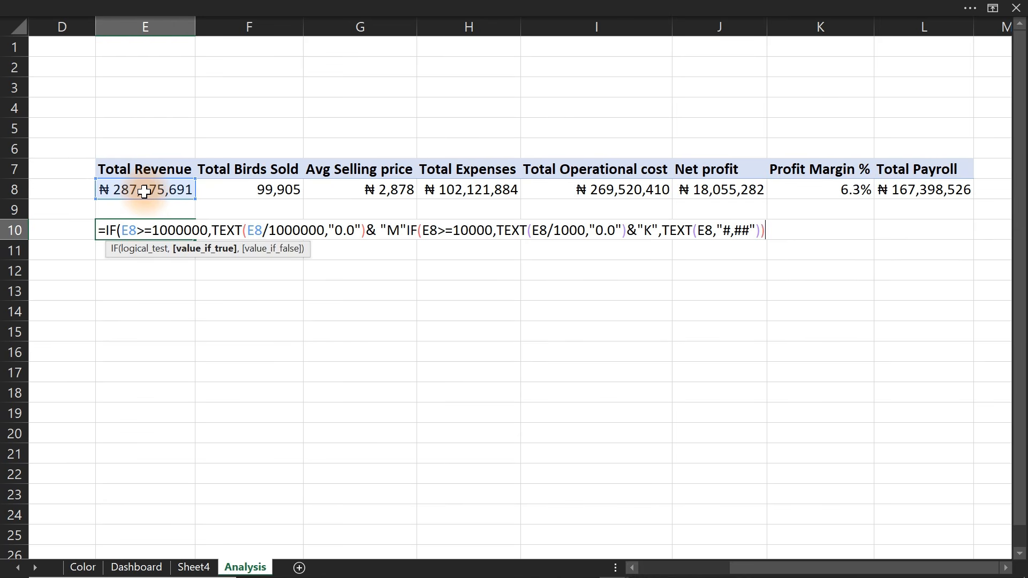
type(")")
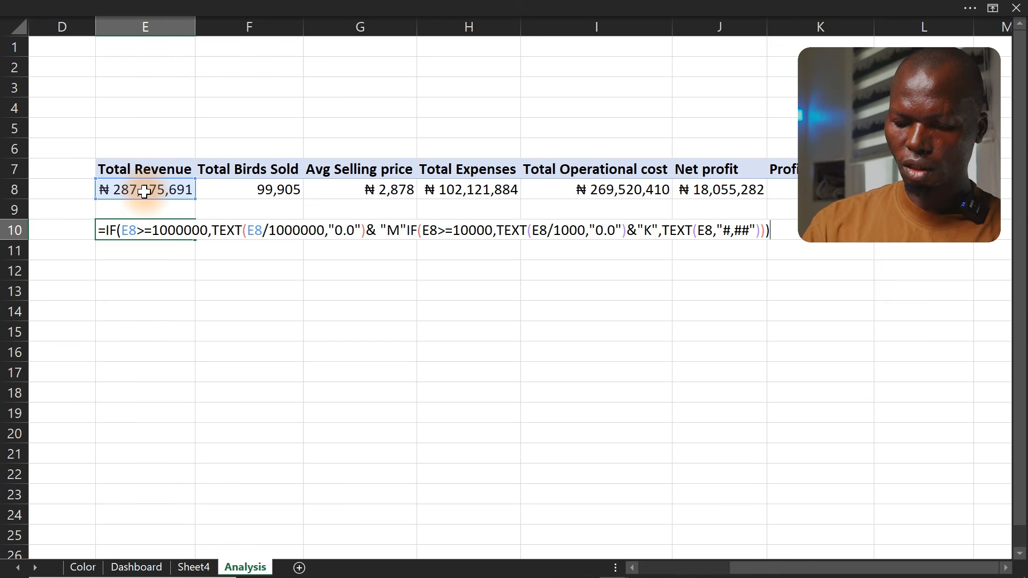
Insert the missing comma between "M" and the nested IF, then enter the formula in E10
key("Return")
key("Return")
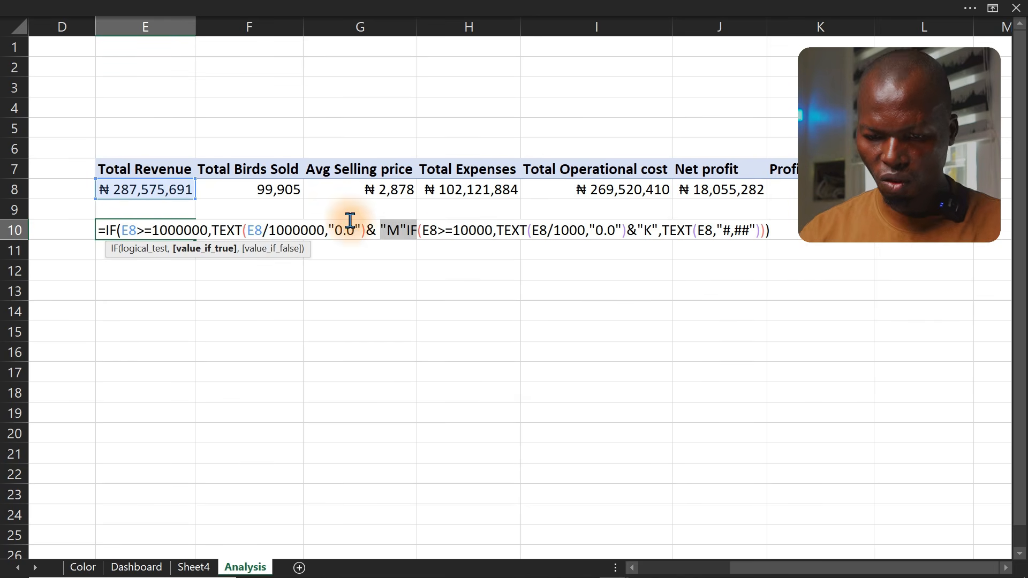
left_click(407, 229)
type(",")
key("Return")
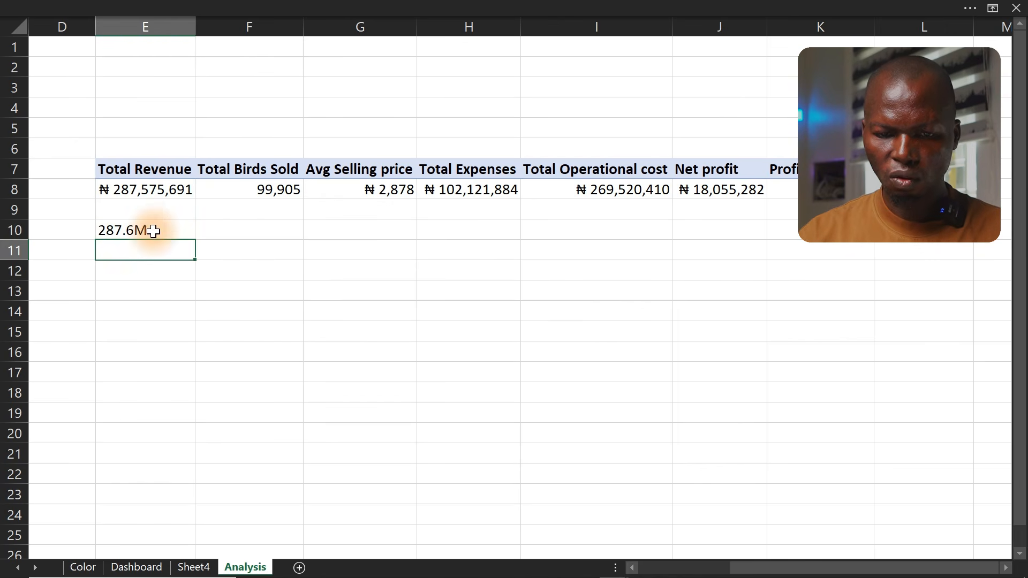
Fill the E10 formula across row 10 through column J
left_click(182, 233)
left_click_drag(195, 238, 788, 235)
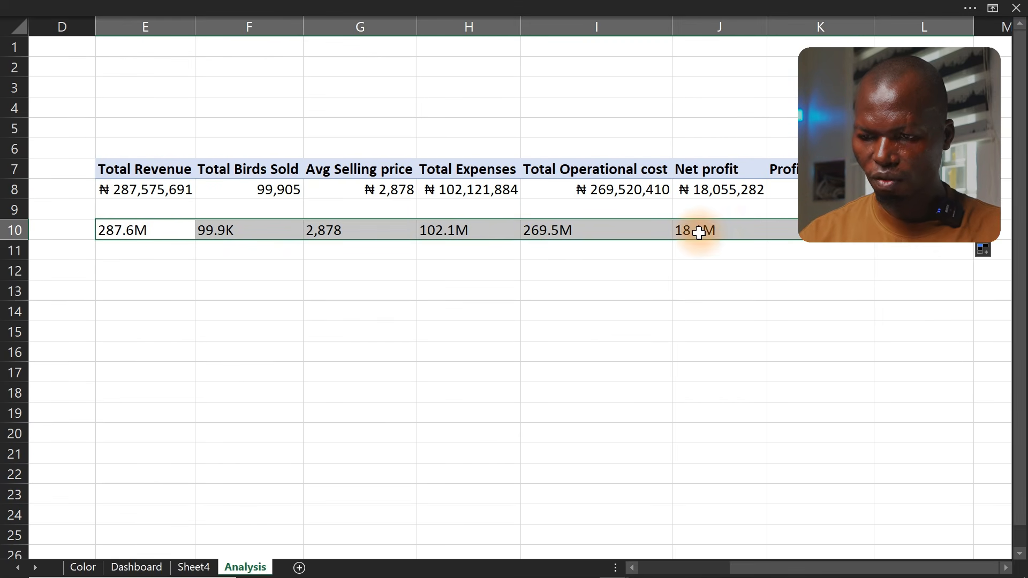
left_click(835, 234)
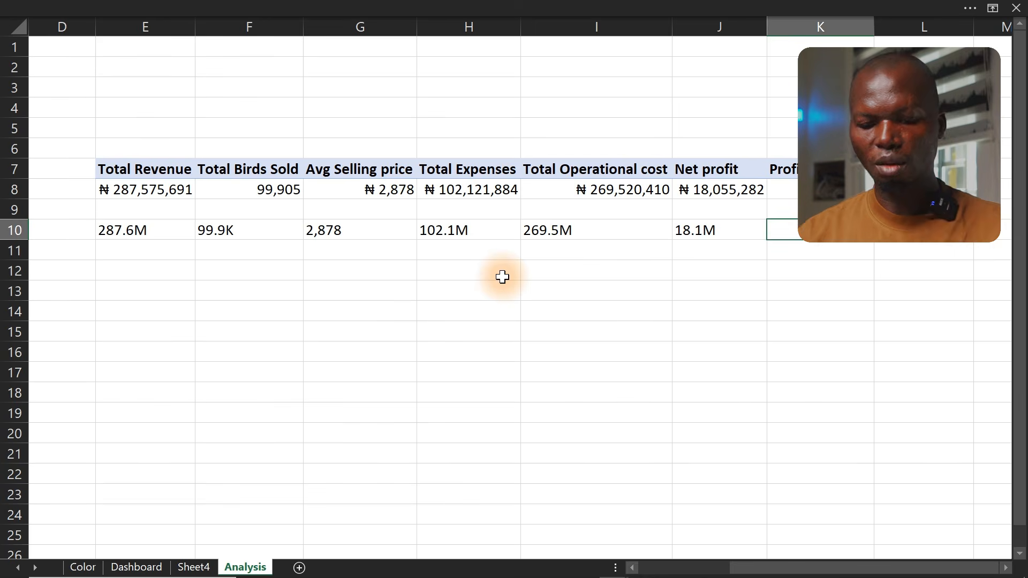
Switch to the browser, open a new tab and search Google for "nira sign"
mouse_move(442, 571)
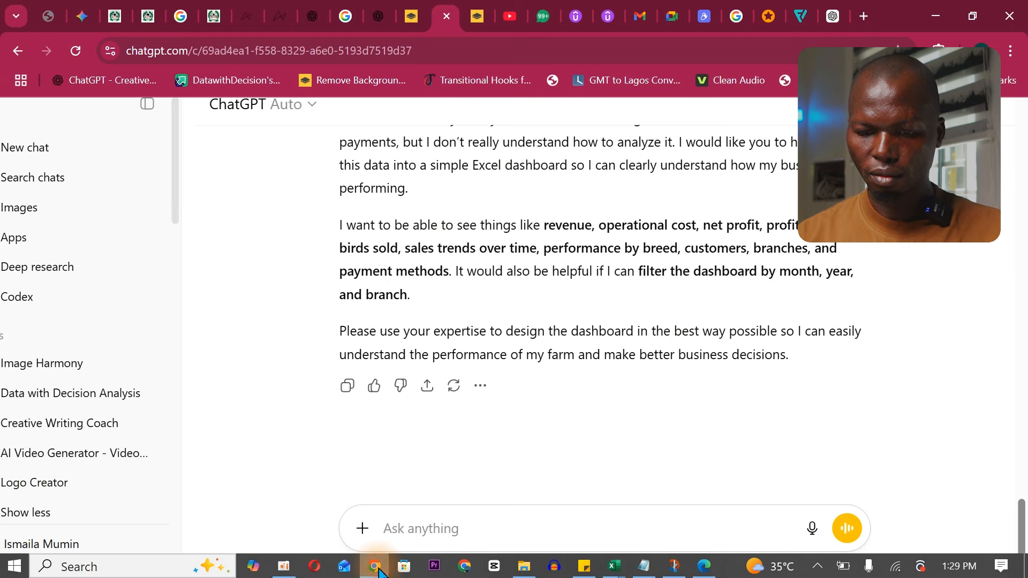
left_click(375, 565)
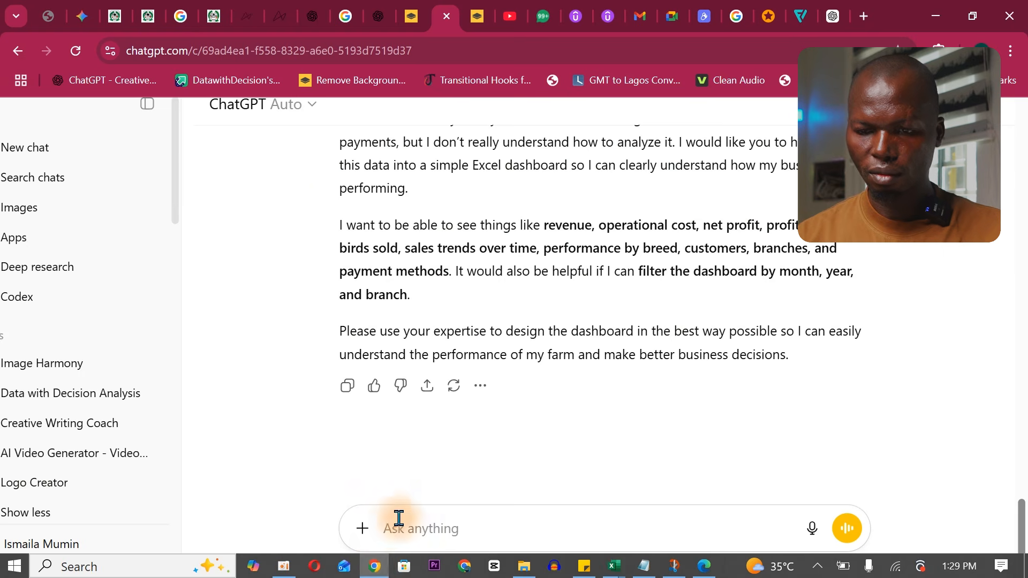
left_click(864, 16)
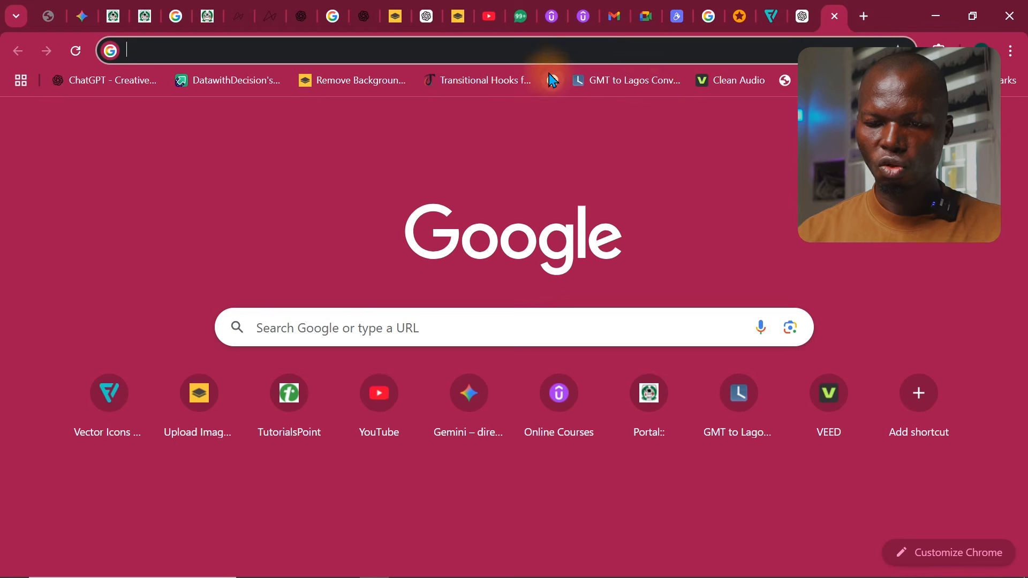
left_click(556, 52)
type("niair")
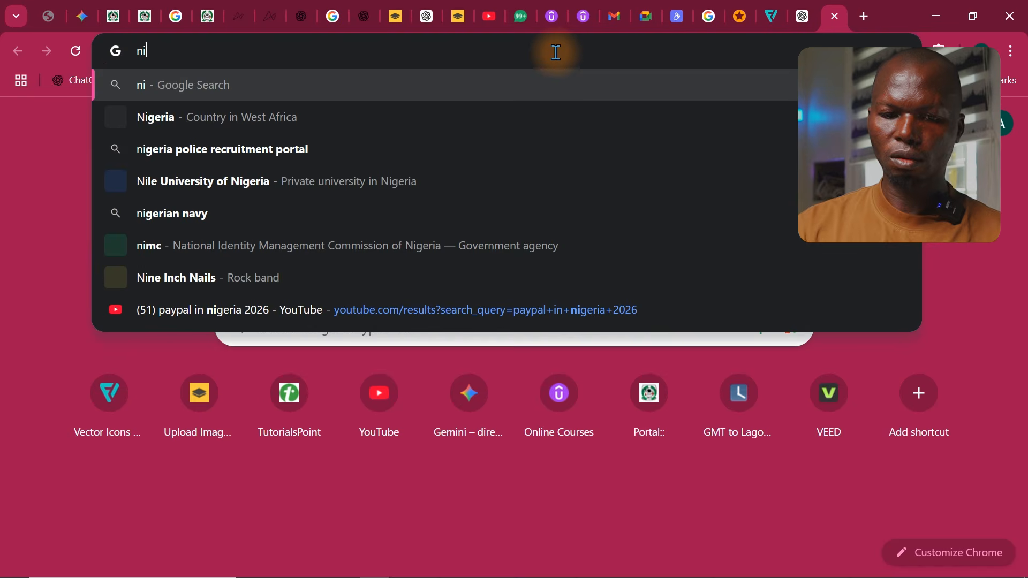
key("BackSpace")
key("BackSpace")
key("BackSpace")
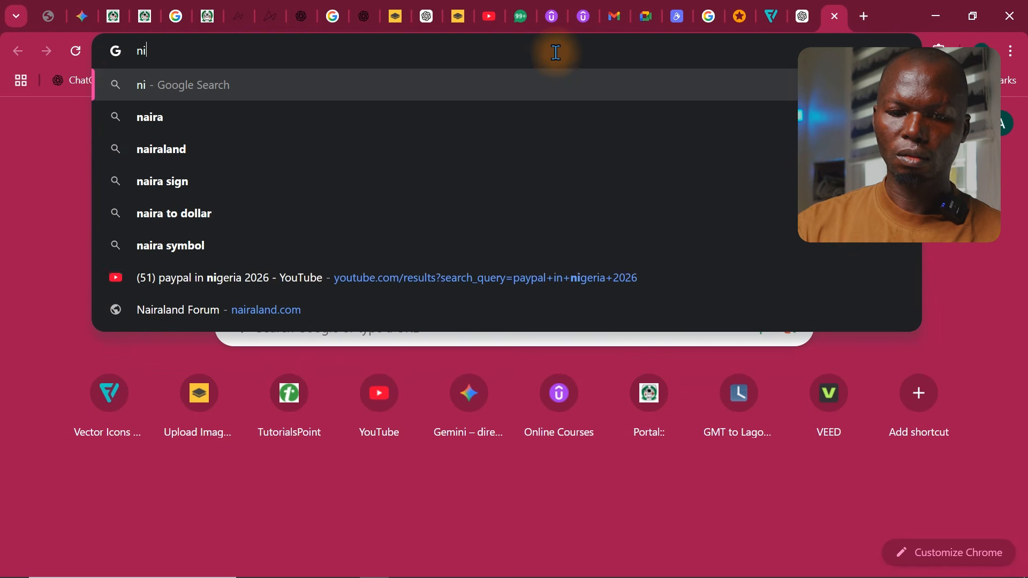
type("ra ")
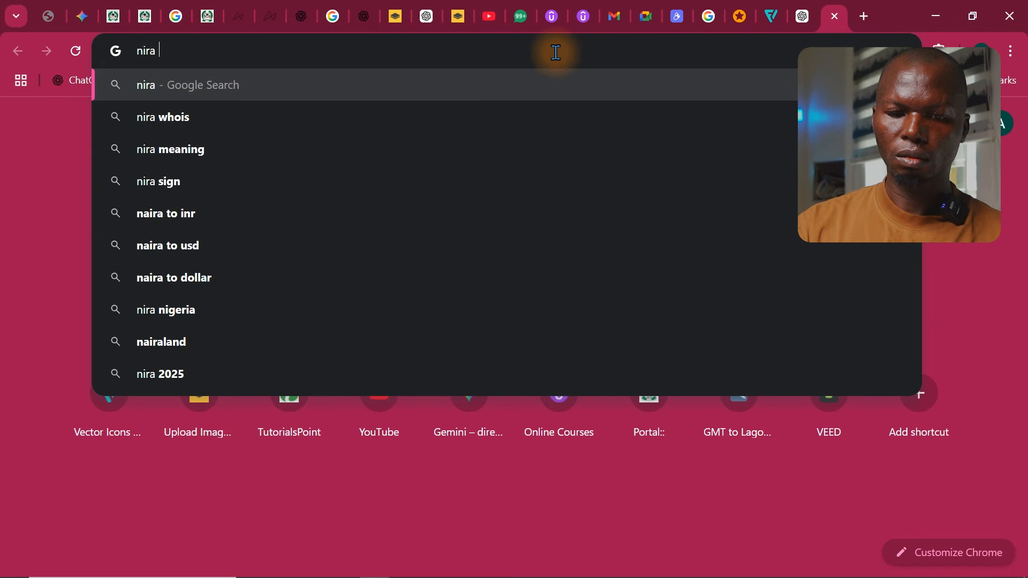
type("sig")
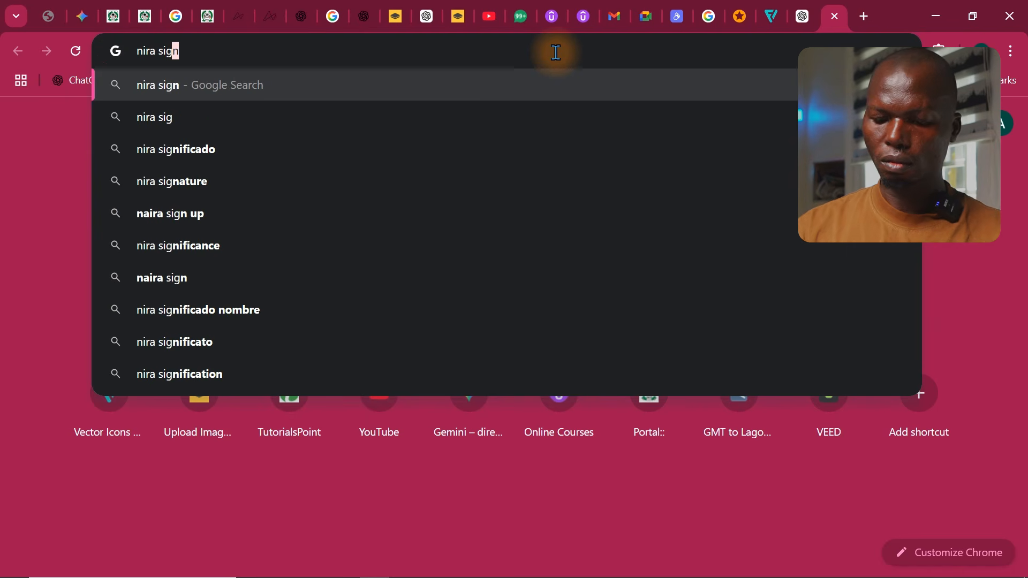
key("Return")
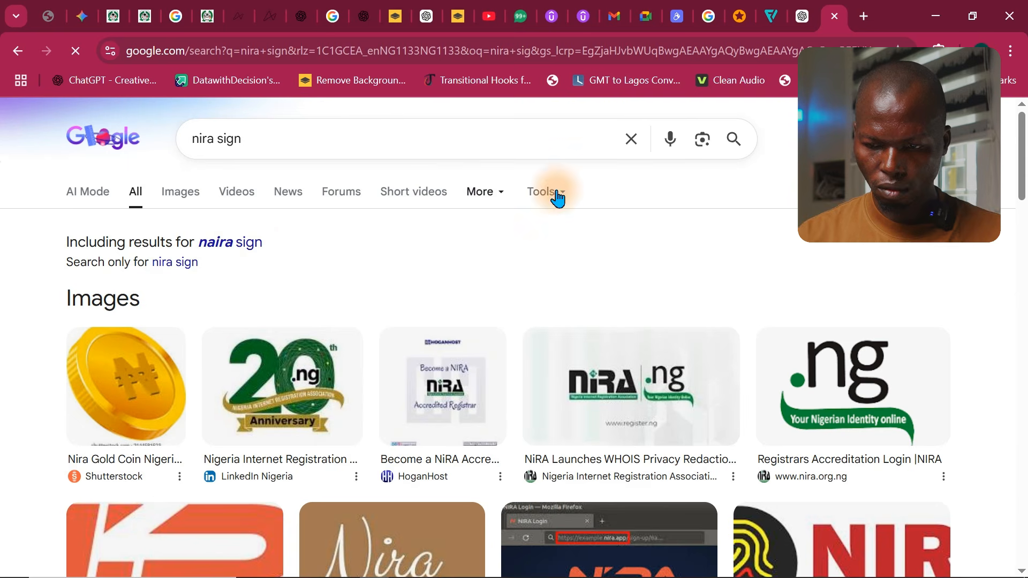
Copy the ₦ symbol from the search results and return to the workbook
left_click_drag(1024, 153, 1024, 246)
left_click(231, 284)
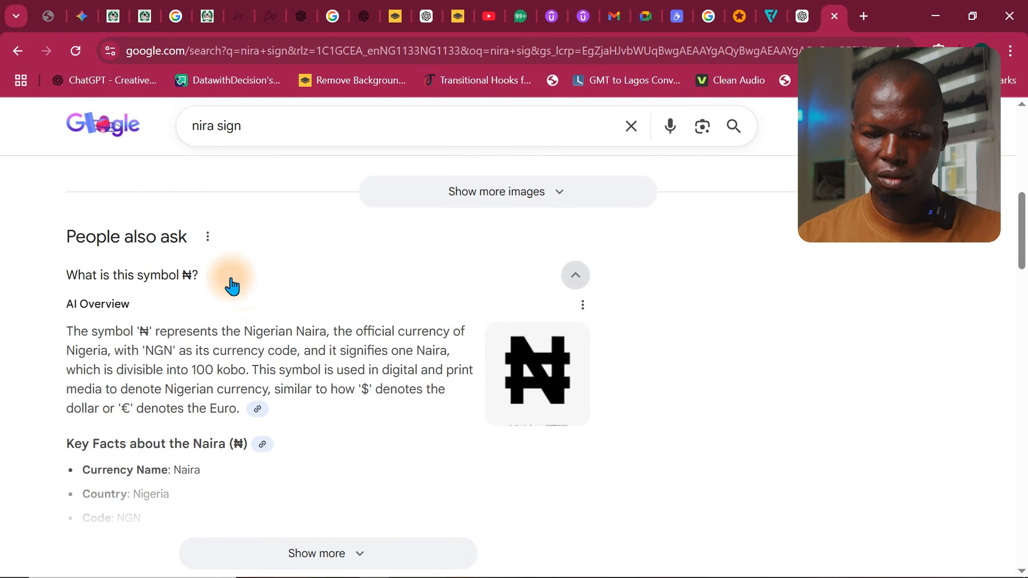
left_click(166, 285)
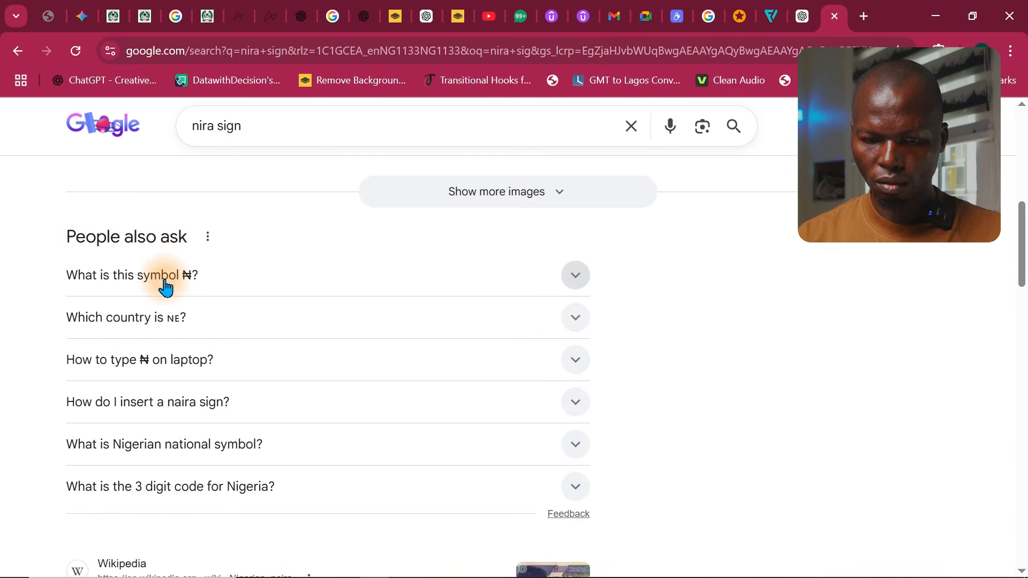
left_click(166, 285)
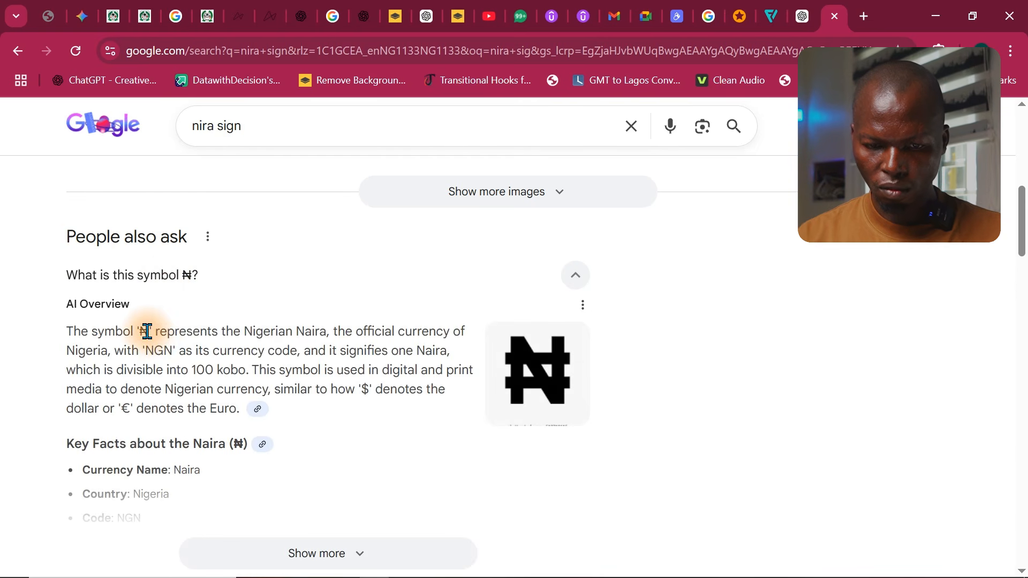
left_click_drag(145, 331, 155, 331)
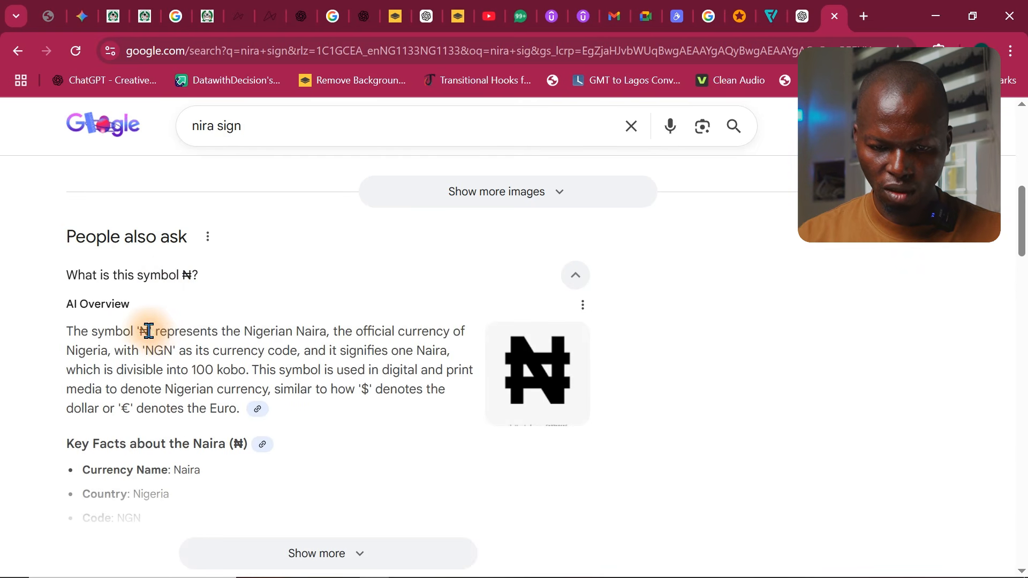
left_click(213, 329)
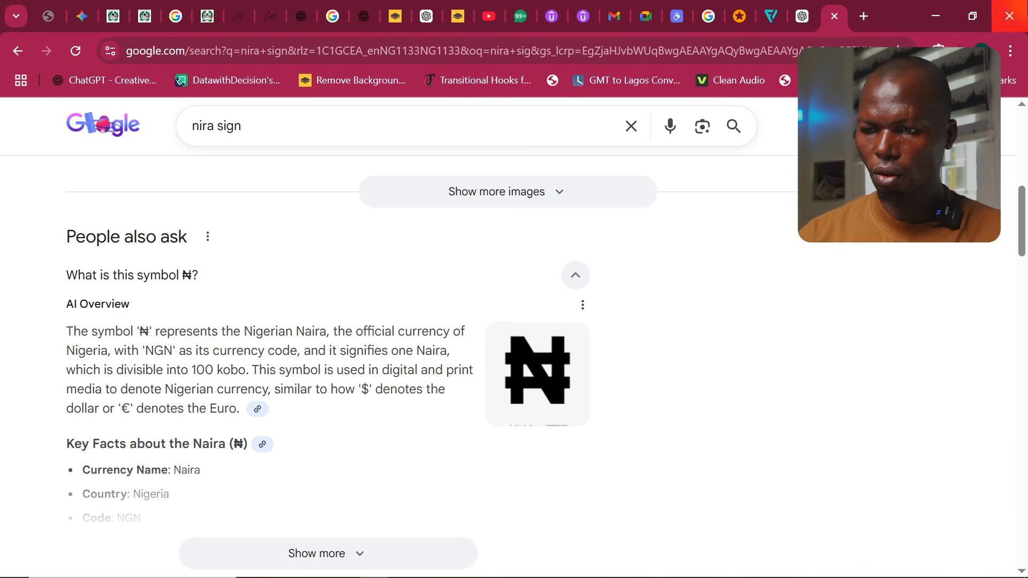
left_click(950, 16)
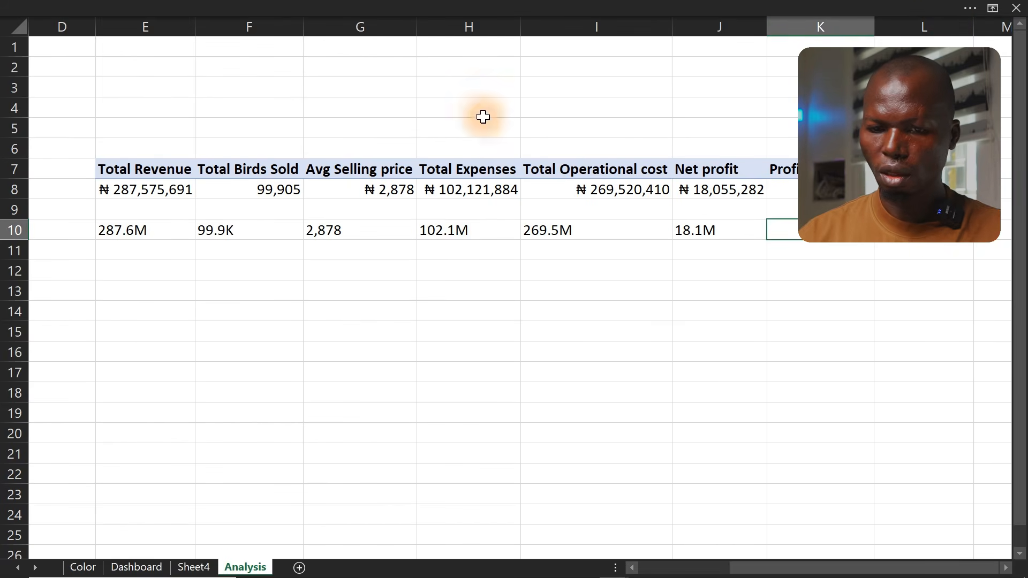
Prefix the three TEXT format strings in E10's formula with ₦, making them "₦0.0", "₦0.0" and "₦#,##"
double_click(124, 231)
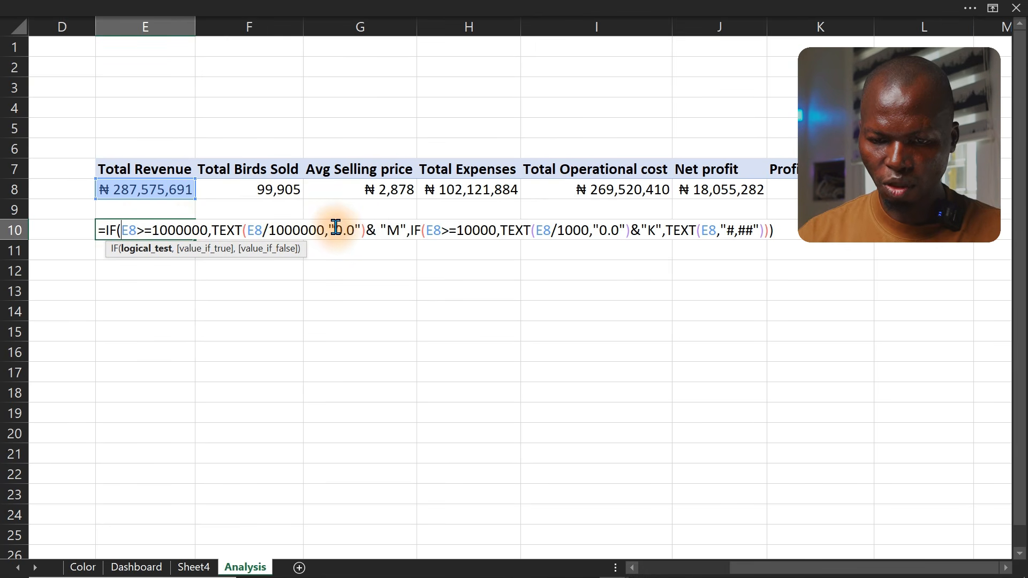
left_click(334, 229)
type("₦")
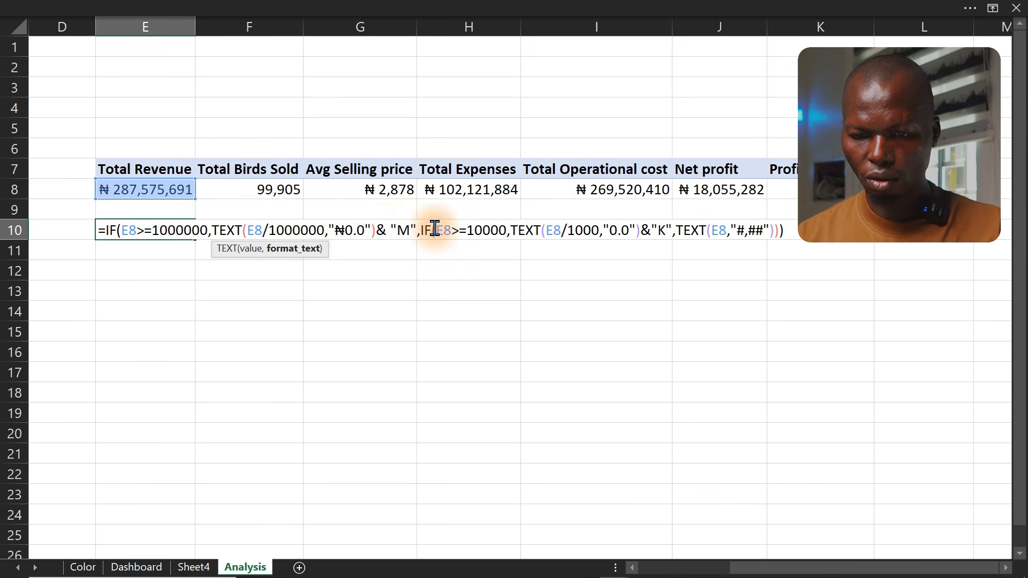
left_click(609, 229)
type("₦")
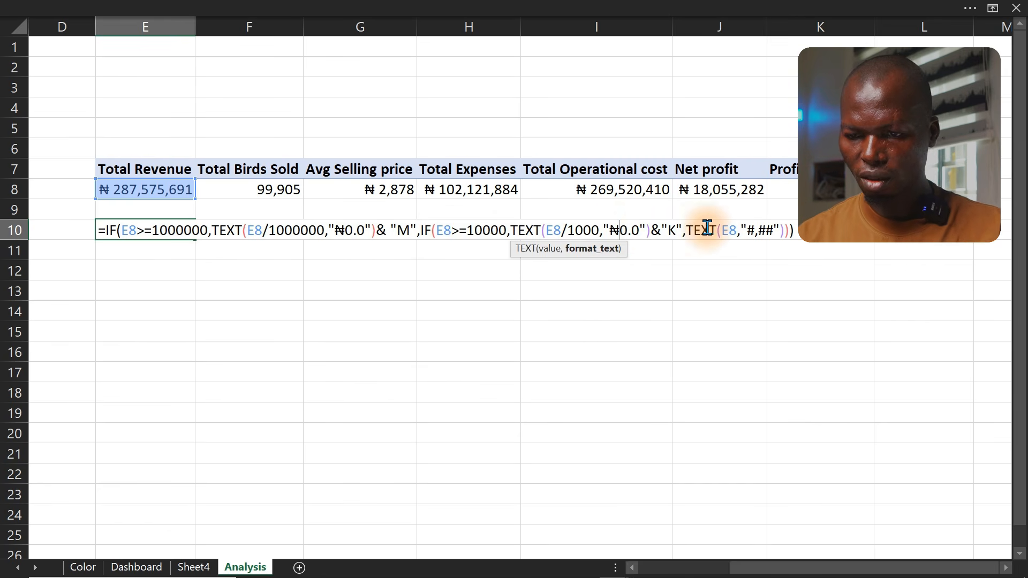
left_click(748, 230)
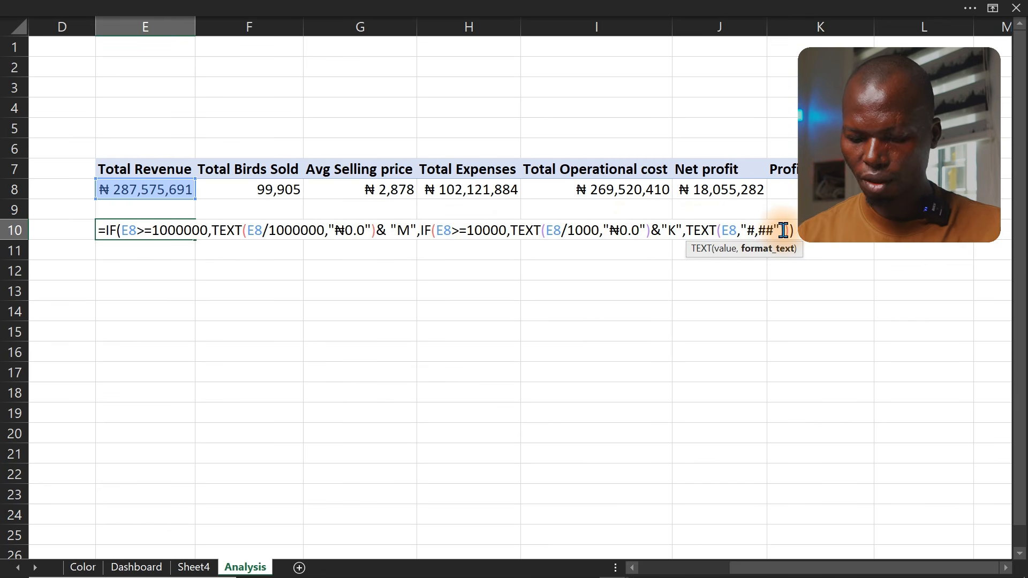
type("₦")
key("Return")
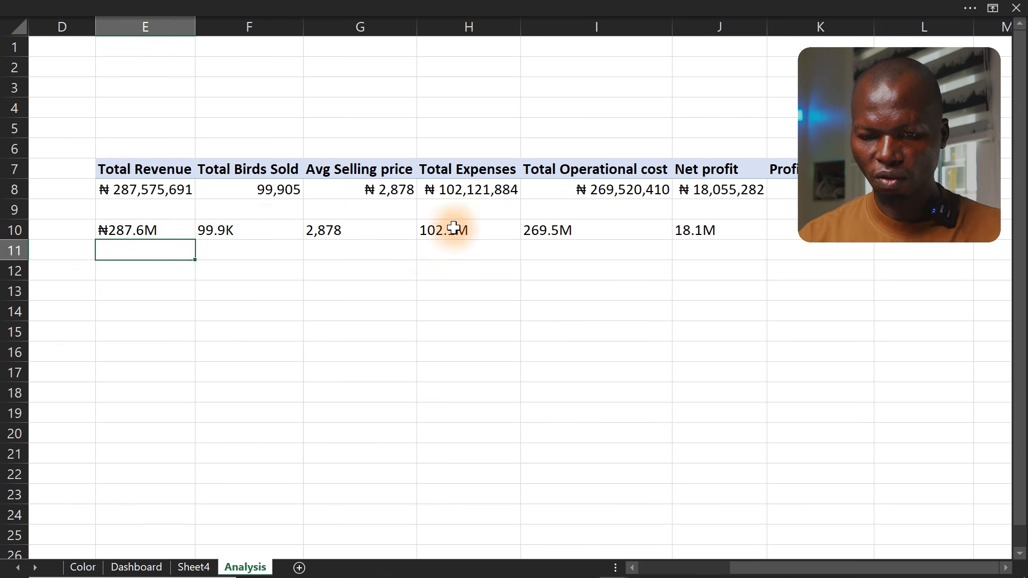
Fill the E10 formula down into E11 and inspect its cell references
left_click(138, 230)
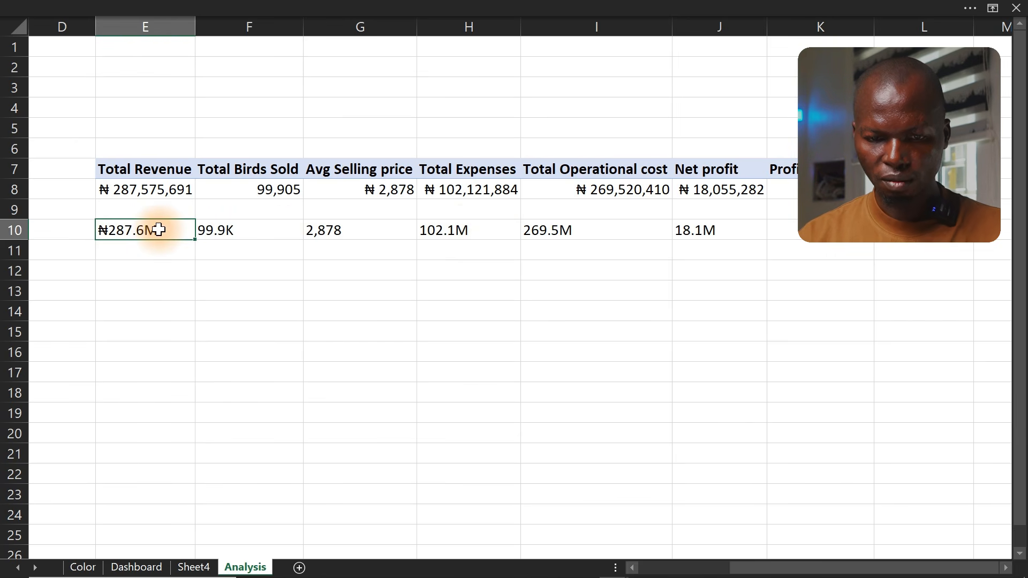
left_click(184, 252)
key("ctrl+d")
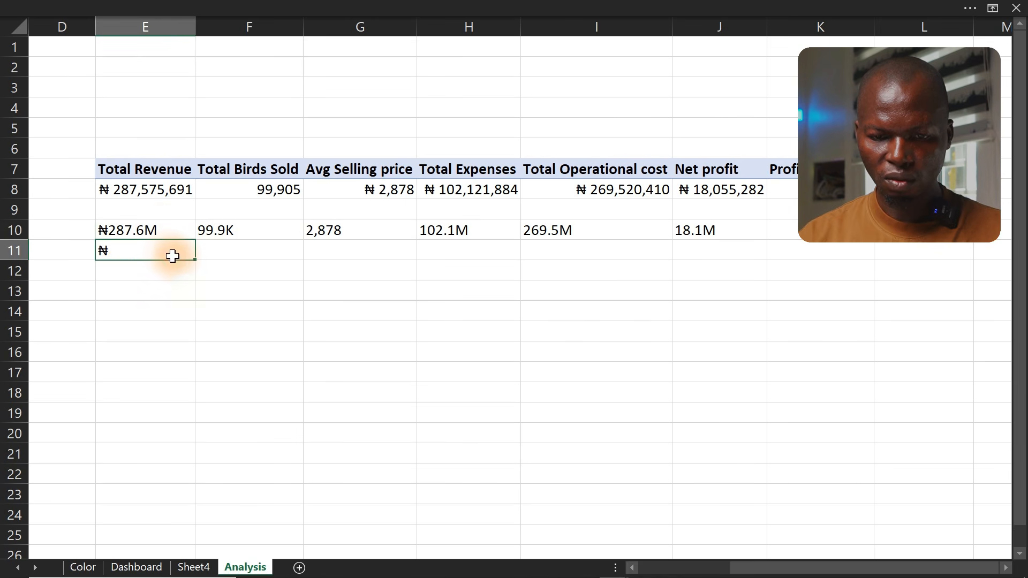
double_click(167, 250)
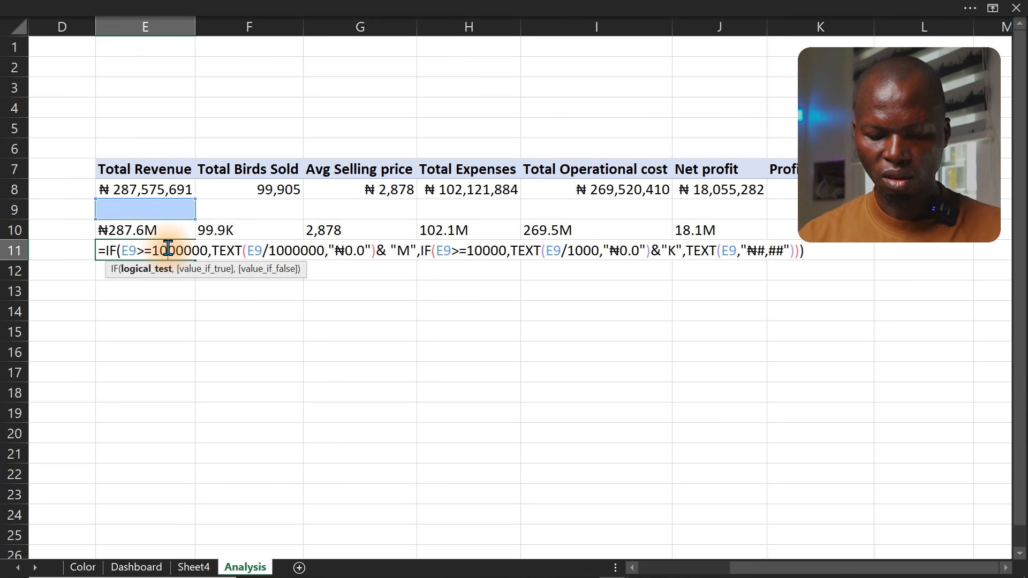
key("Escape")
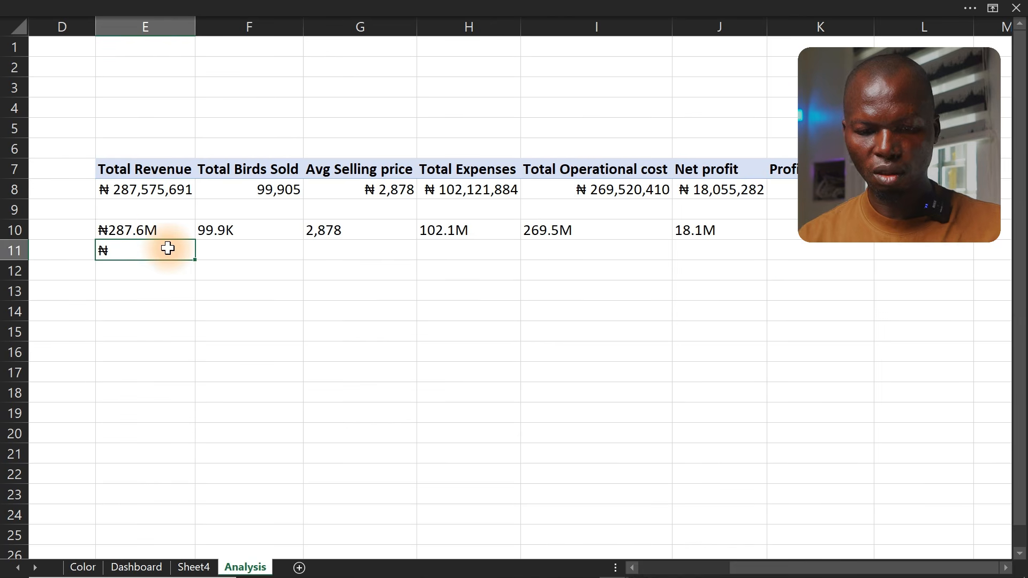
Open the E10 formula and select its full text for review
key("Up")
double_click(167, 230)
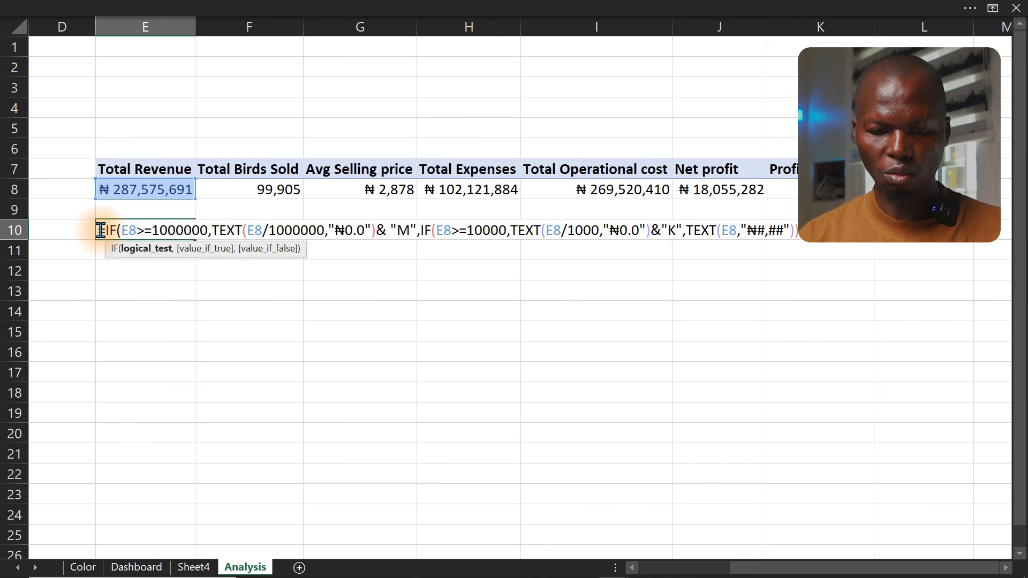
left_click_drag(100, 231, 835, 230)
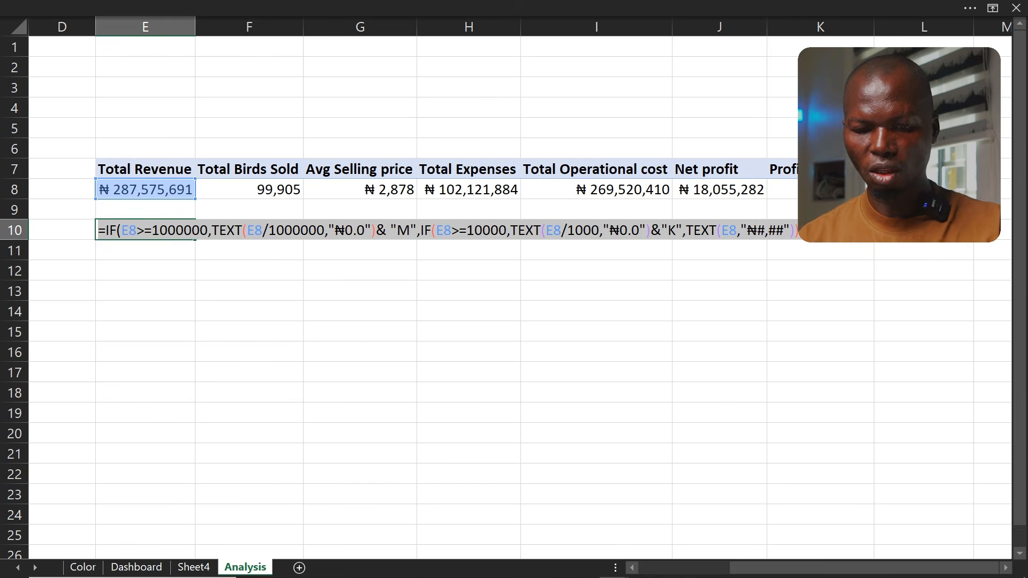
key("Escape")
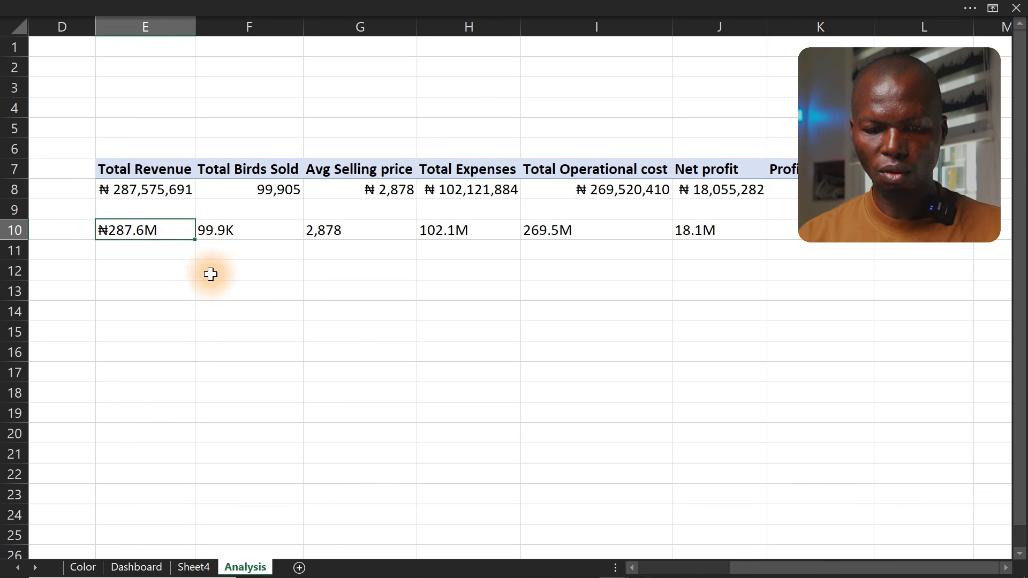
Paste the copied ₦ formula into E11 and fill it right across row 11 to column L
left_click(170, 253)
type("₦287.6M")
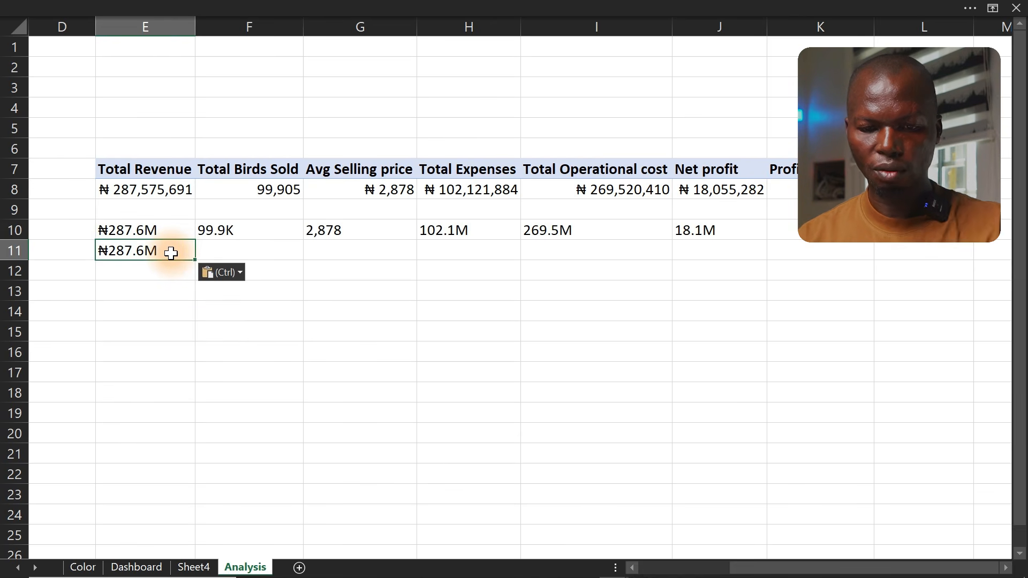
double_click(170, 253)
key("Escape")
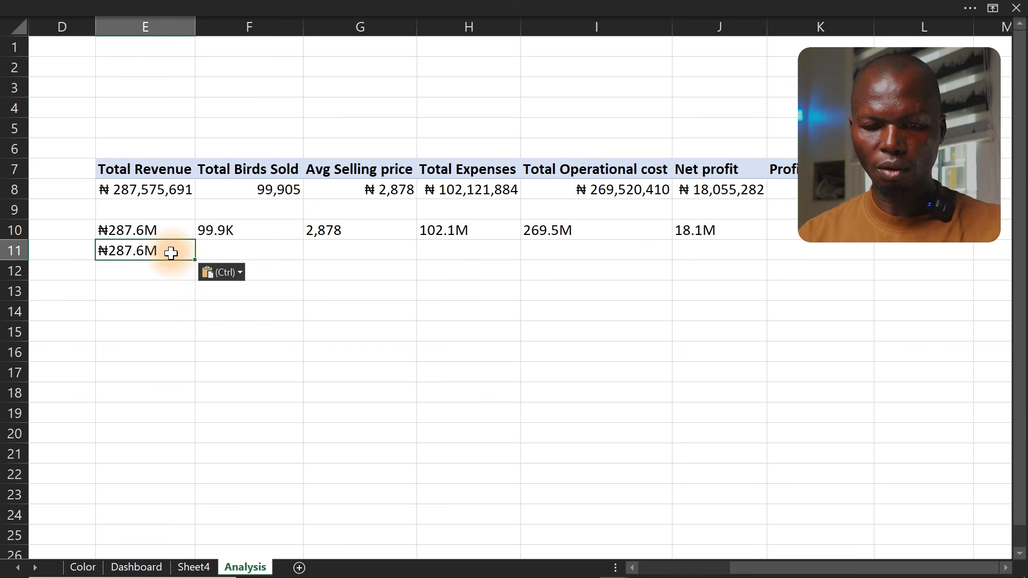
left_click_drag(194, 259, 862, 252)
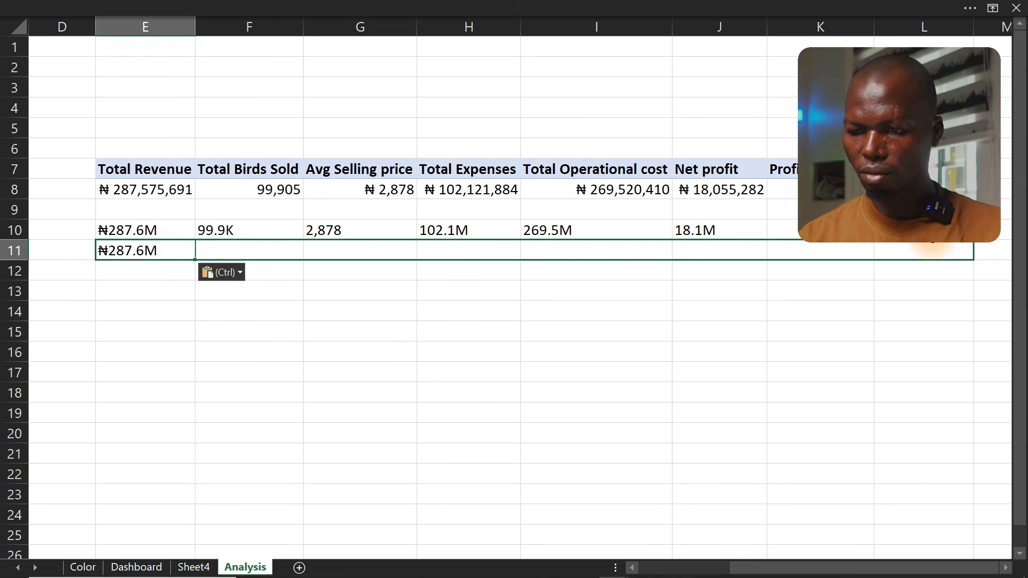
left_click_drag(933, 247, 935, 249)
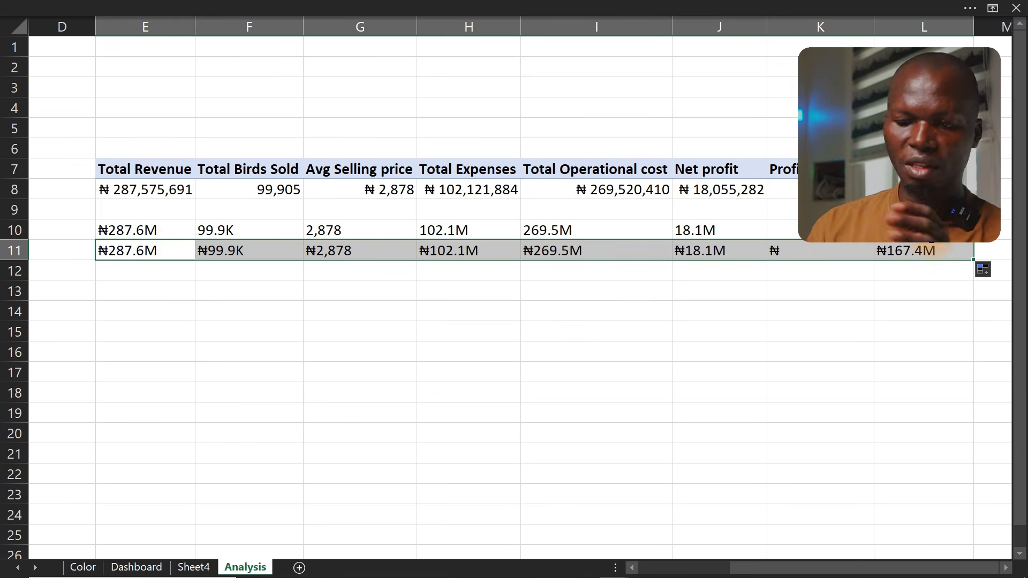
Clear the ₦-formatted formula from F11 under Total Birds Sold, leaving that cell empty
left_click(786, 251)
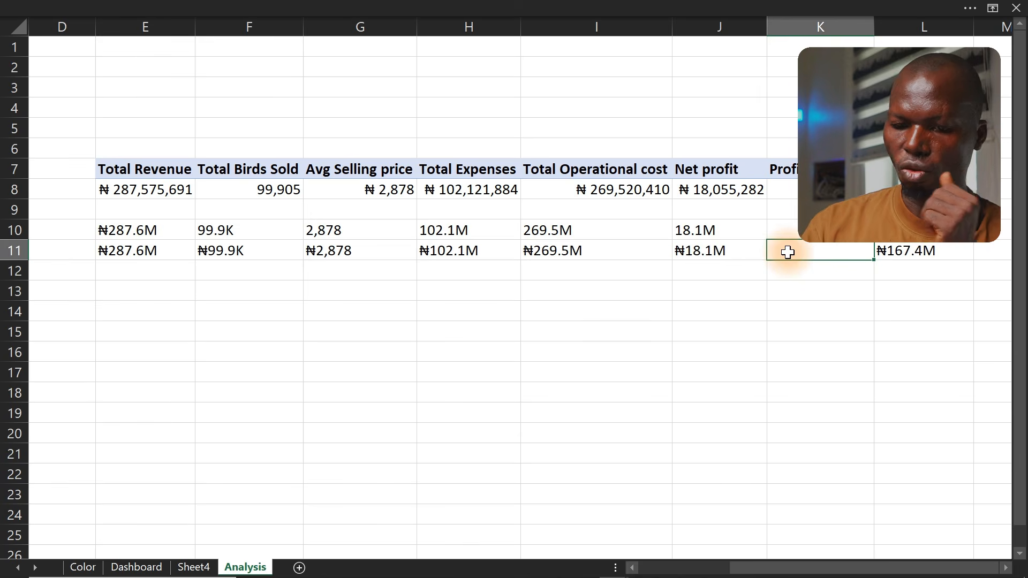
left_click(595, 231)
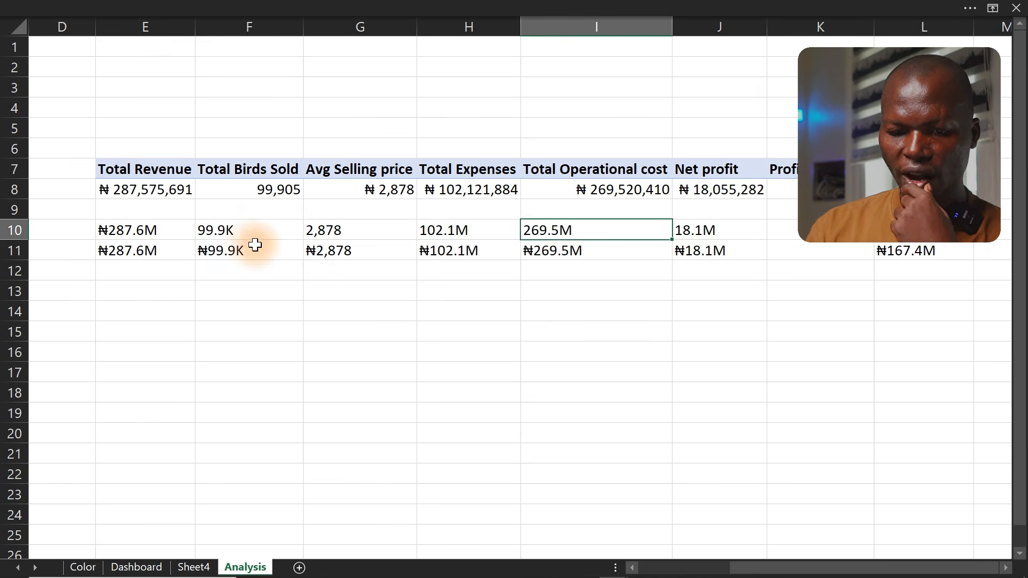
left_click(230, 249)
key("Delete")
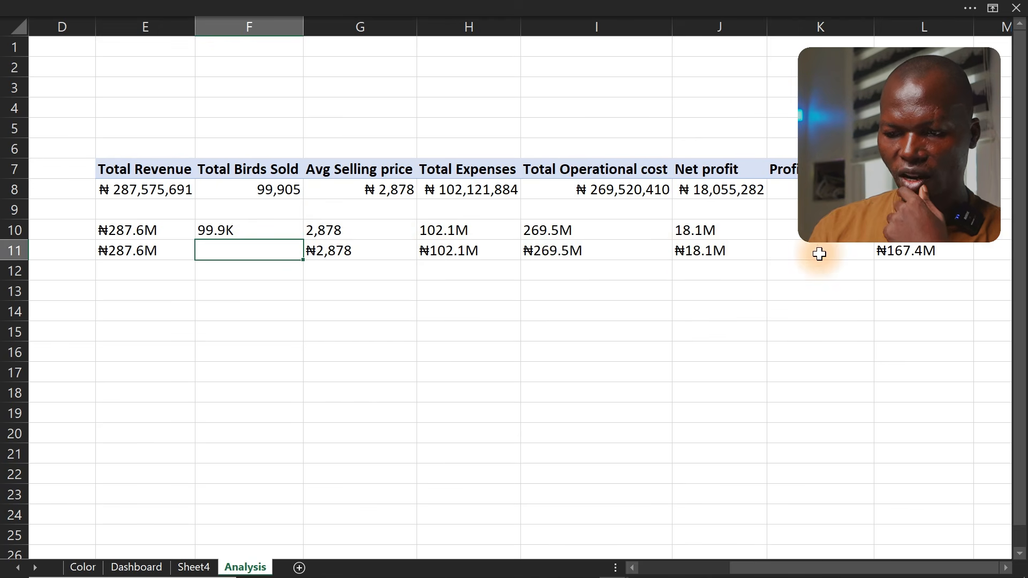
left_click(232, 232)
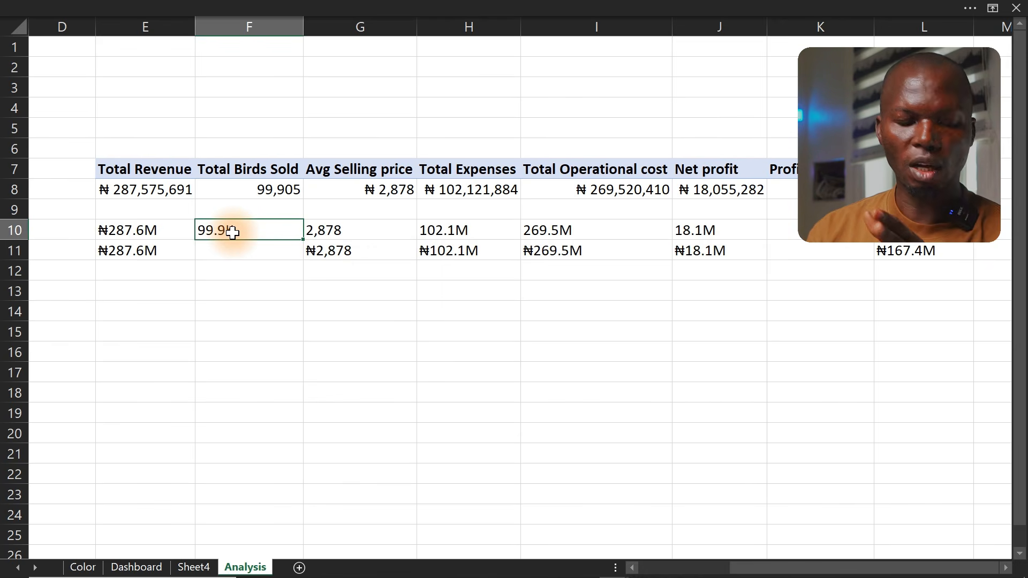
left_click(288, 278)
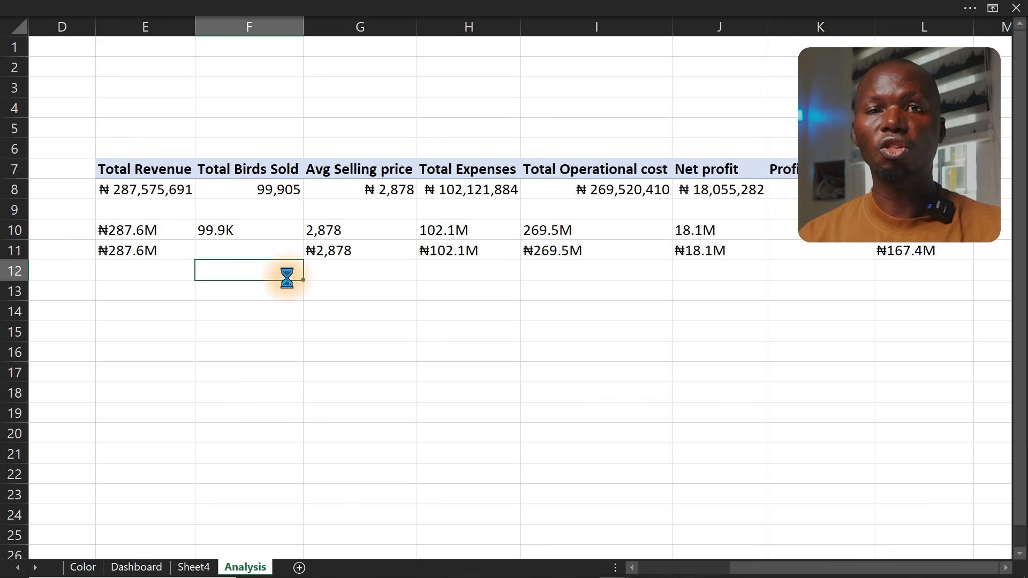
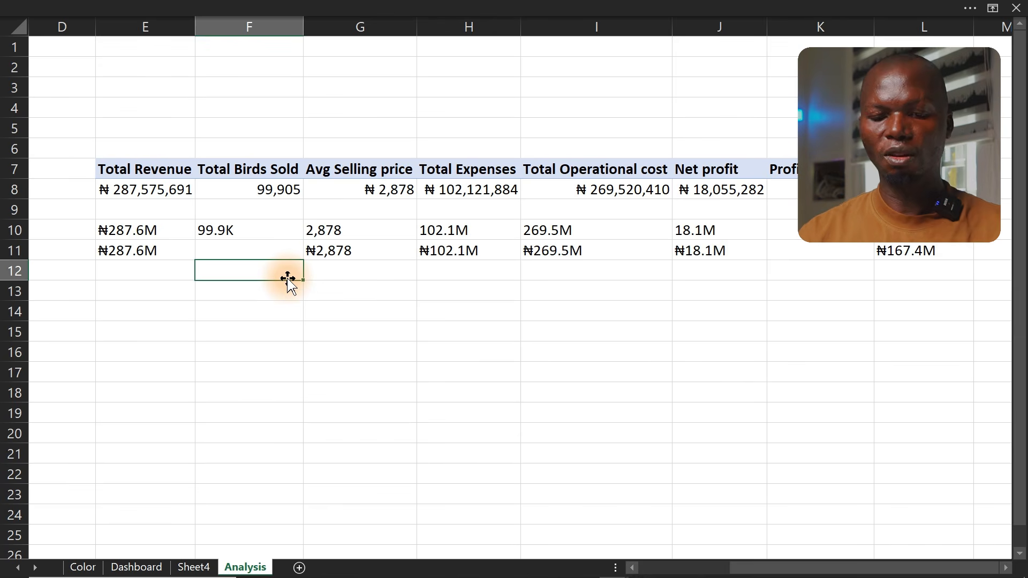
Review the client's dashboard brief and the hand-sketched dashboard layout, marking its outer edges
left_click(704, 566)
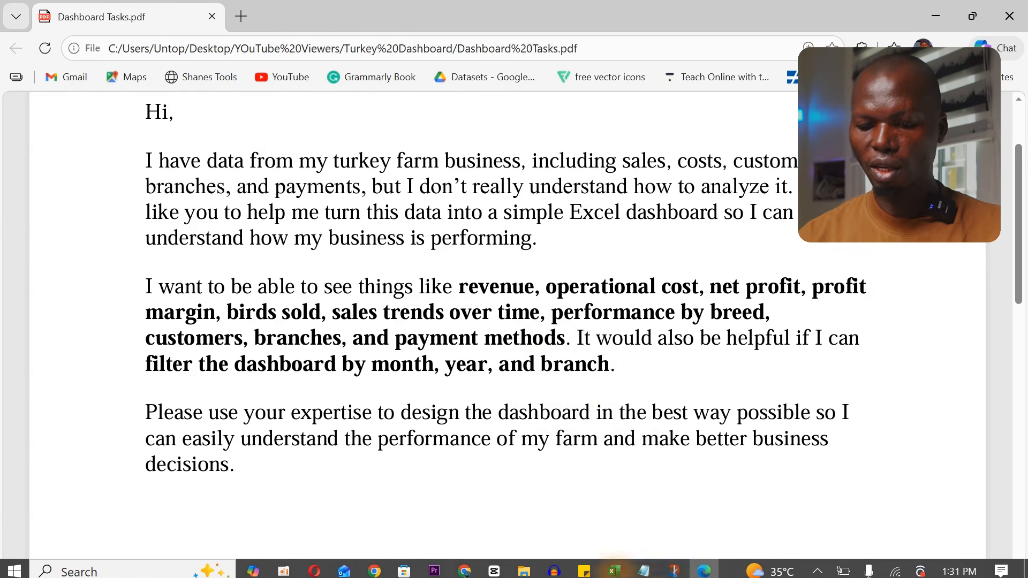
left_click(676, 572)
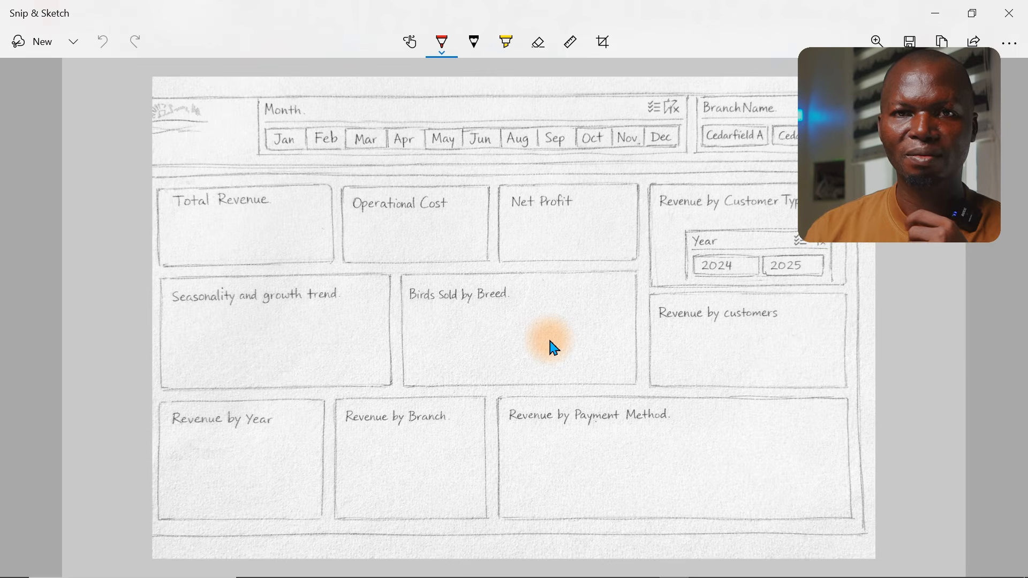
left_click(550, 341)
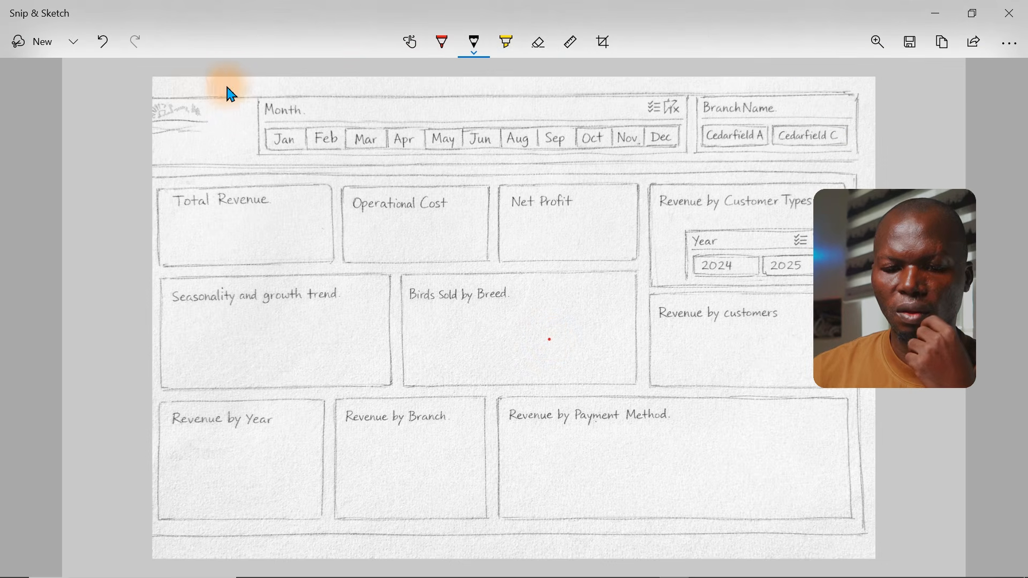
mouse_move(193, 87)
left_mouse_down()
mouse_move(230, 86)
mouse_move(178, 84)
mouse_move(746, 71)
mouse_move(843, 83)
mouse_move(872, 87)
mouse_move(885, 188)
left_mouse_up()
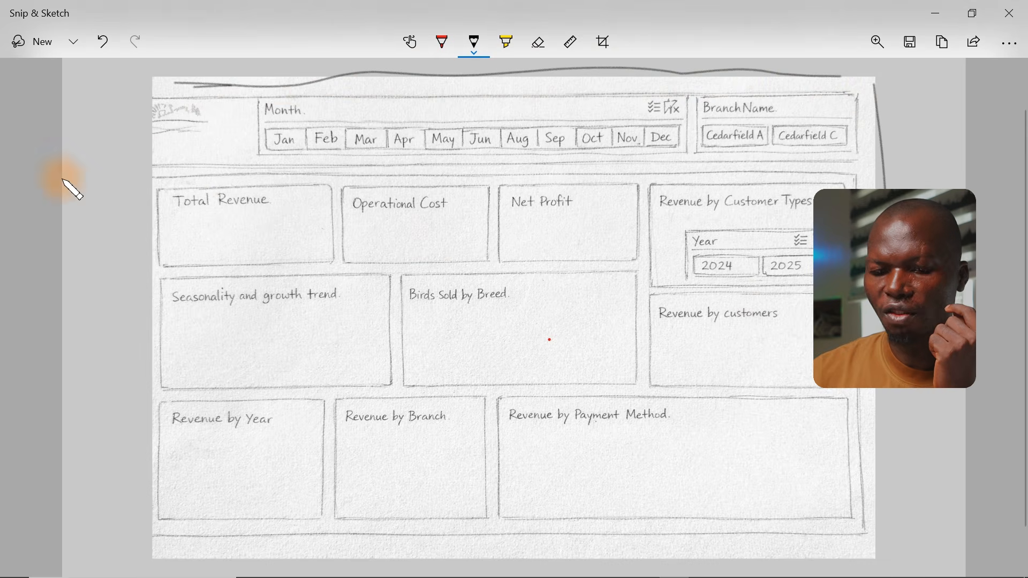
left_click_drag(143, 86, 123, 525)
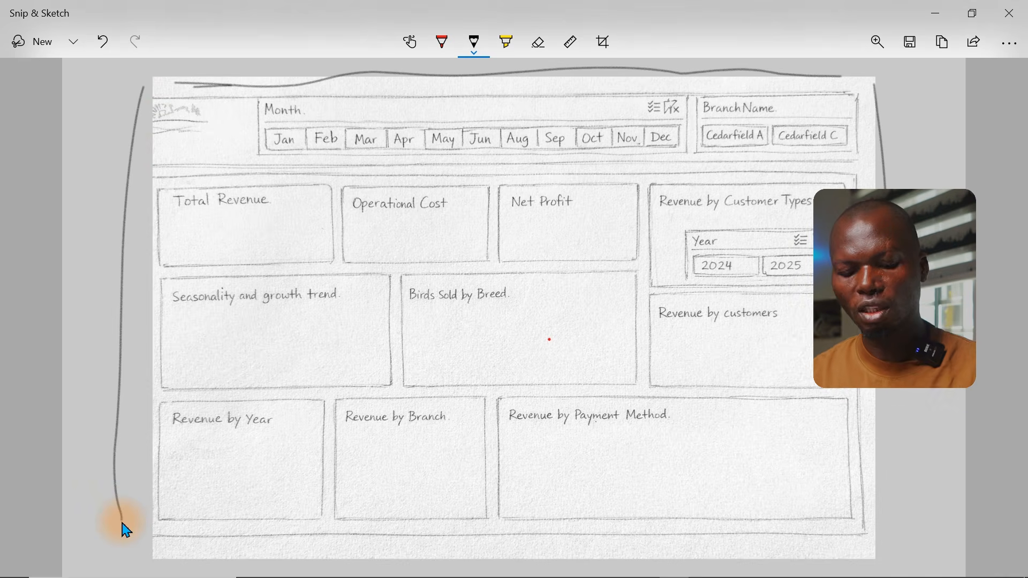
left_click(938, 12)
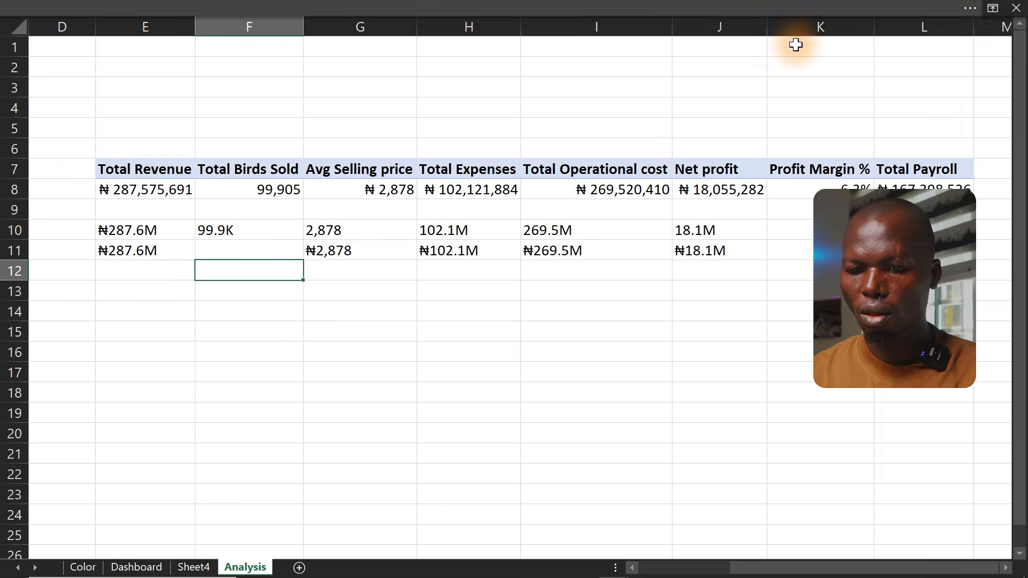
left_click(553, 128)
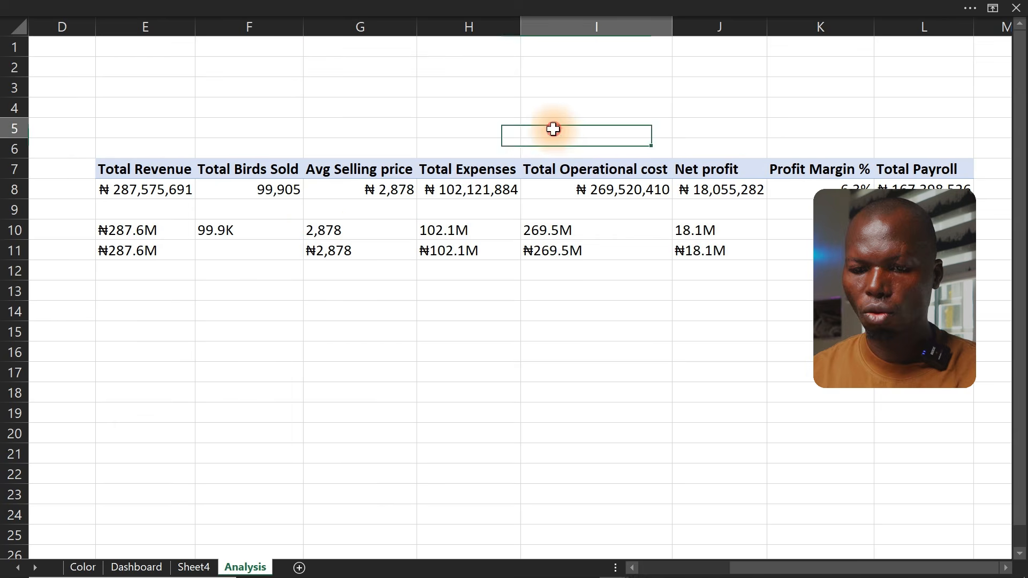
Copy the CedarField logo from the Color sheet into the Dashboard sheet, shrink it and place it near the upper left
left_click(137, 567)
left_click(185, 567)
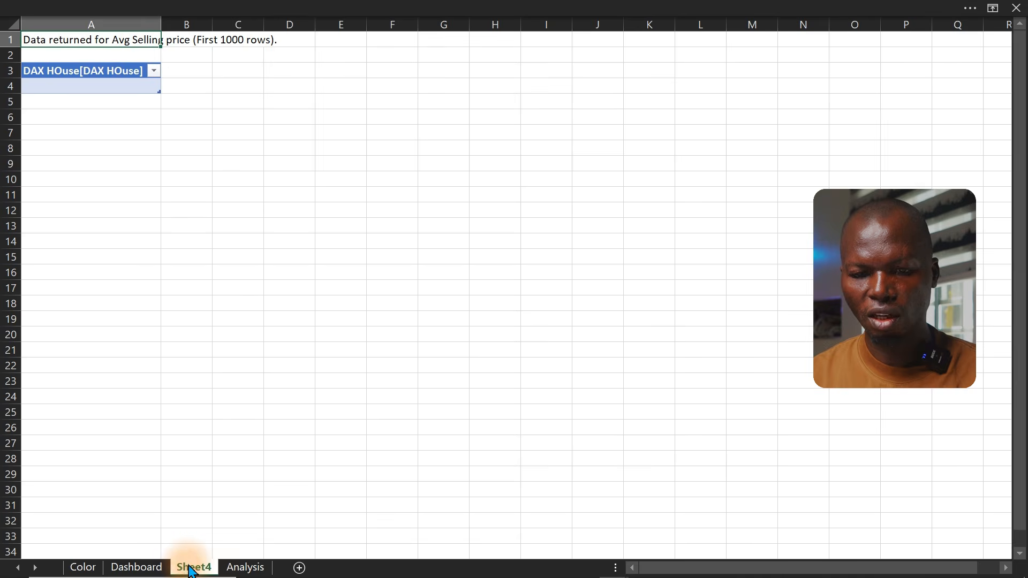
left_click(83, 567)
left_click(671, 282)
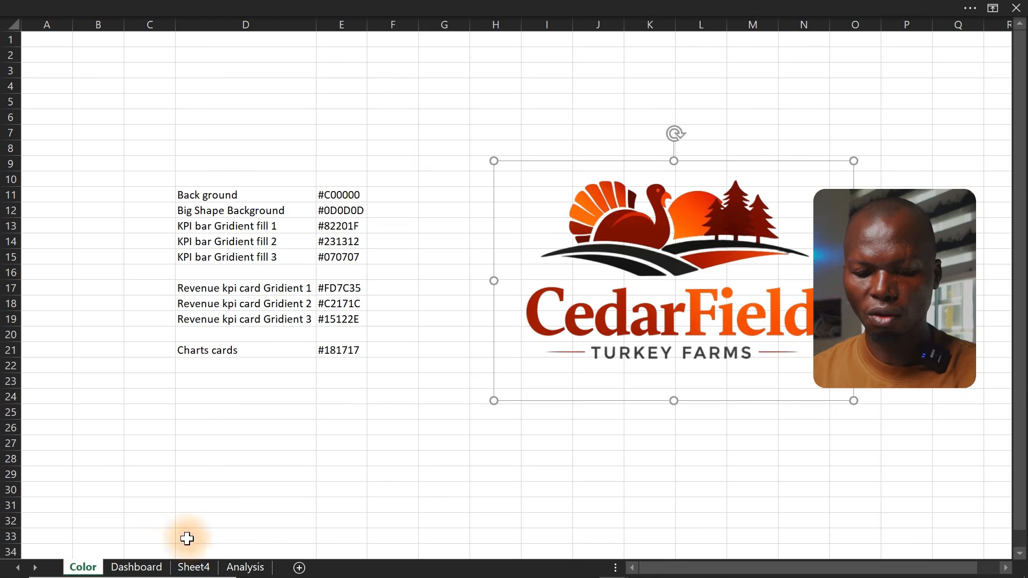
left_click(137, 567)
left_click(280, 249)
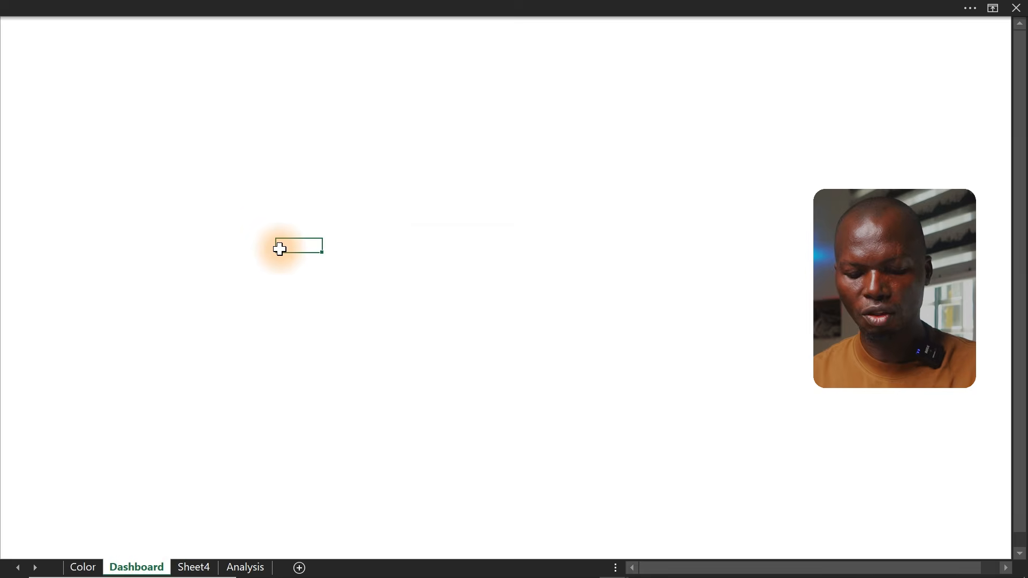
key("ctrl+v")
left_click_drag(344, 280, 246, 308)
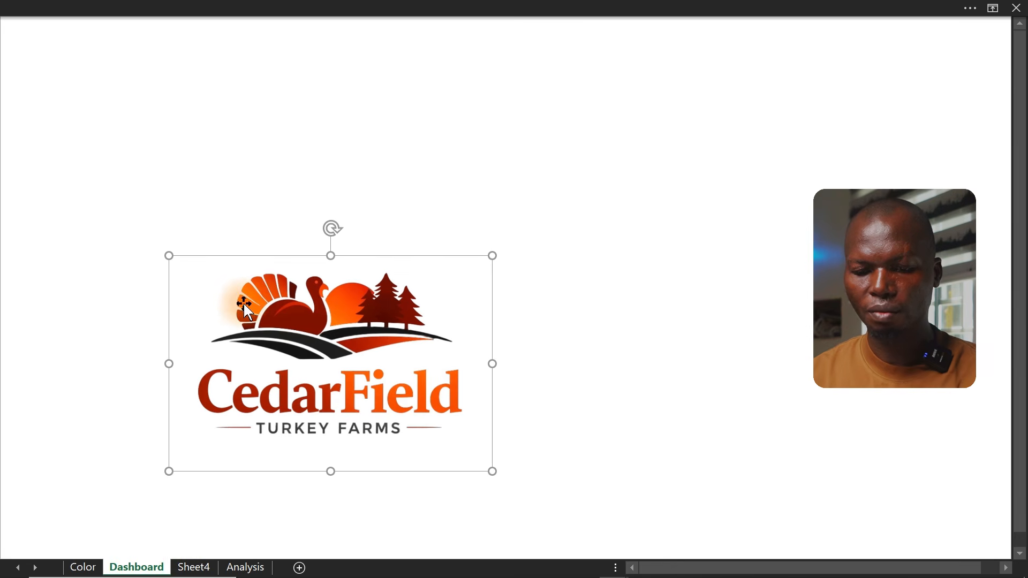
left_click_drag(492, 471, 279, 326)
left_click_drag(230, 301, 182, 262)
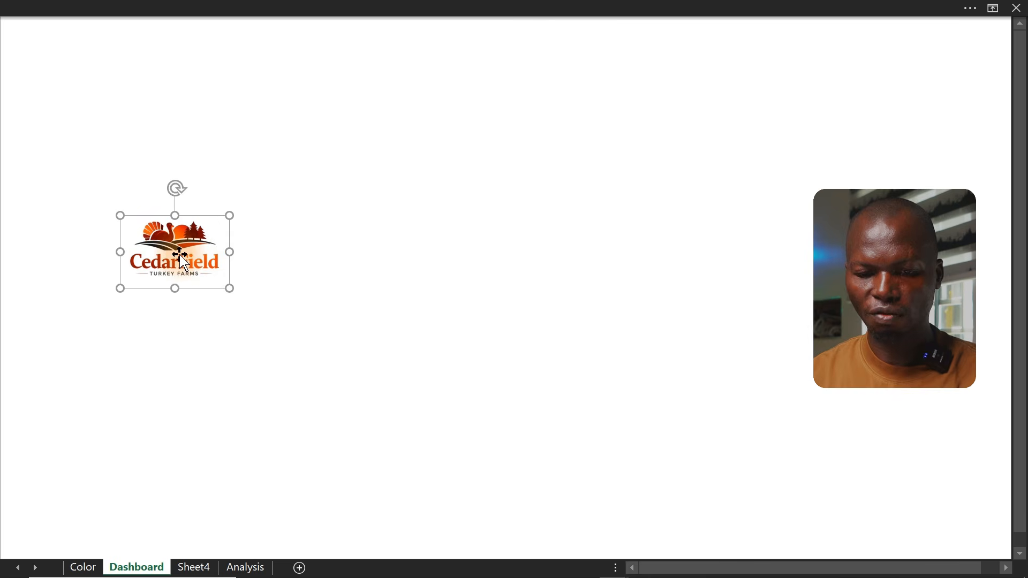
left_click(406, 173)
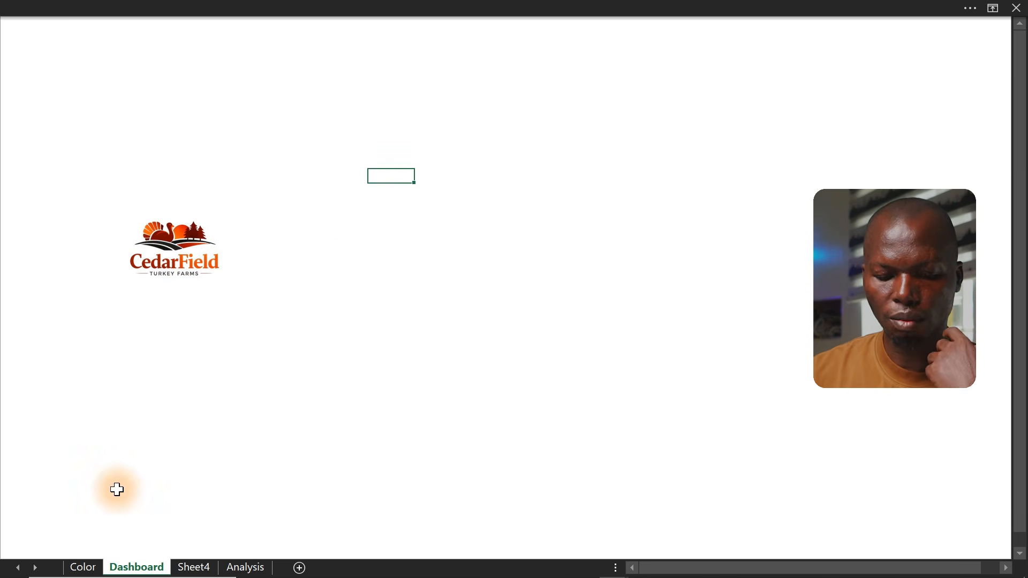
Look up the Background colour code #C00000 on the Color sheet
left_click(84, 567)
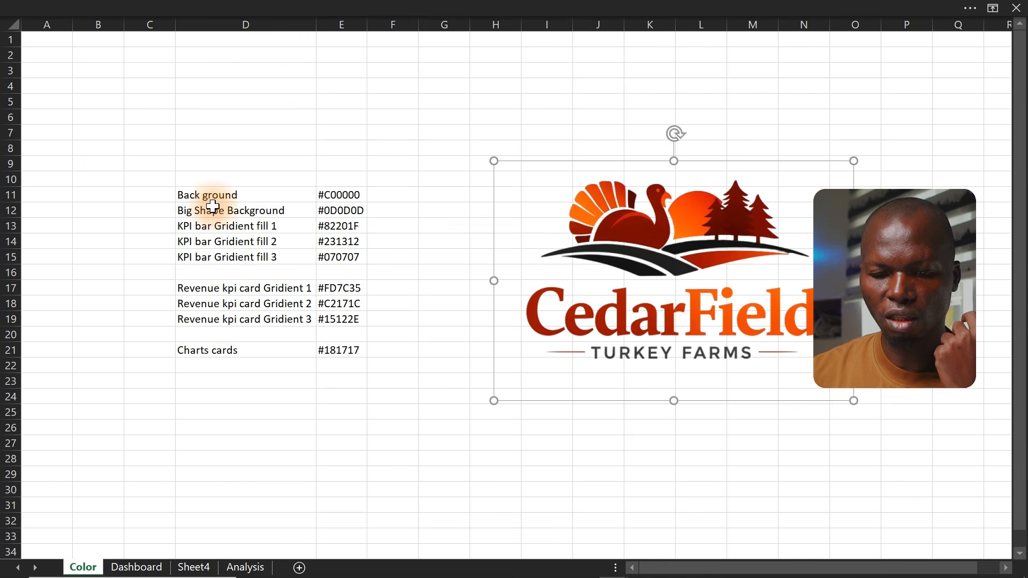
double_click(340, 198)
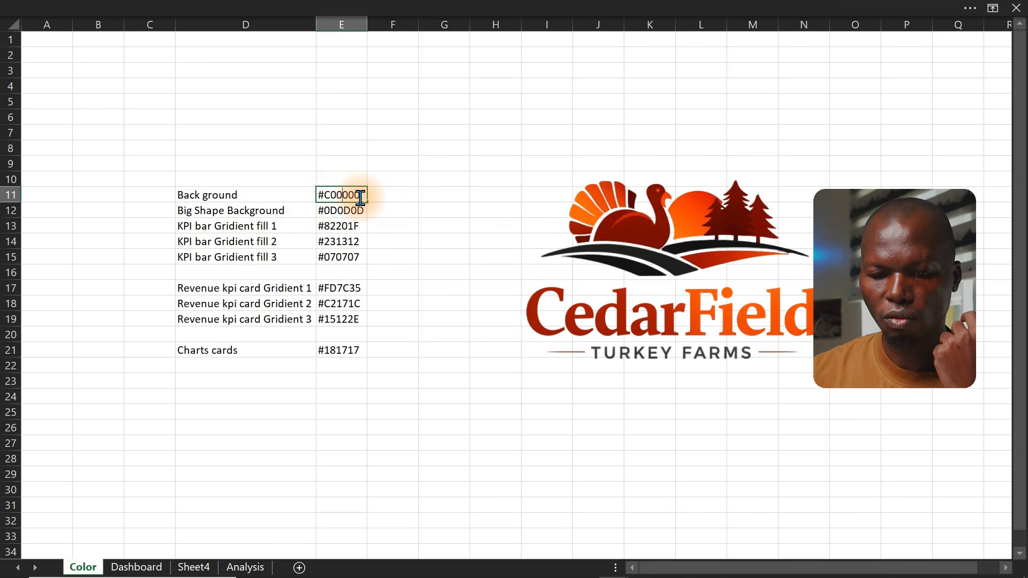
left_click_drag(363, 198, 307, 196)
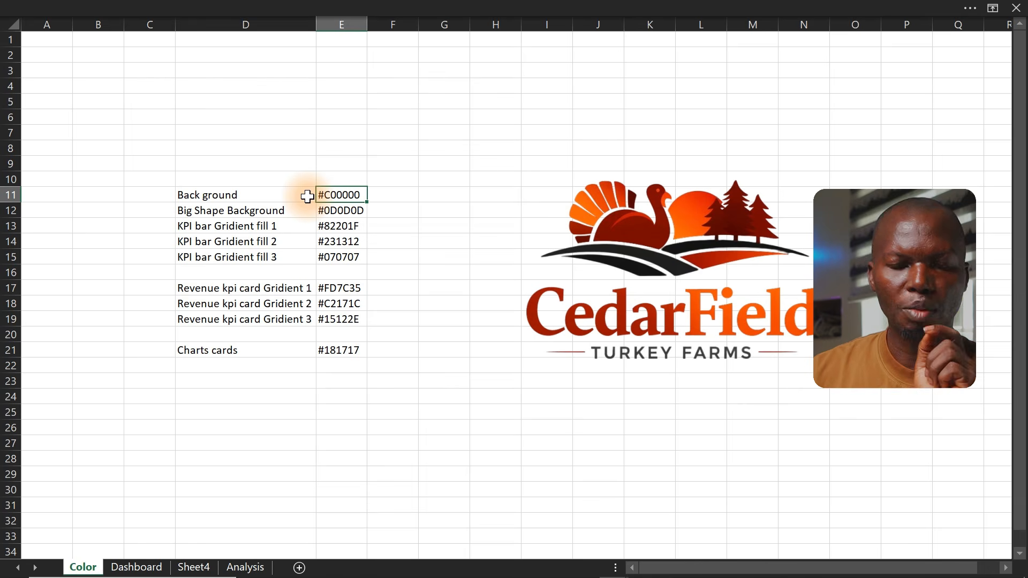
Fill all cells of the Dashboard sheet with the custom colour #C00000
left_click(136, 568)
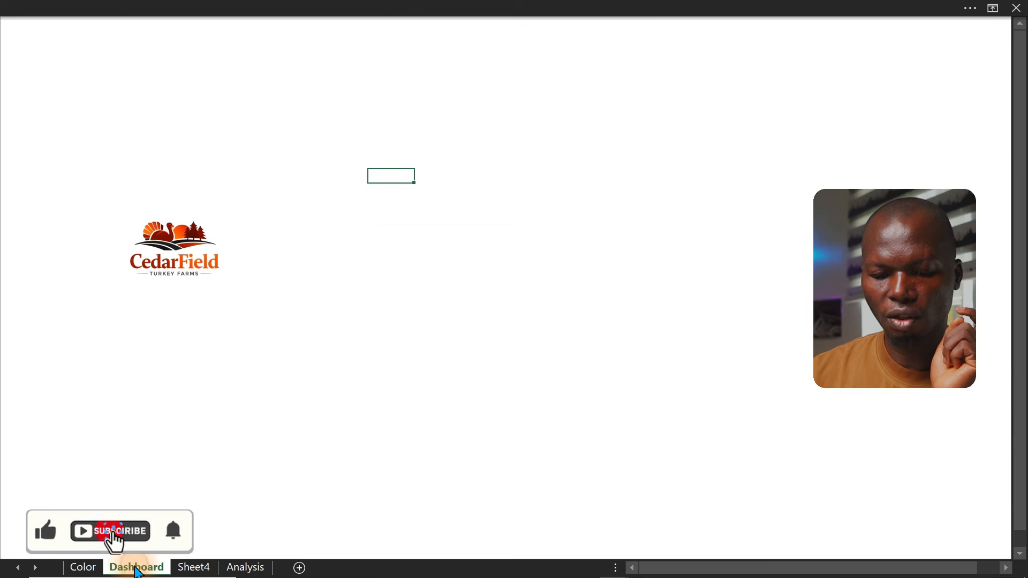
left_click(268, 371)
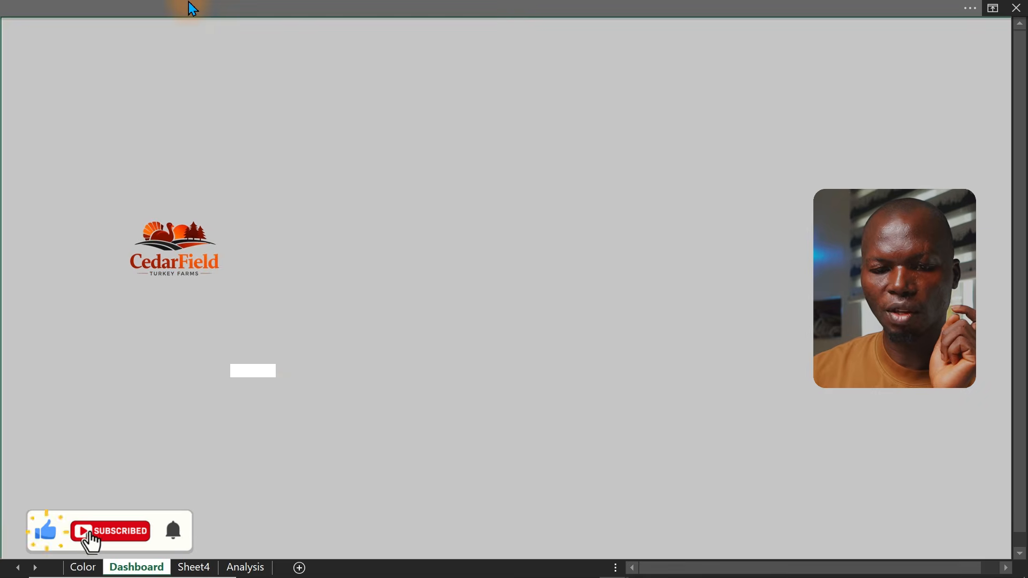
left_click(193, 7)
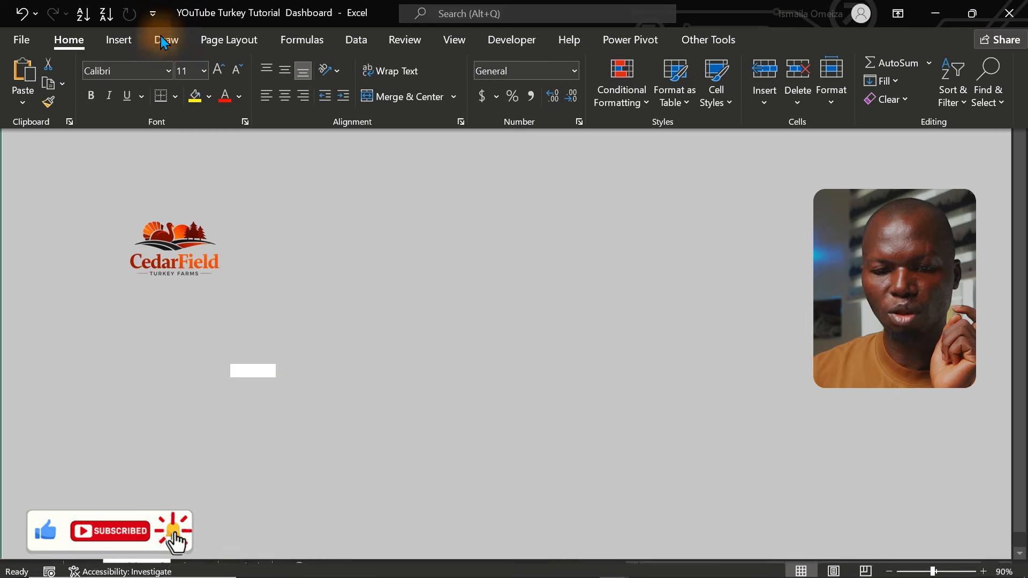
left_click(207, 98)
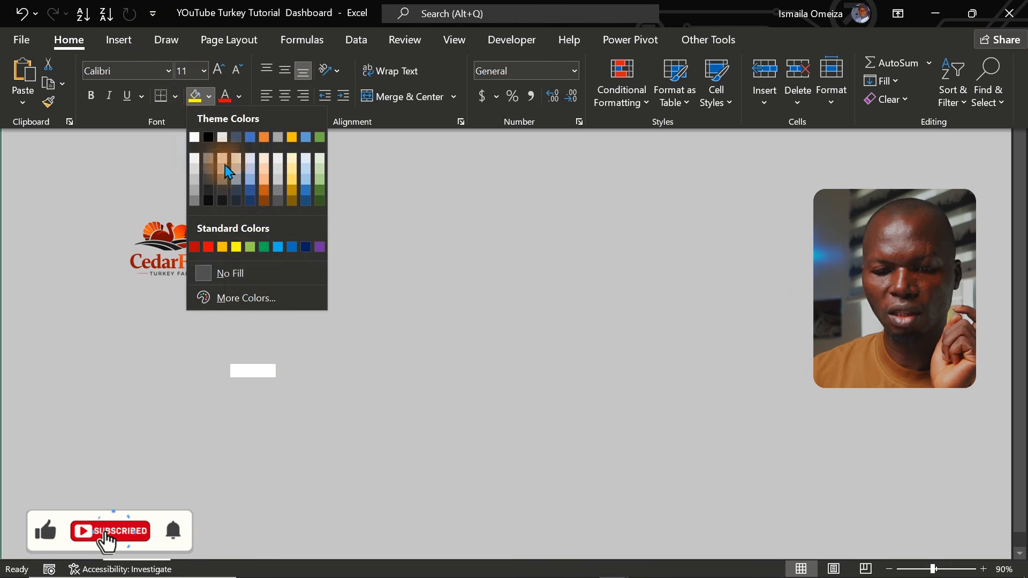
left_click(244, 305)
left_click(573, 248)
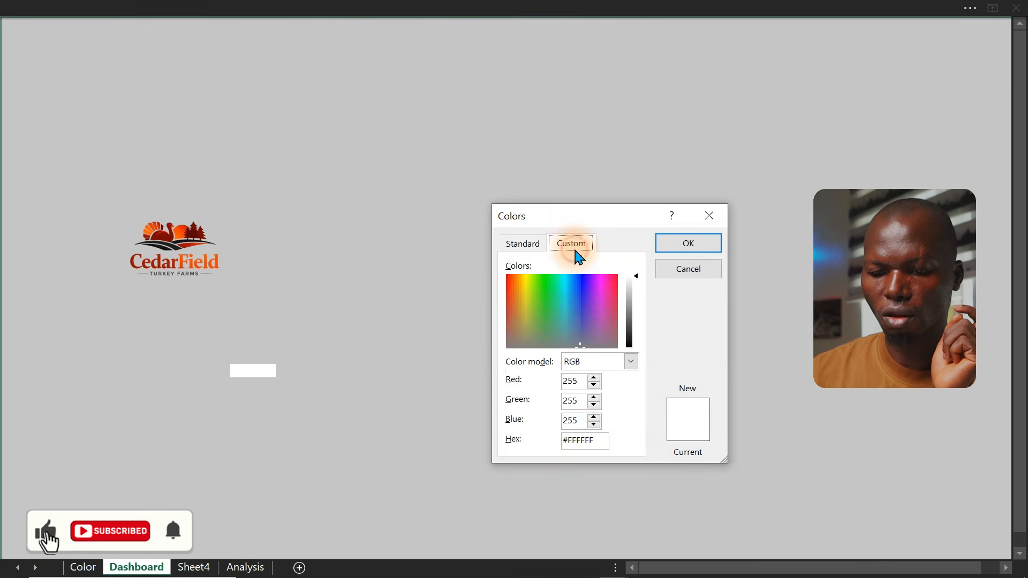
left_click_drag(598, 442, 538, 441)
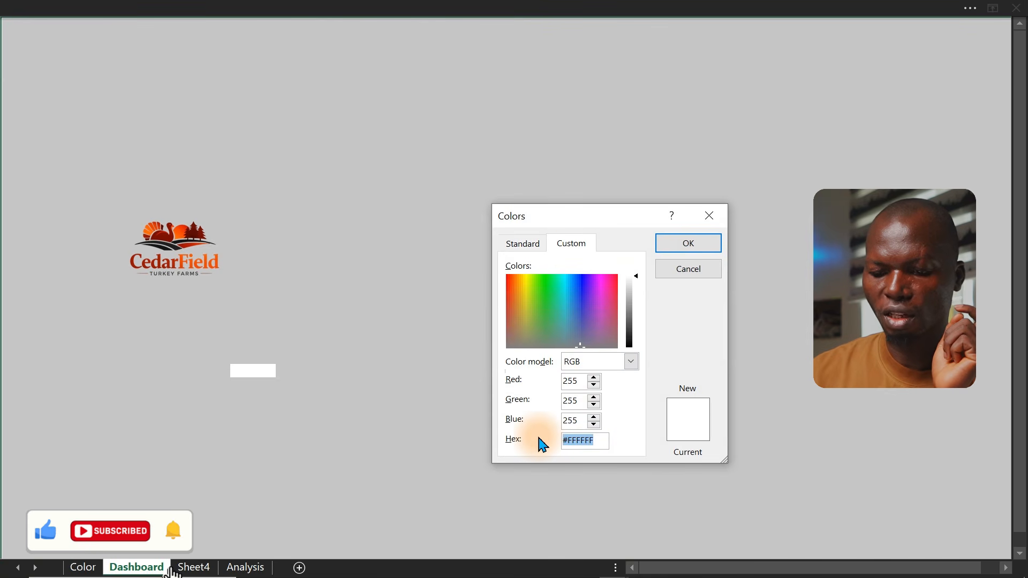
type("#C00000")
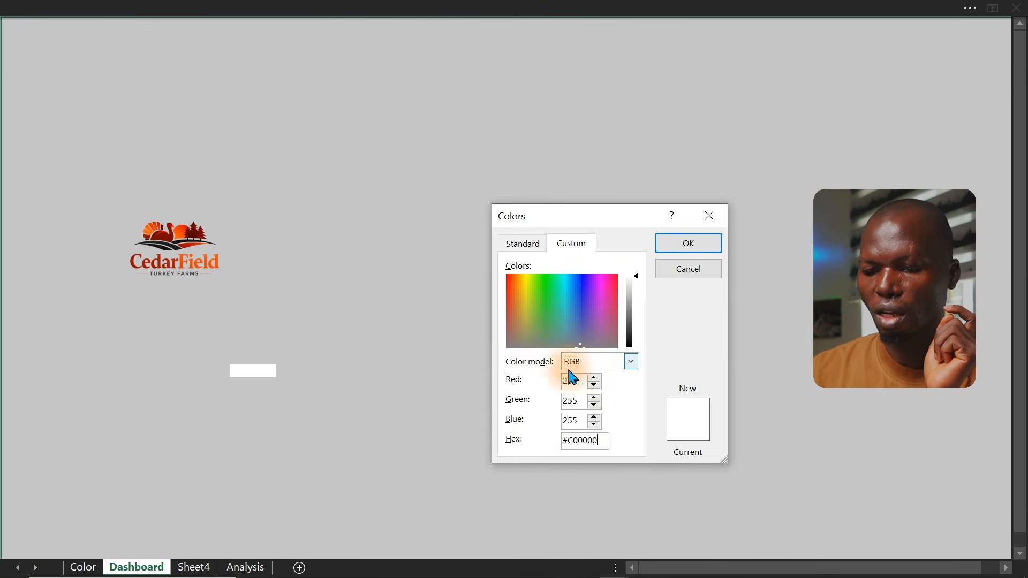
left_click(673, 245)
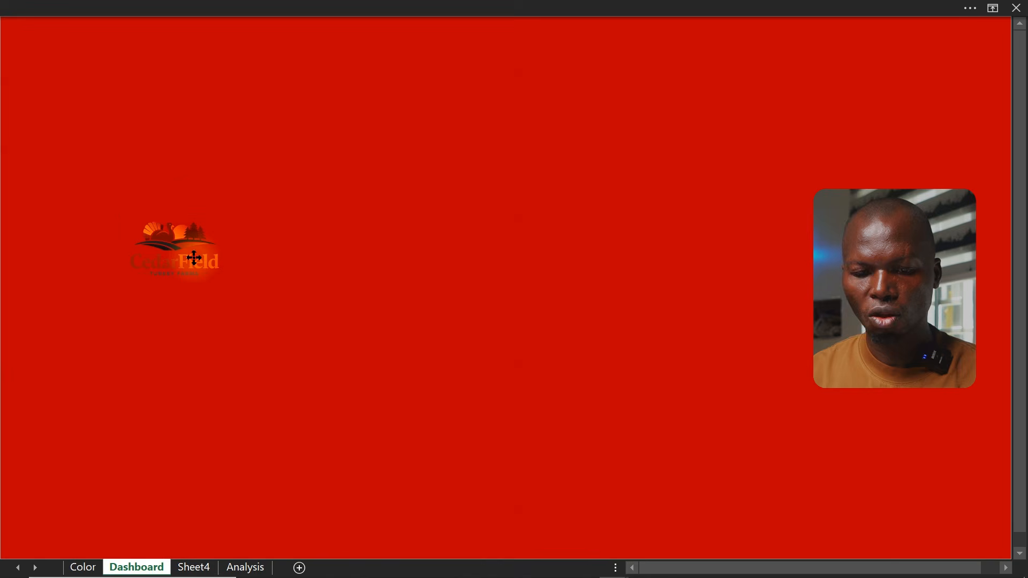
Insert a rectangle and stretch it into a full-width header bar along the dashboard's top edge
left_click(196, 260)
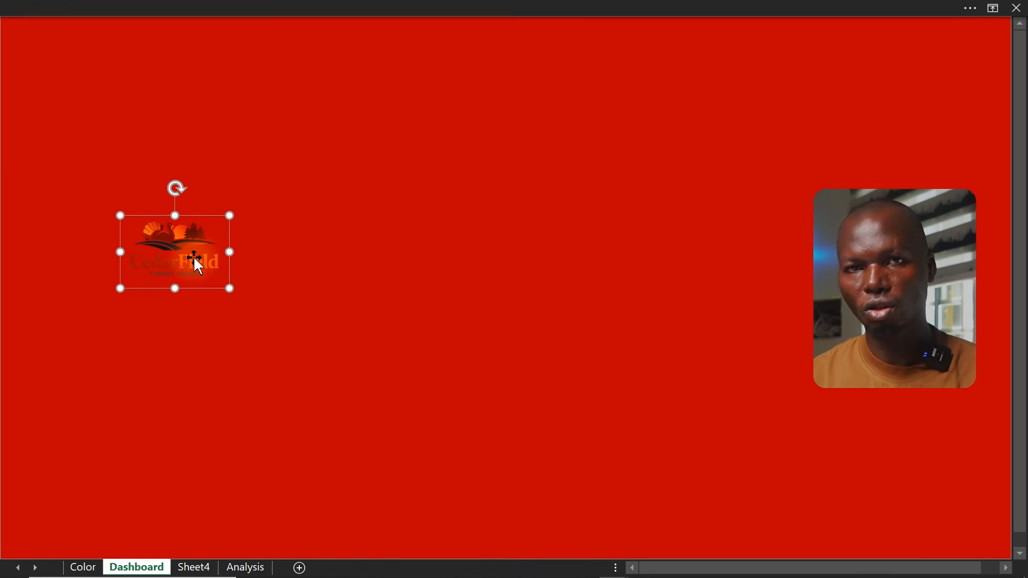
left_click(253, 5)
left_click(118, 40)
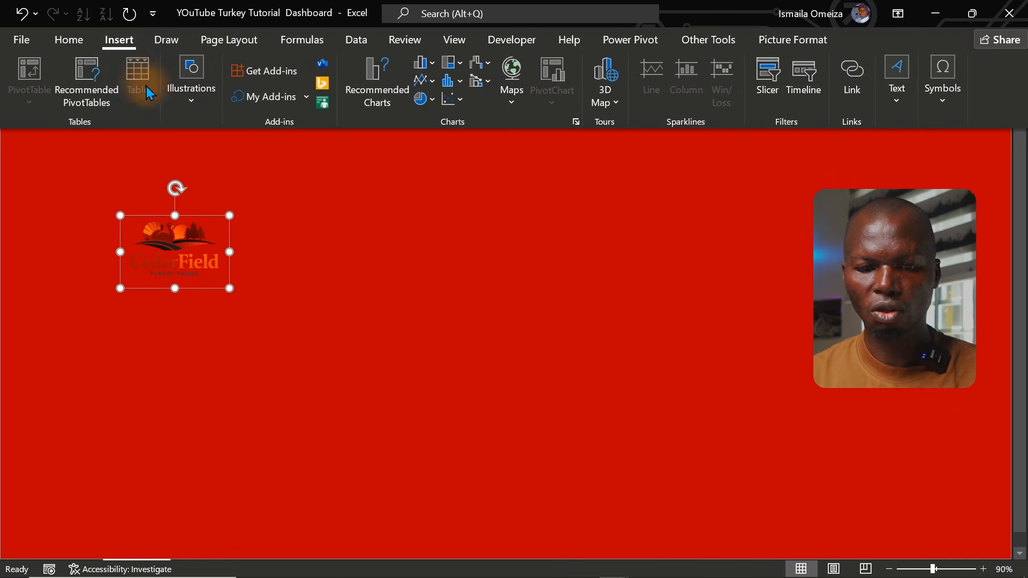
left_click(191, 83)
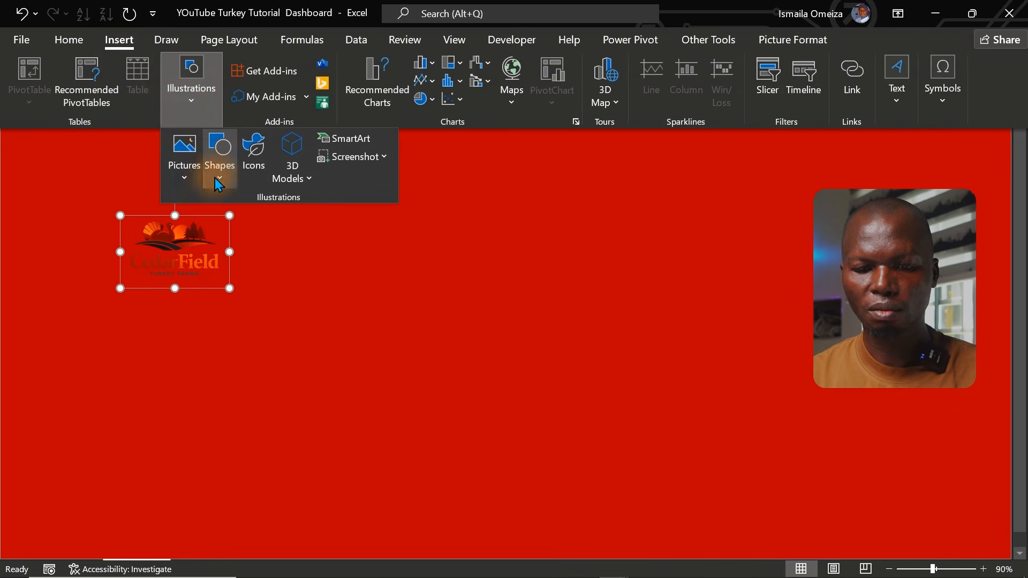
left_click(219, 160)
left_click(262, 219)
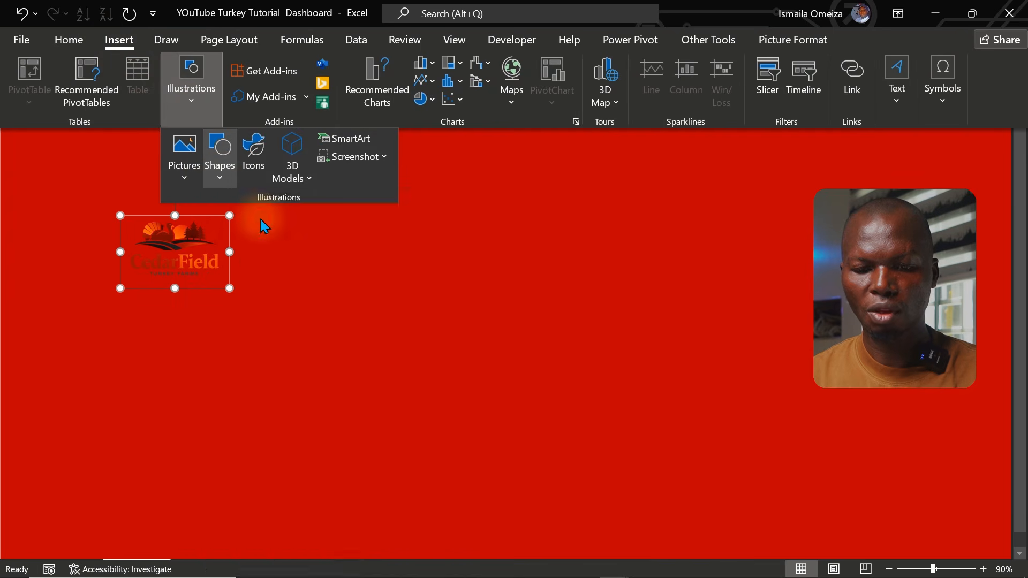
left_click(78, 47)
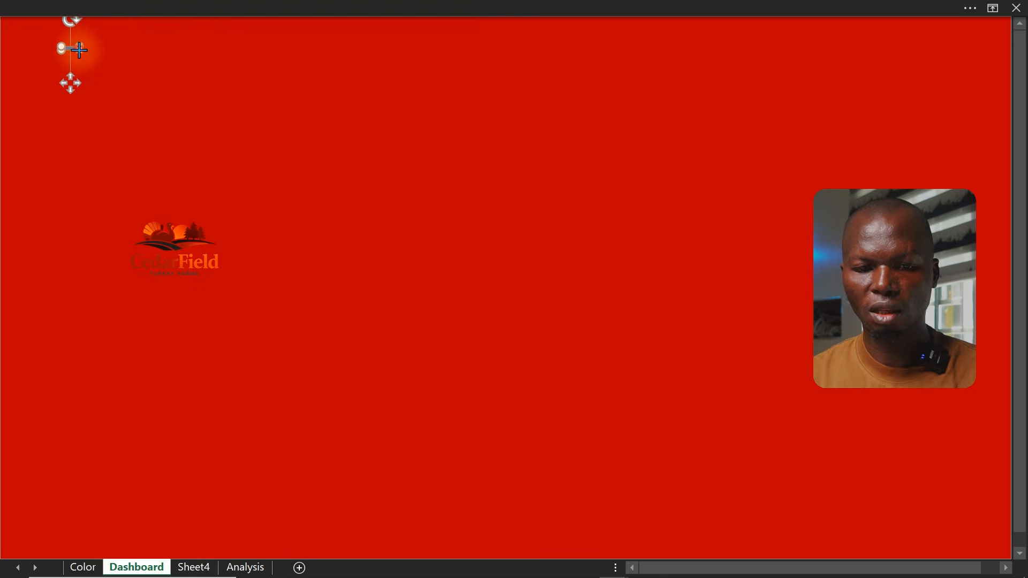
left_click_drag(79, 50, 291, 134)
mouse_move(216, 103)
left_mouse_down()
mouse_move(285, 85)
mouse_move(777, 89)
mouse_move(949, 48)
left_mouse_up()
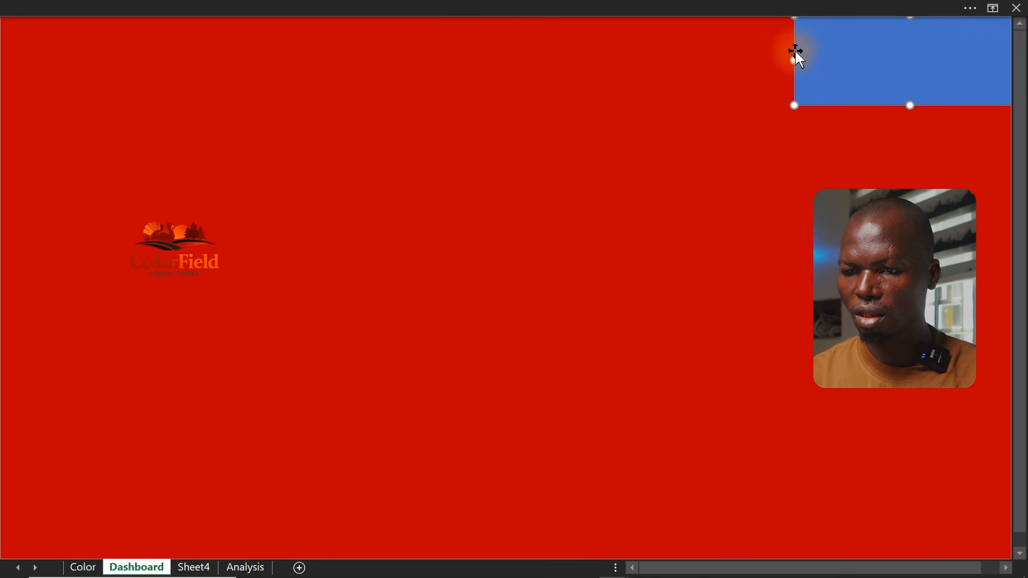
left_click_drag(794, 59, 1, 56)
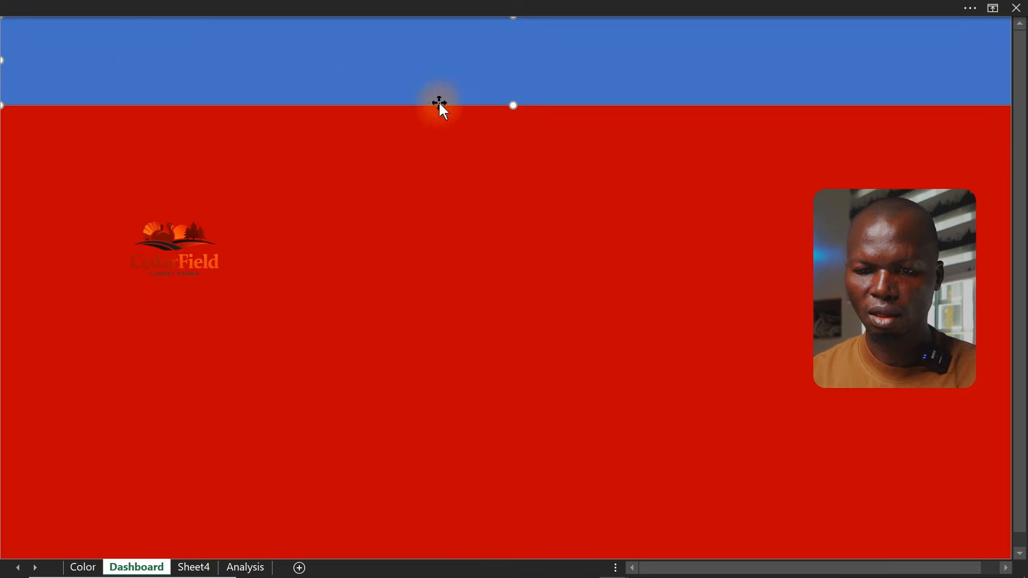
left_click_drag(515, 105, 514, 99)
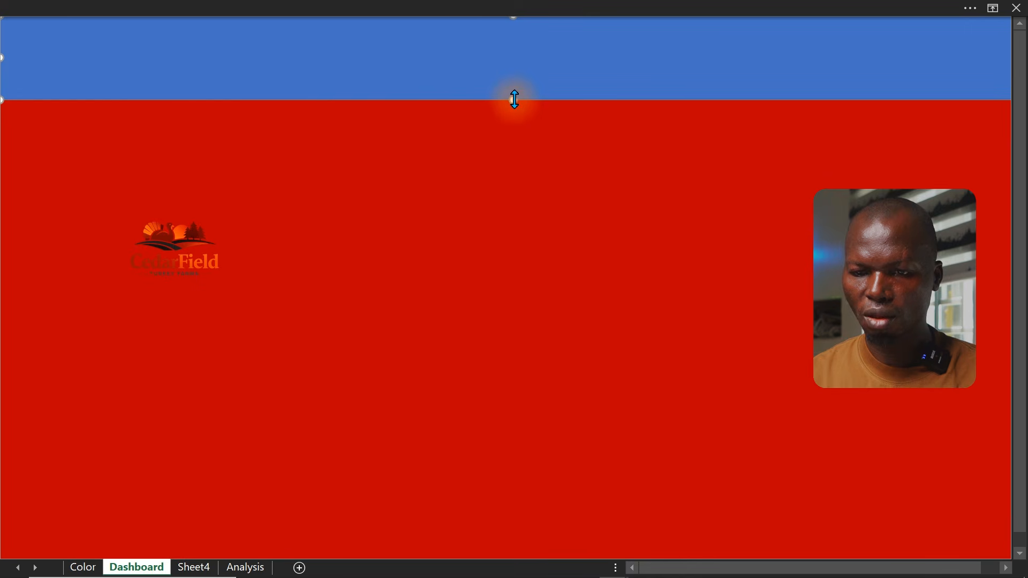
left_click(420, 159)
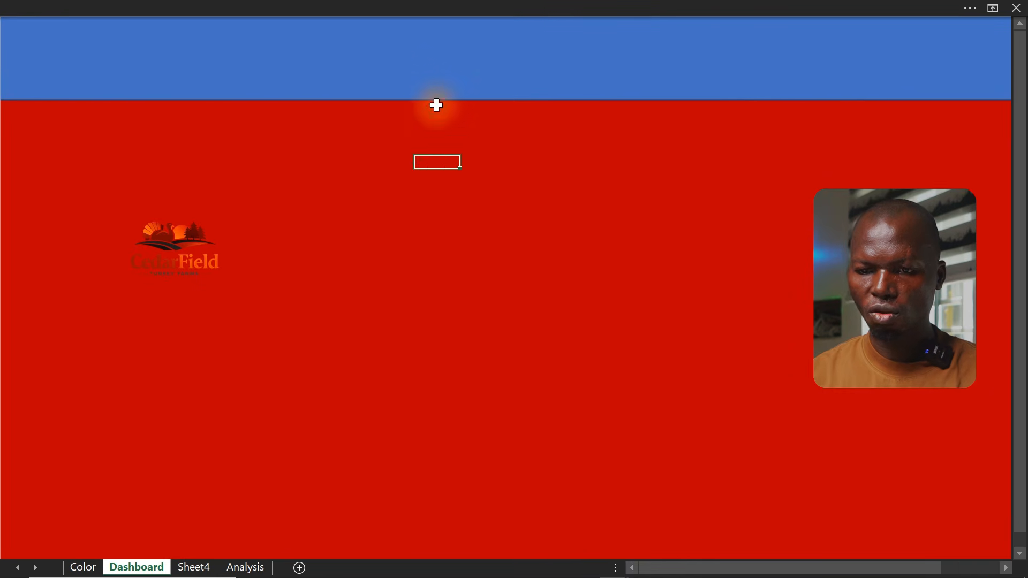
left_click(445, 91)
left_click_drag(514, 98, 514, 94)
left_click(220, 236)
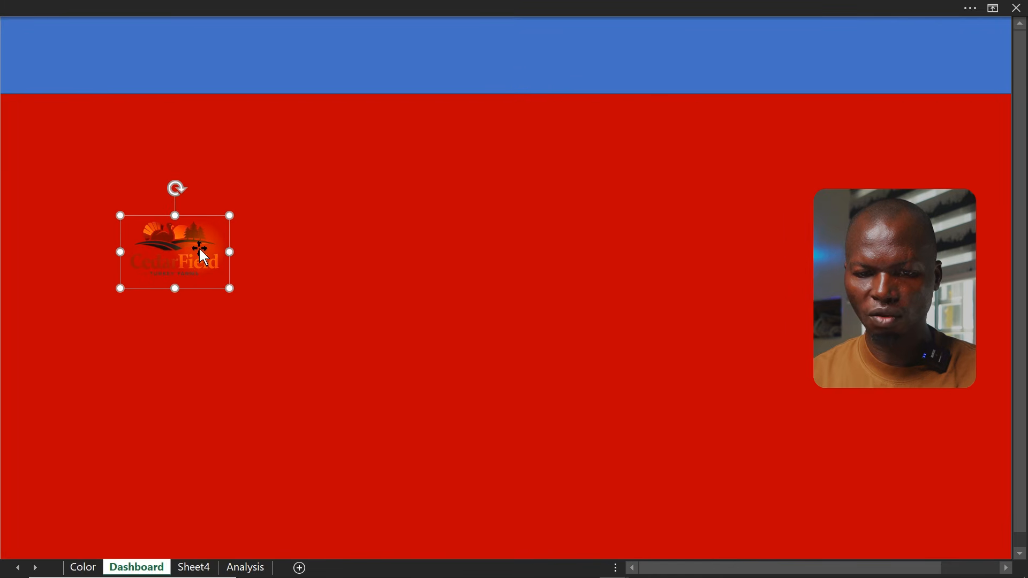
Give the header bar a white fill and remove its outline
left_click(314, 86)
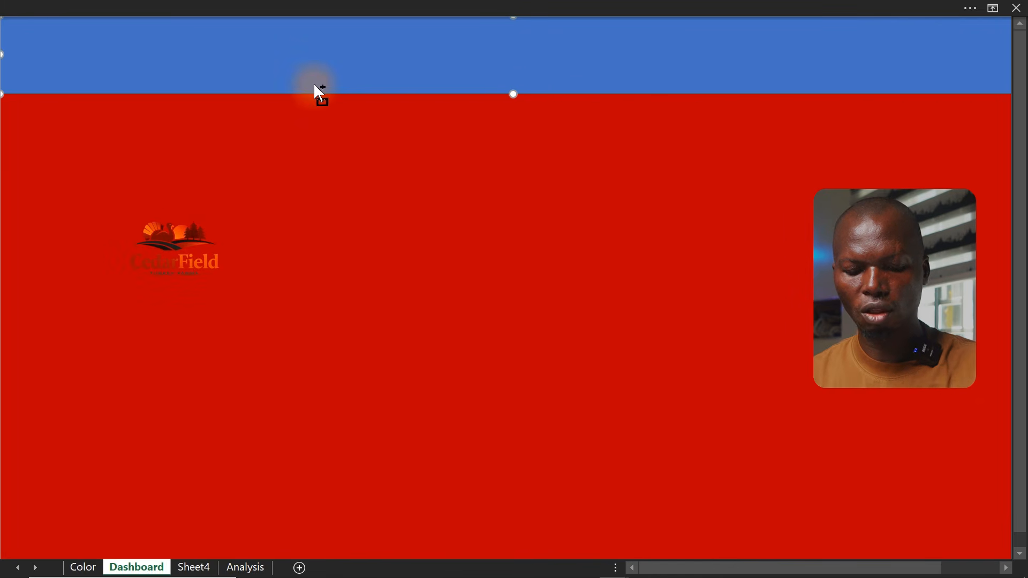
key("ctrl+1")
left_click(538, 190)
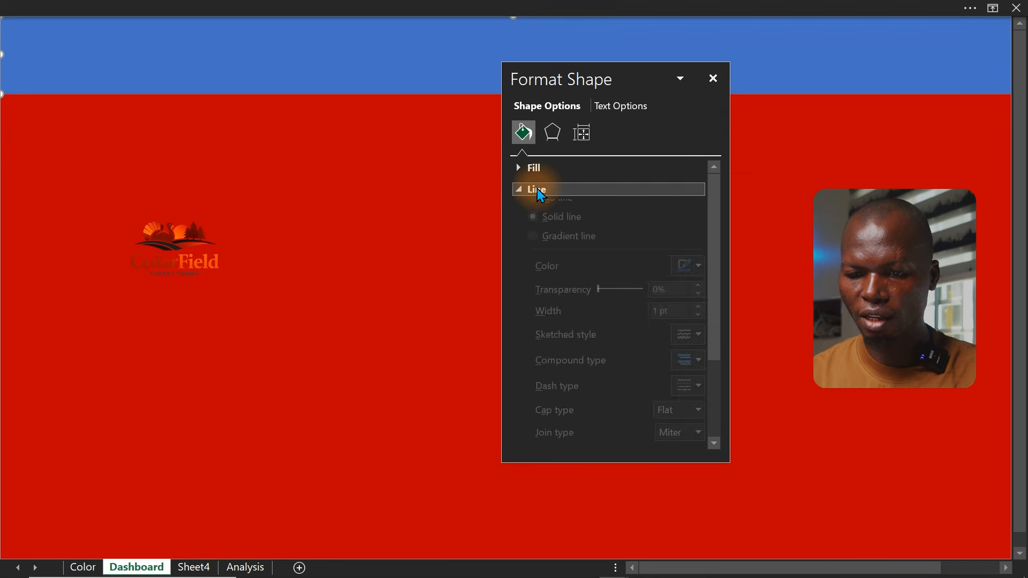
left_click(533, 214)
left_click(524, 169)
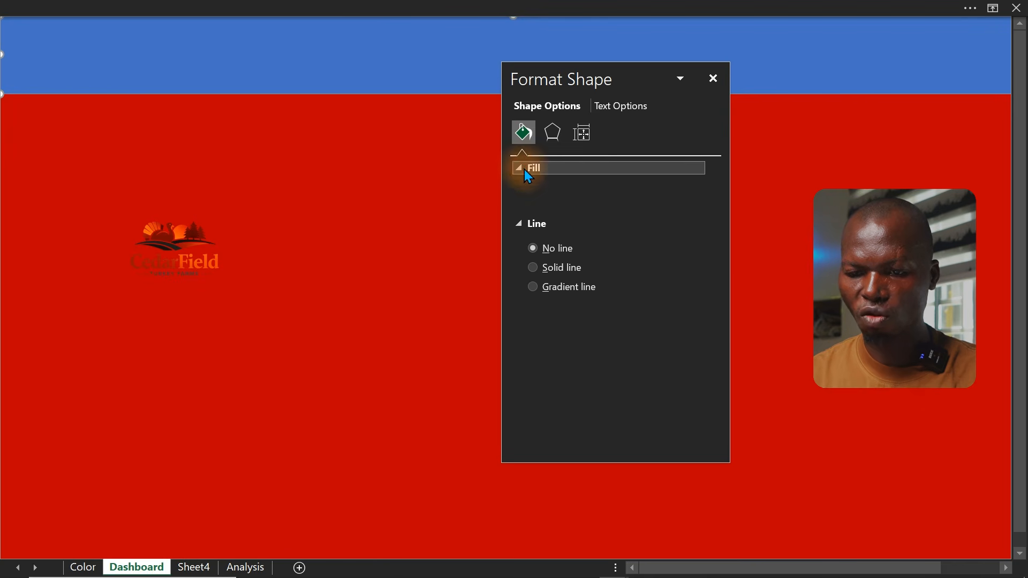
left_click(688, 299)
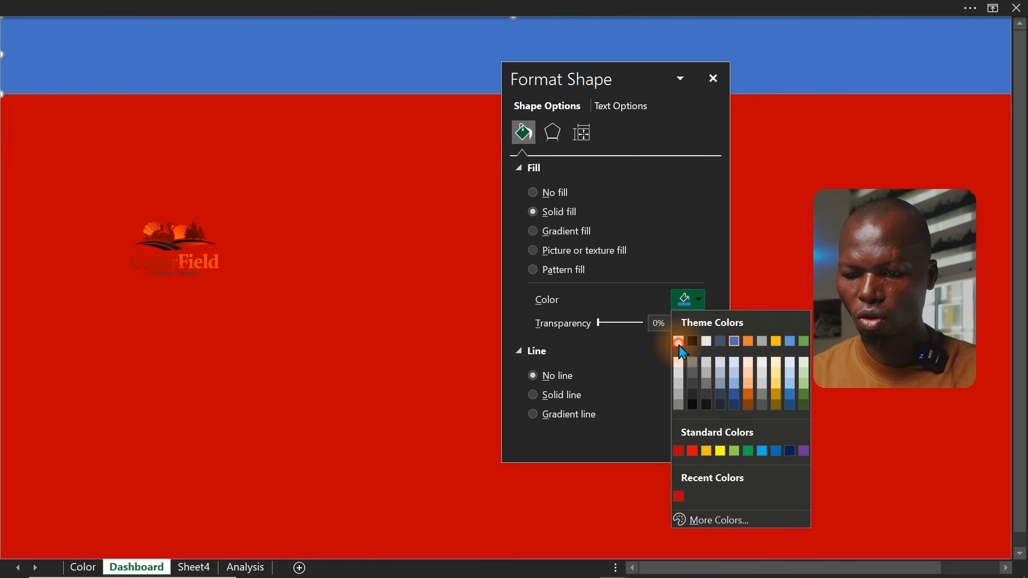
left_click(679, 345)
left_click(408, 232)
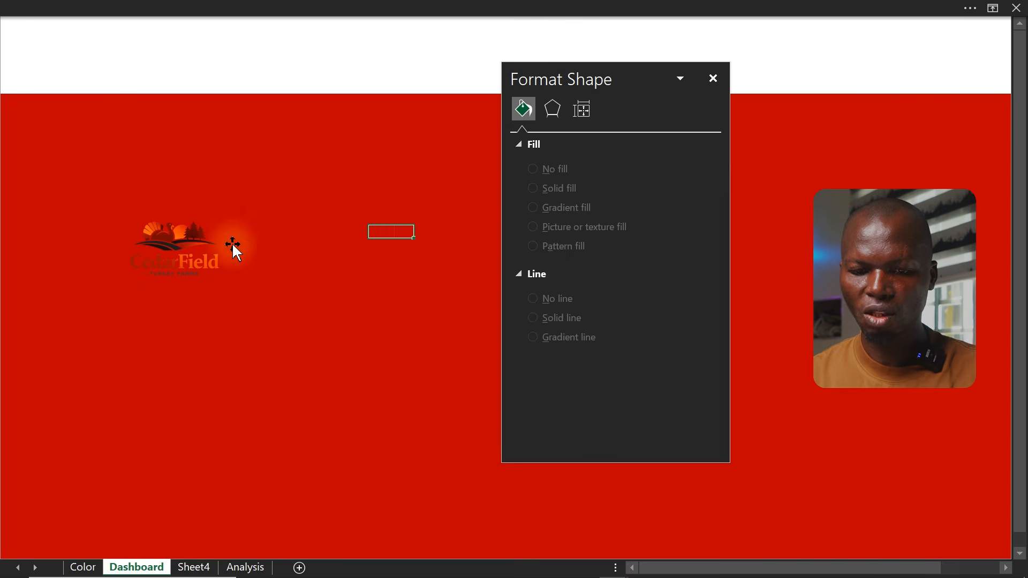
Bring the CedarField logo to the front and move it into the header bar's upper left corner
left_click(197, 246)
left_click_drag(197, 247, 125, 187)
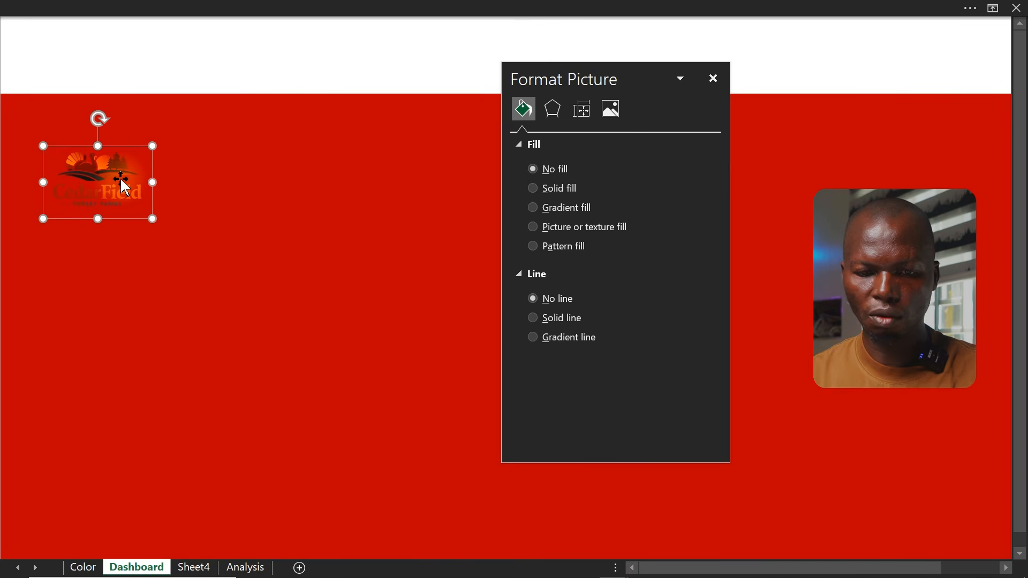
right_click(125, 187)
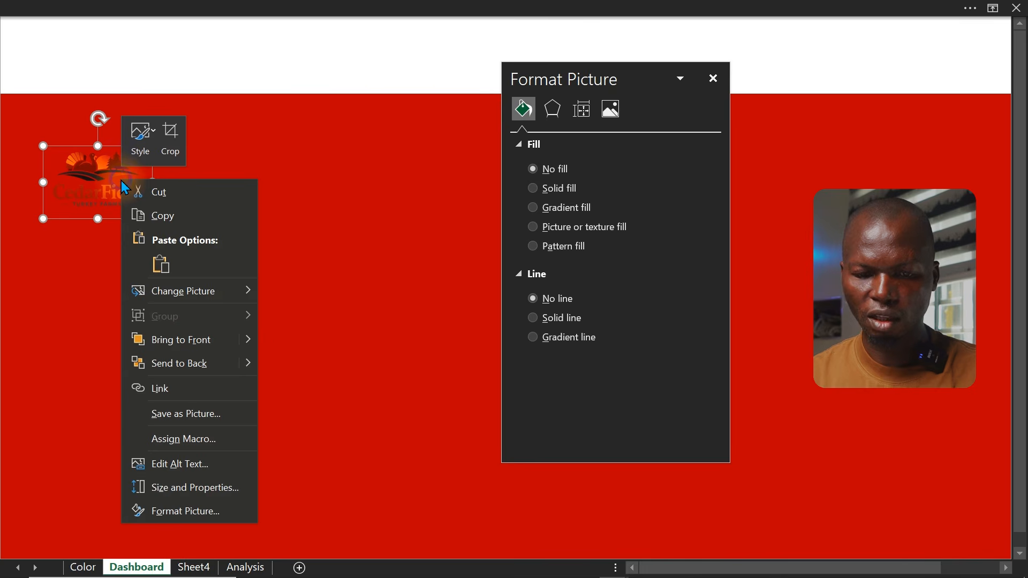
left_click(189, 339)
left_click_drag(91, 165, 95, 79)
Reduce the header bar's height slightly
left_click(159, 93)
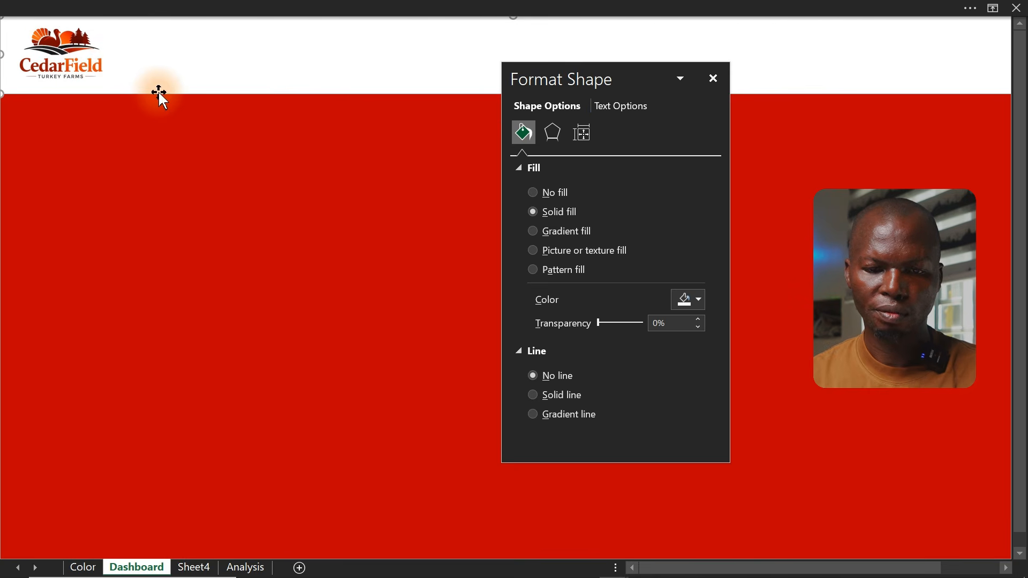
left_click(713, 78)
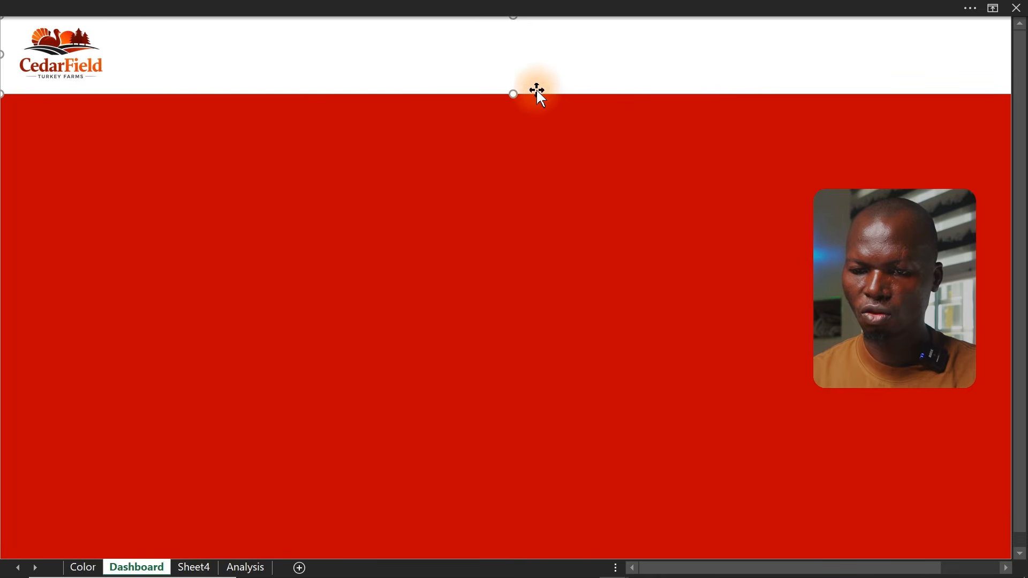
left_click_drag(512, 96, 510, 87)
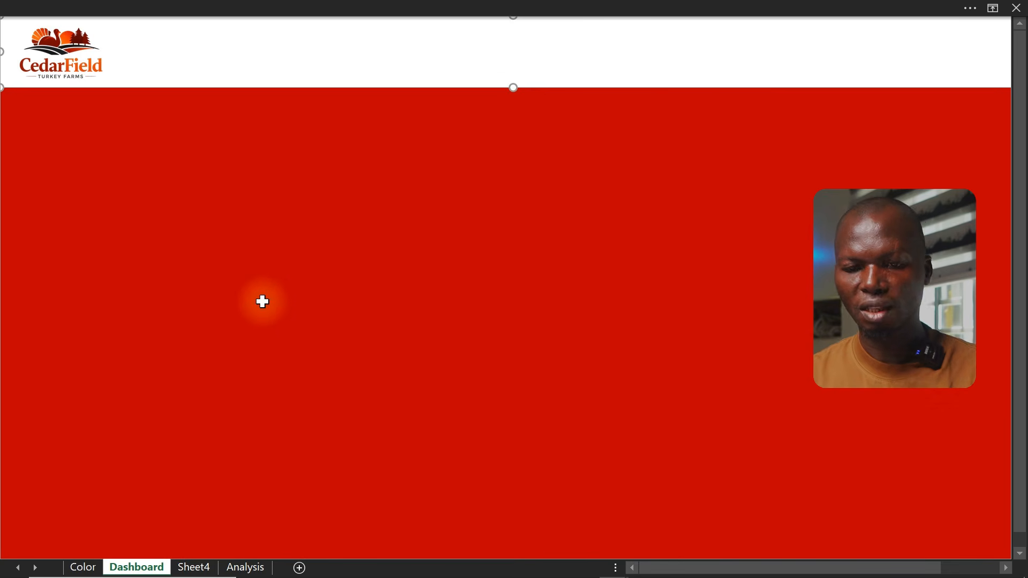
left_click(167, 243)
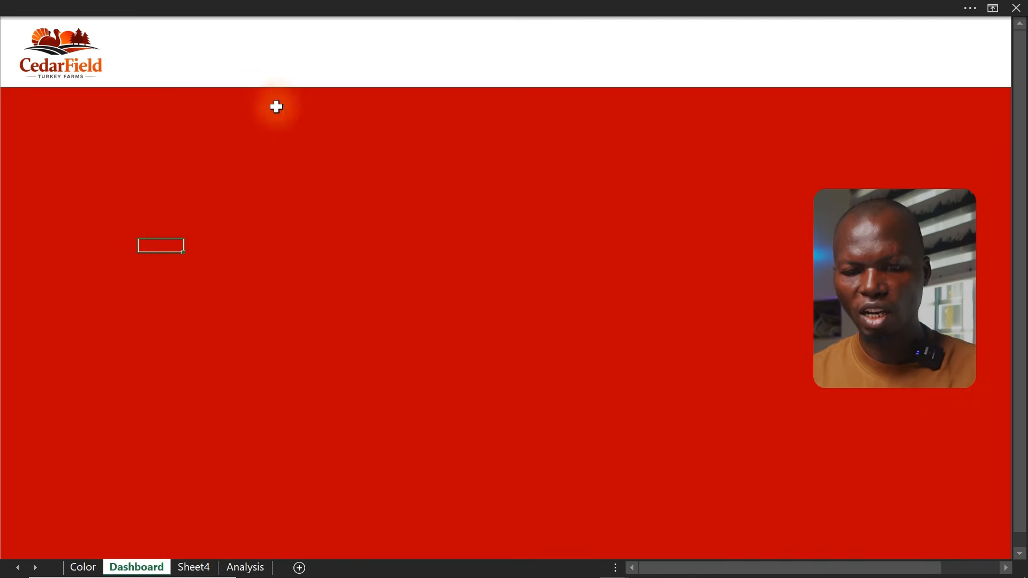
Draw a rounded rectangle in the middle of the dashboard, below the header
left_click(195, 6)
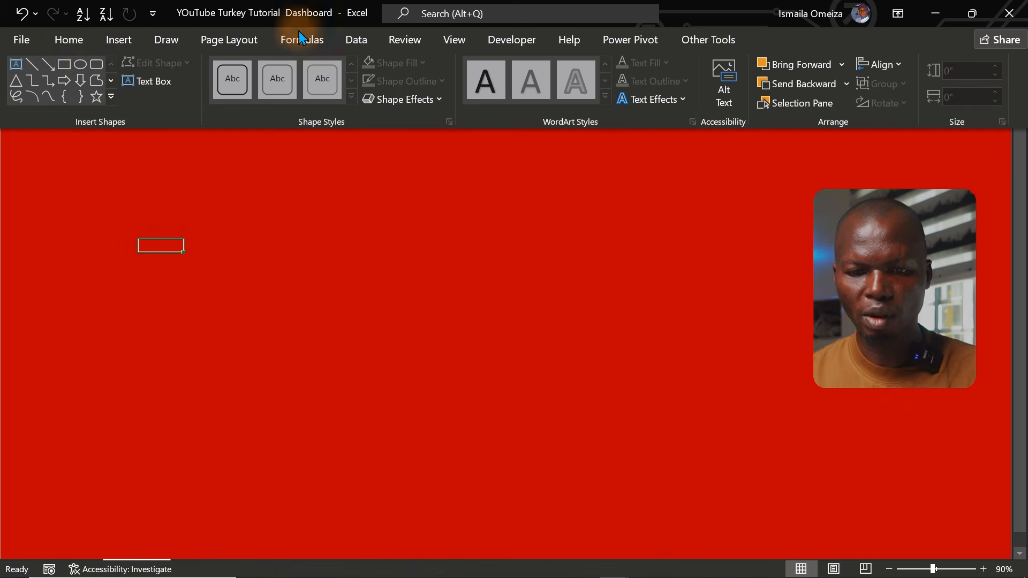
left_click(96, 66)
left_click_drag(115, 195, 601, 449)
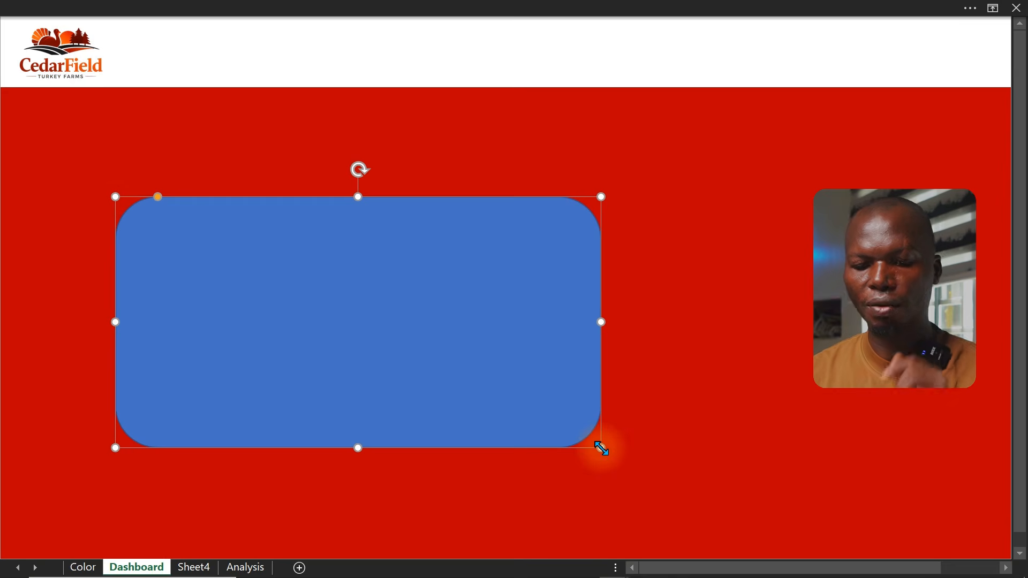
Copy the Big Shape Background colour code #0D0D0D from the Color sheet
left_click(87, 568)
left_click(284, 241)
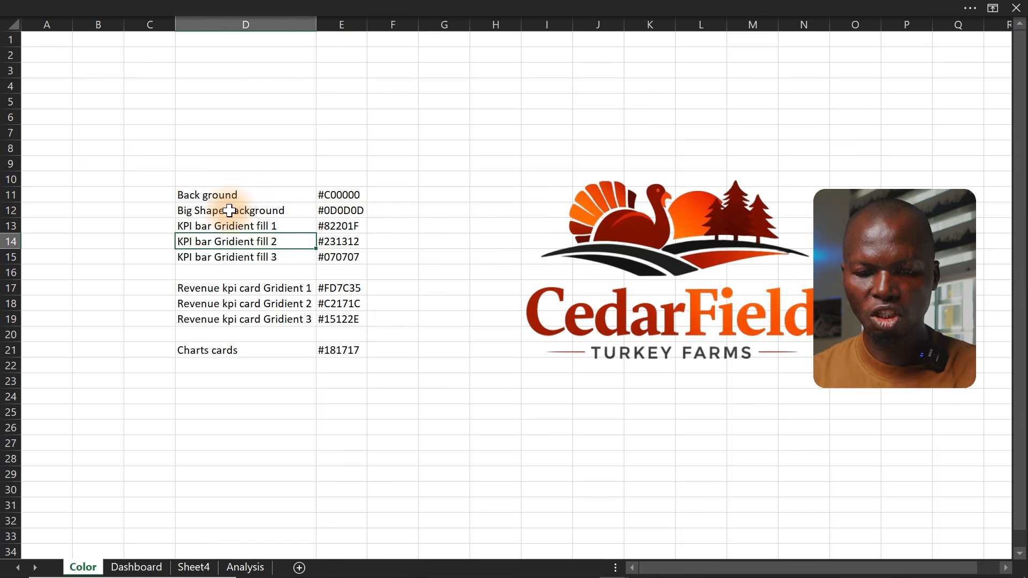
double_click(335, 211)
left_click_drag(338, 211, 357, 212)
key("Escape")
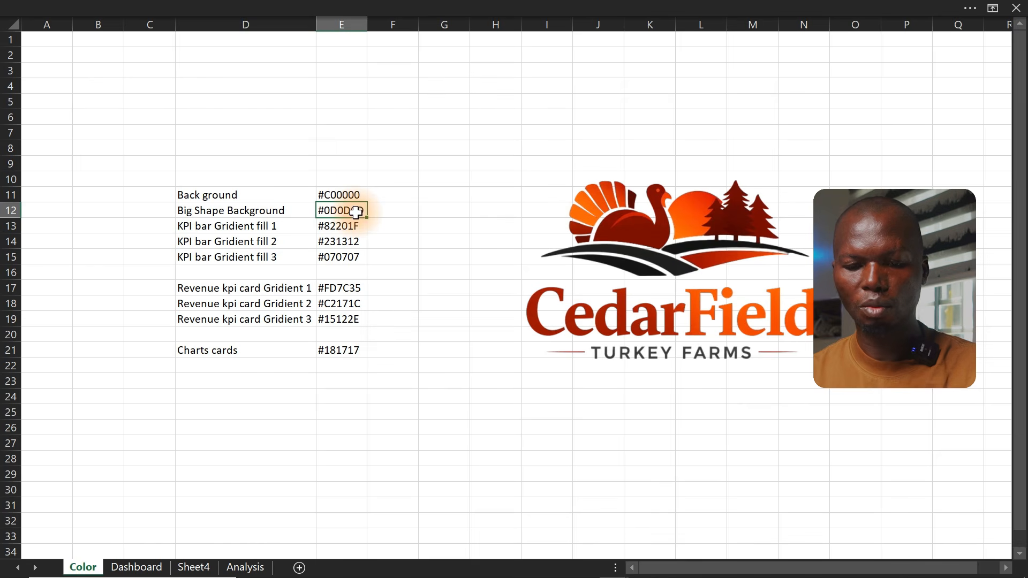
Fill the rounded rectangle with the custom colour #0D0D0D and remove its outline
left_click(141, 567)
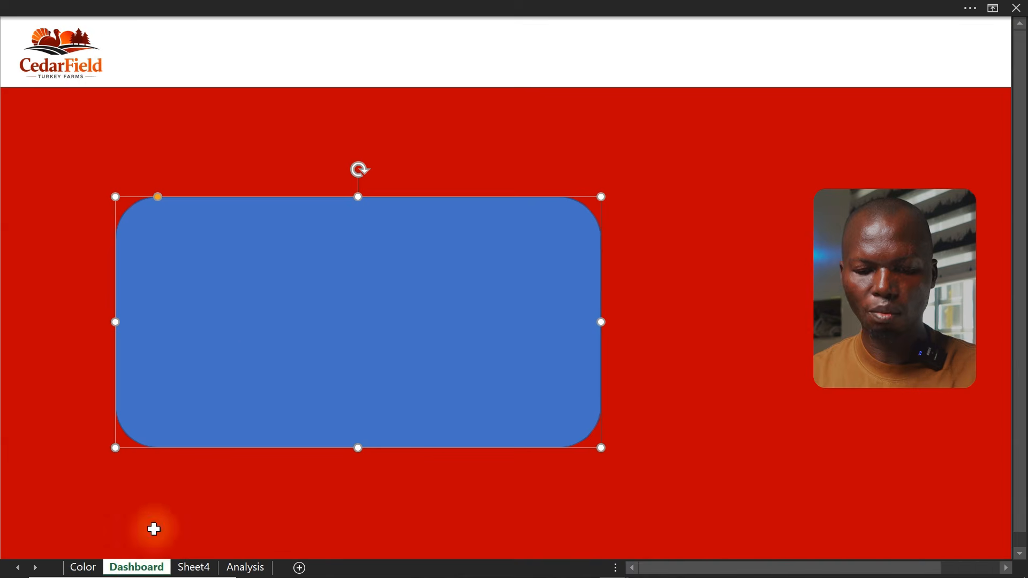
right_click(262, 356)
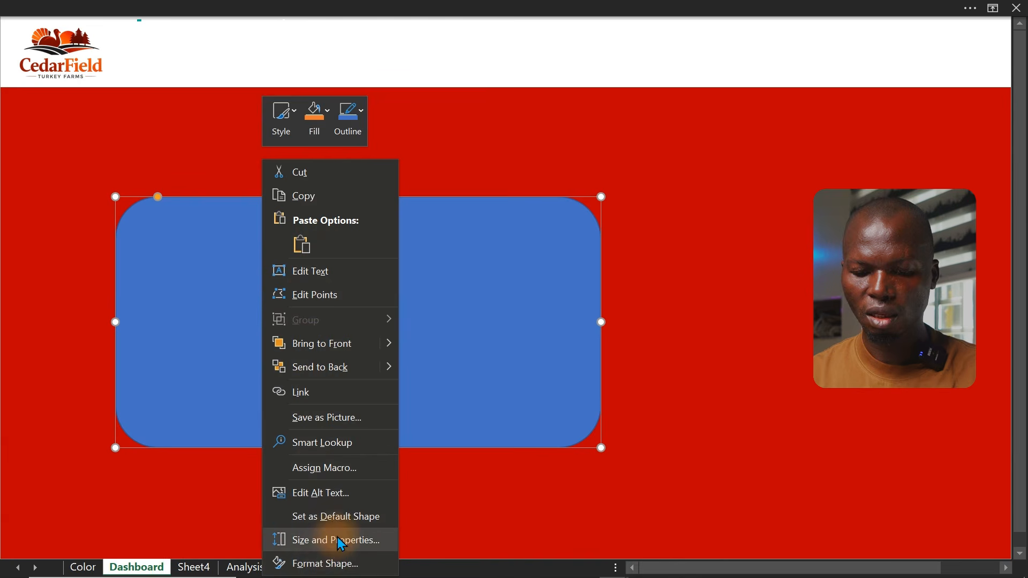
left_click(316, 564)
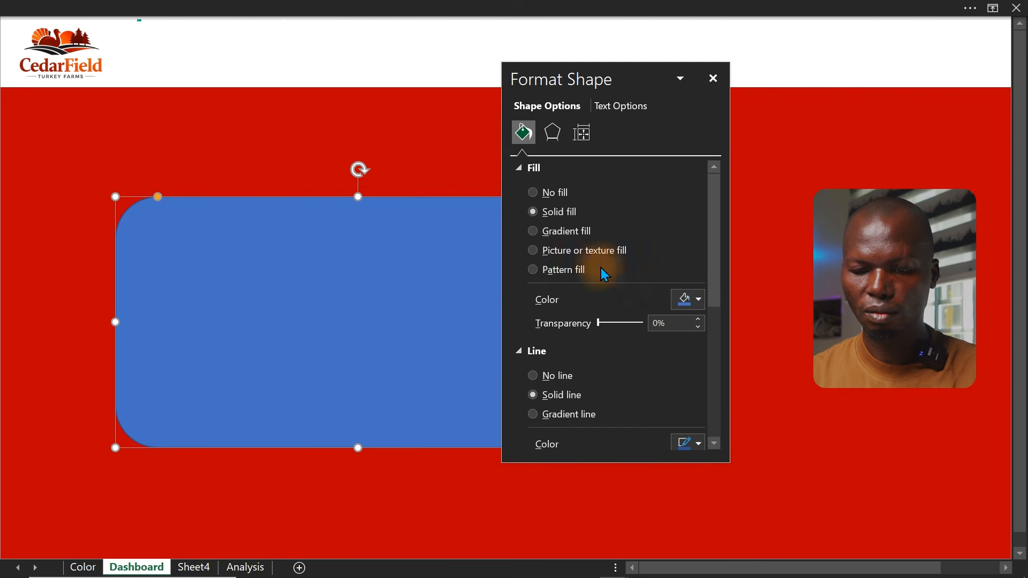
left_click(693, 301)
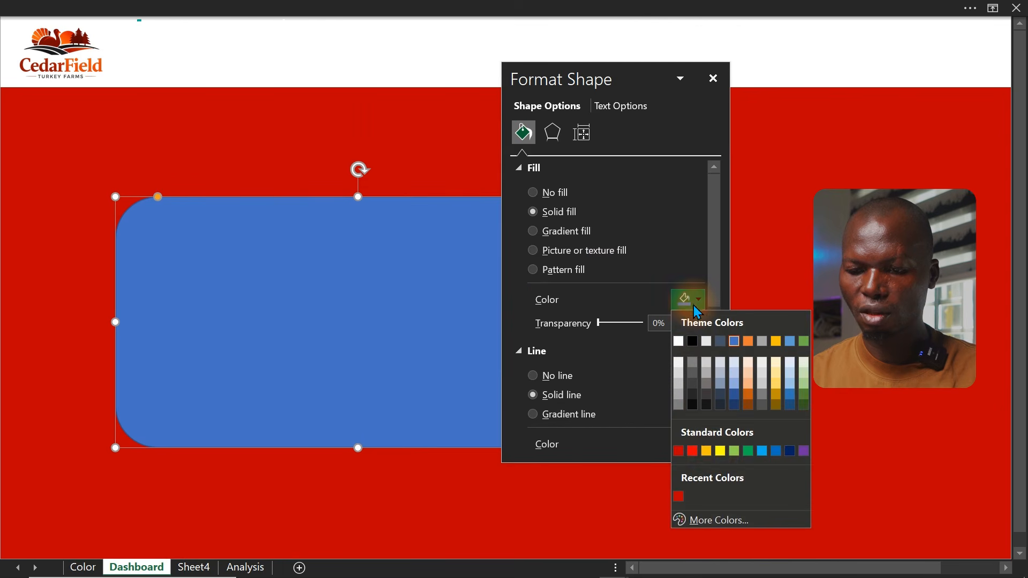
left_click(713, 522)
left_click_drag(603, 422, 544, 423)
type("#0D0D0D")
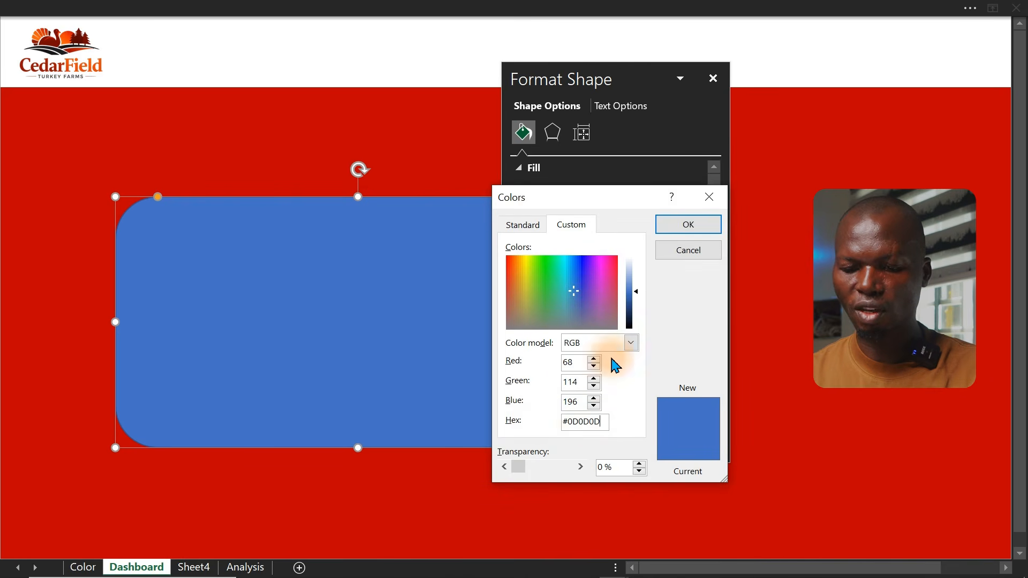
left_click(674, 224)
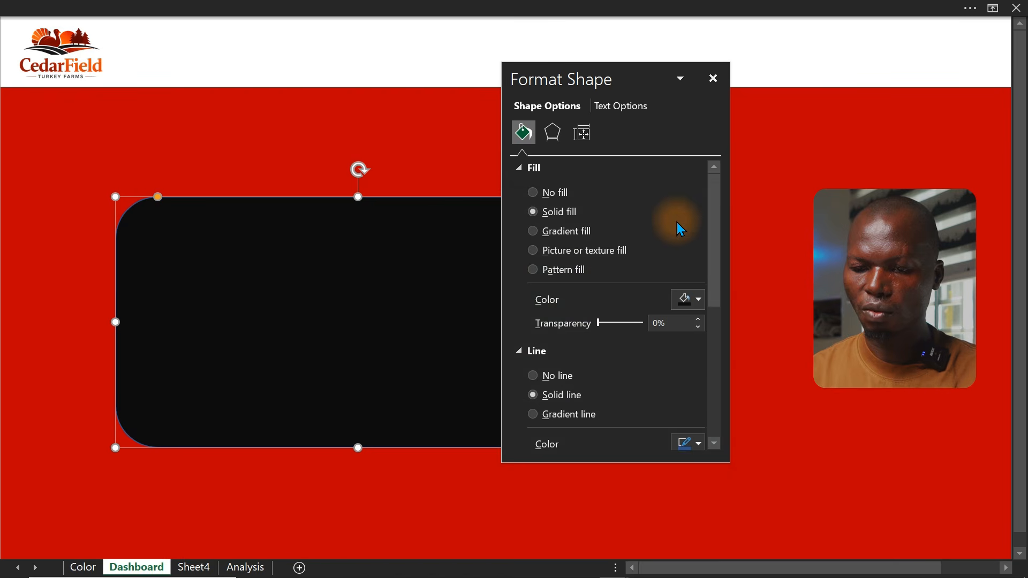
left_click(548, 377)
left_click(716, 79)
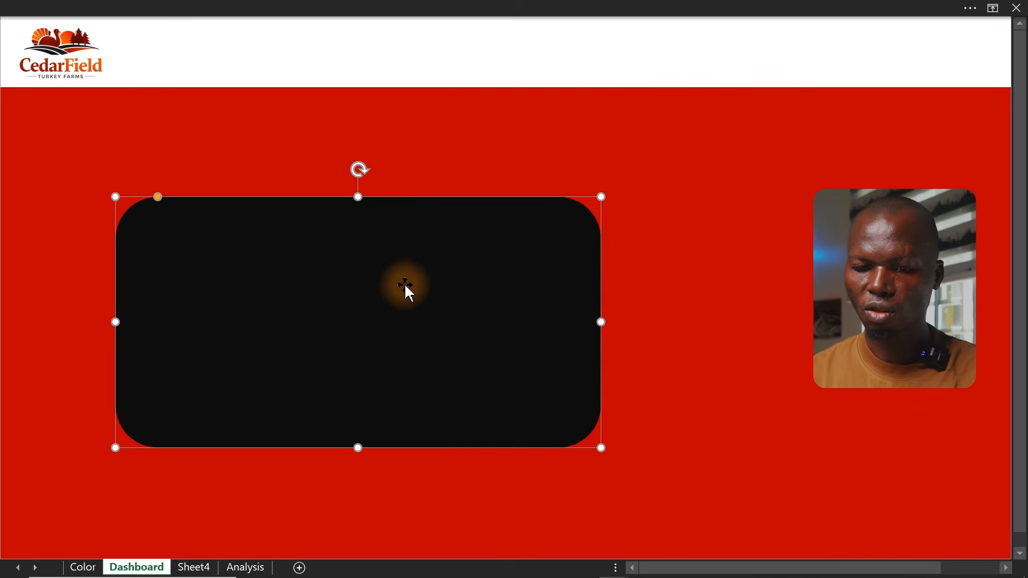
Stretch the rounded rectangle to fill the area below the header and reduce its corner rounding
left_click_drag(406, 292, 807, 189)
left_click_drag(521, 223, 8, 234)
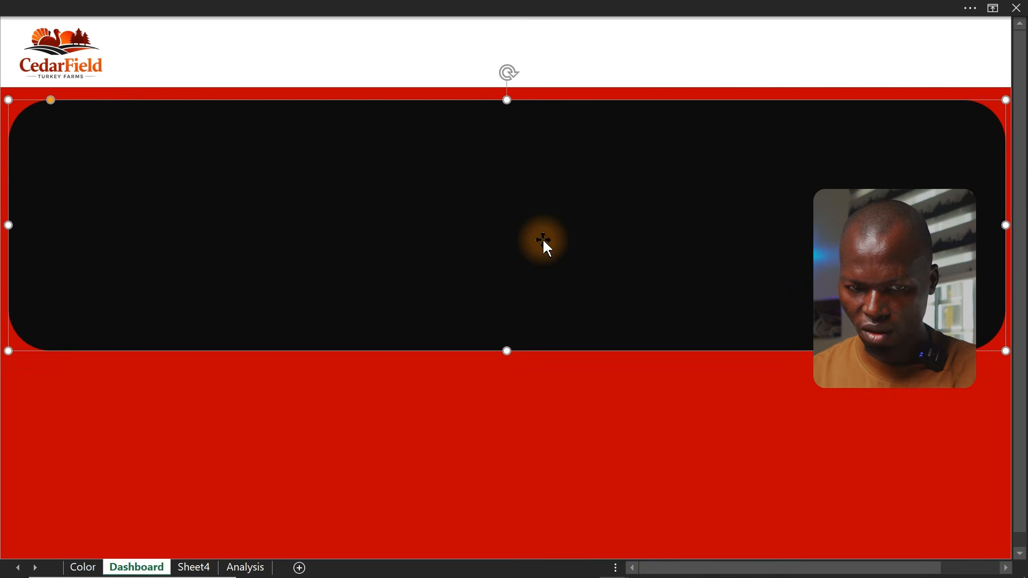
left_click_drag(543, 239, 542, 445)
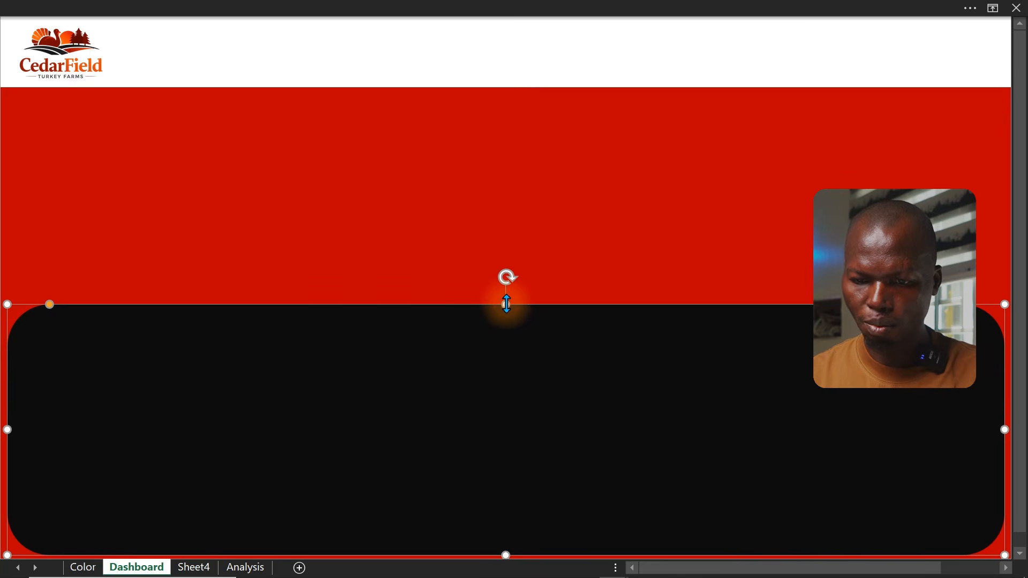
left_click_drag(506, 304, 501, 98)
left_click_drag(82, 95, 23, 94)
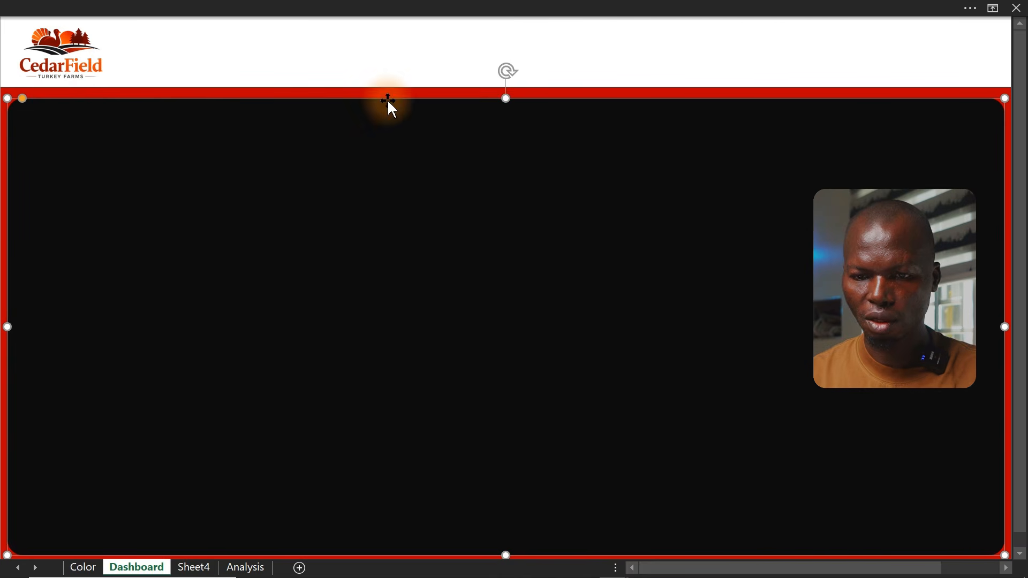
left_click(3, 230)
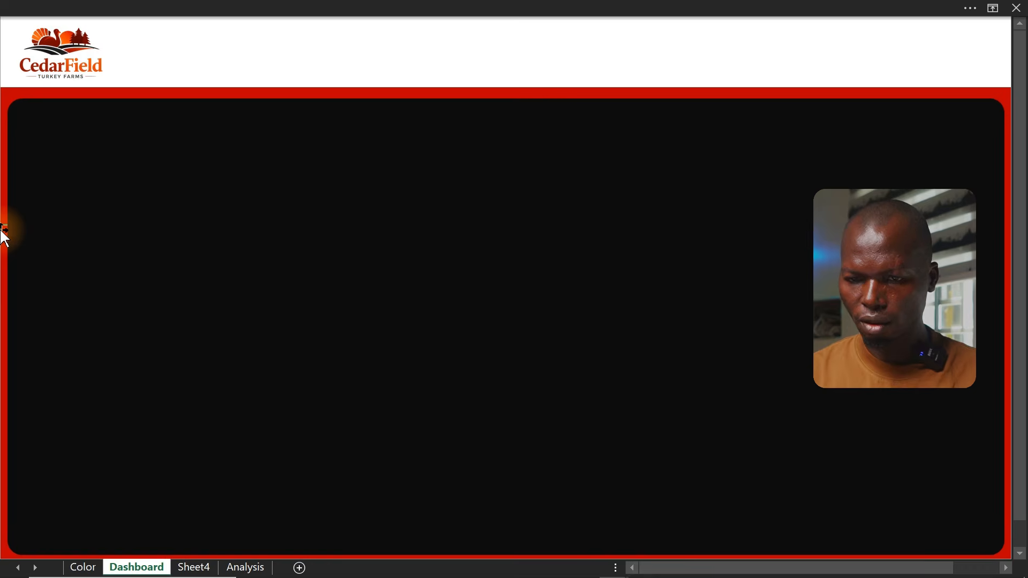
key("ctrl+shift+F1")
left_click(516, 164)
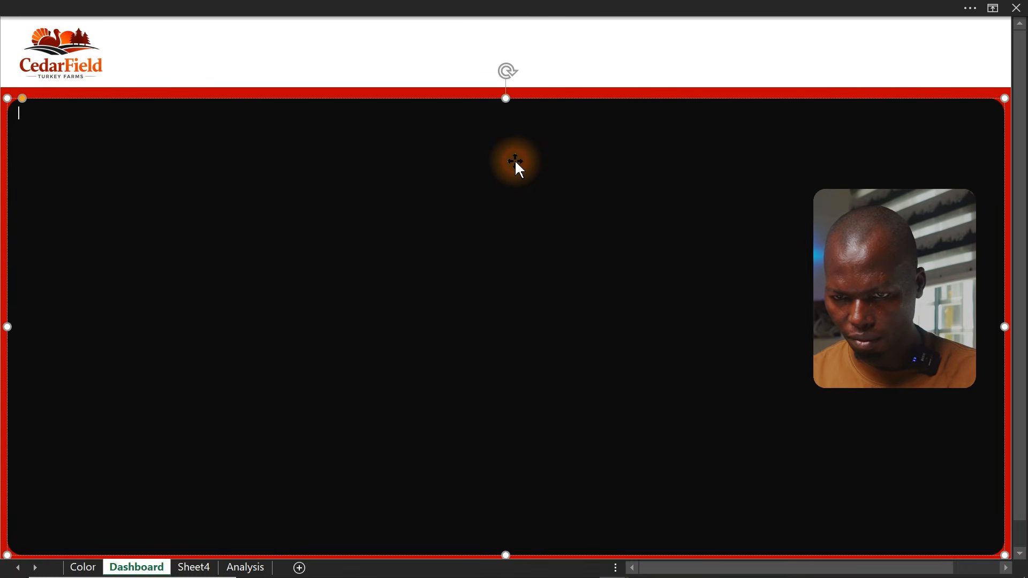
key("ctrl+shift+F1")
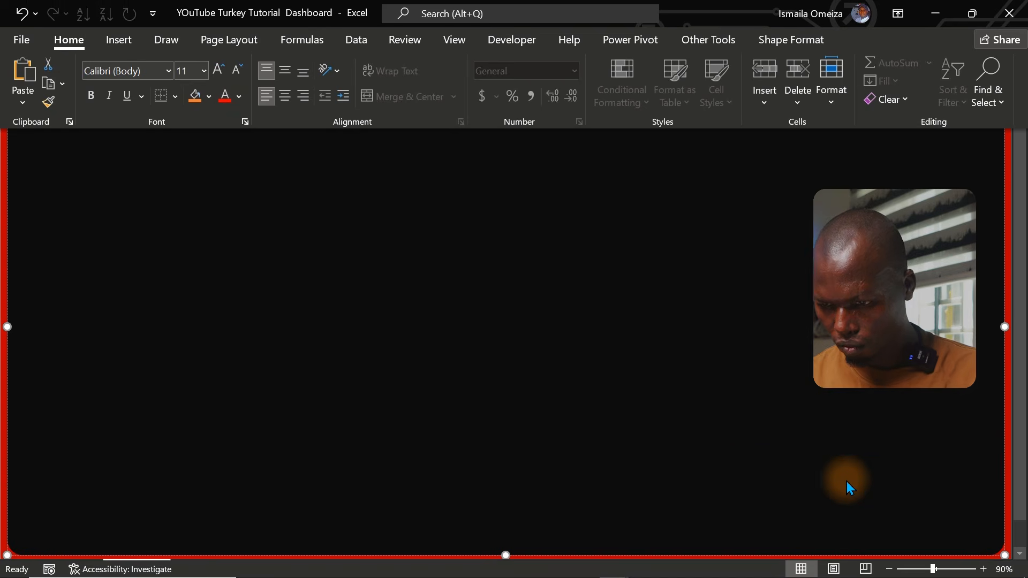
left_click(733, 470)
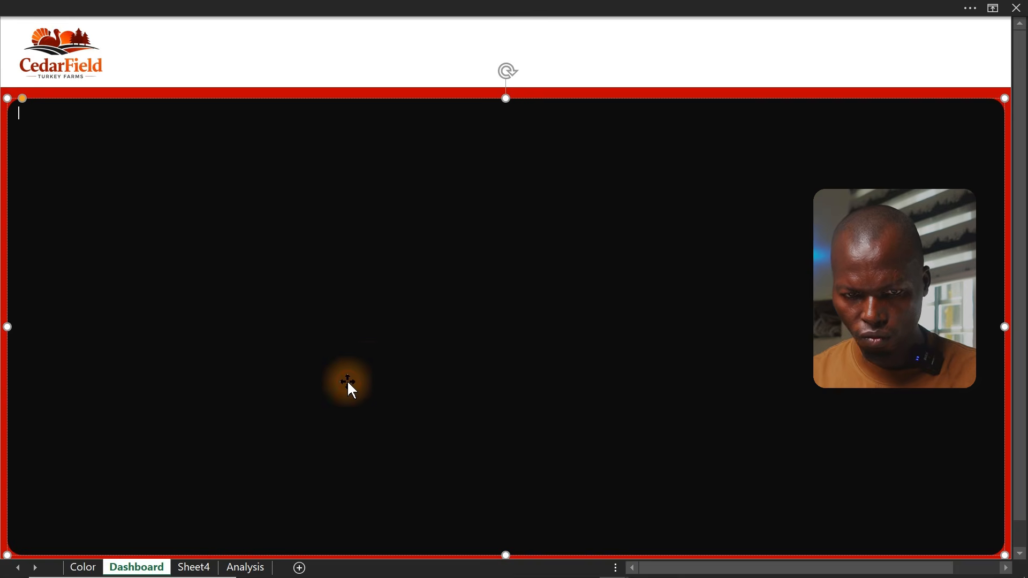
left_click(348, 336)
left_click(451, 2)
left_click(863, 469)
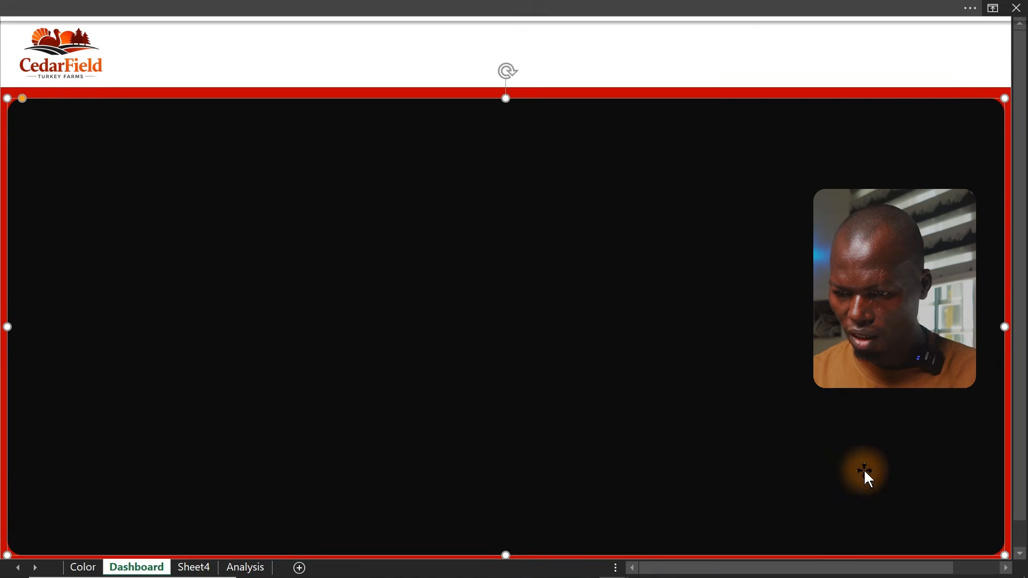
left_click(758, 2)
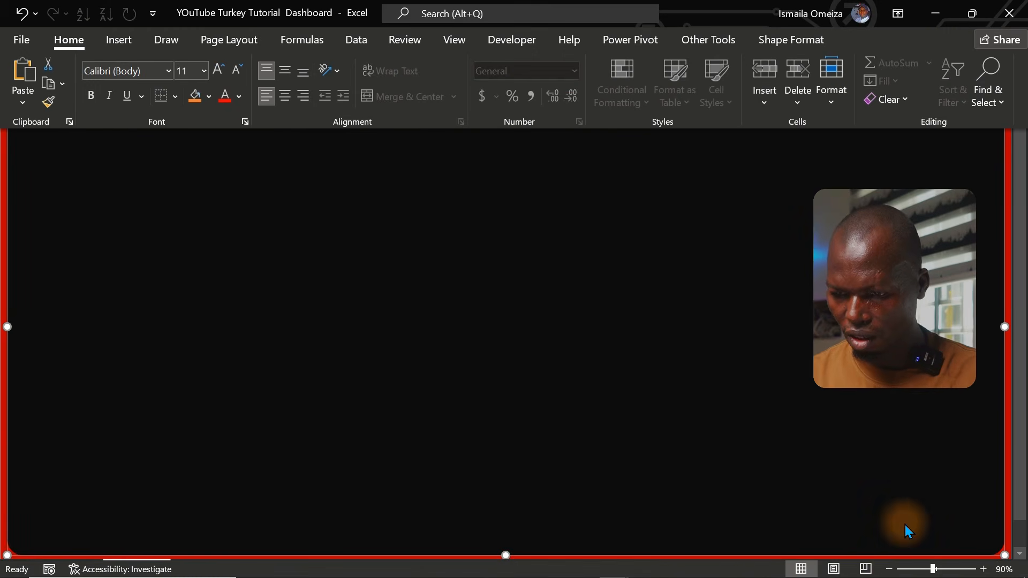
Extend the rounded rectangle to the dashboard's right edge and near its bottom edge
left_click(889, 569)
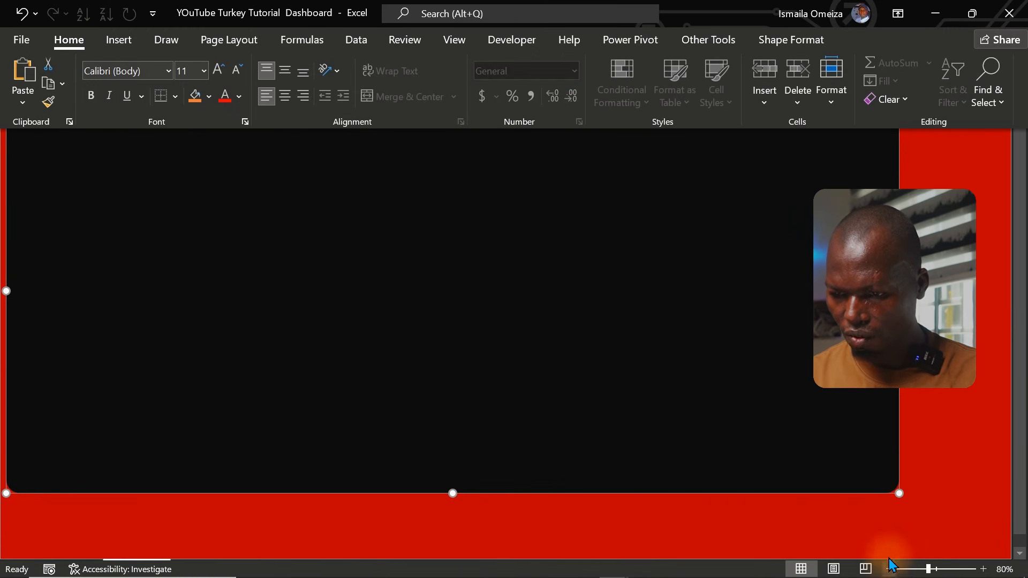
left_click(969, 486)
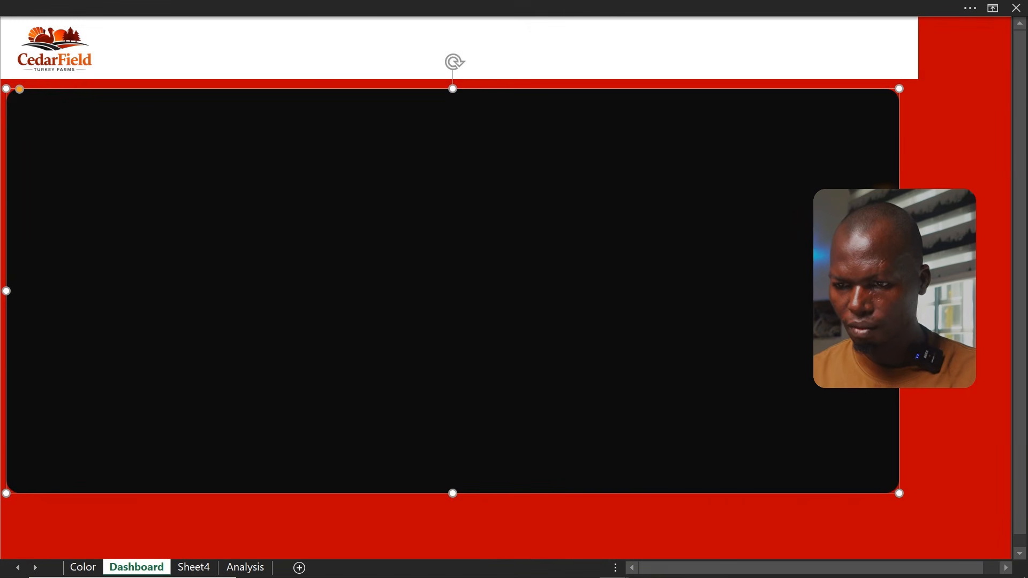
left_click_drag(899, 291, 995, 292)
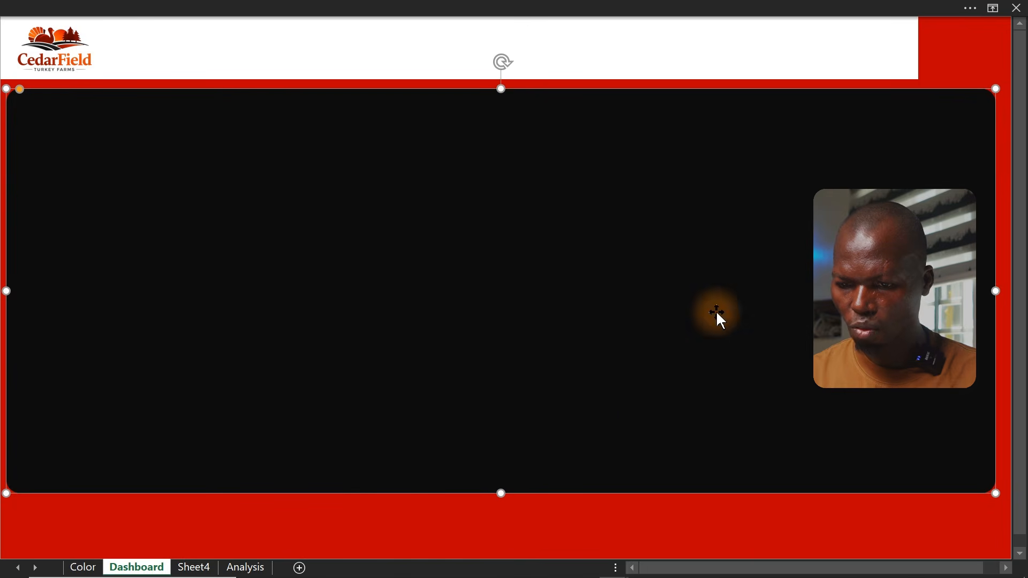
left_click_drag(501, 496, 499, 550)
left_click(752, 45)
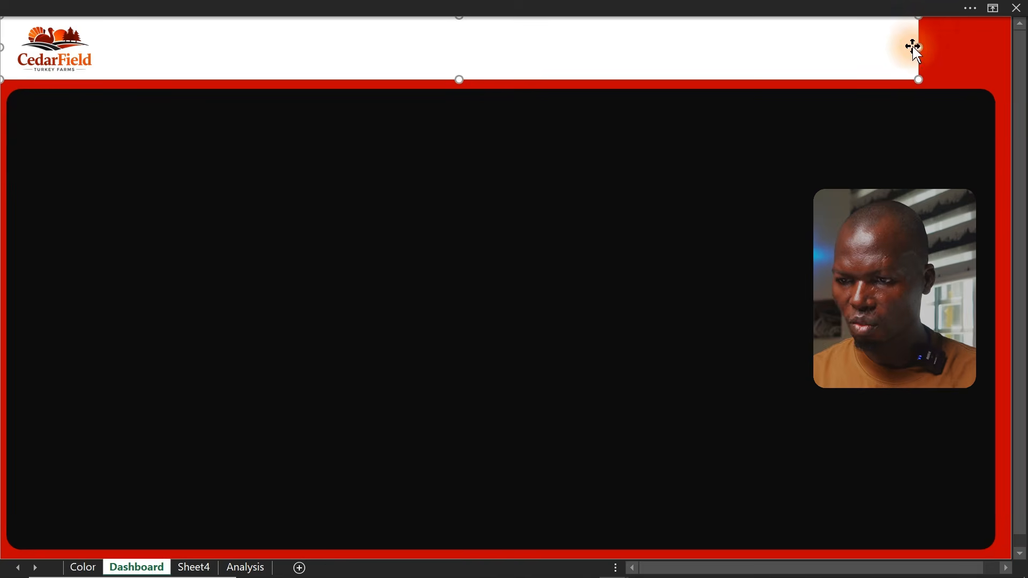
Extend the white header rectangle to the dashboard's right edge
left_click_drag(919, 48, 990, 56)
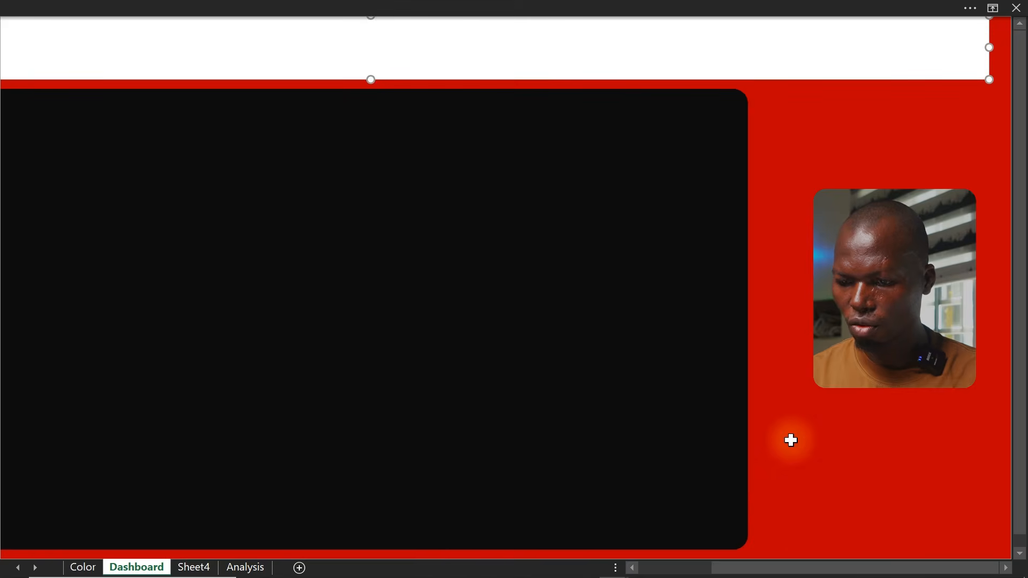
left_click_drag(812, 568, 645, 572)
Duplicate the dark rounded background rectangle and shrink the copy into a smaller bar near the upper left
left_click(745, 362)
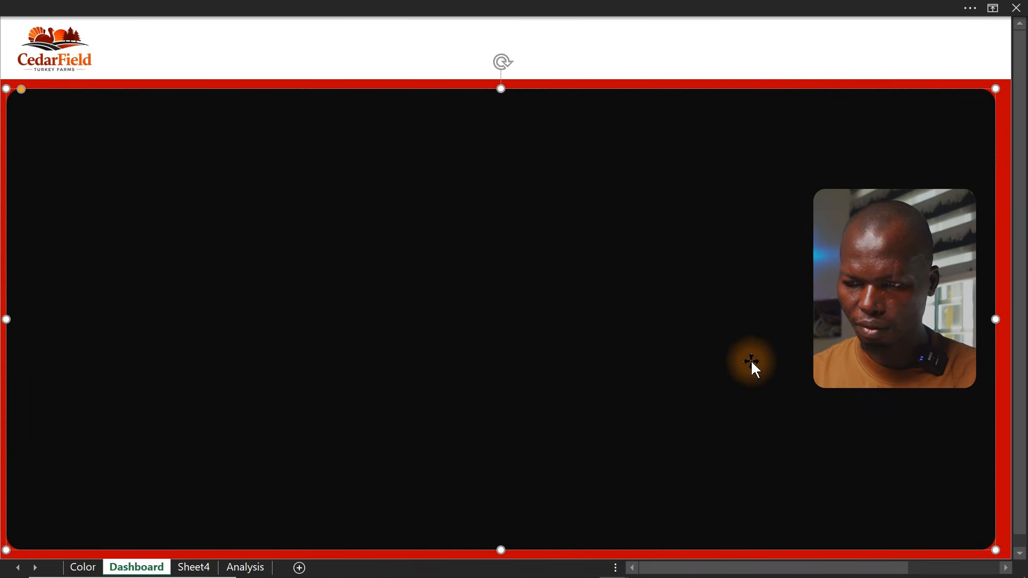
left_click_drag(567, 335, 570, 334)
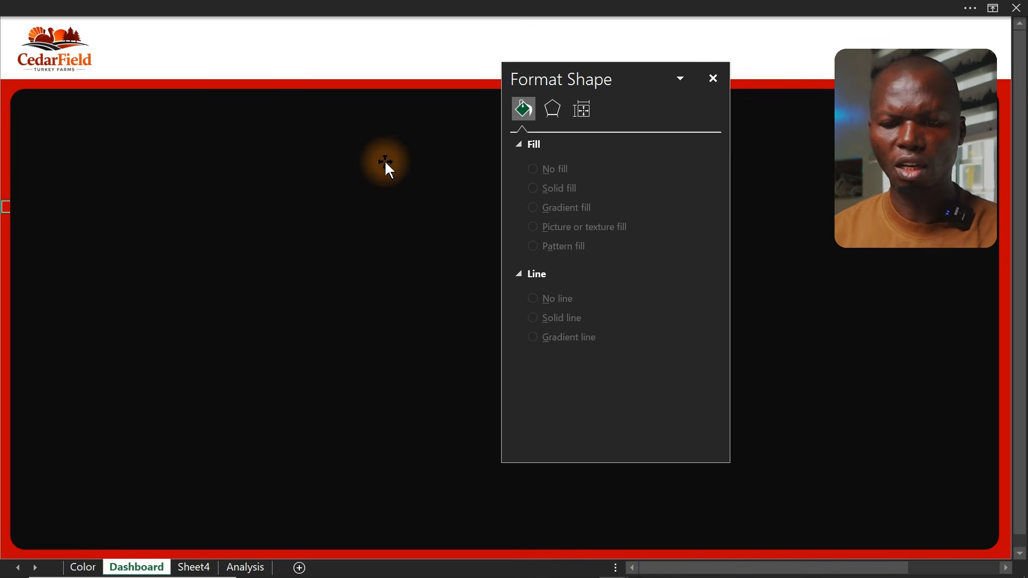
left_click(384, 159)
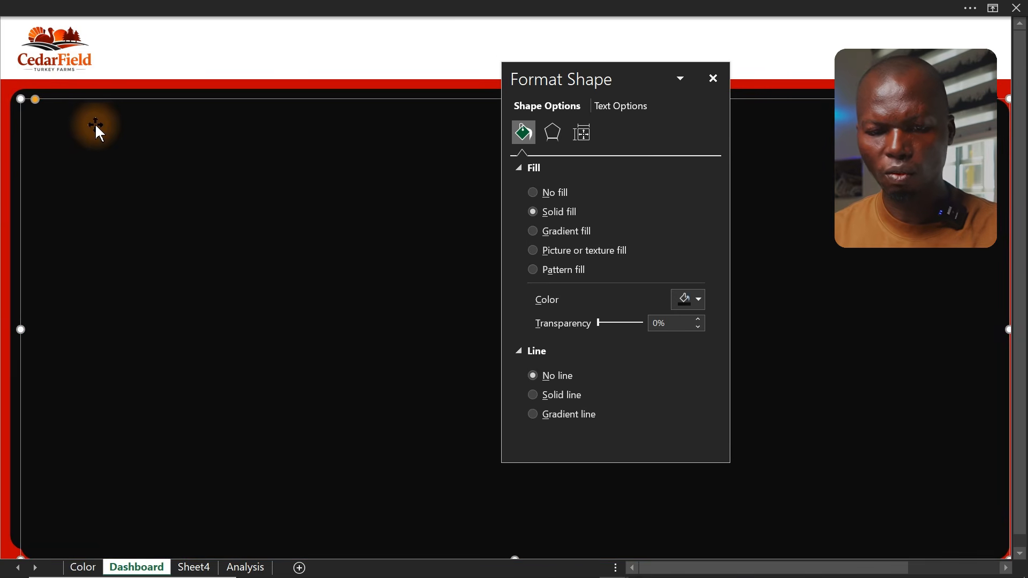
left_click_drag(20, 99, 554, 422)
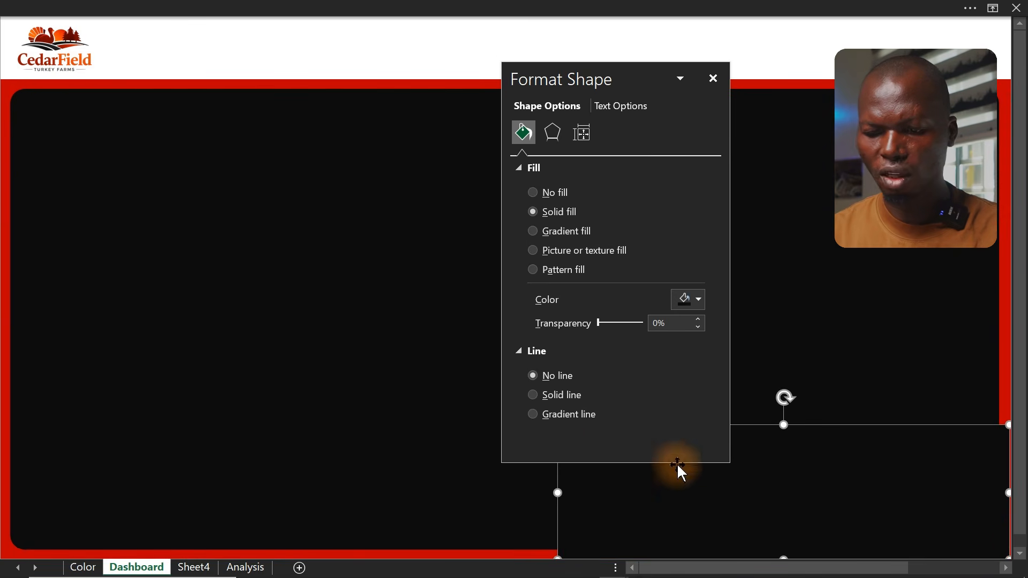
left_click_drag(798, 485, 238, 250)
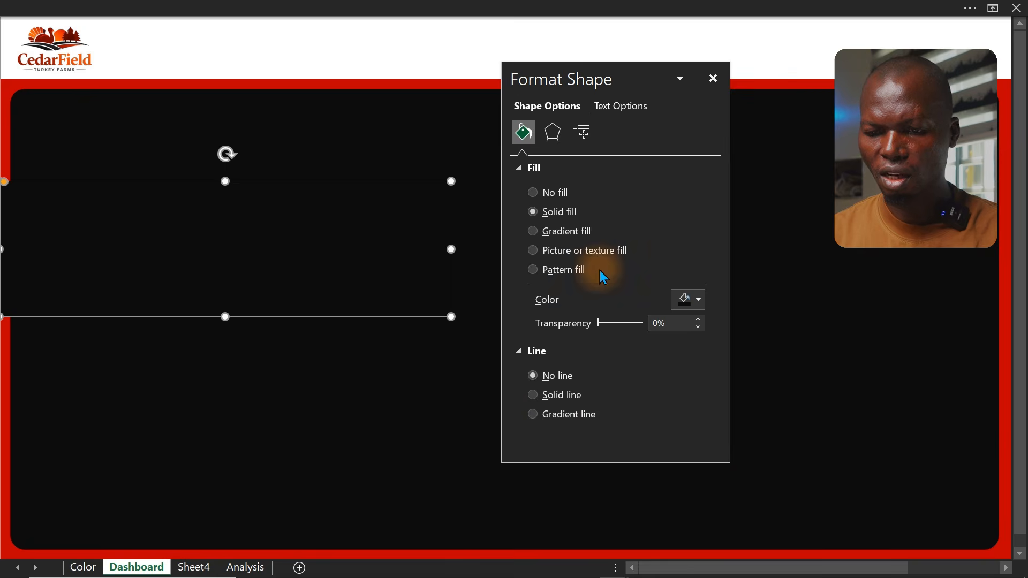
Apply a gradient fill to the new bar and nudge it slightly right
left_click(555, 235)
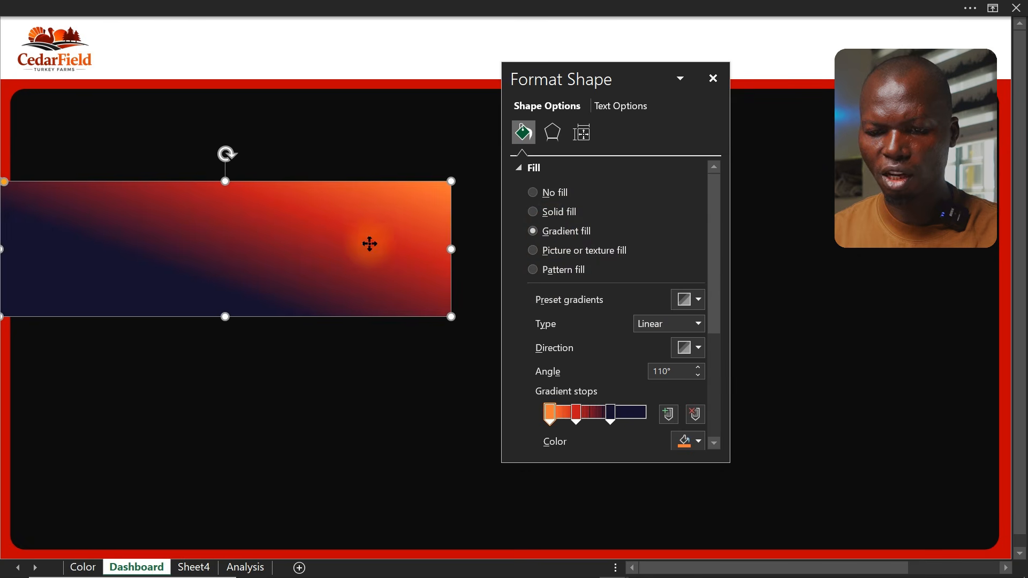
left_click_drag(368, 243, 452, 246)
left_click_drag(590, 75, 769, 91)
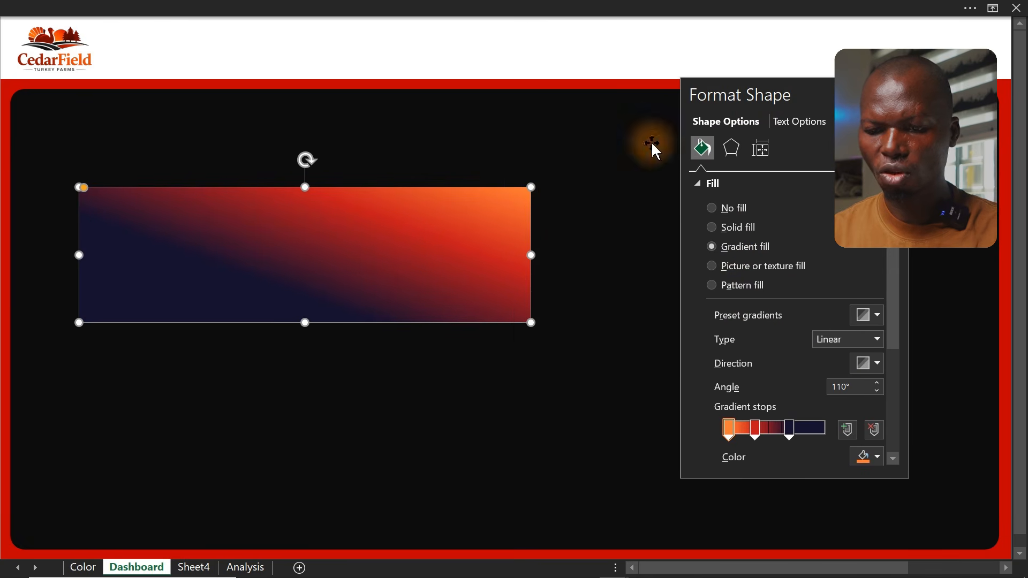
Select the KPI bar gradient fill colour codes on the Color sheet
left_click(83, 567)
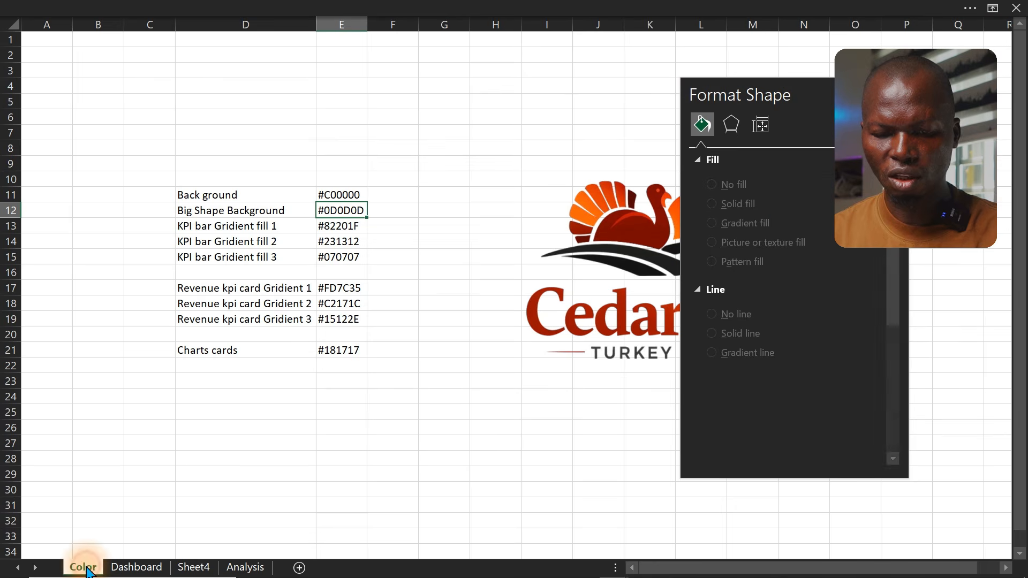
left_click(201, 225)
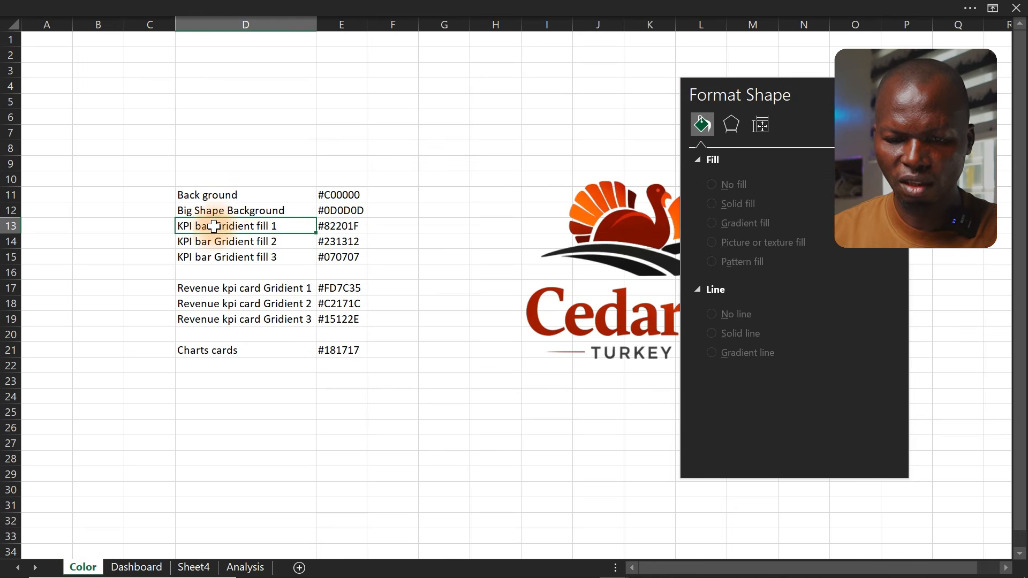
left_click_drag(251, 245, 252, 259)
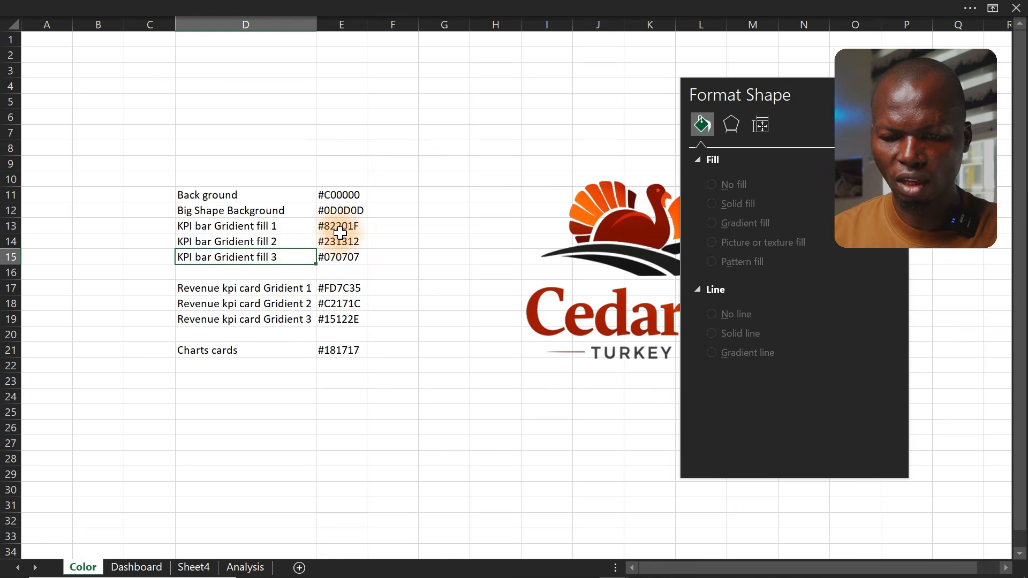
left_click_drag(333, 227, 341, 255)
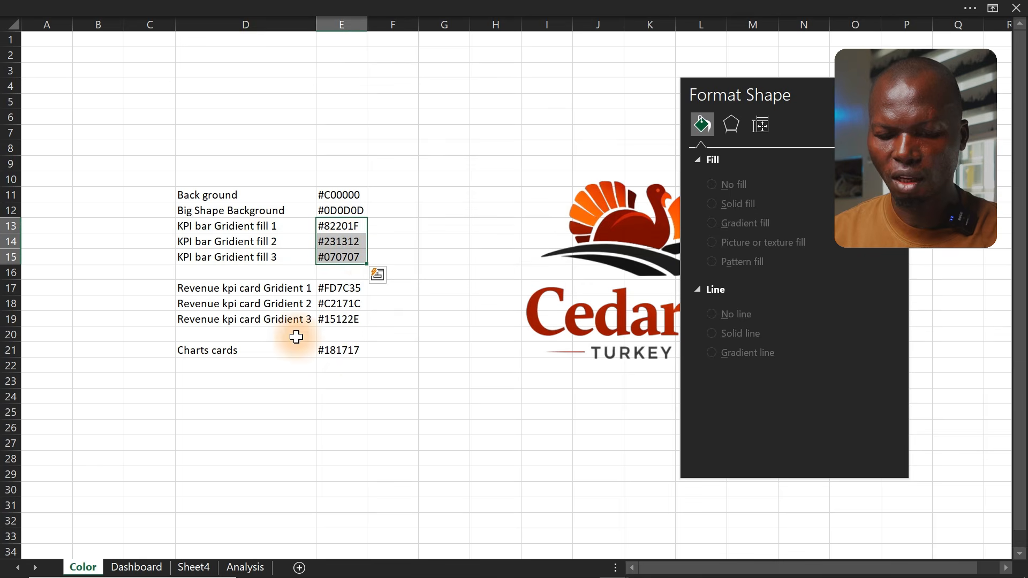
Set the bar's first gradient stop colour to #FD7C35 through the custom colour dialog
left_click(143, 567)
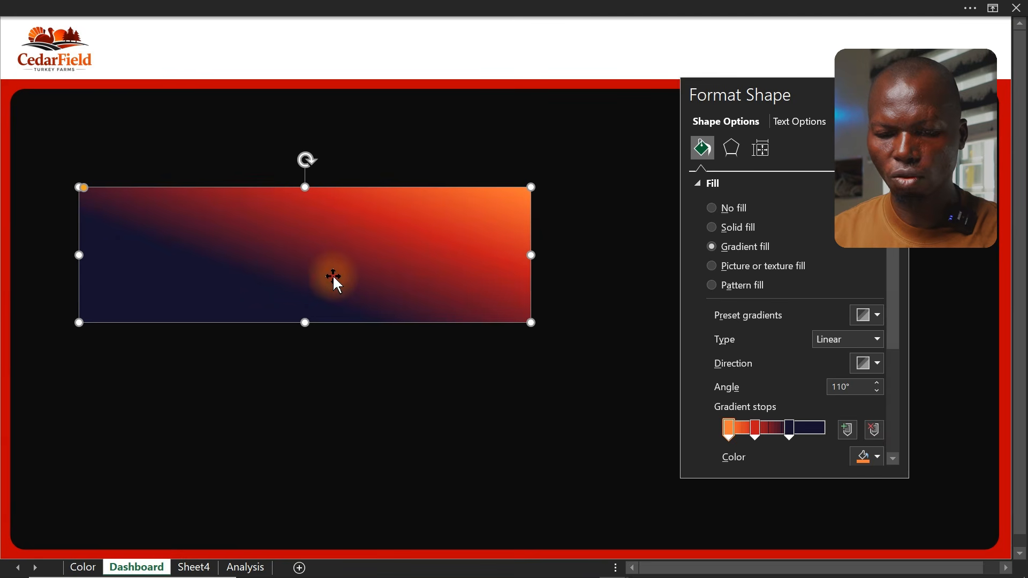
left_click_drag(892, 322, 890, 387)
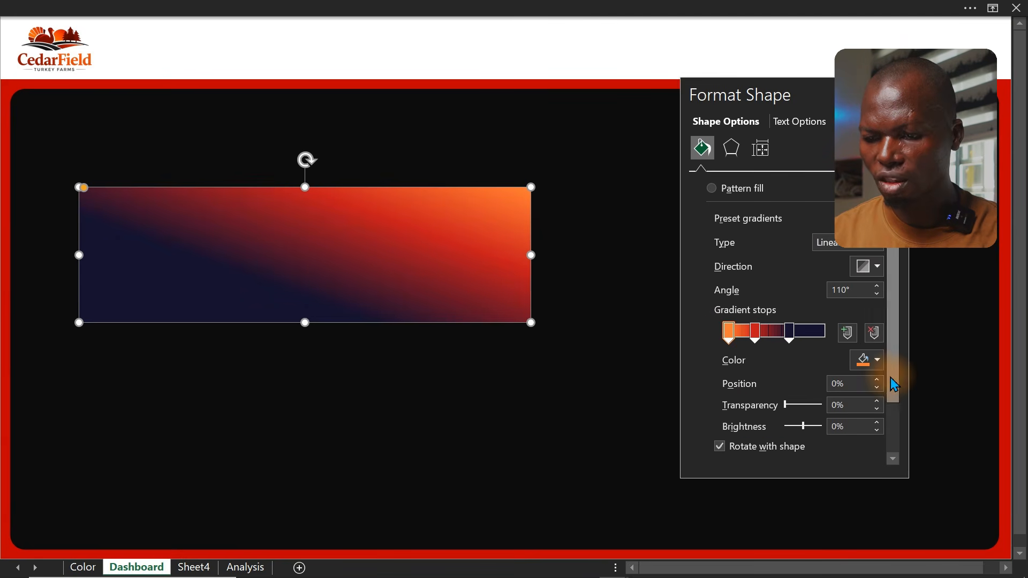
left_click(729, 332)
left_click(878, 360)
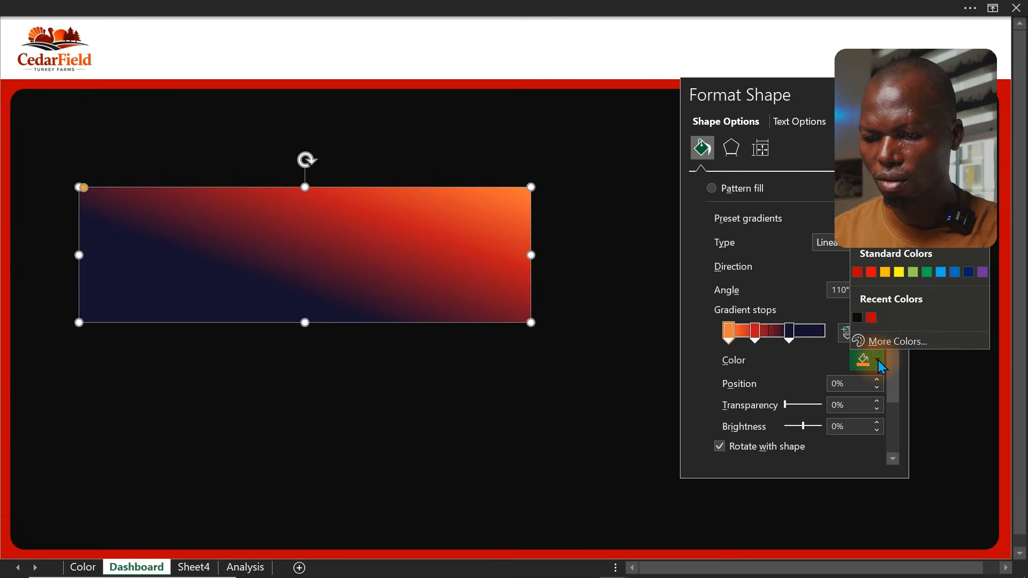
left_click(889, 341)
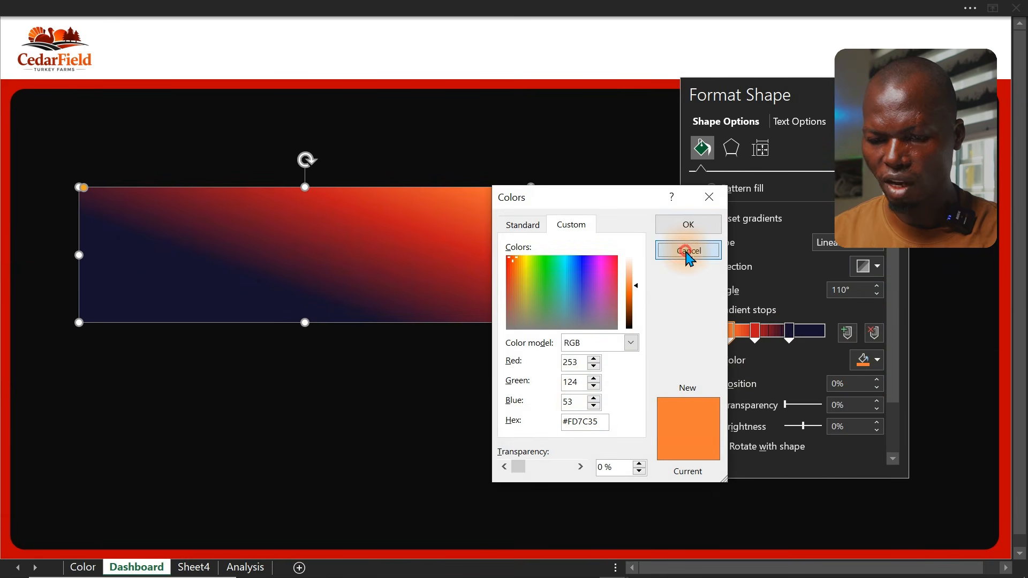
left_click(688, 226)
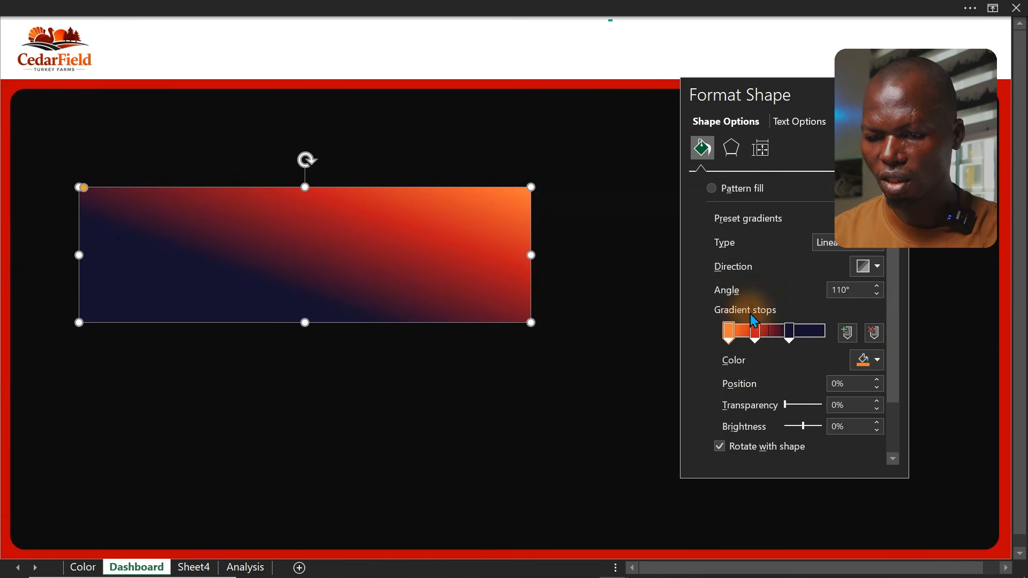
left_click(788, 333)
left_click(872, 367)
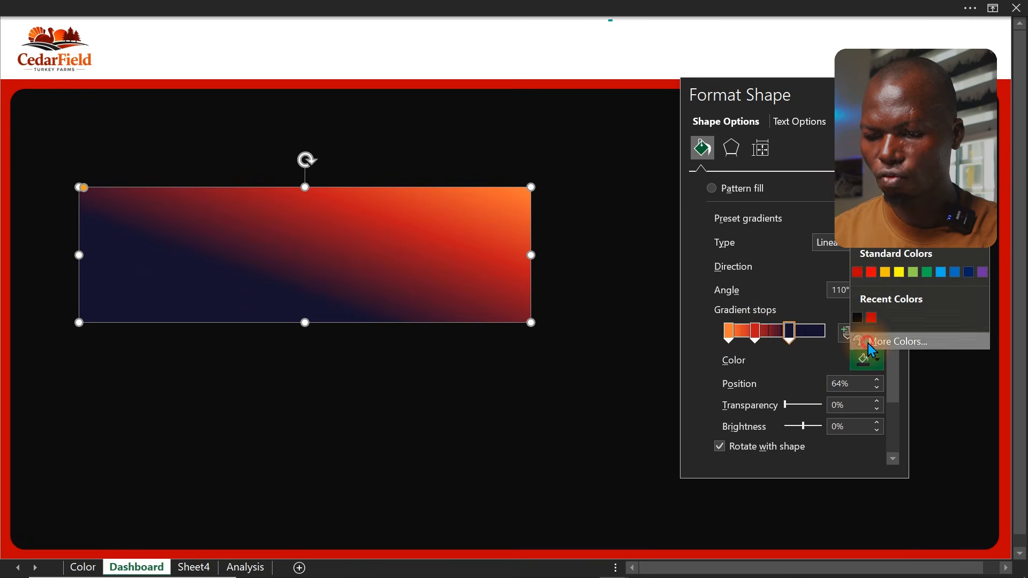
left_click(878, 341)
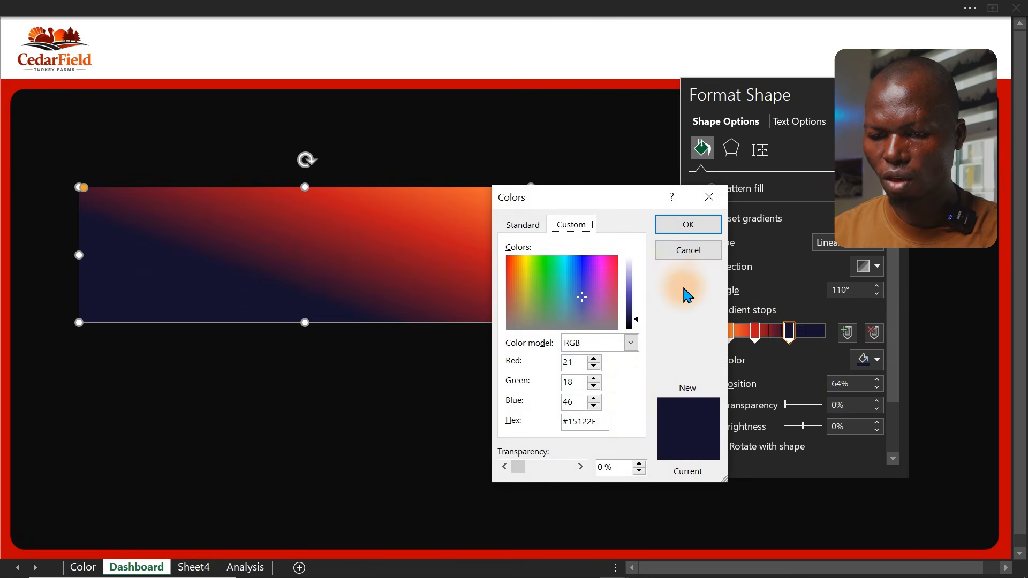
left_click(678, 248)
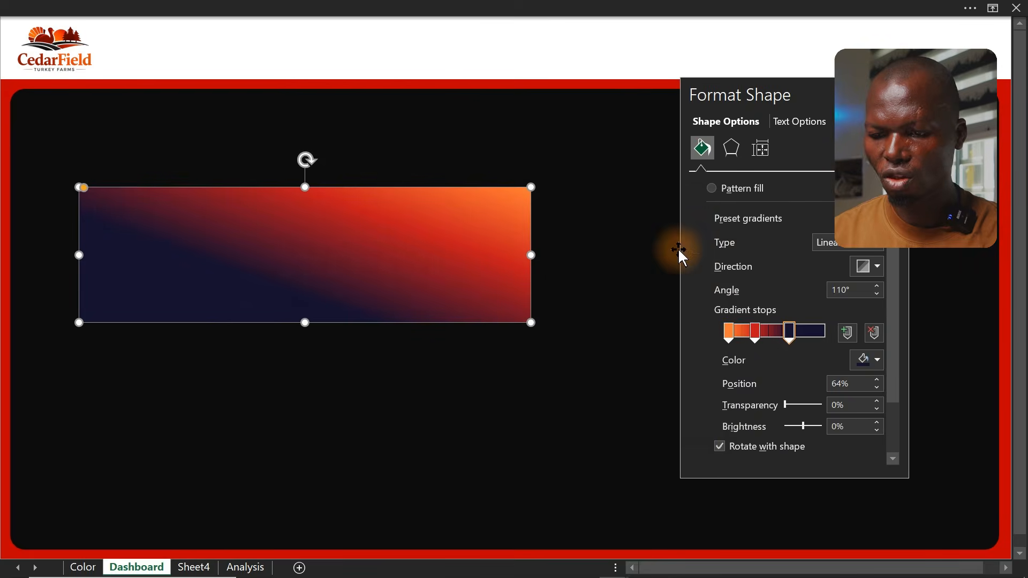
Move the gradient bar to the top-left corner of the dark background
left_click(876, 270)
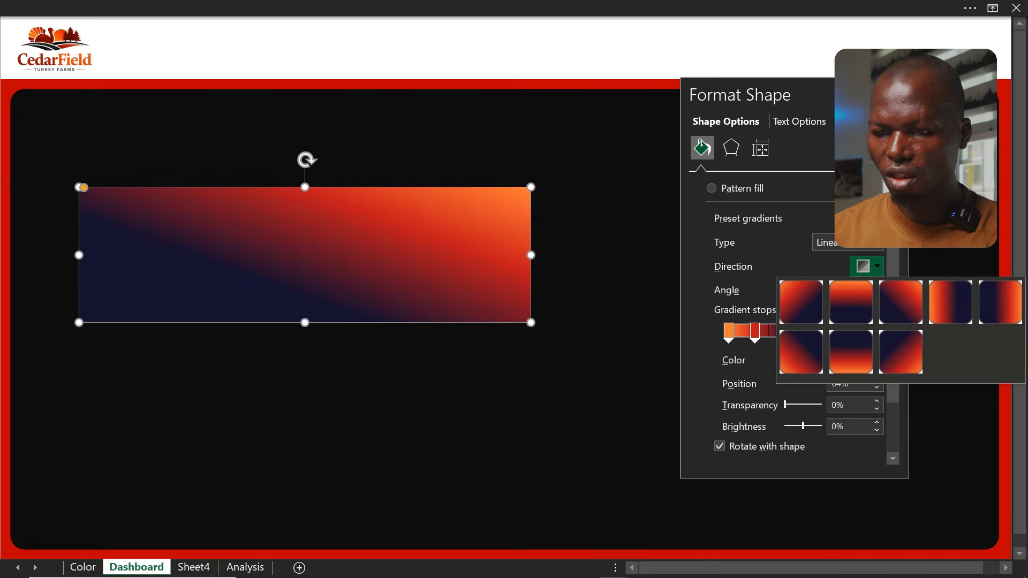
left_click(567, 211)
left_click_drag(814, 89, 860, 254)
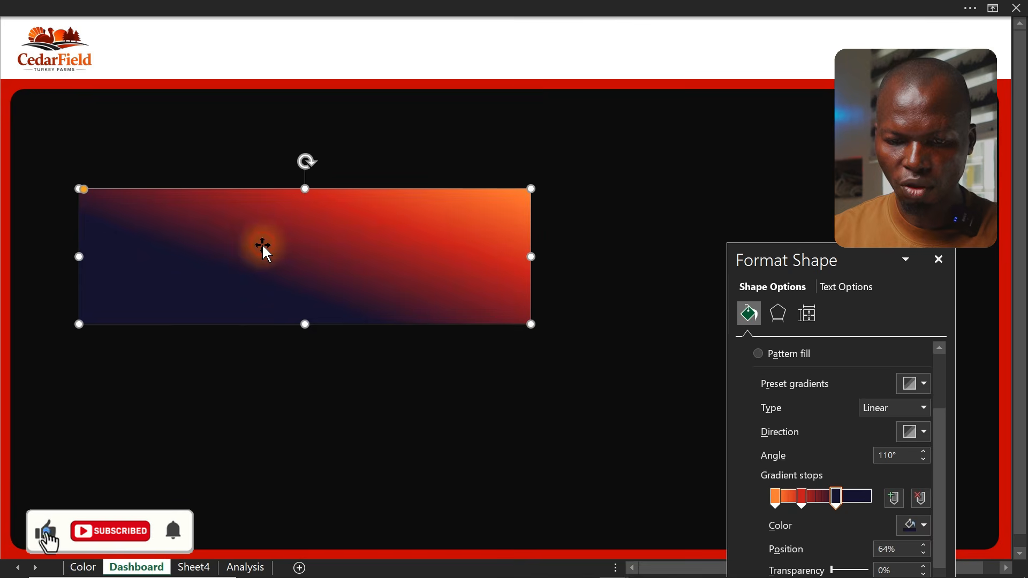
left_click(261, 243)
left_click_drag(217, 221, 211, 161)
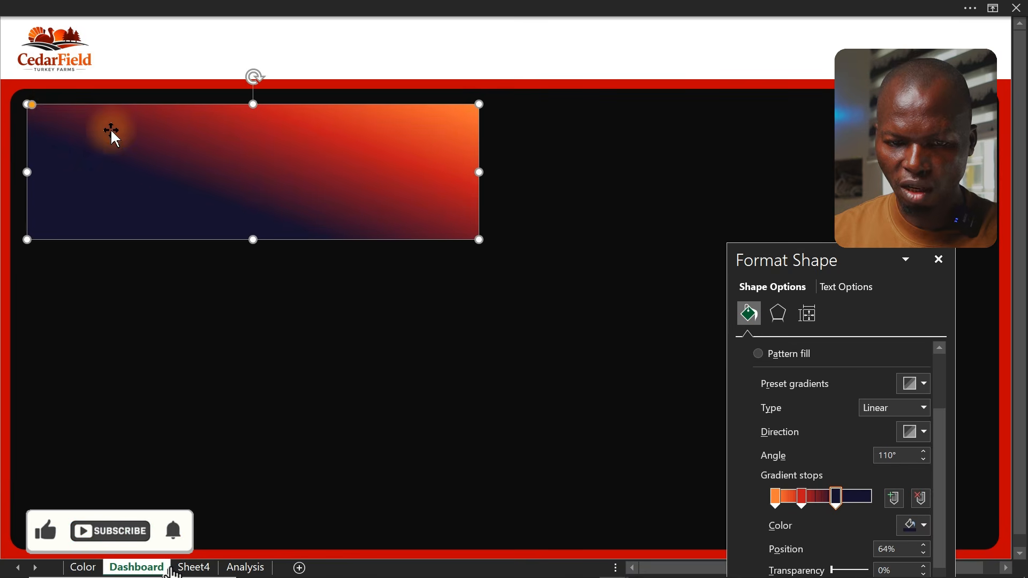
Adjust the gradient bar's corner rounding and stretch it to about two-thirds of the dashboard width
left_click_drag(33, 103, 68, 122)
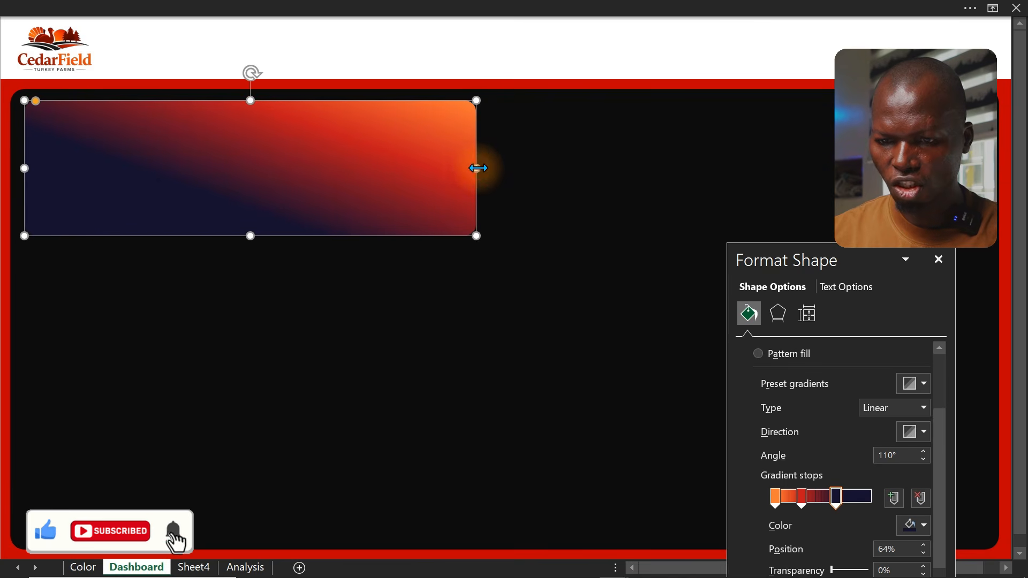
left_click_drag(472, 169, 703, 174)
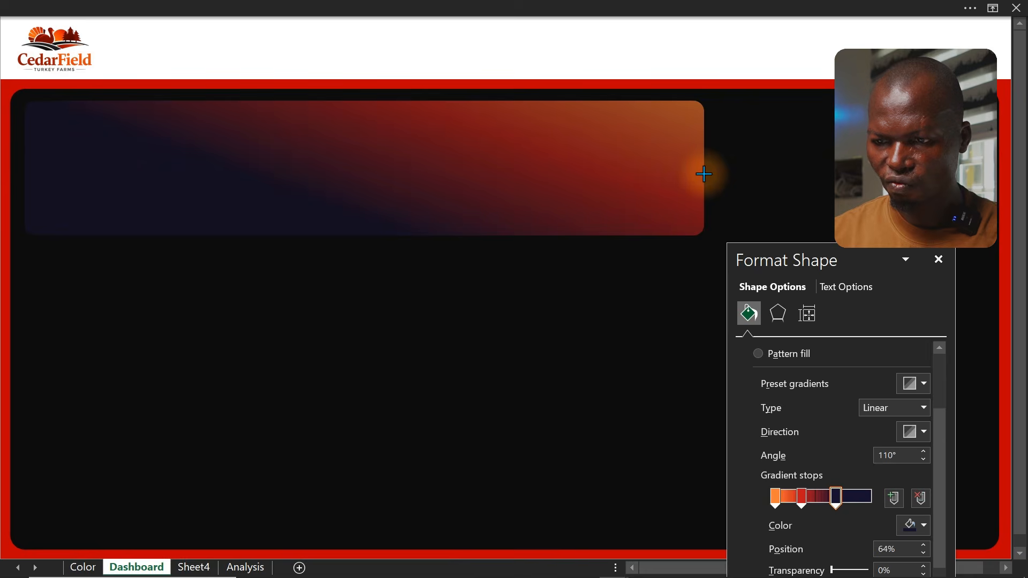
left_click_drag(704, 174, 704, 173)
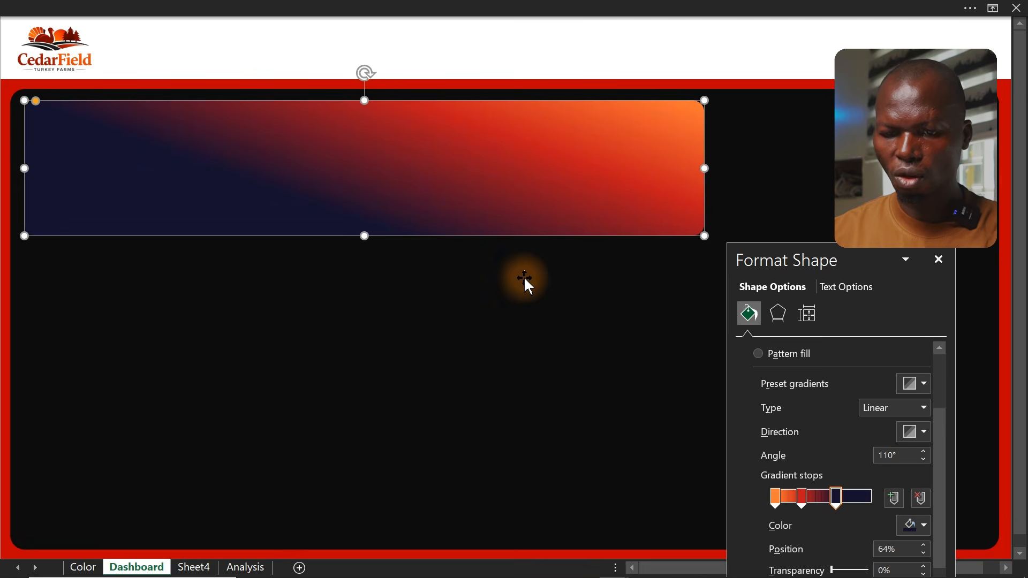
Duplicate the gradient bar below it and shrink the copy into a small rounded card
left_click_drag(469, 189, 479, 308)
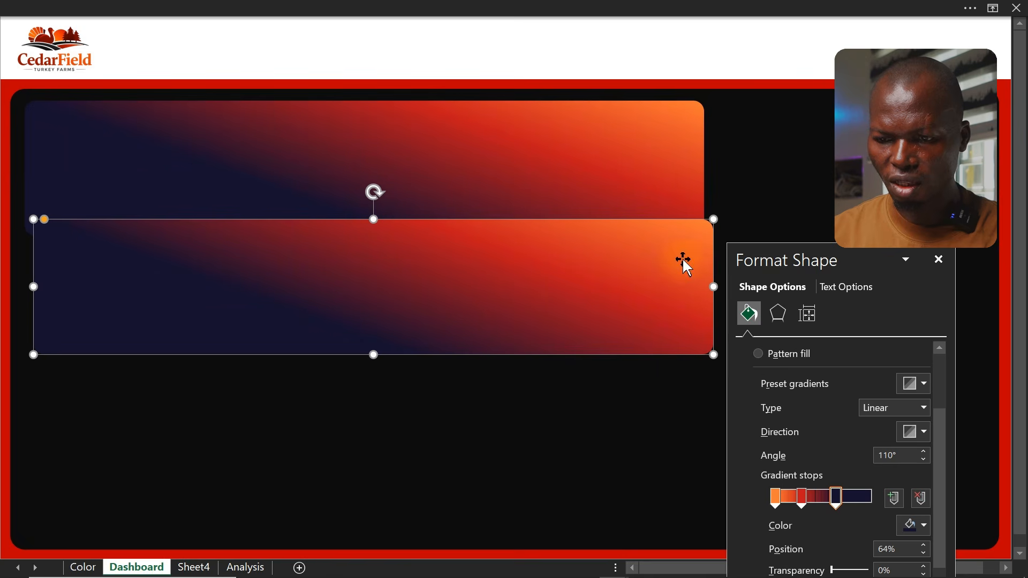
left_click_drag(710, 353, 280, 304)
left_click_drag(220, 284, 323, 356)
left_click_drag(384, 374, 363, 389)
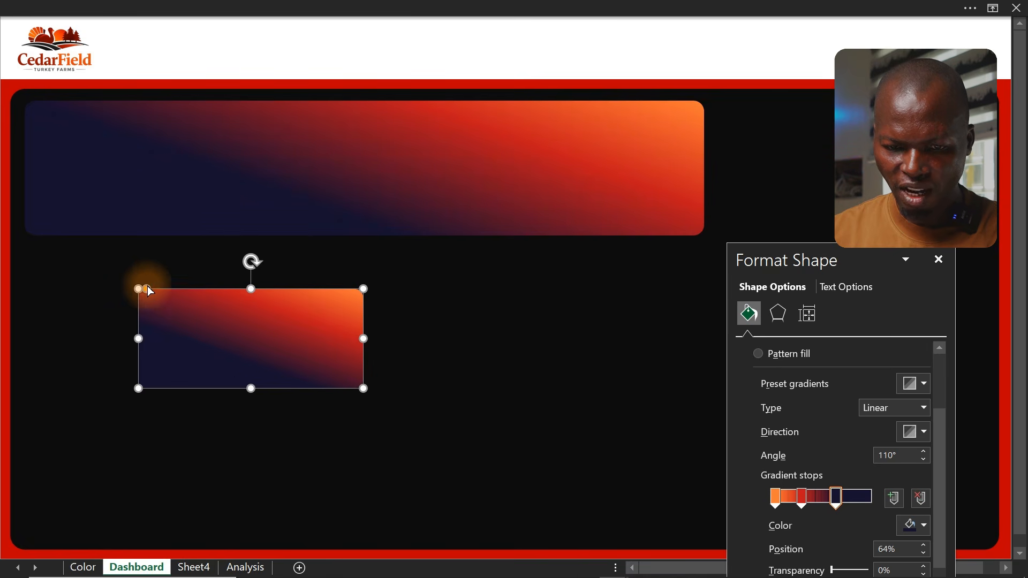
left_click_drag(148, 288, 155, 289)
Move the small card onto the left end of the gradient bar and tilt it slightly
left_click_drag(251, 336, 173, 170)
left_click_drag(173, 94, 158, 93)
left_click_drag(193, 147, 172, 141)
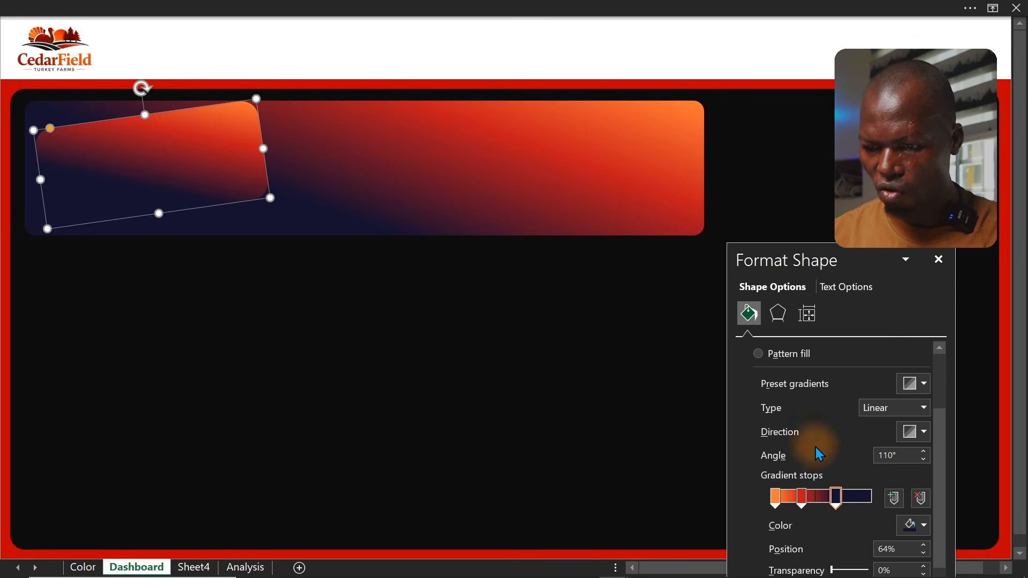
Look up the Revenue kpi card Gridient 3 colour code on the Color sheet
left_click(913, 525)
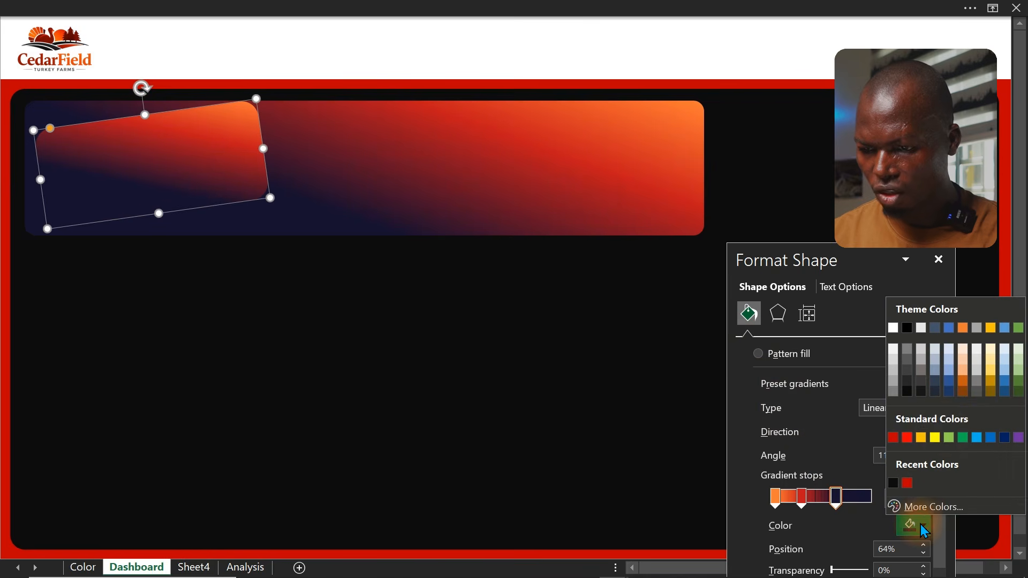
left_click(465, 383)
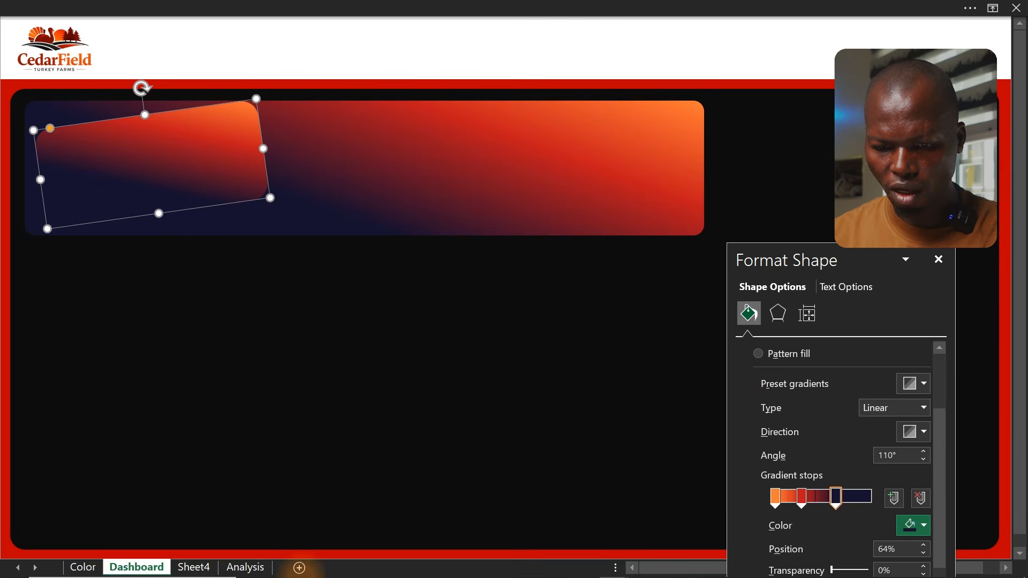
left_click(80, 567)
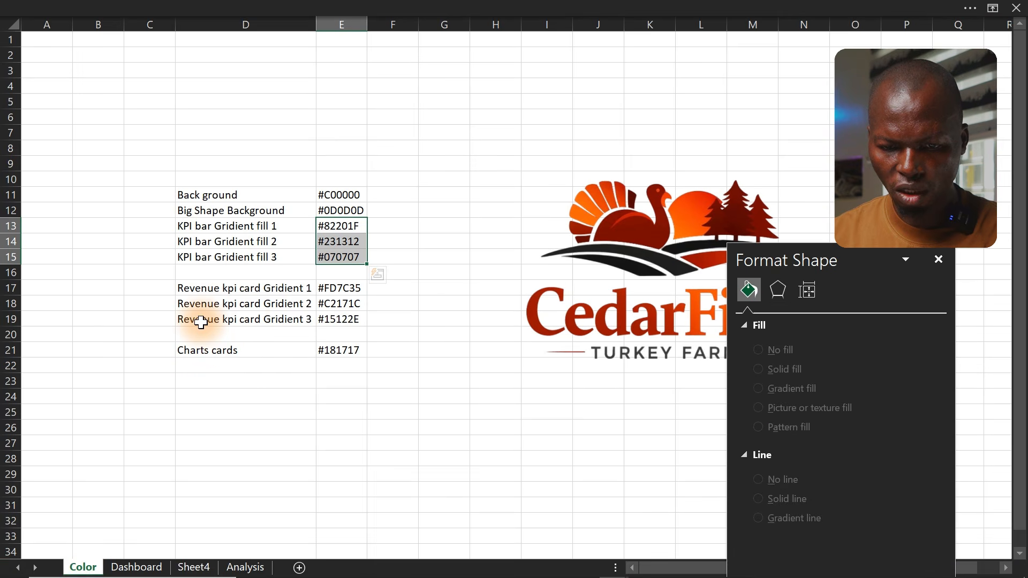
left_click(338, 324)
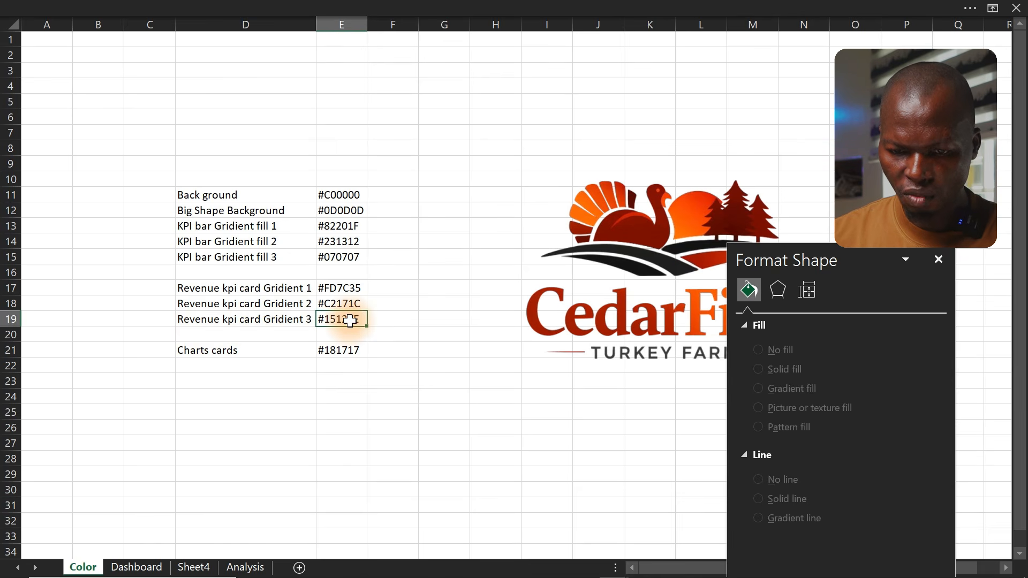
double_click(363, 319)
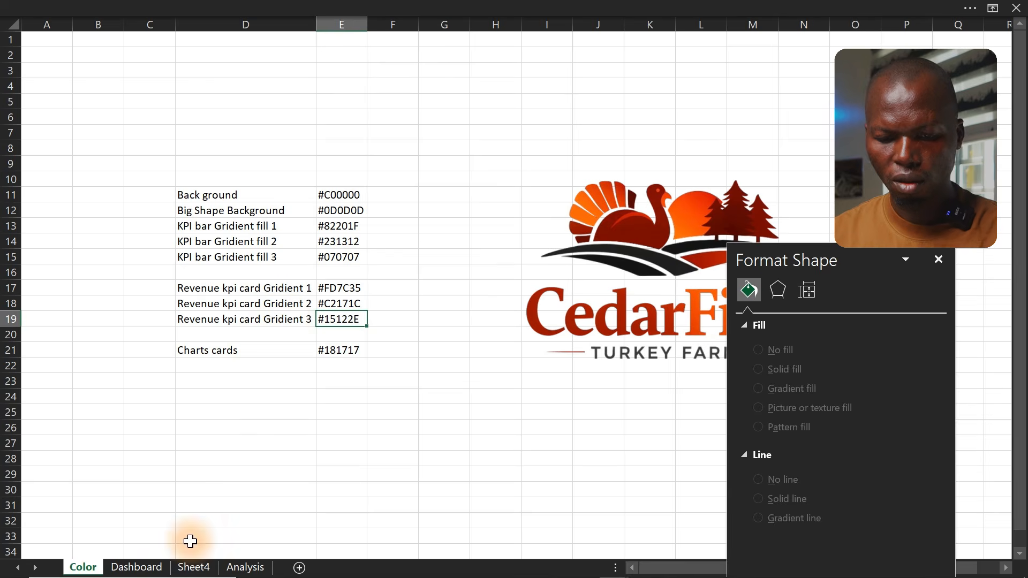
left_click(136, 568)
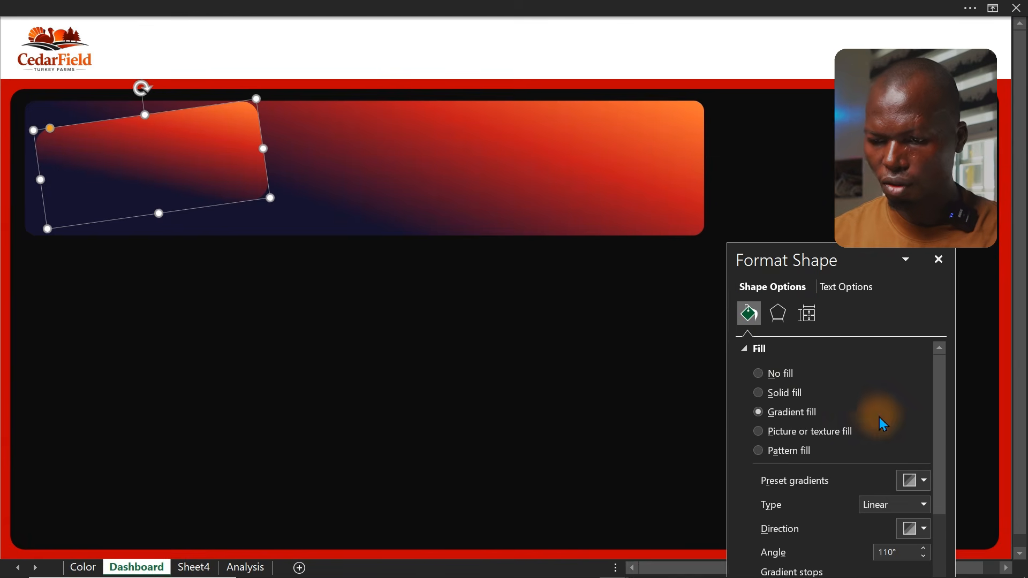
Set the small card's dark gradient stop colour to #19163A
left_click_drag(812, 261, 539, 127)
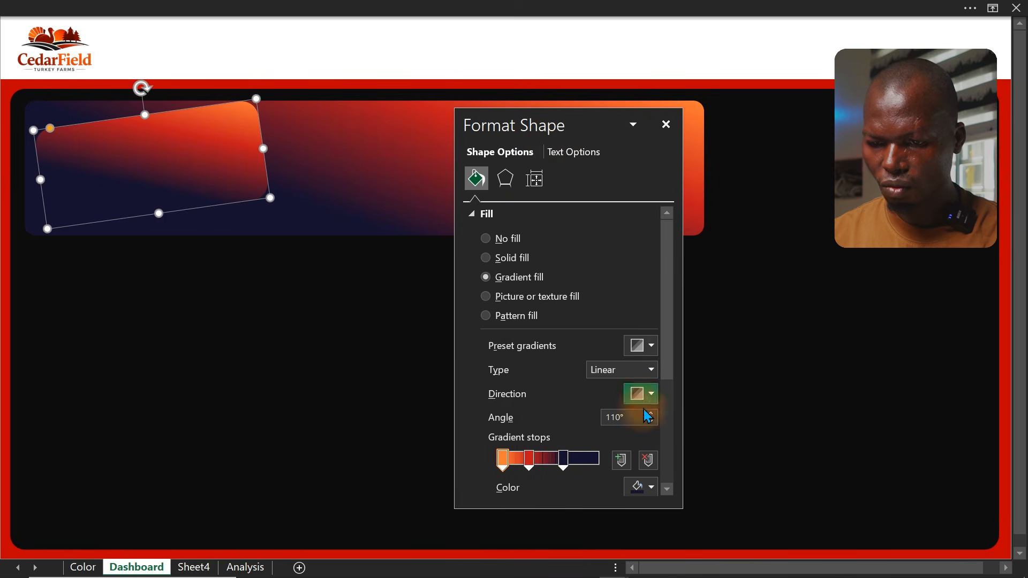
left_click(563, 459)
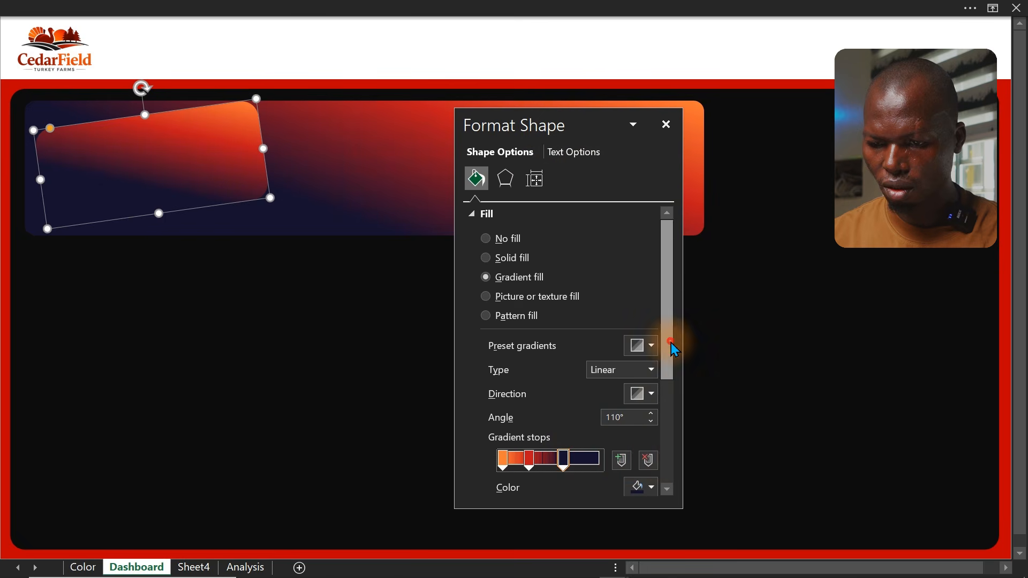
left_click_drag(667, 348, 665, 408)
left_click(641, 384)
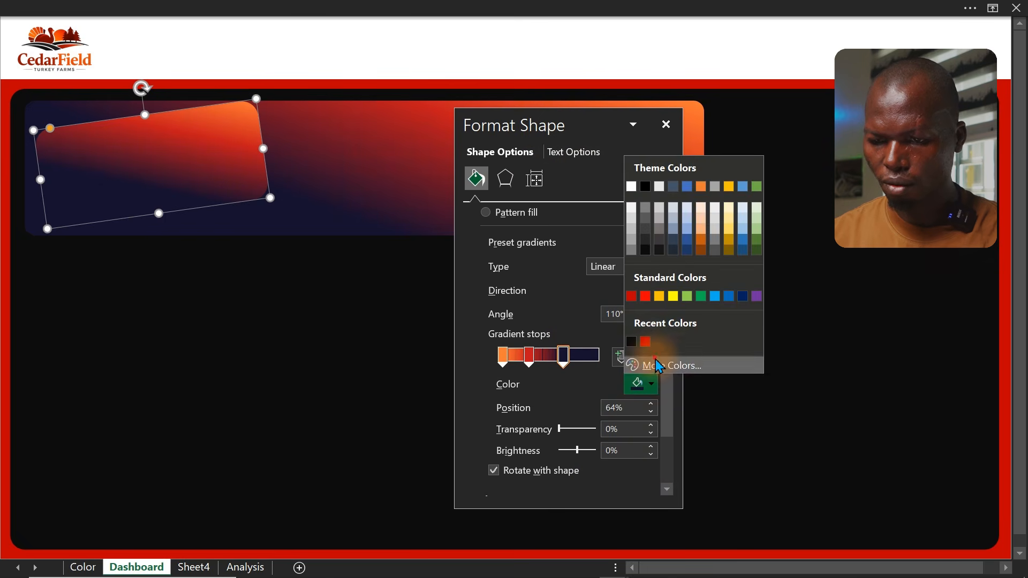
left_click(657, 363)
left_click_drag(601, 418, 536, 416)
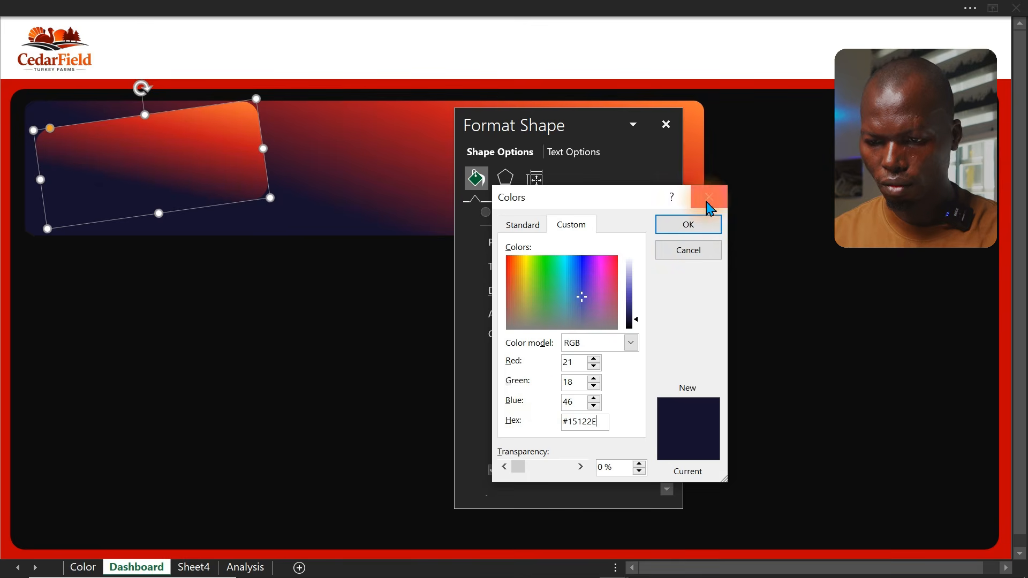
left_click(688, 224)
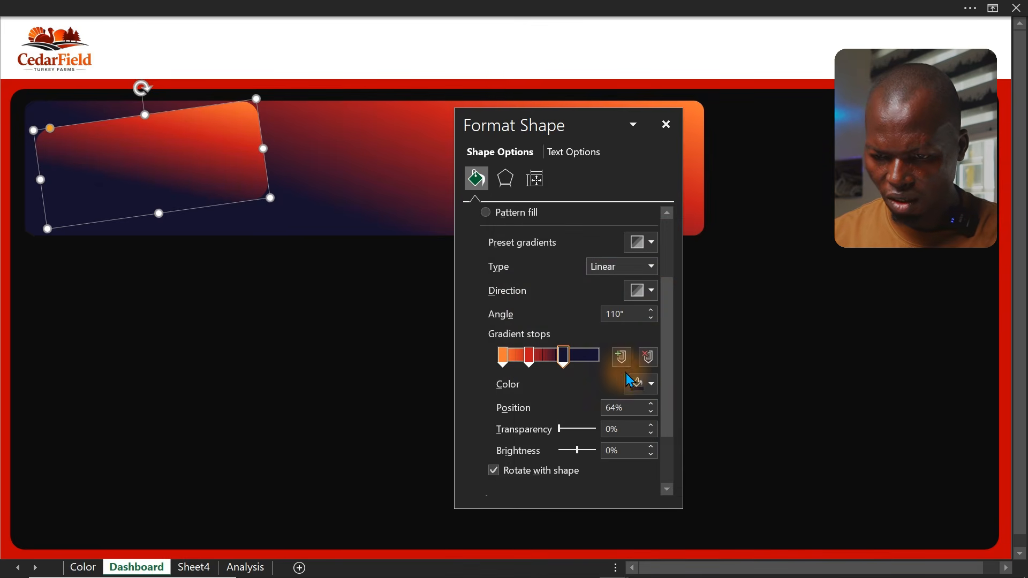
left_click(647, 381)
left_click(663, 363)
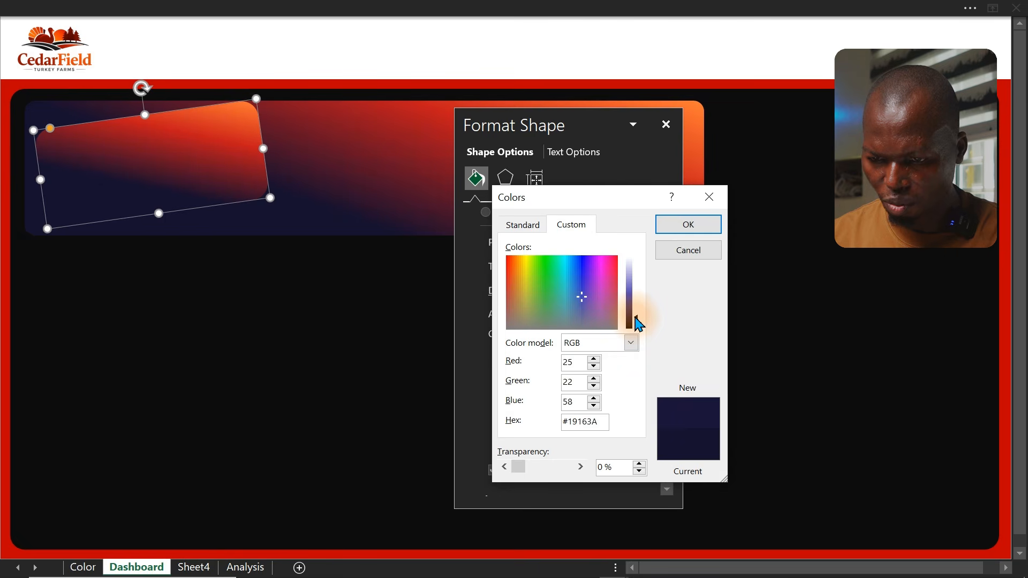
left_click(688, 224)
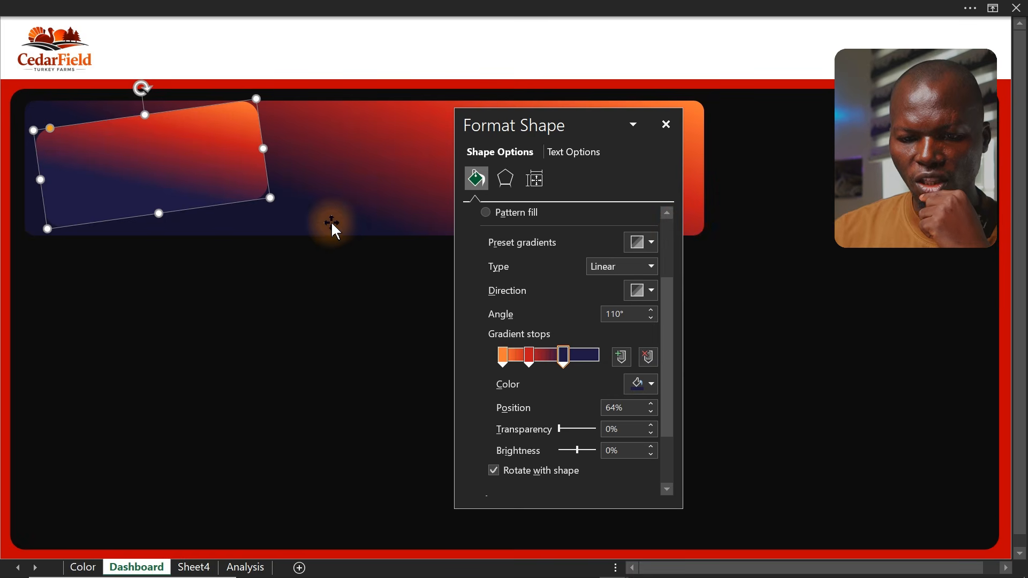
Duplicate the small card, offset the copy down and right, and reselect the original card behind it
left_click(223, 315)
left_click(198, 203)
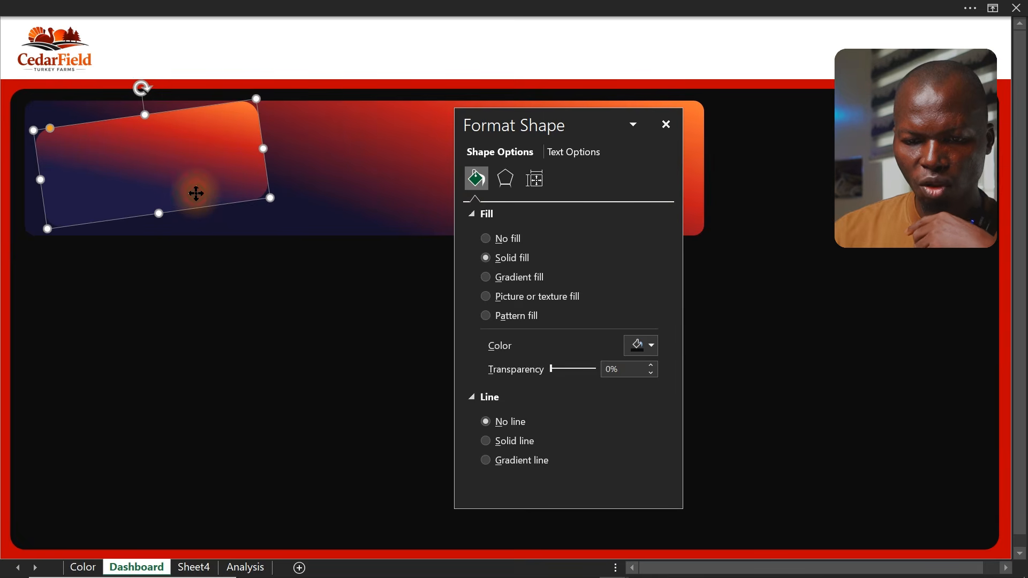
left_click_drag(209, 177, 216, 179)
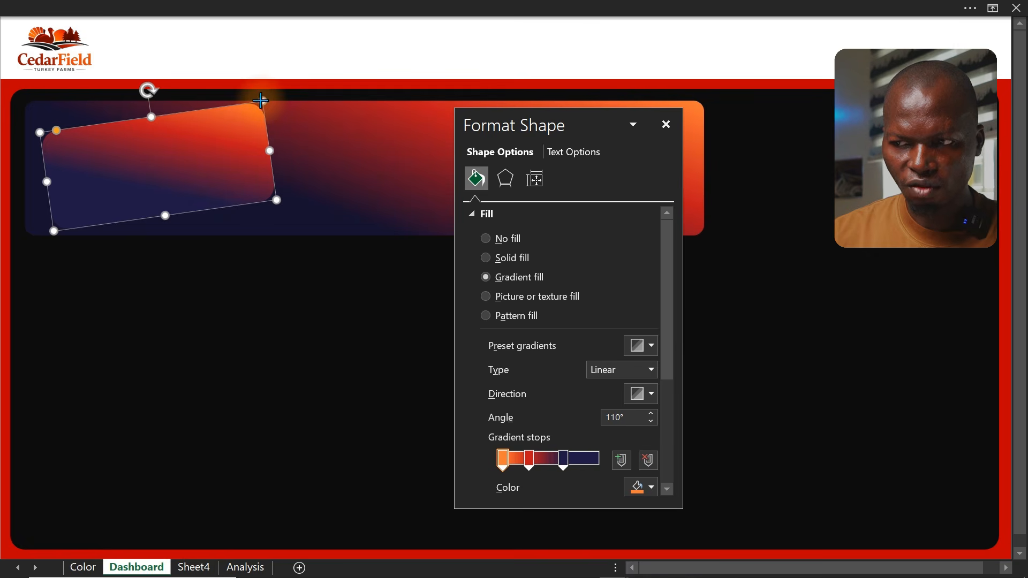
left_click_drag(261, 101, 258, 104)
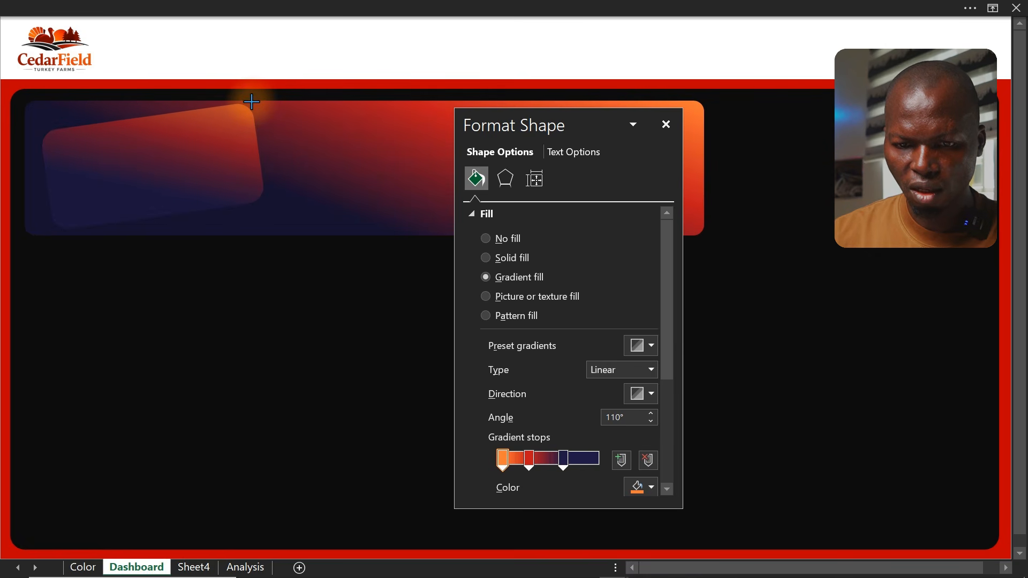
left_click_drag(251, 98, 253, 98)
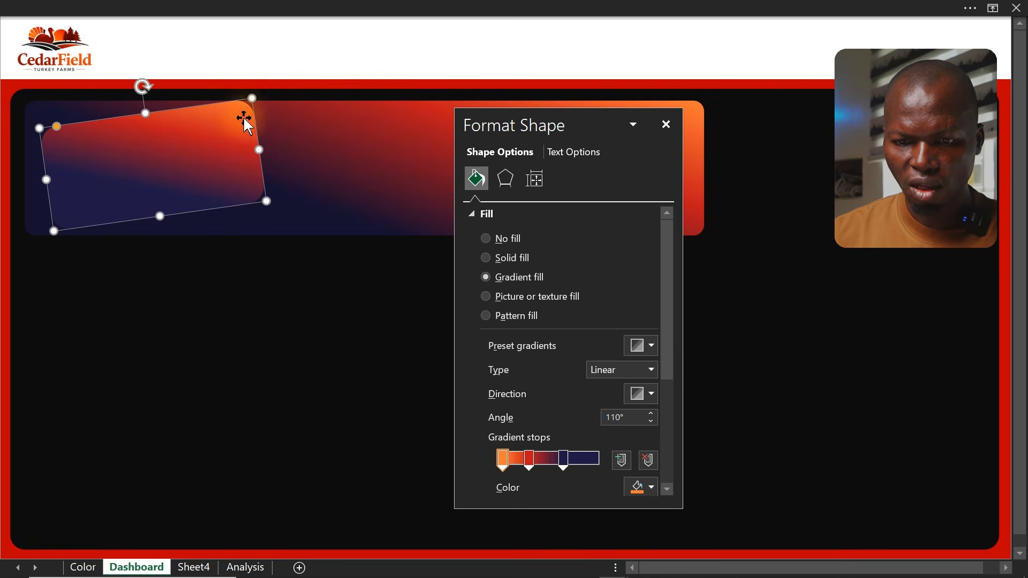
key("ctrl+d")
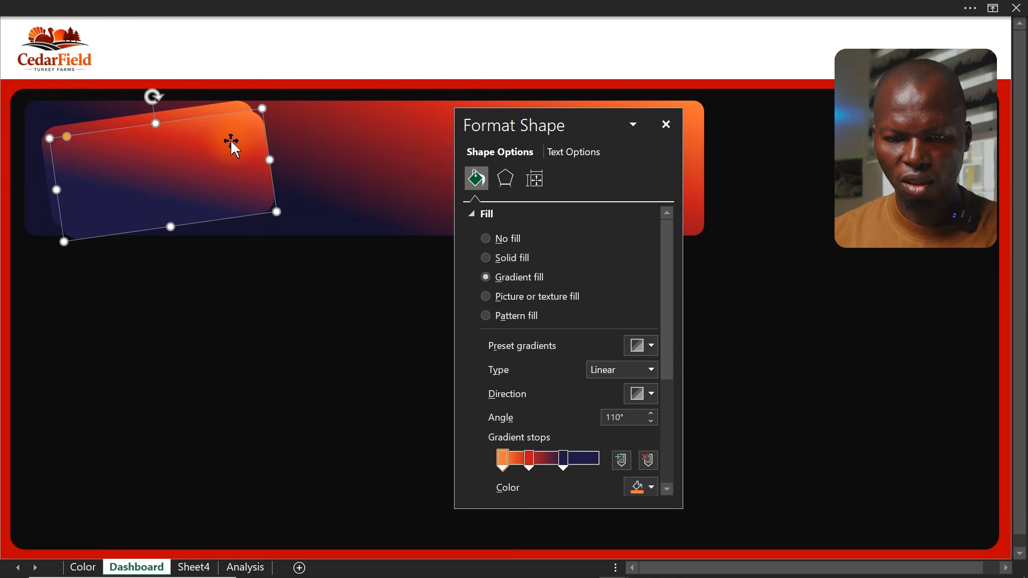
left_click_drag(230, 139, 255, 169)
left_click(200, 133)
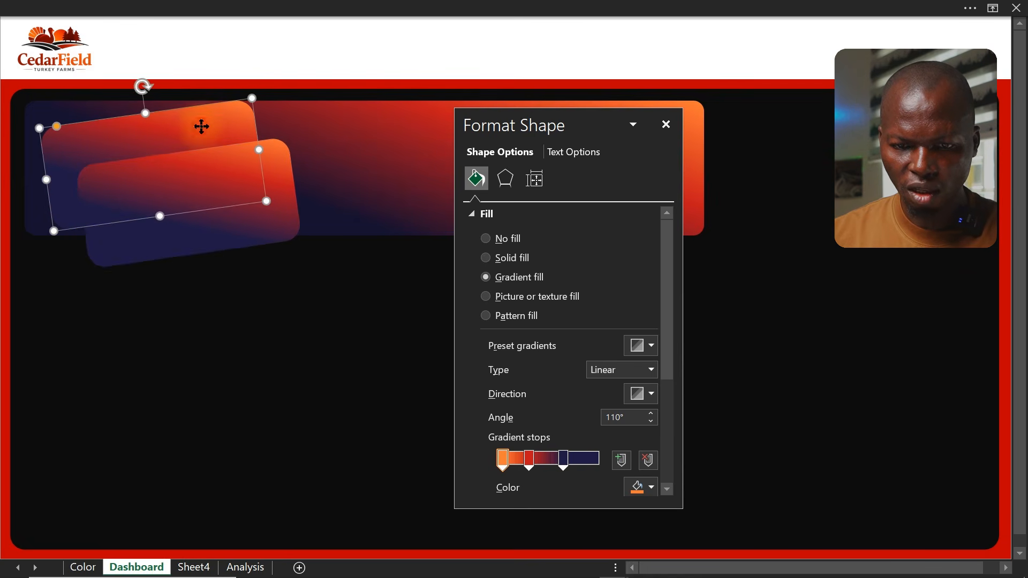
Turn the back card into a two-stop light-grey to grey gradient with a 225° direction
left_click(530, 459)
left_click(650, 462)
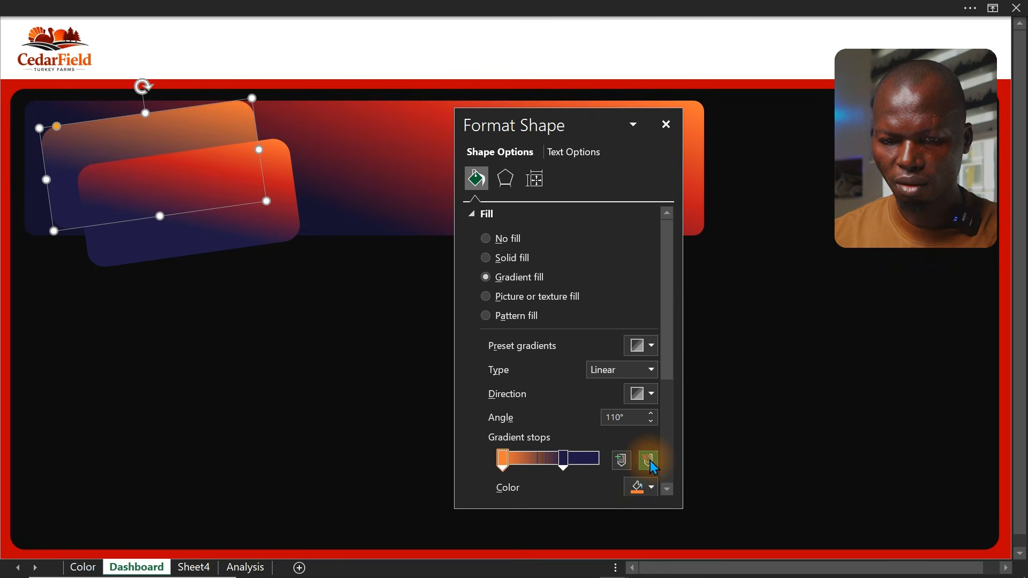
left_click(564, 460)
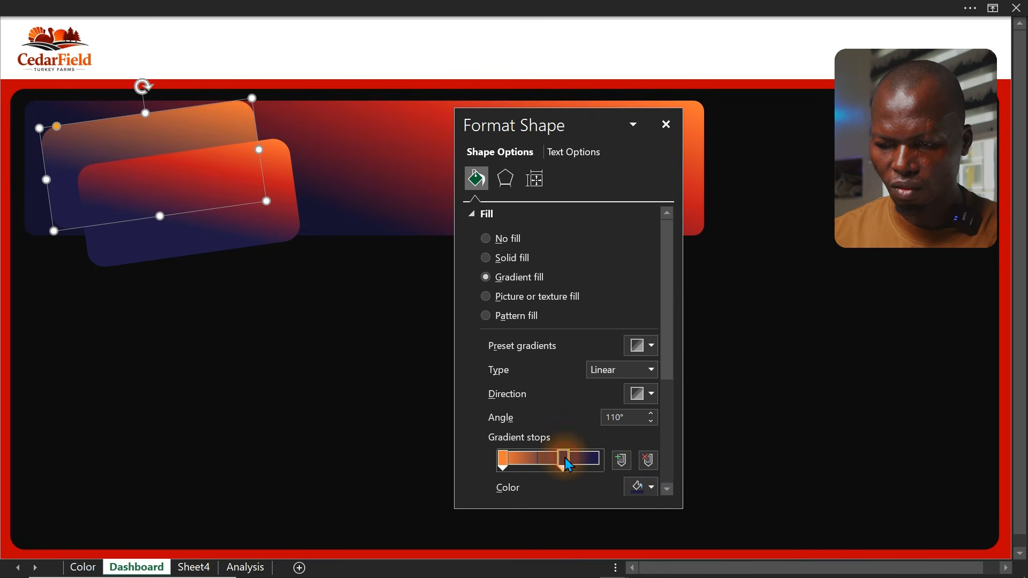
left_click(648, 486)
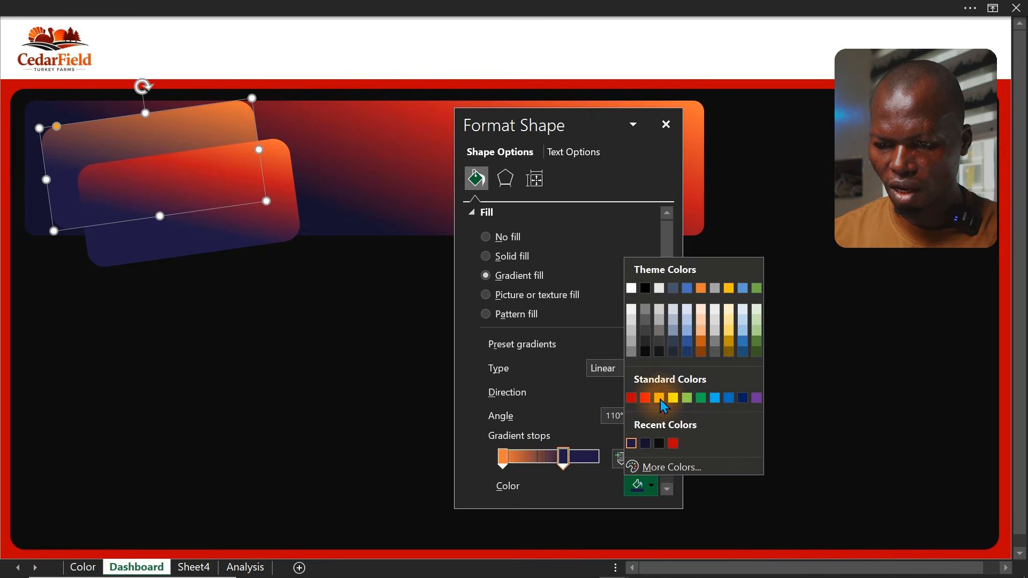
left_click(648, 334)
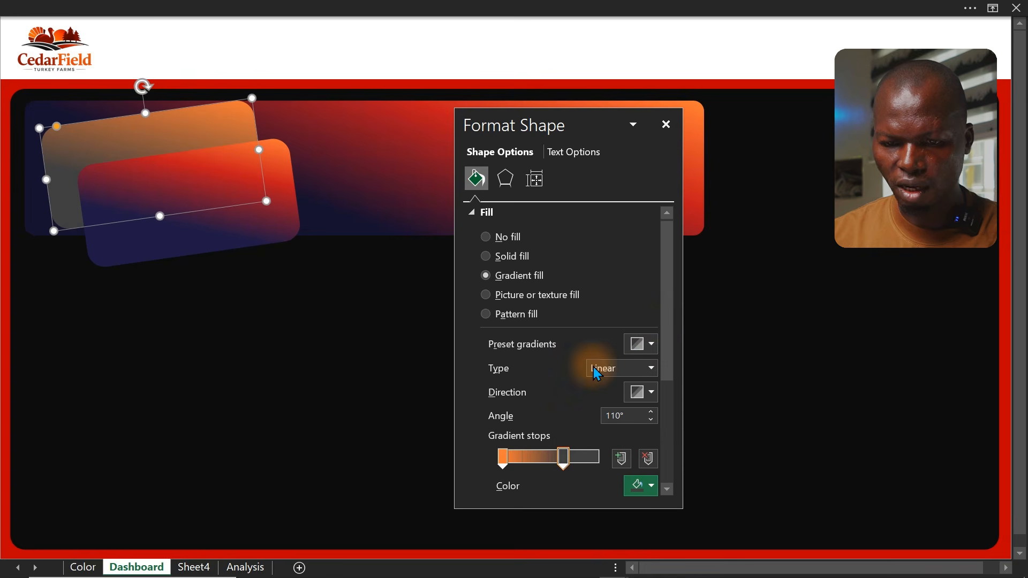
left_click(502, 457)
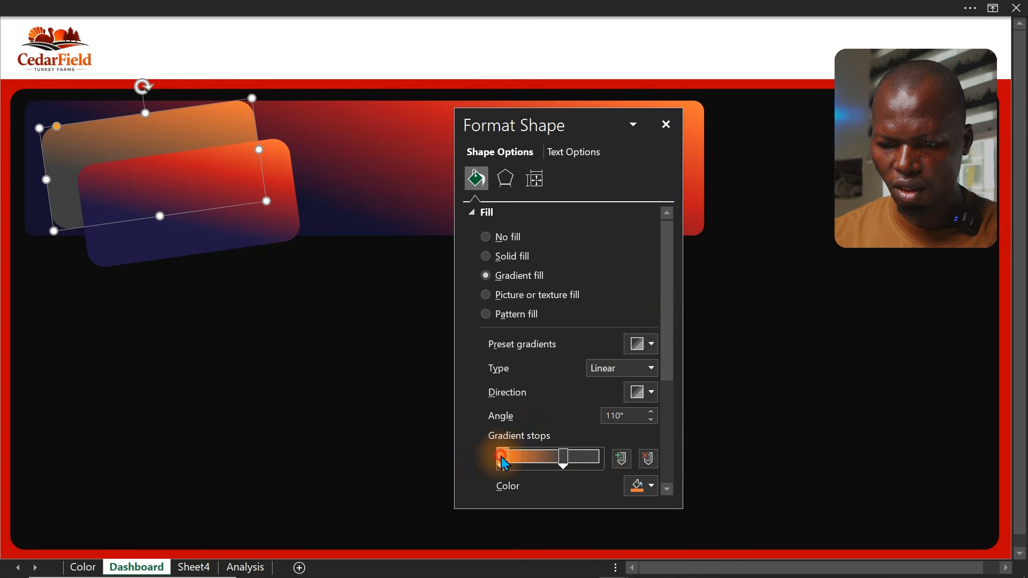
left_click(639, 488)
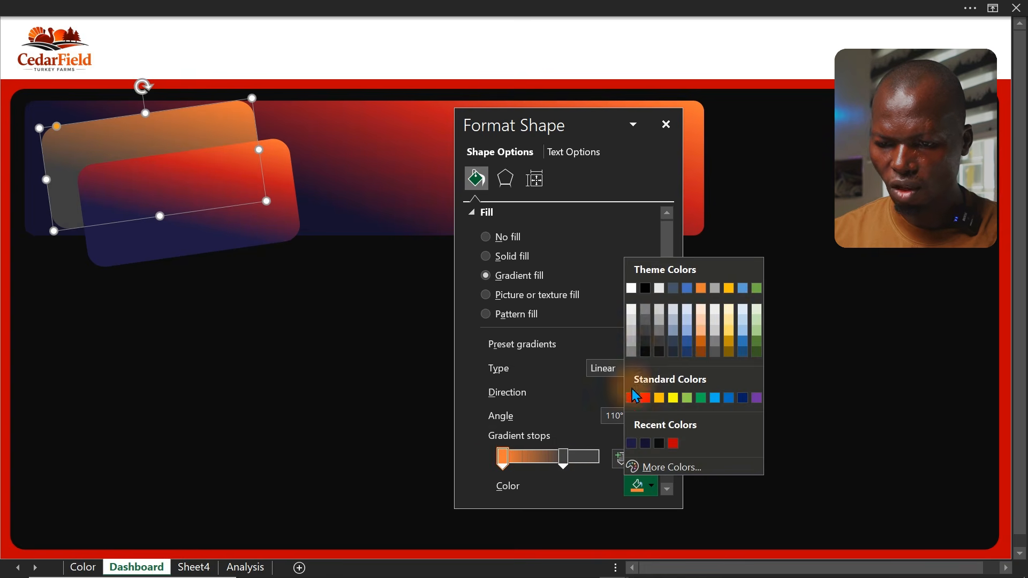
left_click(632, 317)
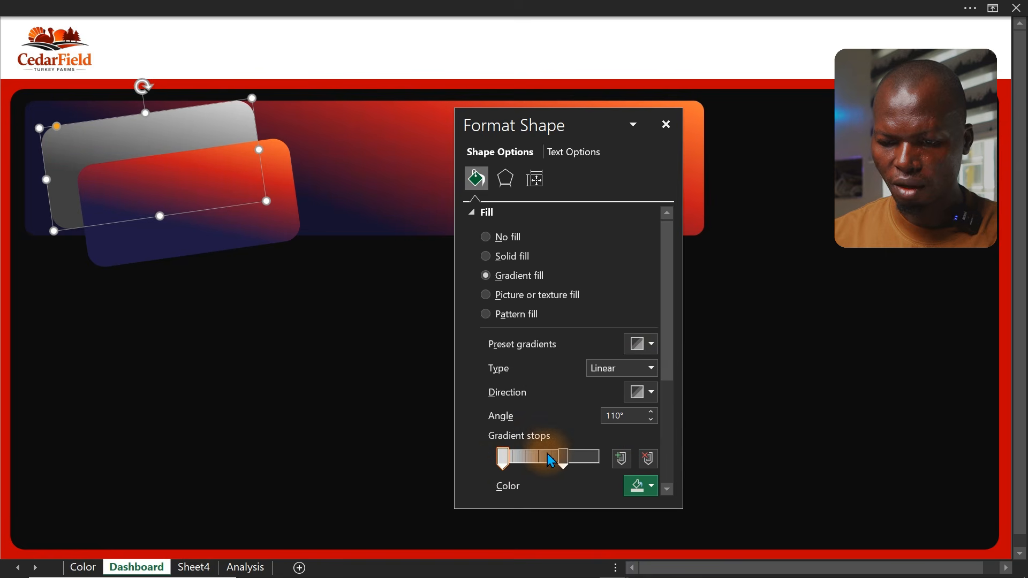
left_click_drag(502, 458, 474, 452)
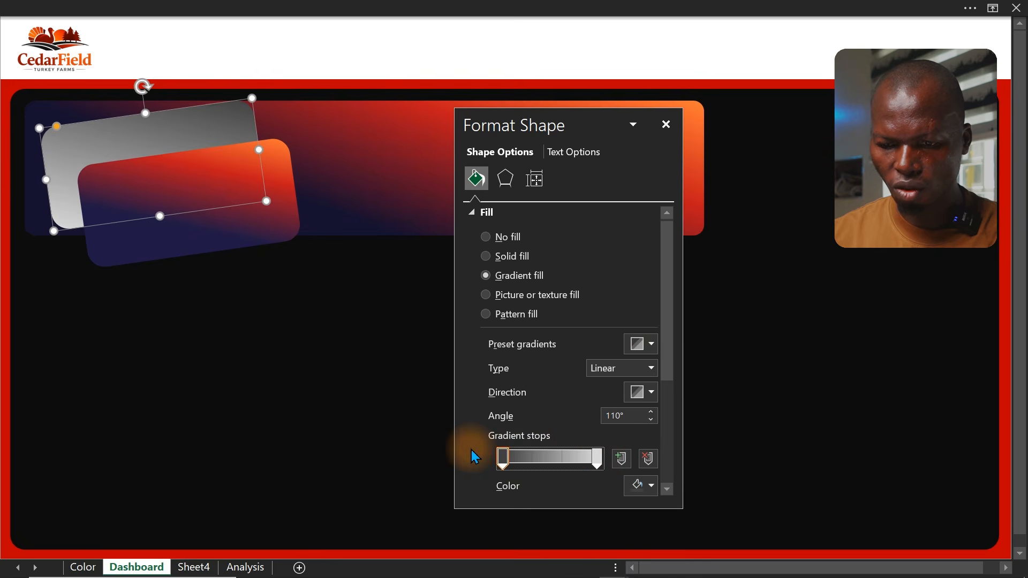
left_click_drag(595, 460, 588, 463)
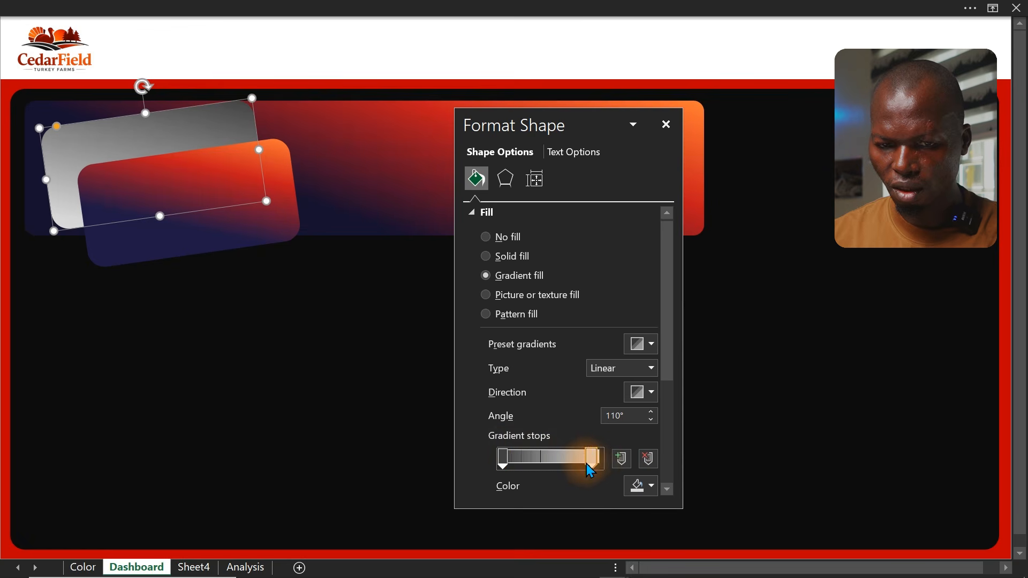
left_click(647, 393)
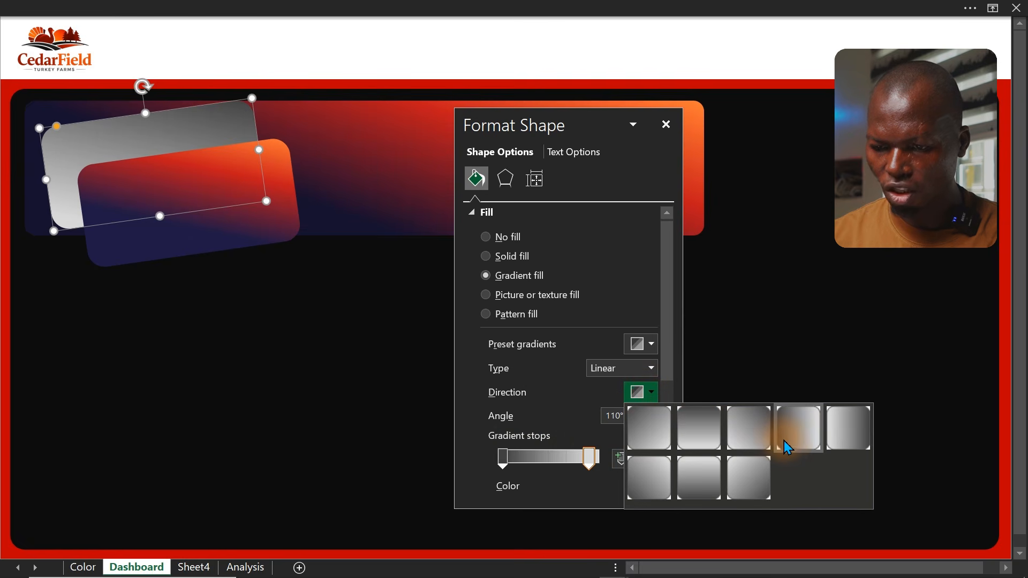
left_click(762, 483)
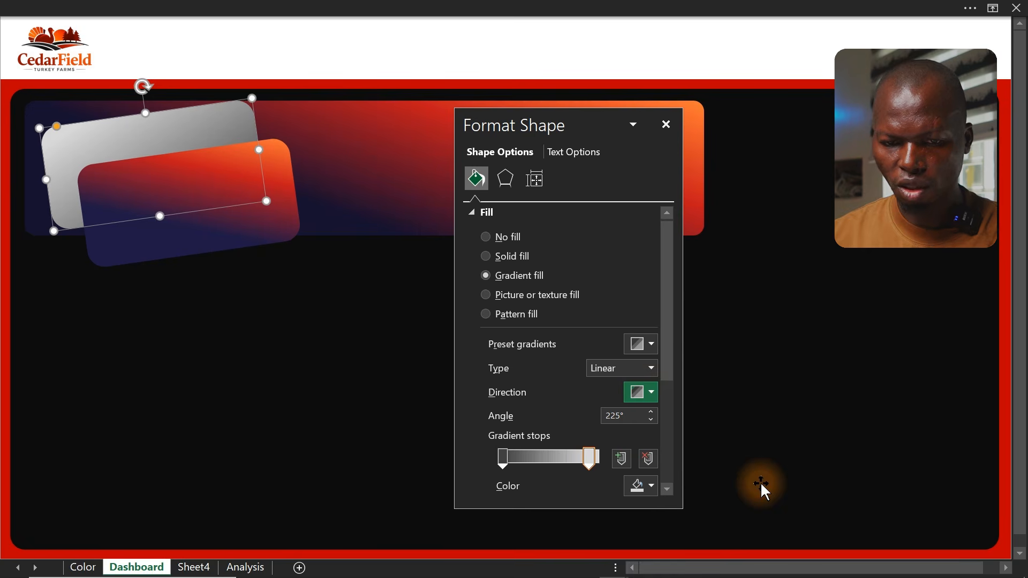
Move the front gradient card over the grey card and tilt it so a grey edge shows beneath
left_click(253, 224)
left_click_drag(253, 224, 224, 185)
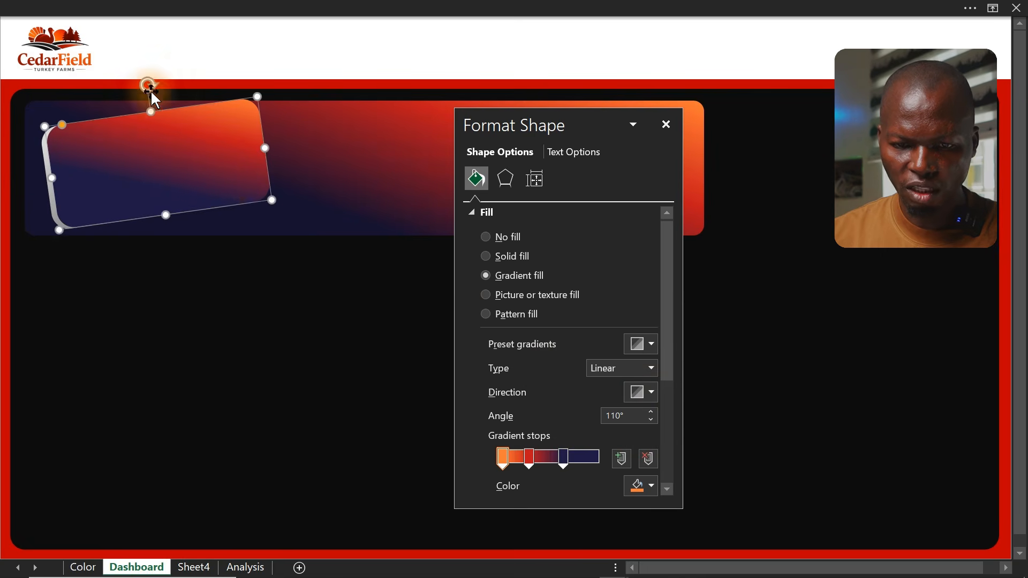
left_click_drag(147, 82, 142, 81)
left_click(175, 150)
left_click_drag(175, 150, 172, 148)
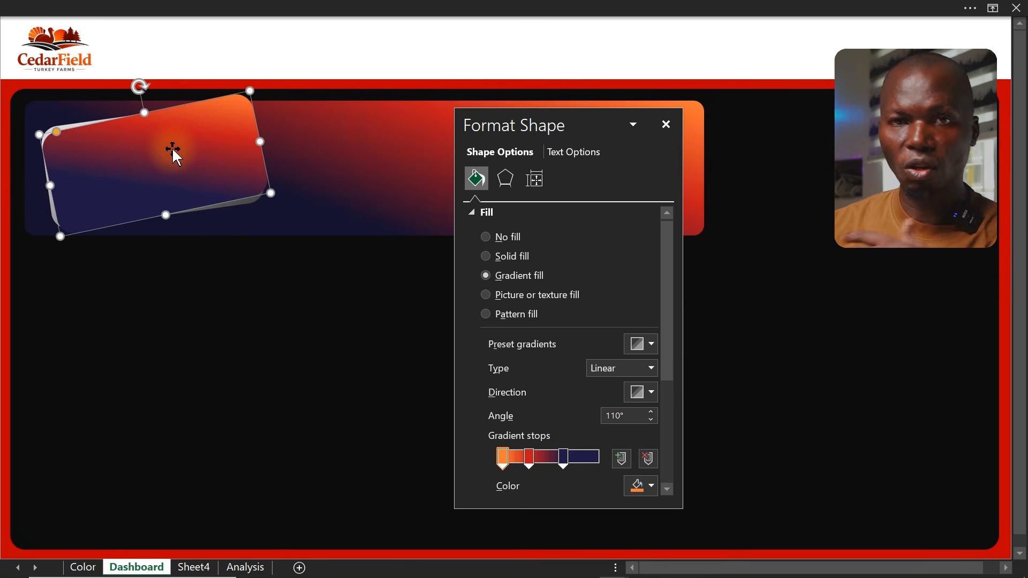
Narrow the front card slightly so the grey back card shows along its right edge
left_click(155, 306)
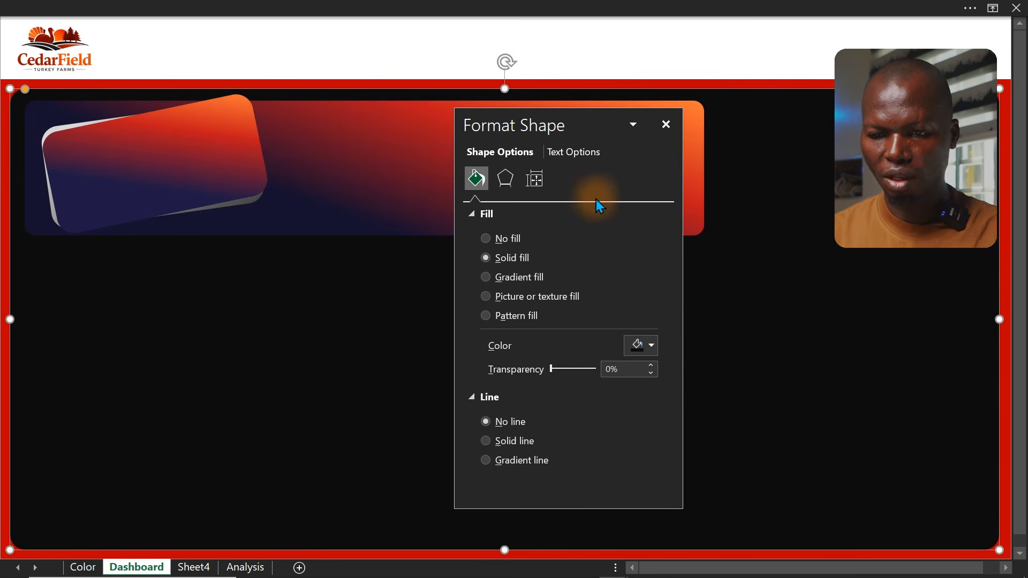
left_click(666, 124)
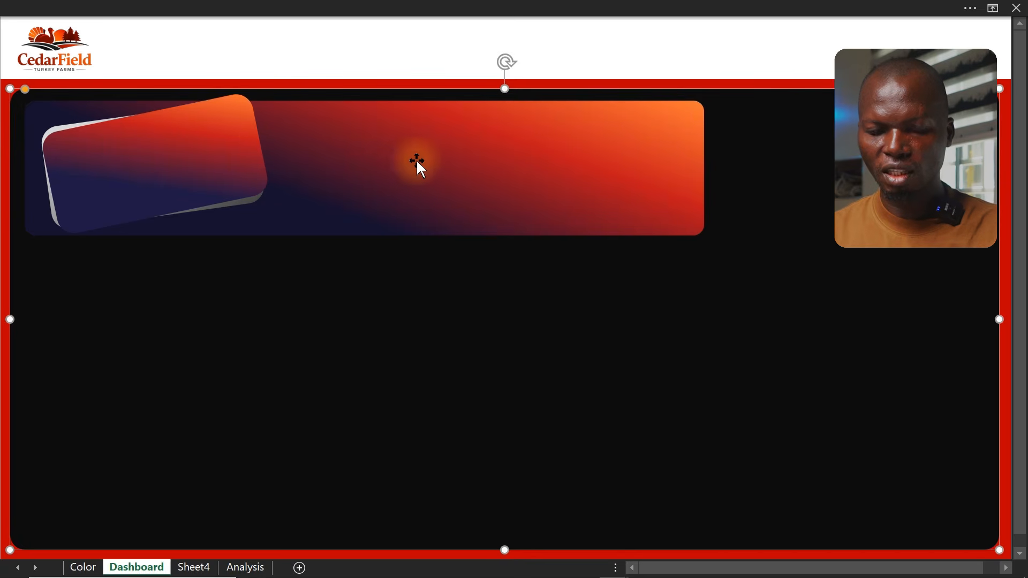
left_click(257, 150)
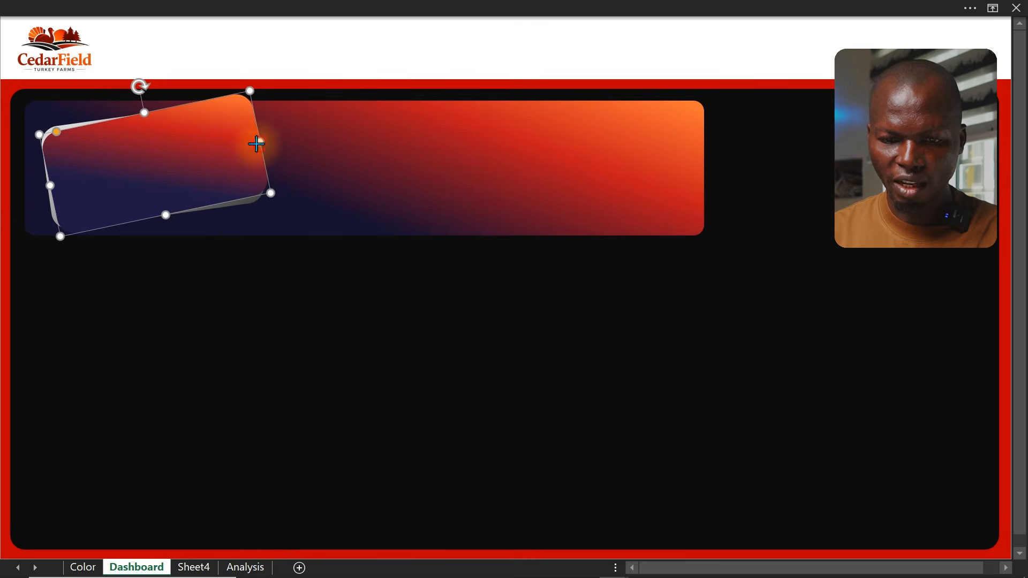
left_click_drag(252, 145, 244, 145)
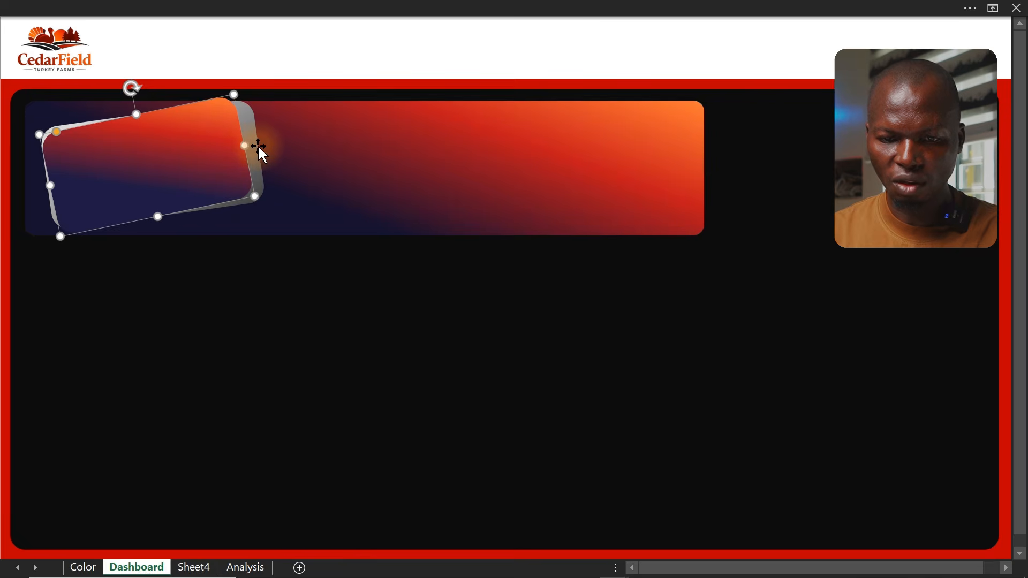
left_click(258, 146)
left_click(252, 143)
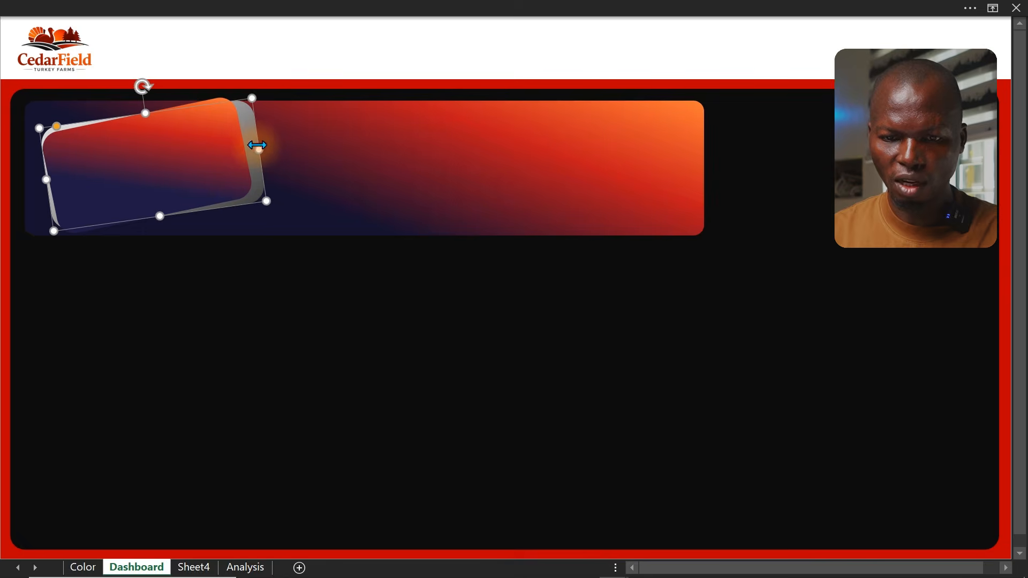
left_click_drag(251, 145, 246, 151)
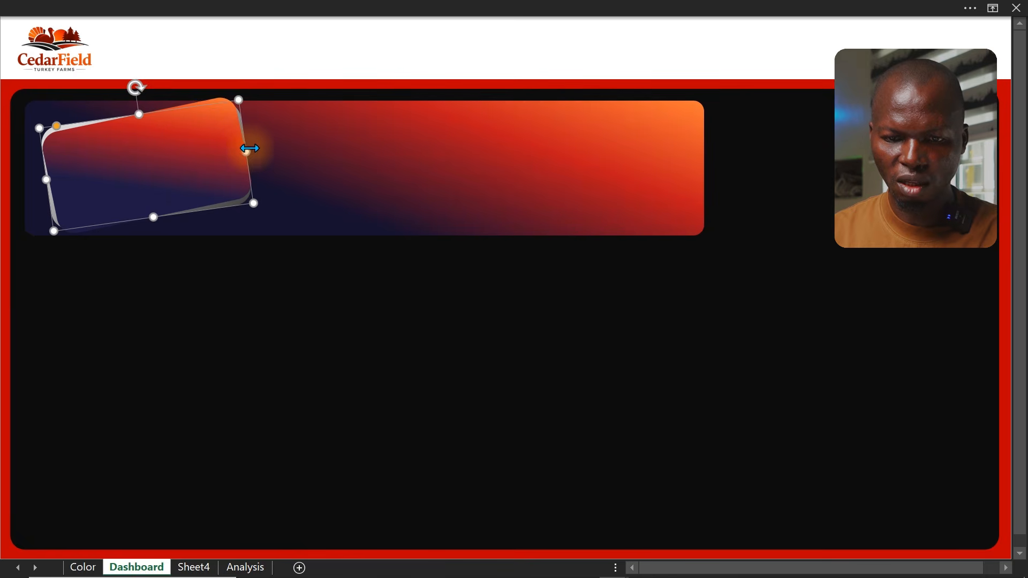
left_click(2, 256)
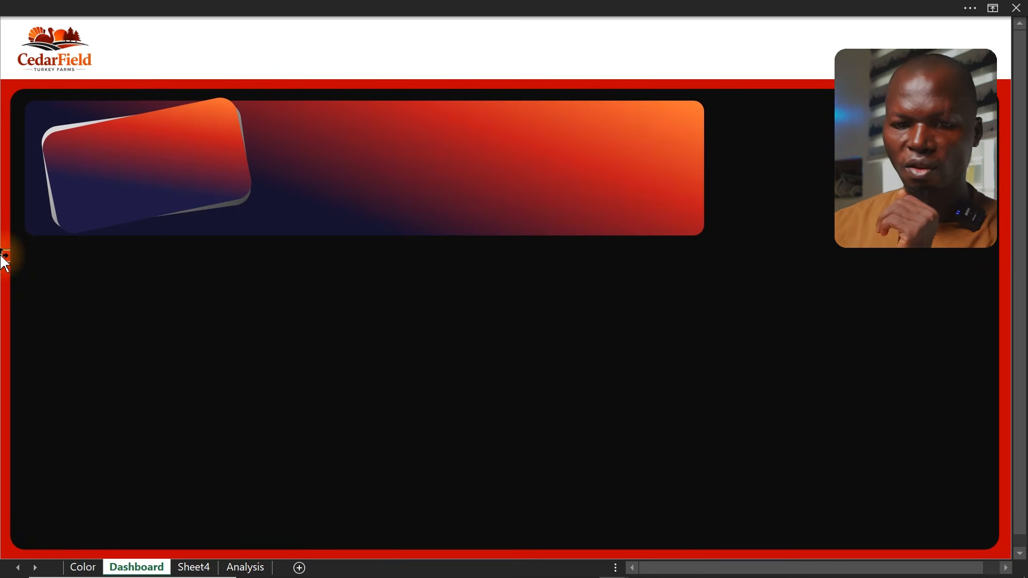
Draw a small circle in the top-left corner of the front gradient card
left_click(147, 194)
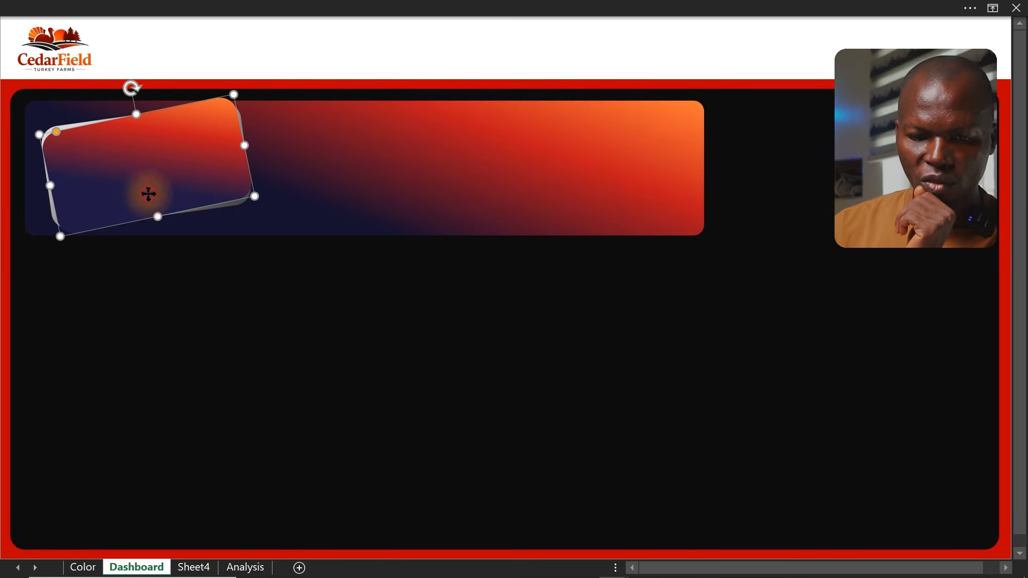
left_click(141, 6)
left_click(120, 42)
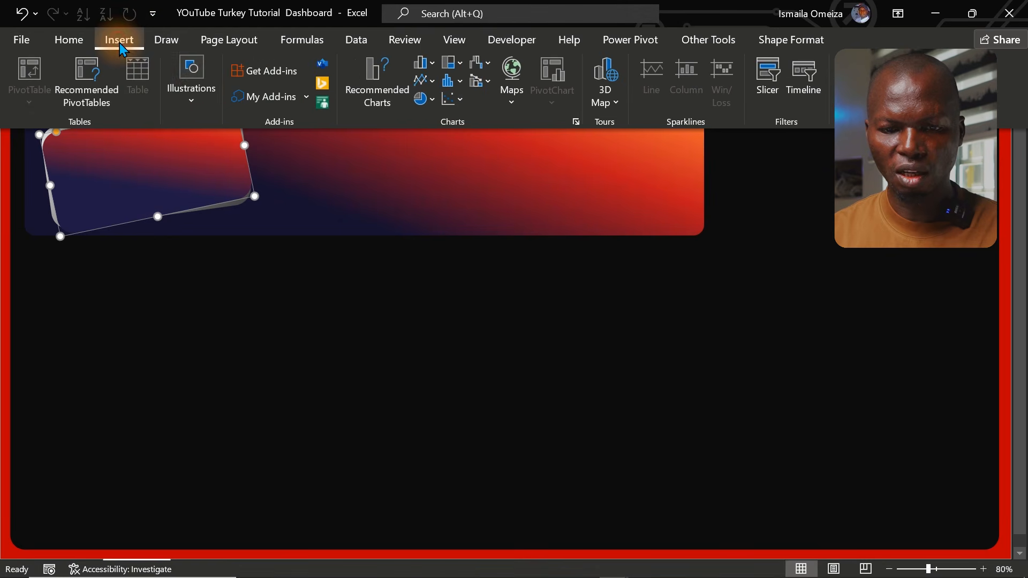
left_click(196, 94)
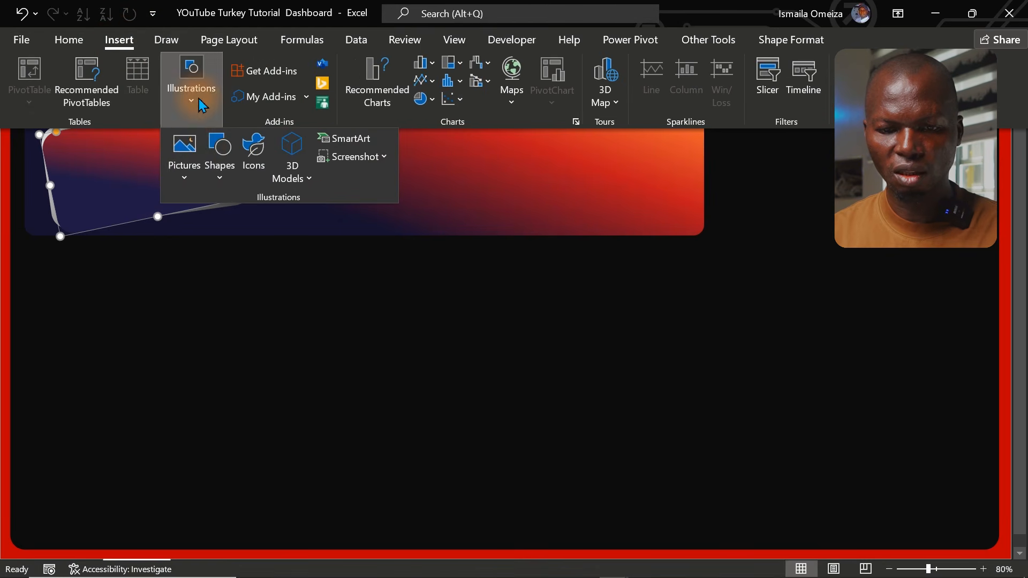
left_click(223, 176)
left_click(283, 230)
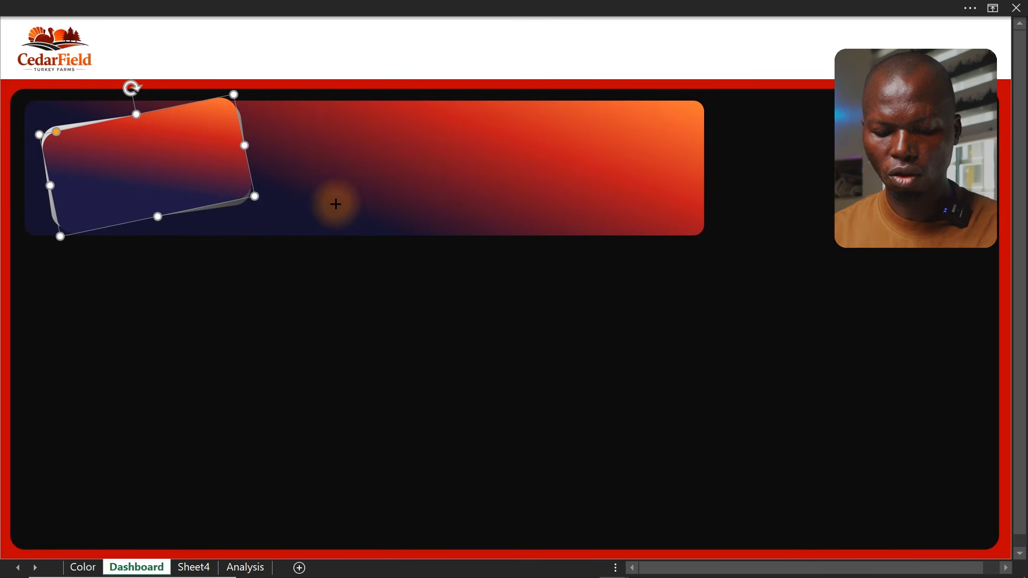
mouse_move(335, 204)
left_mouse_down()
mouse_move(357, 238)
mouse_move(140, 188)
mouse_move(67, 155)
left_mouse_up()
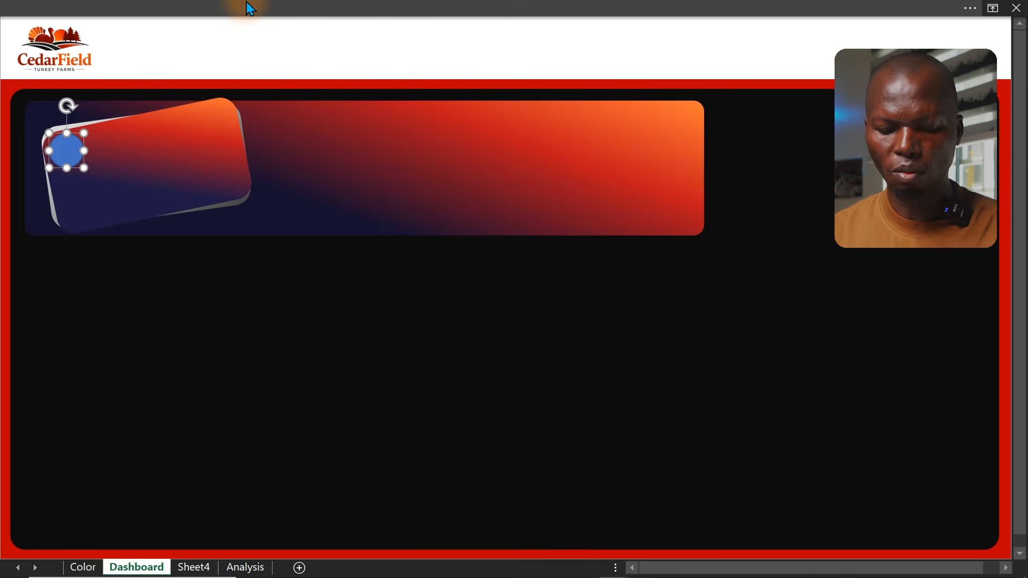
Remove the circle's outline and fill it with a light grey theme colour
key("ctrl+1")
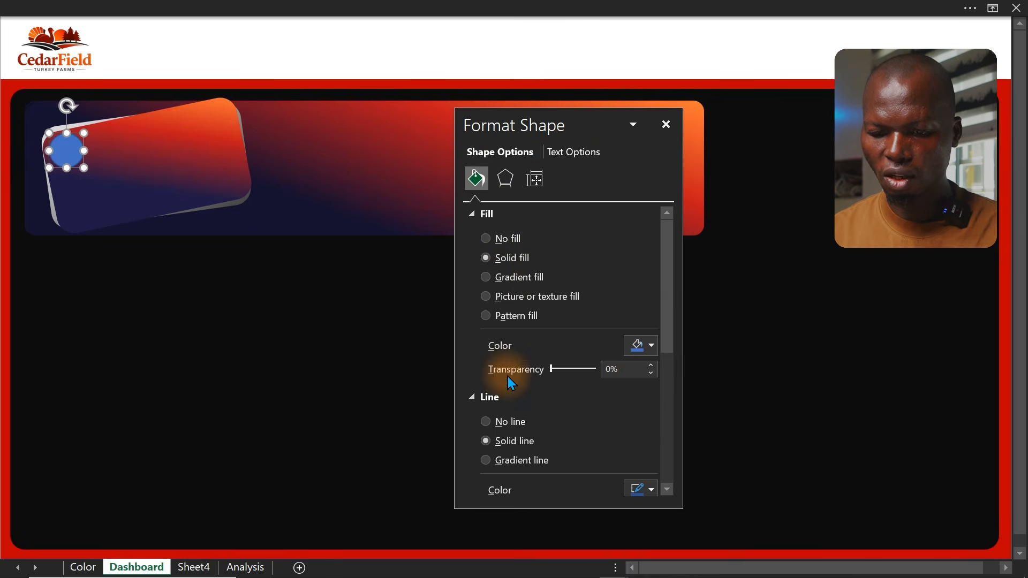
left_click(500, 425)
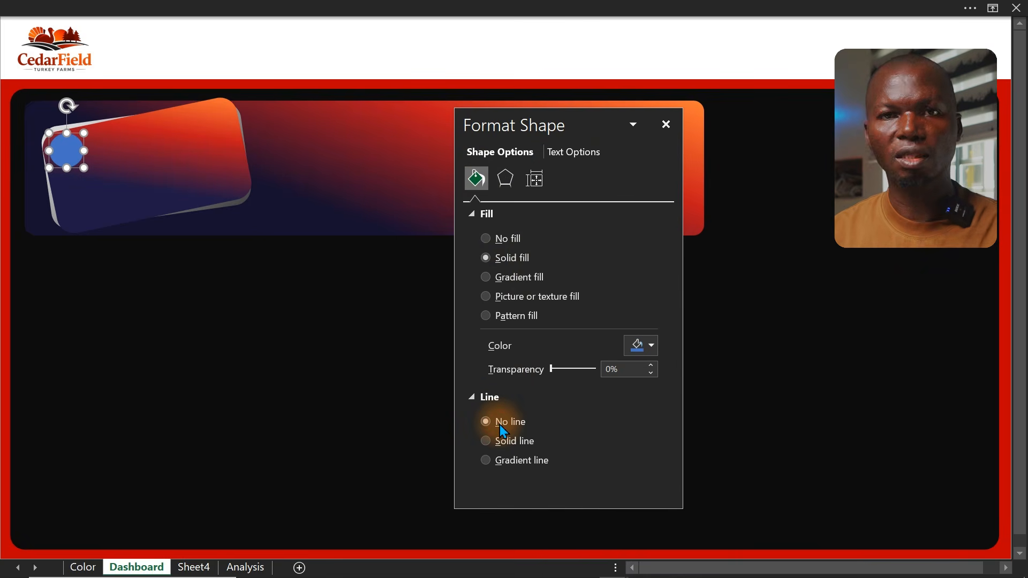
left_click(641, 346)
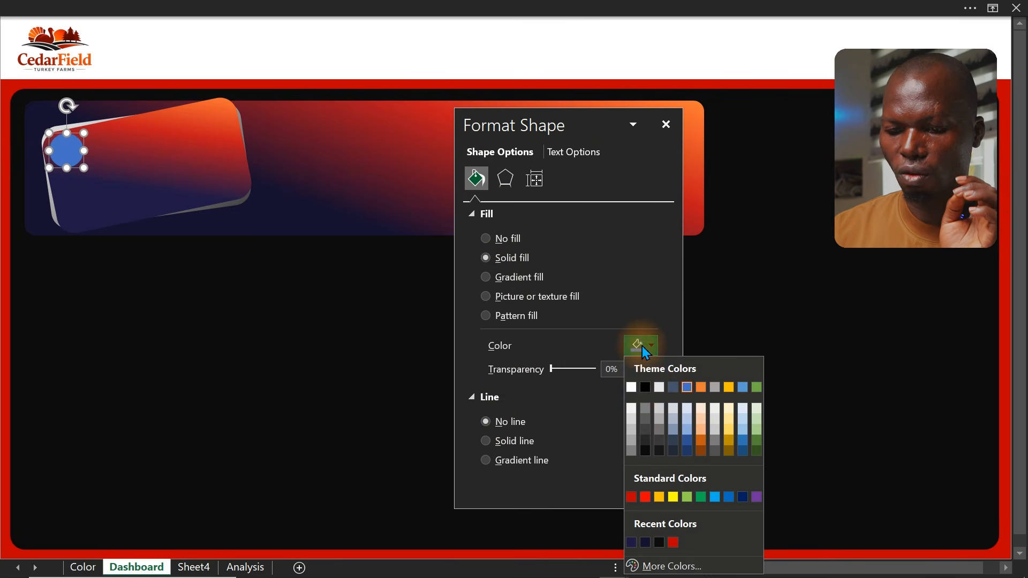
left_click(634, 429)
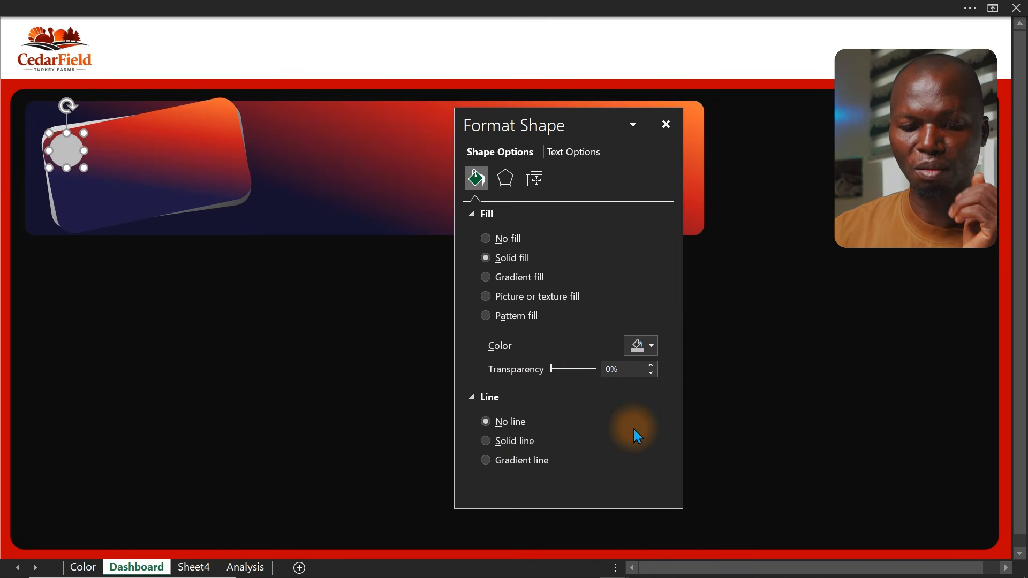
Insert three bar-chart style icons from the stock icons library
left_click(208, 333)
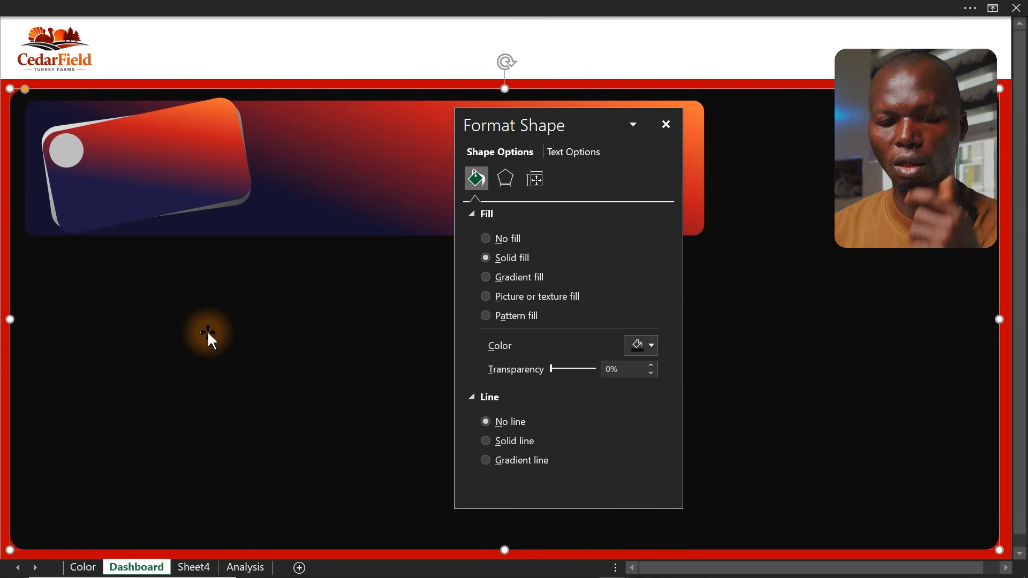
left_click(239, 8)
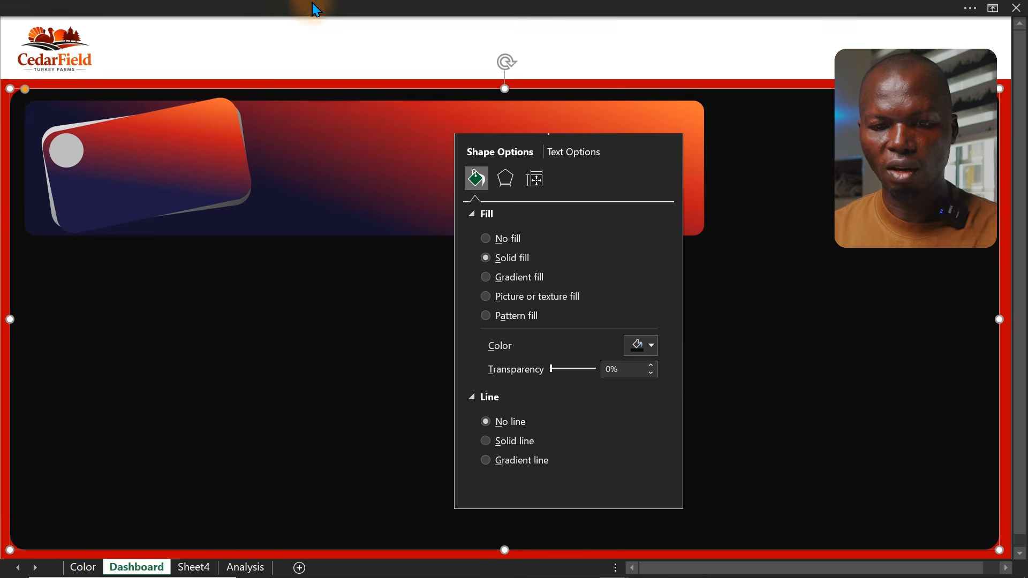
left_click(119, 41)
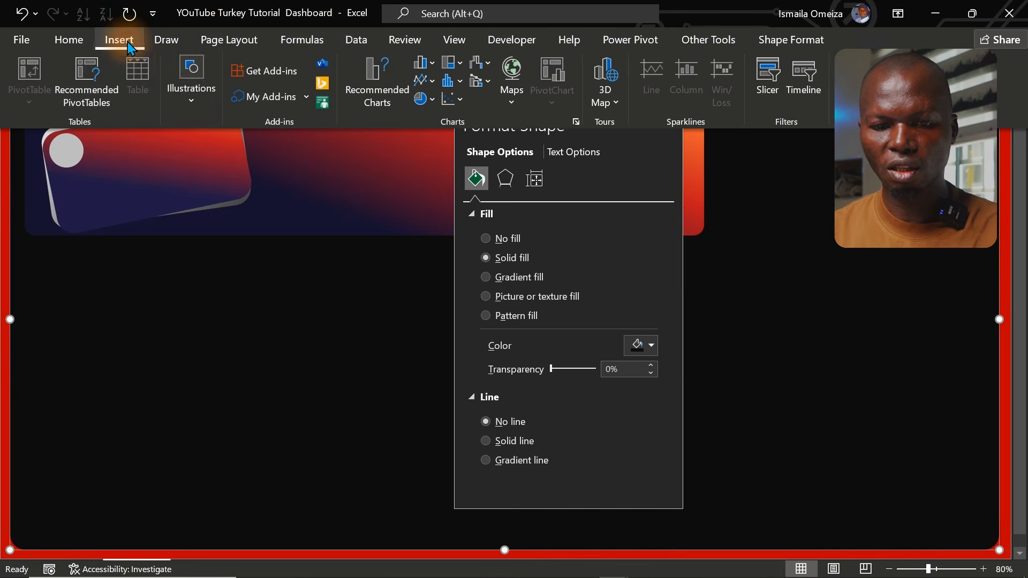
left_click(189, 99)
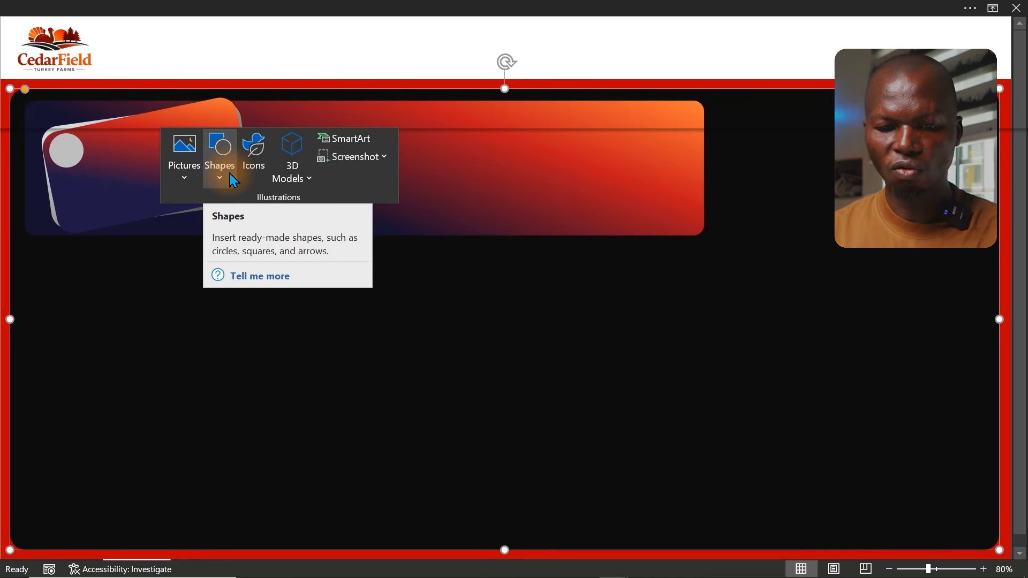
left_click(262, 154)
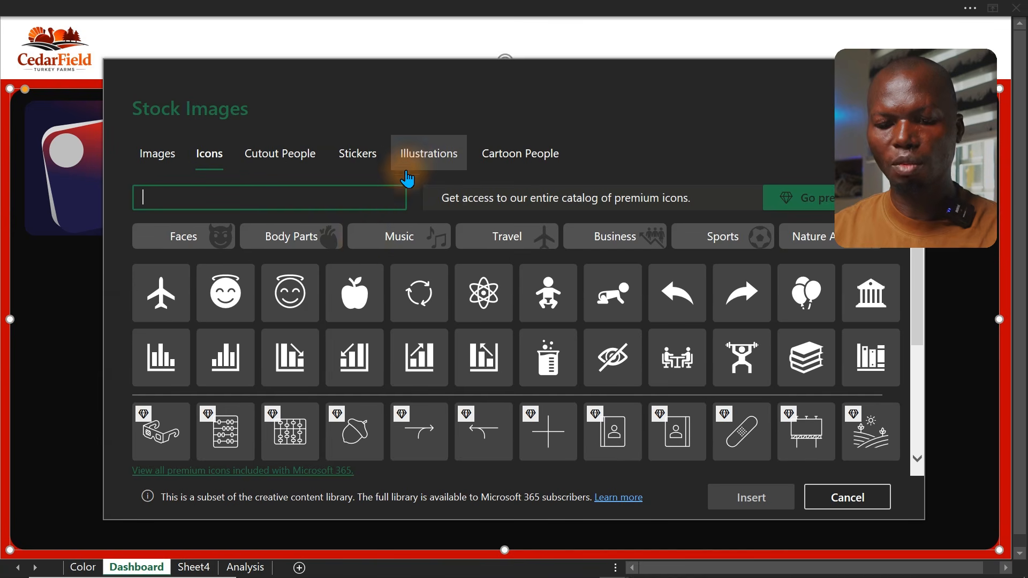
left_click(186, 369)
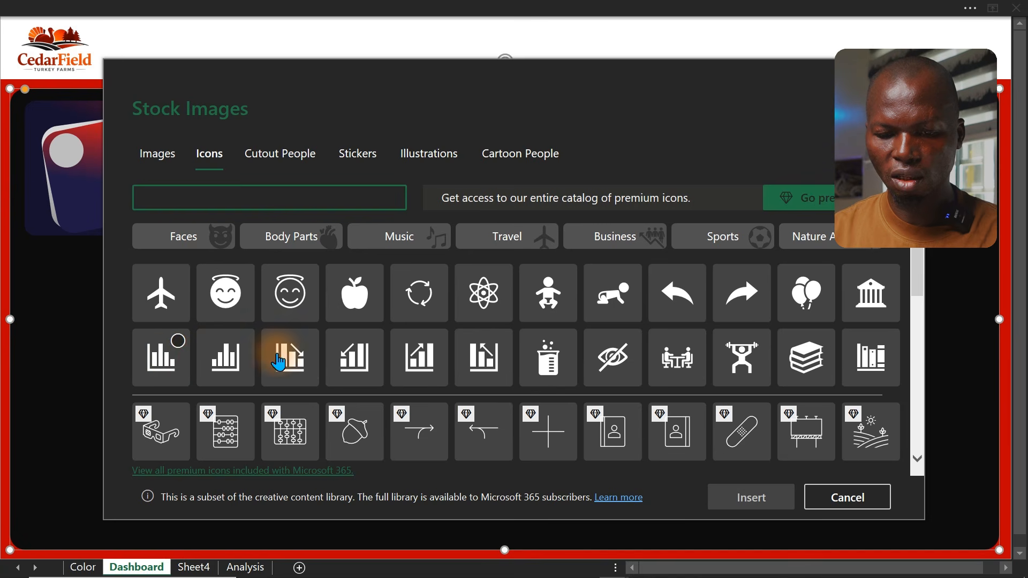
left_click(408, 362)
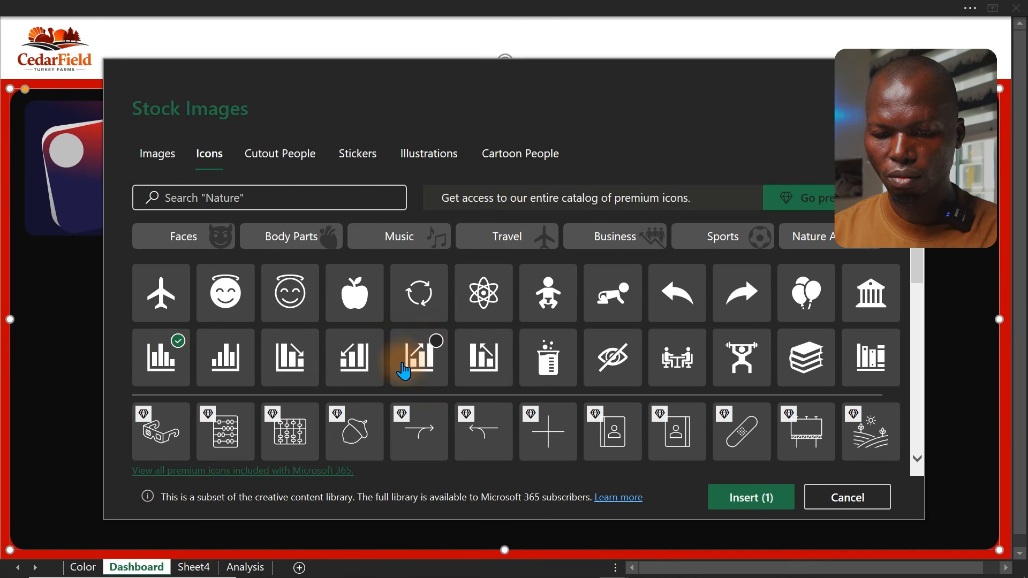
left_click(298, 366)
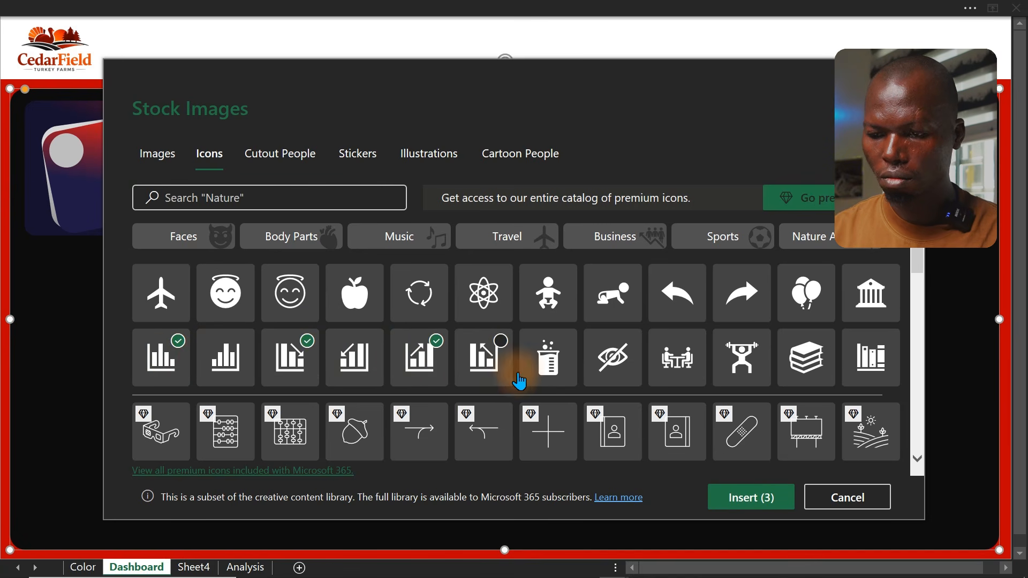
left_click(735, 501)
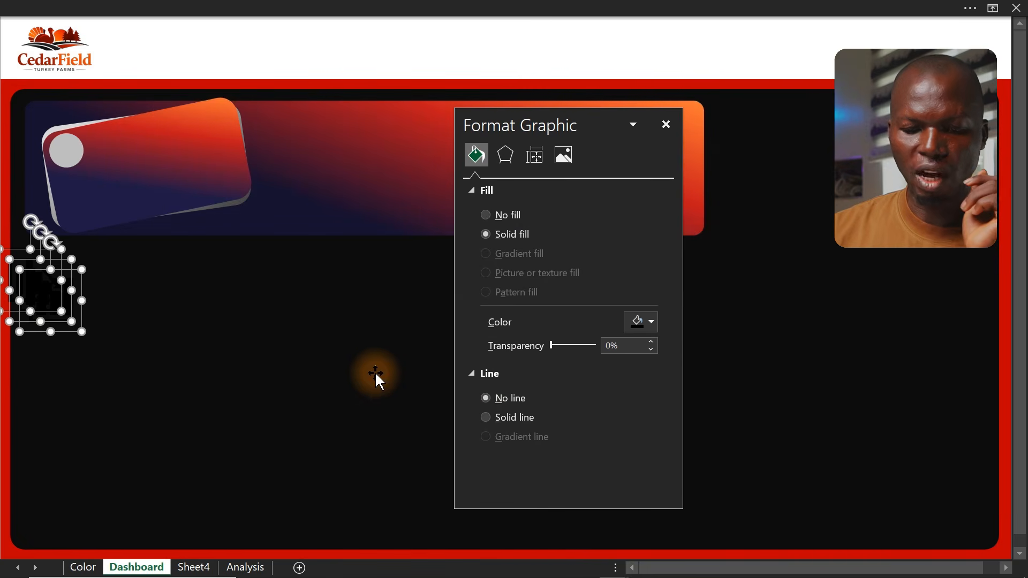
Recolour the inserted icons to a grey theme shade
left_click(651, 322)
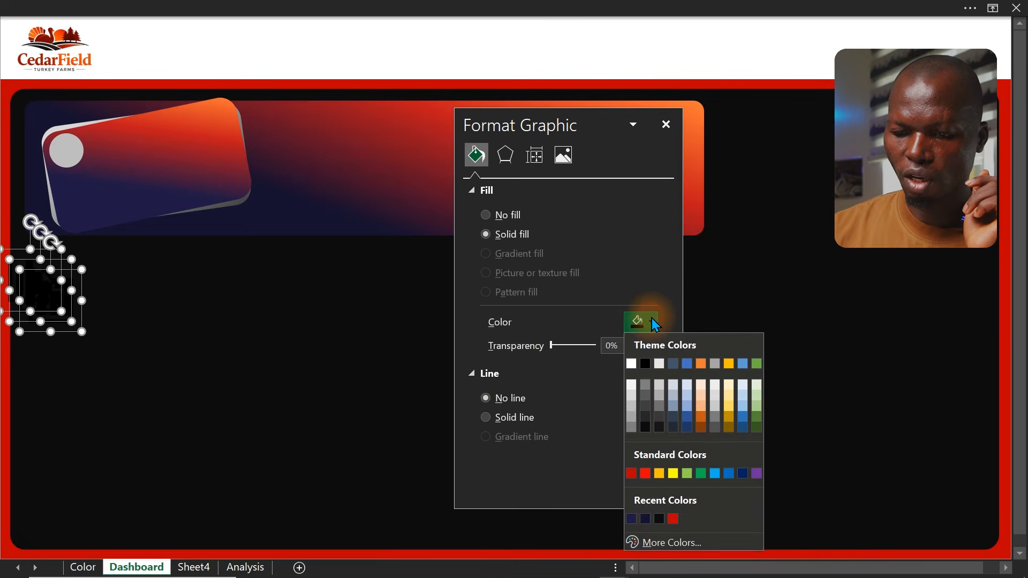
left_click(647, 408)
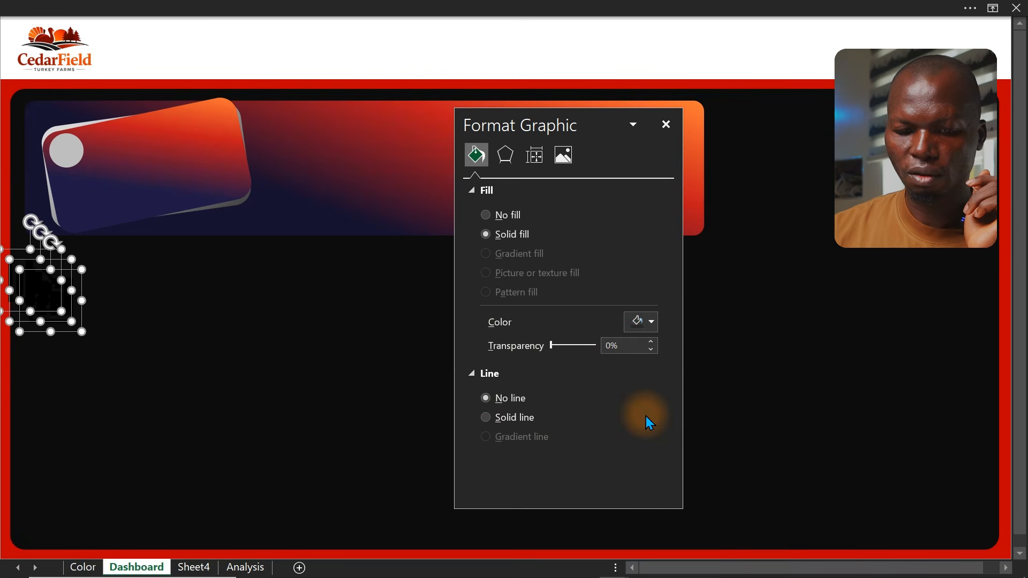
left_click(653, 321)
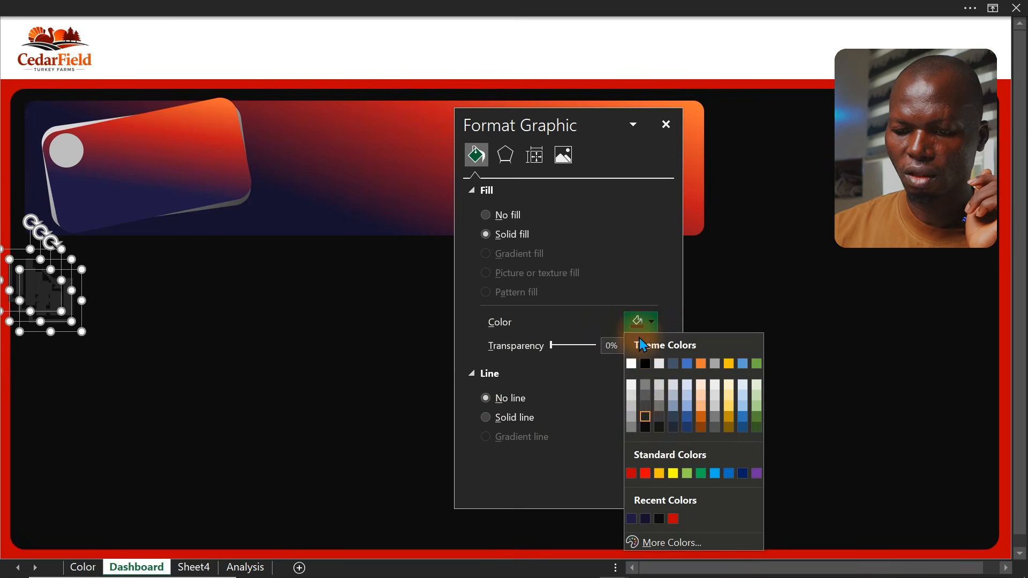
left_click(647, 394)
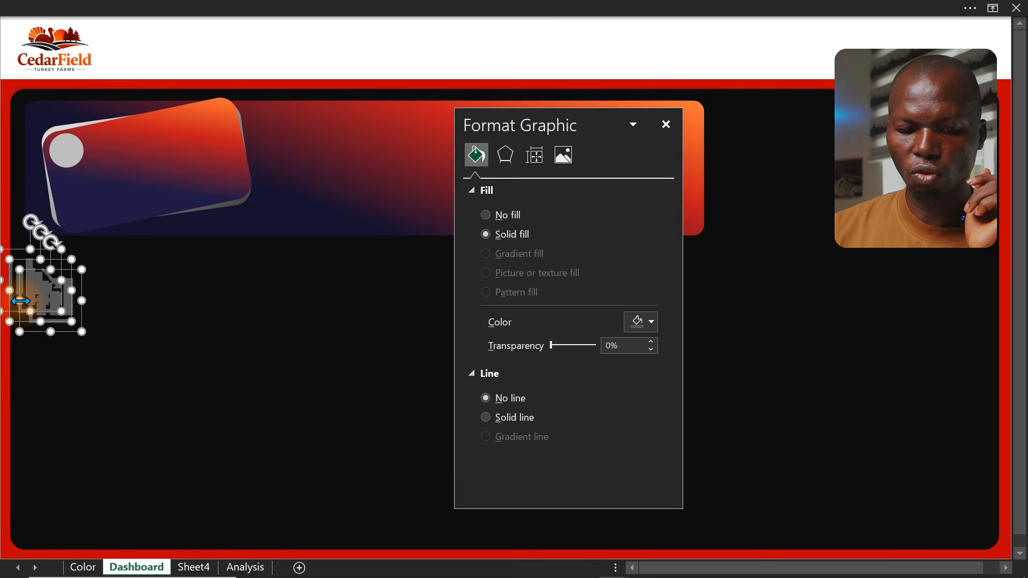
Move the icons aside, then place the bar chart icon on the circle and nudge it slightly right
left_click_drag(30, 294, 819, 297)
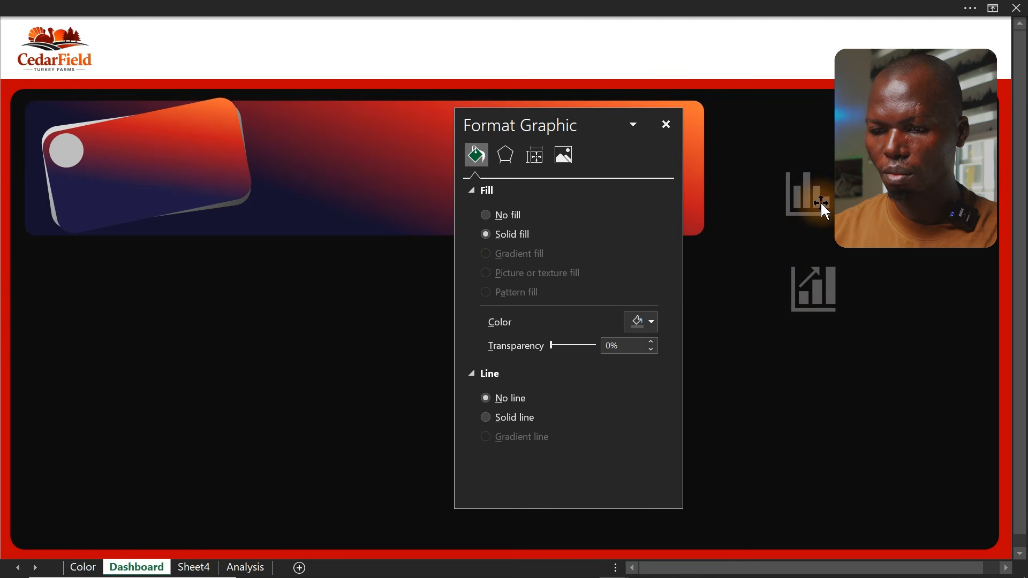
left_click(822, 207)
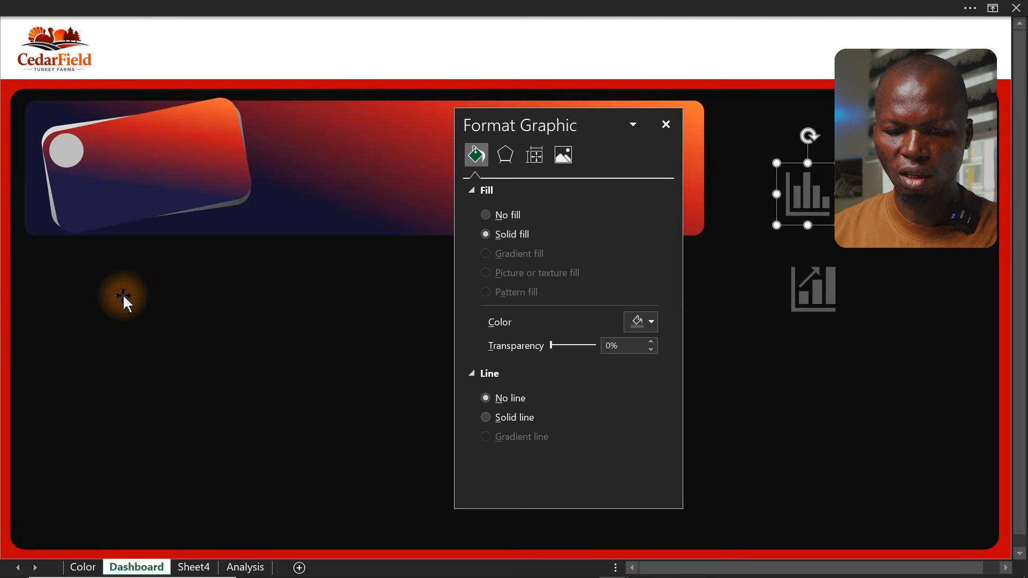
left_click_drag(823, 189, 67, 196)
key("Right")
key("Right")
key("Right")
key("Right")
key("Right")
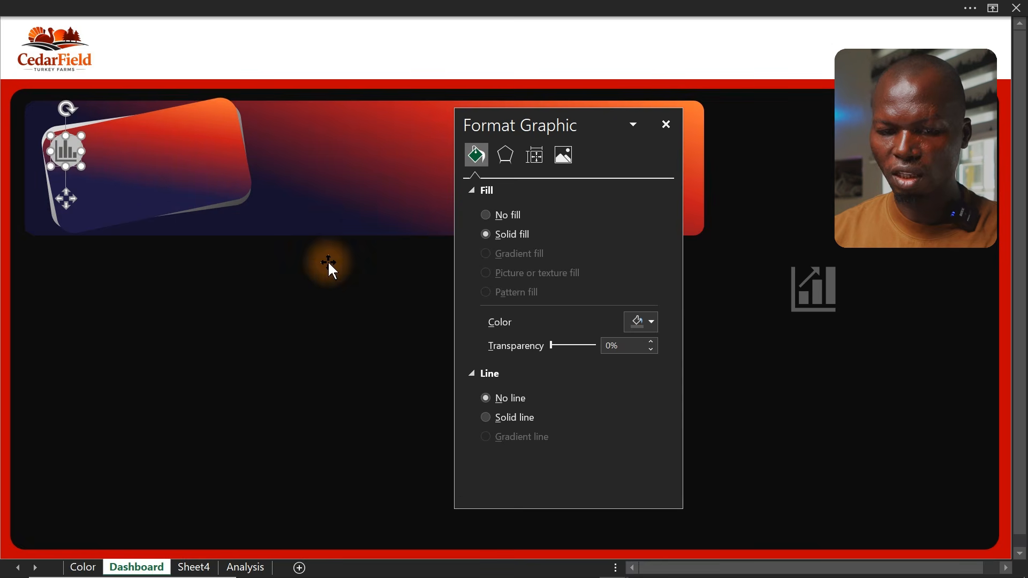
Recolour the bar chart icon in a darker grey theme shade
left_click(636, 324)
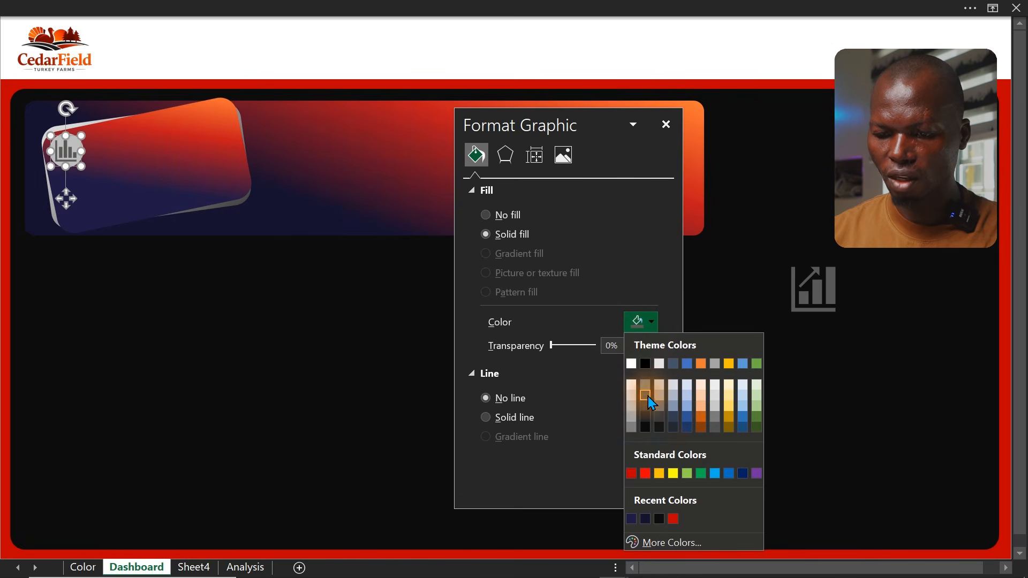
left_click(647, 414)
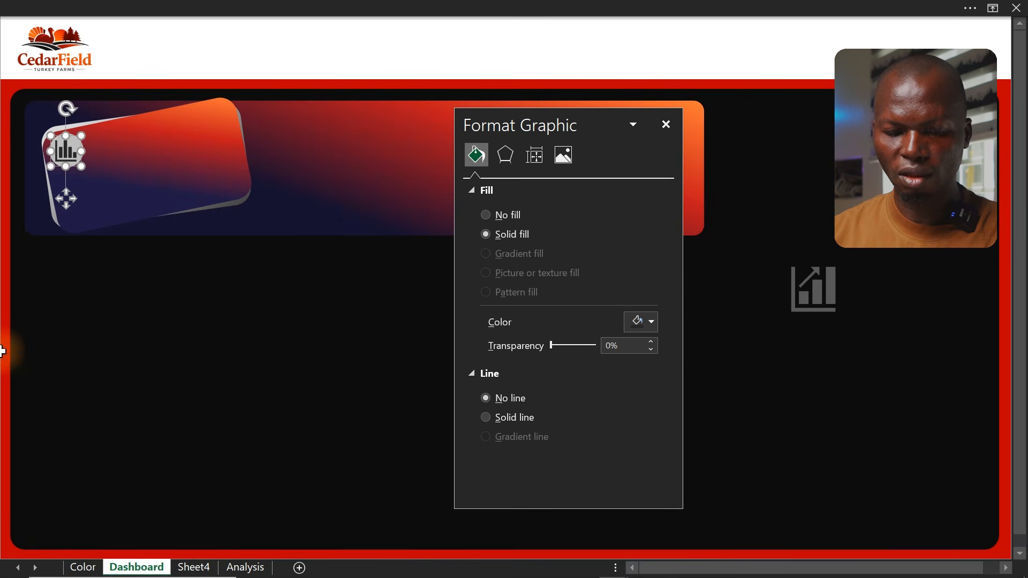
left_click(5, 333)
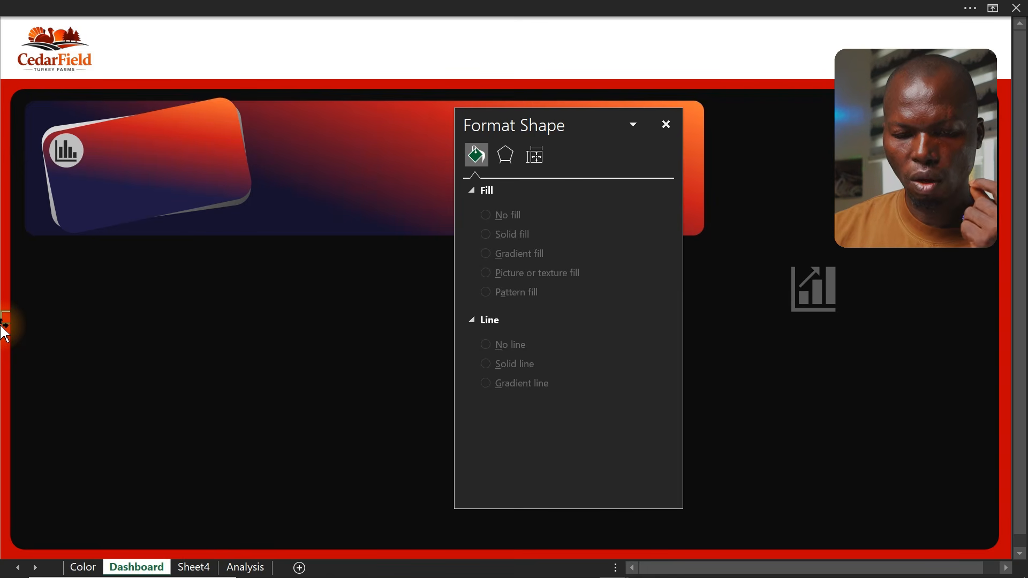
Draw a text box below the card and enter the text "Total Revenue"
left_click(175, 6)
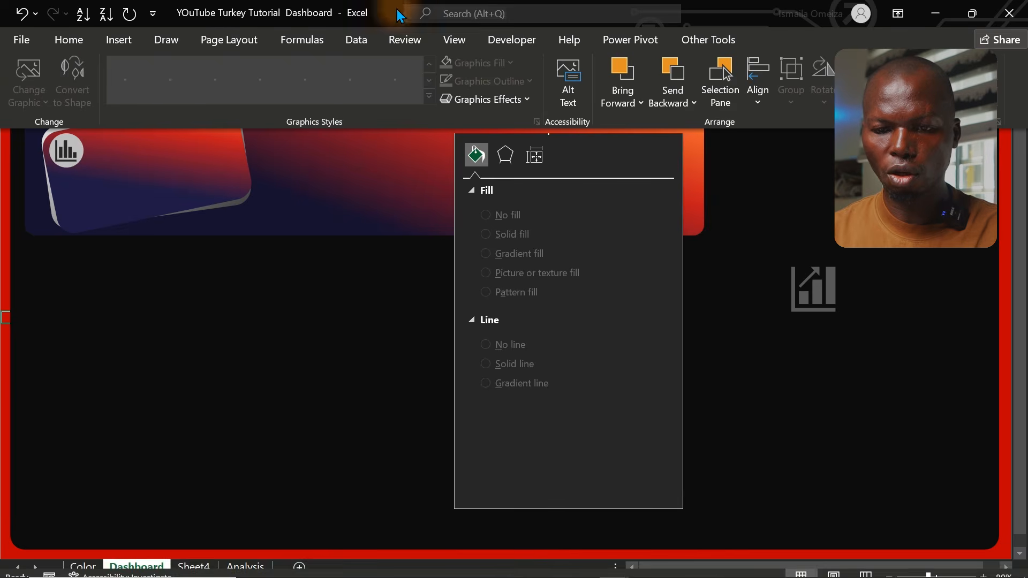
left_click(118, 40)
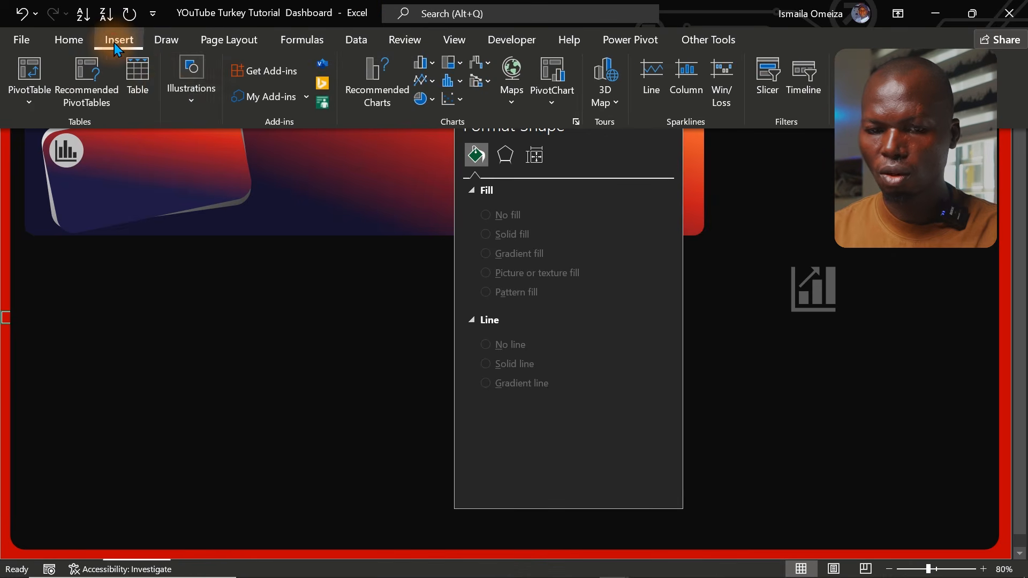
left_click(184, 101)
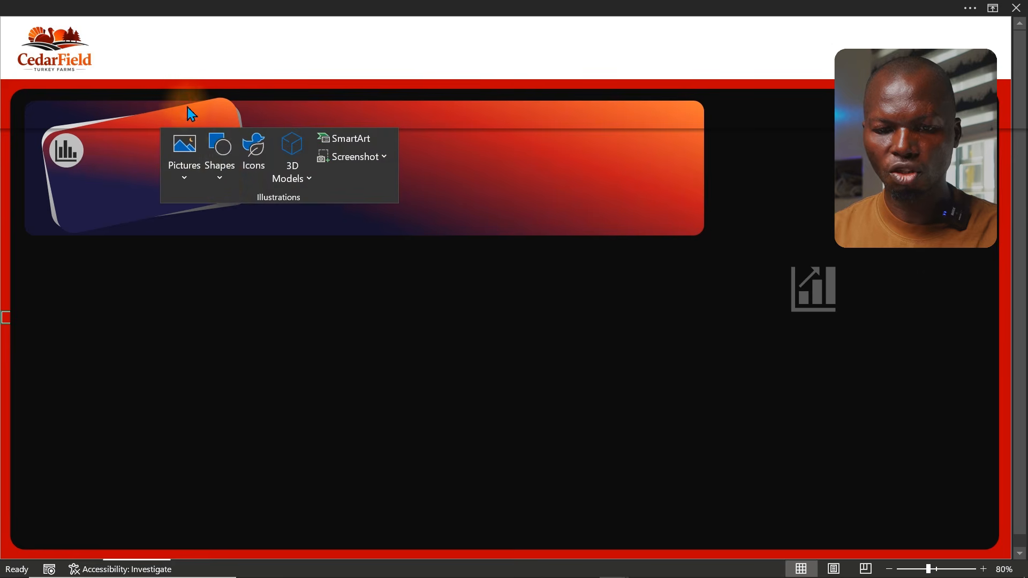
left_click(220, 182)
left_click(210, 225)
left_click_drag(138, 283, 314, 345)
type("Total Revenue")
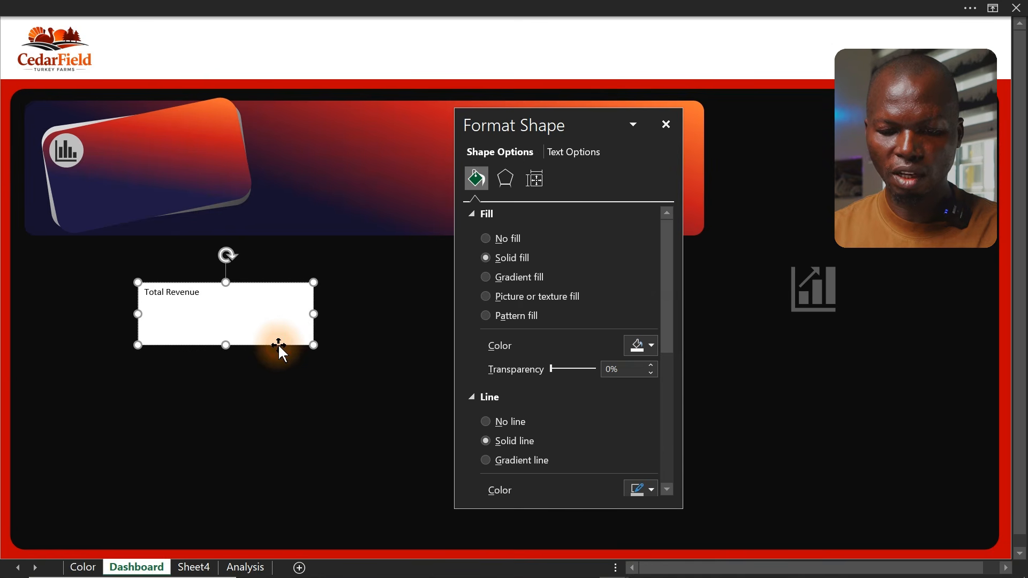
Enlarge the Total Revenue text box's font to 18 pt and start choosing its font colour
left_click(278, 344)
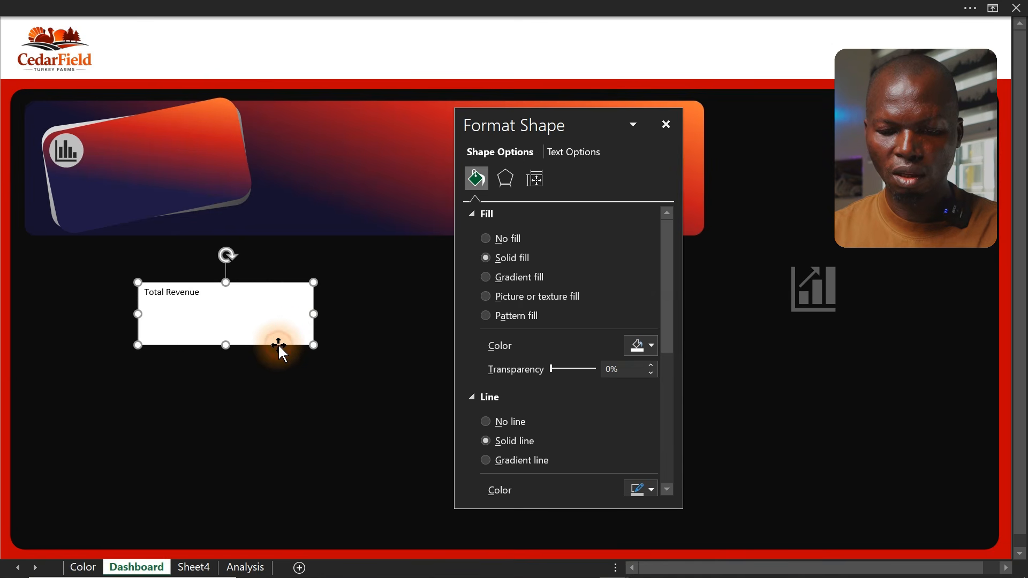
left_click(297, 8)
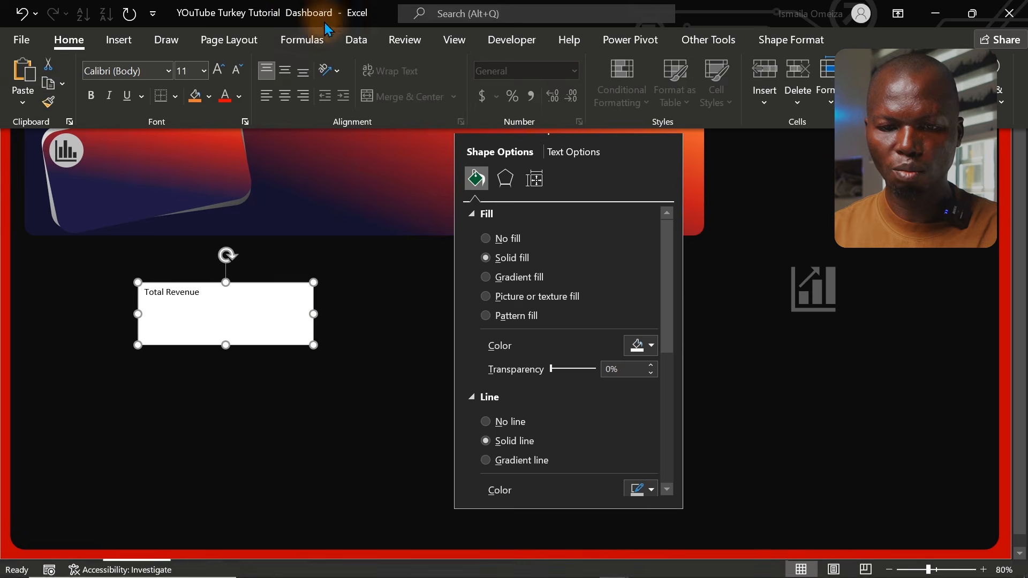
left_click(217, 71)
left_click(218, 71)
left_click(217, 71)
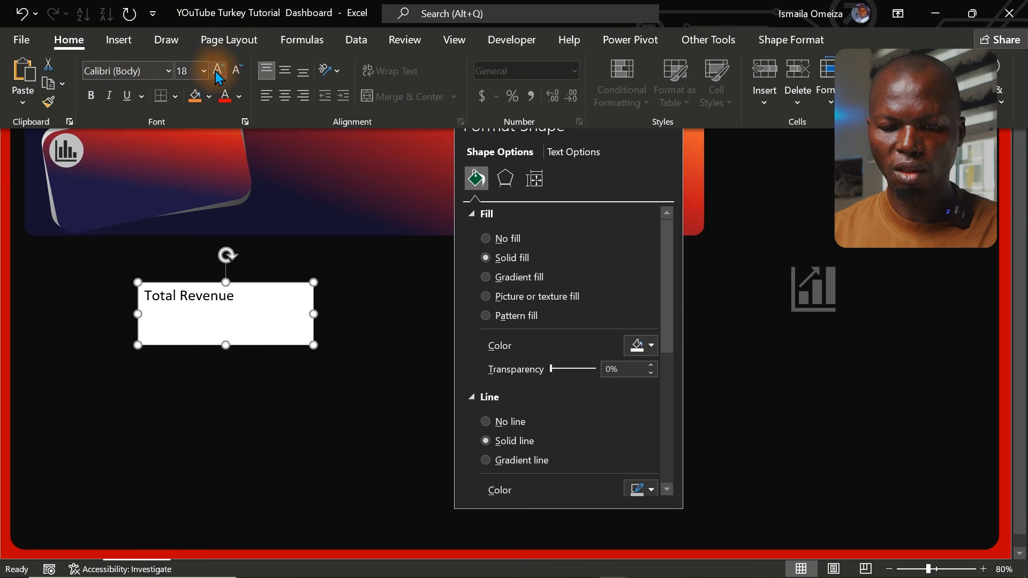
left_click(239, 96)
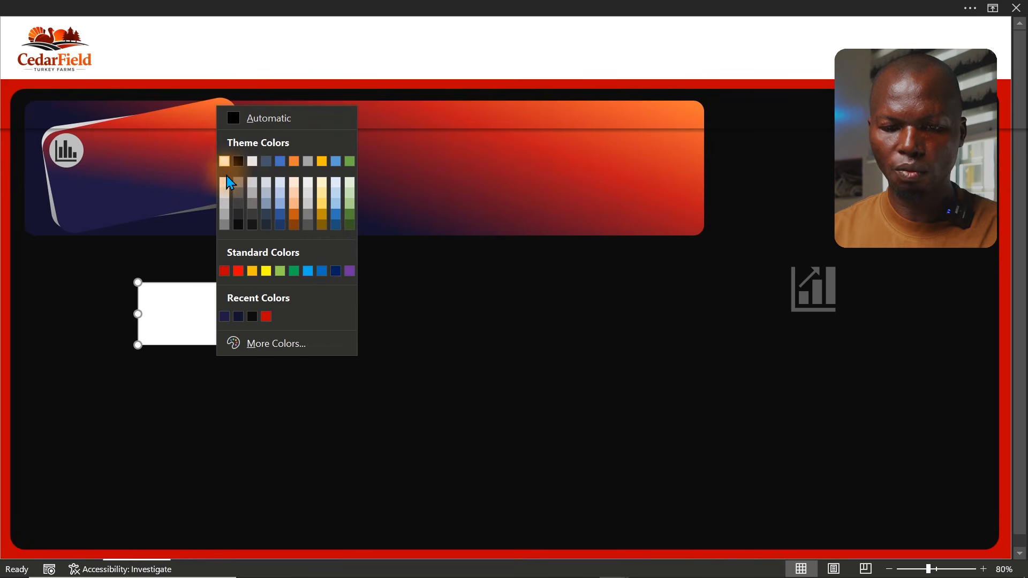
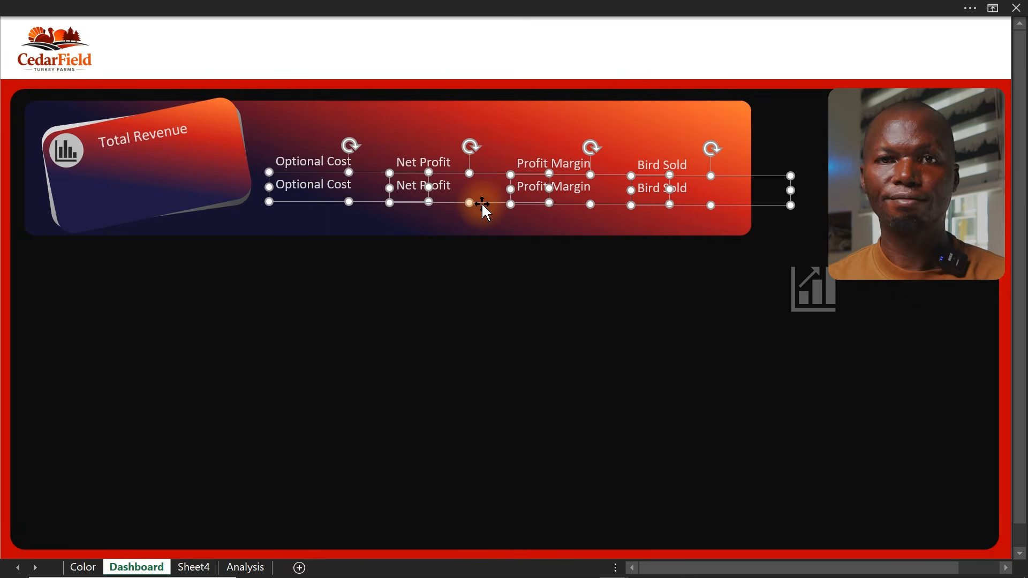
Duplicate the Total Revenue text box and place the copy just below the original on the card
left_click(3, 286)
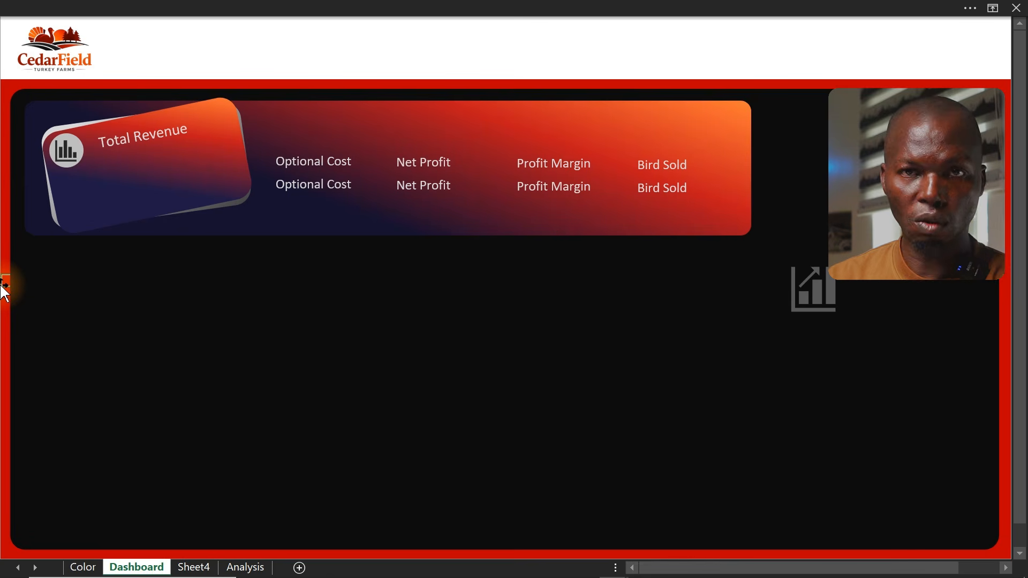
left_click(172, 135)
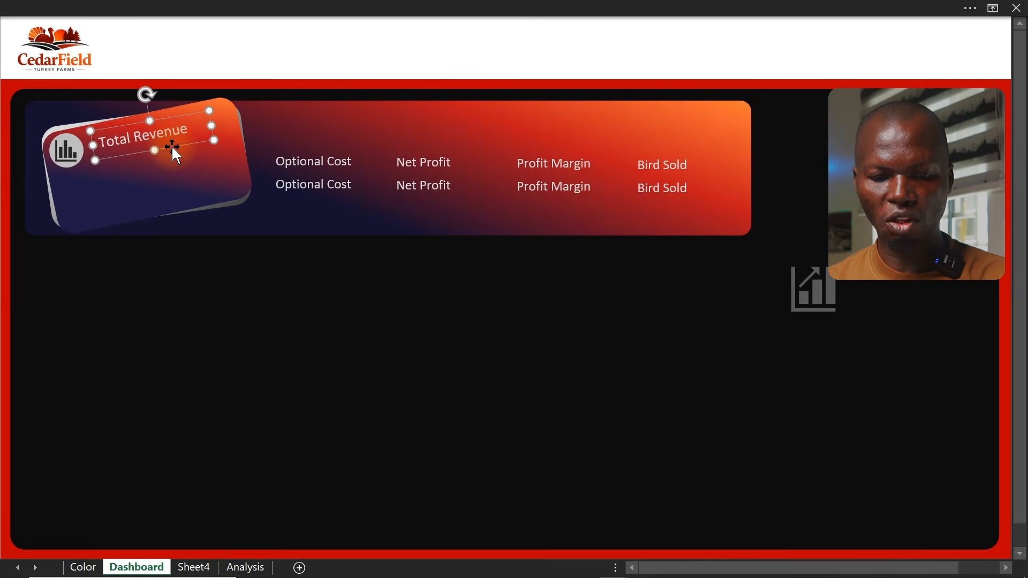
left_click_drag(173, 144, 178, 174)
Show the formula bar and link the copied text box to cell E10 on the Analysis sheet
left_click(213, 7)
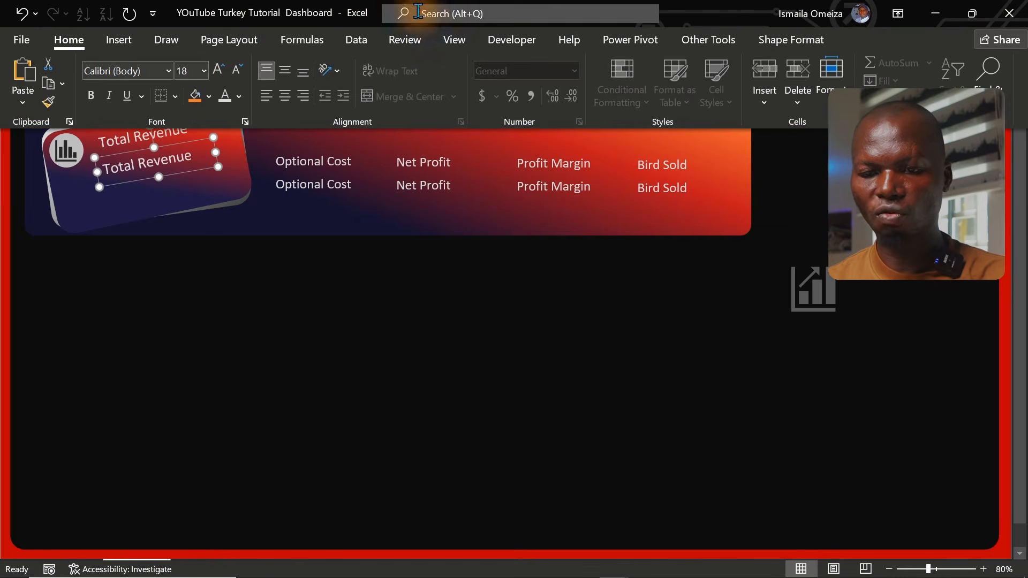
left_click(454, 39)
left_click(276, 71)
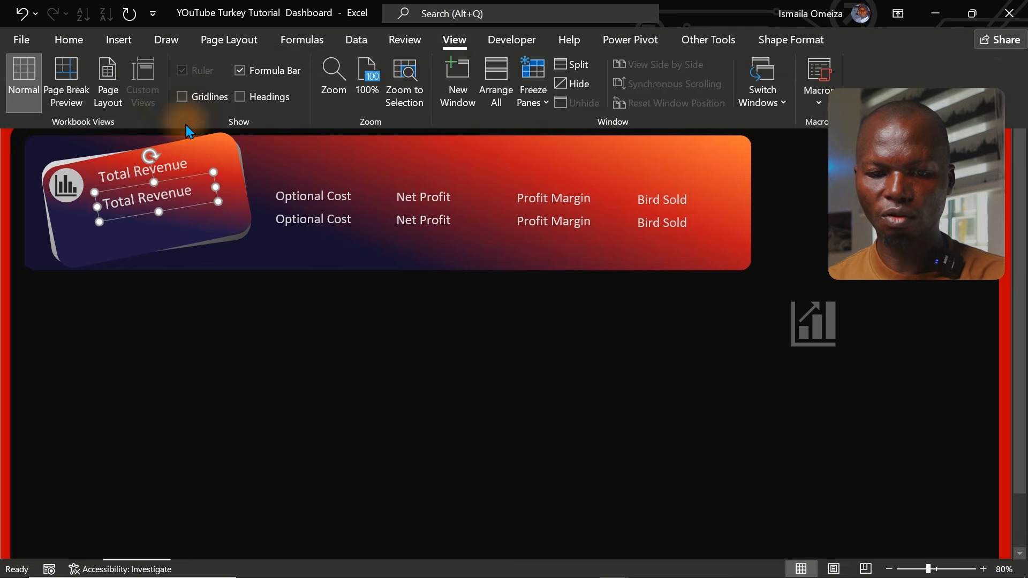
left_click(242, 33)
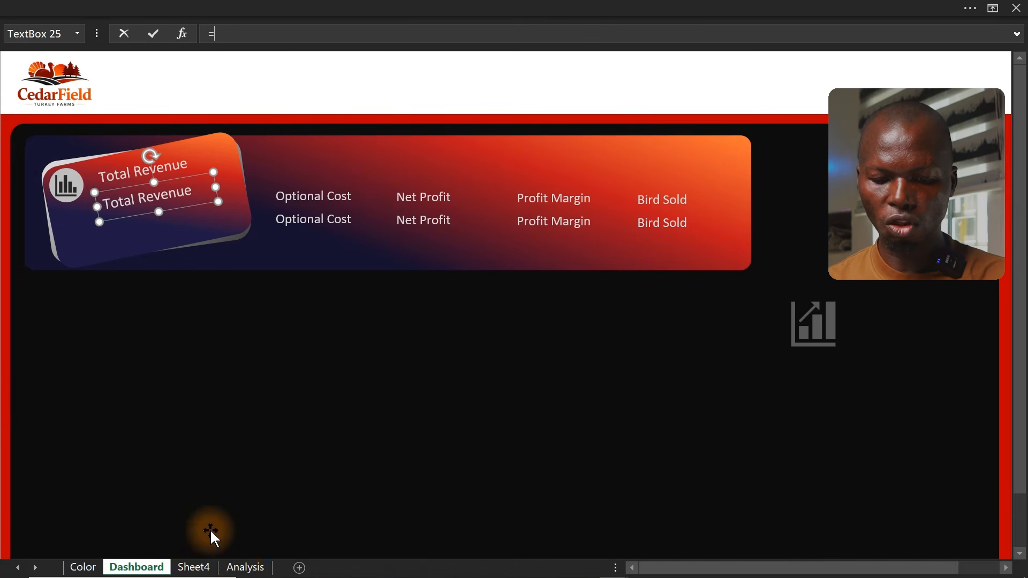
left_click(247, 566)
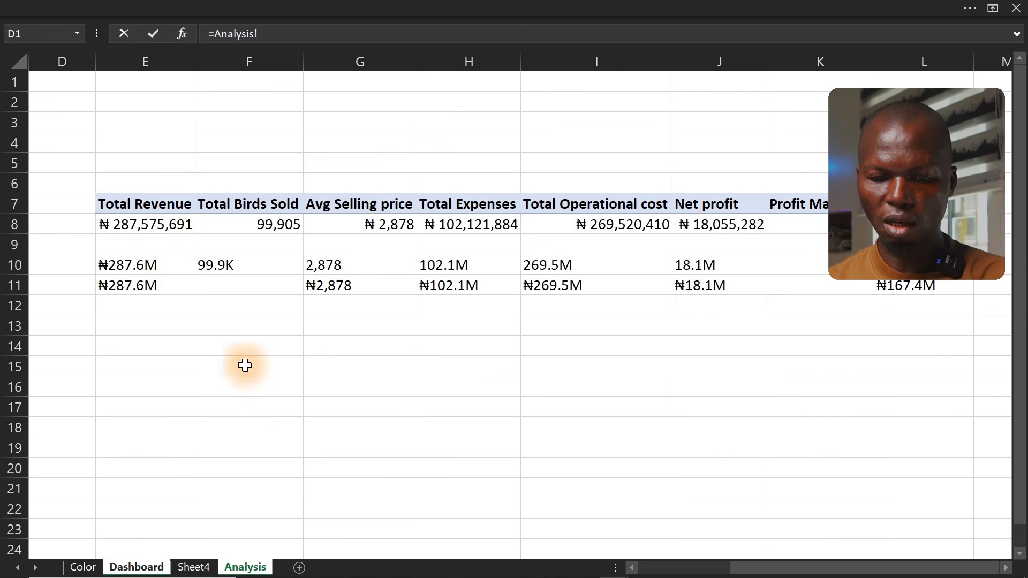
left_click(129, 267)
key("Return")
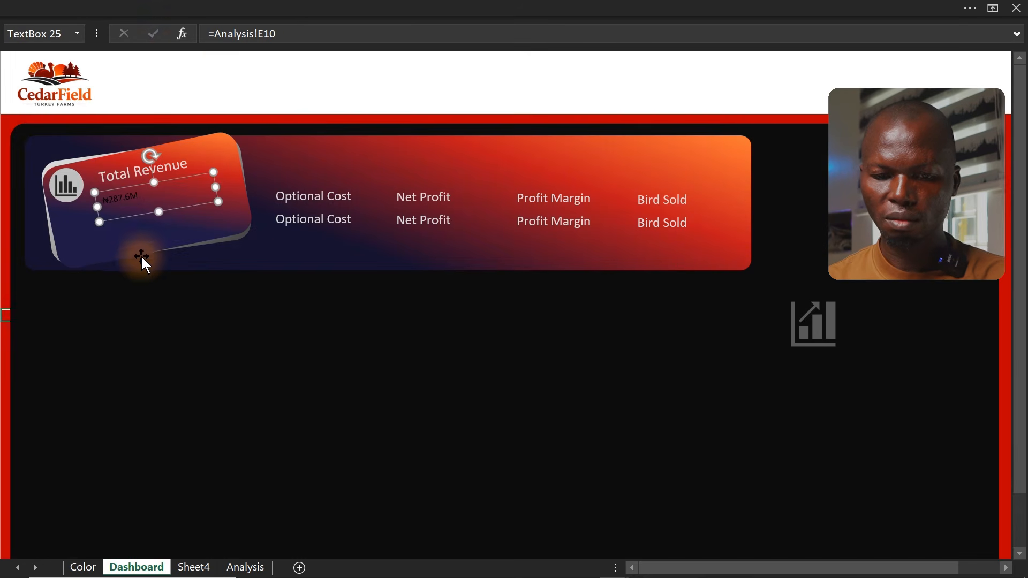
Enlarge the linked revenue value's font to 32 pt and colour it white
left_click(225, 7)
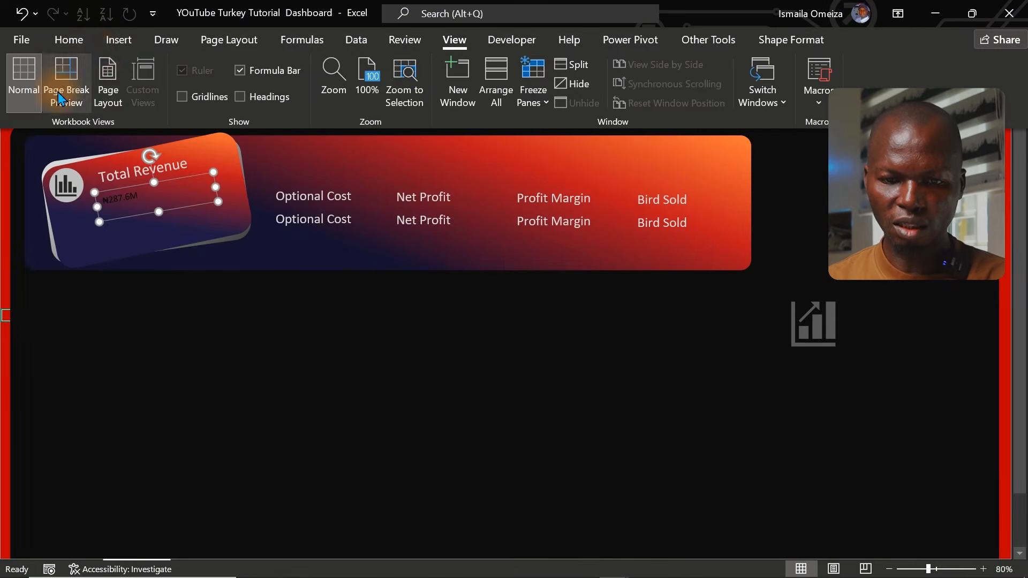
left_click(79, 39)
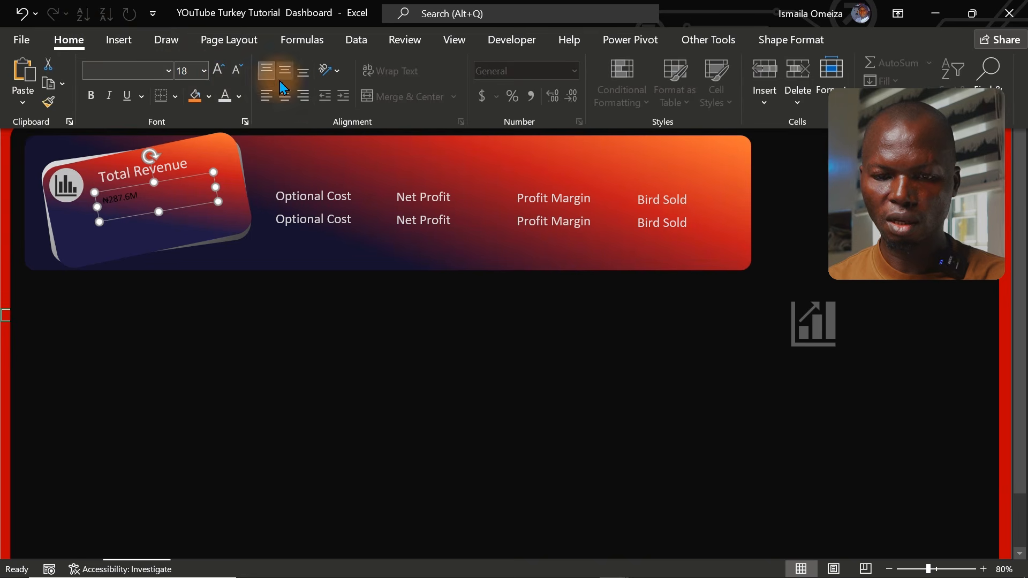
left_click(220, 70)
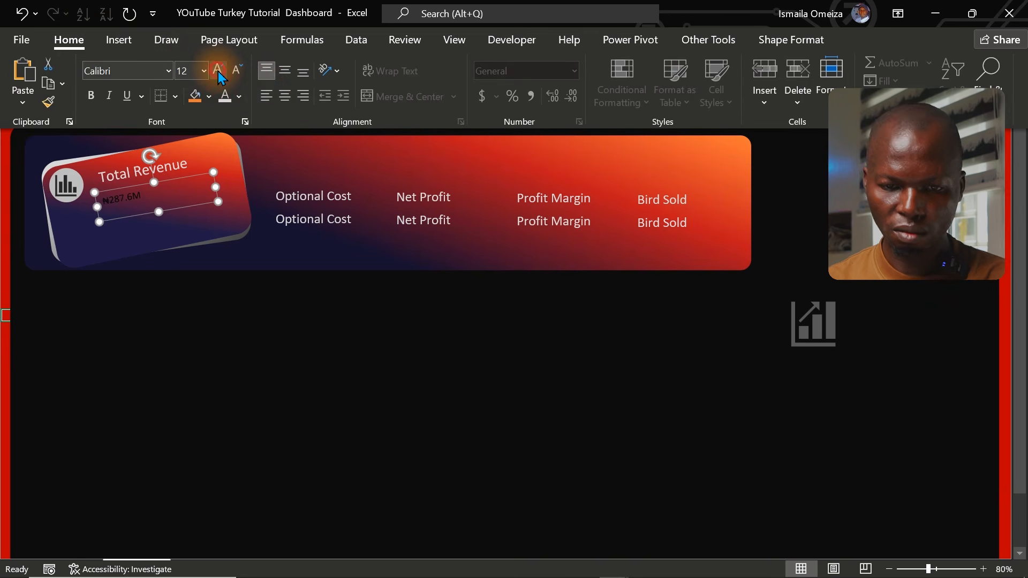
left_click(218, 71)
left_click(218, 71)
left_click(218, 71)
left_click(218, 71)
left_click(219, 71)
left_click(218, 71)
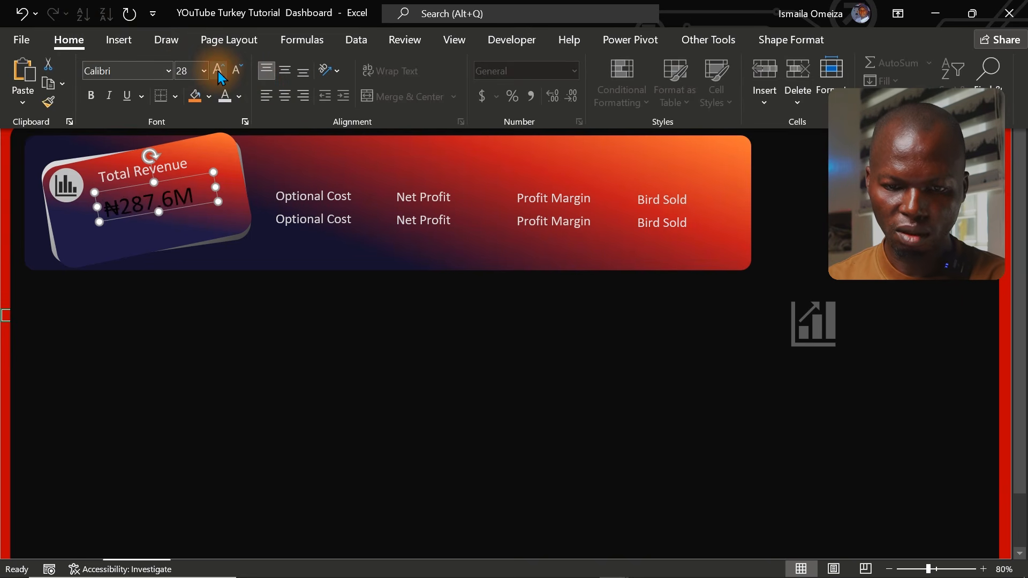
left_click(218, 70)
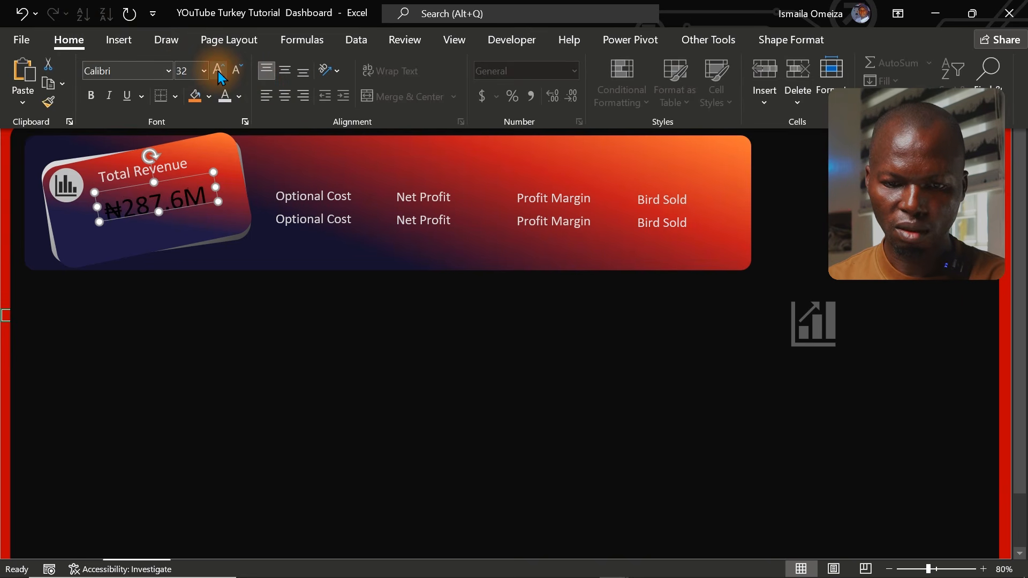
left_click(238, 96)
left_click(225, 161)
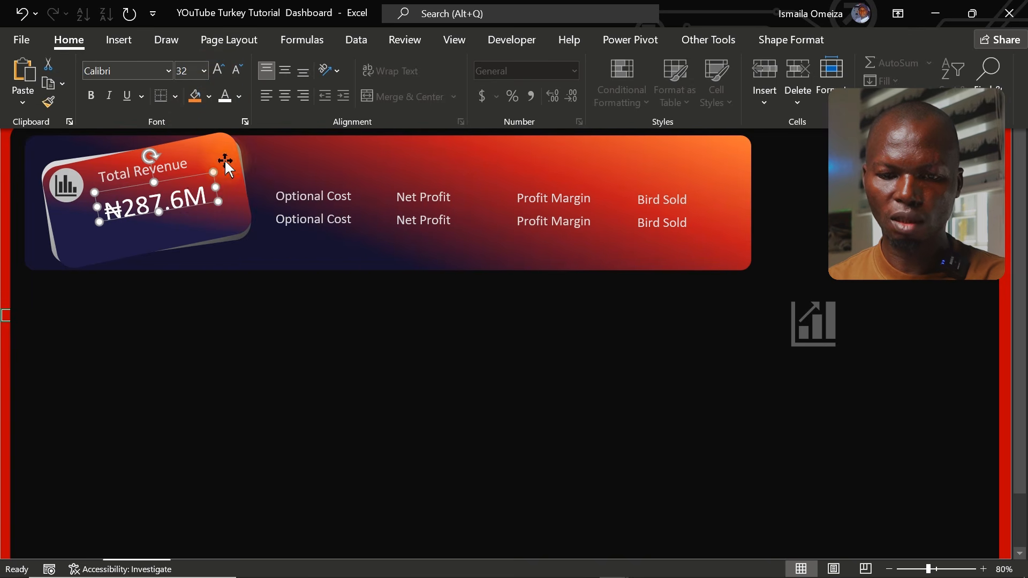
Nudge the revenue value text box slightly upward under the Total Revenue label
key("ctrl+shift+F1")
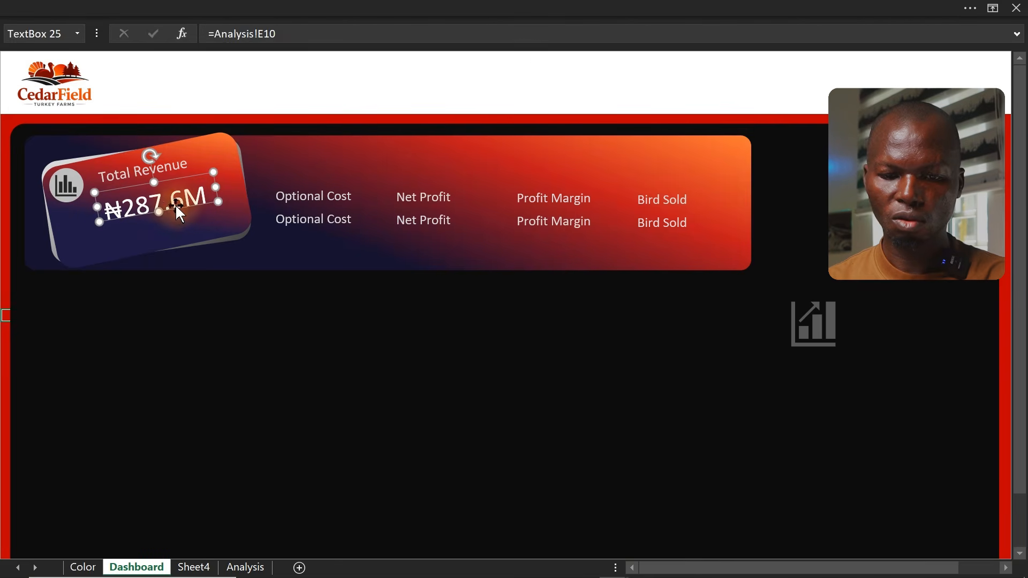
left_click(3, 208)
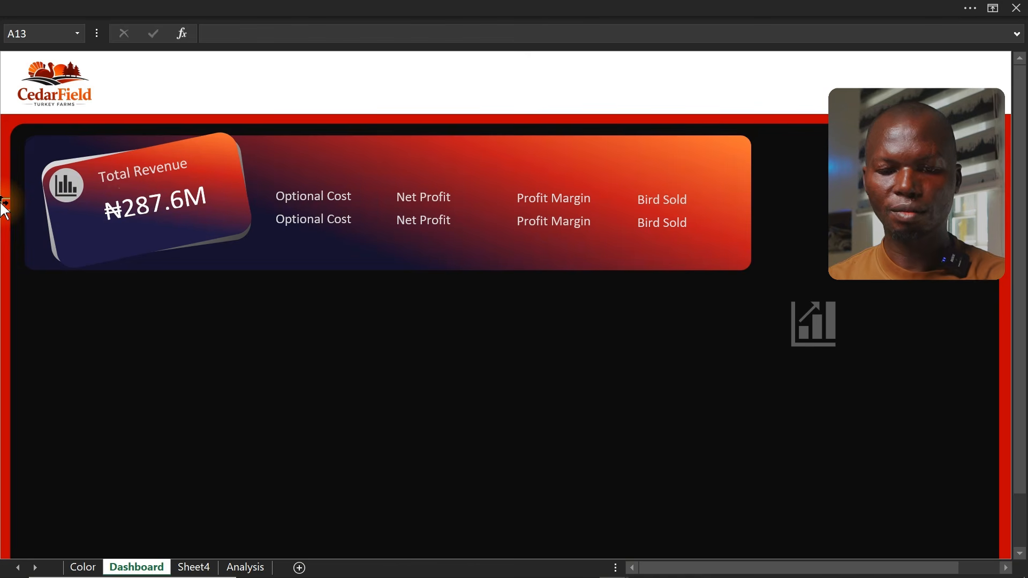
left_click(104, 217)
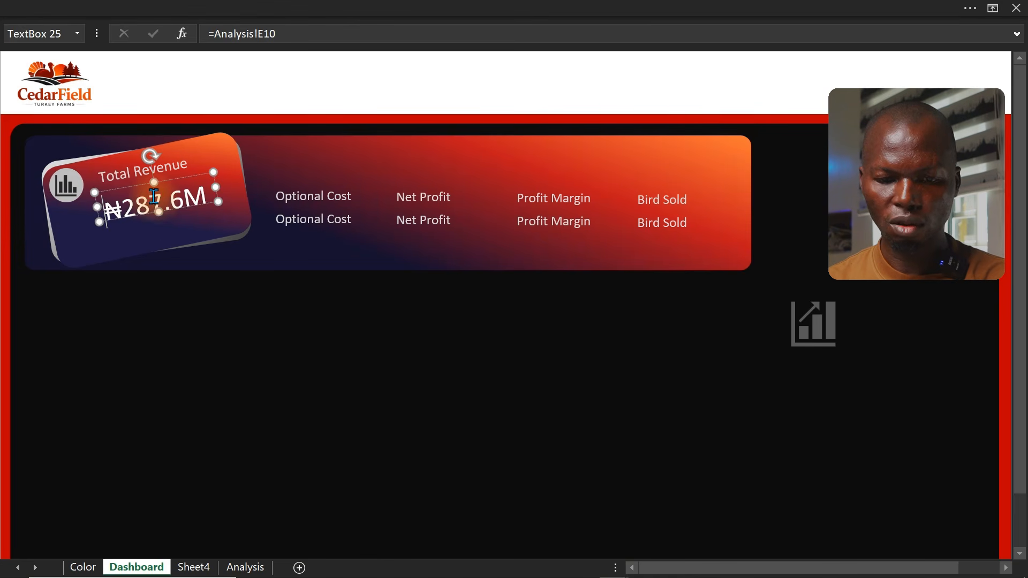
left_click(184, 214)
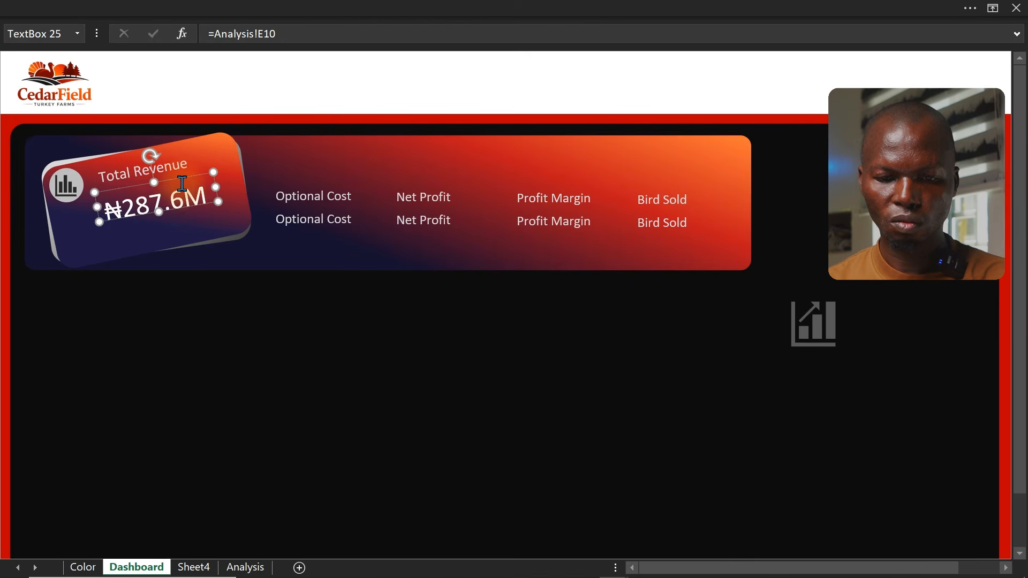
left_click_drag(175, 177, 176, 170)
Duplicate the Total Revenue label, move the copy below the value, and retitle it "Avg selling Price"
left_click(194, 152)
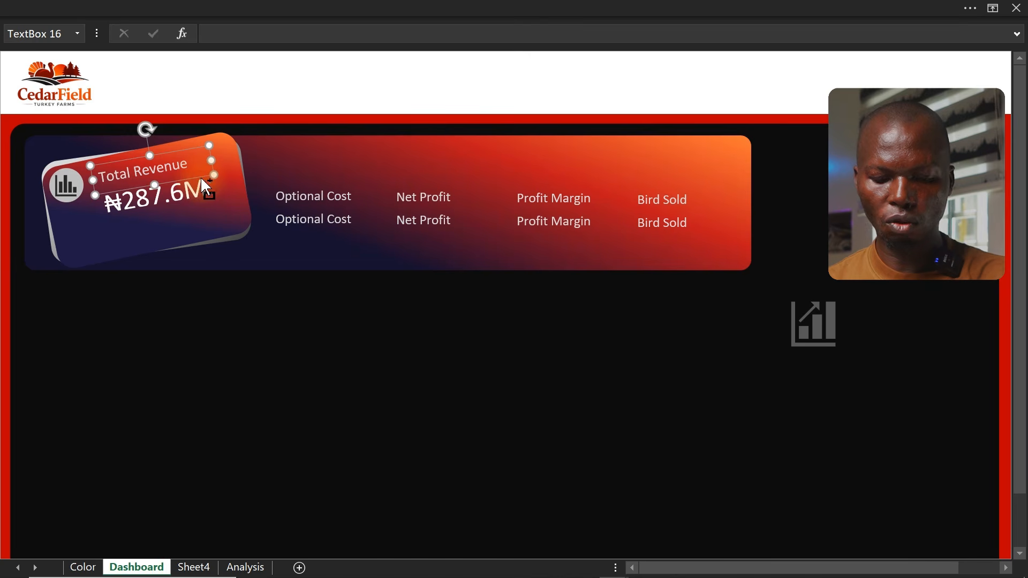
key("ctrl+d")
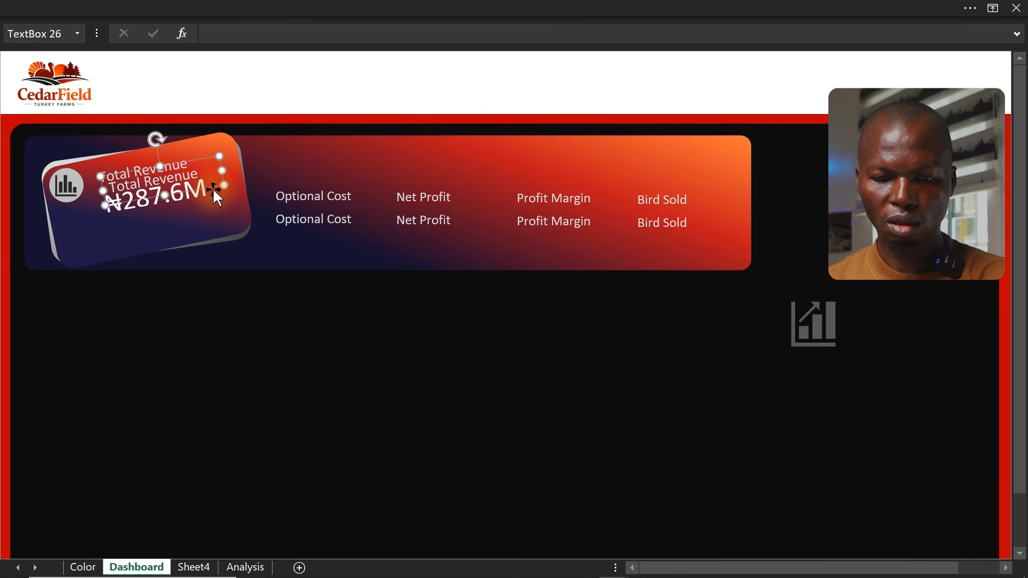
left_click_drag(213, 188, 178, 234)
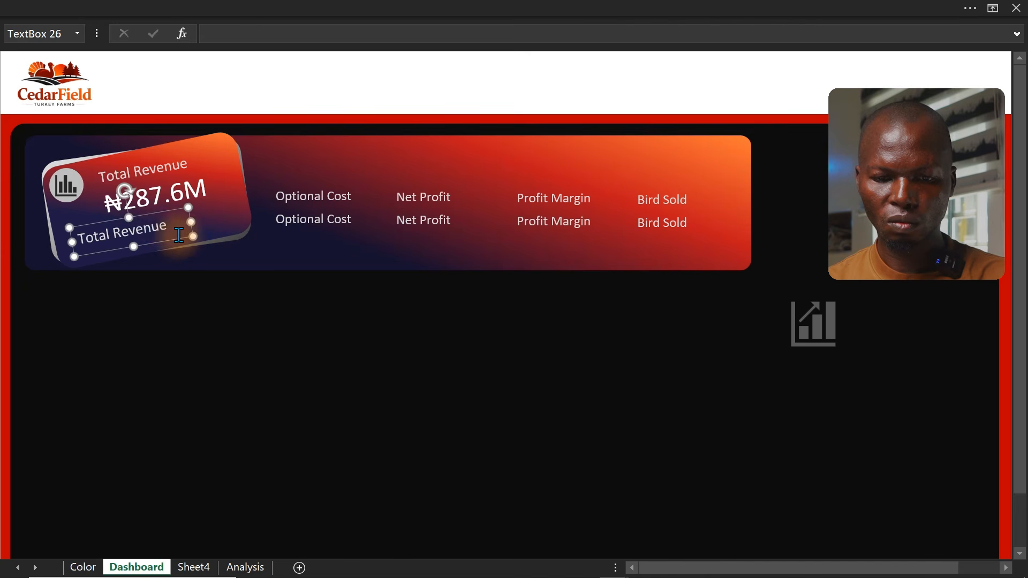
triple_click(161, 223)
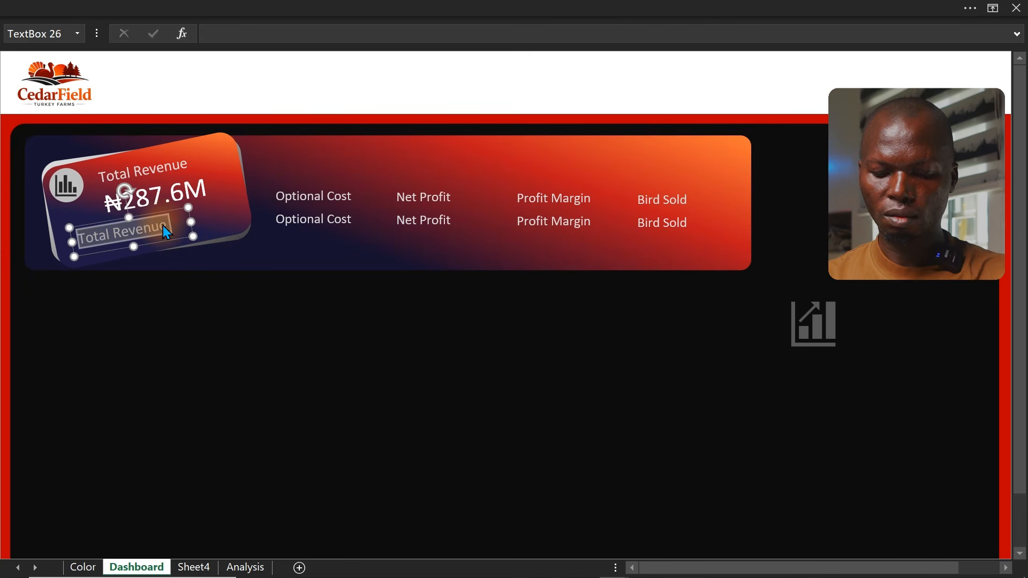
type("Avg selling Price")
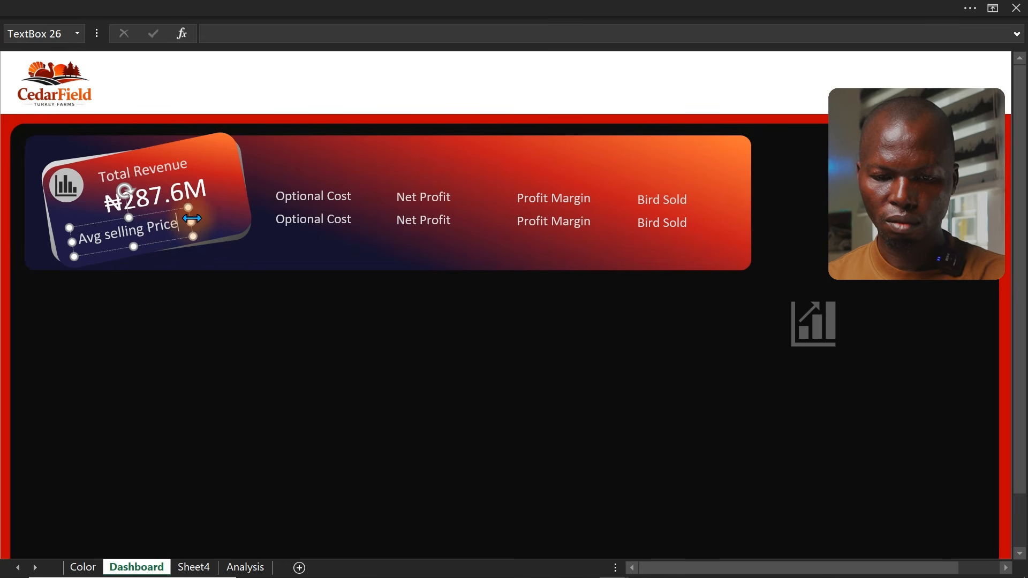
Italicize the Avg selling Price label and shrink its font to 14 pt
left_click(200, 7)
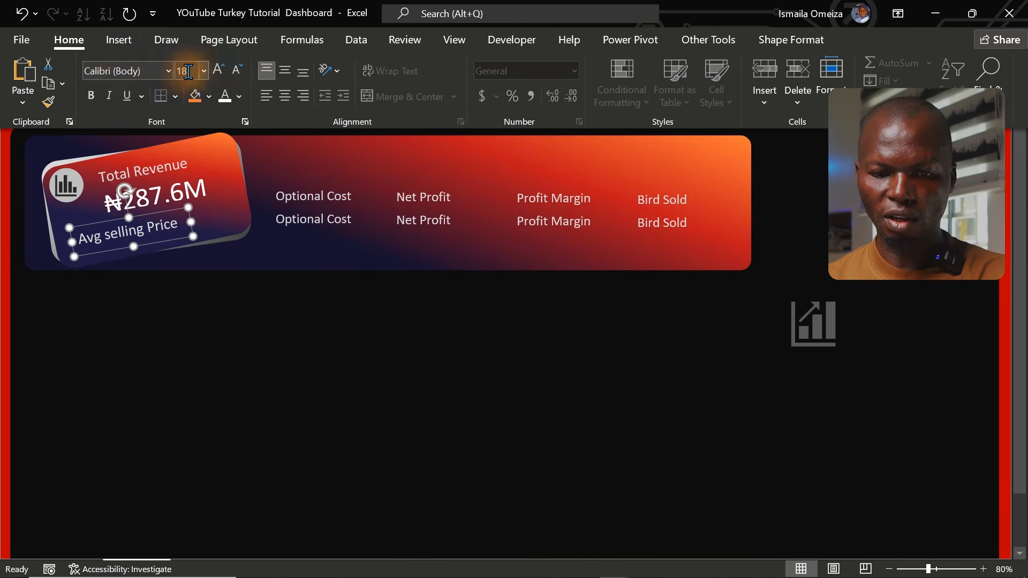
left_click(106, 95)
left_click(236, 78)
left_click(237, 78)
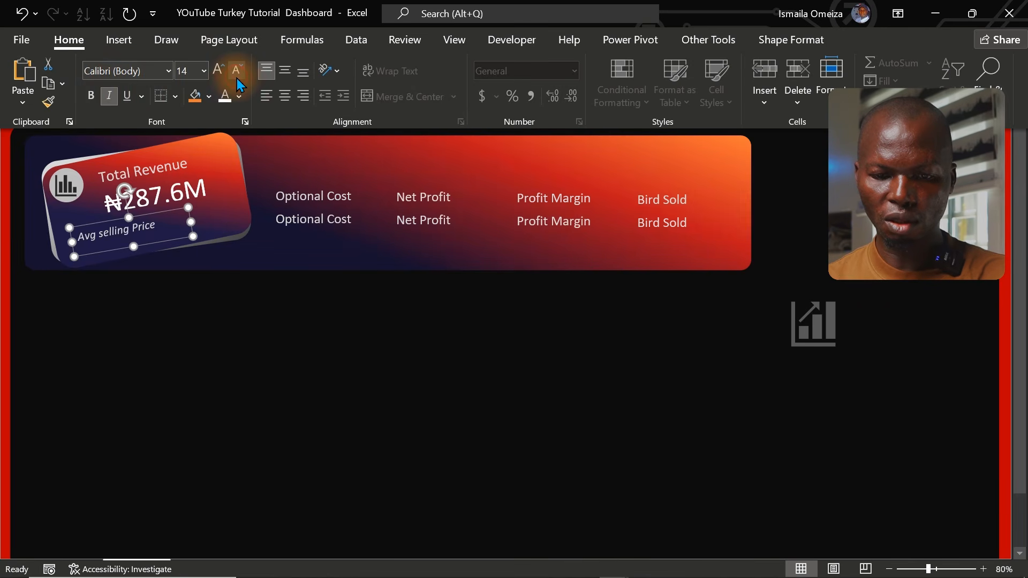
Duplicate the Avg selling Price label, place the copy beside it on the card, and narrow it
left_click_drag(175, 237, 157, 264)
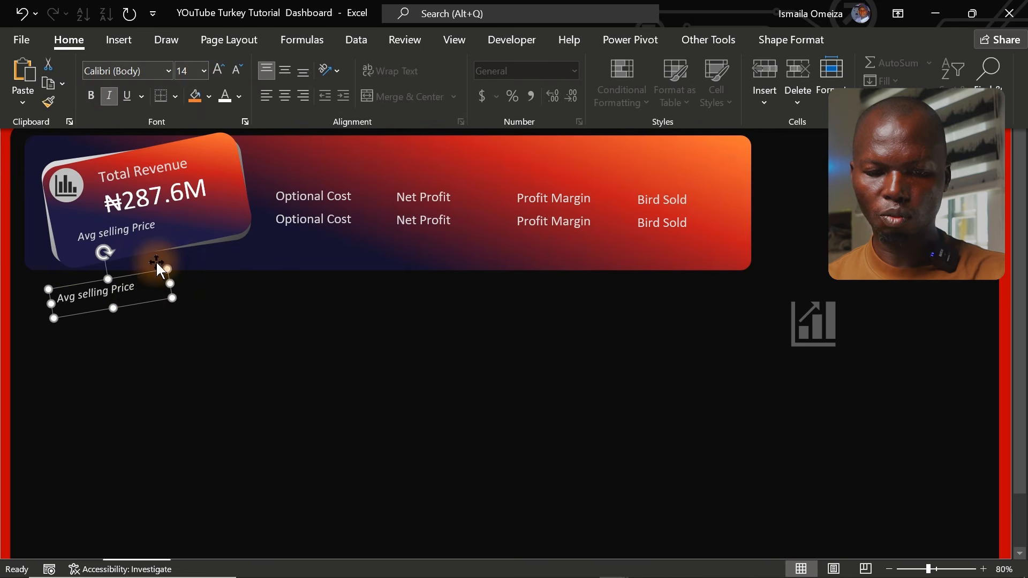
key("ctrl+shift+F1")
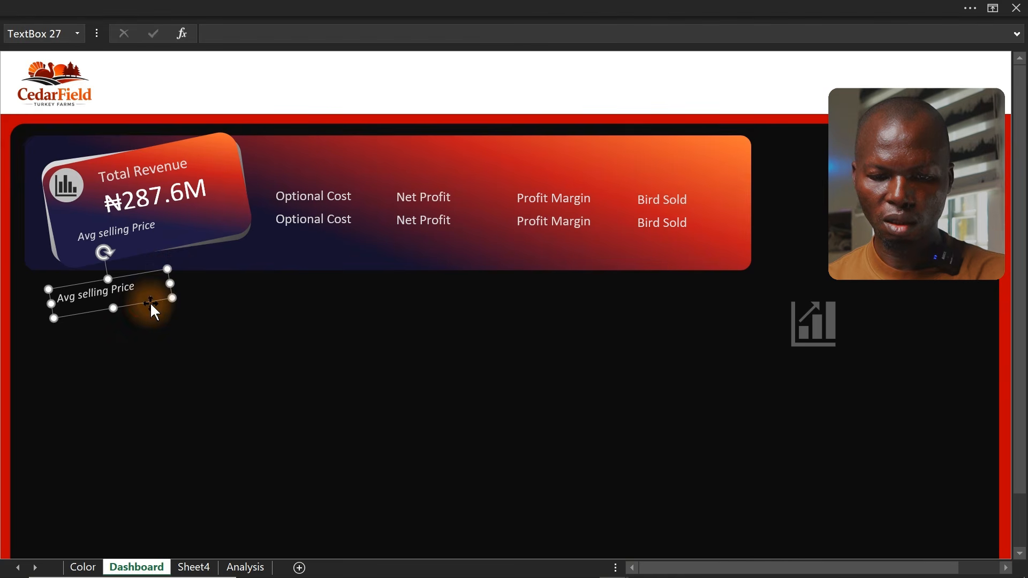
left_click_drag(150, 302, 243, 224)
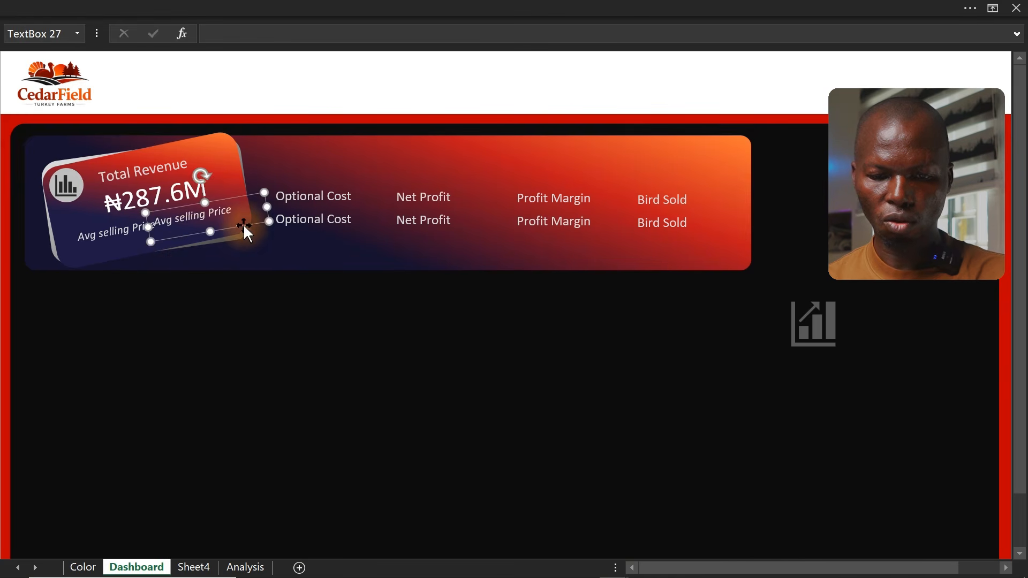
left_click_drag(151, 226, 217, 231)
Link the copied label to cell G11 on the Analysis sheet with a formula
left_click(219, 29)
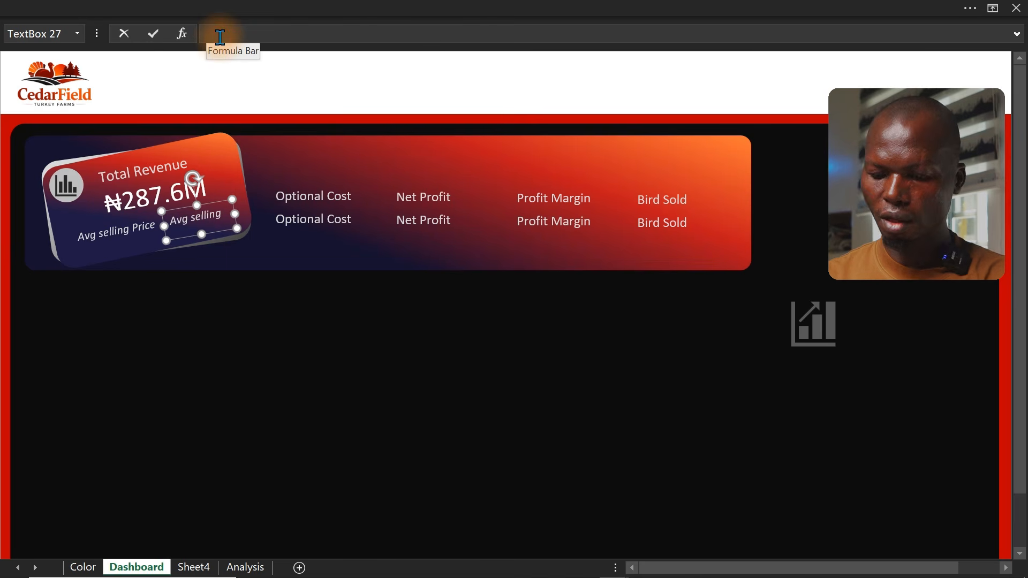
type("=")
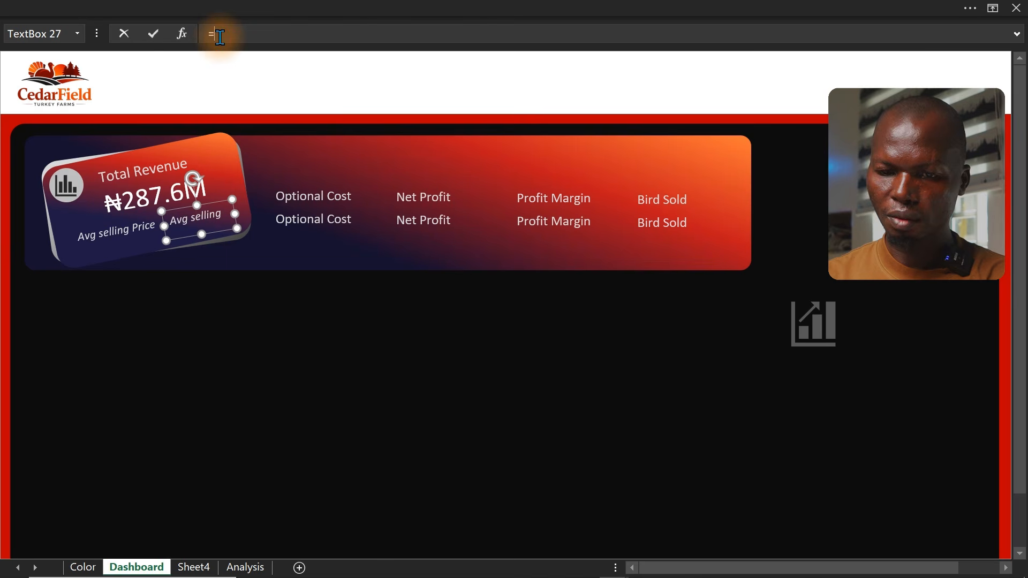
left_click(197, 563)
left_click(243, 568)
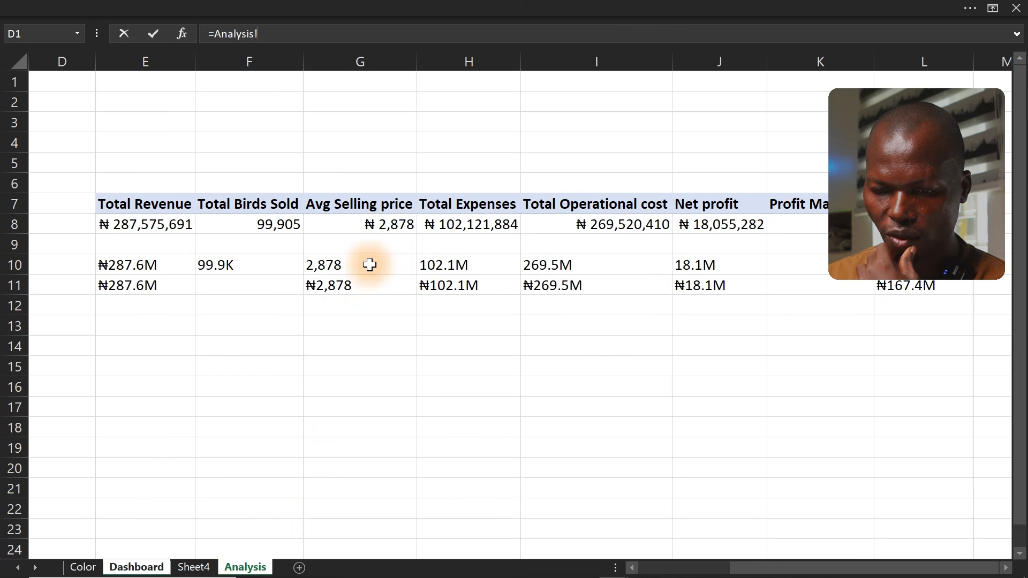
left_click(343, 265)
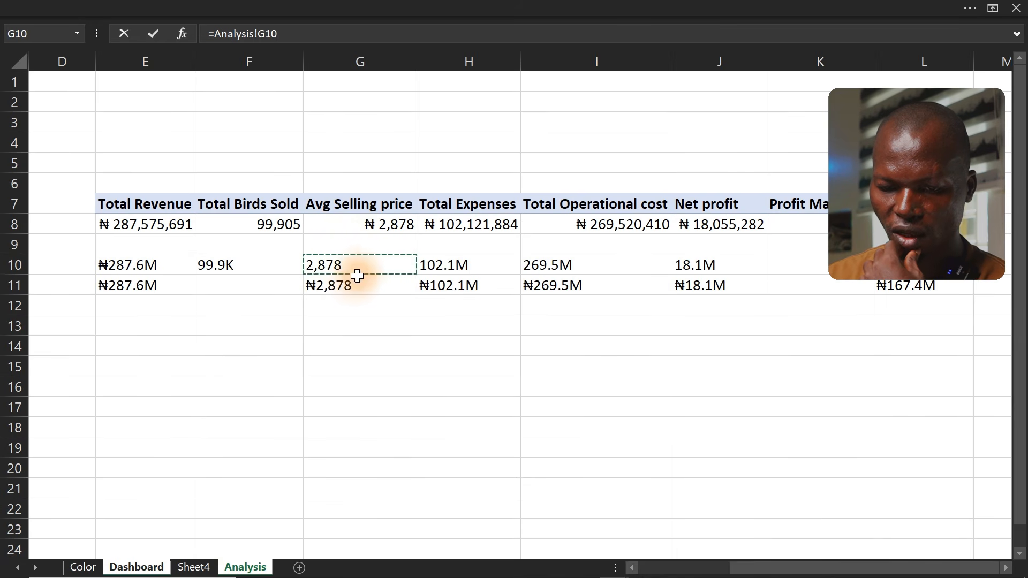
left_click(347, 299)
left_click(357, 287)
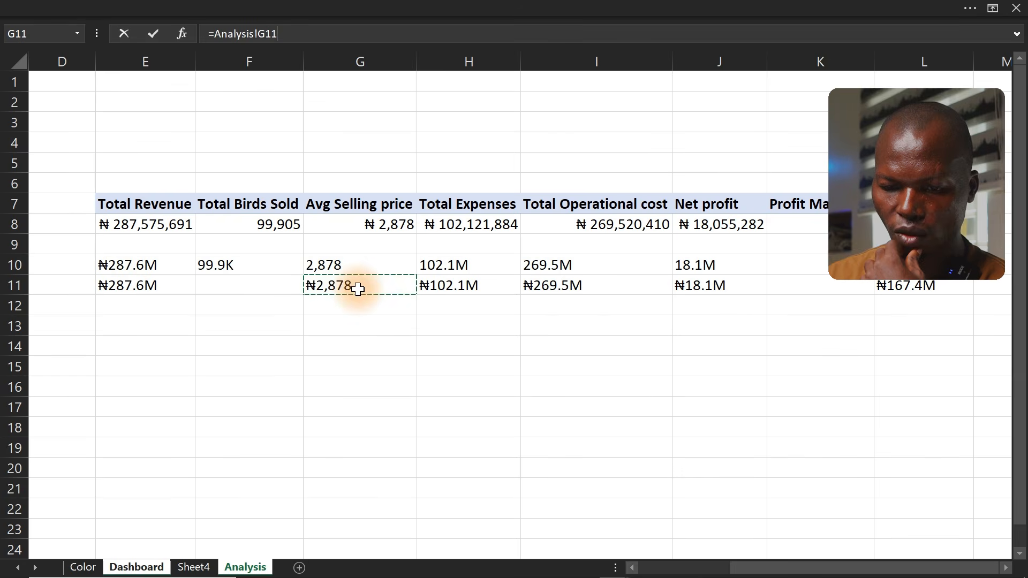
key("Return")
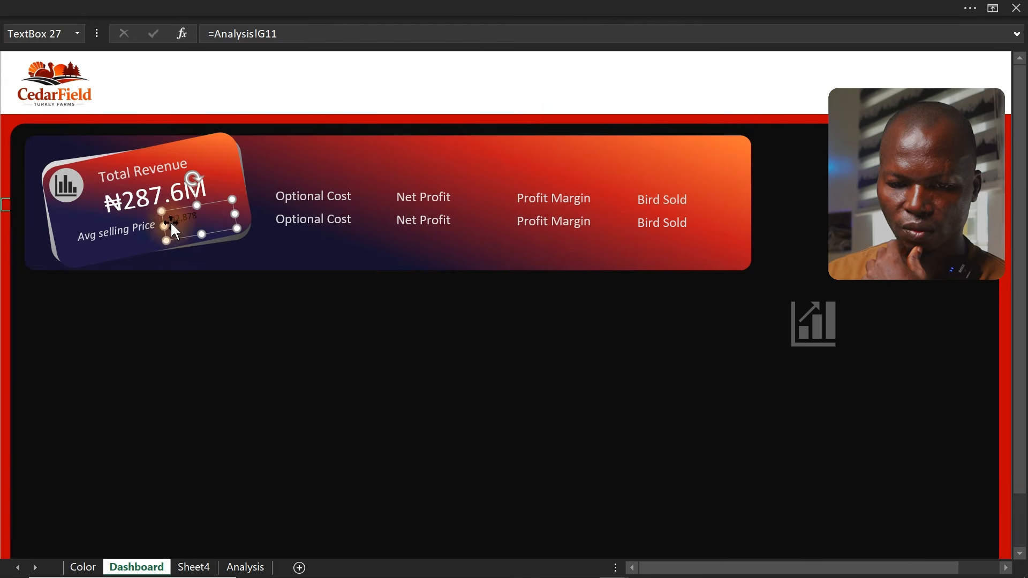
Copy the Total Revenue value's formatting onto the linked average selling price value with Format Painter
left_click(117, 199)
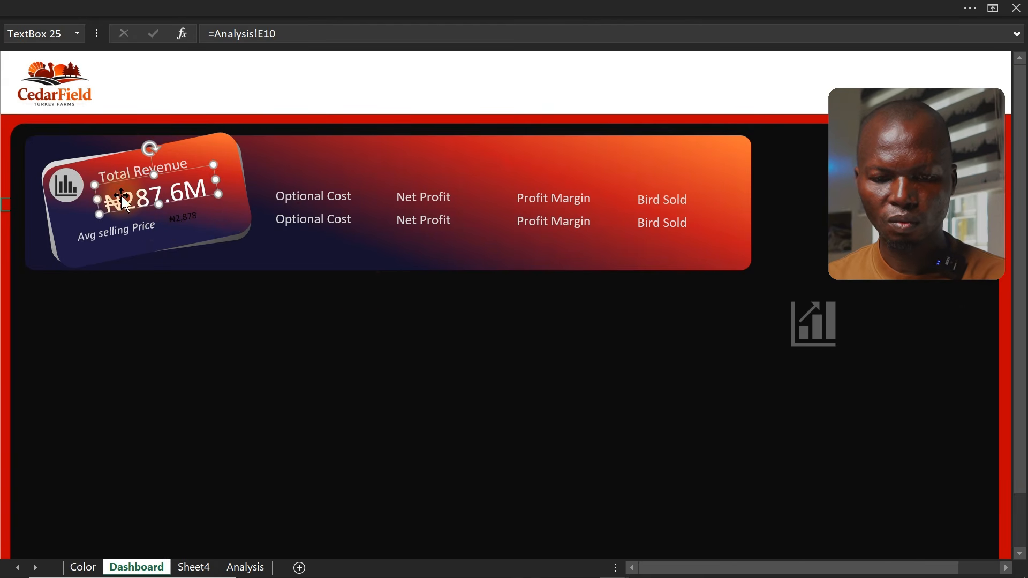
left_click(155, 6)
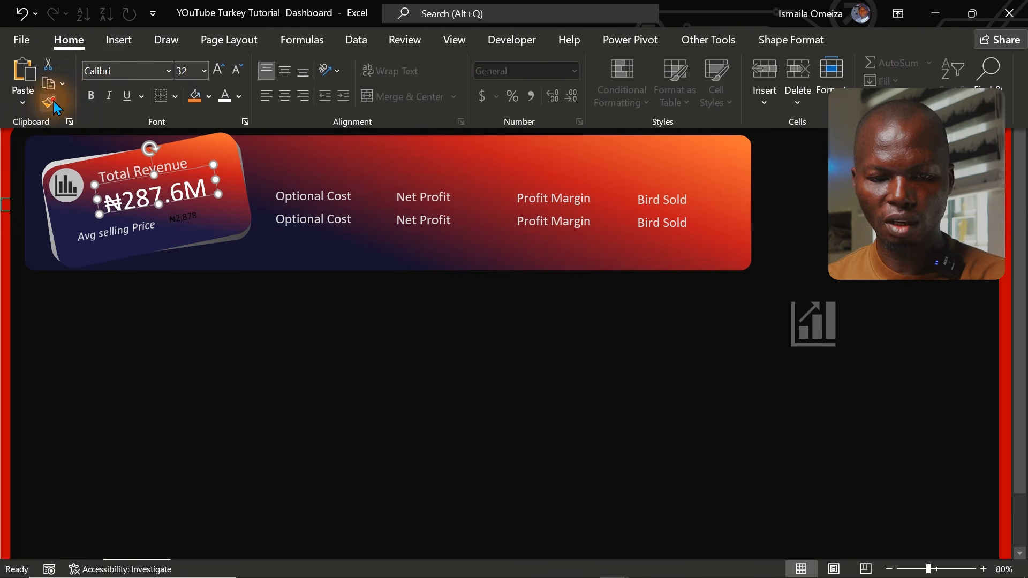
left_click(48, 102)
left_click(186, 211)
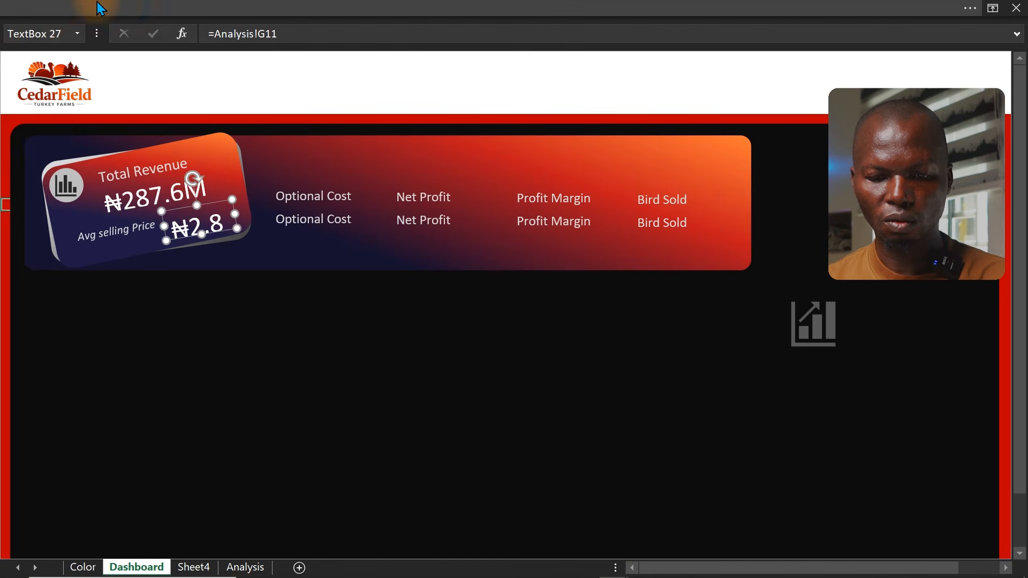
Shrink the average selling price value's font to 18 pt and set its text colour to a light gray
left_click(137, 1)
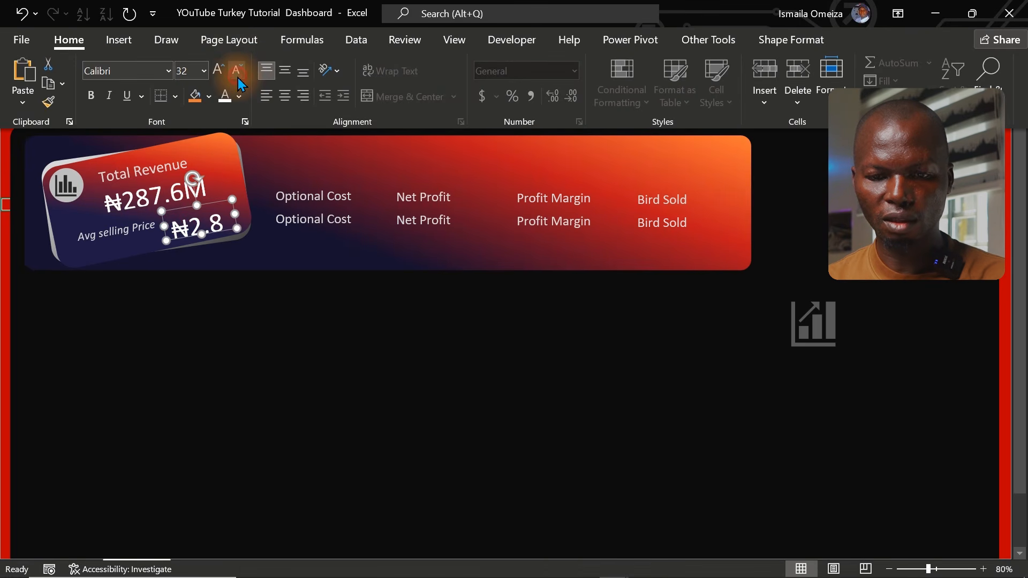
left_click(237, 77)
left_click(237, 77)
left_click(237, 77)
left_click(238, 77)
left_click(238, 77)
left_click(238, 77)
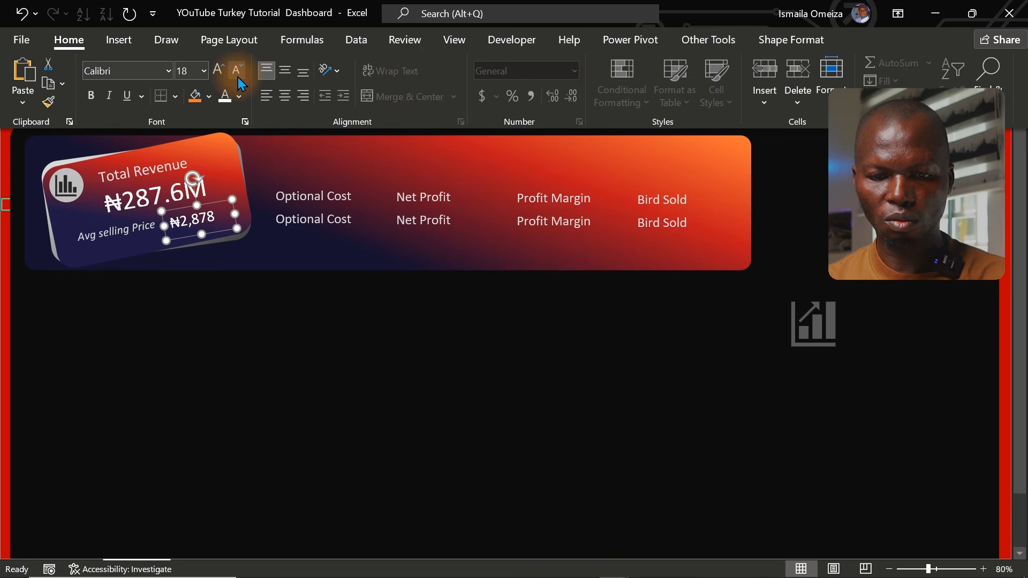
left_click(238, 98)
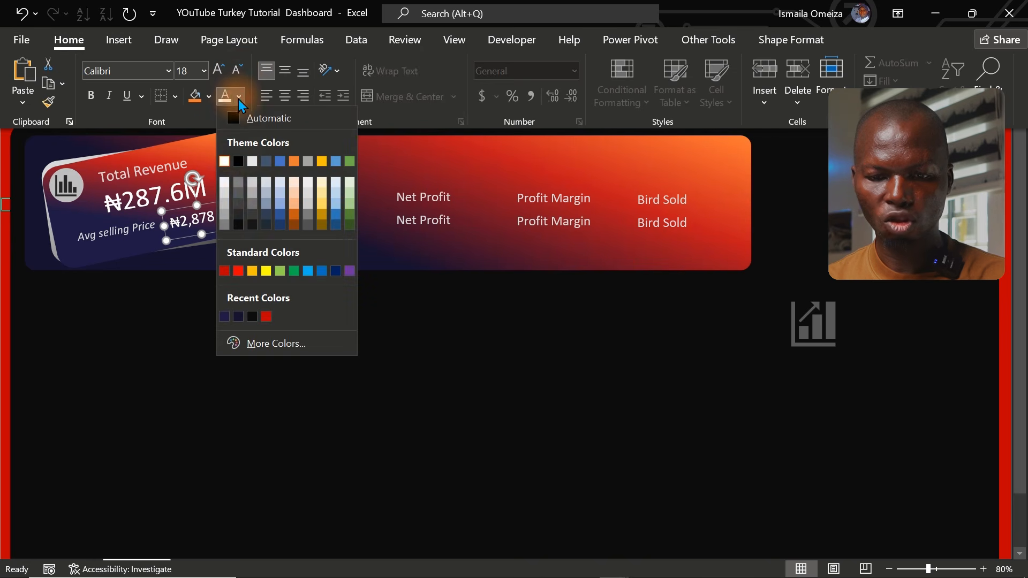
left_click(224, 194)
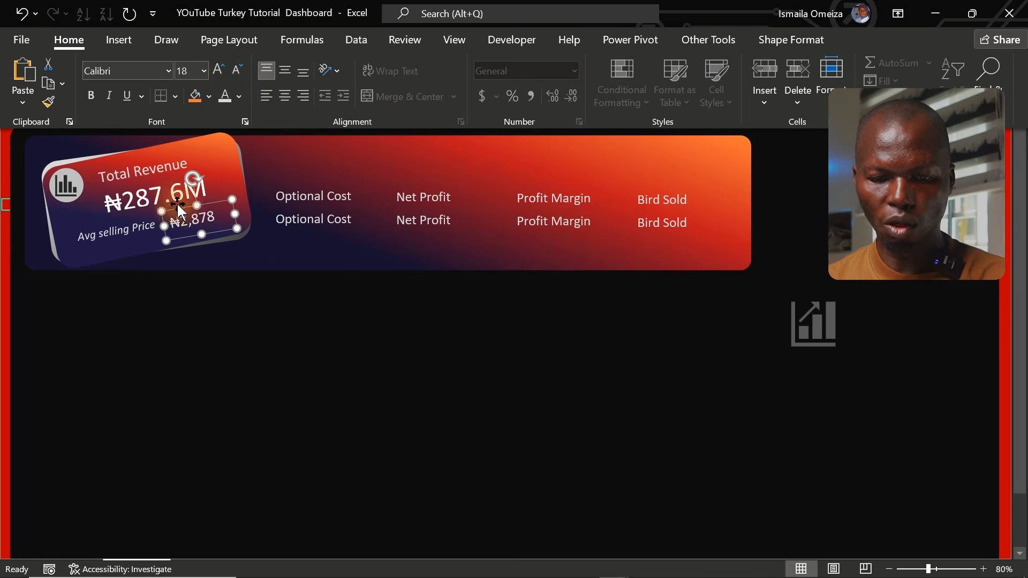
key("ctrl+shift+F1")
left_click(5, 297)
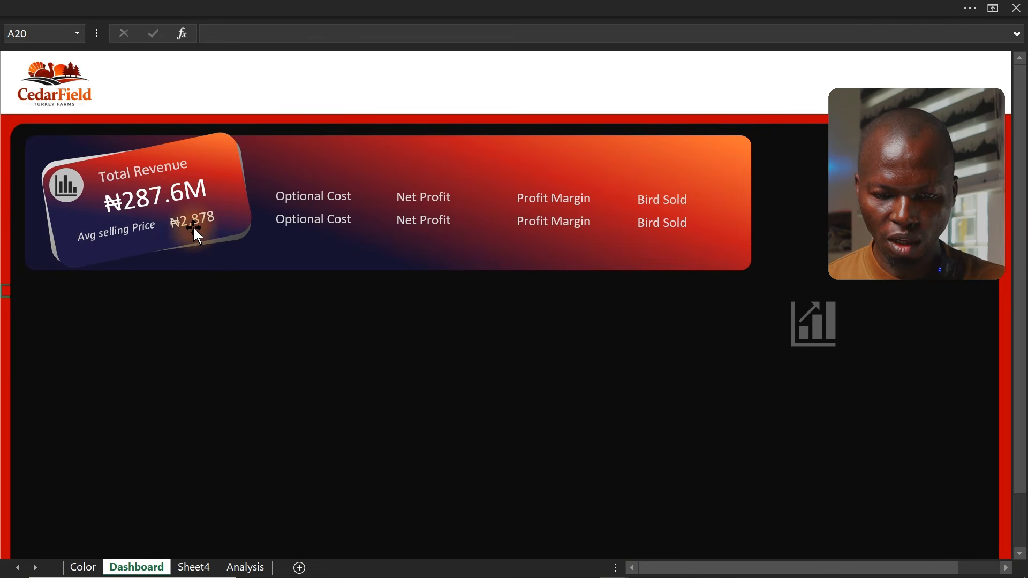
Nudge the Avg selling Price label slightly downward on the card
left_click(194, 226)
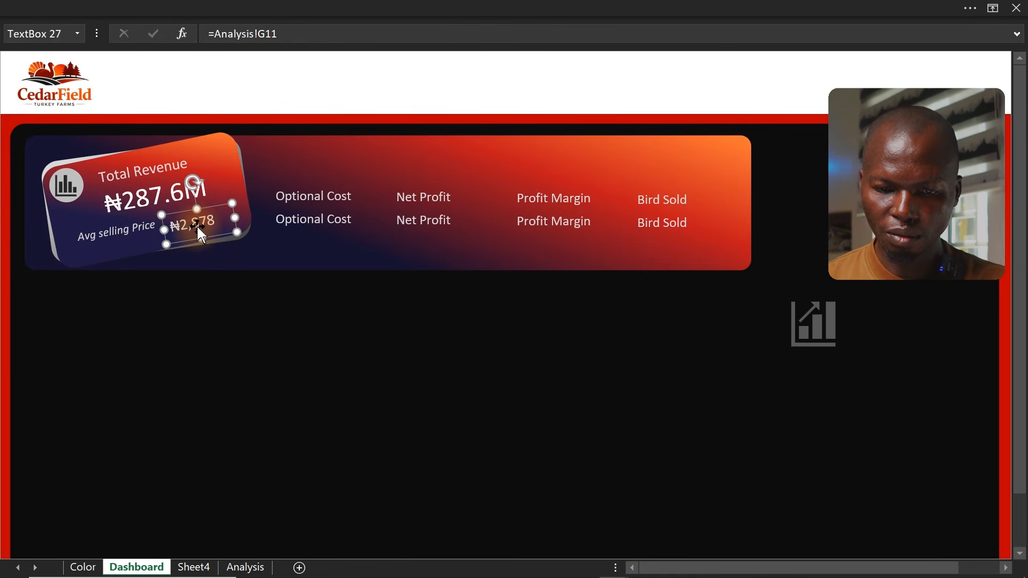
left_click(131, 232)
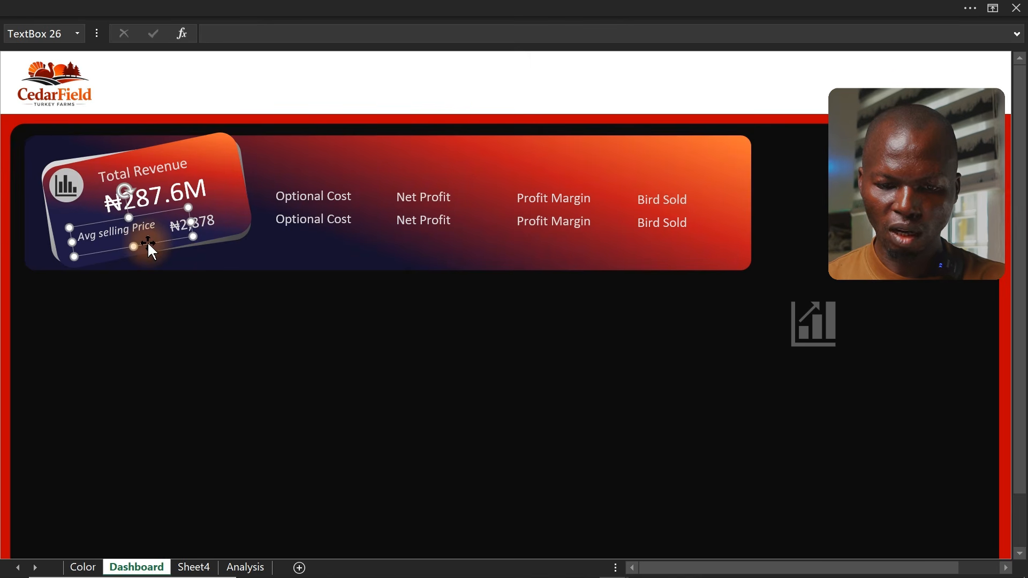
key("Down")
key("Down")
key("Down")
key("Down")
key("Down")
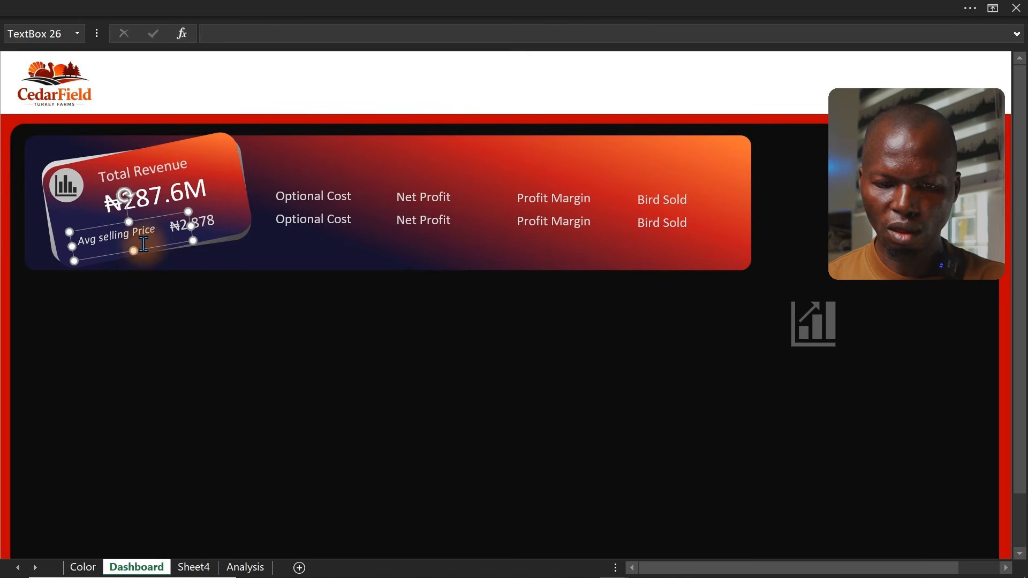
left_click(3, 277)
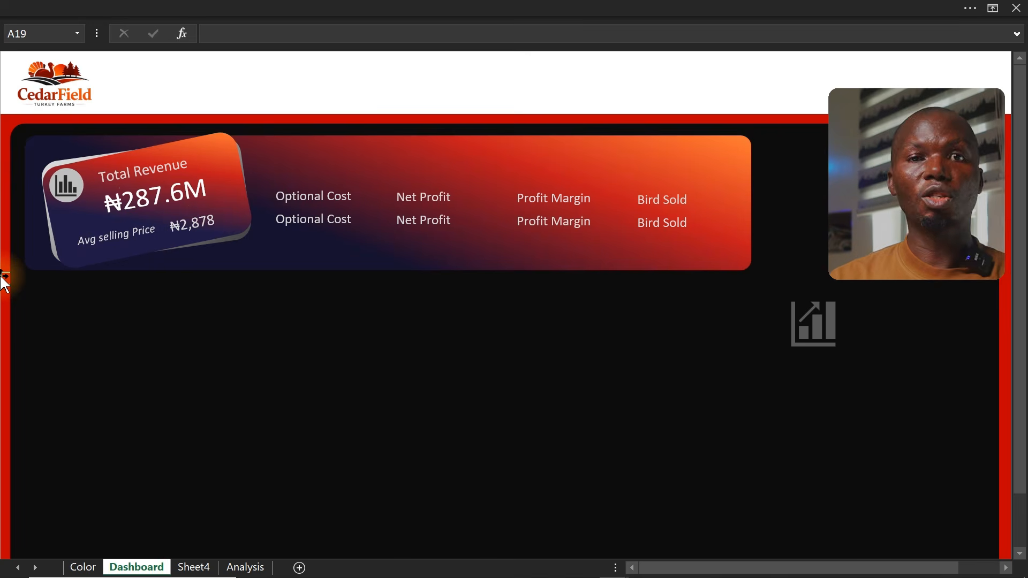
Link the Optional Cost value box to cell I11 on the Analysis sheet with a formula
left_click(296, 220)
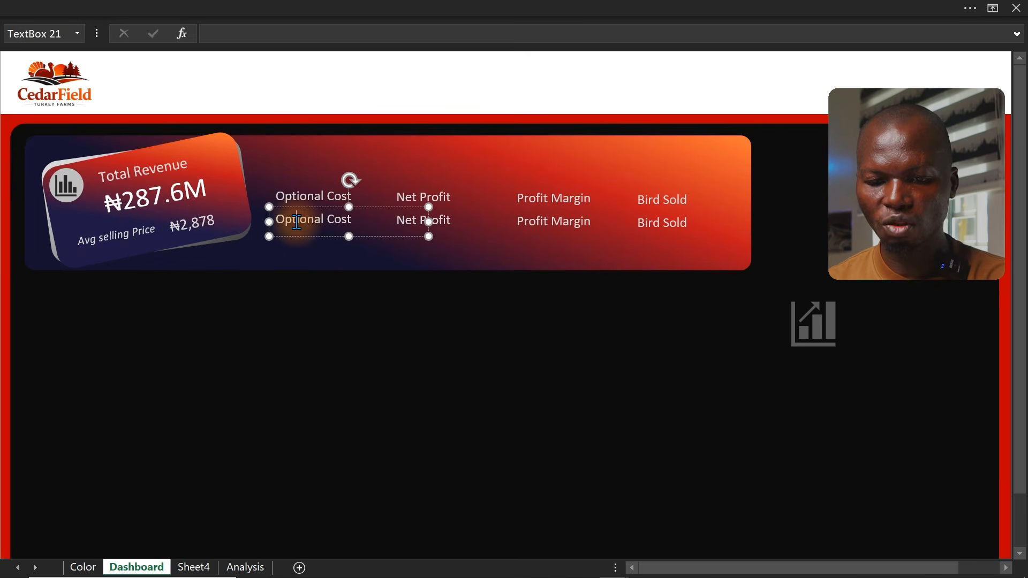
left_click(207, 30)
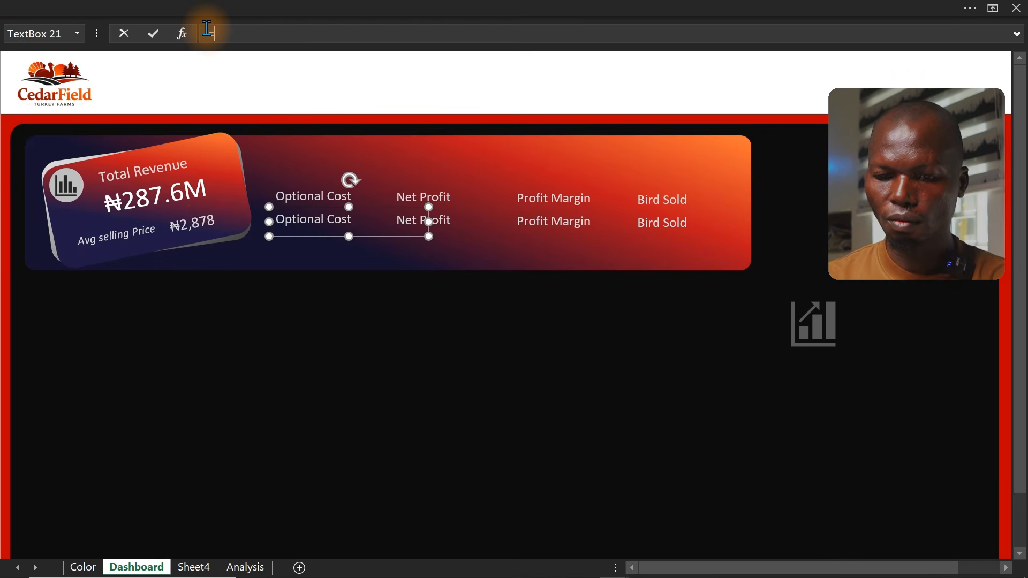
type("=")
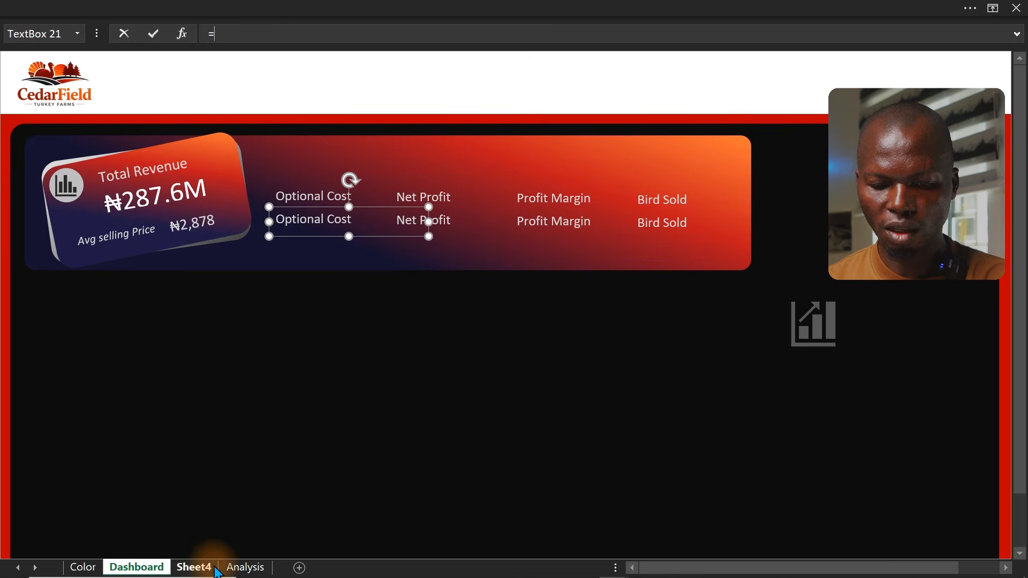
left_click(238, 569)
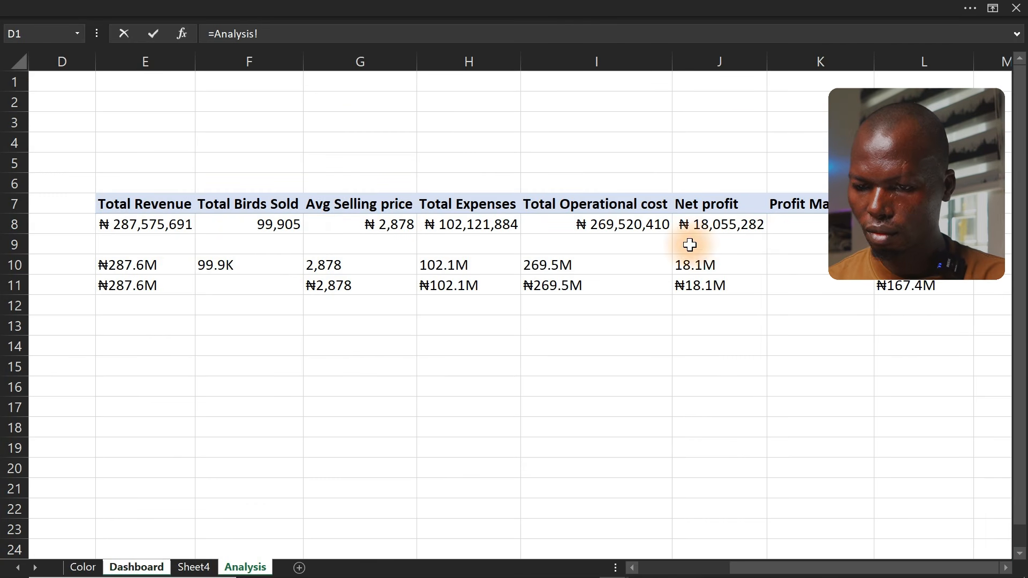
left_click(700, 285)
key("Return")
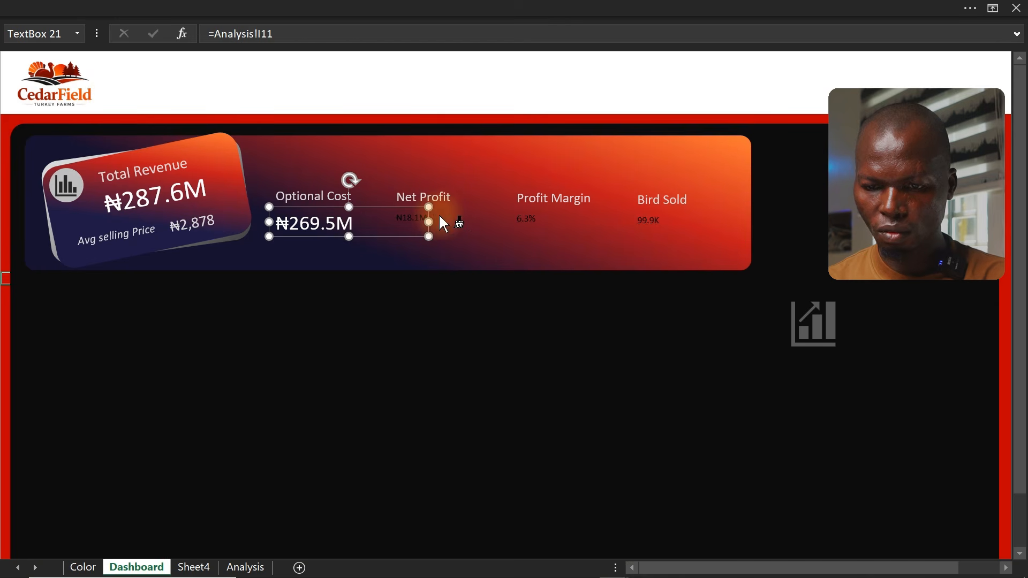
Check the Profit Margin and Bird Sold value boxes and their linked formulas
left_click(566, 227)
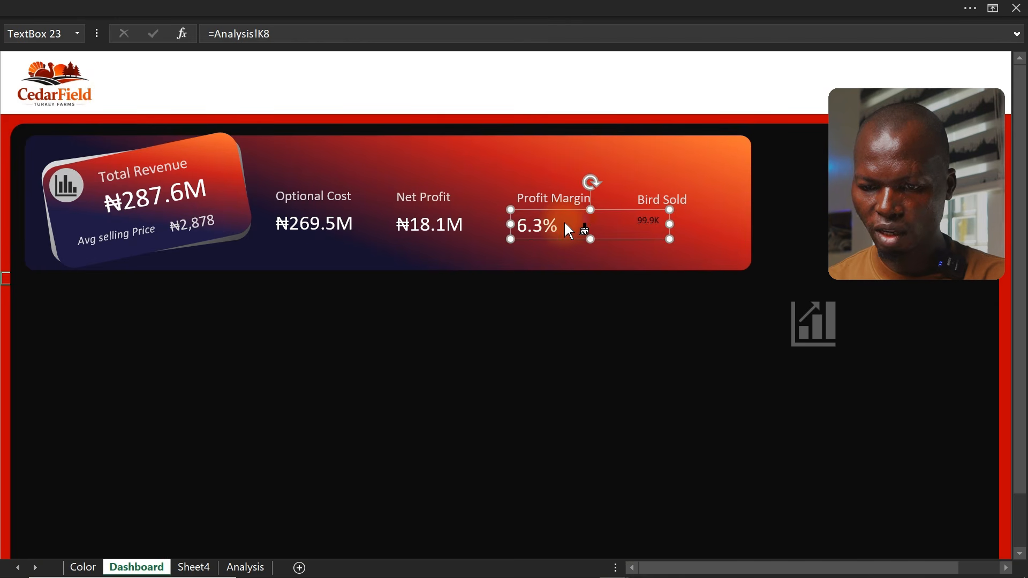
left_click(684, 229)
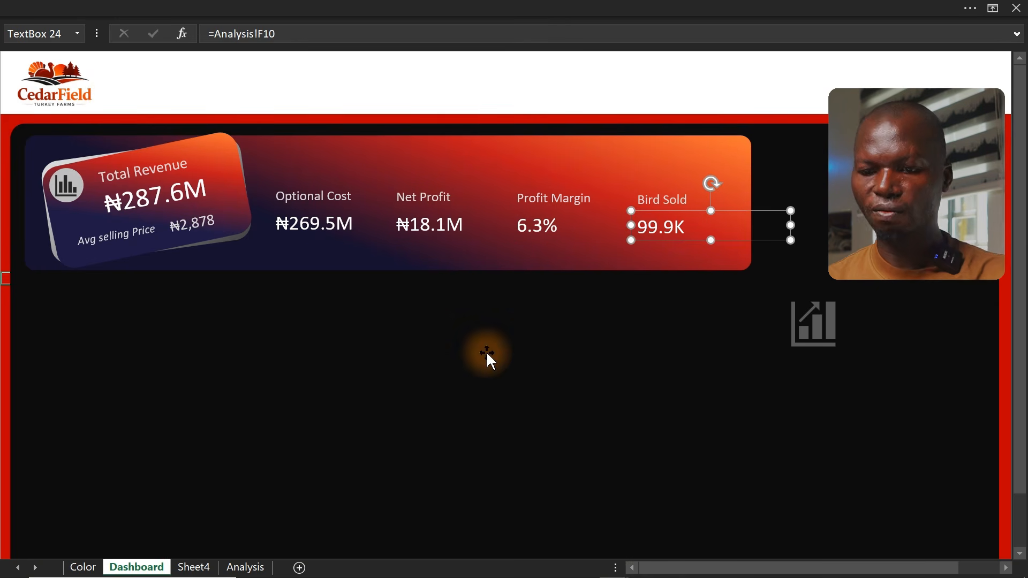
left_click(3, 322)
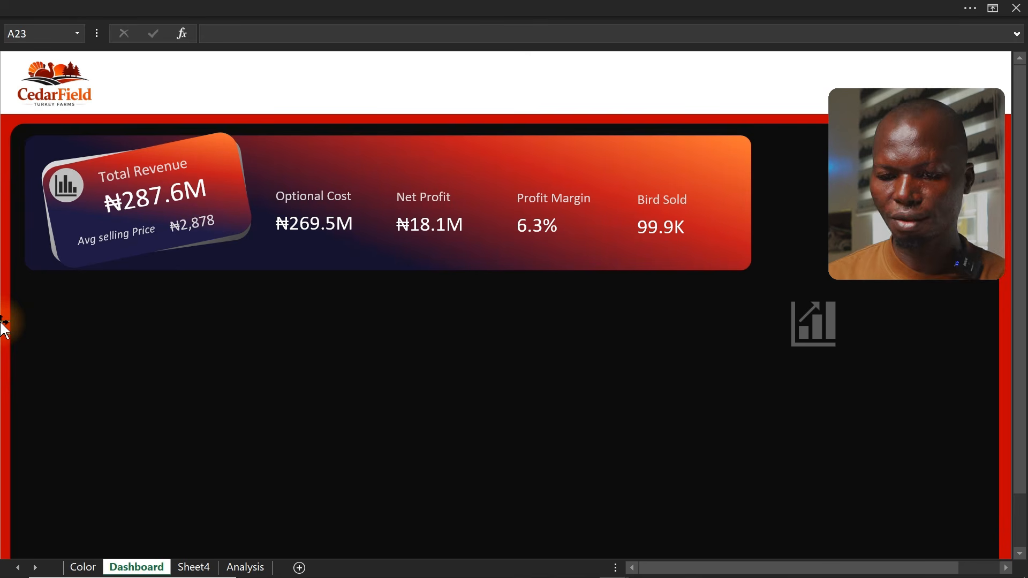
Narrow the KPI card background rectangle by pulling its right edge inward
left_click(743, 158)
left_click_drag(750, 201, 701, 215)
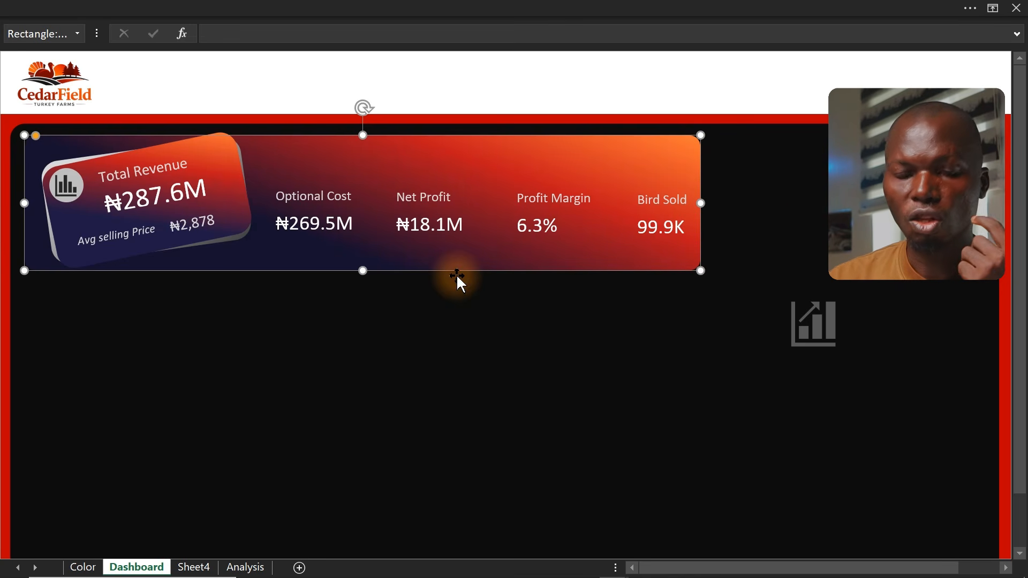
Move two chart icons onto the card above the Net Profit and Optional Cost labels
left_click(825, 327)
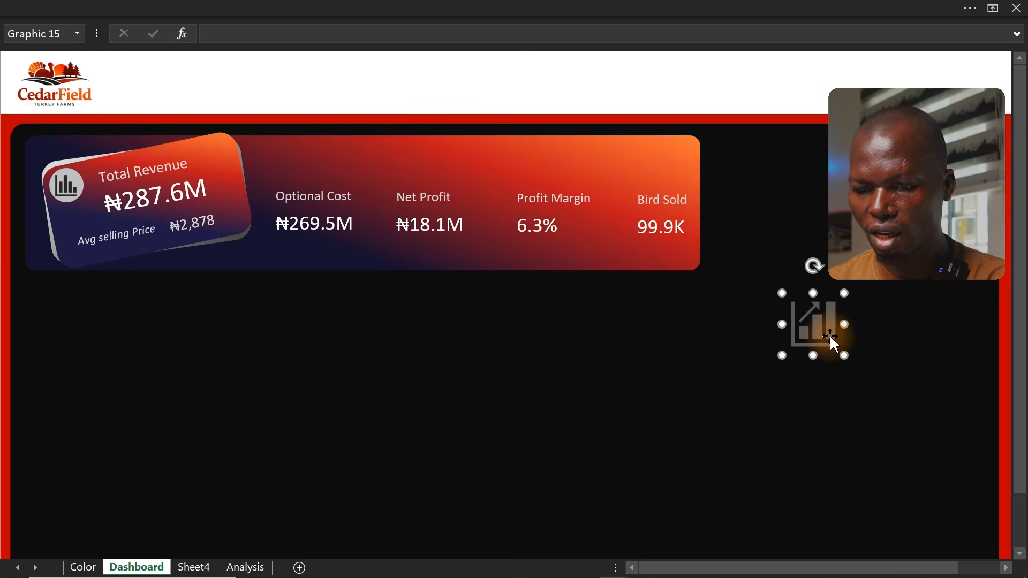
left_click_drag(847, 358, 422, 180)
left_click(864, 223)
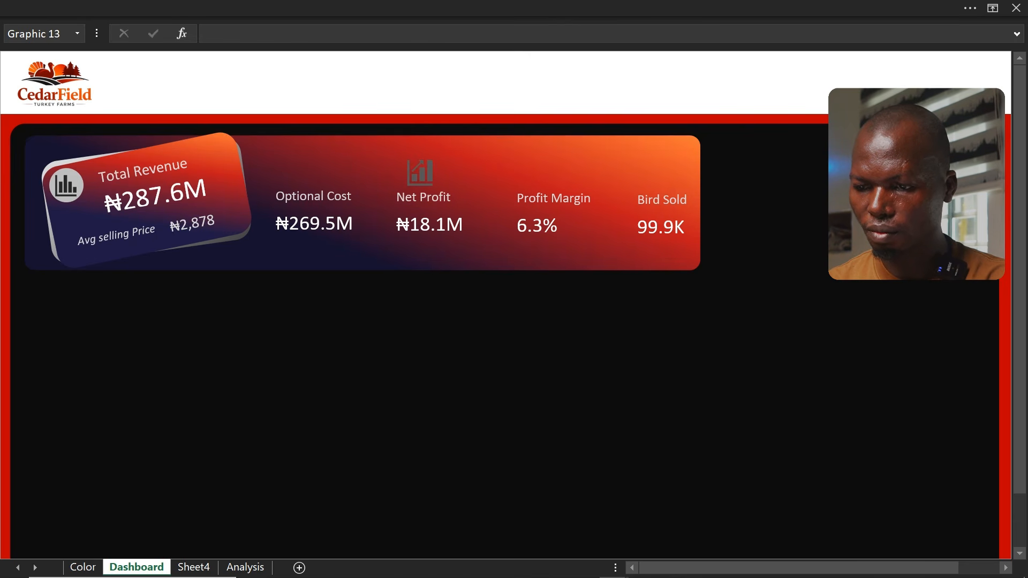
left_click_drag(863, 223, 303, 162)
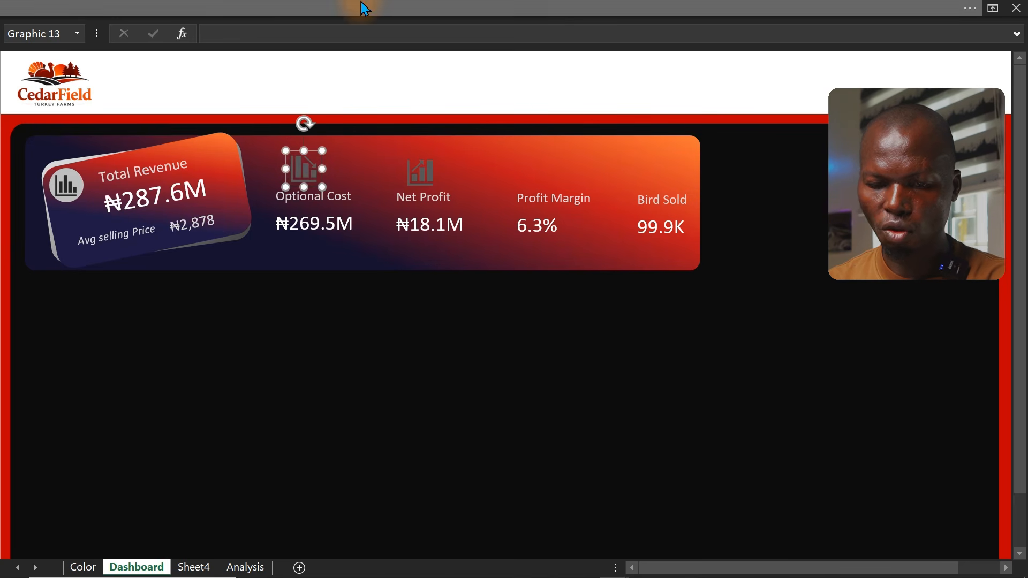
Insert a line-chart icon found by searching "trend" and place it above the Profit Margin label
left_click(362, 7)
left_click(120, 43)
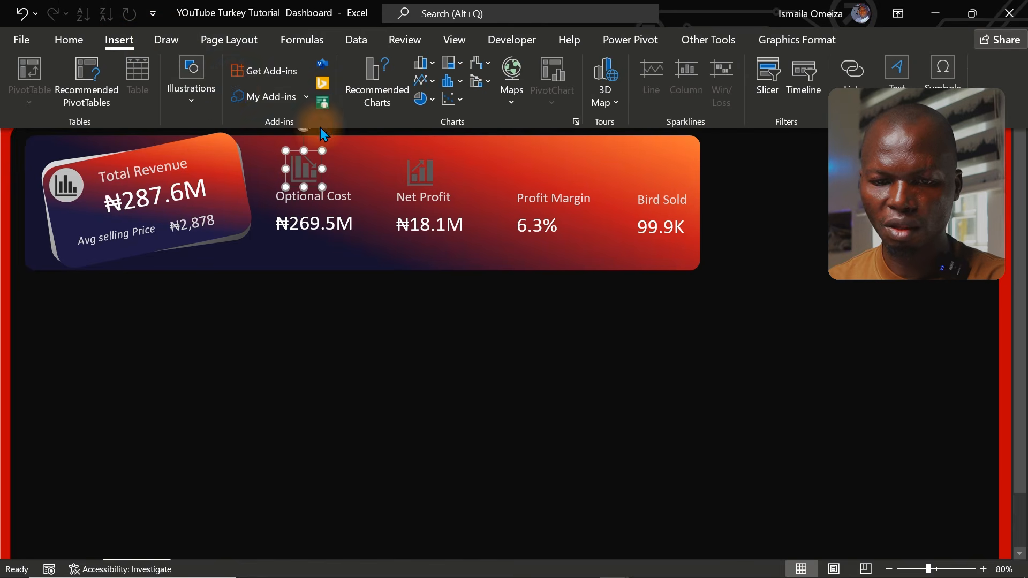
left_click(196, 104)
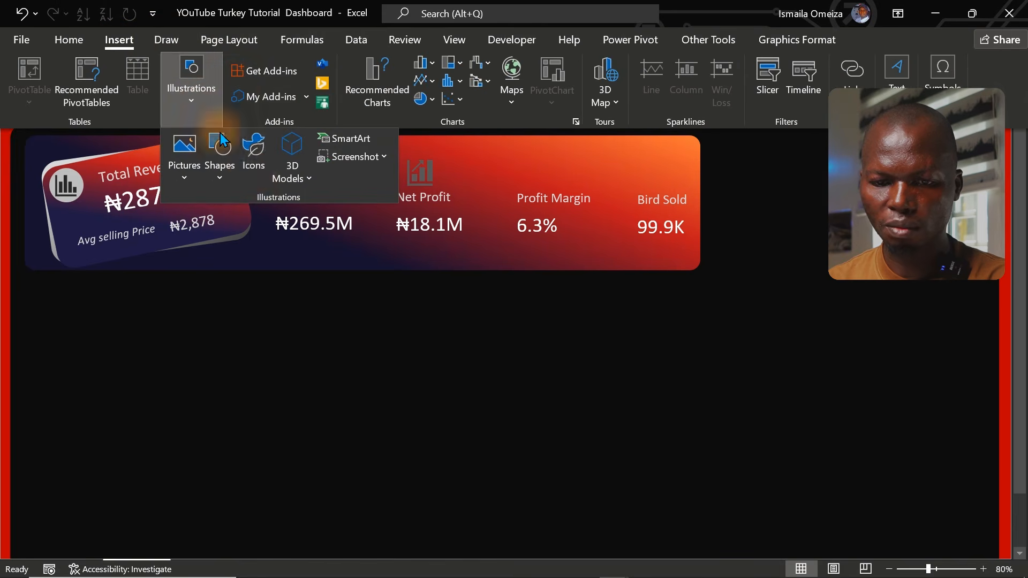
left_click(252, 165)
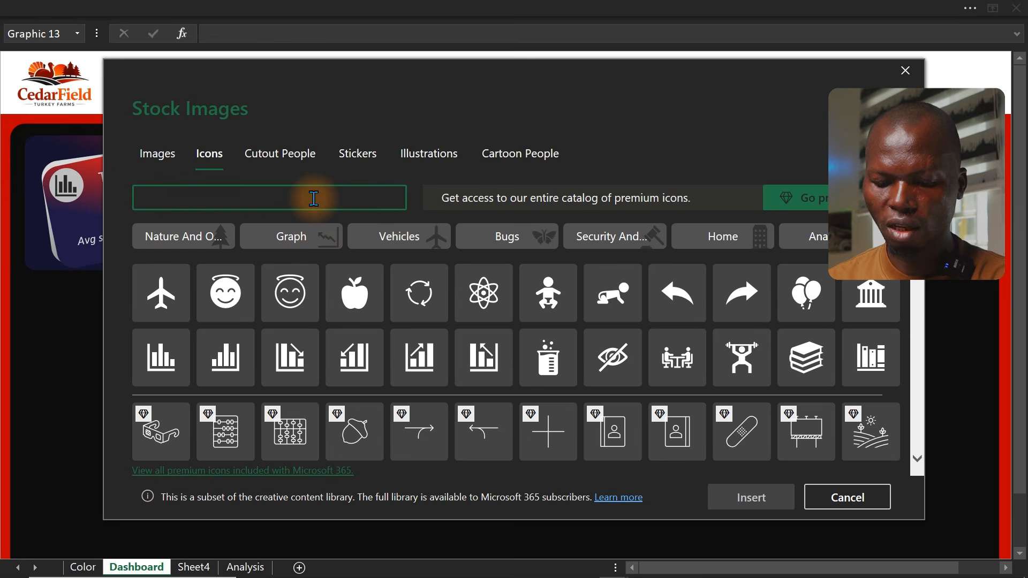
type("d")
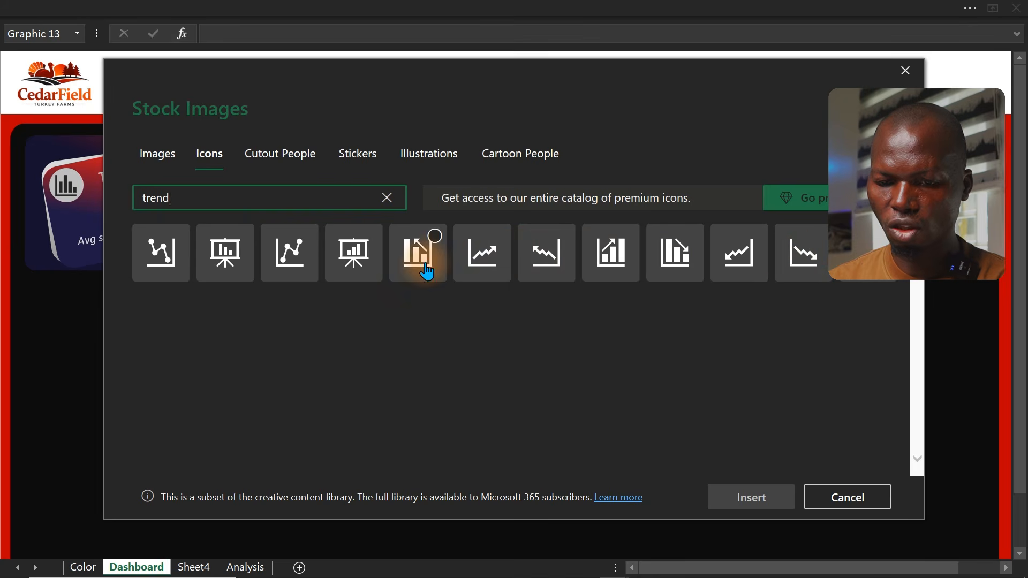
key("Escape")
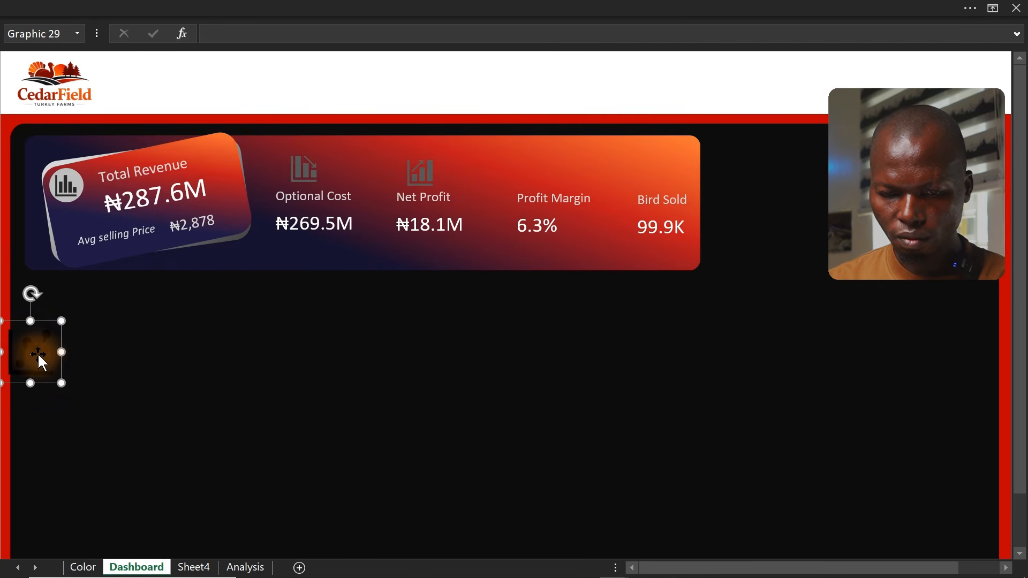
left_click_drag(41, 360, 547, 170)
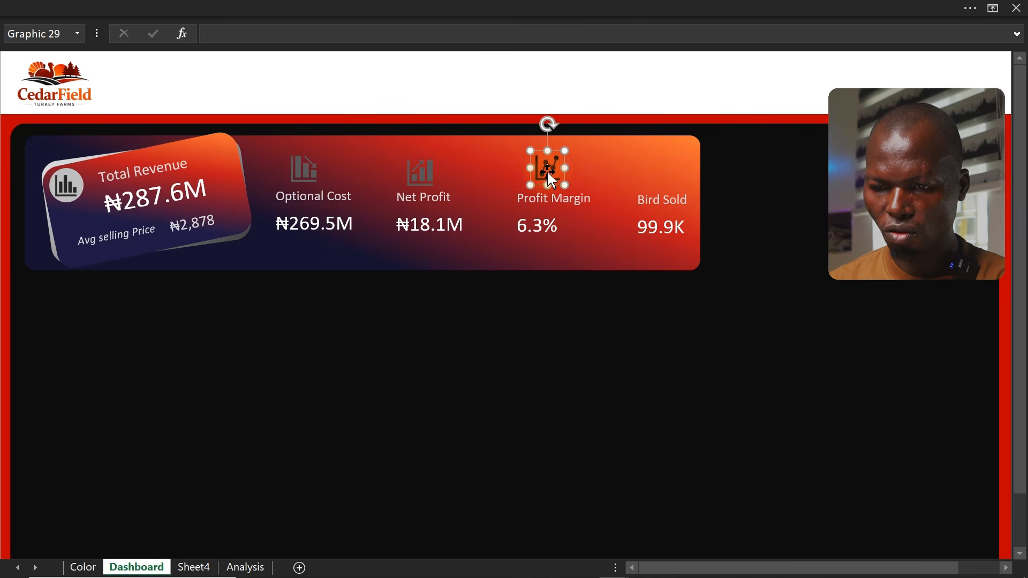
Widen the KPI card background slightly by extending its right edge
left_click(673, 172)
left_click_drag(700, 202, 709, 202)
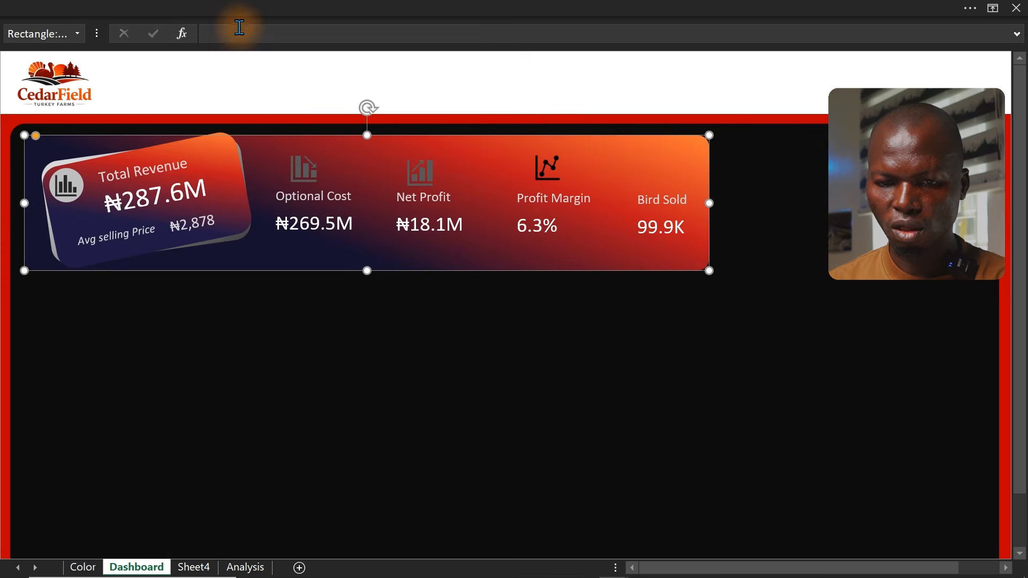
Insert a peacock icon found by searching "bird" and place it, scaled down, above the Bird Sold label
left_click(232, 7)
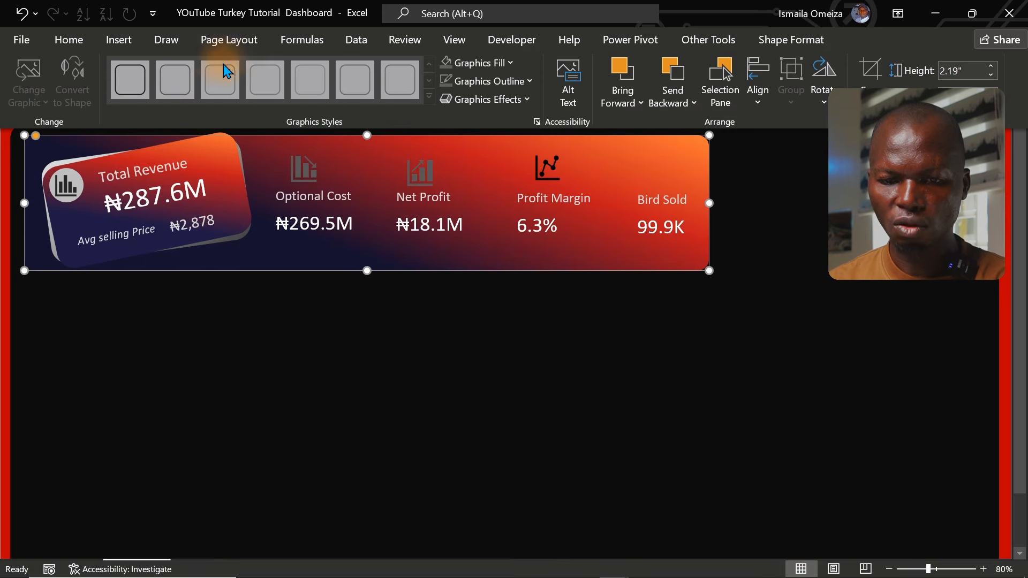
left_click(125, 36)
left_click(190, 92)
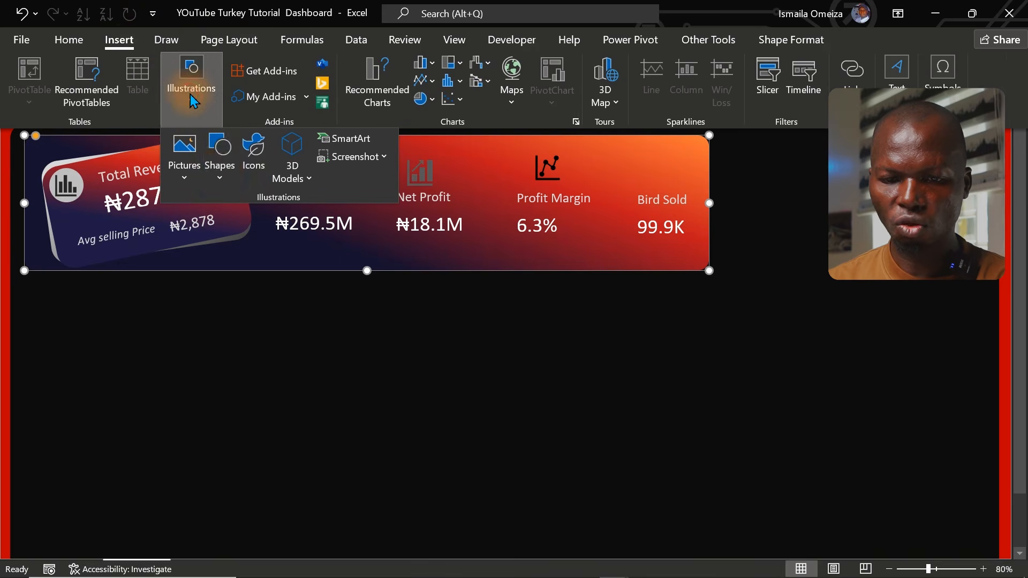
left_click(184, 181)
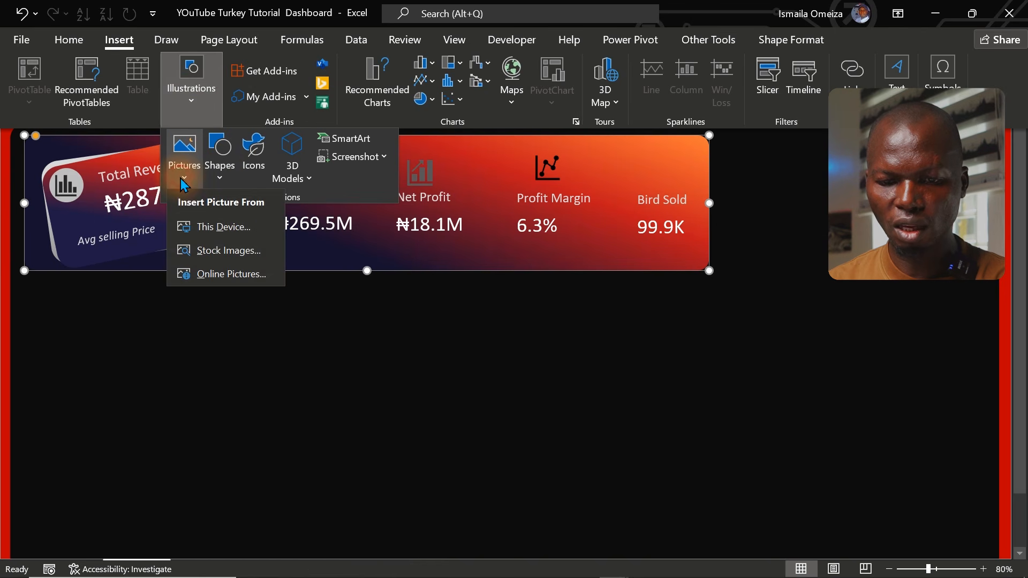
left_click(246, 163)
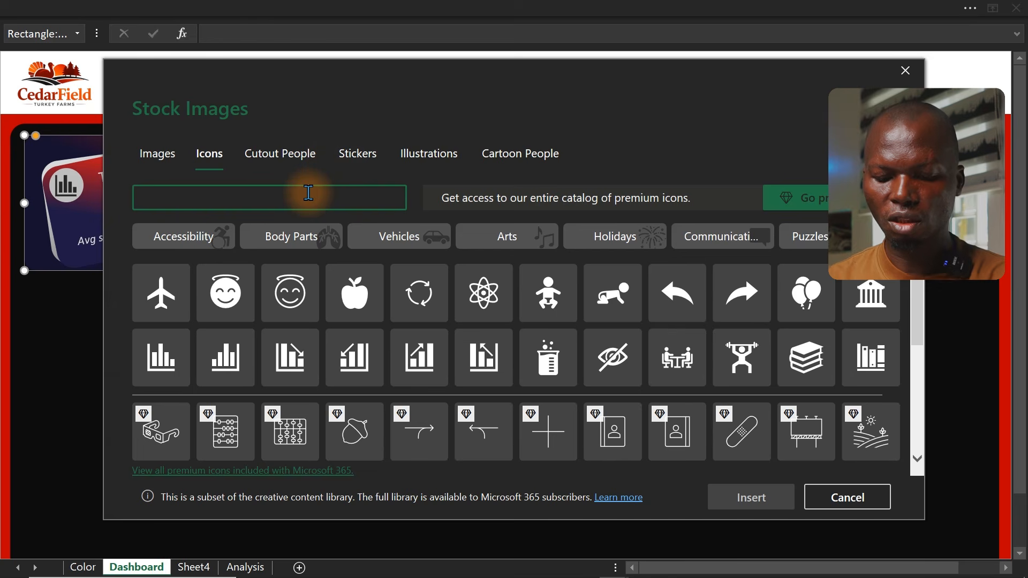
type("bit")
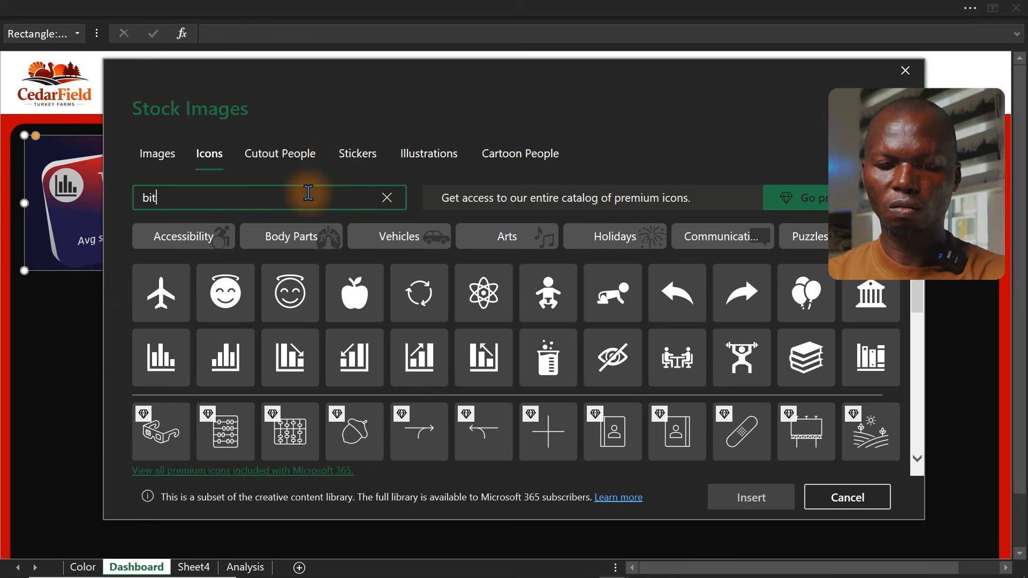
key("BackSpace")
type("rd")
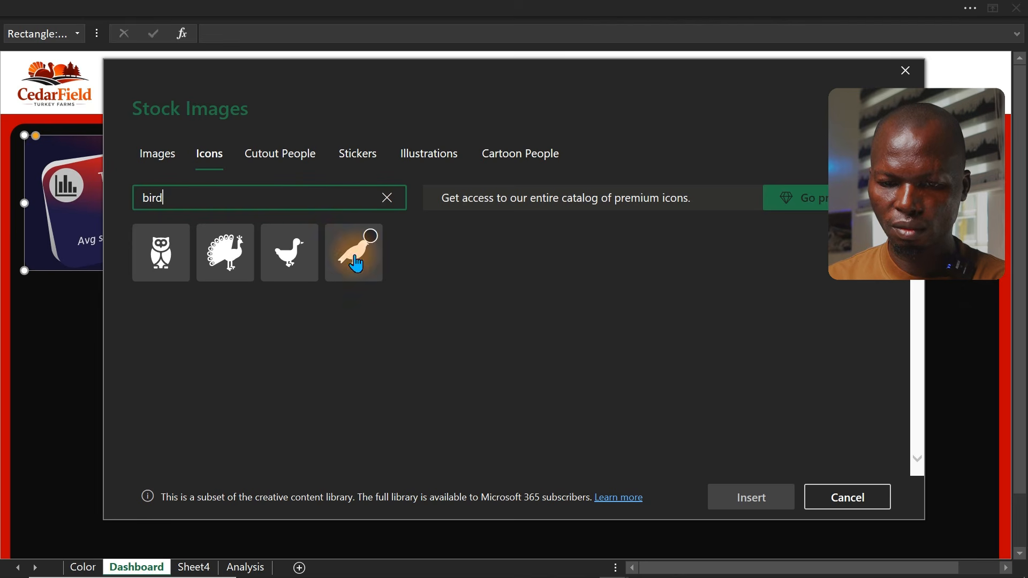
left_click(230, 264)
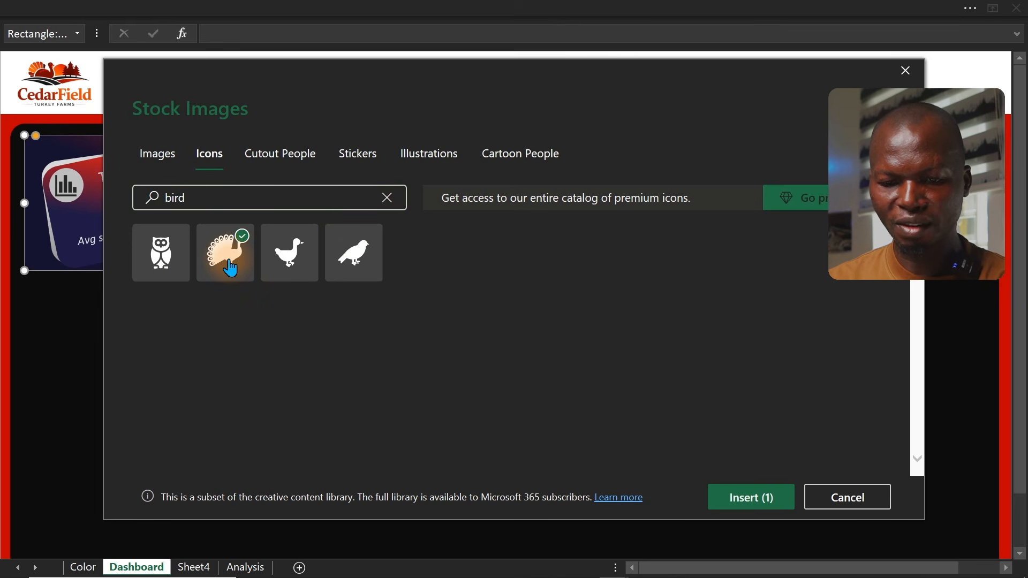
left_click(734, 500)
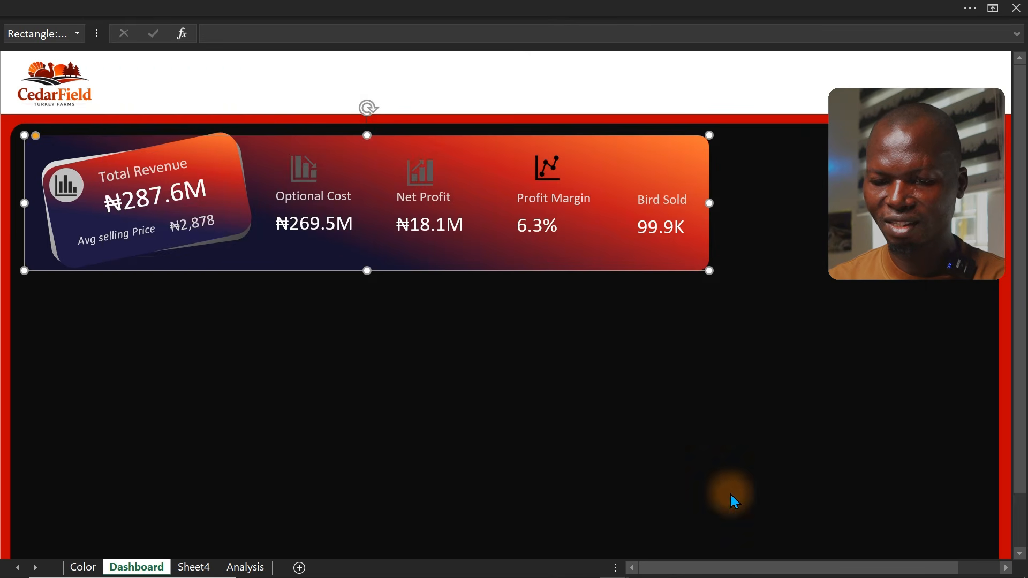
left_click_drag(50, 354, 637, 168)
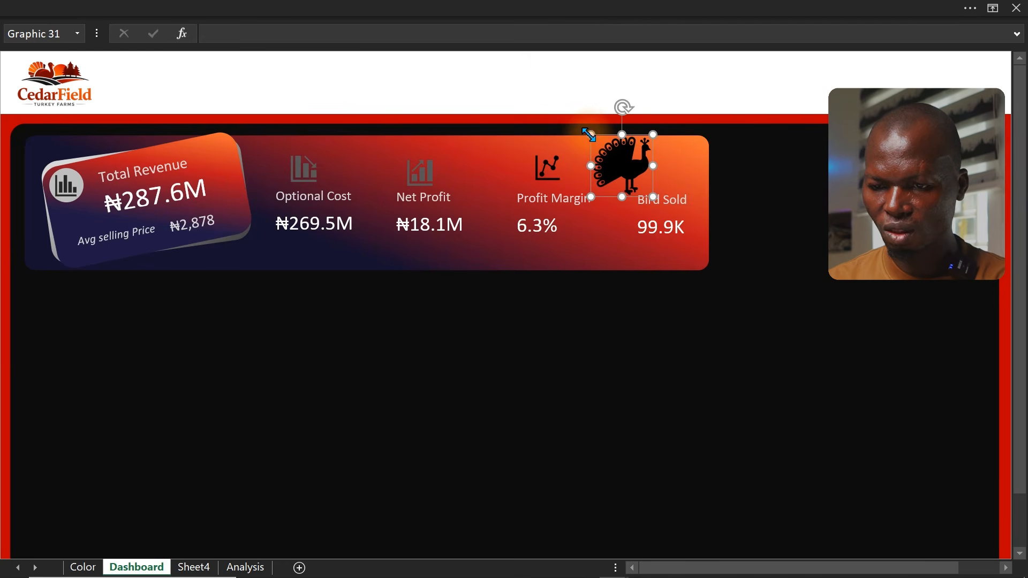
left_click_drag(589, 136, 650, 170)
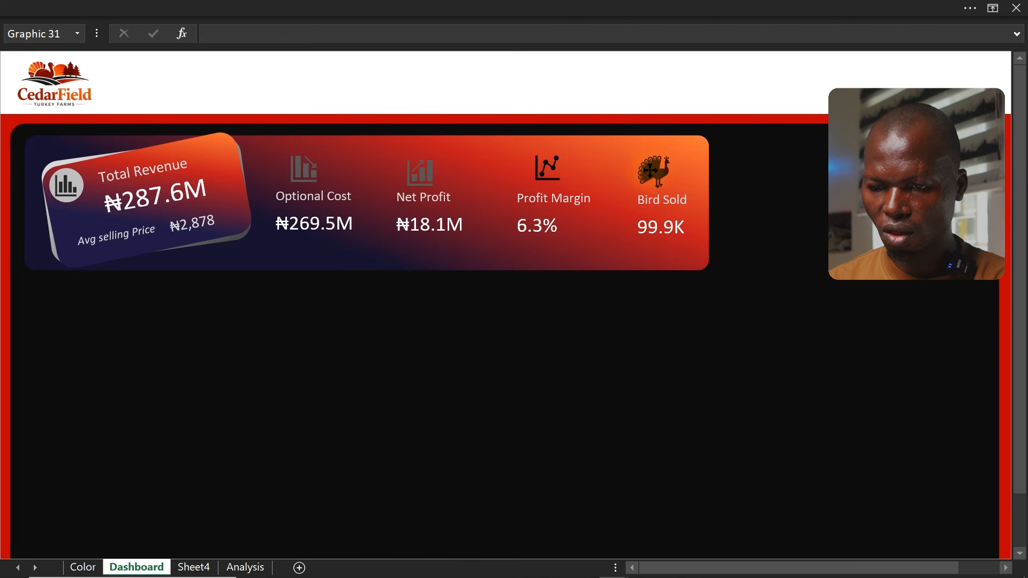
Select the four KPI card icons and recolor their fill to white
left_click(547, 171, "ctrl")
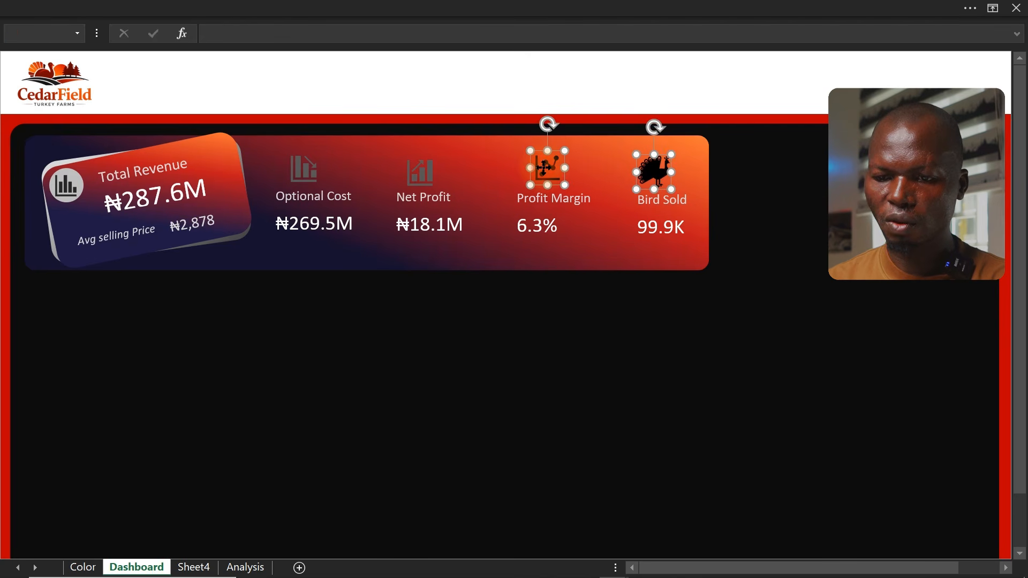
left_click(431, 173, "ctrl")
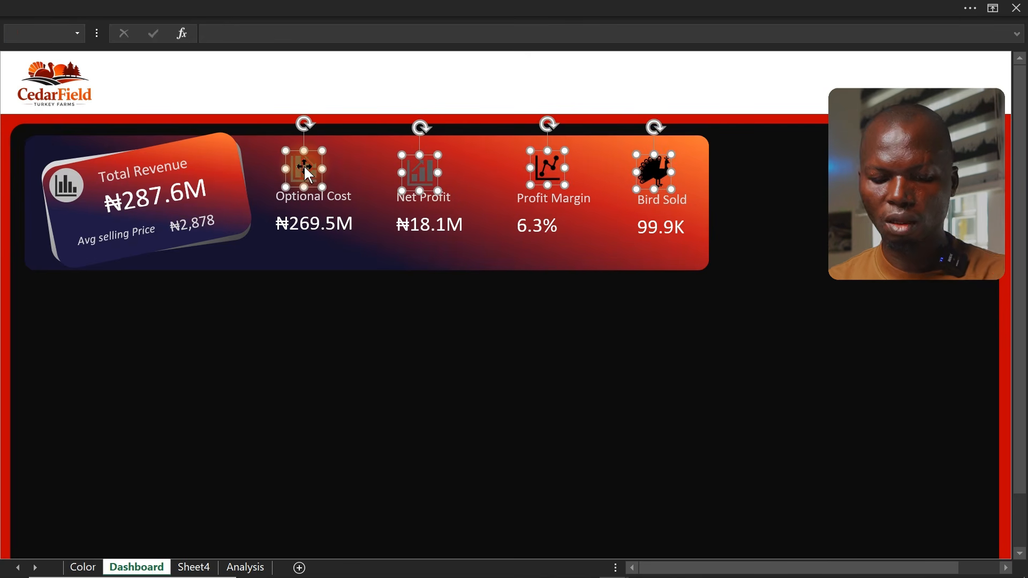
key("ctrl+1")
left_click(652, 323)
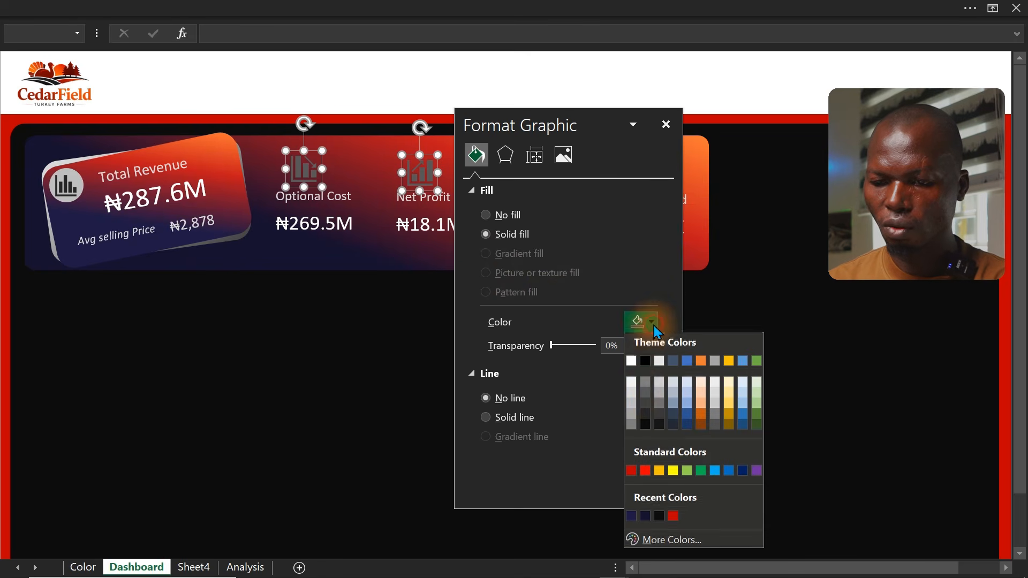
left_click(631, 396)
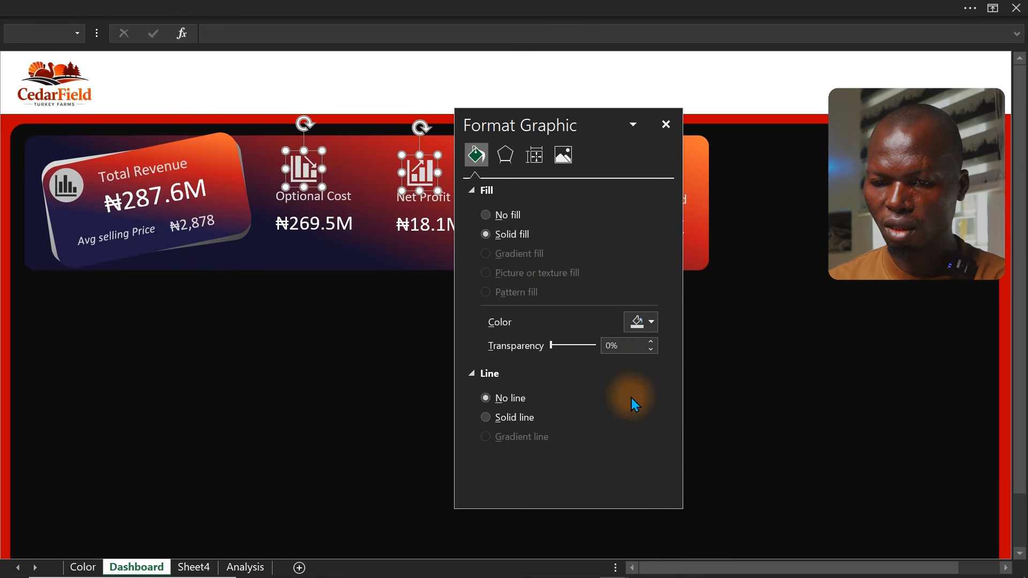
left_click(652, 322)
left_click(630, 409)
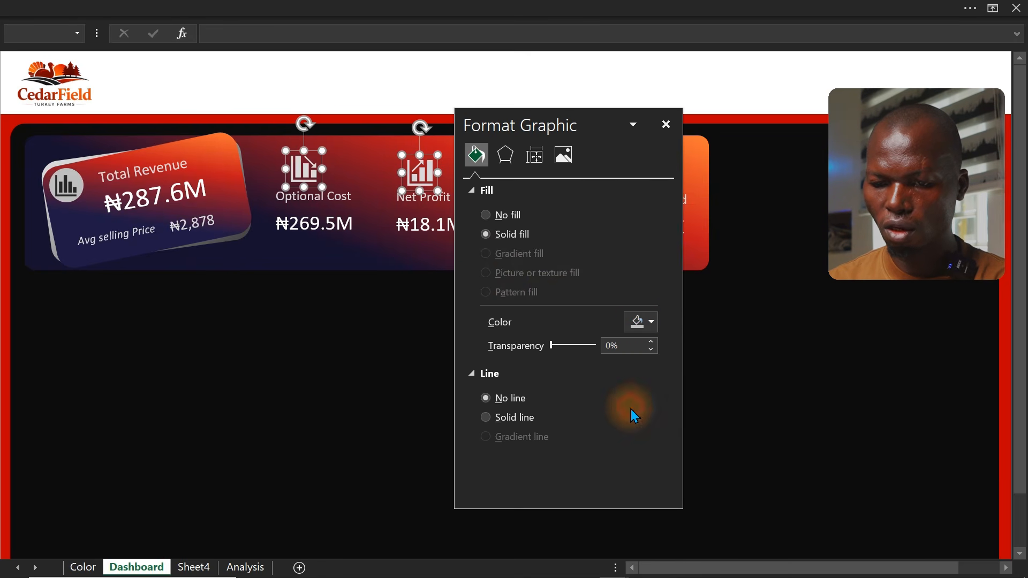
left_click(3, 326)
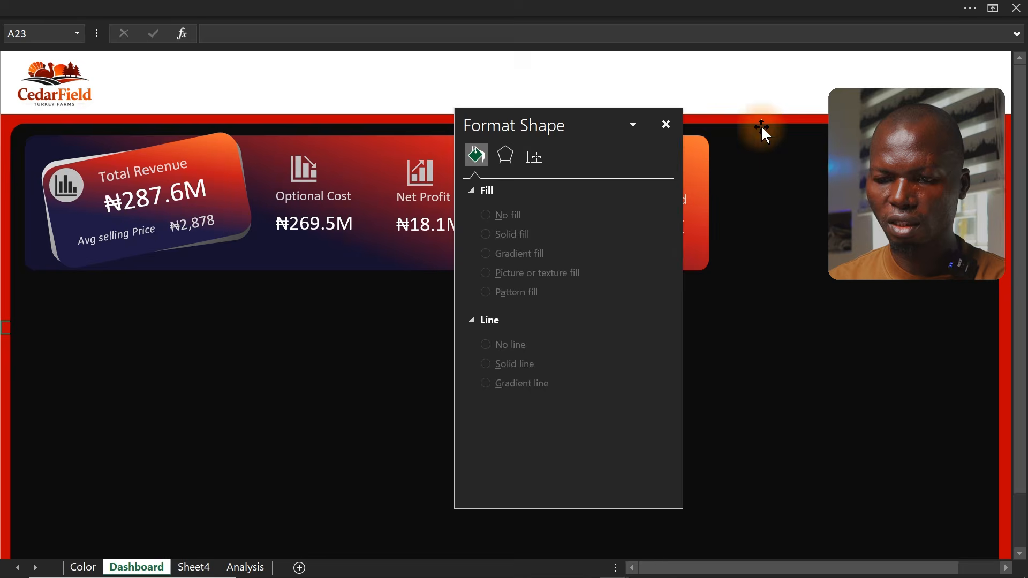
left_click(667, 125)
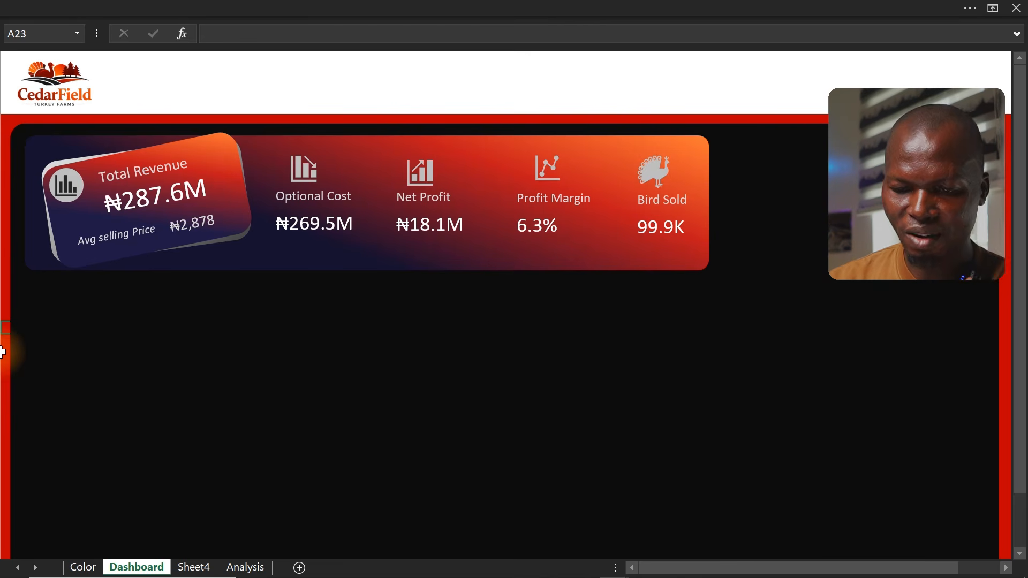
Switch to the client's Dashboard Tasks PDF and then the sketched dashboard layout to review the requirements
mouse_move(329, 577)
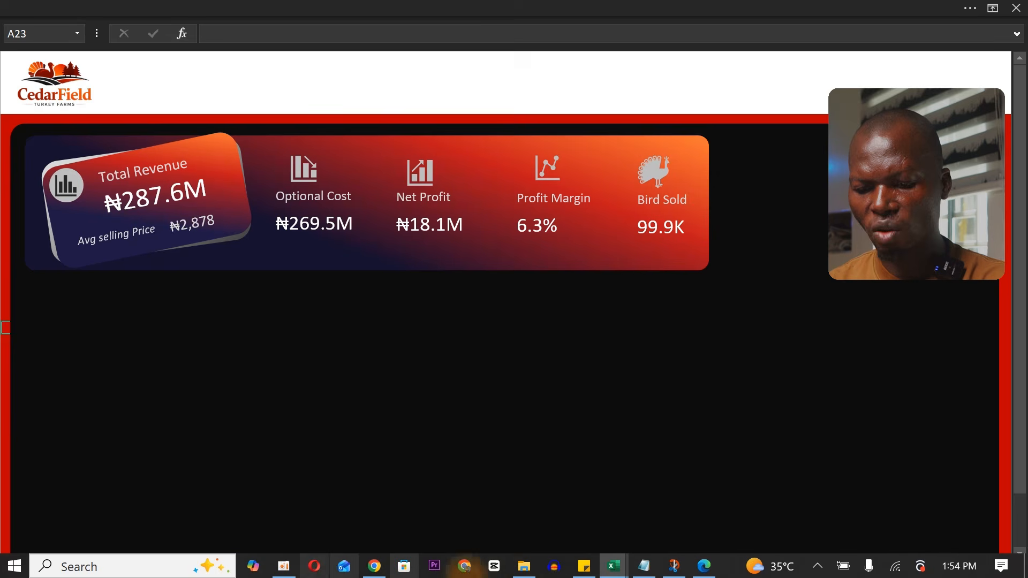
left_click(701, 570)
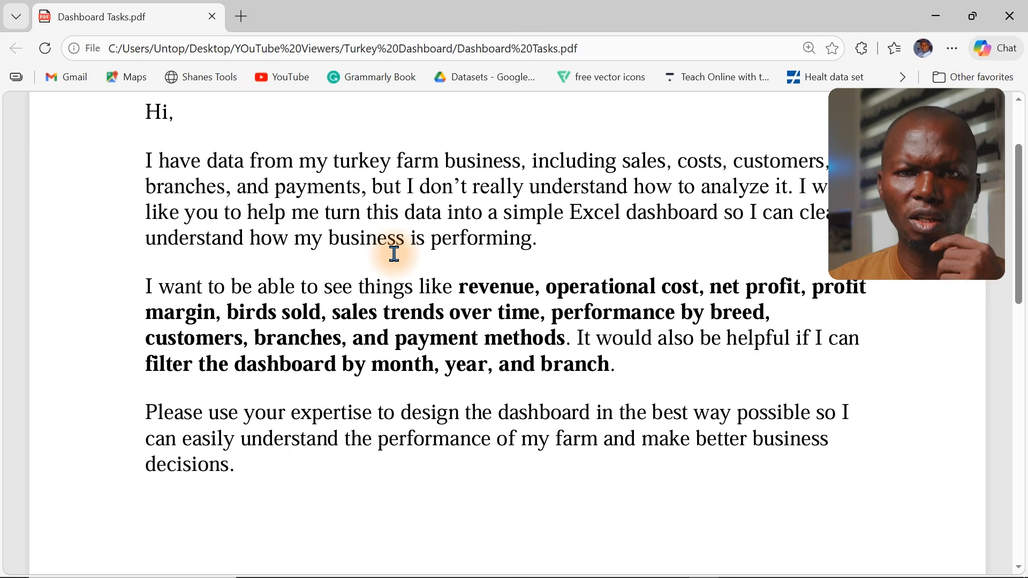
mouse_move(541, 575)
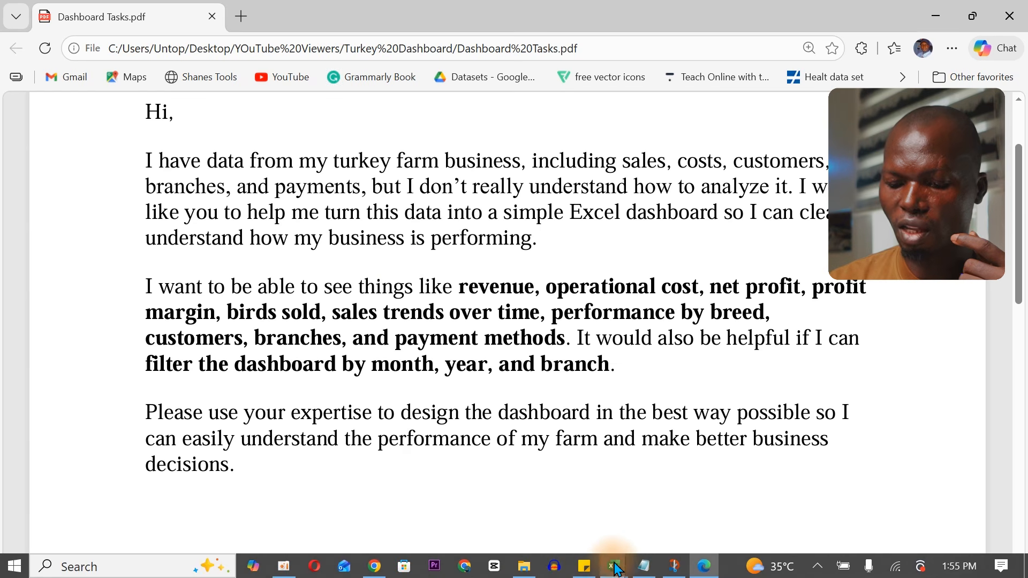
left_click(671, 569)
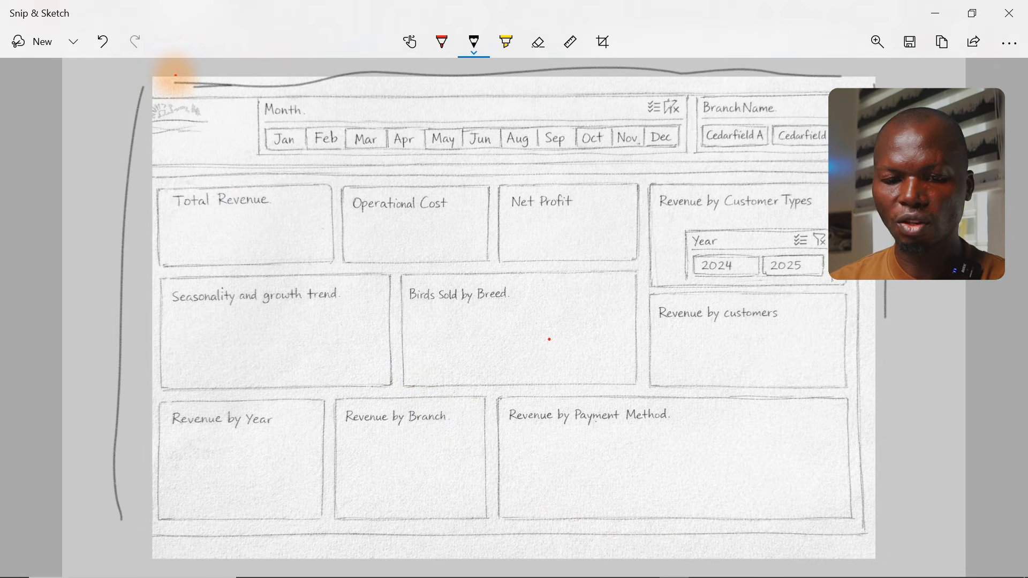
Outline the Total Revenue and Operational Cost boxes on the layout sketch with a red rectangle
mouse_move(148, 76)
left_mouse_down()
mouse_move(605, 225)
mouse_move(688, 169)
mouse_move(465, 150)
left_mouse_up()
key("ctrl+z")
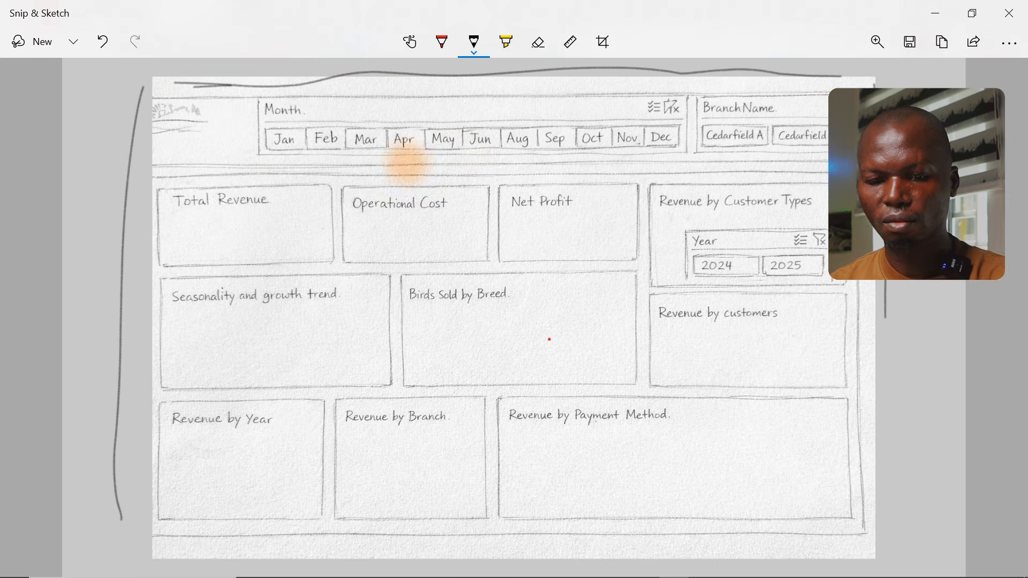
left_click_drag(142, 178, 441, 259)
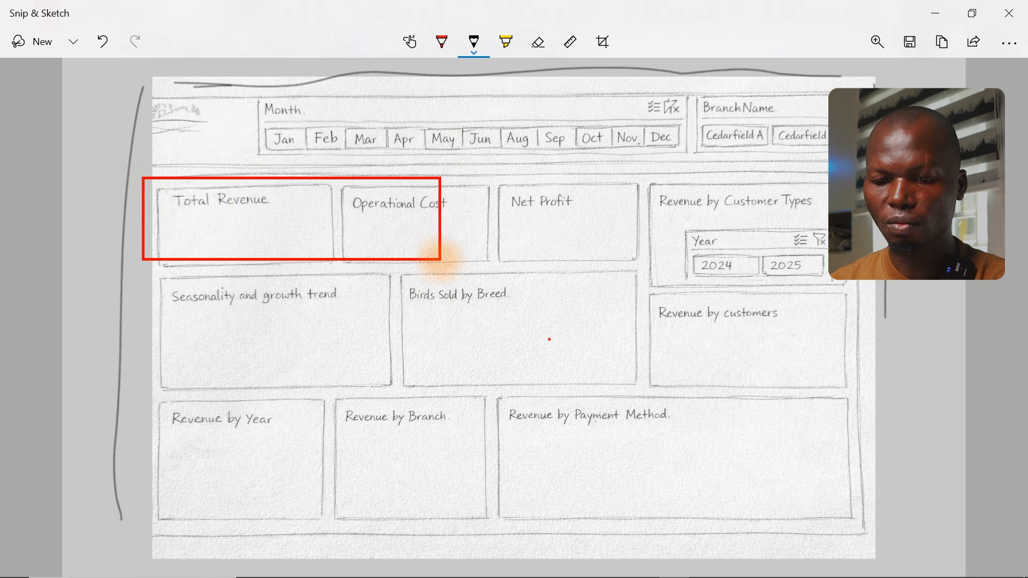
left_click(439, 176)
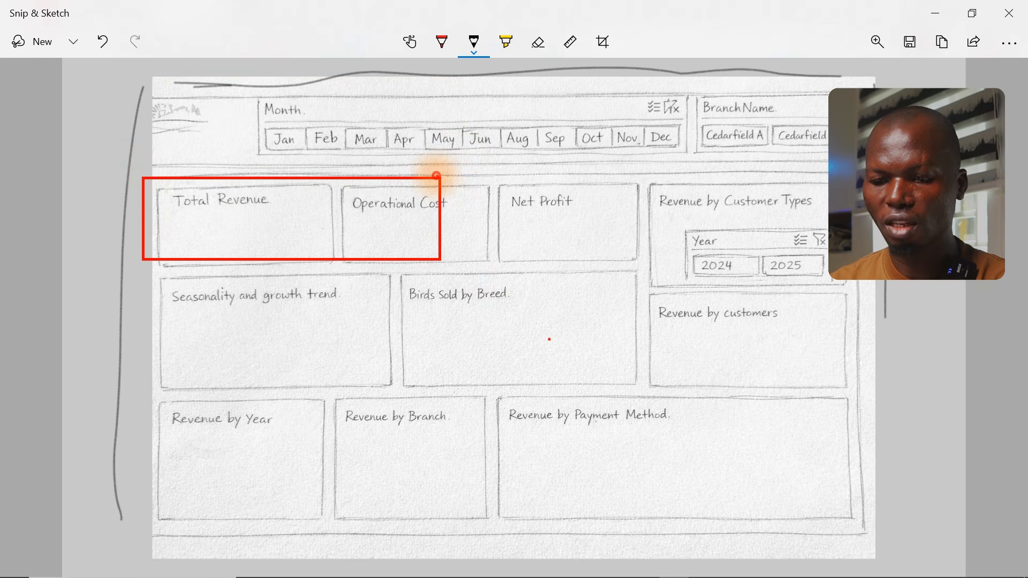
mouse_move(454, 181)
left_mouse_down()
mouse_move(638, 211)
mouse_move(434, 252)
left_mouse_up()
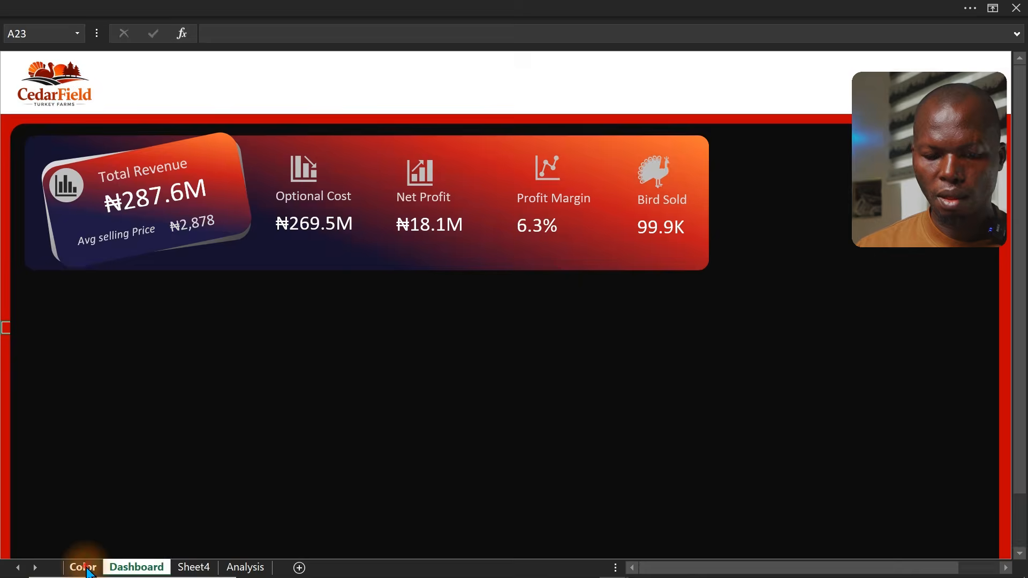
Check the Charts cards colour code on the Color sheet and return to the Dashboard sheet
left_click(83, 567)
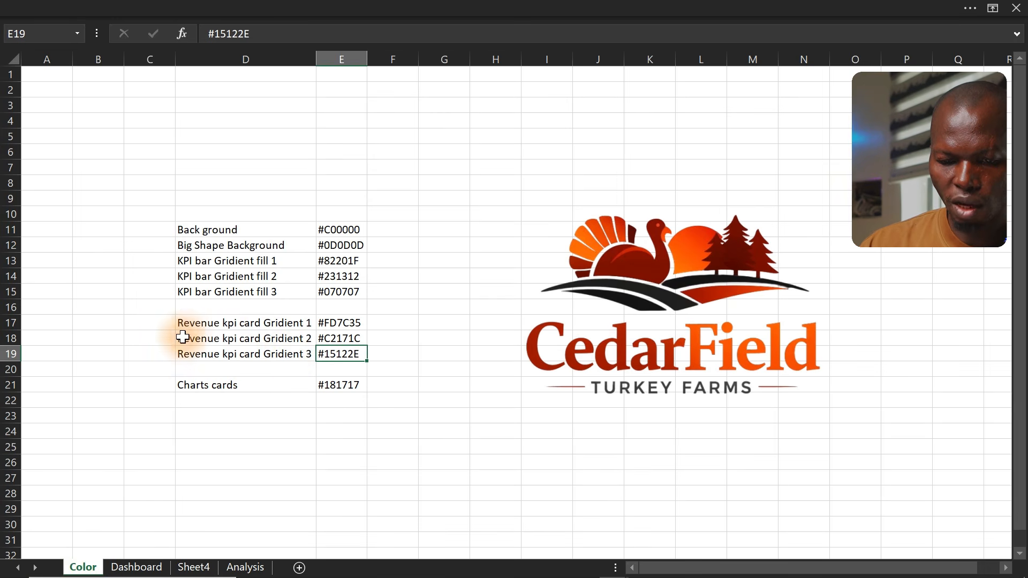
left_click(204, 385)
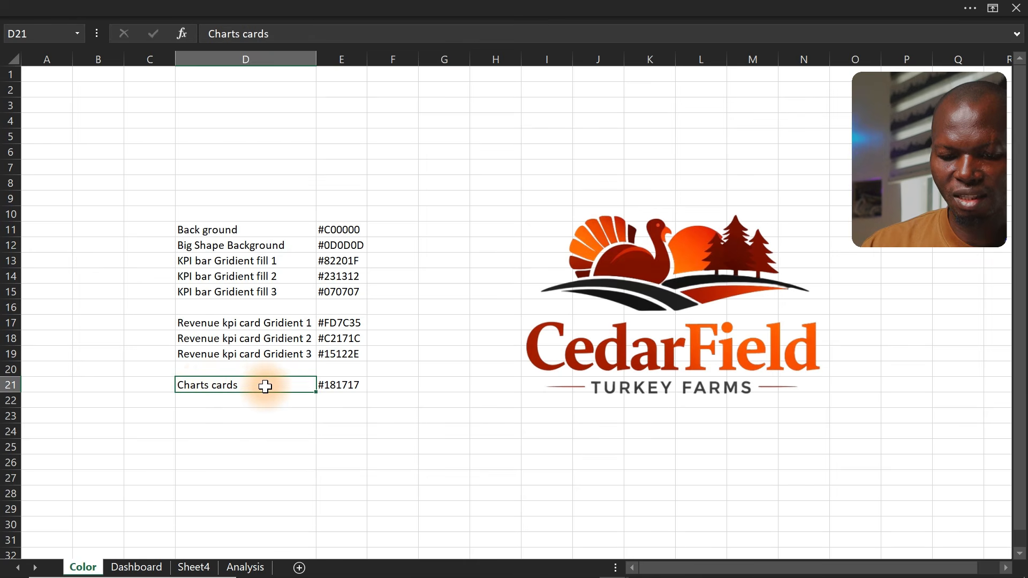
double_click(344, 385)
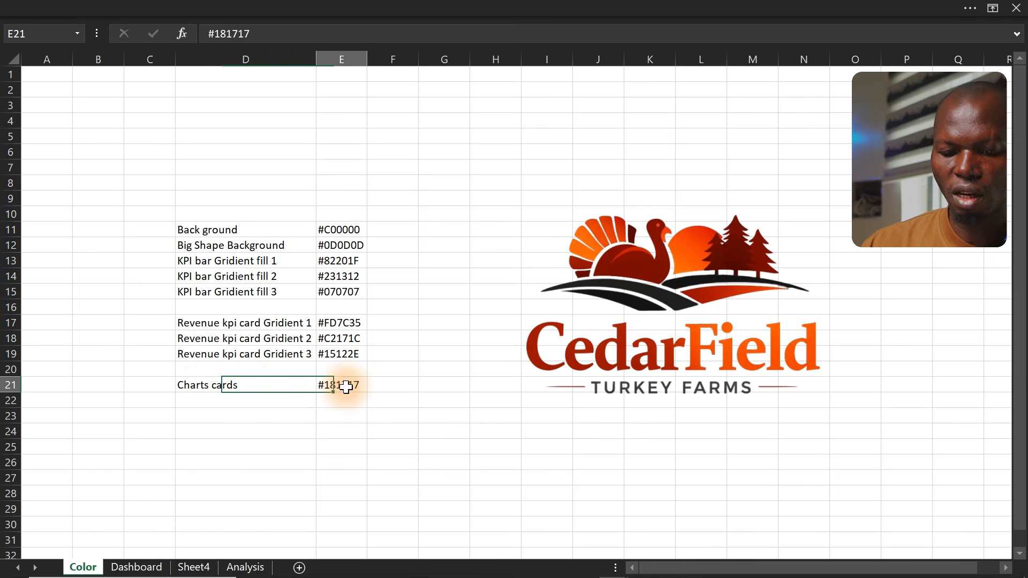
left_click_drag(364, 386, 310, 385)
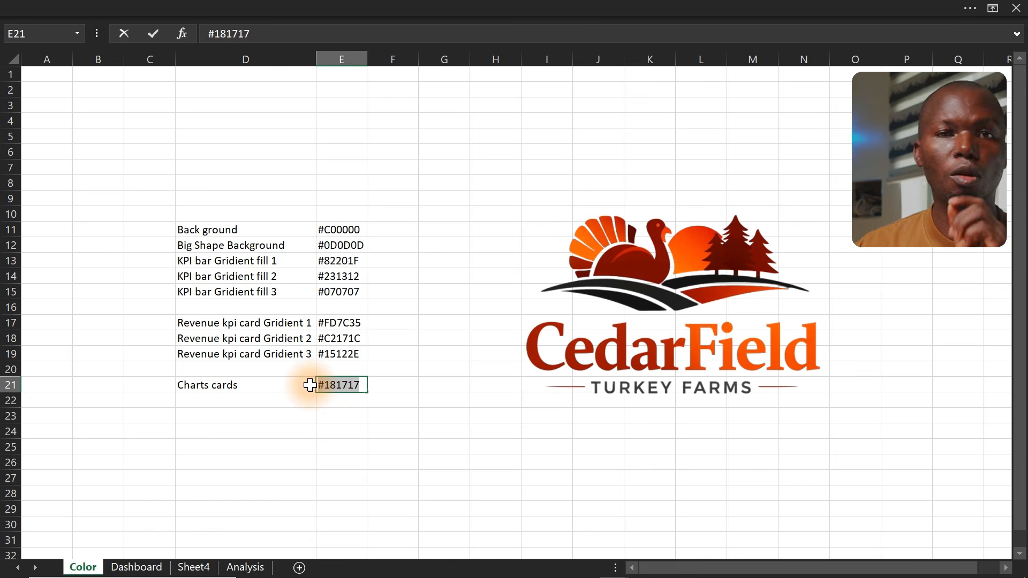
key("Escape")
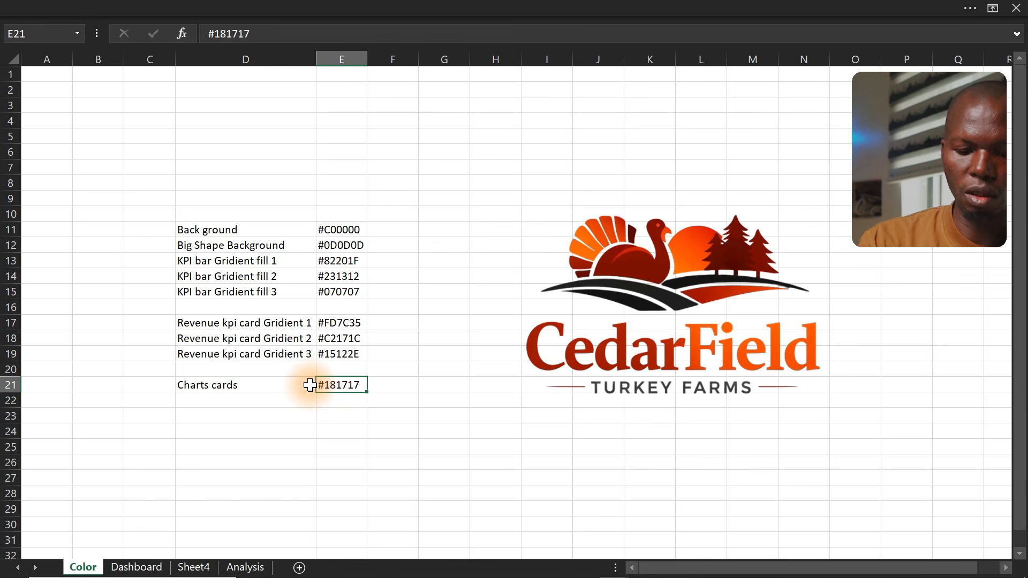
left_click_drag(310, 385, 138, 567)
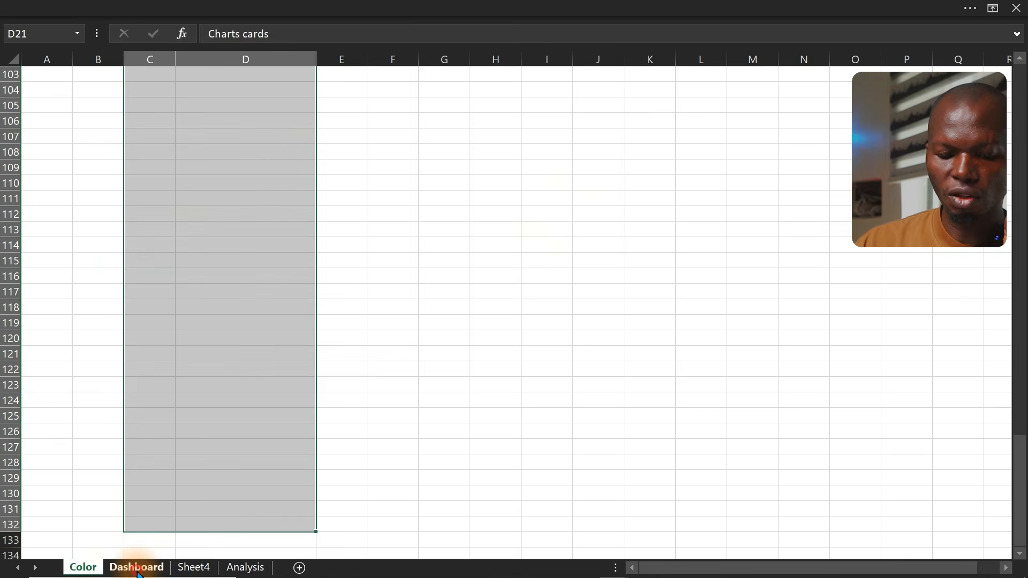
left_click(138, 568)
Draw a rounded rectangle on the dashboard below the KPI banner and open its Format Shape settings
left_click(239, 380)
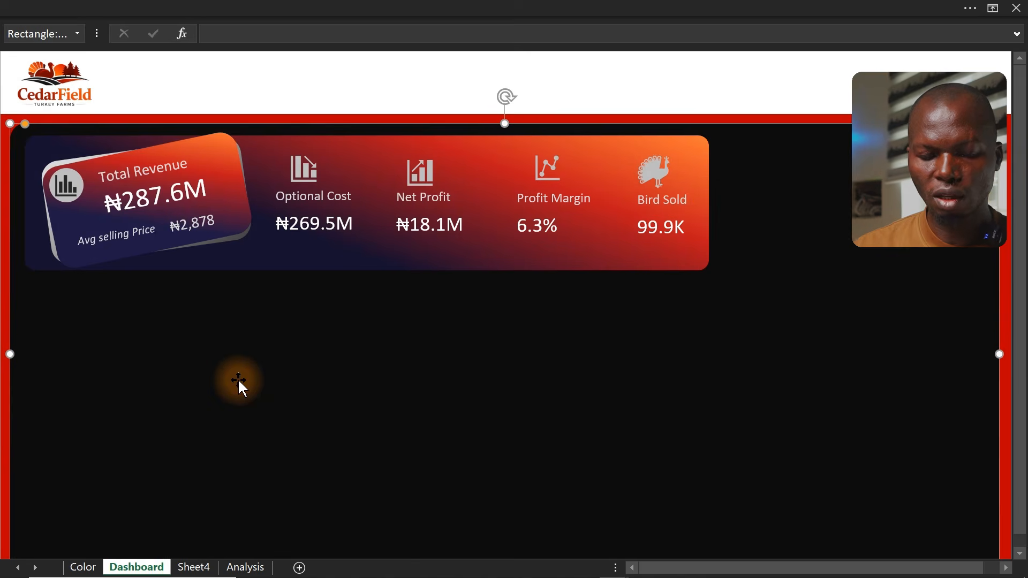
left_click(340, 7)
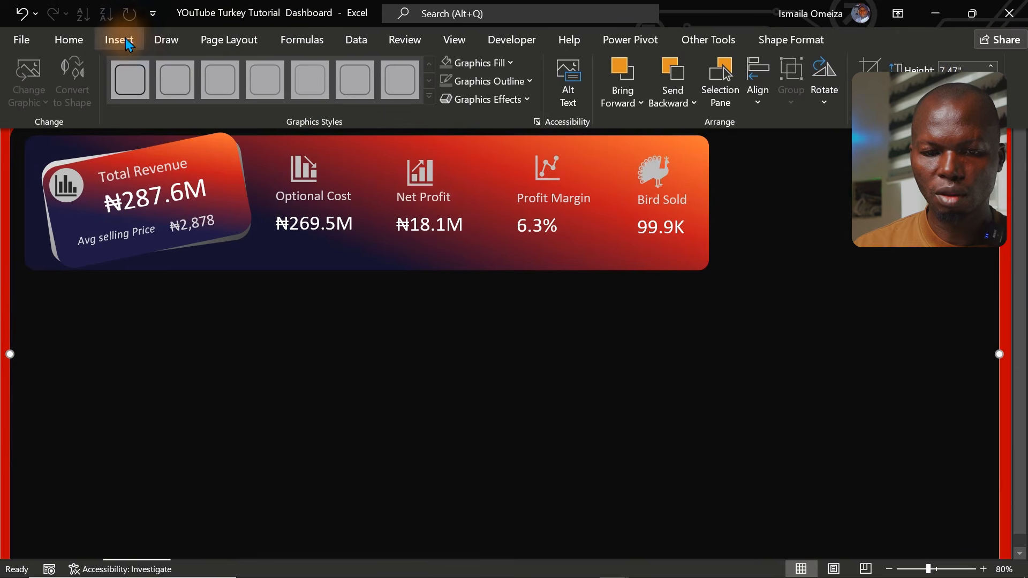
left_click(109, 41)
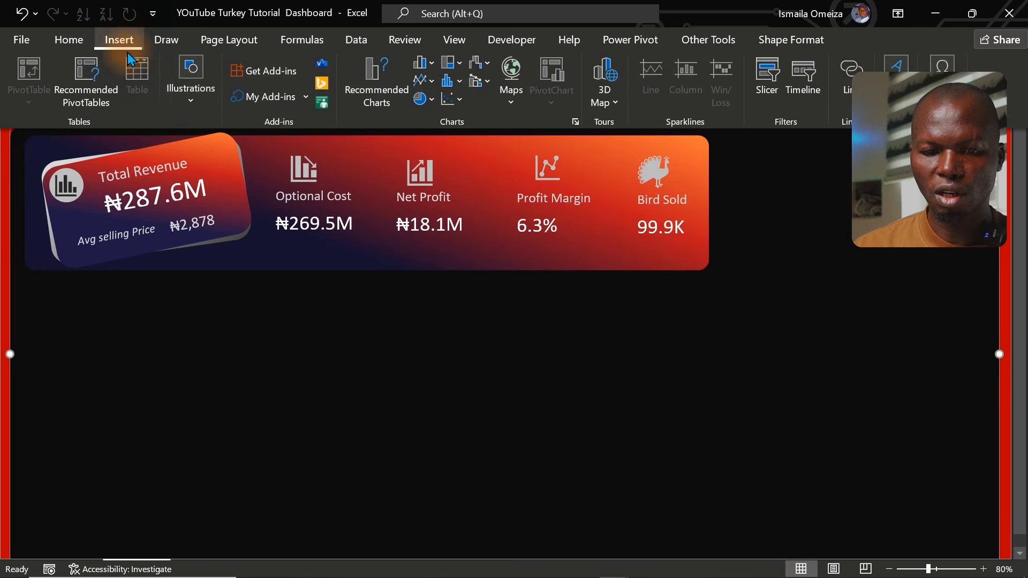
left_click(187, 97)
left_click(233, 177)
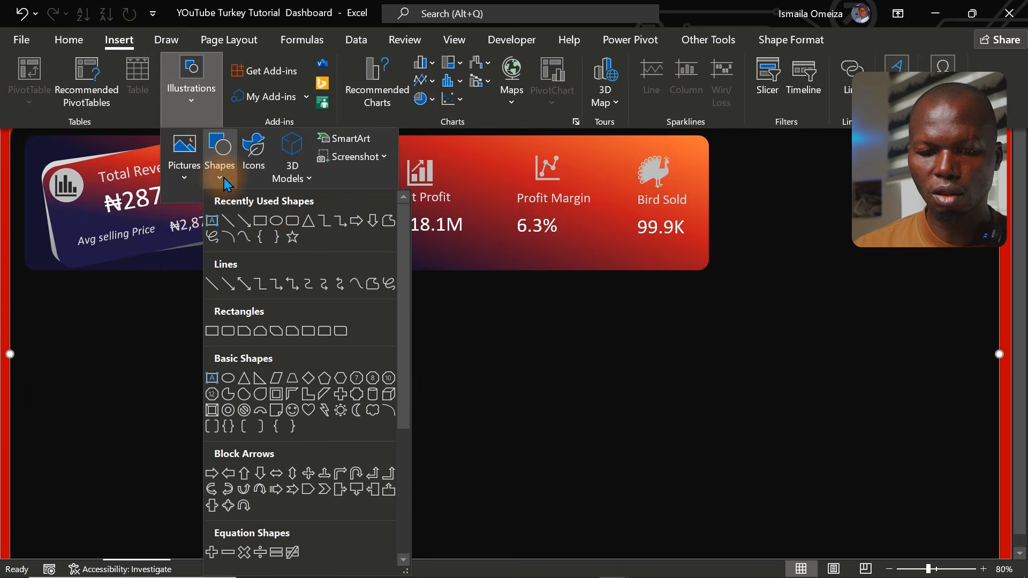
left_click(288, 222)
left_click_drag(183, 336, 384, 429)
key("ctrl+1")
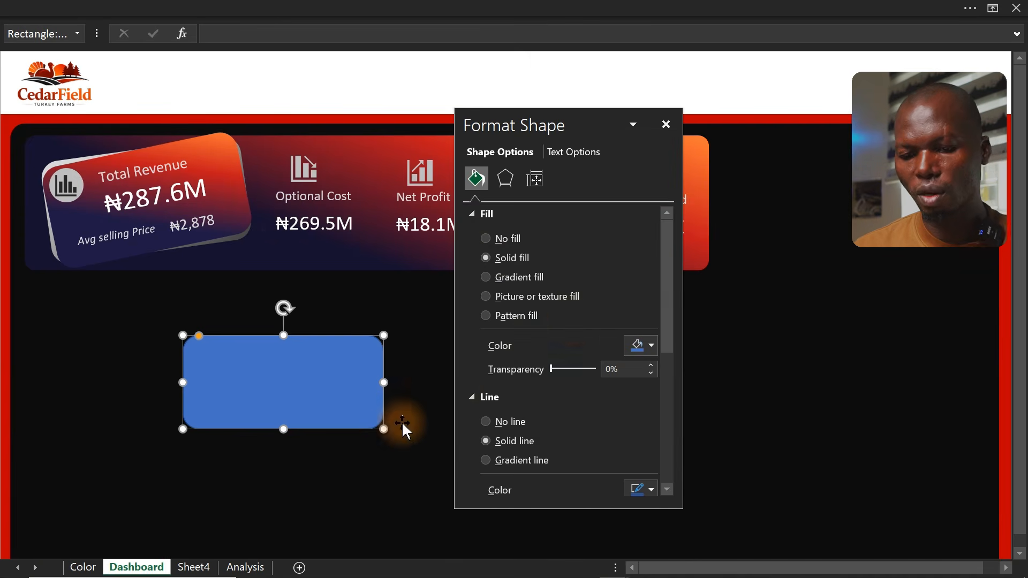
Set the rectangle's solid fill to hex #181717 and remove its outline
left_click(641, 347)
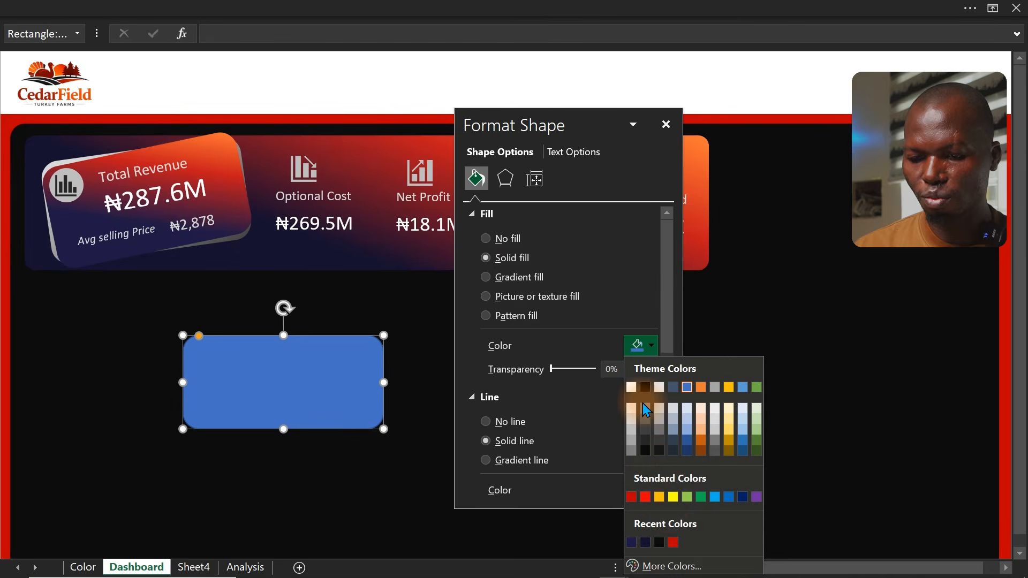
left_click(664, 567)
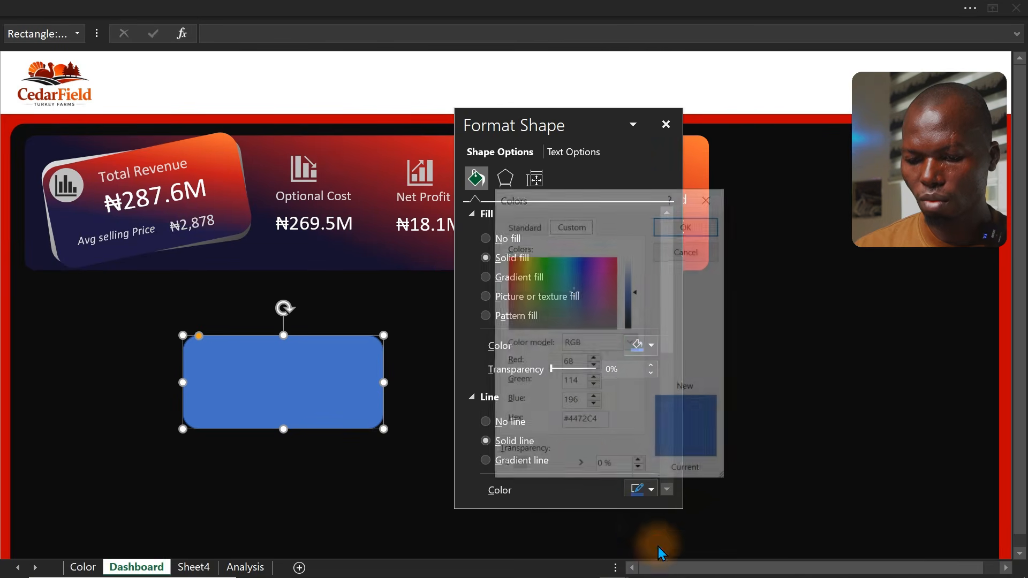
left_click_drag(599, 421, 546, 423)
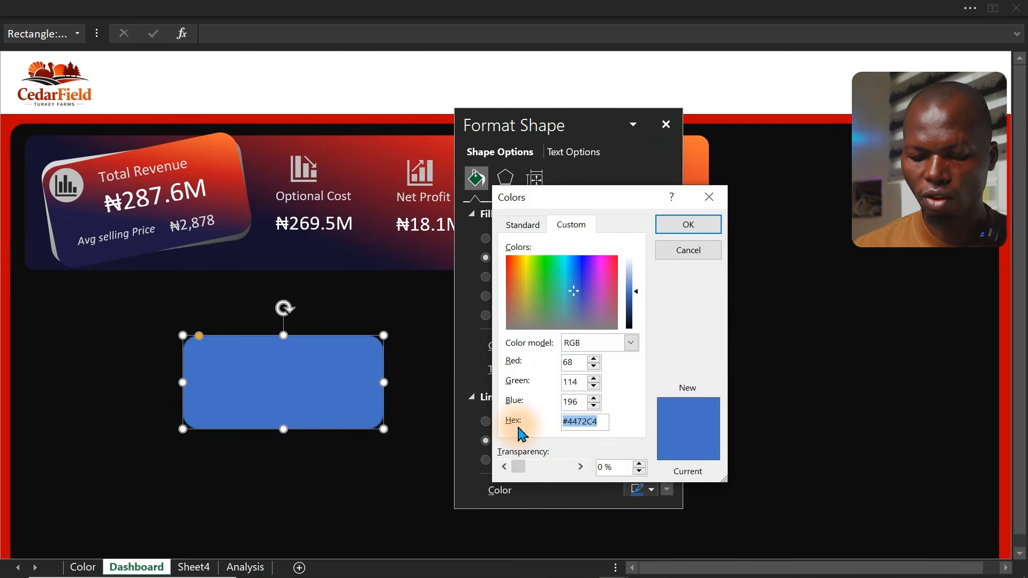
type("#181717")
key("Return")
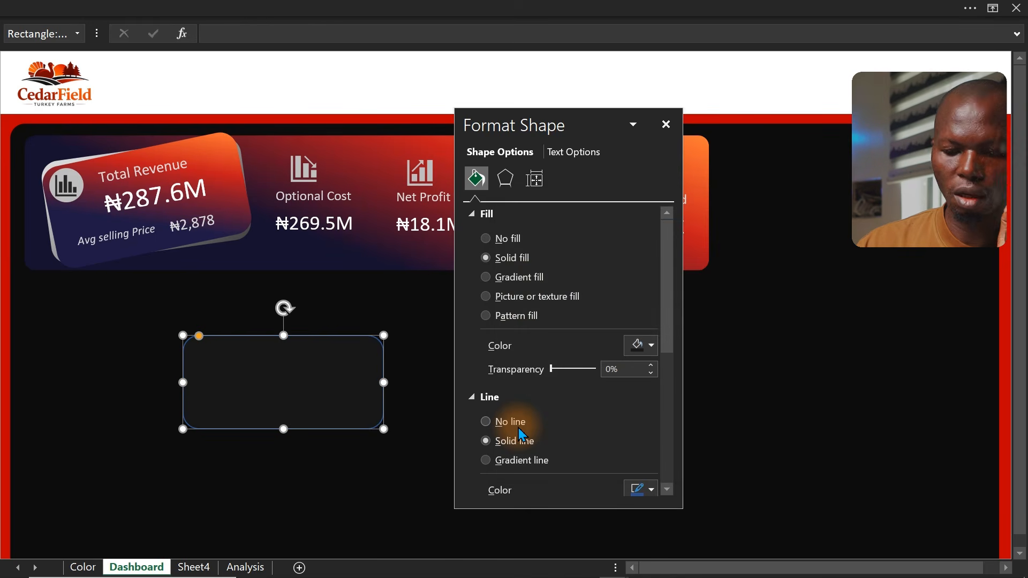
left_click(506, 422)
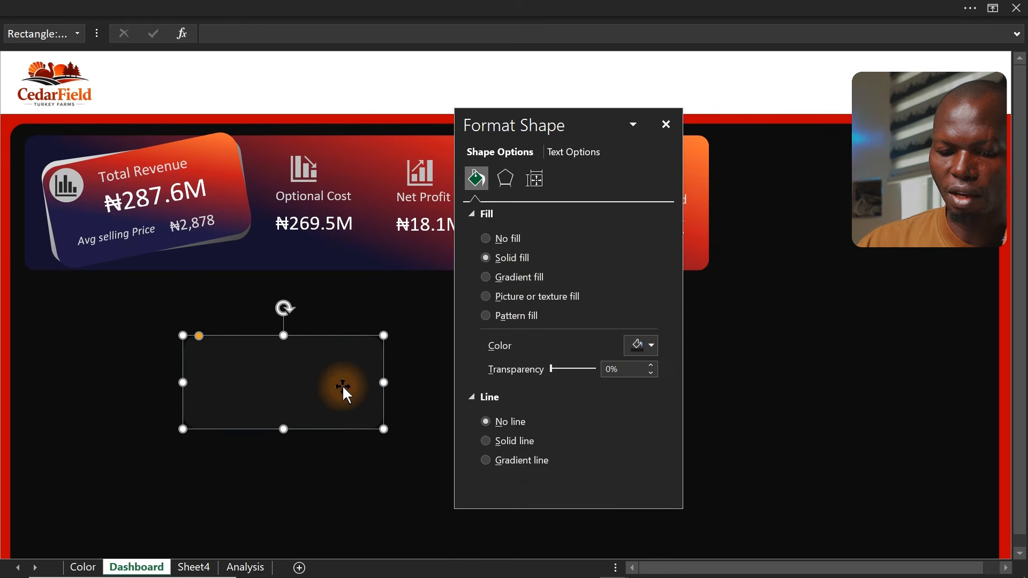
Move the dark rectangle toward the left side beneath the KPI banner
left_click_drag(342, 384, 231, 357)
left_click(313, 372)
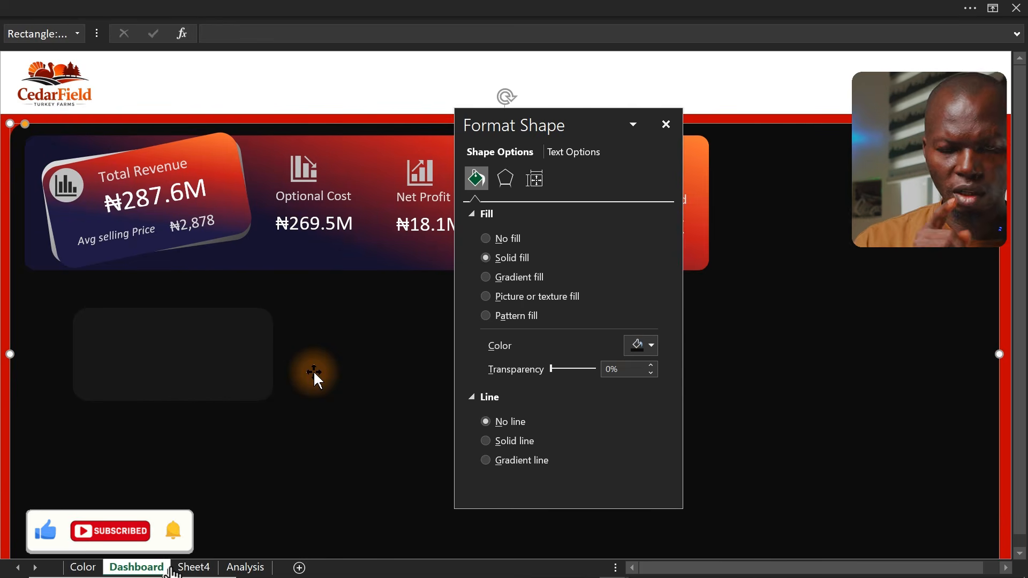
left_click(213, 356)
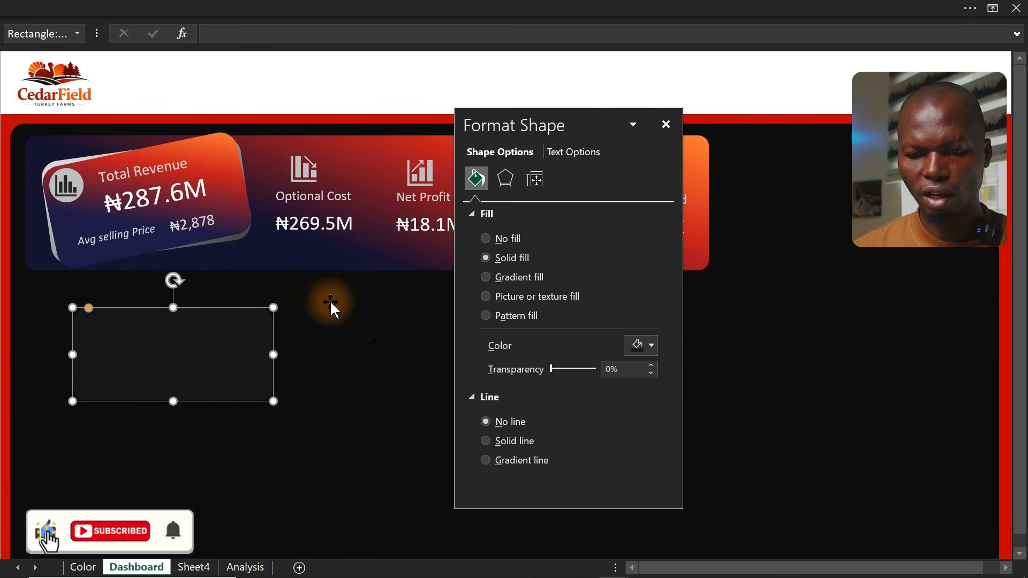
Apply the centered outer shadow preset to the rectangle and set the shadow transparency to 90%
left_click(505, 179)
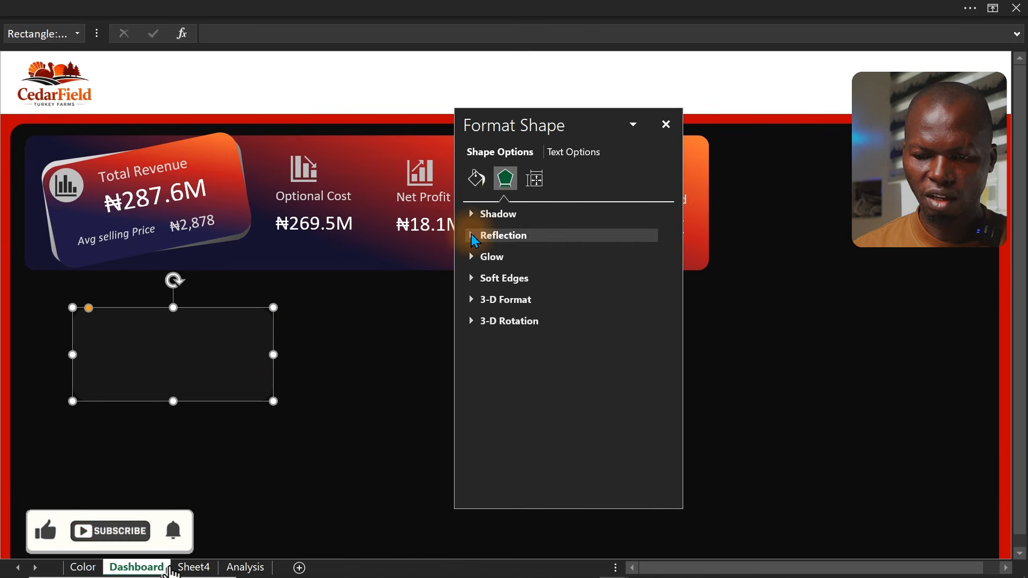
left_click(485, 214)
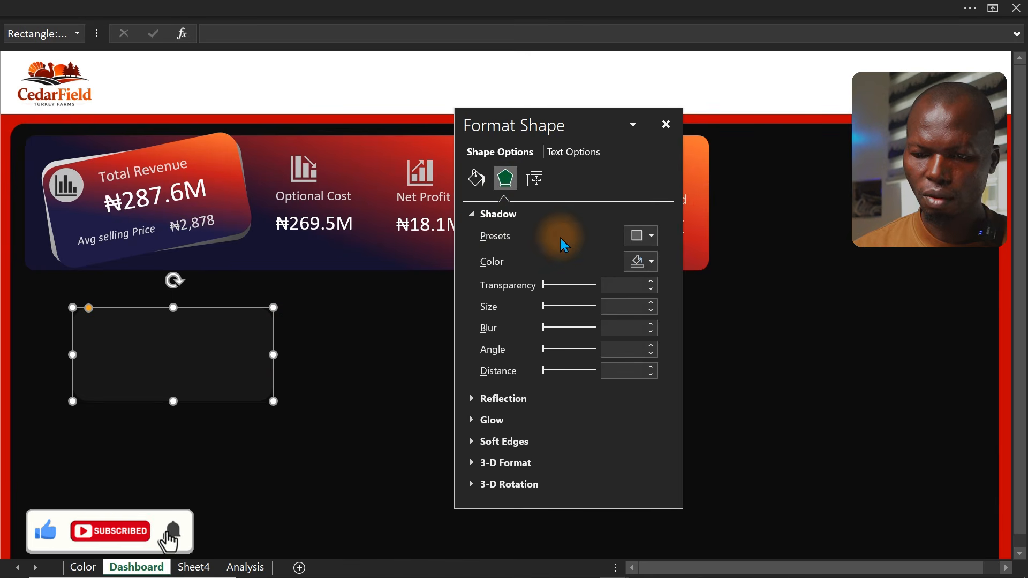
left_click(650, 237)
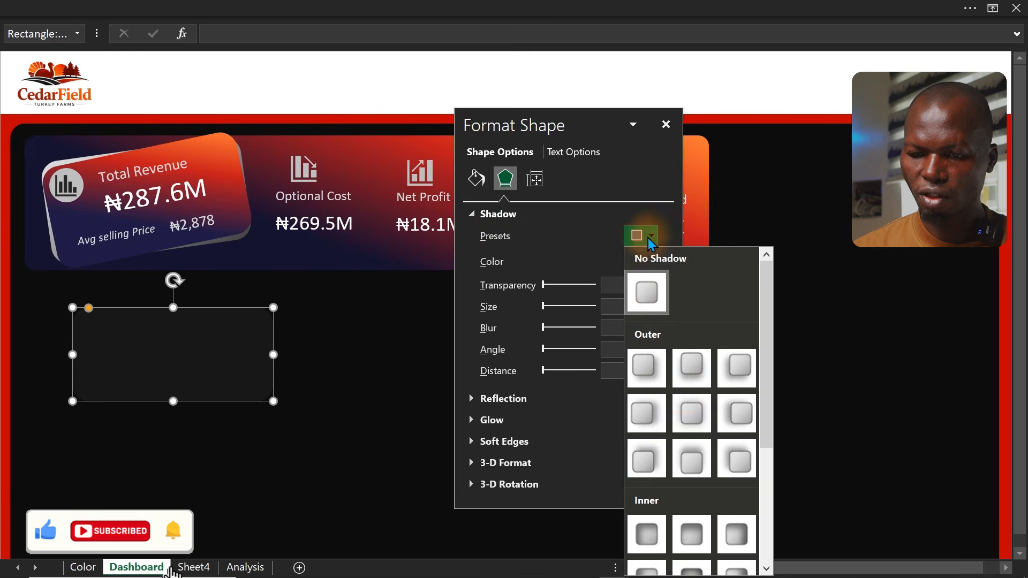
left_click(692, 414)
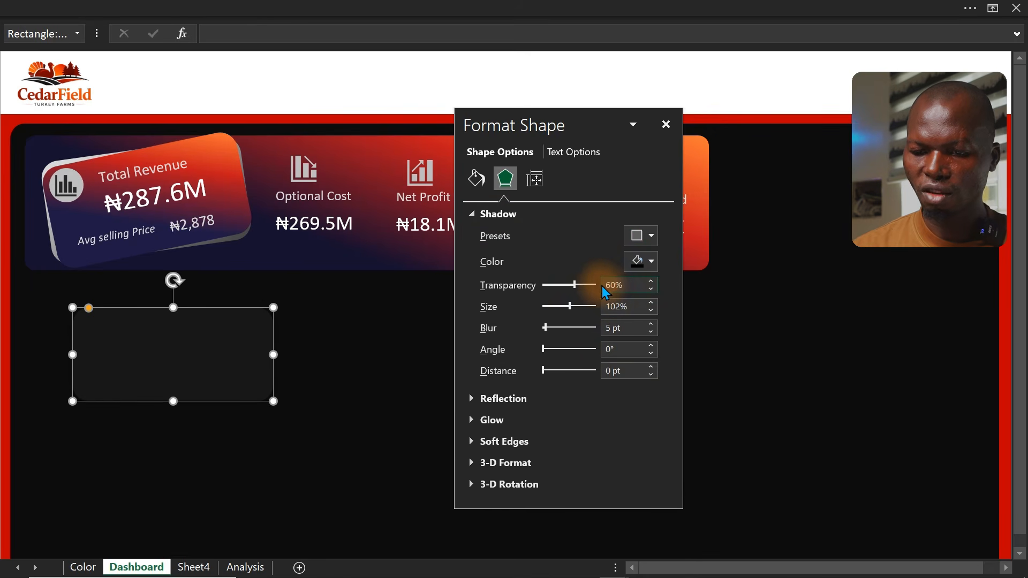
key("Delete")
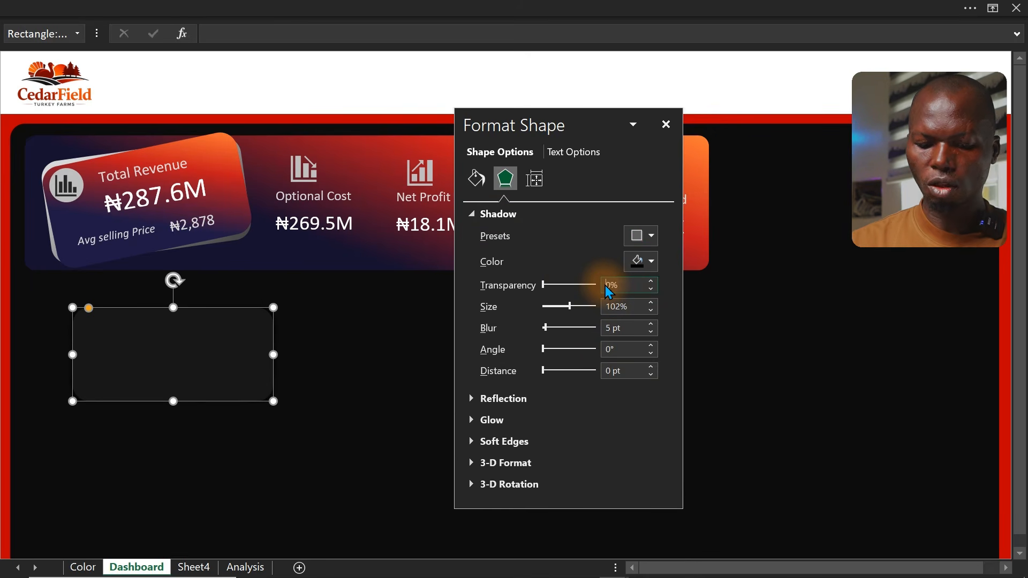
type("9")
left_click(360, 329)
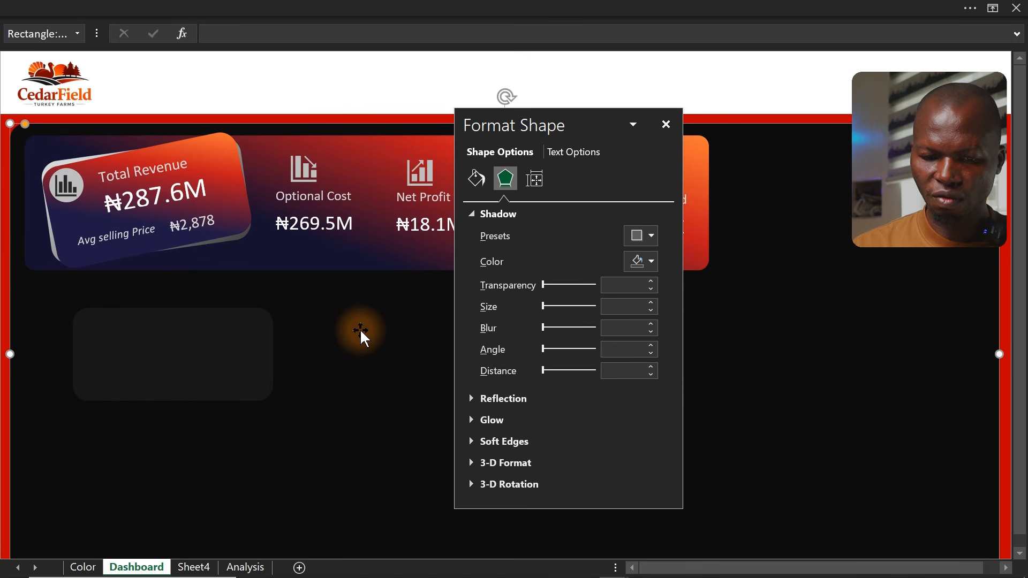
left_click(147, 365)
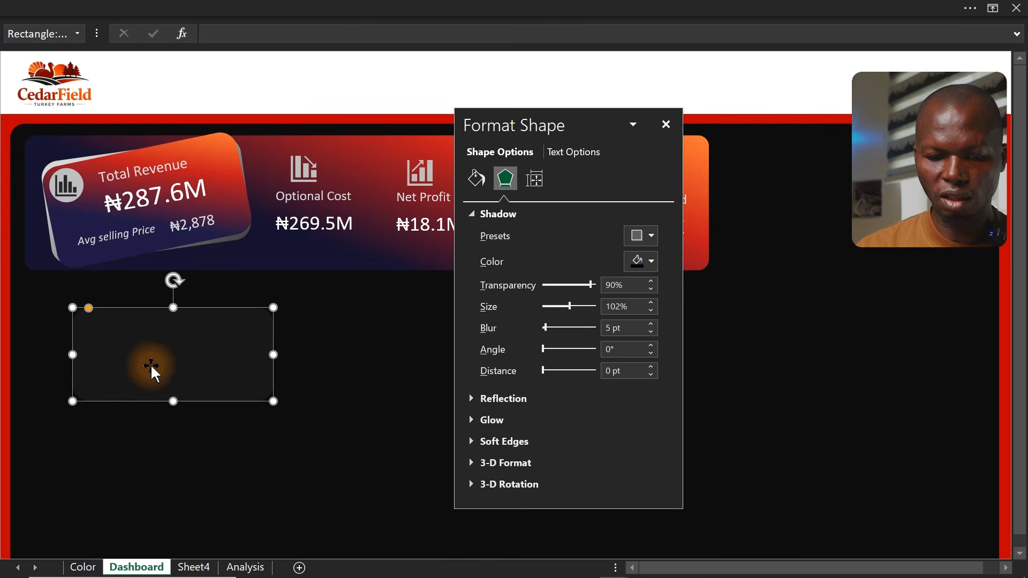
left_click(664, 125)
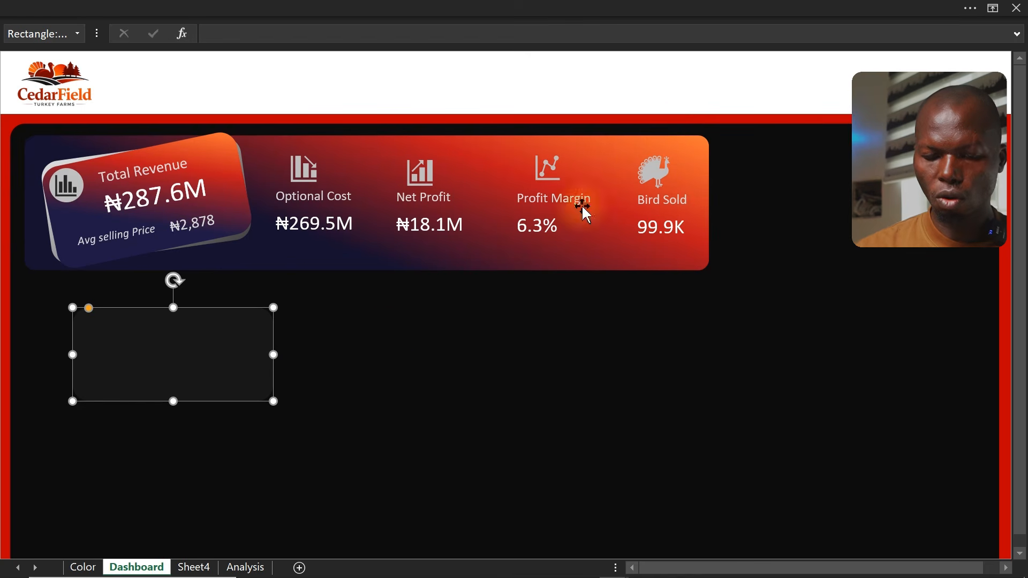
Resize the dark card larger and align it under the Total Revenue card's left edge
left_click_drag(273, 401, 344, 427)
left_click_drag(220, 345, 174, 324)
left_click(247, 94)
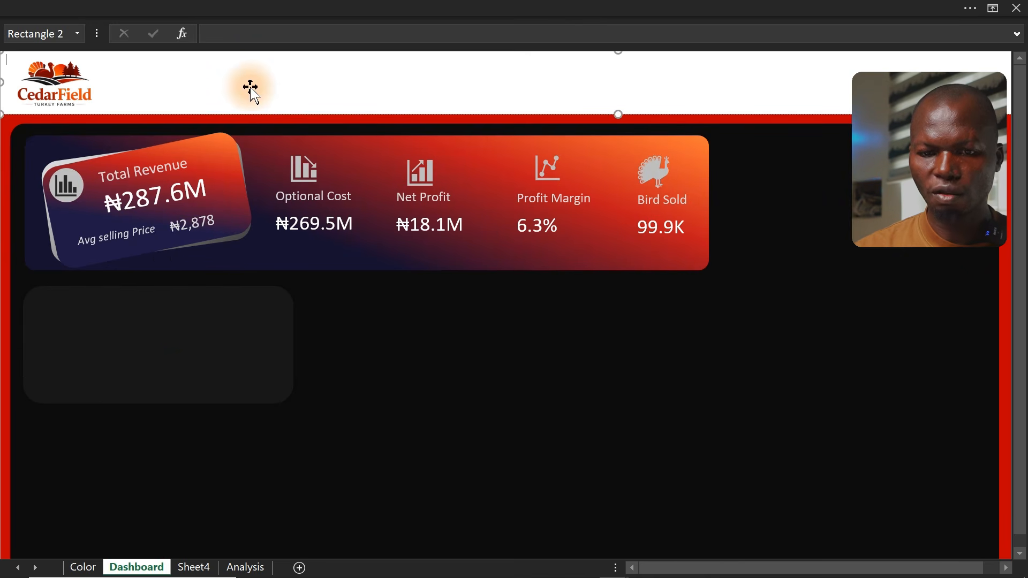
left_click(348, 5)
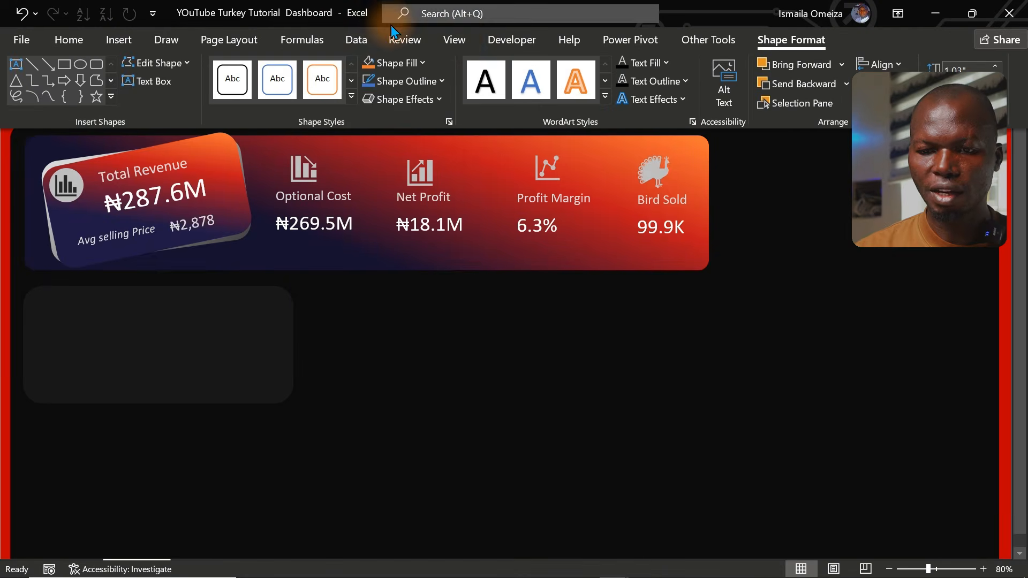
left_click(454, 39)
scroll(114, 172, "down", 1)
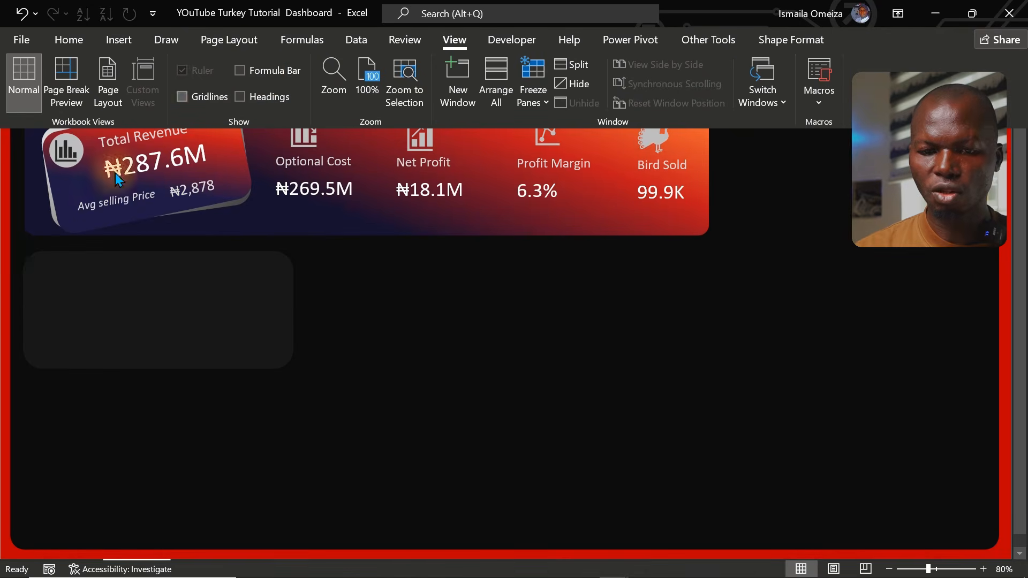
left_click(2, 274)
left_click(71, 289)
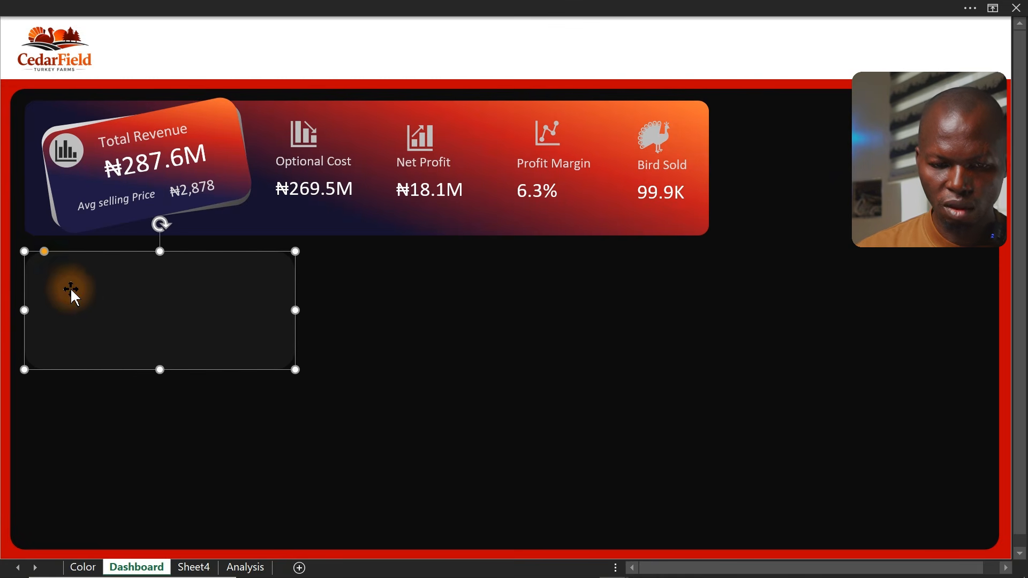
left_click(42, 255)
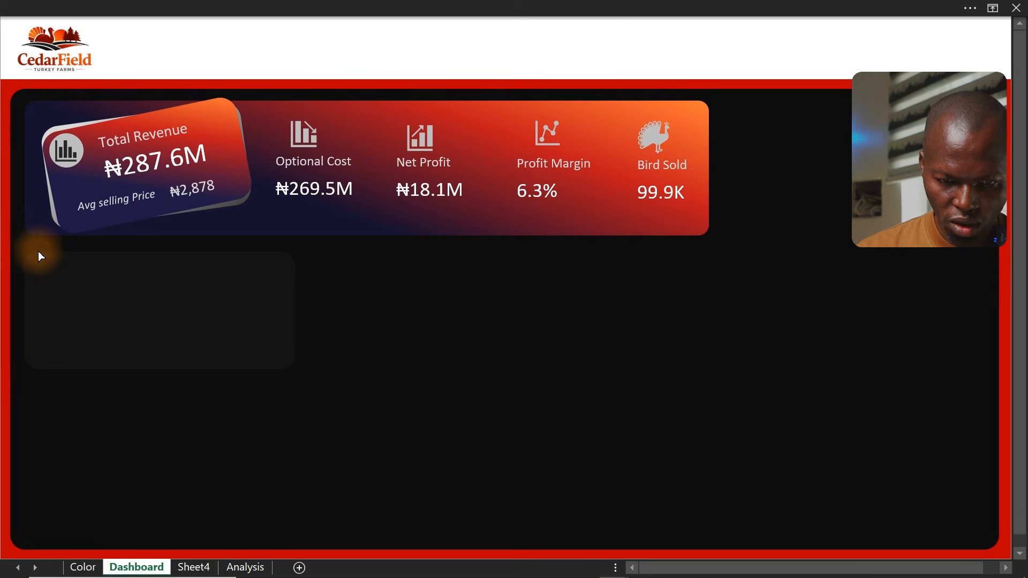
left_click(41, 255)
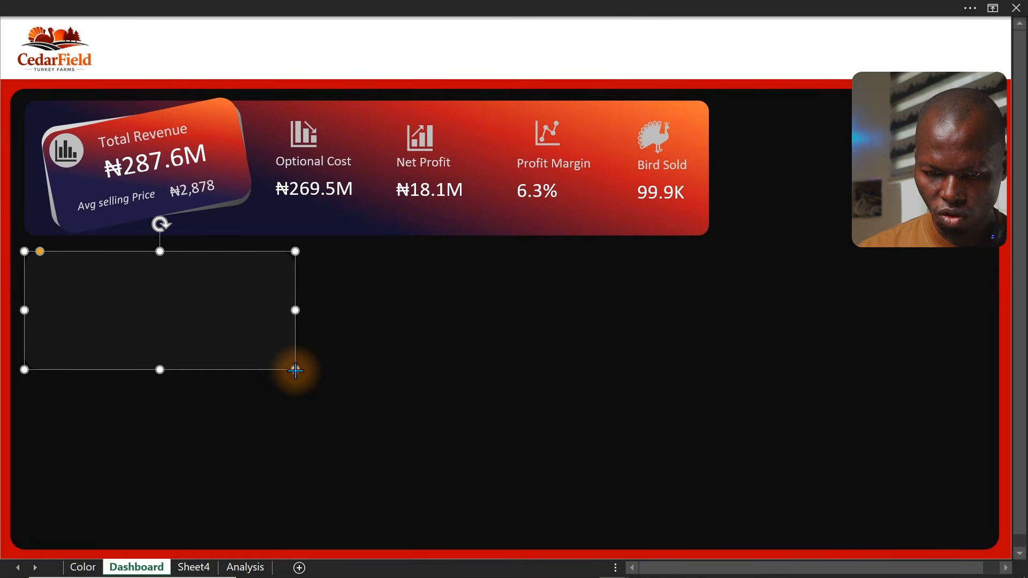
left_click_drag(294, 368, 383, 416)
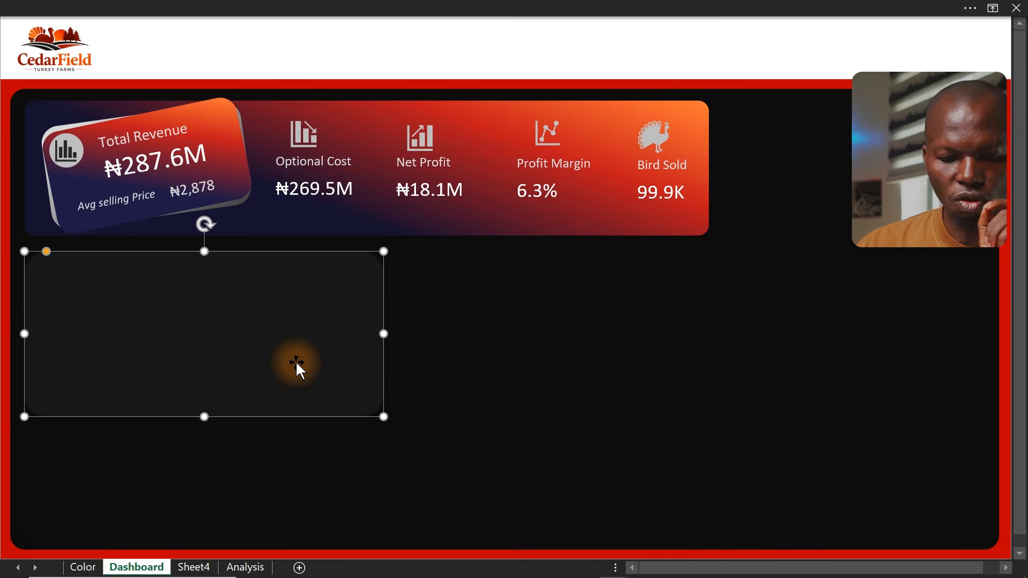
Copy the Optional Cost label into the dark card's top-left corner and retitle it "Reveue by month"
left_click(227, 7)
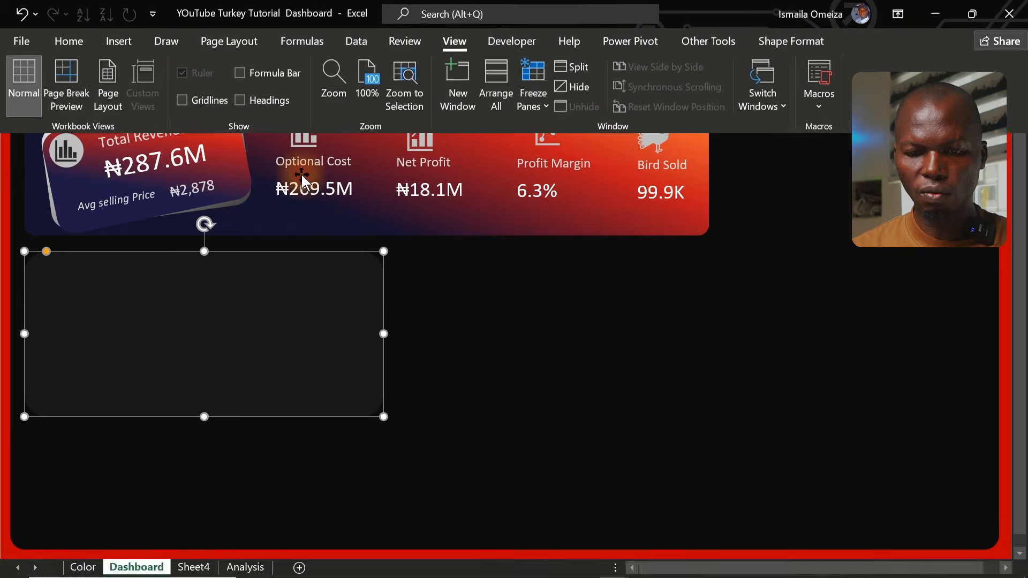
left_click(325, 172)
left_click(369, 177)
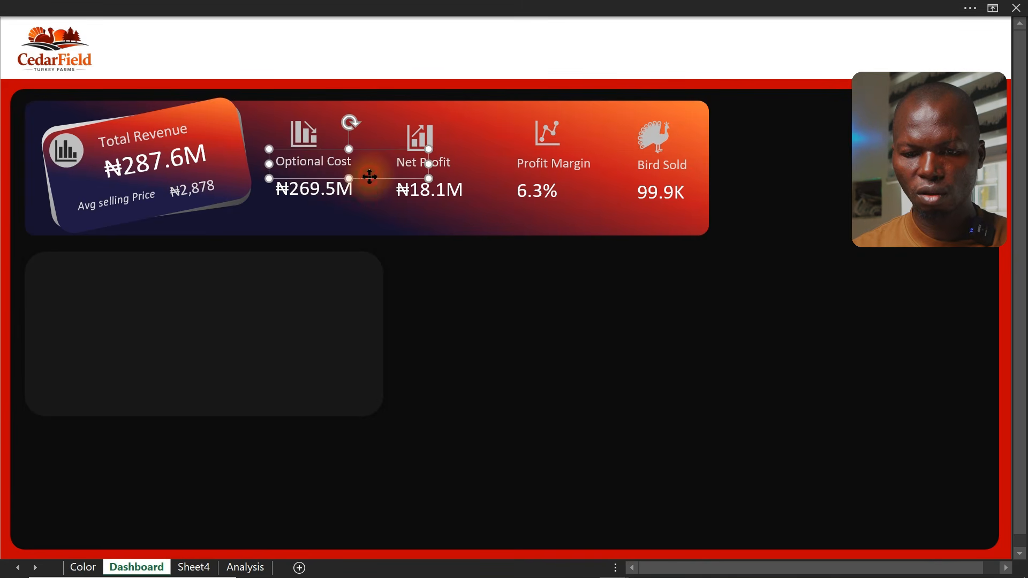
left_click_drag(369, 176, 149, 294)
left_click(154, 276)
key("ctrl+a")
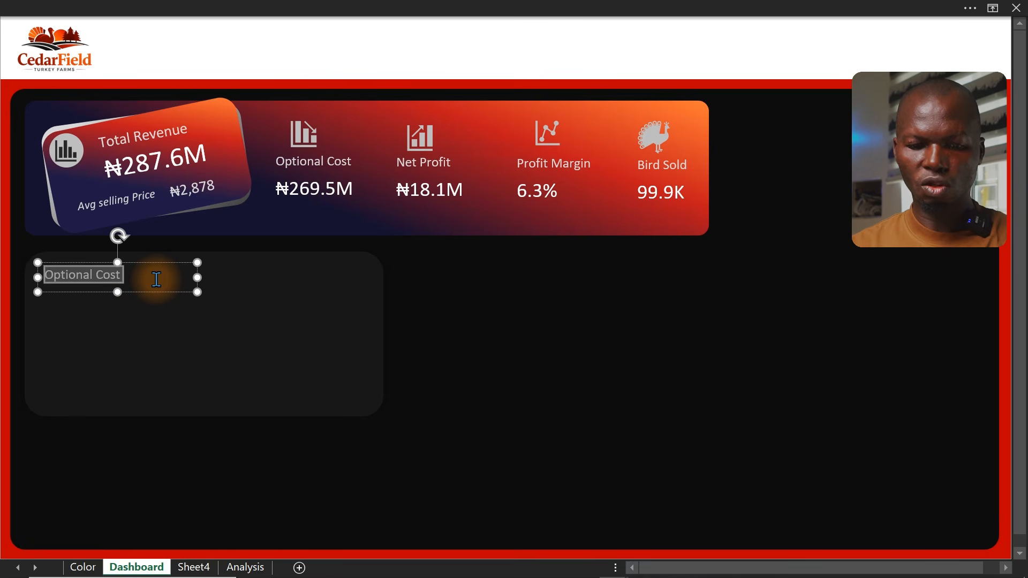
type("Reveue by month")
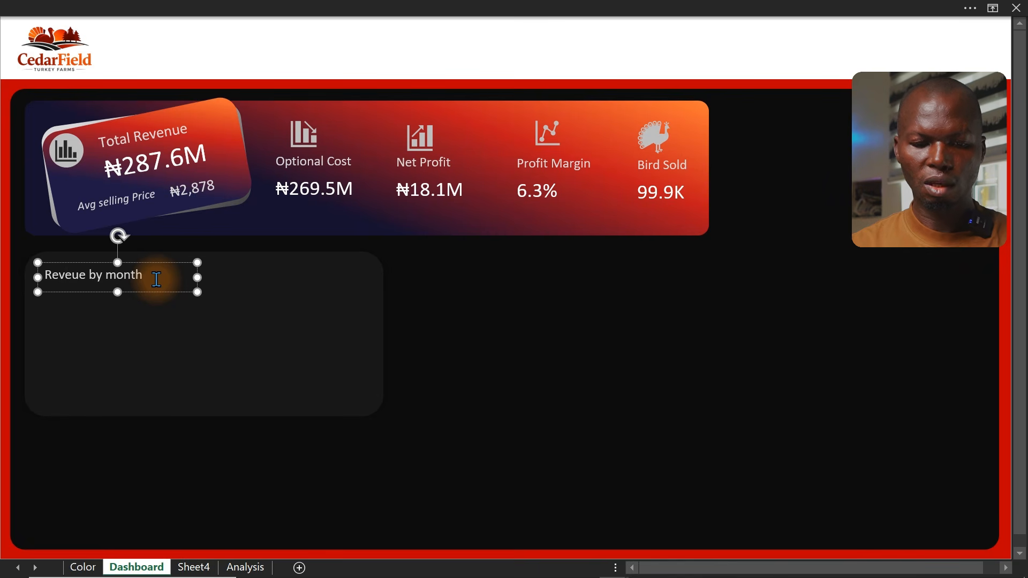
left_click(5, 322)
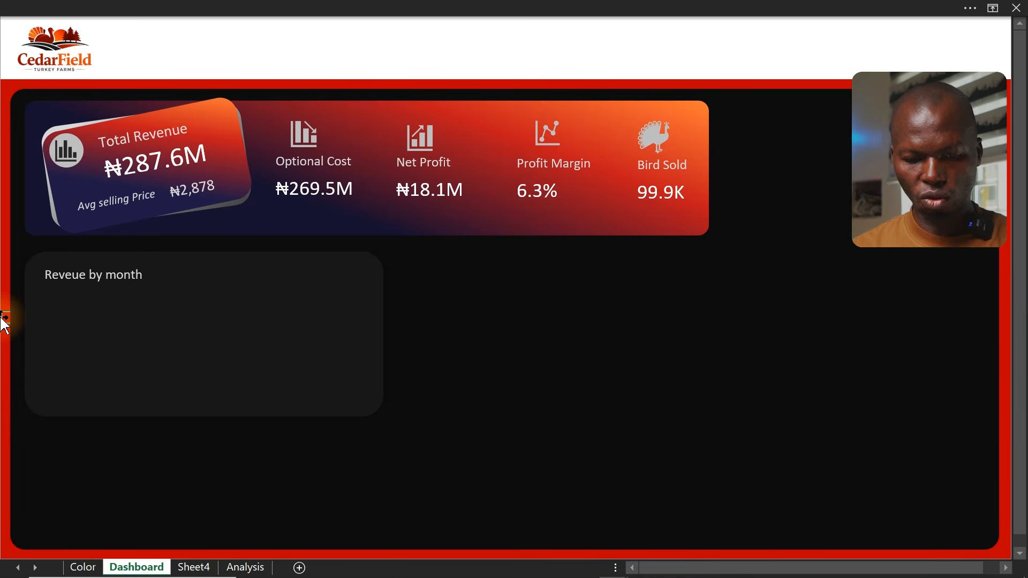
Copy the KPI PivotTable's headers and values on the Analysis sheet and paste them into cell Q7
left_click(239, 568)
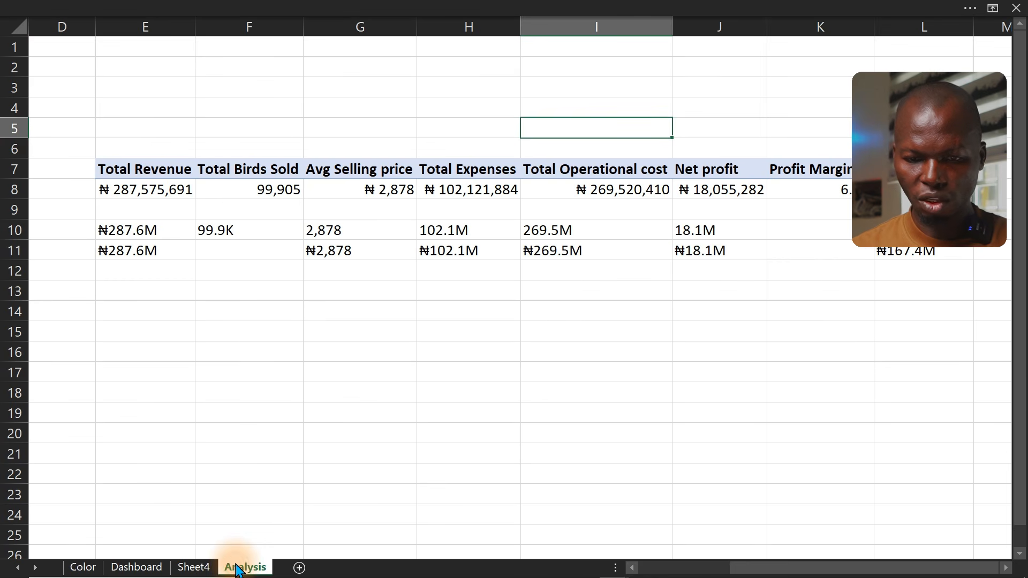
left_click_drag(108, 167, 862, 171)
key("ctrl+c")
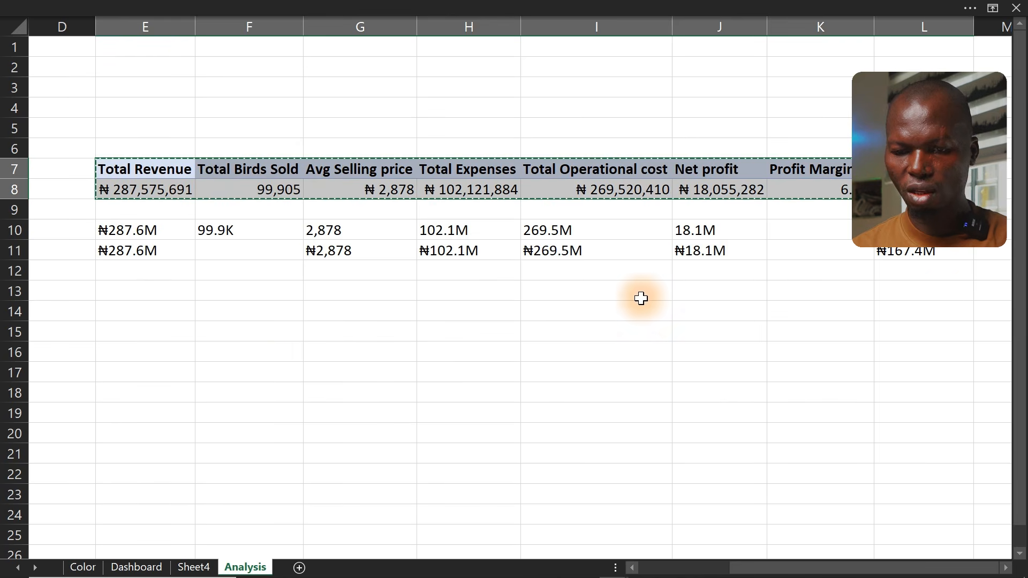
left_click(1006, 567)
left_click(1006, 568)
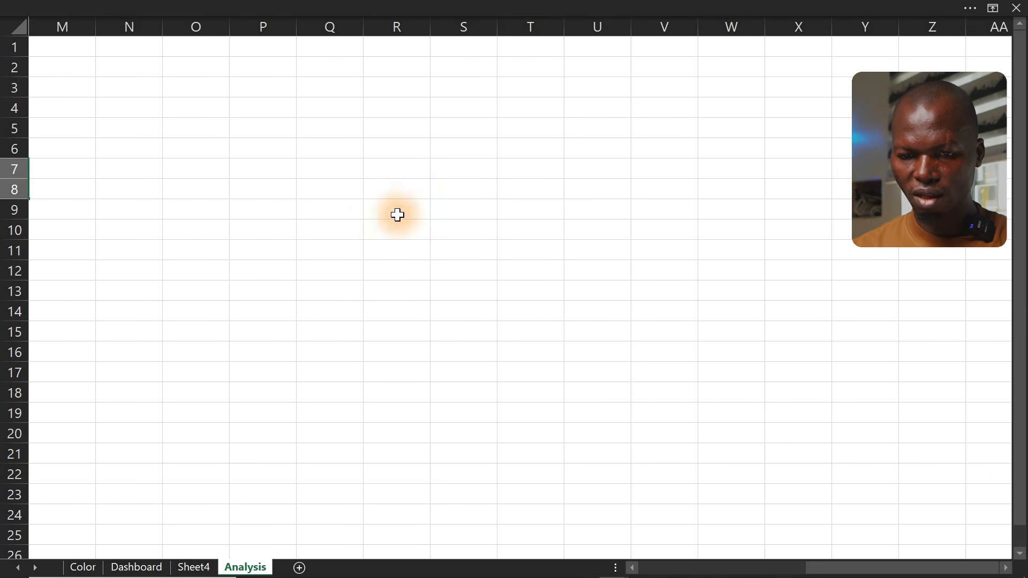
left_click(341, 167)
key("ctrl+v")
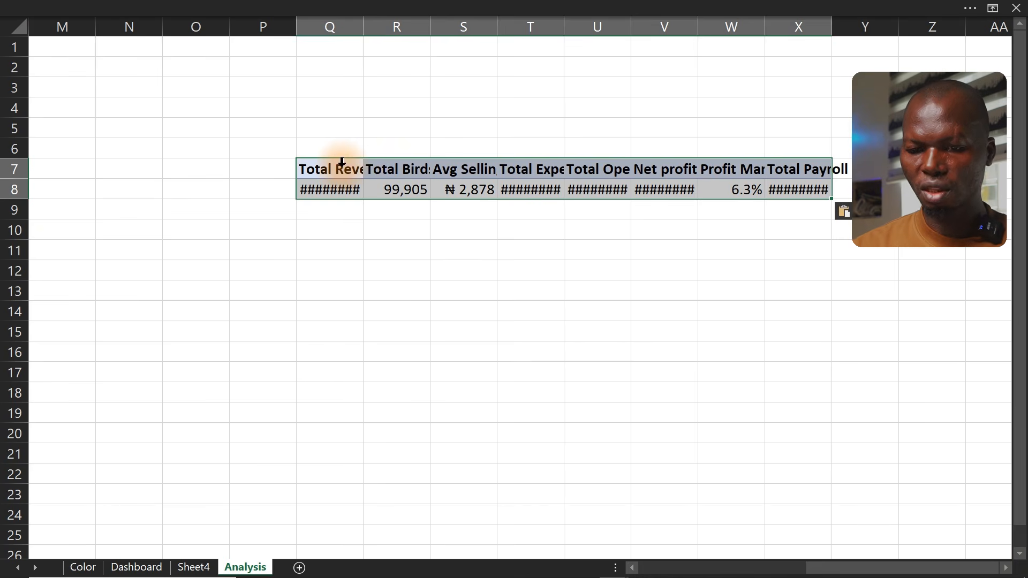
Reduce the pasted PivotTable's values to Total Revenue only and add Calendar's Month Name field to its rows
left_click(367, 187)
right_click(367, 189)
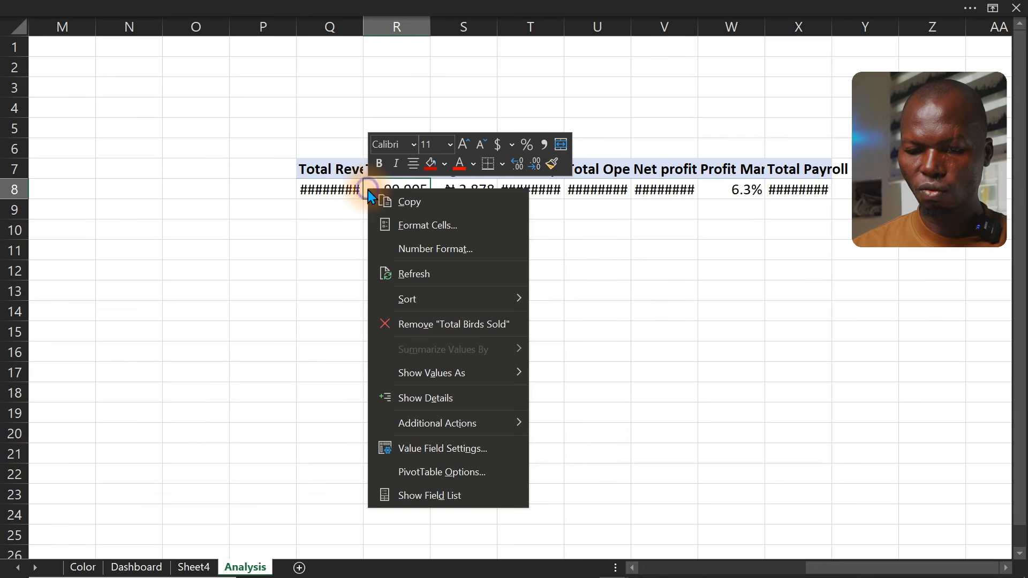
left_click(421, 494)
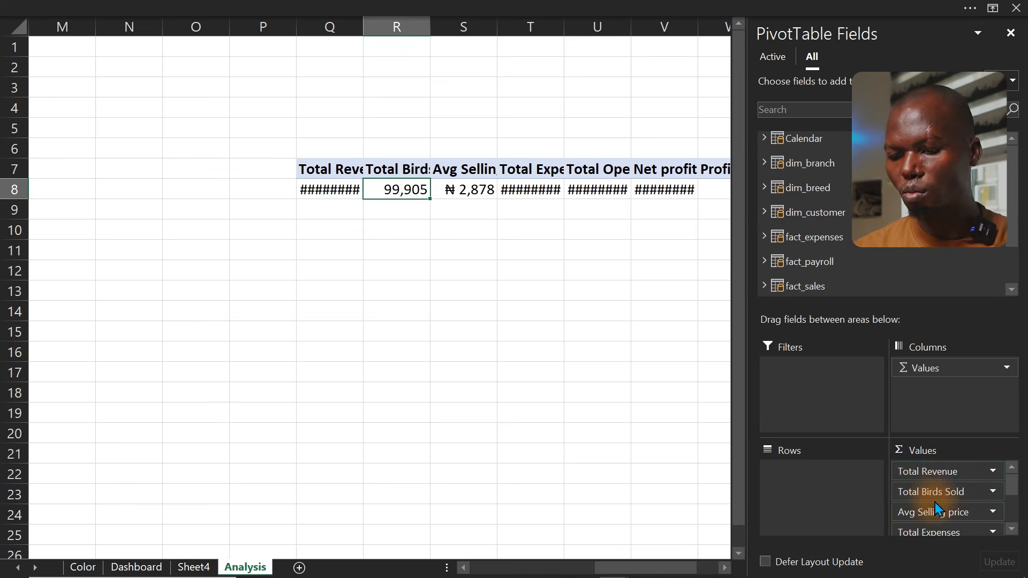
left_click_drag(931, 492, 736, 482)
left_click_drag(942, 493, 848, 521)
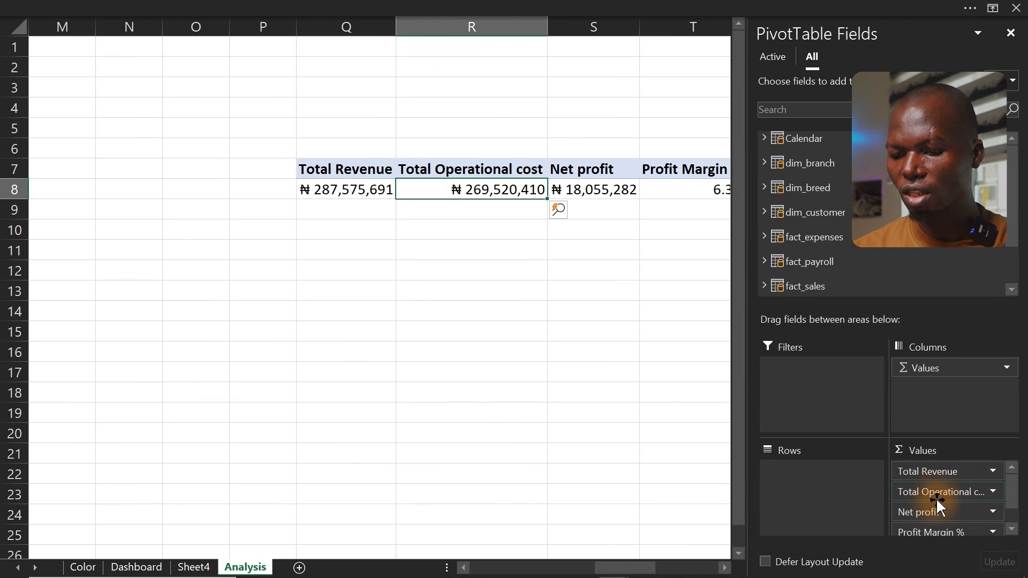
left_click_drag(937, 504, 635, 514)
left_click_drag(935, 491, 687, 498)
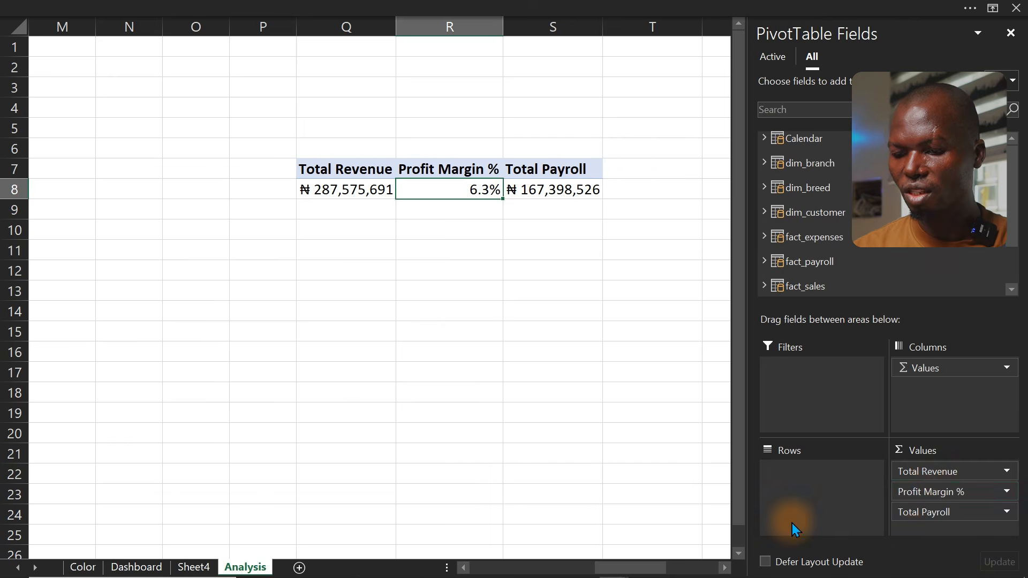
left_click_drag(907, 490, 660, 485)
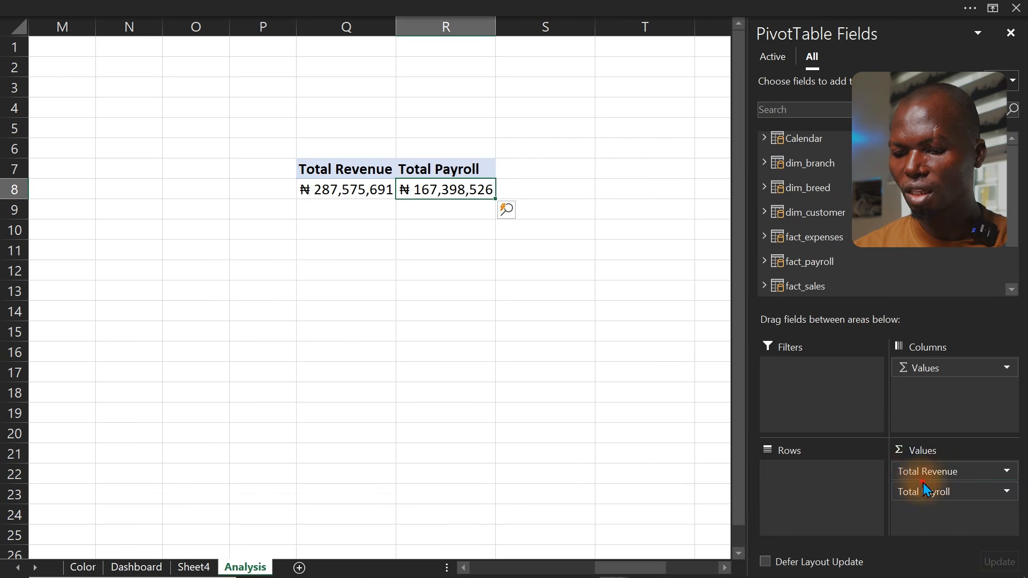
left_click_drag(929, 491, 662, 489)
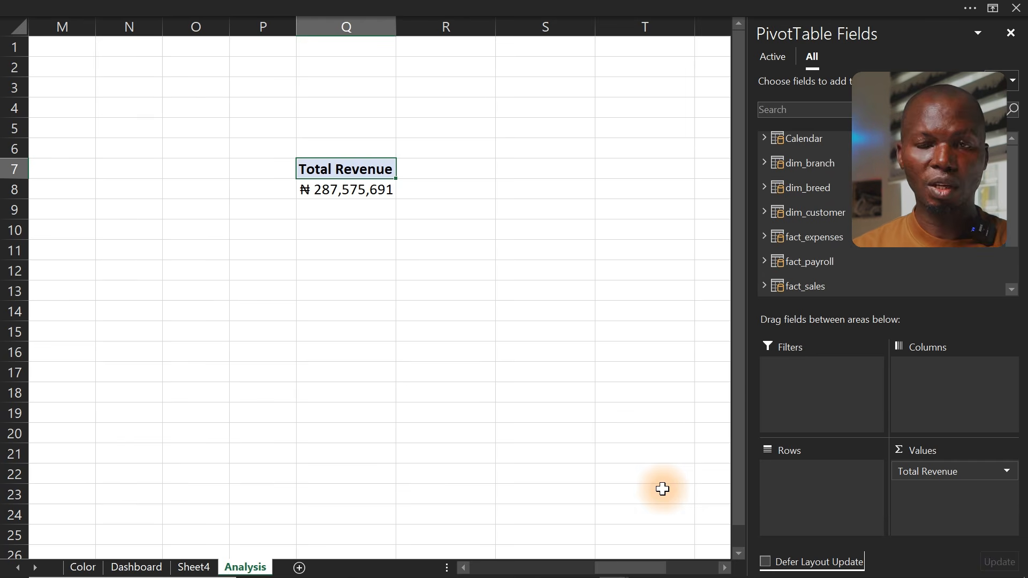
left_click(763, 138)
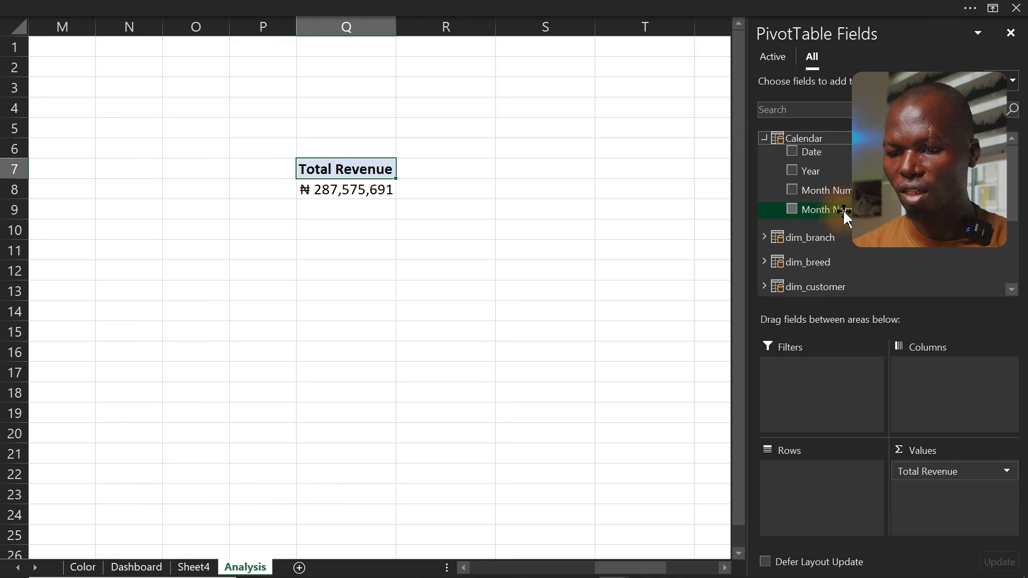
left_click_drag(842, 217, 837, 502)
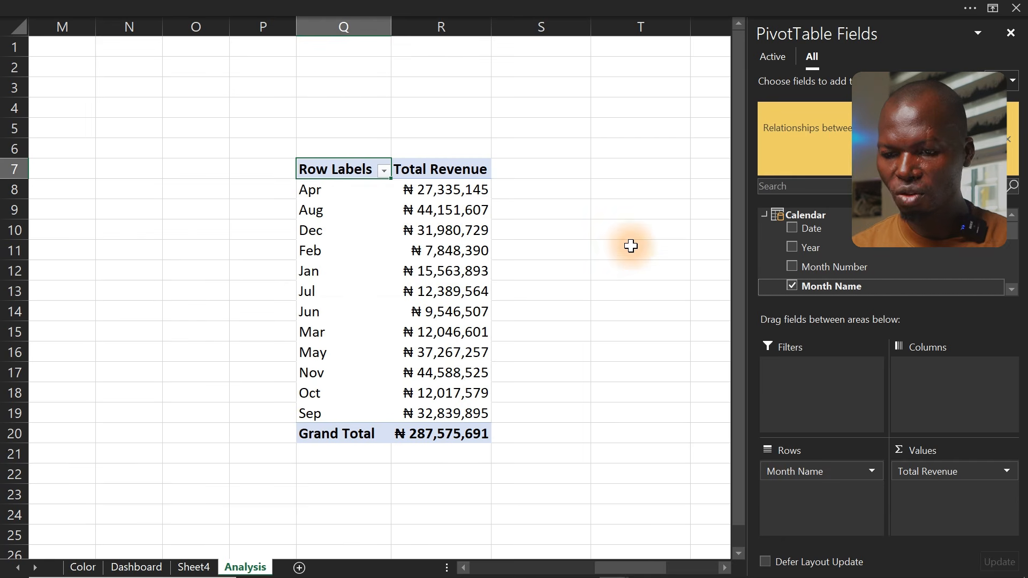
In cell T7, enter a formula referencing the month and revenue pivot range Q7:R19
left_click(641, 569)
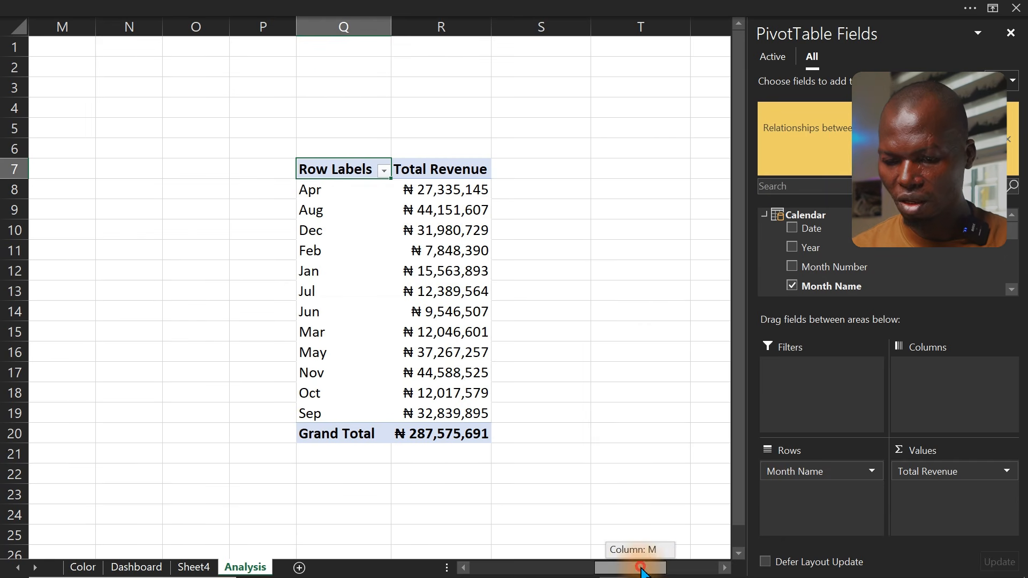
left_click_drag(641, 568, 677, 566)
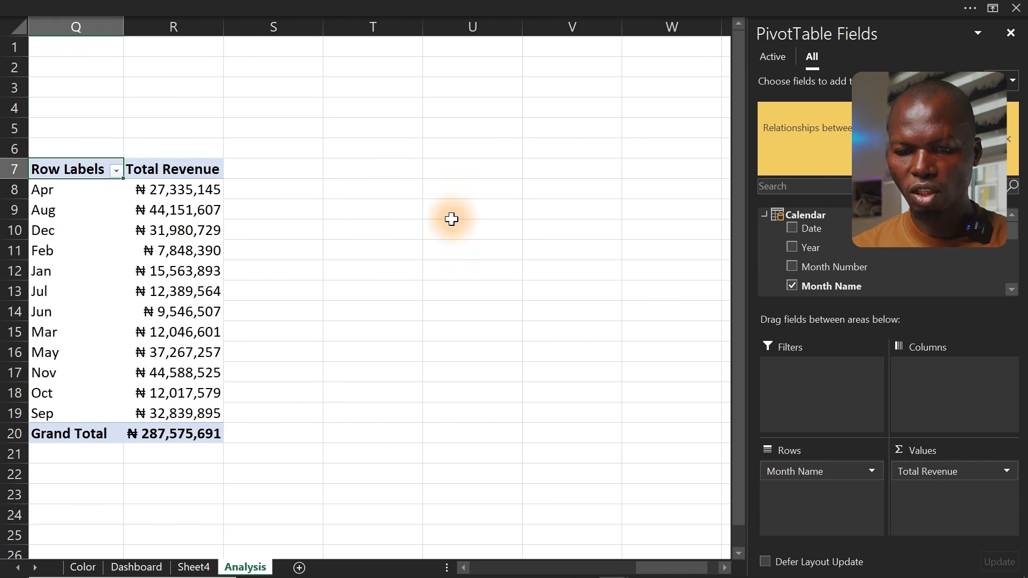
left_click(393, 176)
type("=")
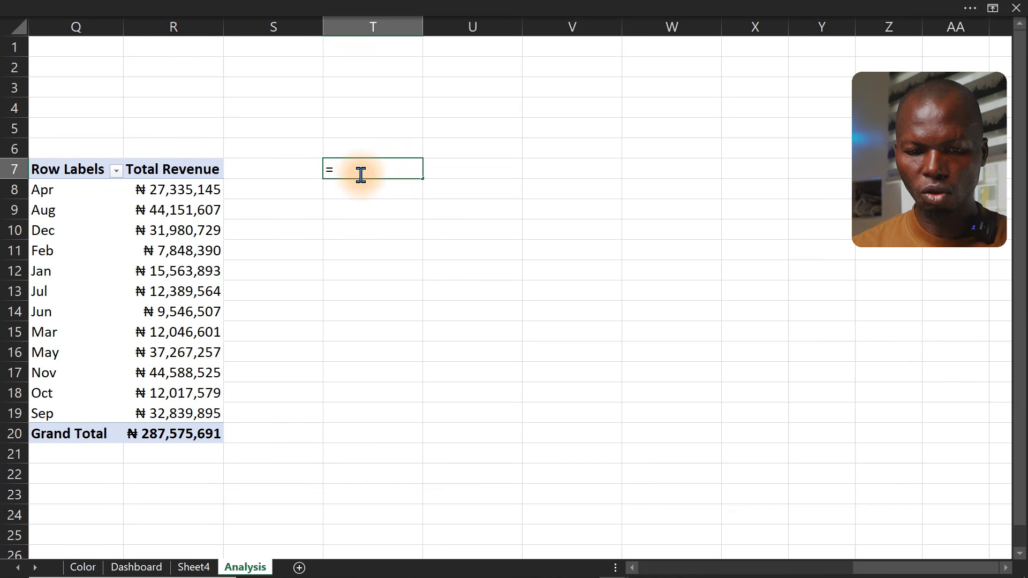
left_click_drag(76, 170, 177, 413)
key("Return")
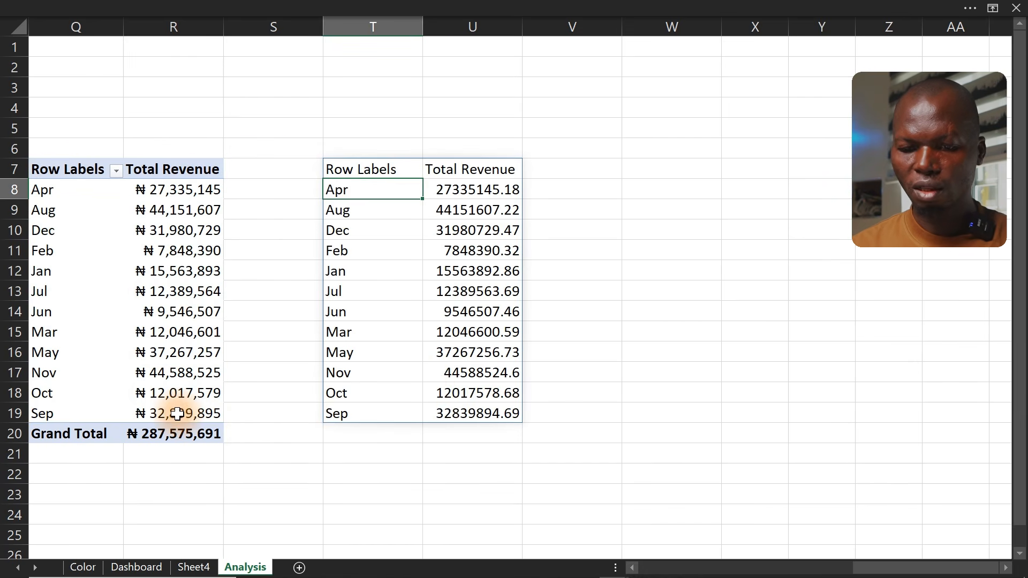
Switch the month revenue PivotTable's report layout to tabular form
left_click(164, 308)
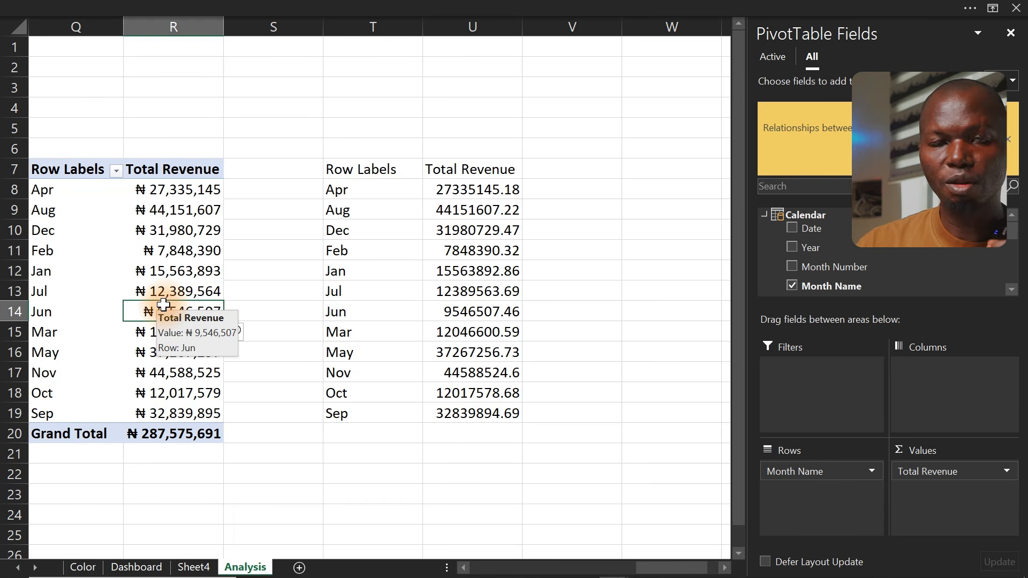
left_click(459, 7)
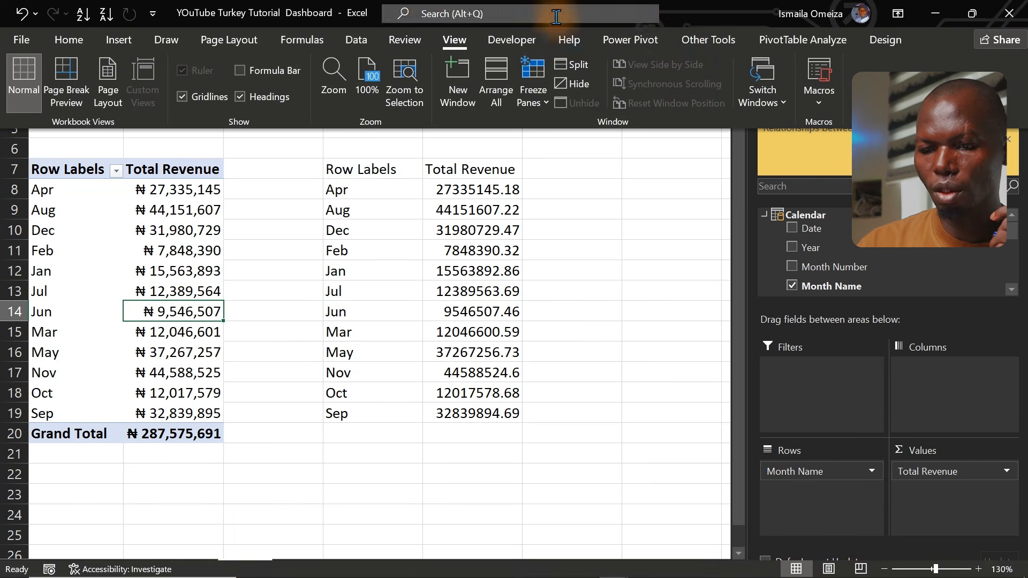
left_click(801, 37)
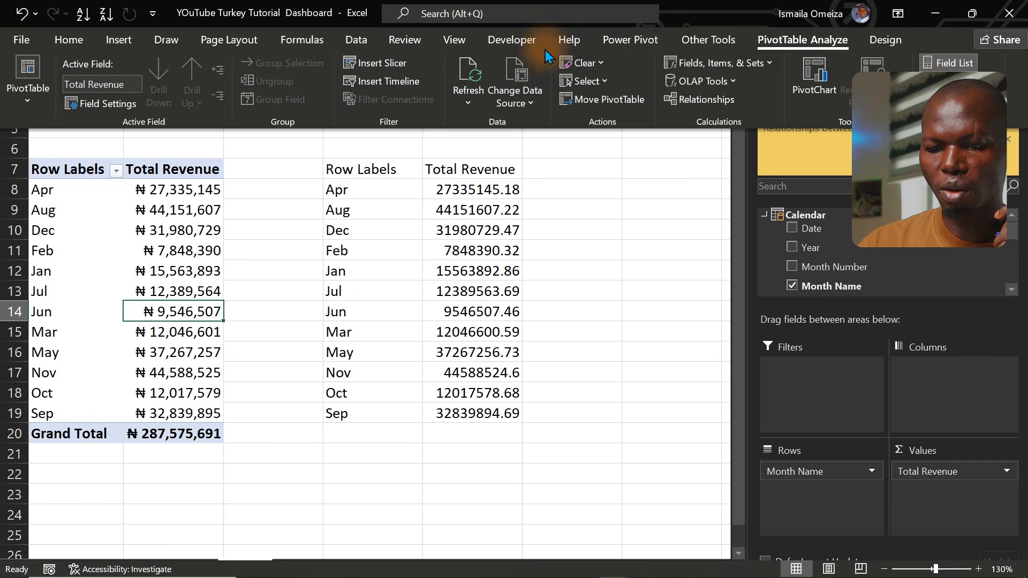
left_click(885, 38)
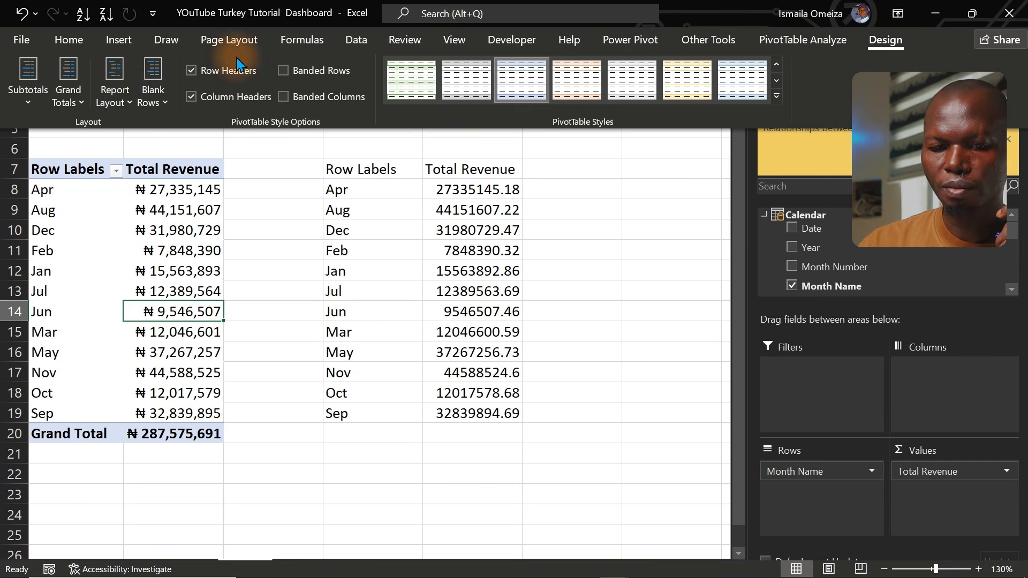
left_click(124, 95)
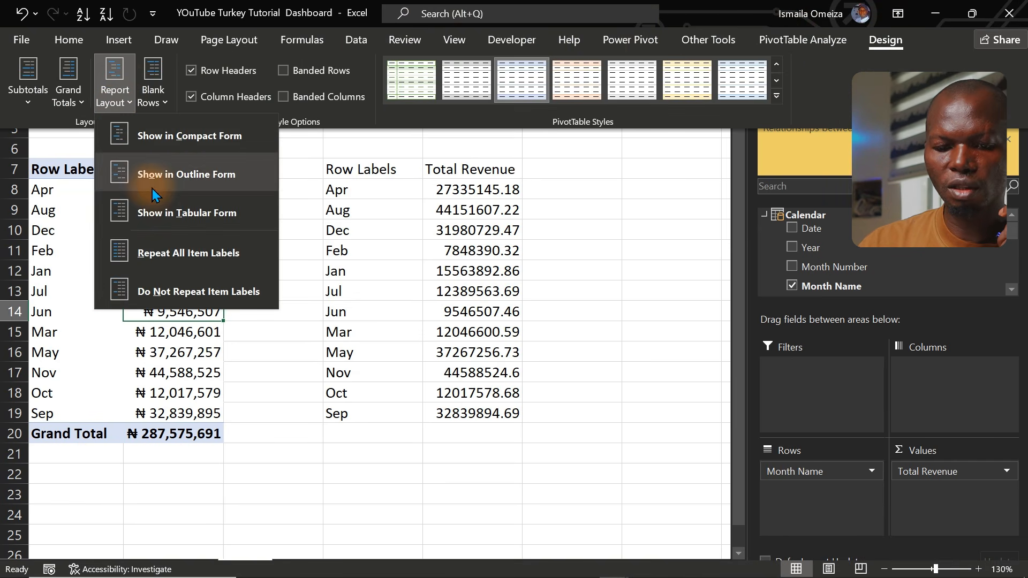
left_click(174, 218)
key("ctrl+shift+F1")
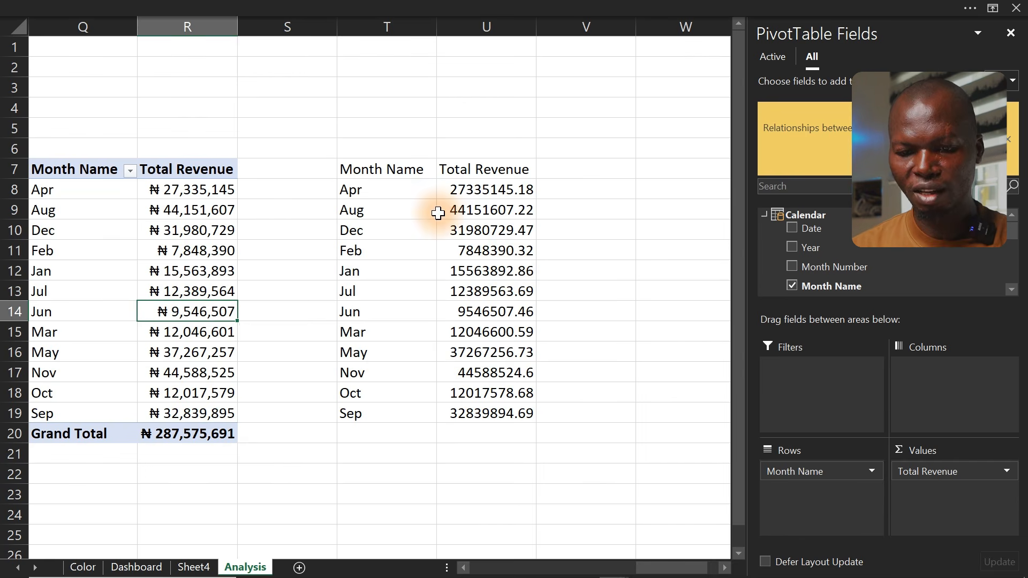
Insert a 2-D line chart from the referenced range T7:U19 and delete its vertical axis
left_click_drag(375, 167, 497, 413)
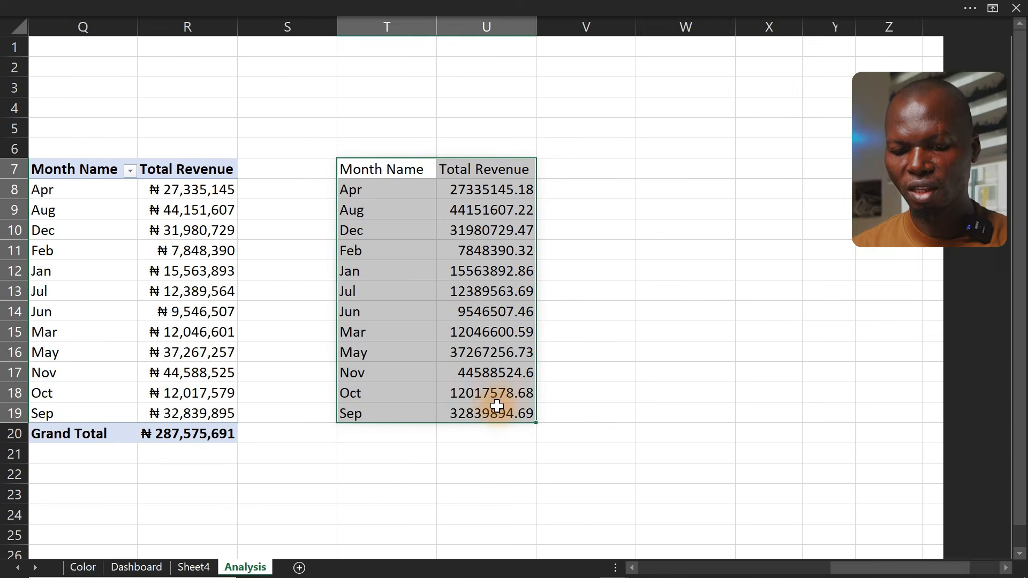
left_click(241, 5)
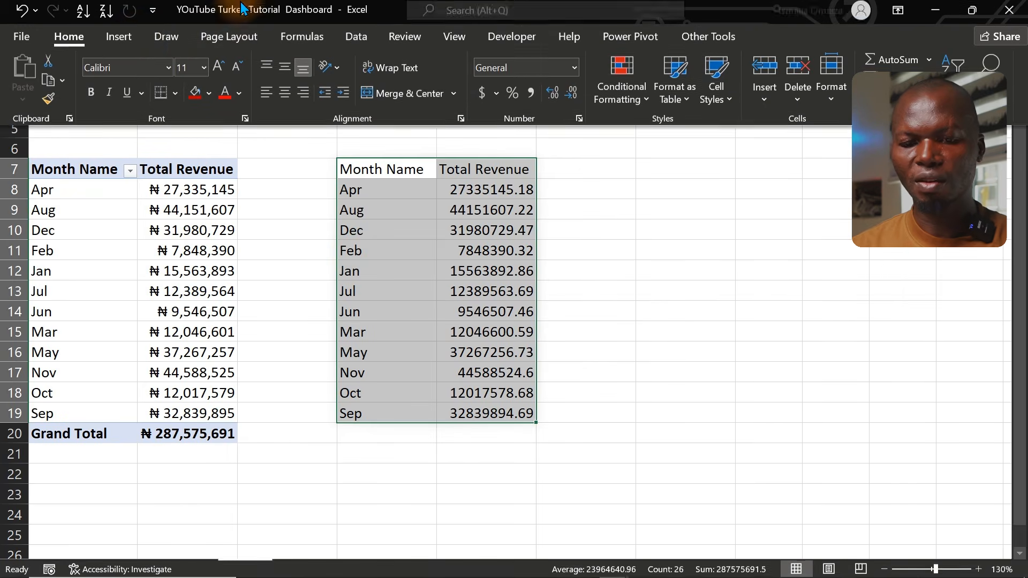
left_click(136, 41)
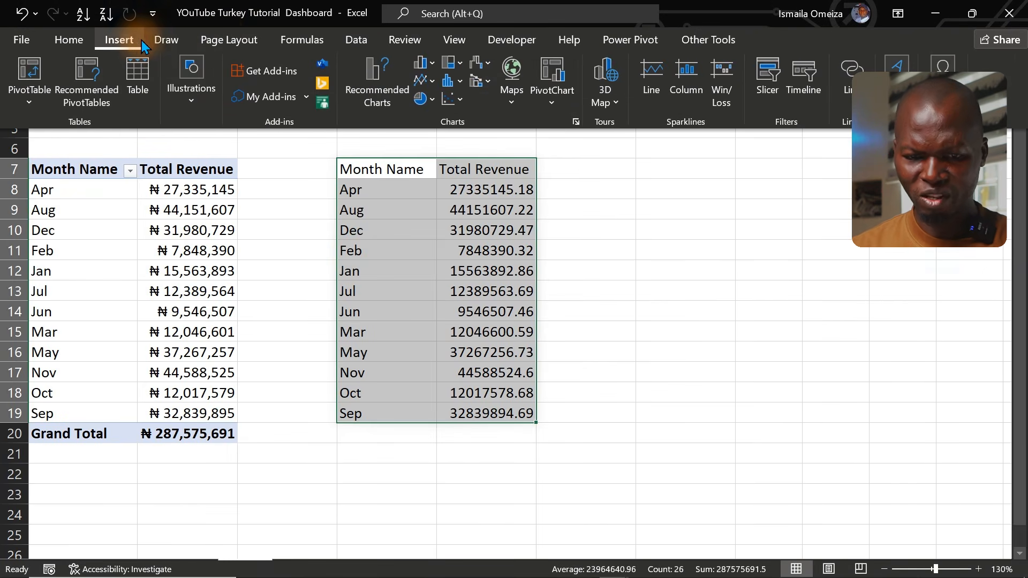
left_click(426, 82)
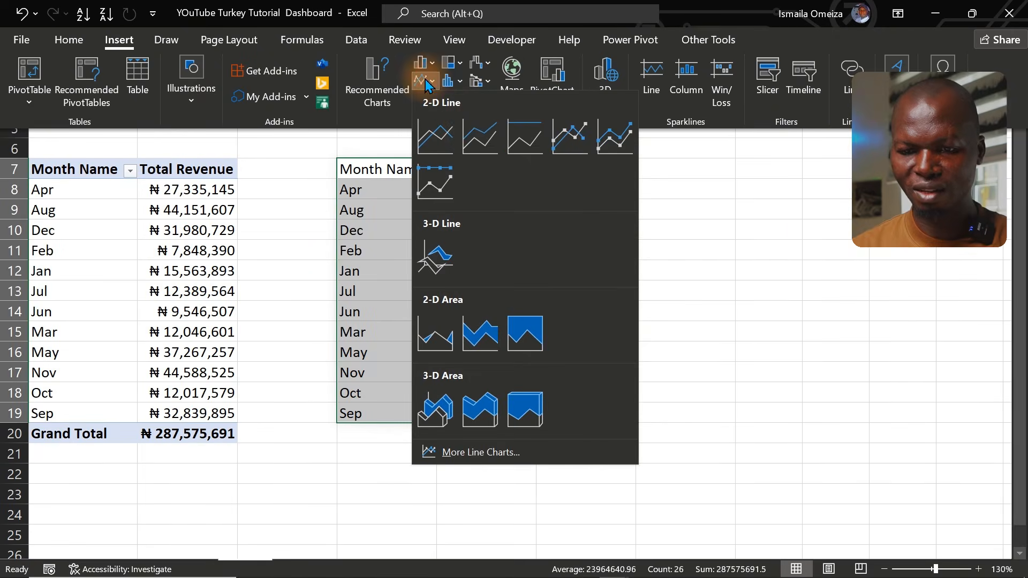
left_click(476, 141)
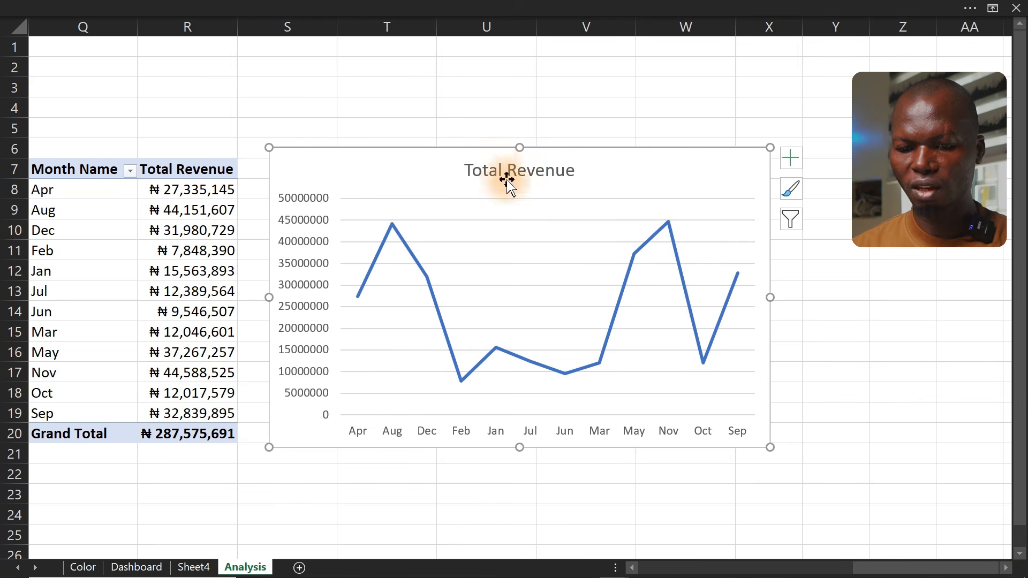
left_click(320, 264)
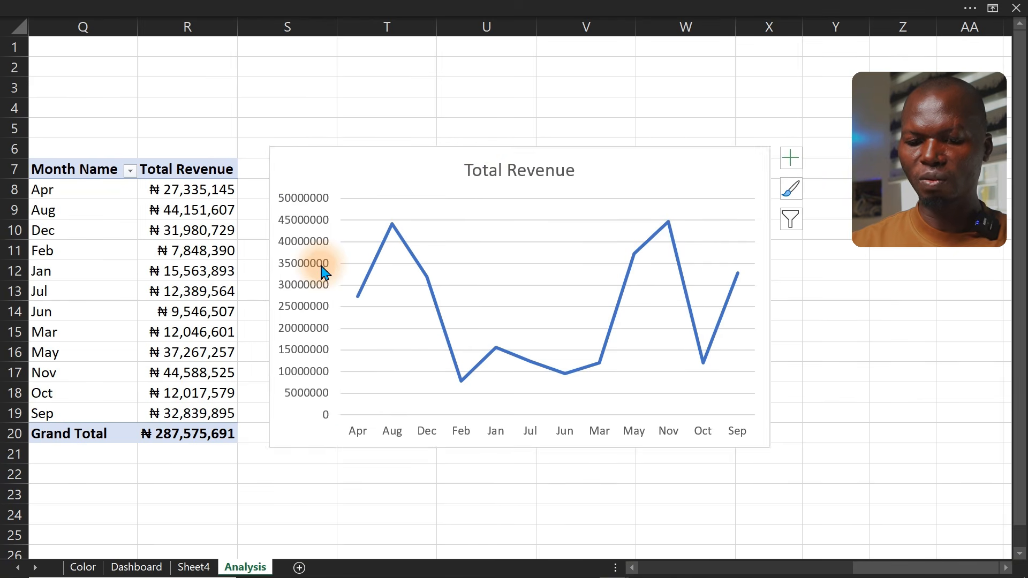
key("Delete")
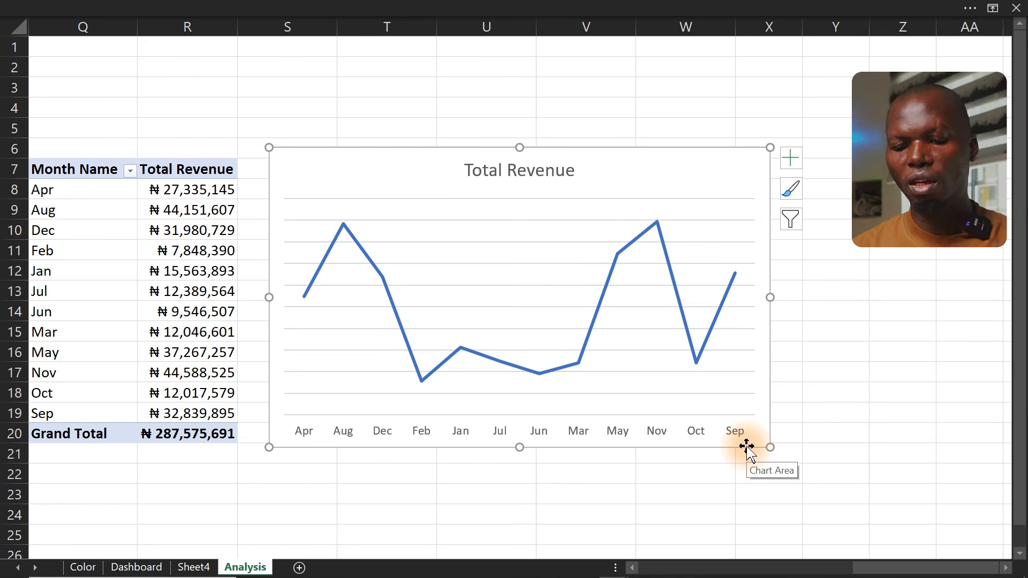
Open the Power Pivot data model and sort the Calendar table's Month Name column by Month Number
left_click(482, 8)
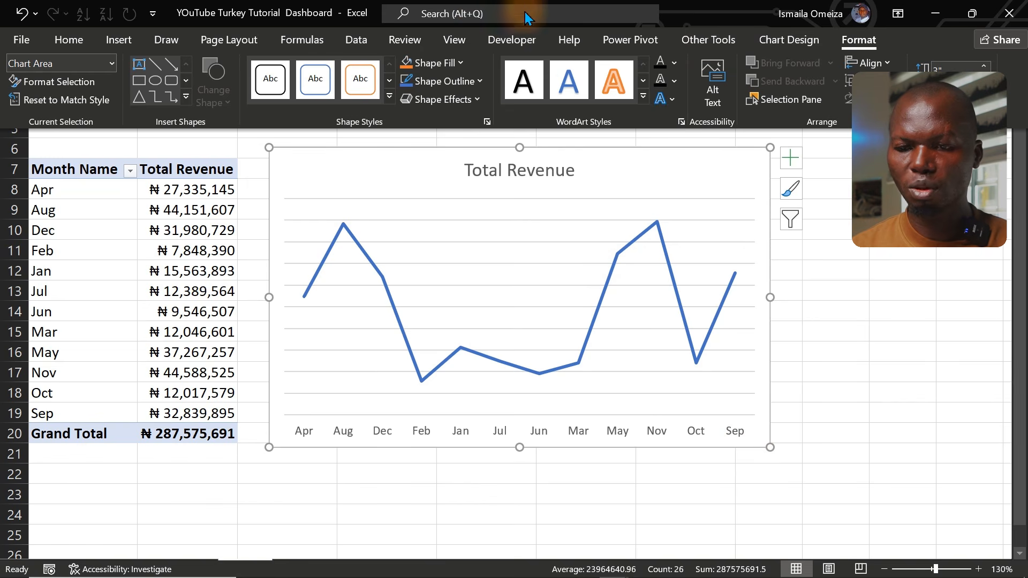
left_click(641, 37)
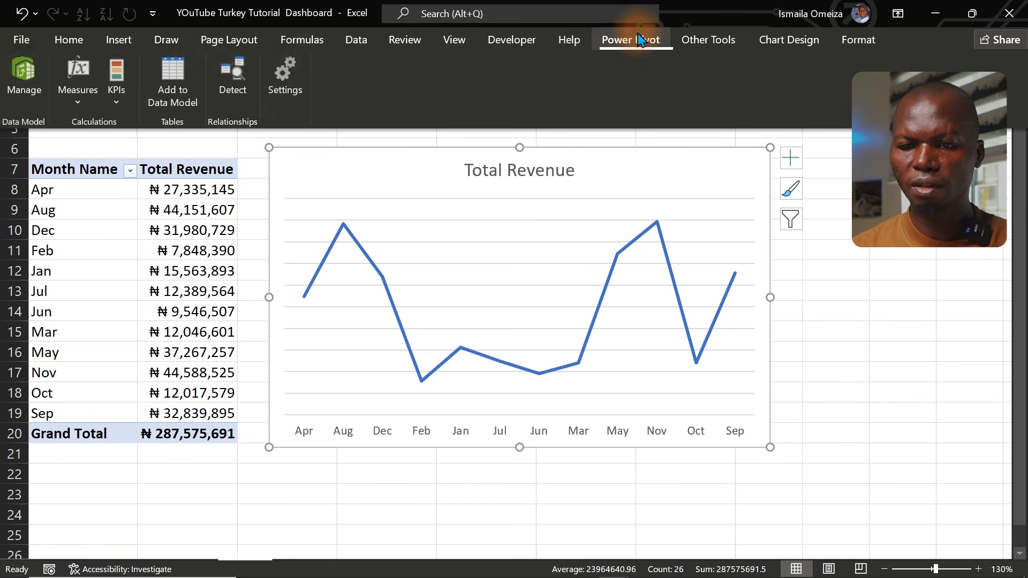
left_click(24, 85)
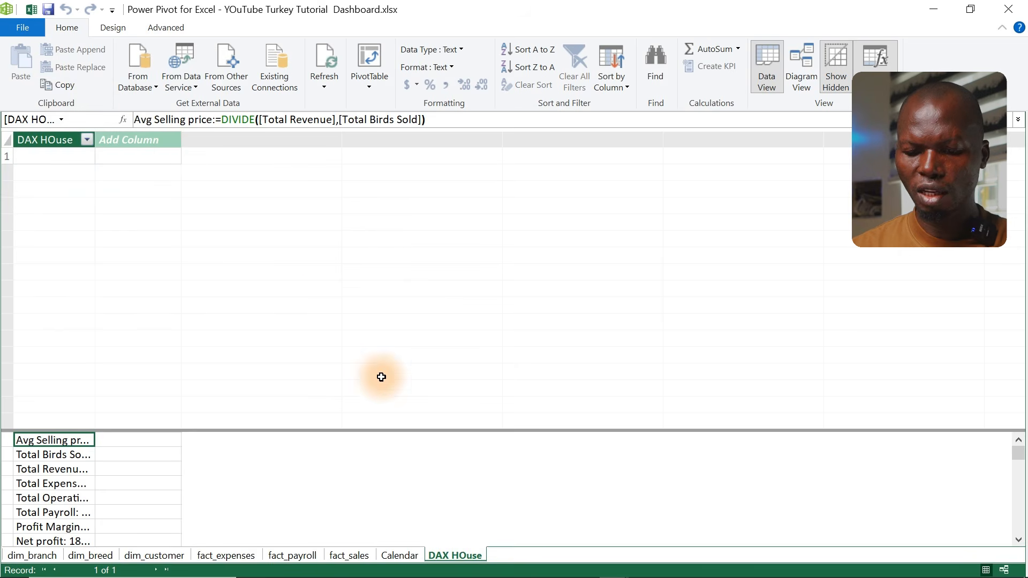
left_click(398, 555)
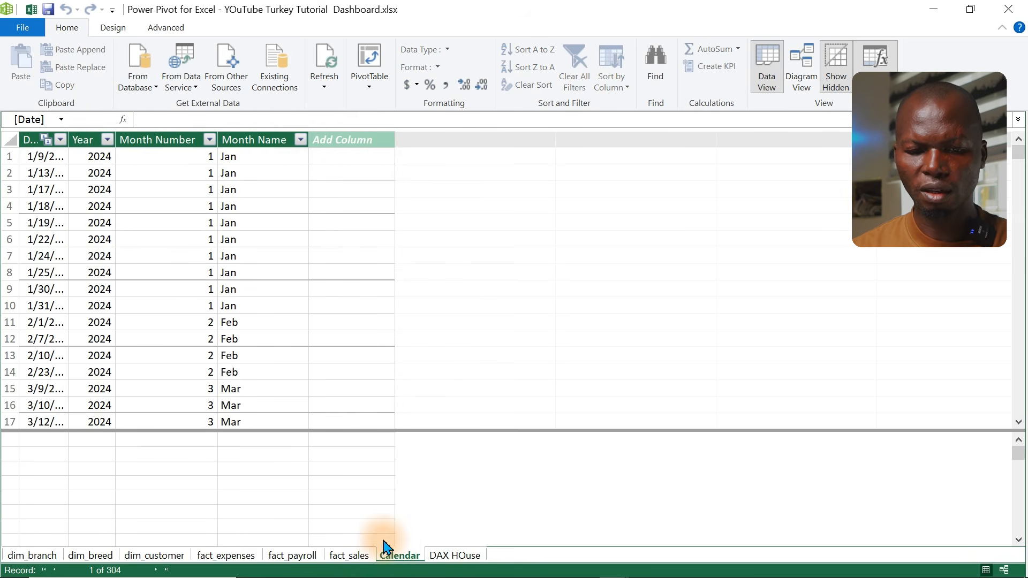
left_click(259, 140)
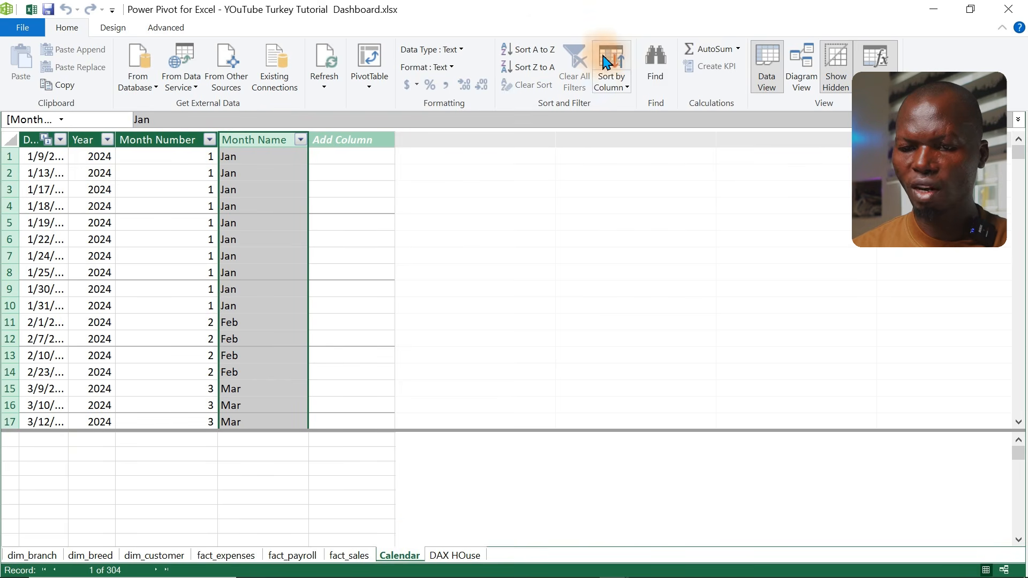
left_click(612, 86)
left_click(637, 104)
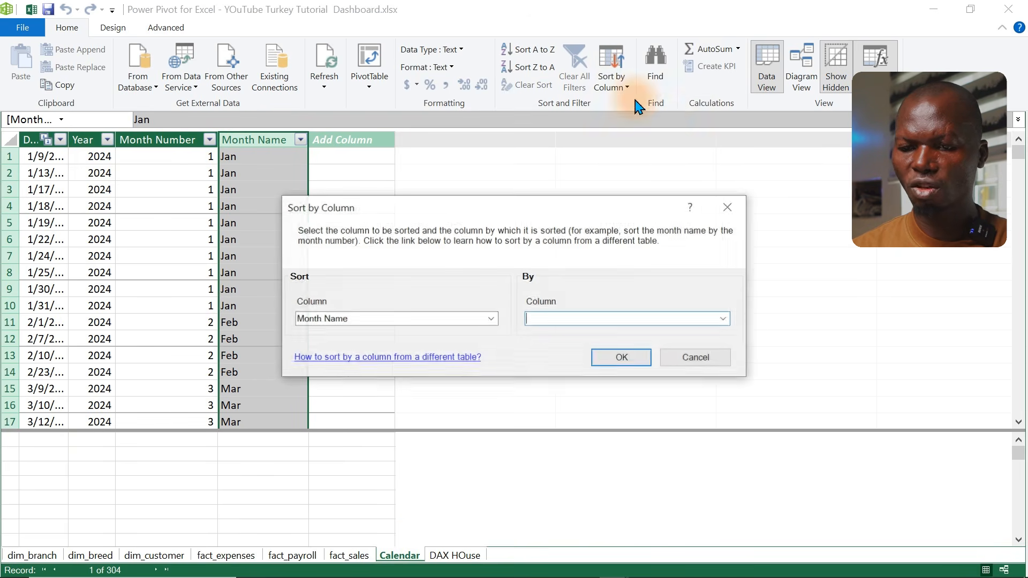
left_click(726, 318)
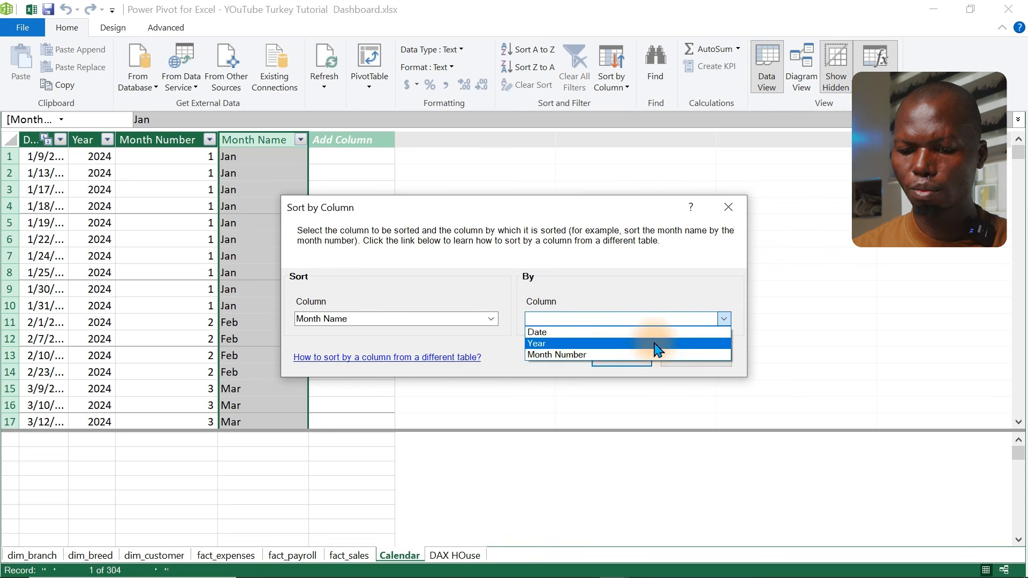
left_click(602, 353)
left_click(606, 358)
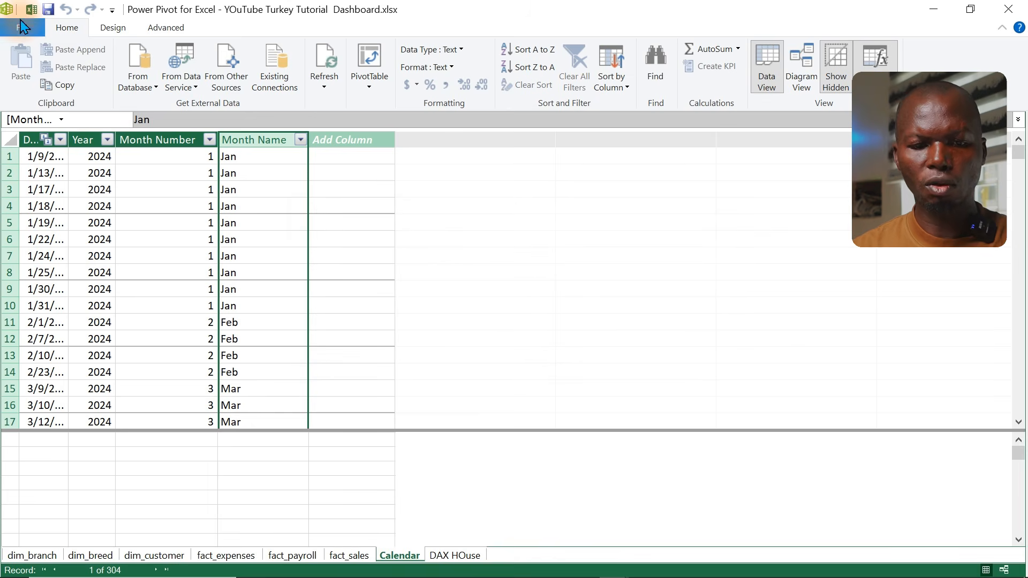
Back in the Analysis sheet, move the Total Revenue line chart down to the left, below the month PivotTable
left_click(31, 9)
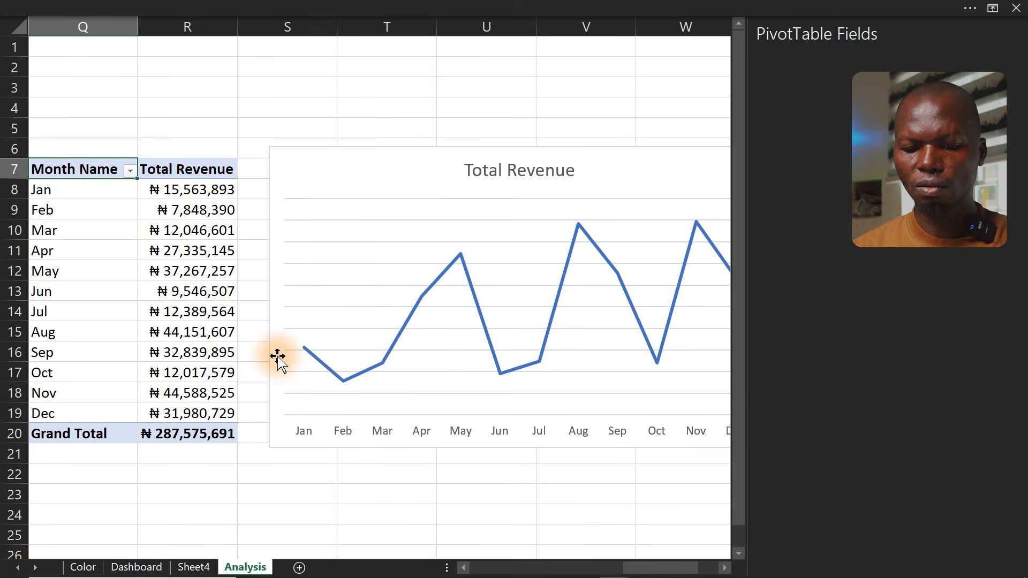
left_click(726, 552)
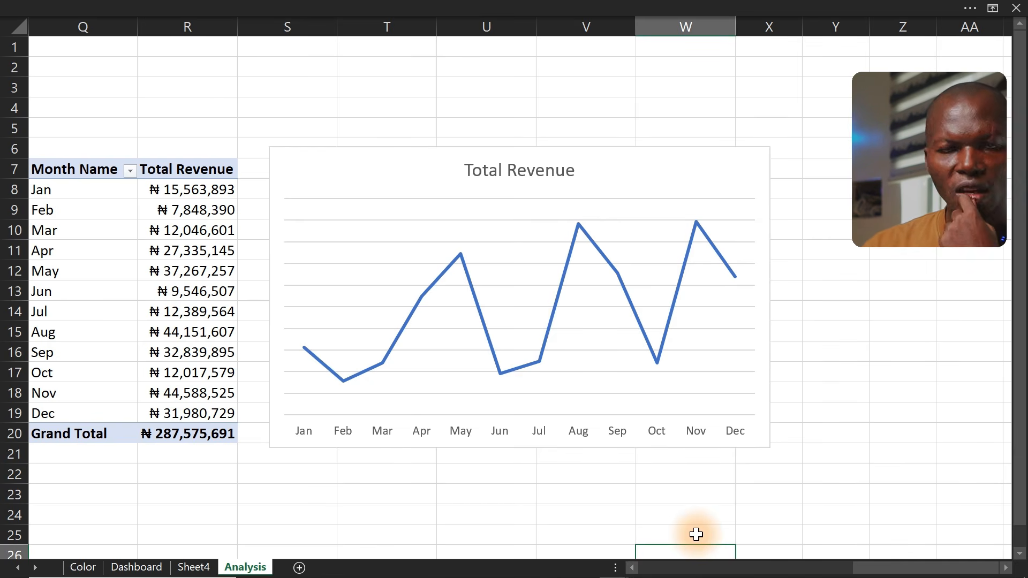
left_click(769, 329)
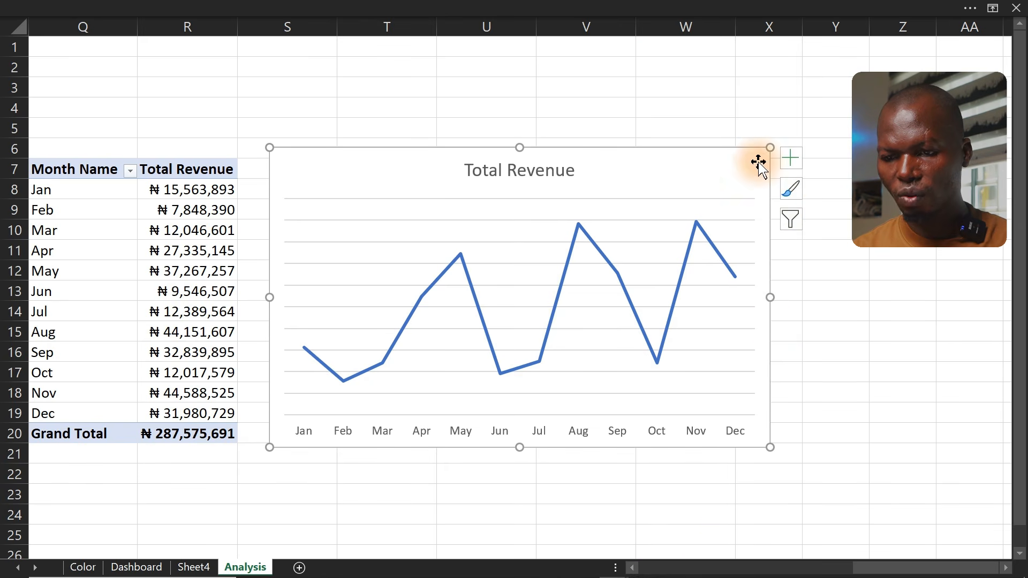
left_click_drag(771, 148, 341, 352)
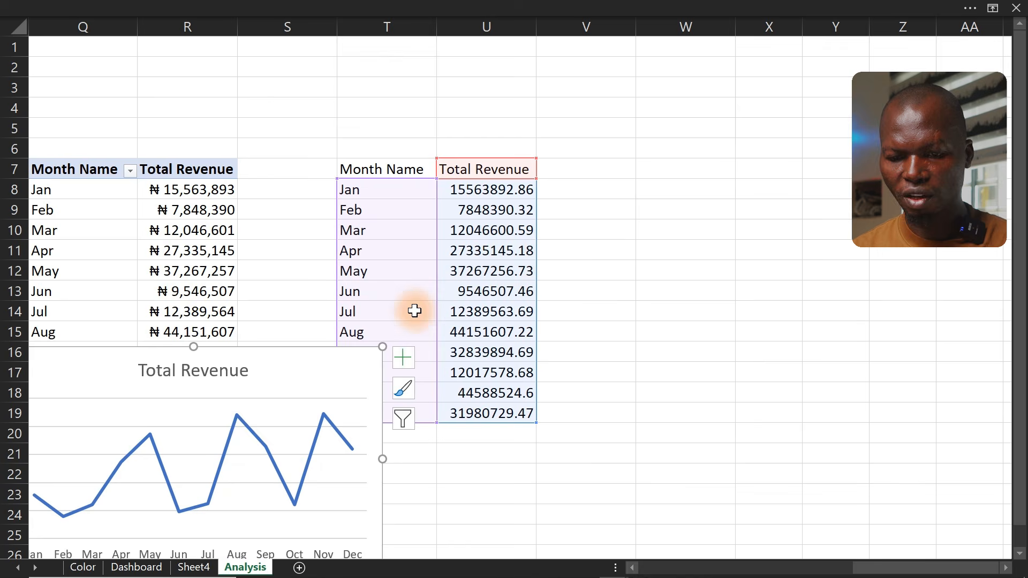
Enter the headers Max, Min, MaxL and MinL in cells V7 to Y7
left_click(591, 170)
type("Max")
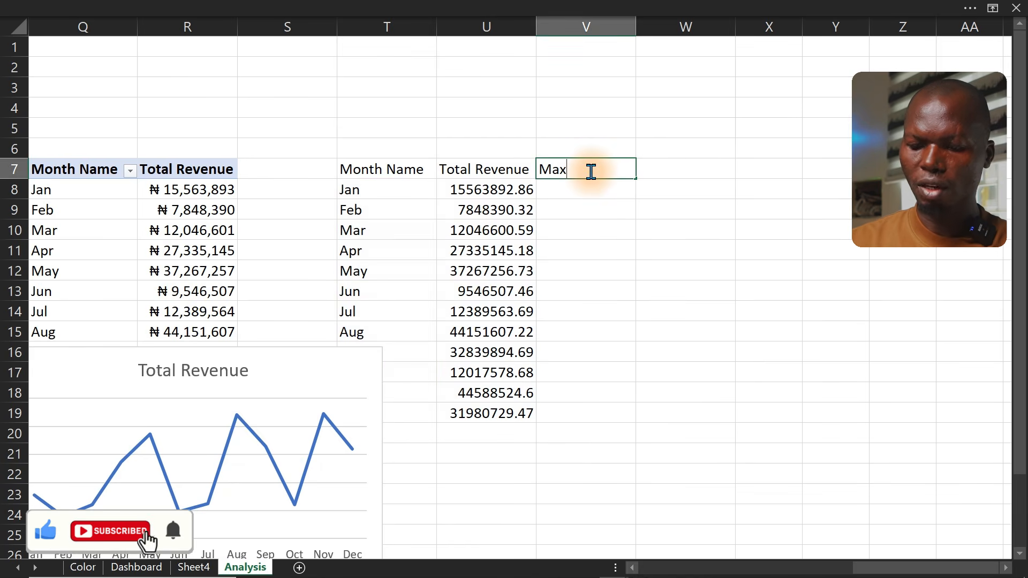
key("Tab")
type("Min")
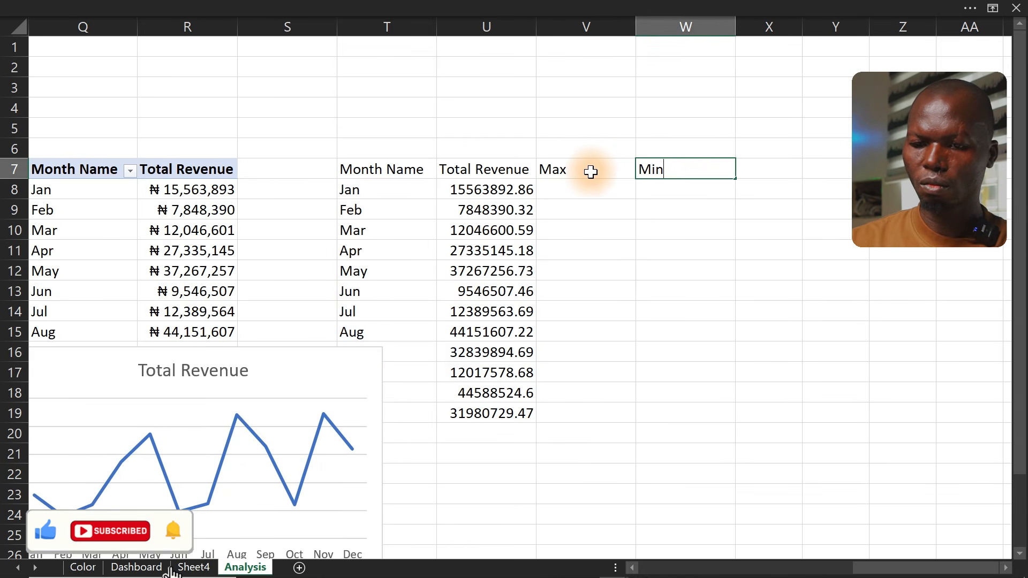
key("Tab")
type("MaxL")
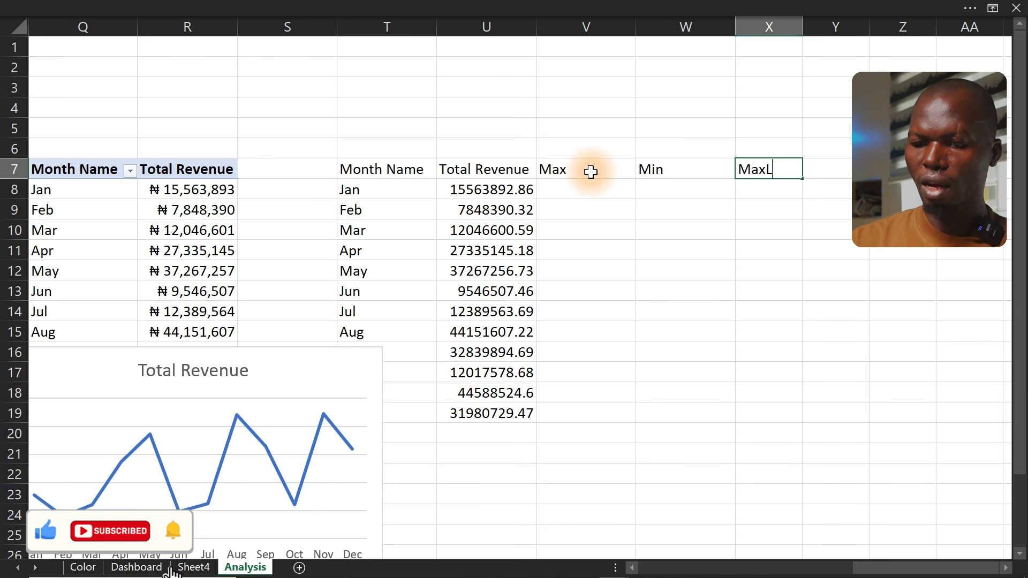
key("Tab")
type("M")
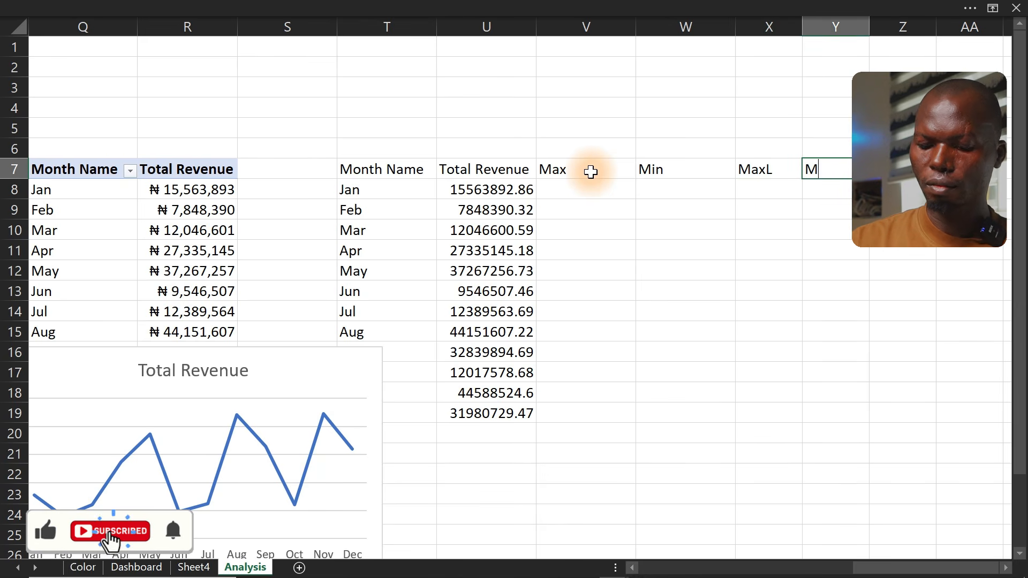
type("inL")
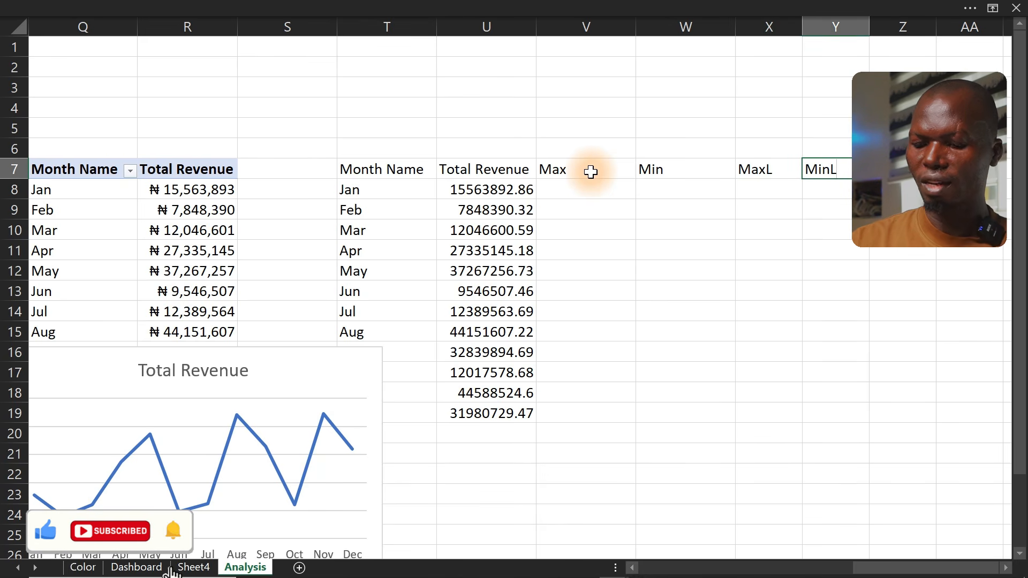
key("Return")
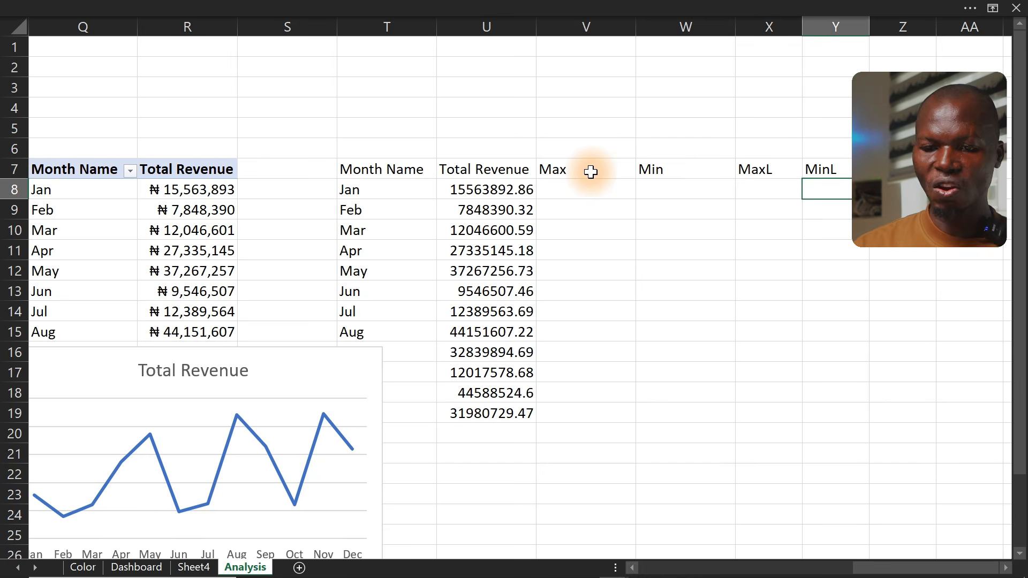
In V8, enter =IF(U8=MAX($U$8:$U$19),U8,NA()) and fill it down to V19
left_click(499, 231)
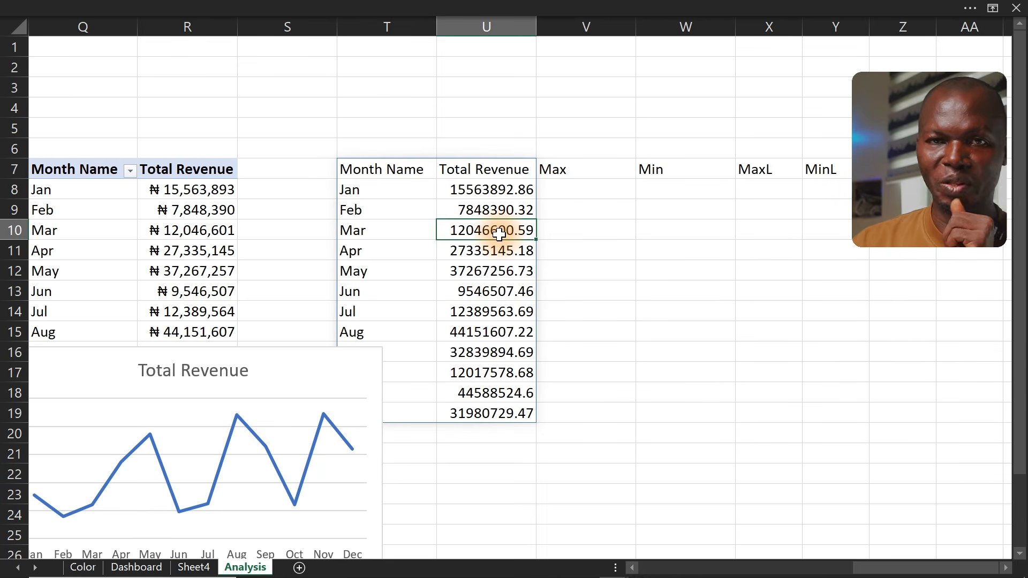
left_click(573, 187)
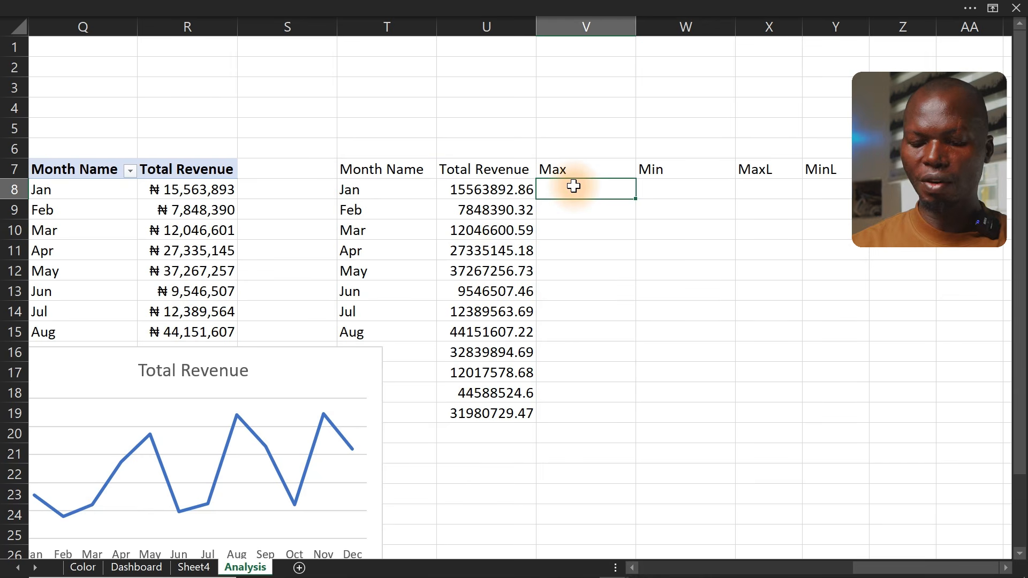
type("=if")
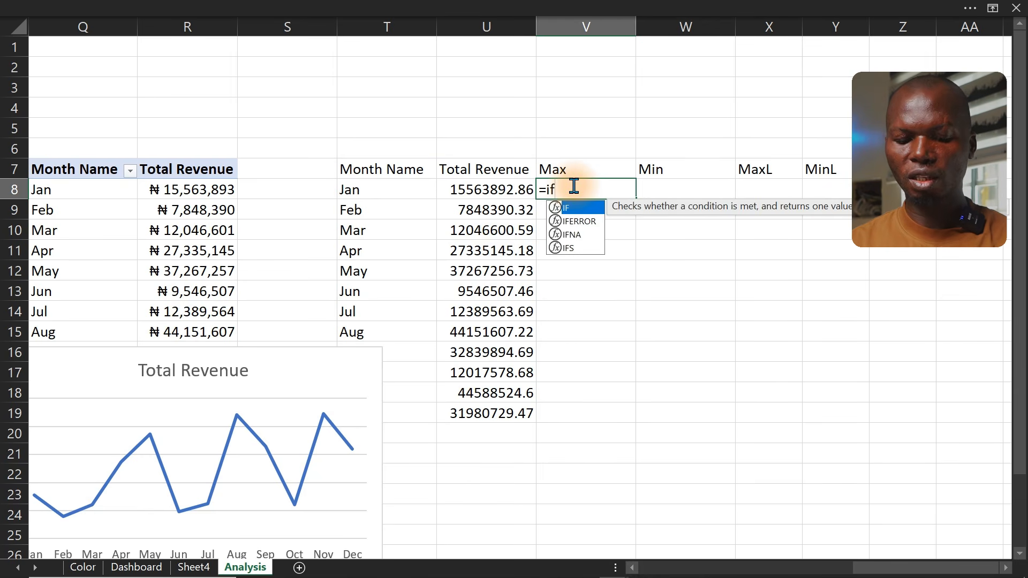
key("Tab")
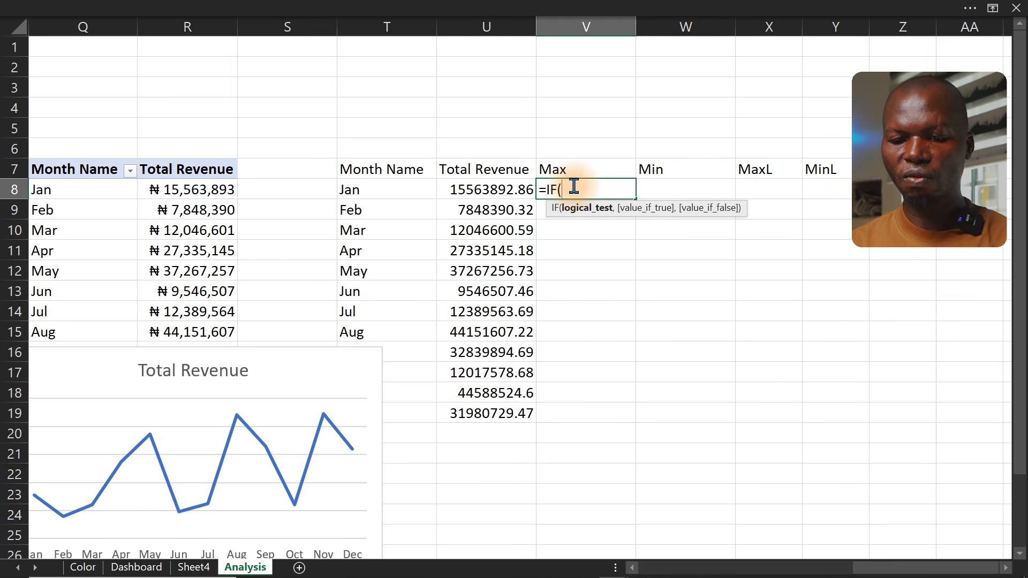
left_click(506, 189)
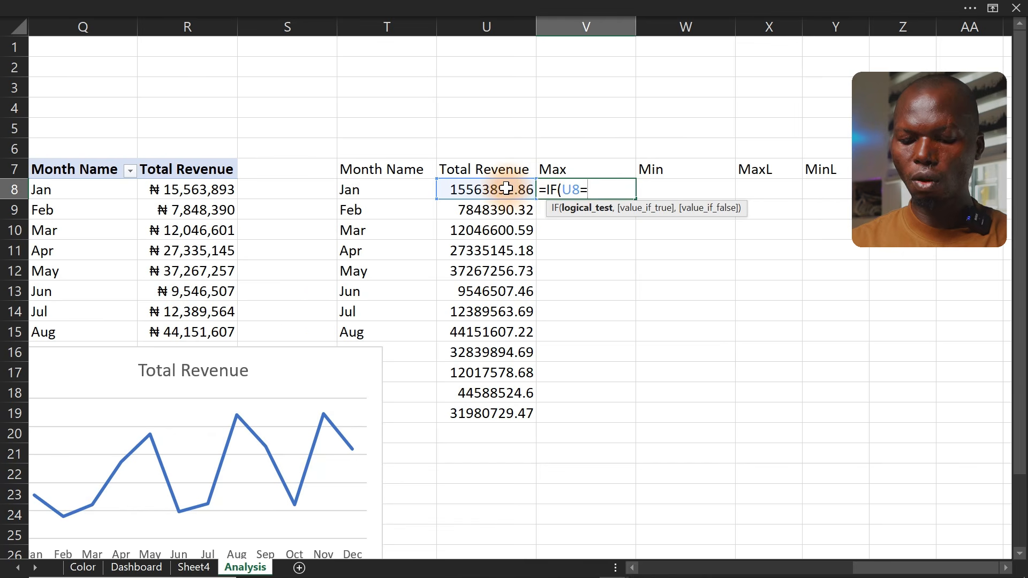
type("max")
key("Tab")
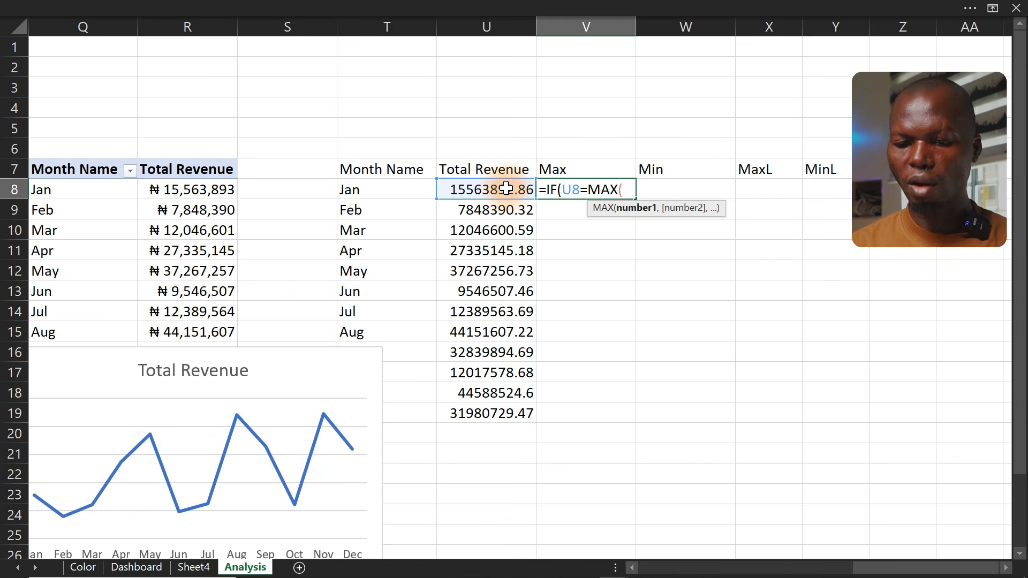
left_click_drag(506, 188, 501, 413)
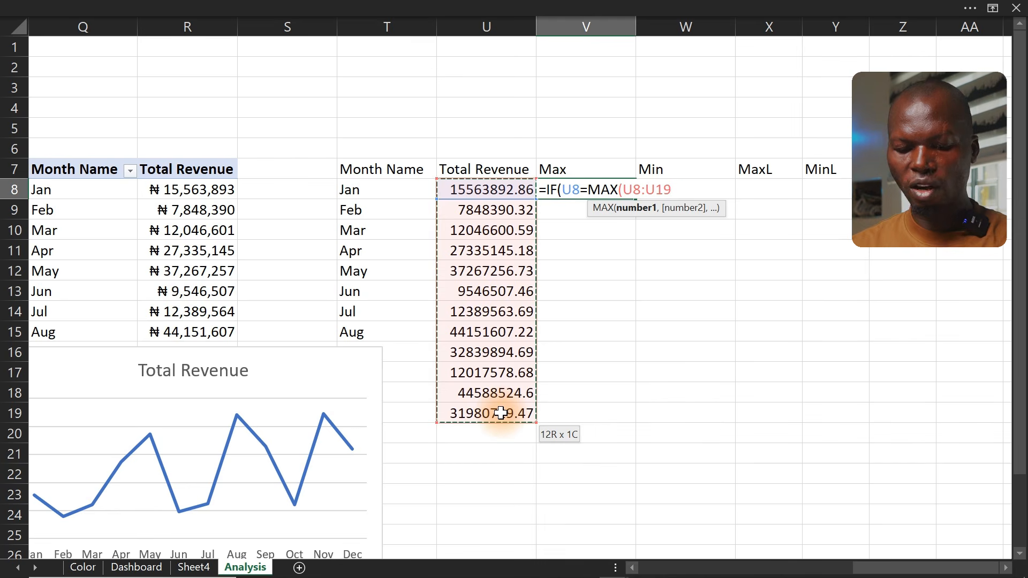
key("F4")
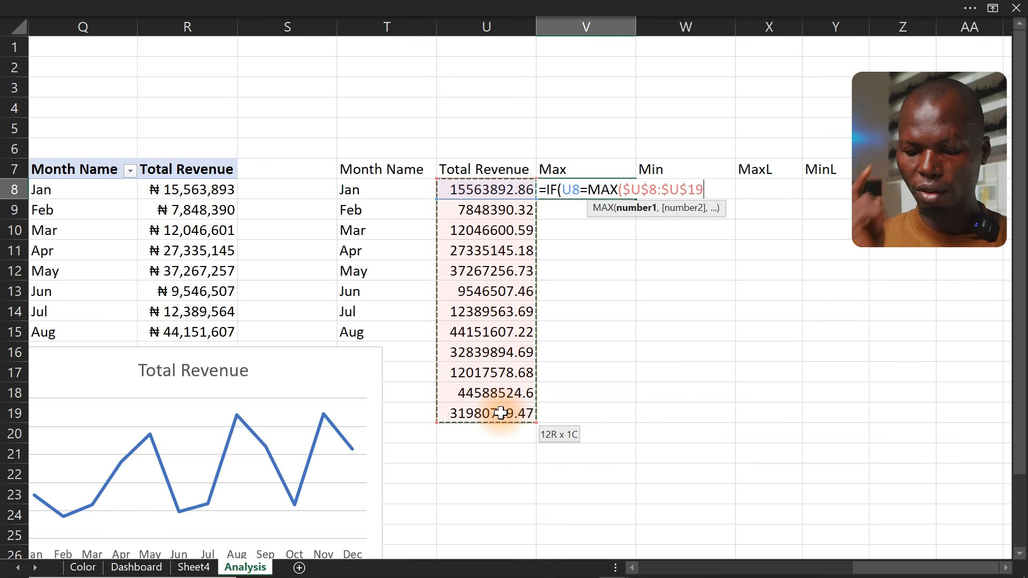
type("),")
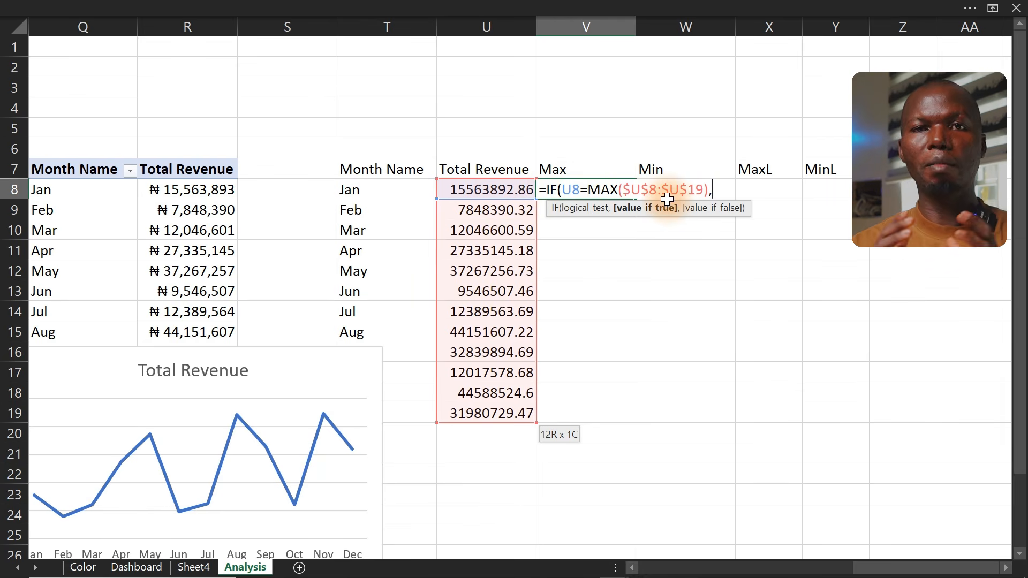
left_click(508, 190)
type(",")
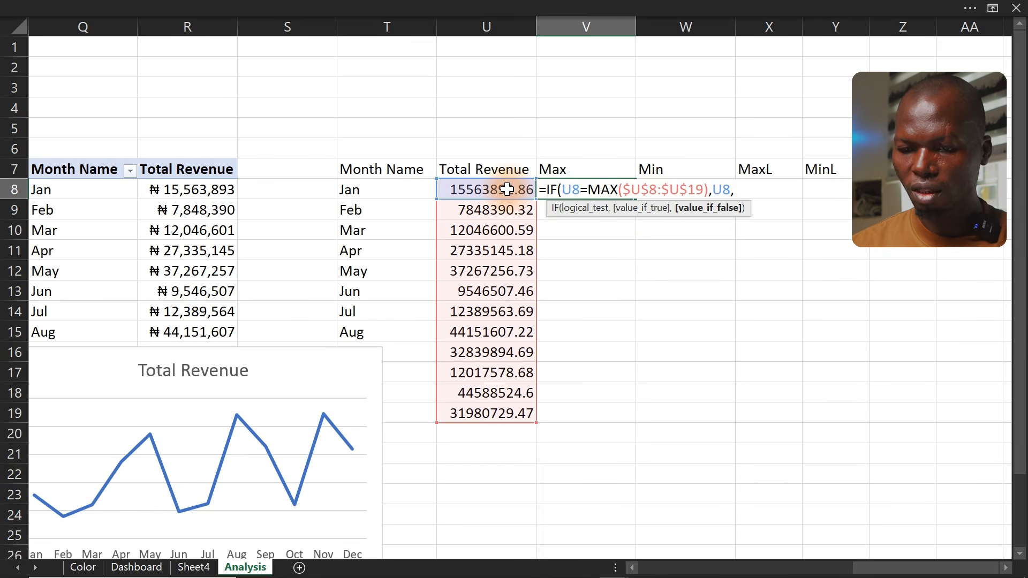
type("na")
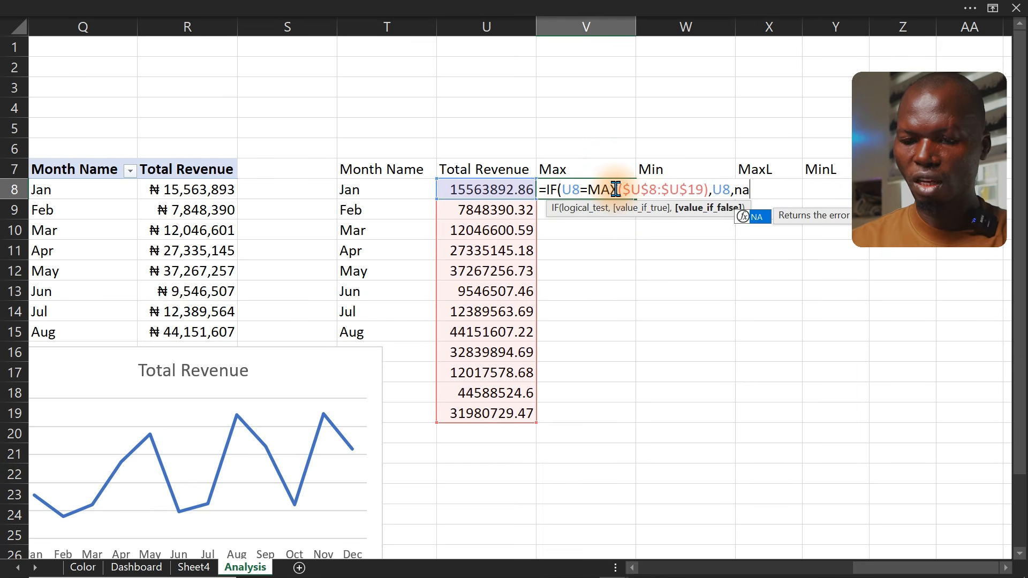
key("Tab")
type("))")
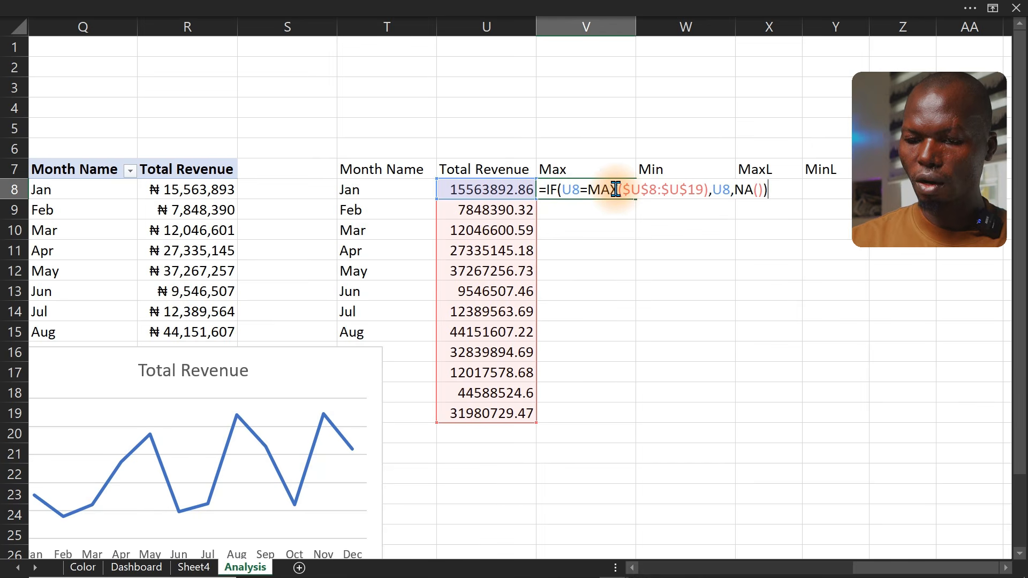
key("Return")
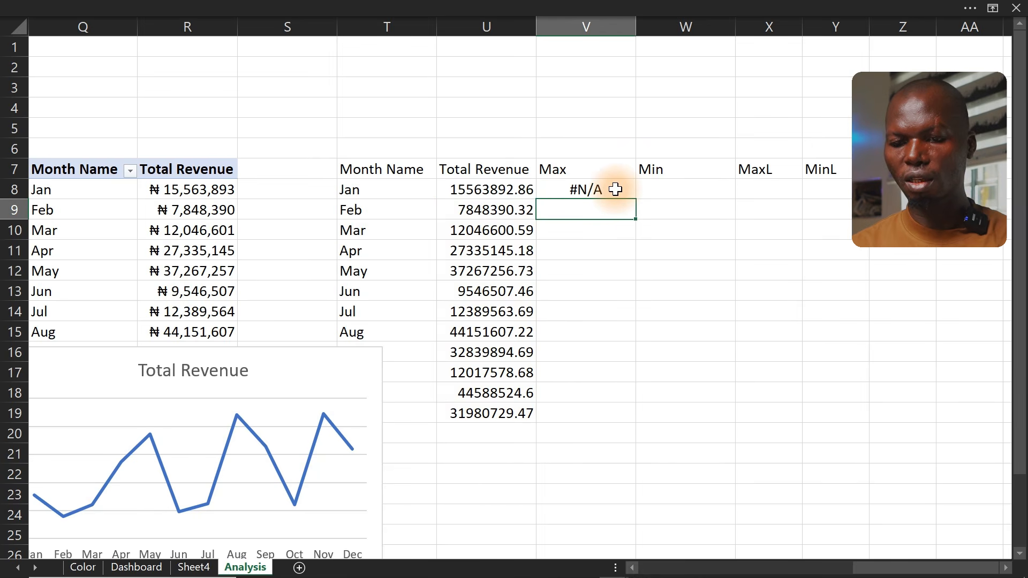
left_click(615, 189)
double_click(636, 199)
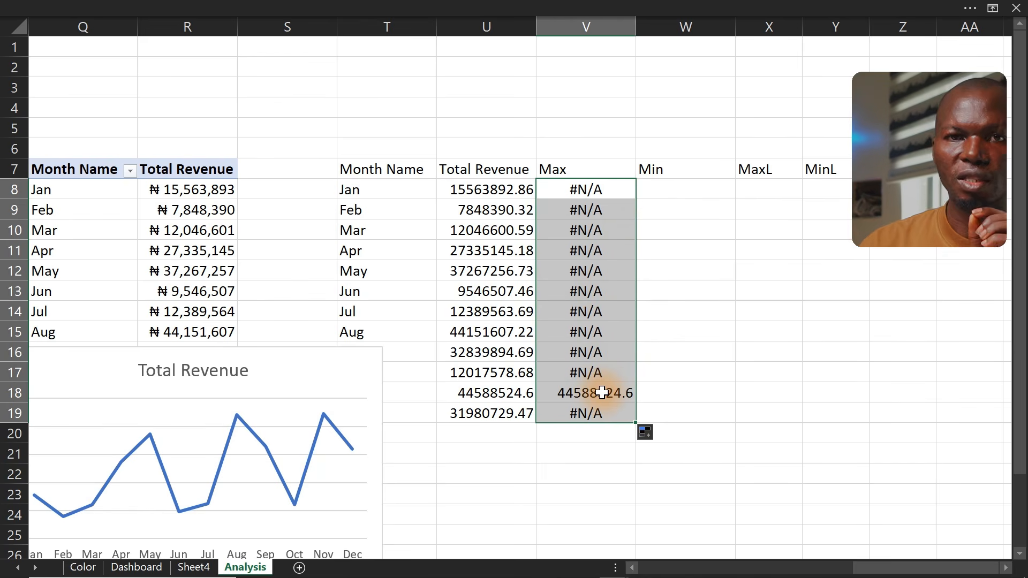
Try a check formula =MAX(U8:U19) in X13, then clear the cell
left_click(767, 283)
type("=max")
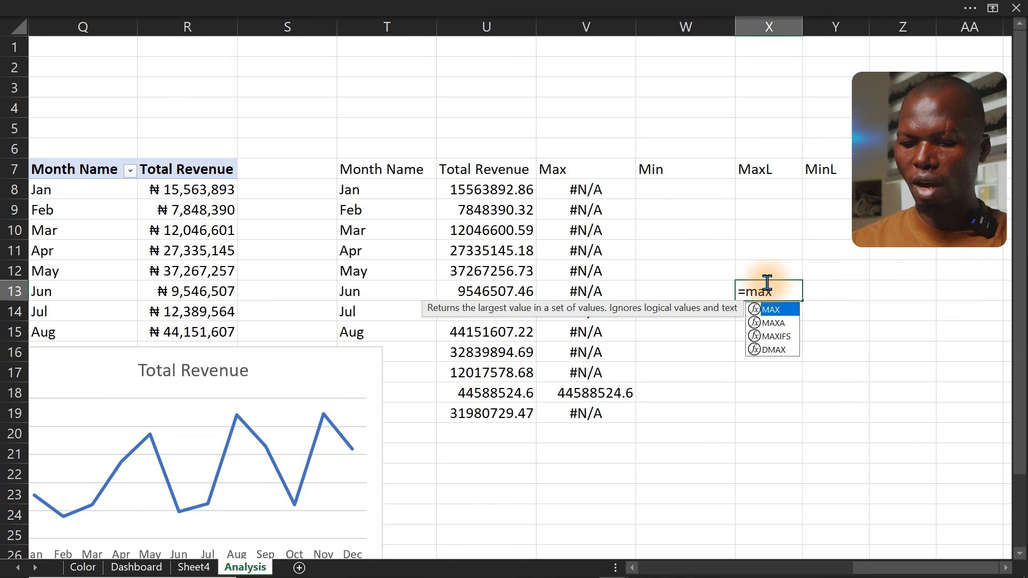
key("Tab")
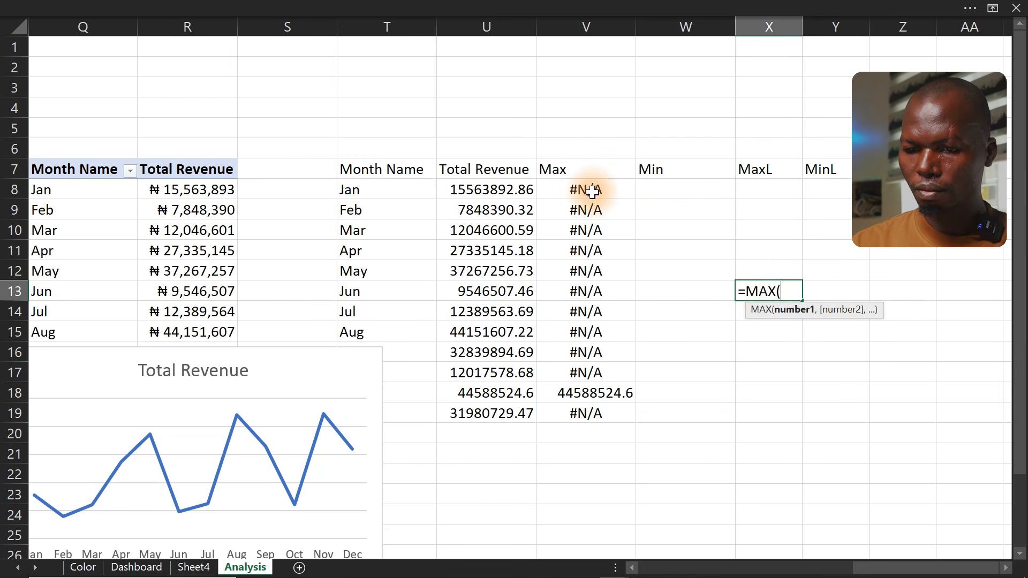
left_click_drag(591, 192, 582, 415)
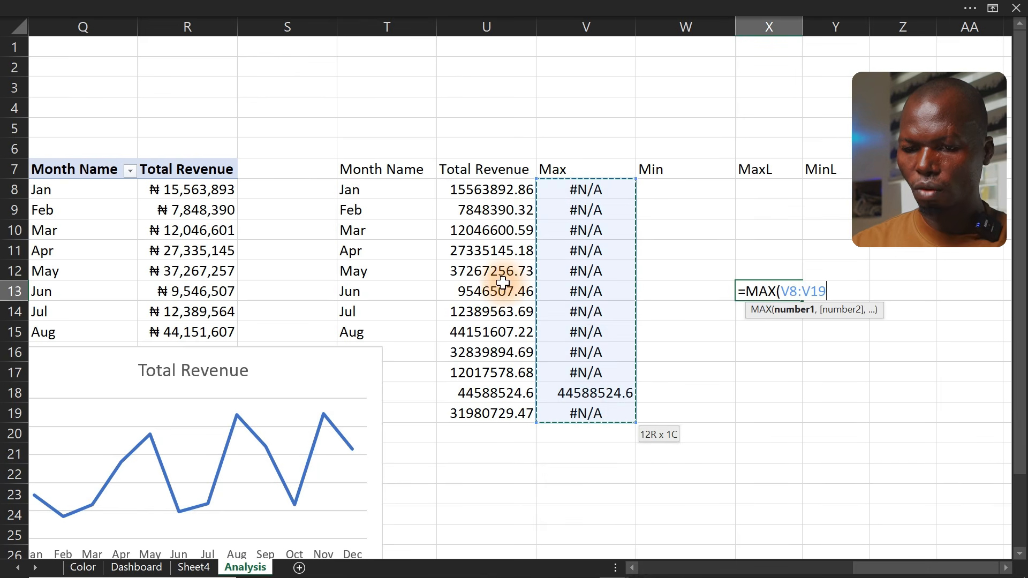
left_click_drag(487, 189, 502, 413)
key("Return")
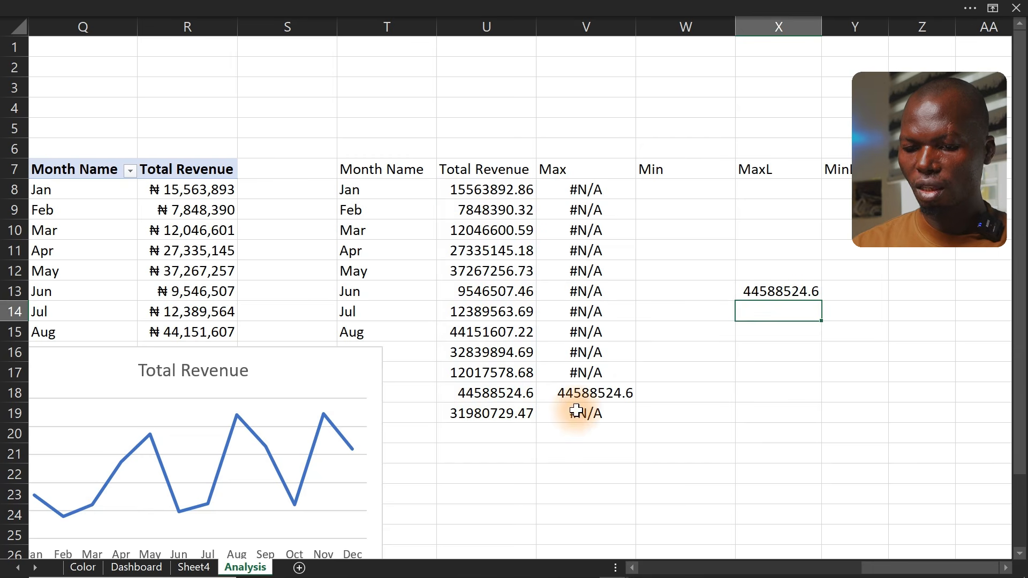
left_click(622, 394)
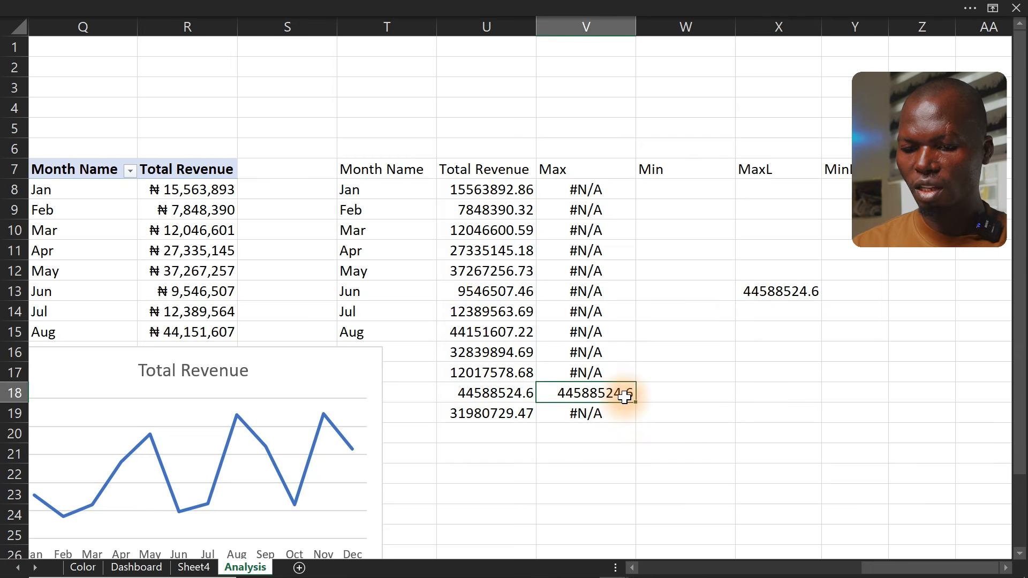
double_click(760, 291)
key("BackSpace")
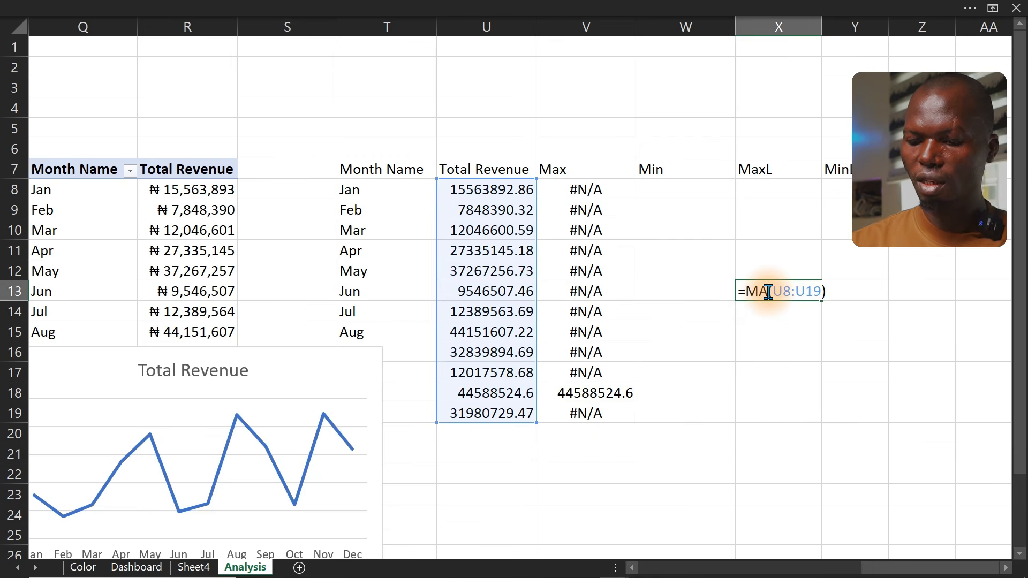
type("X")
key("ctrl+Return")
key("Delete")
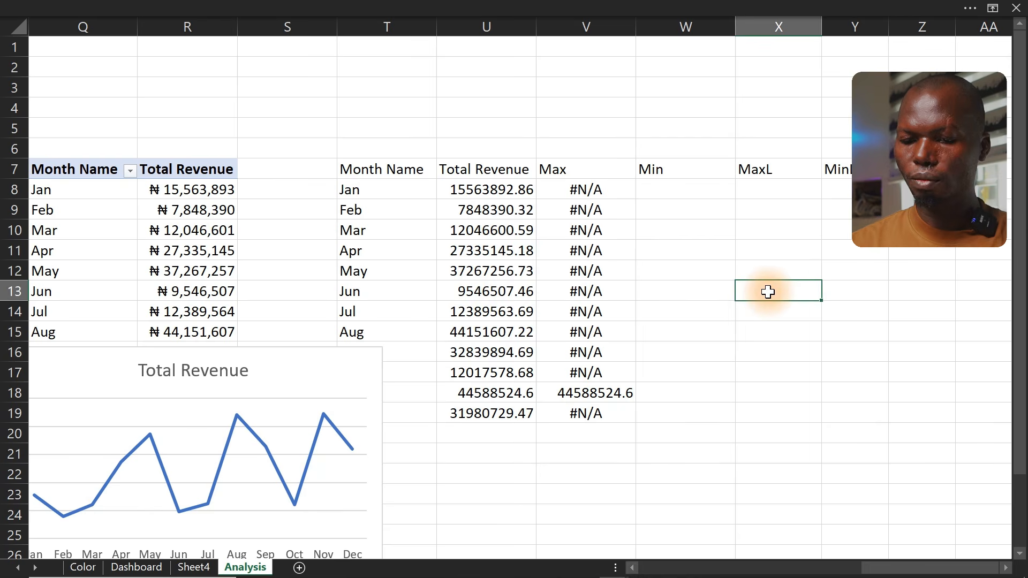
Copy the Max formula into W8, change MAX to MIN to get =IF(U8=MIN($U$8:$U$19),U8,NA()), and fill it down to W19
double_click(578, 188)
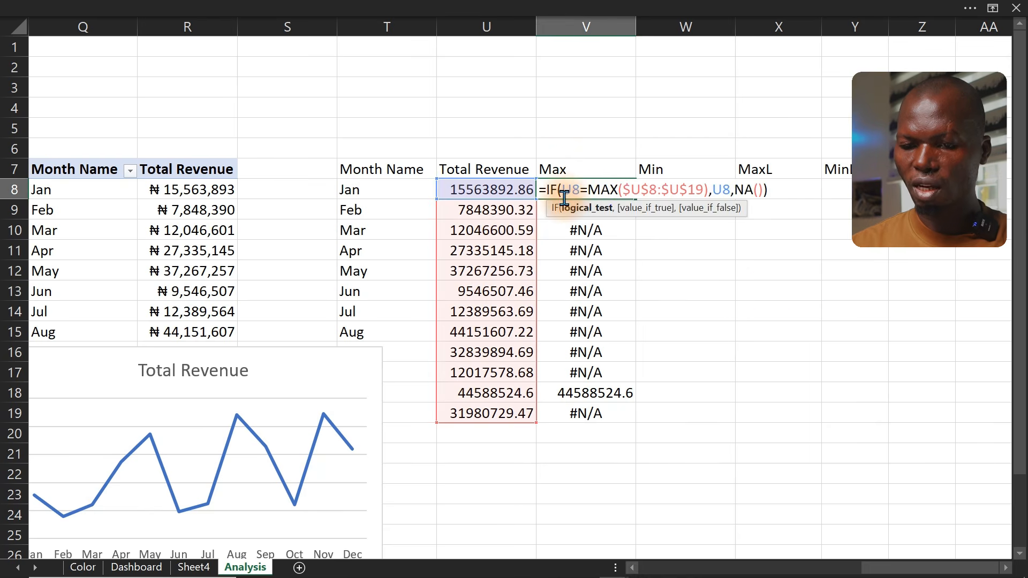
left_click_drag(538, 189, 793, 201)
key("ctrl+c")
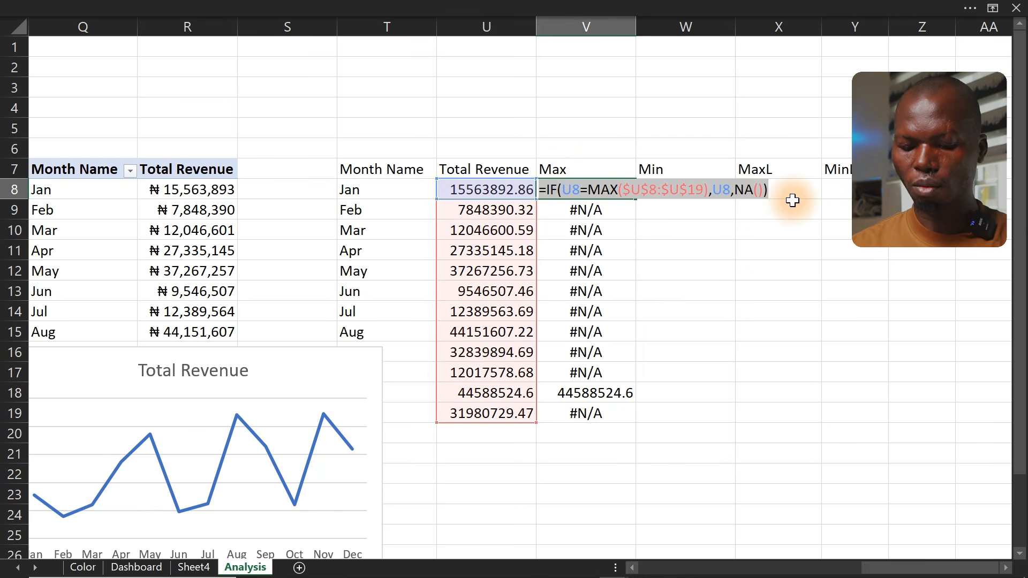
key("Escape")
left_click(666, 188)
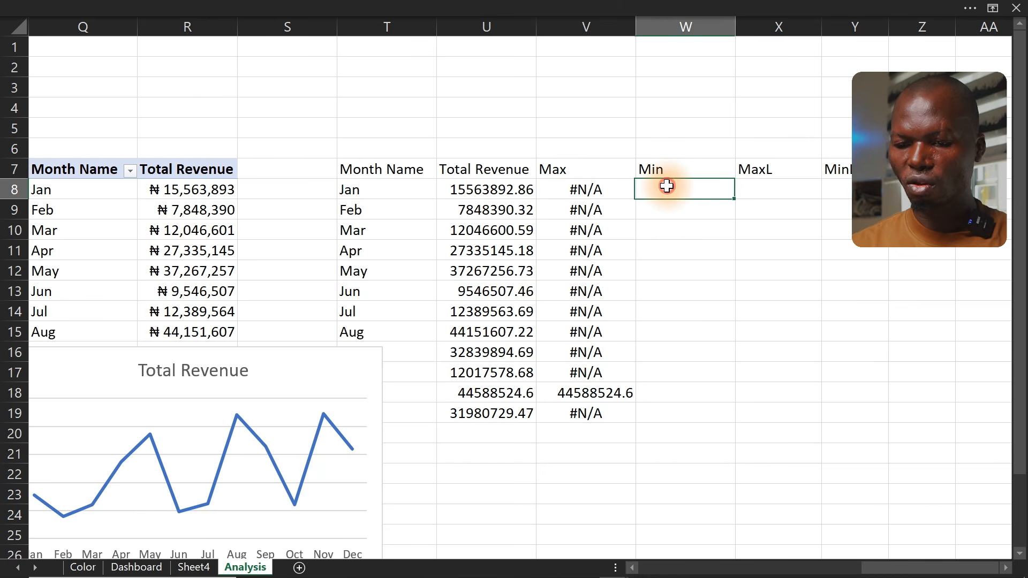
key("ctrl+v")
double_click(666, 187)
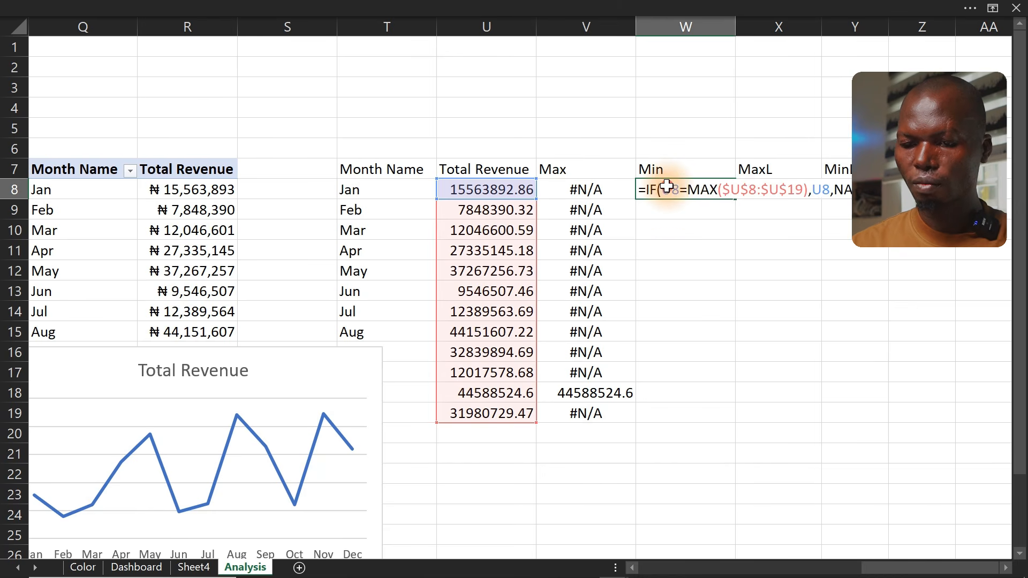
left_click(715, 192)
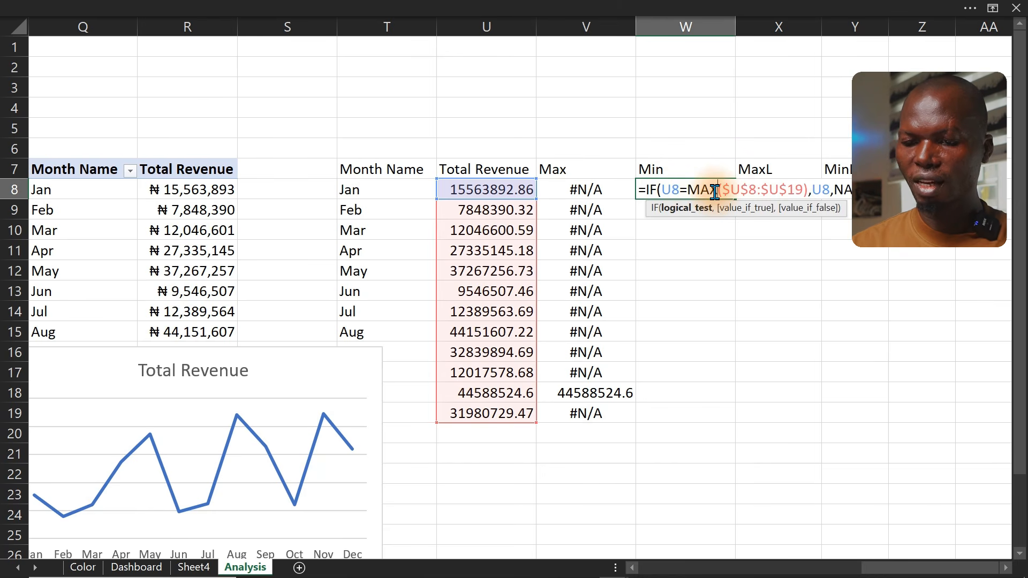
key("BackSpace")
key("BackSpace")
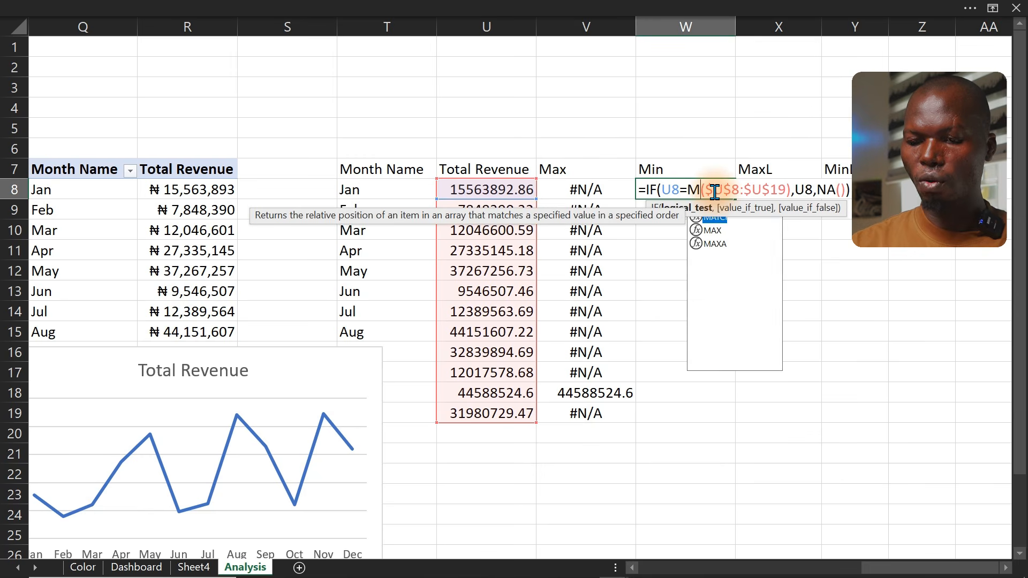
type("in")
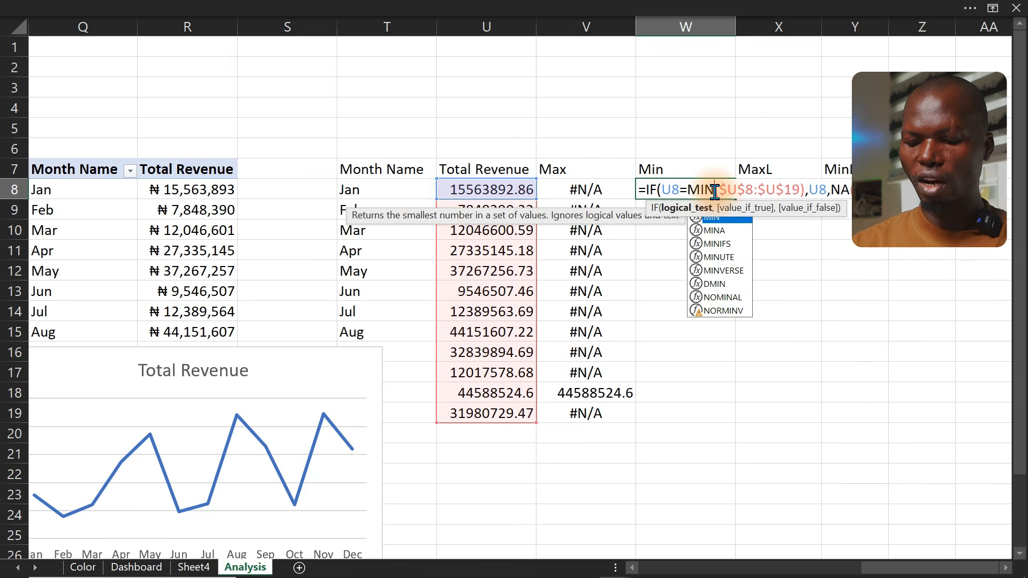
key("Return")
left_click(724, 192)
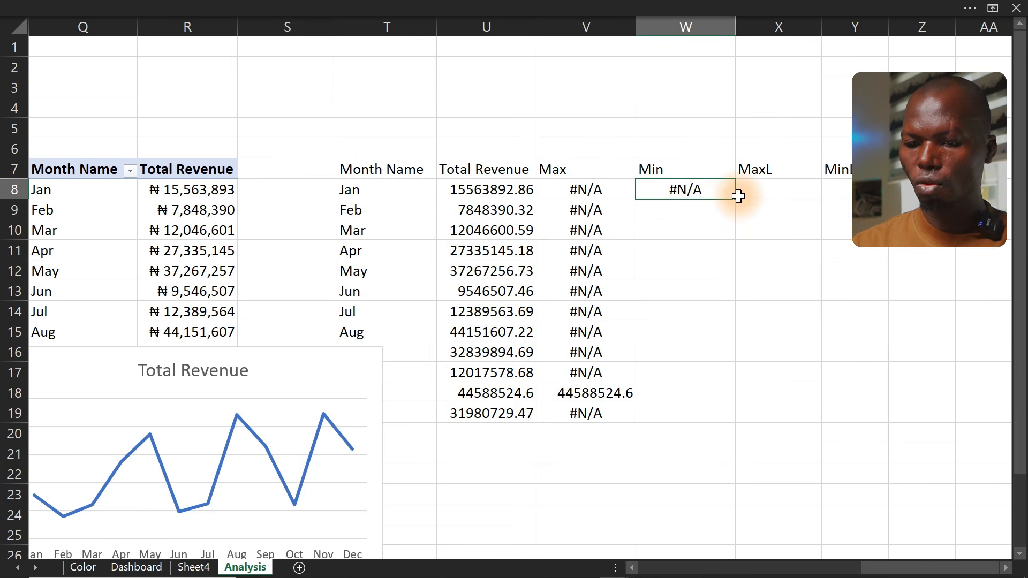
double_click(735, 197)
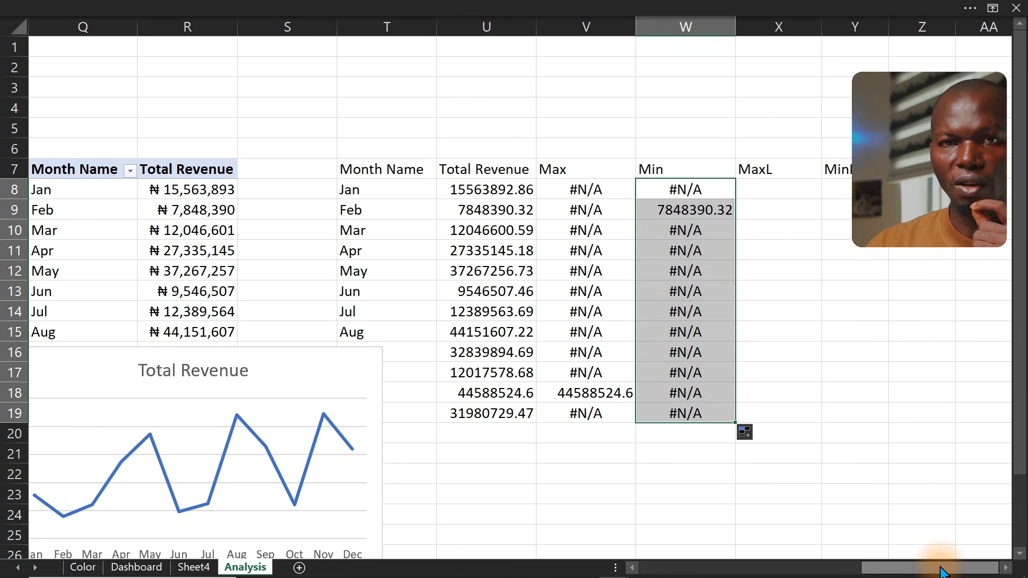
Copy the M/K label formula from the Total Expenses cell H11 and paste it into X8
left_click_drag(942, 572, 733, 568)
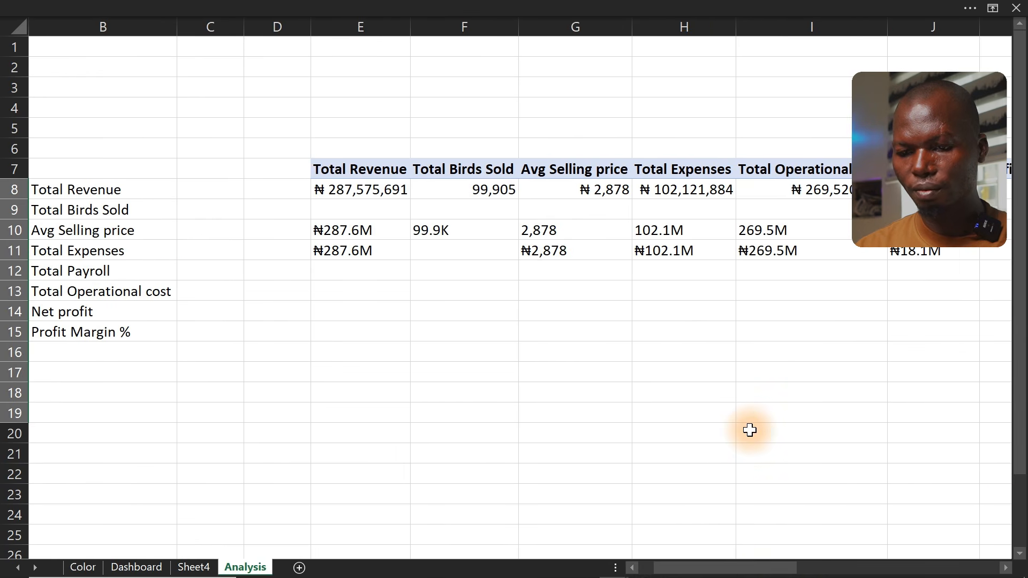
double_click(637, 249)
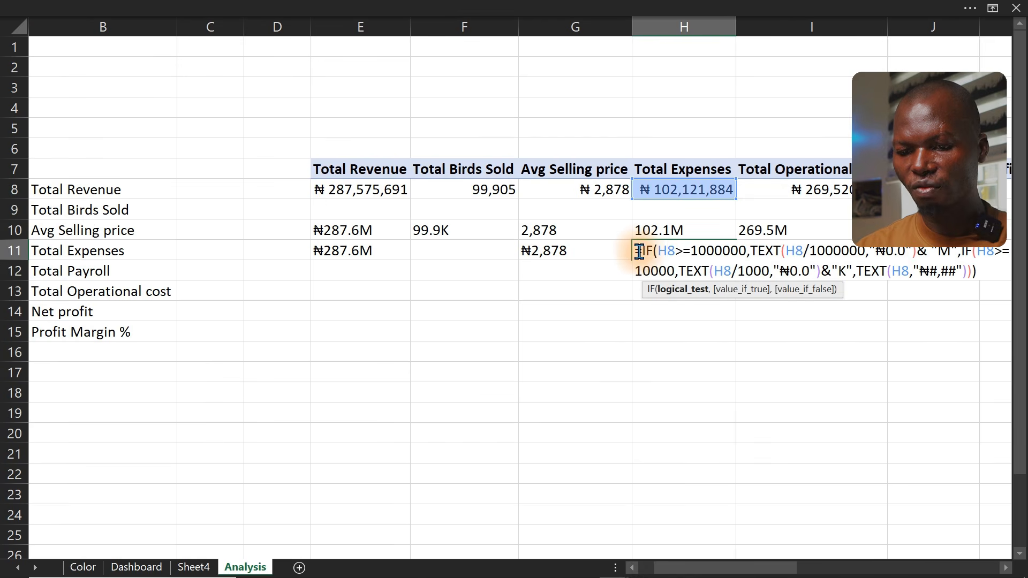
left_click_drag(636, 247, 1010, 313)
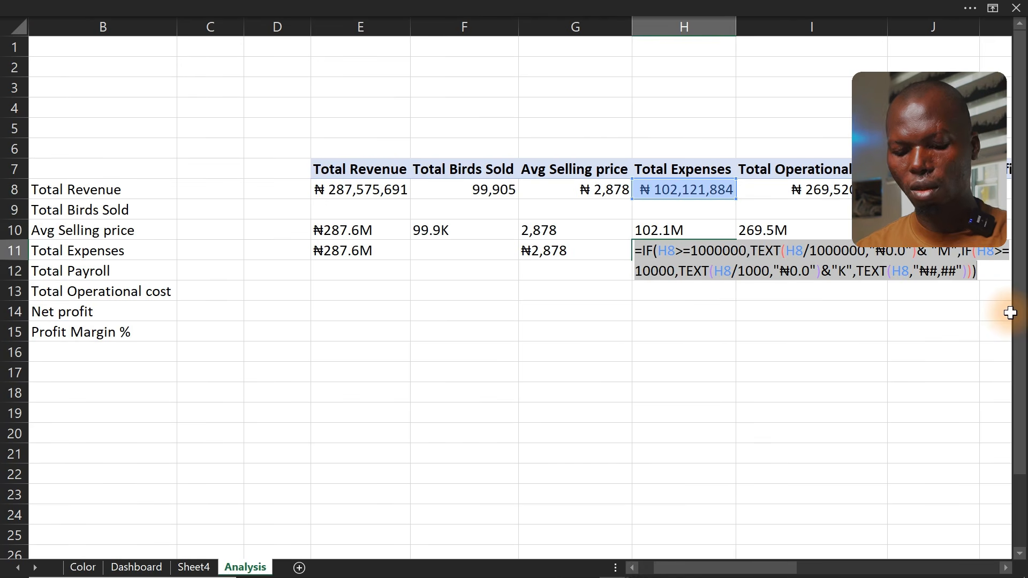
key("Escape")
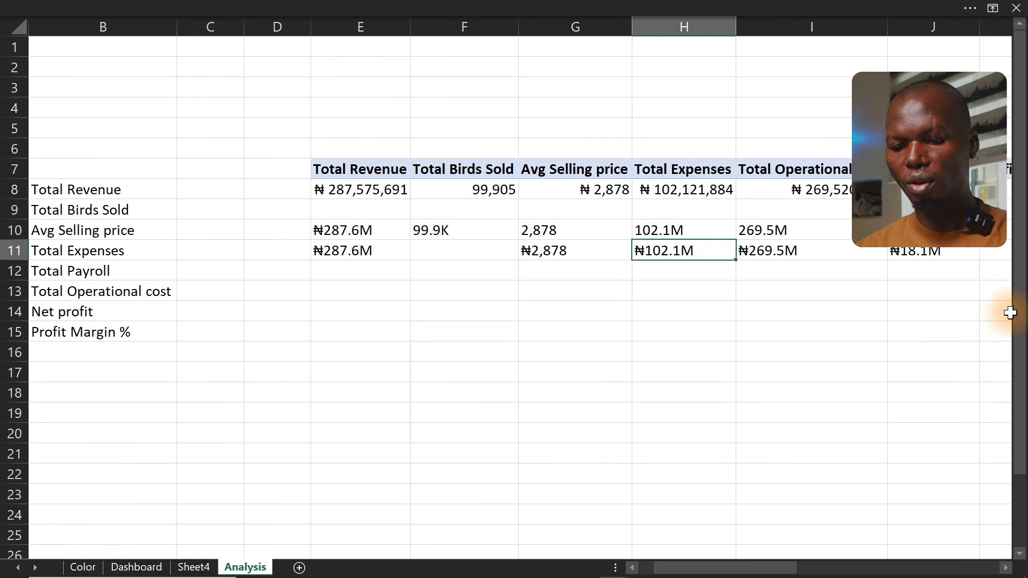
left_click(963, 570)
left_click(963, 571)
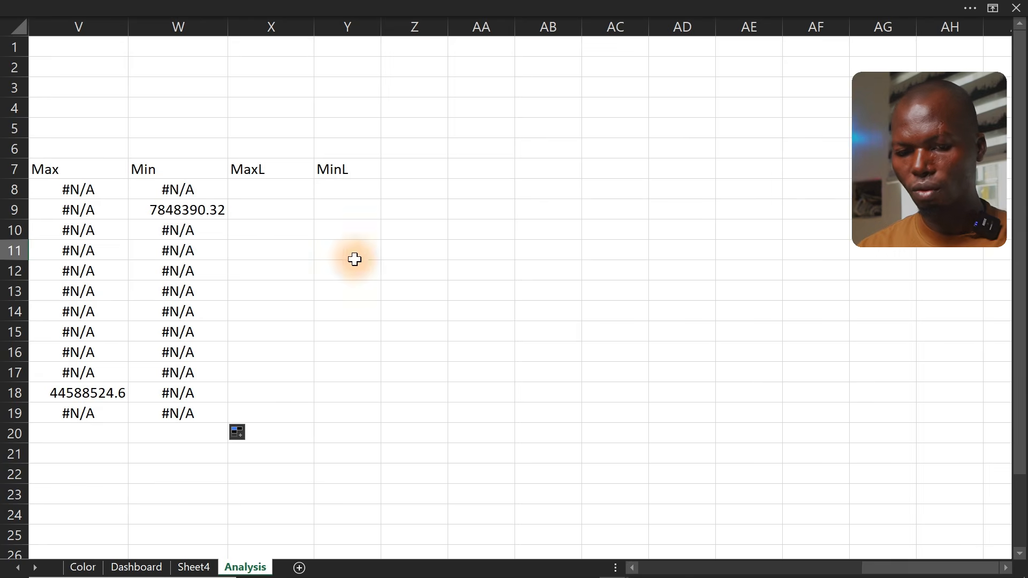
left_click(264, 190)
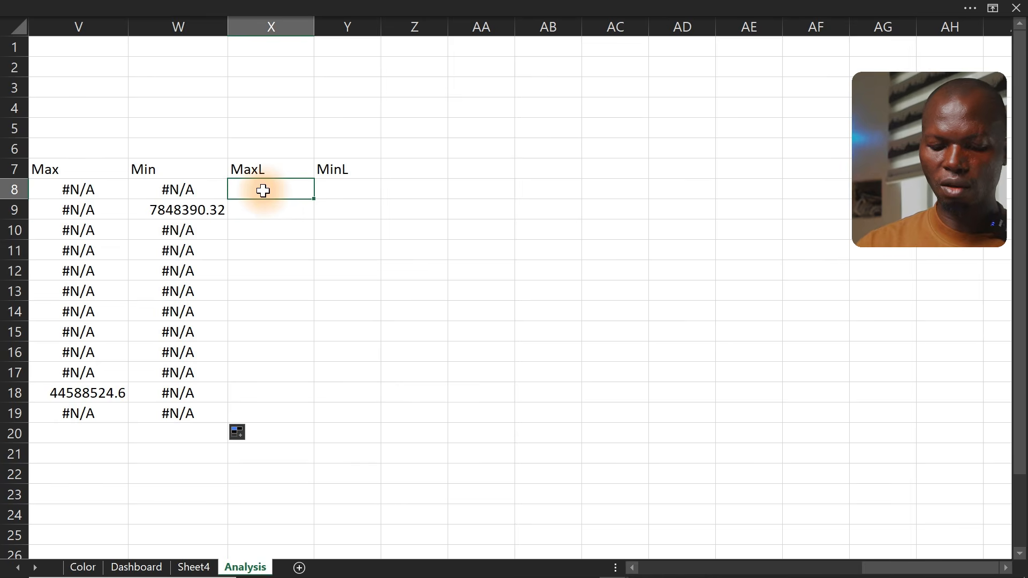
key("ctrl+v")
In the X8 formula, replace every H8 reference with V8 and confirm
double_click(283, 189)
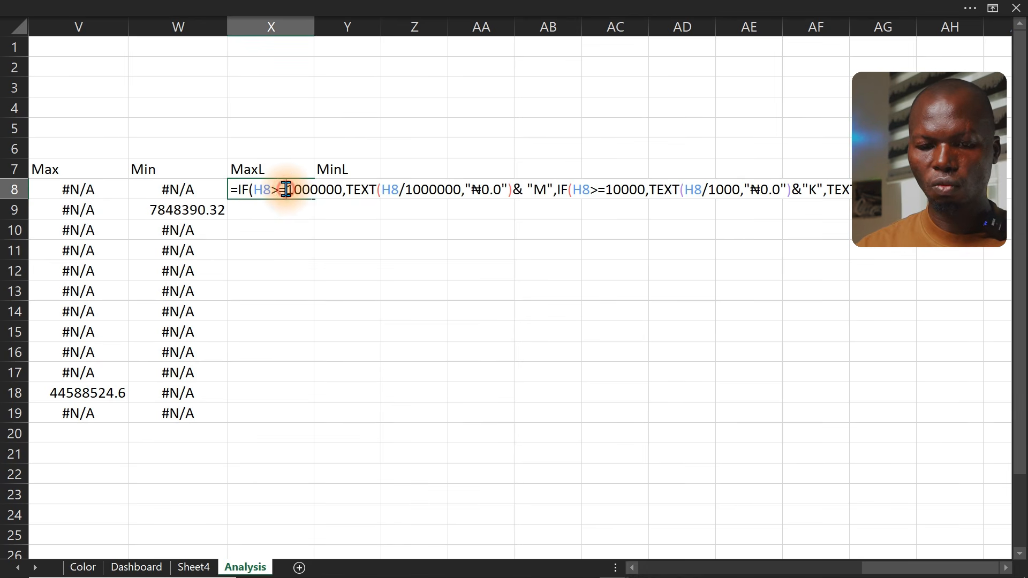
left_click_drag(270, 190, 256, 189)
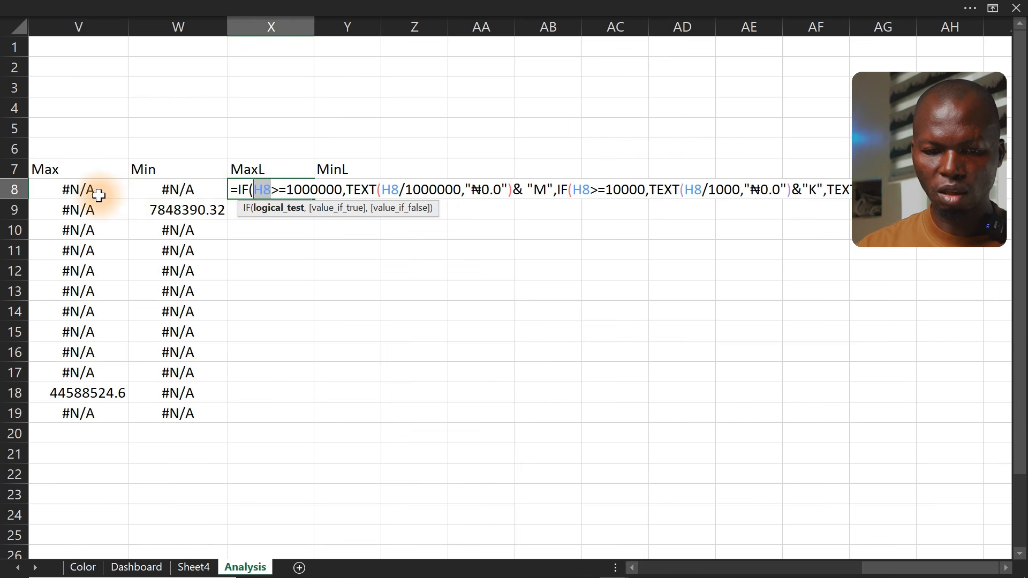
left_click(68, 190)
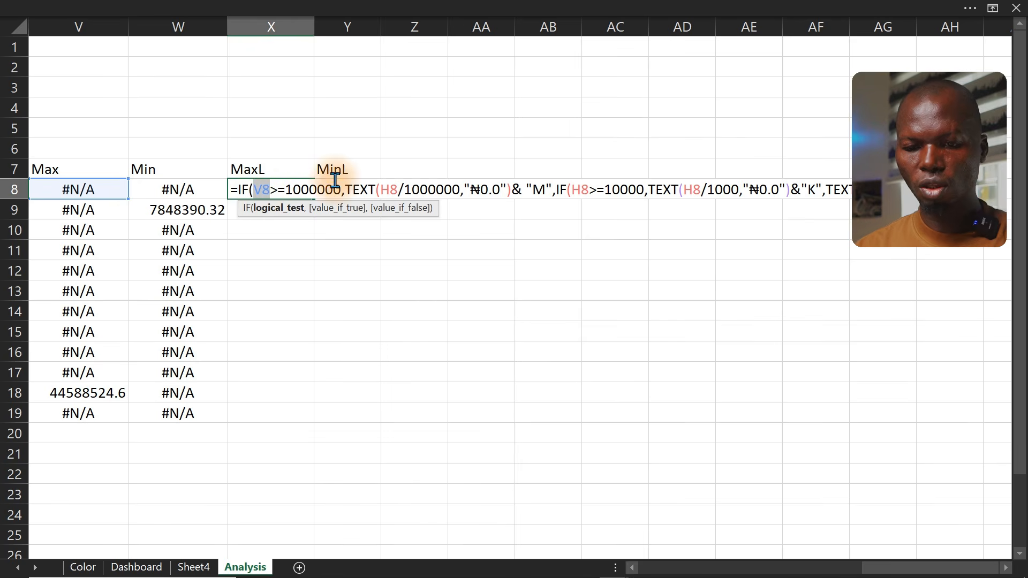
double_click(393, 192)
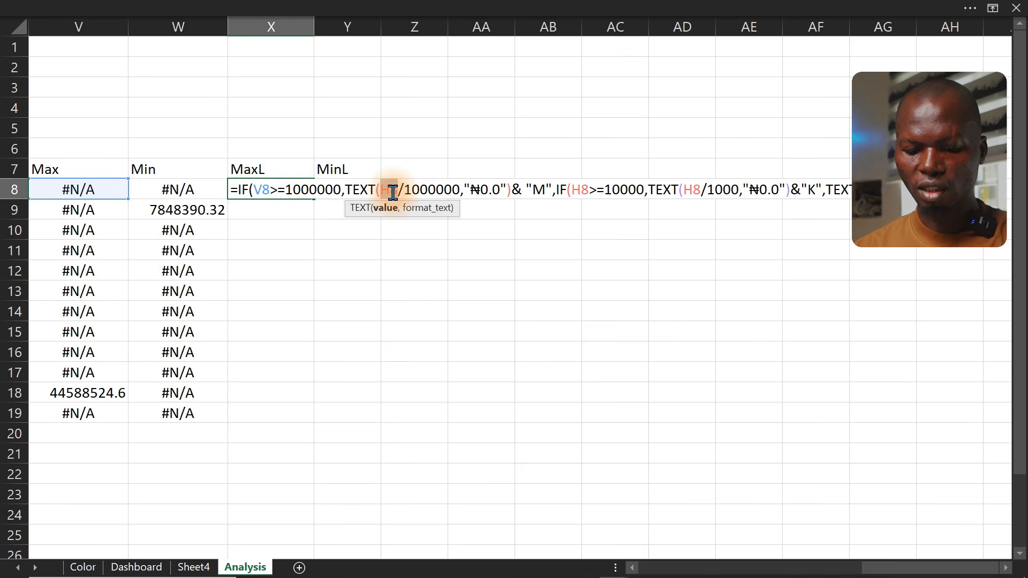
type("V8")
left_click(577, 191)
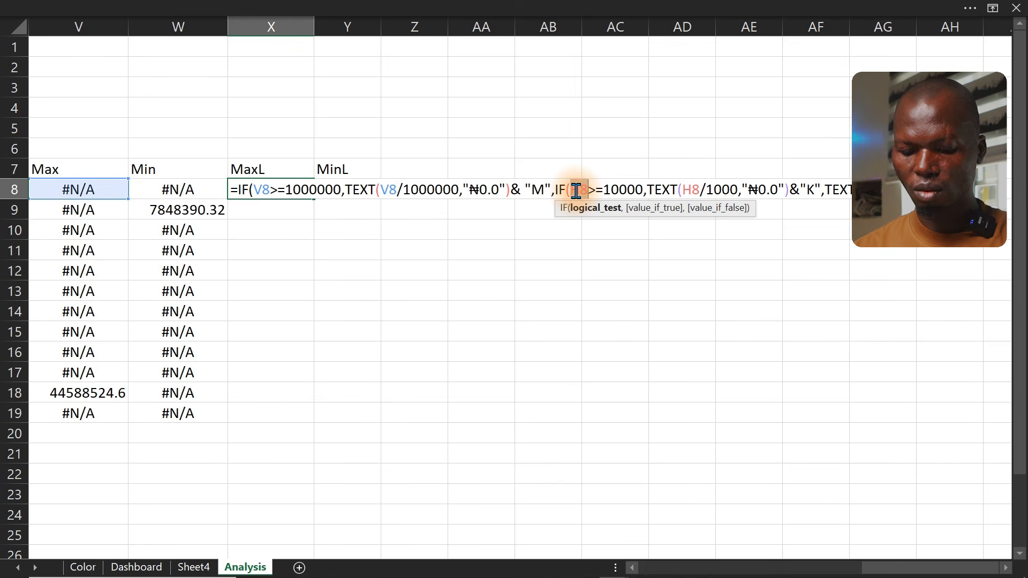
type("V8")
double_click(692, 190)
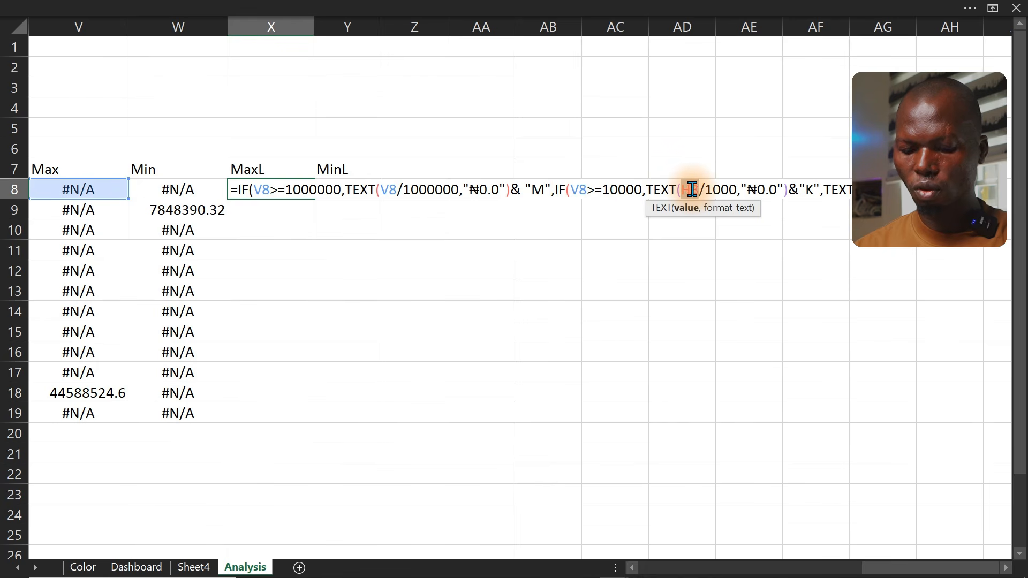
type("V8")
double_click(866, 190)
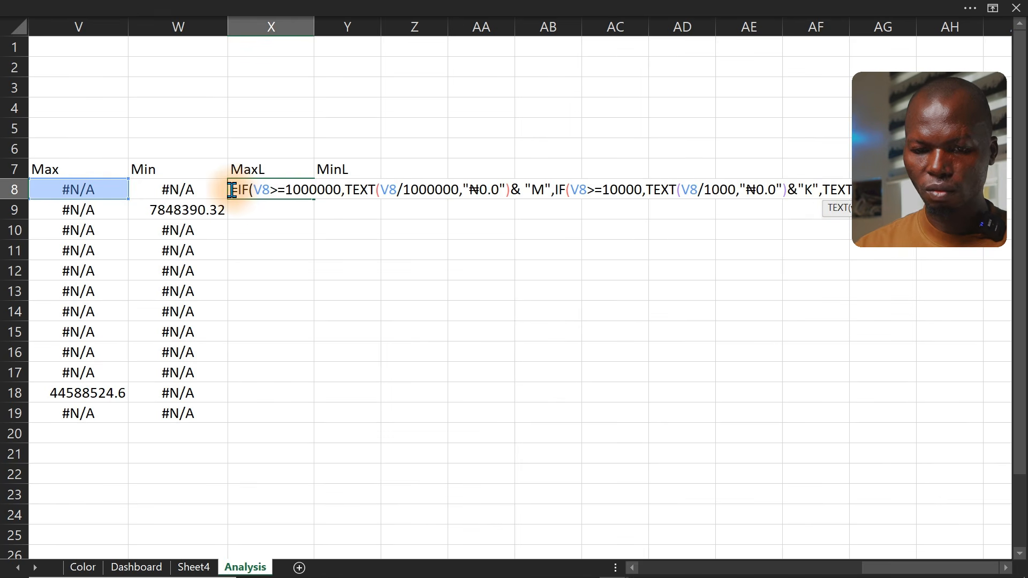
key("ctrl+shift+End")
key("Escape")
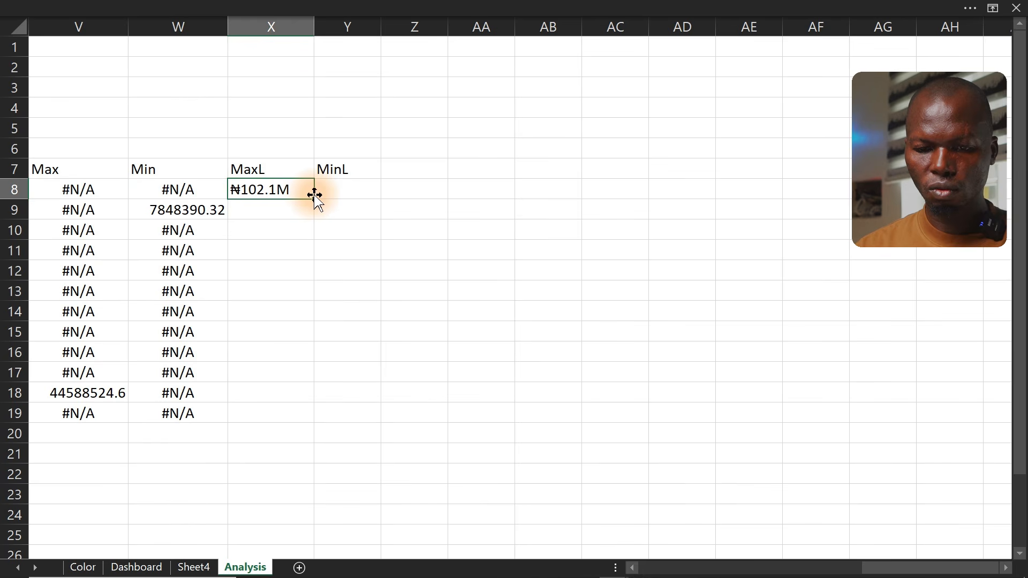
double_click(285, 188)
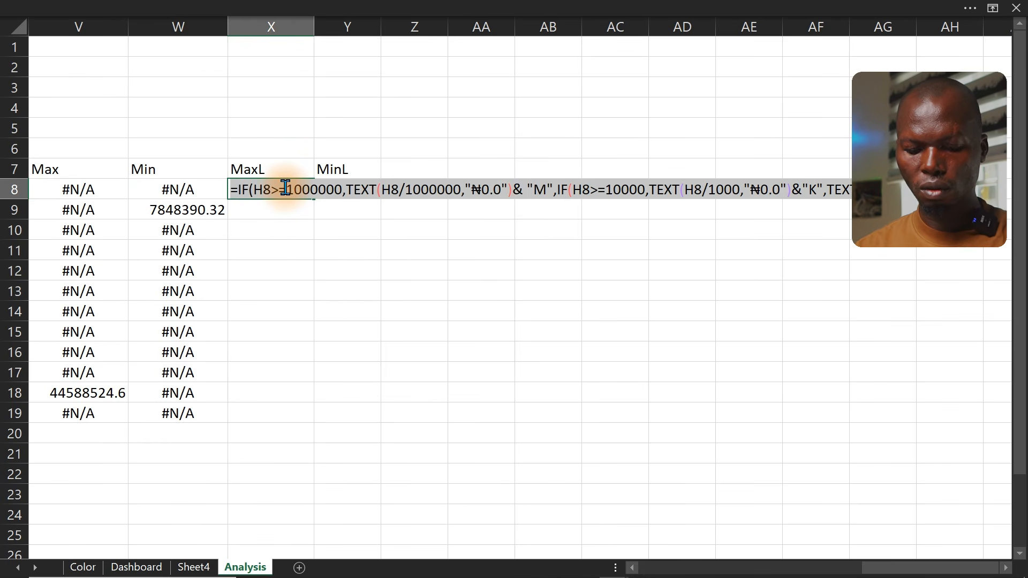
left_click(285, 189)
key("Return")
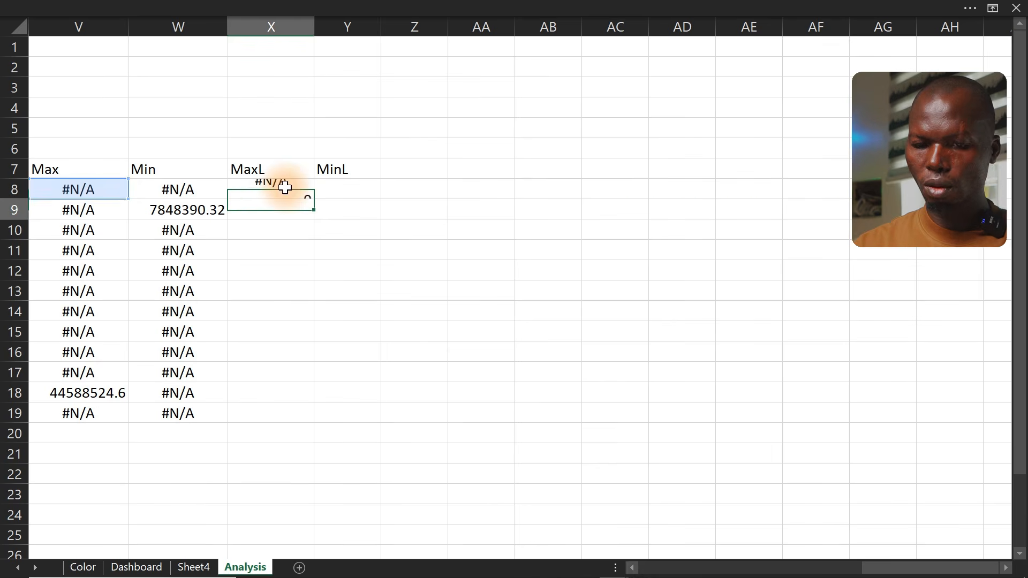
Fill the MaxL formula in X8 down to X19
left_click(301, 191)
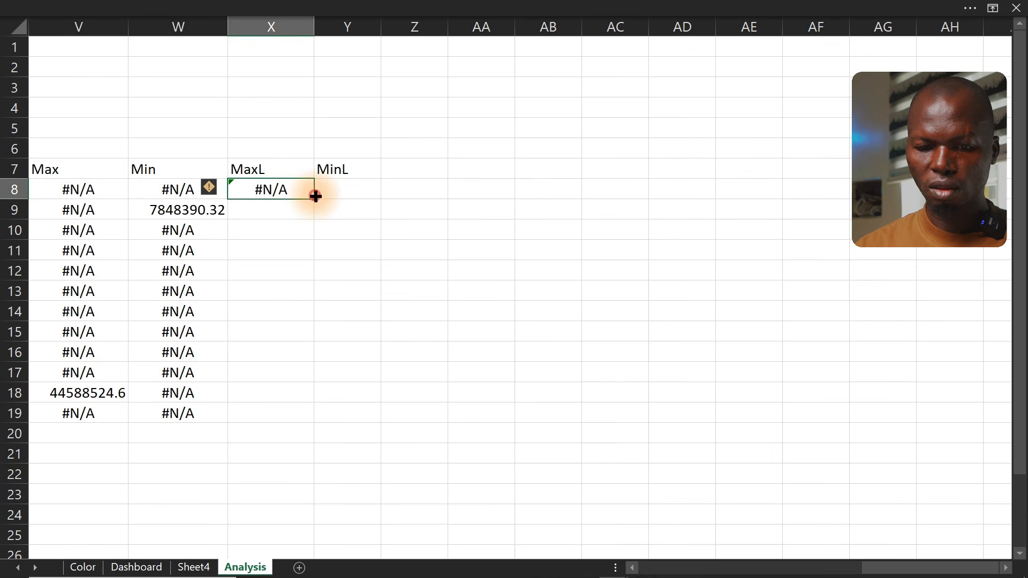
double_click(315, 196)
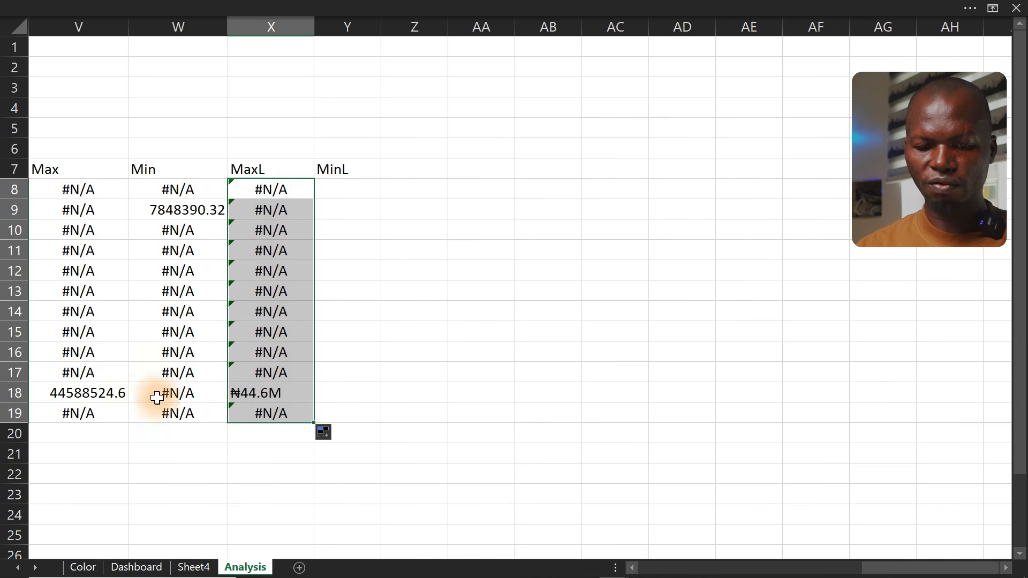
left_click(306, 188)
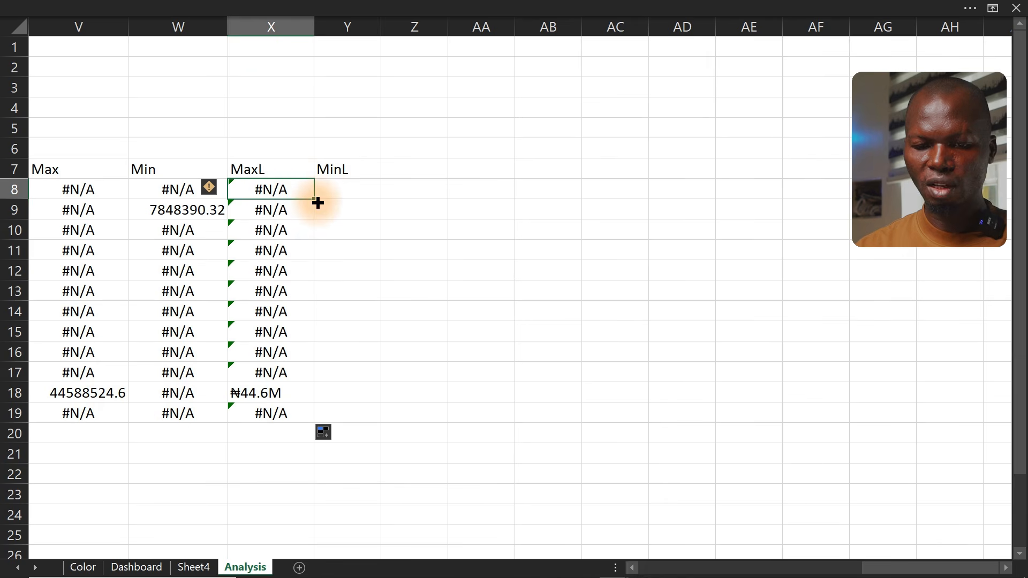
Copy the MaxL formula from X8 into Y8 for MinL and fill it down to Y19
left_click_drag(317, 199, 359, 194)
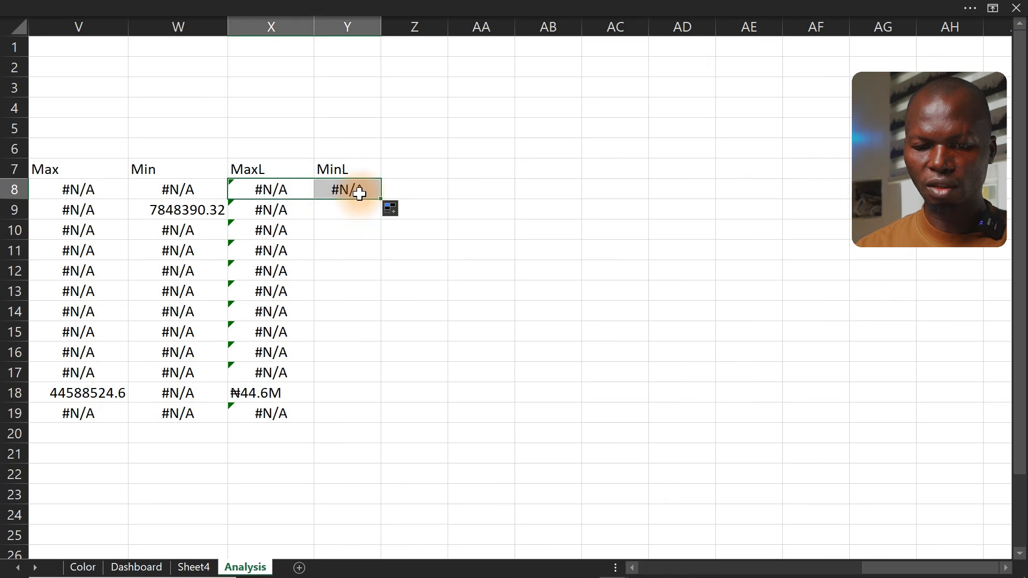
double_click(354, 191)
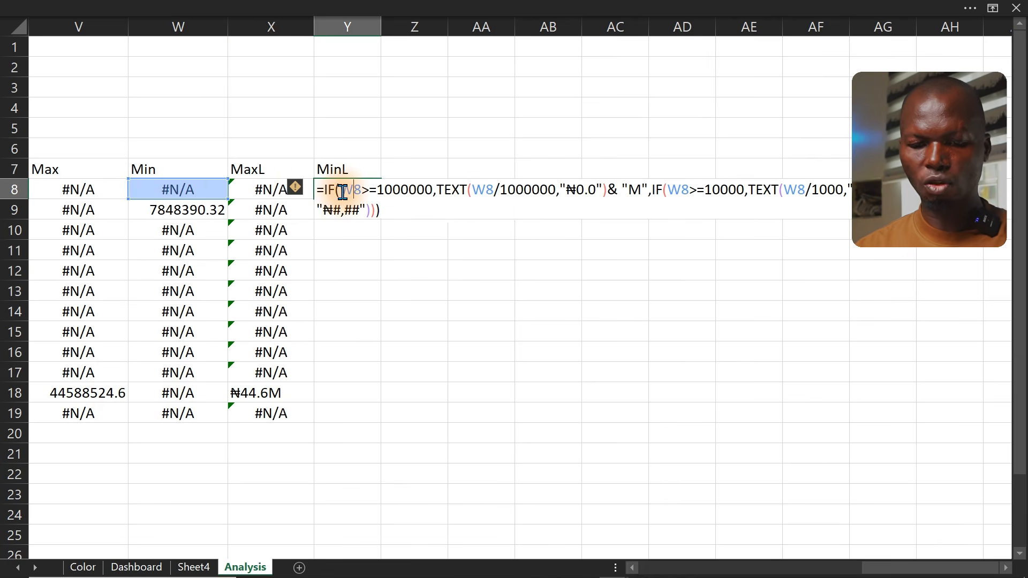
key("Escape")
double_click(381, 198)
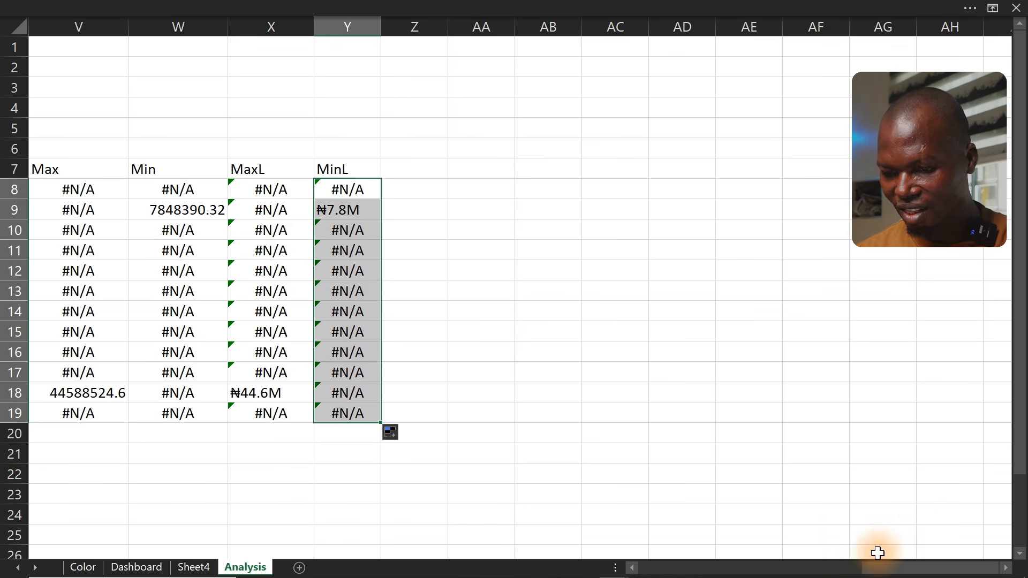
Move the existing Total Revenue line chart beside the month and revenue table
left_click(890, 570)
left_click_drag(890, 571, 882, 570)
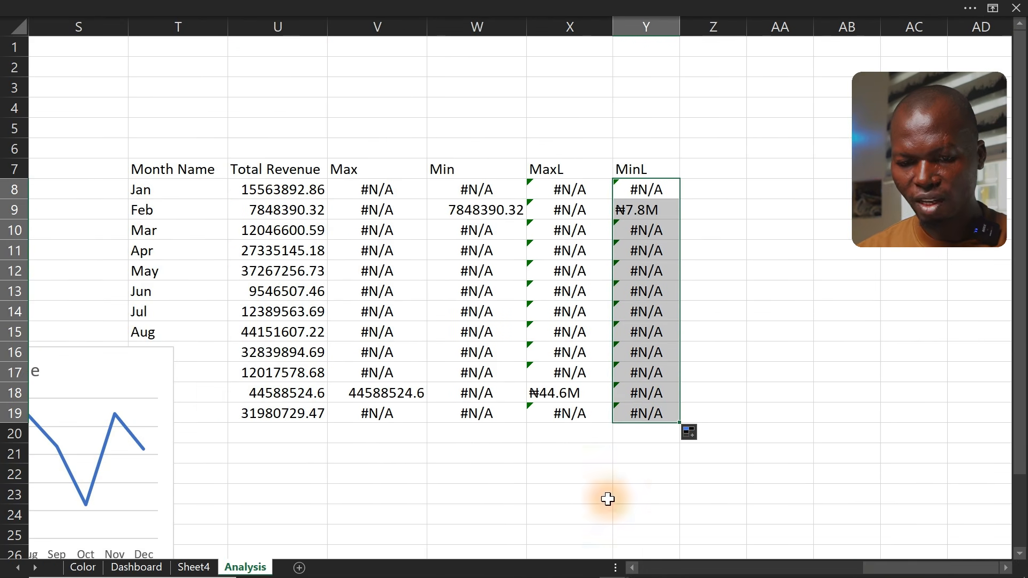
left_click(137, 367)
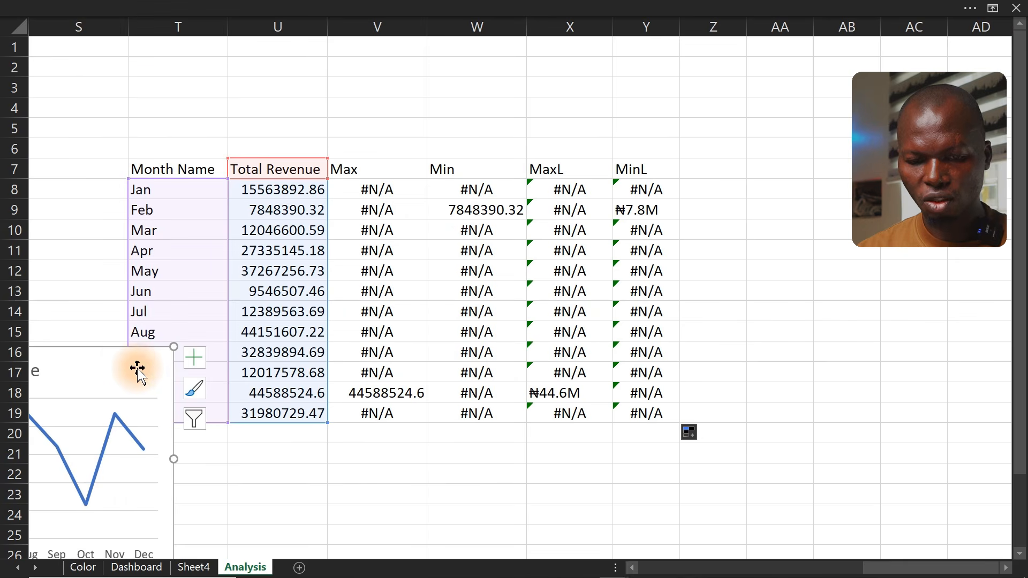
left_click_drag(129, 354, 413, 96)
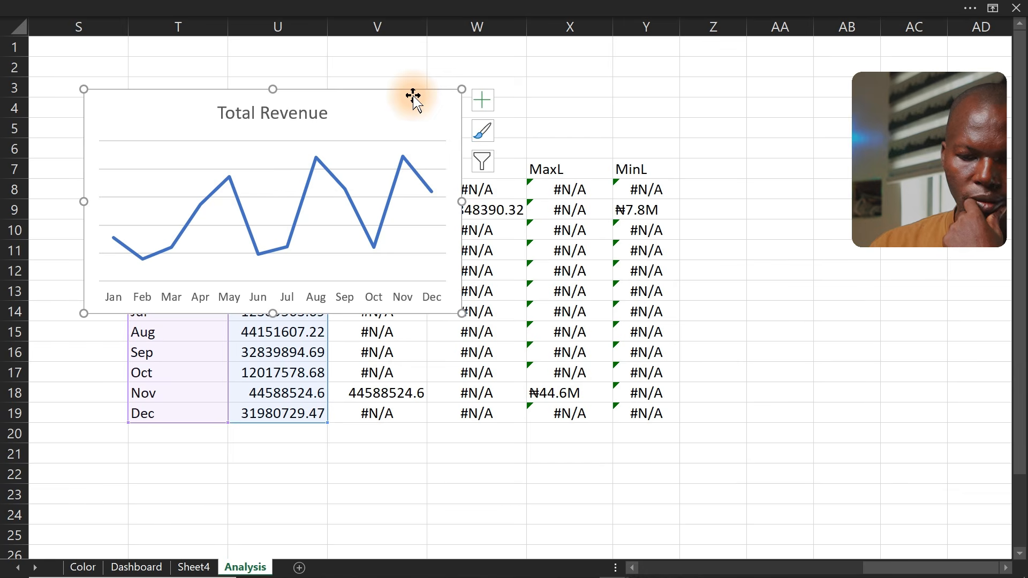
left_click_drag(358, 91, 819, 135)
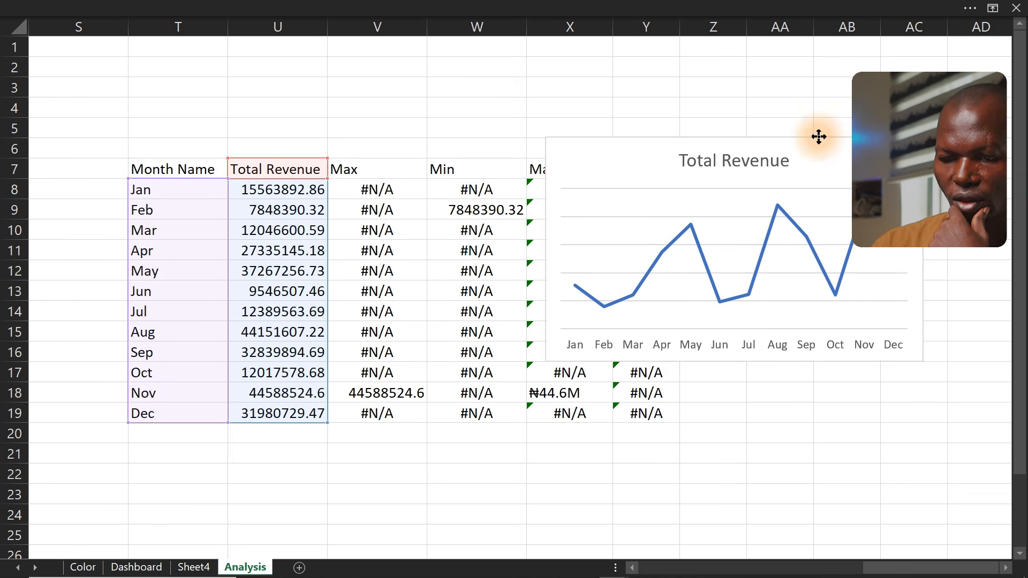
Add a chart series named from V7 with values V8:V19 for the Max column
right_click(701, 256)
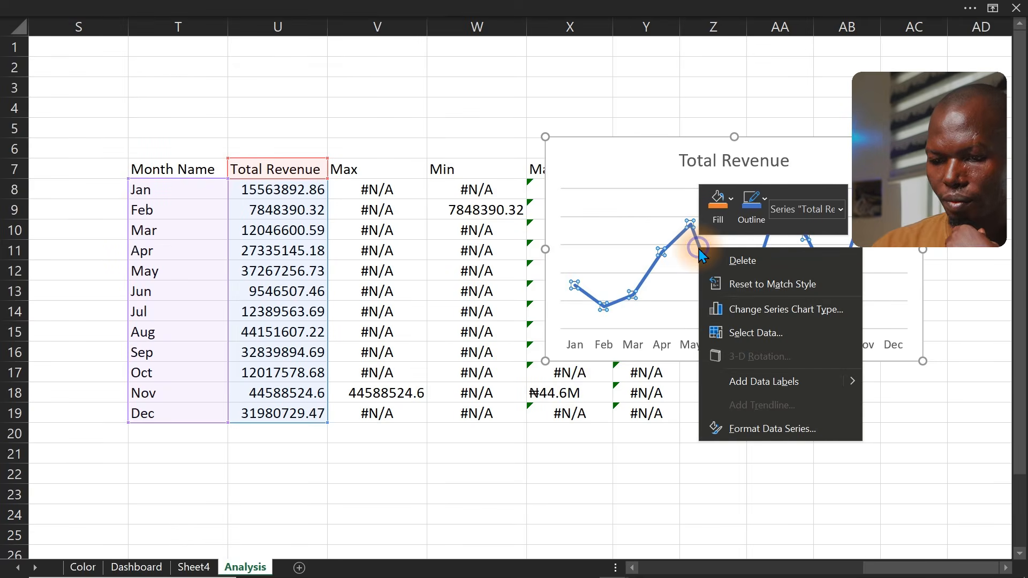
left_click(750, 335)
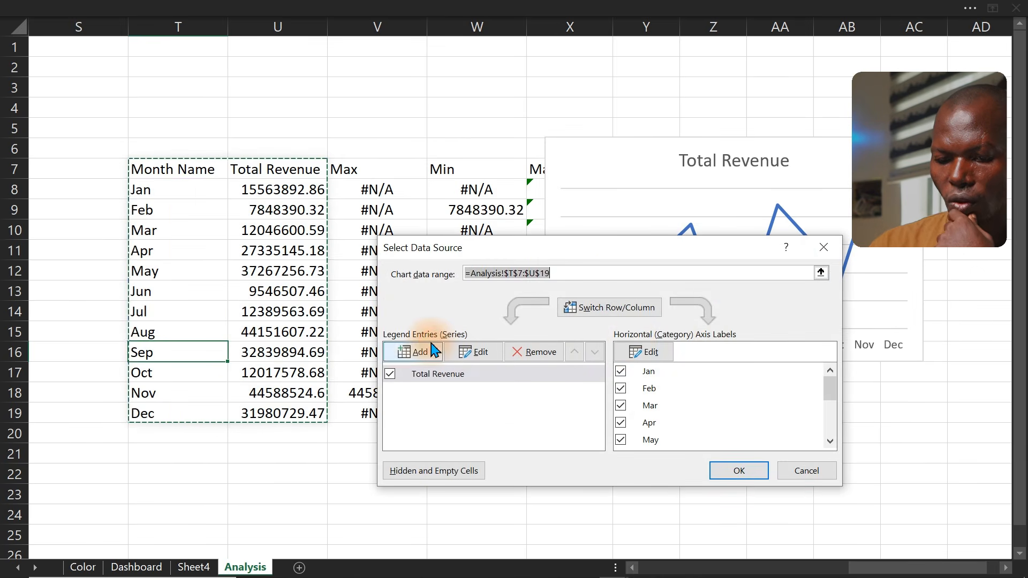
left_click(426, 350)
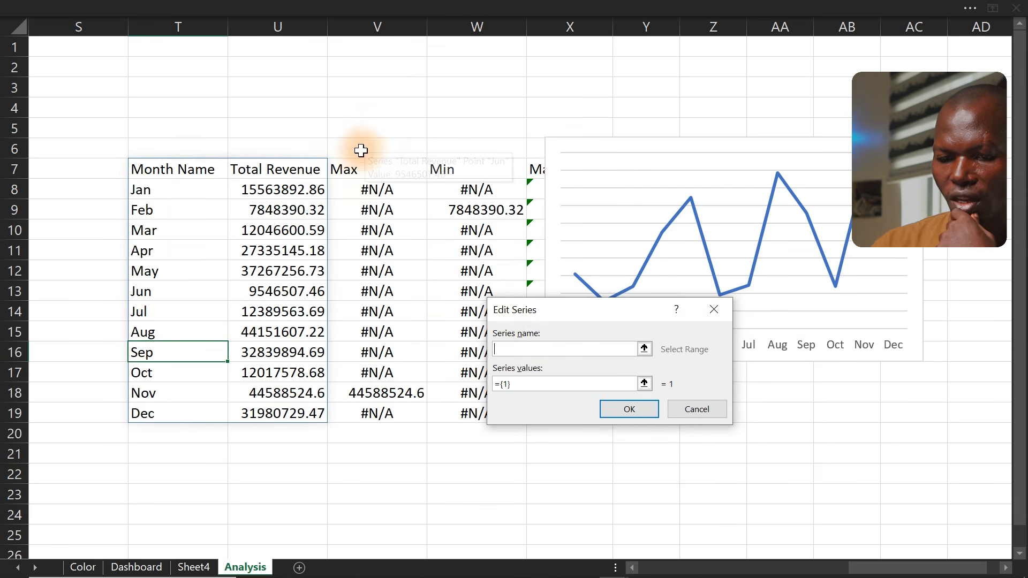
left_click(351, 171)
left_click(546, 384)
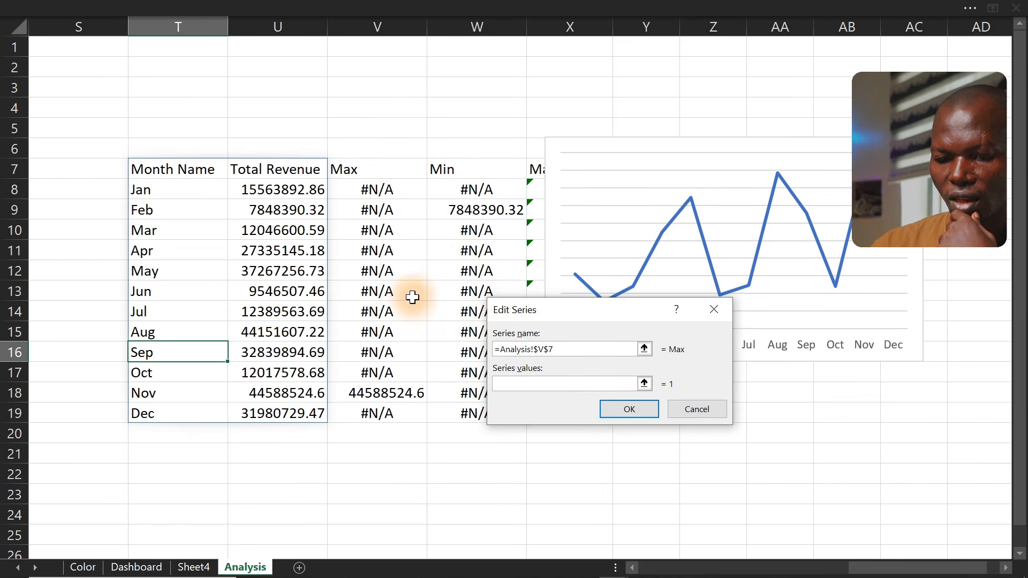
left_click_drag(356, 190, 370, 413)
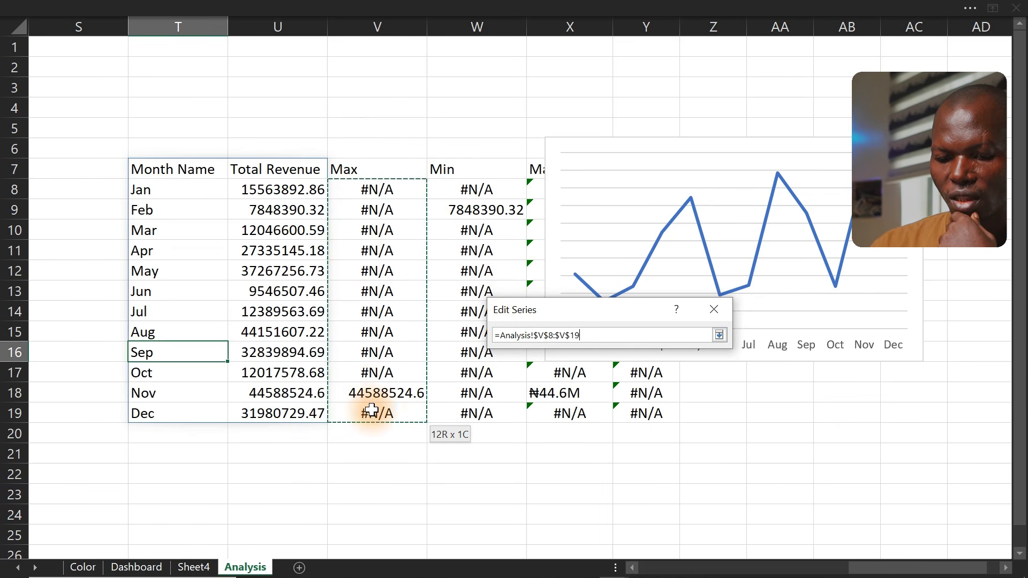
left_click(643, 417)
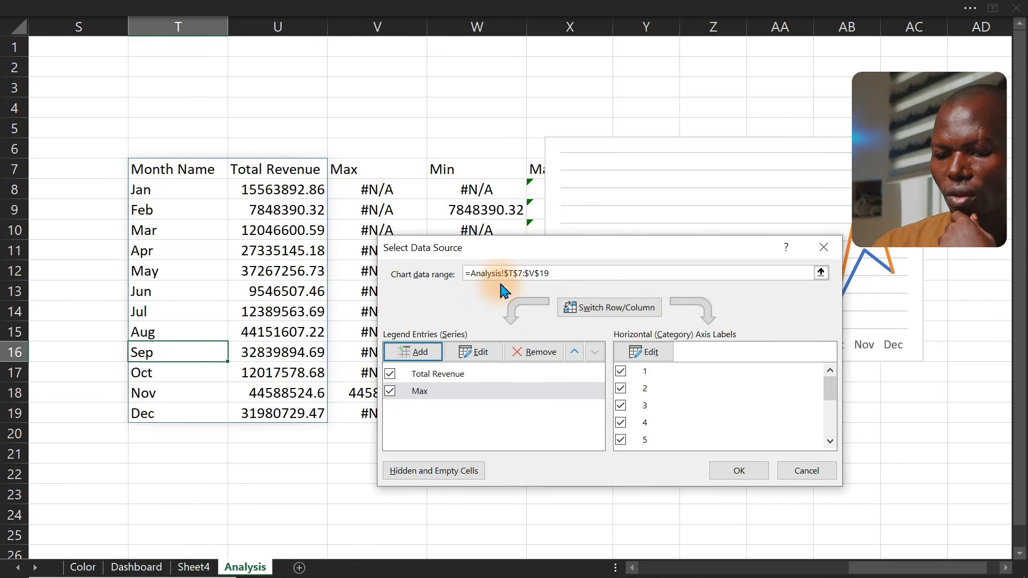
Add a second series named from W7 with values W8:W19 for Min and apply the data changes
left_click_drag(614, 258, 709, 282)
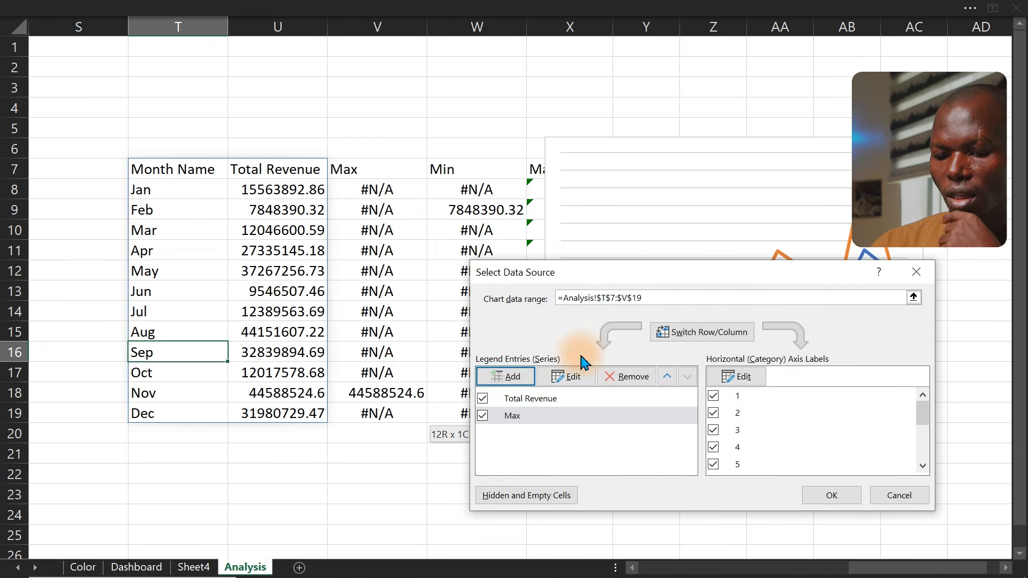
left_click(521, 378)
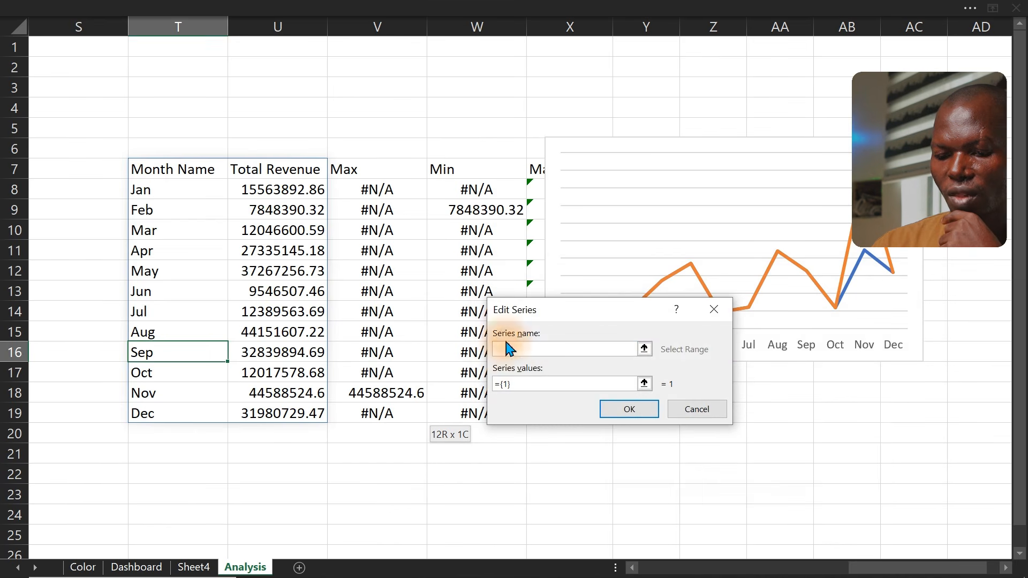
left_click(436, 169)
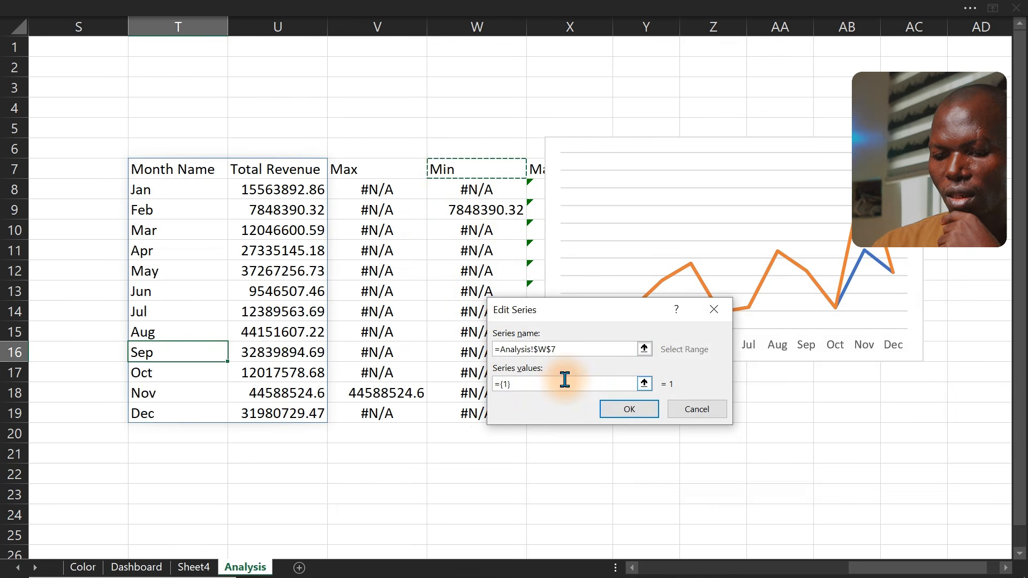
left_click_drag(559, 388, 458, 383)
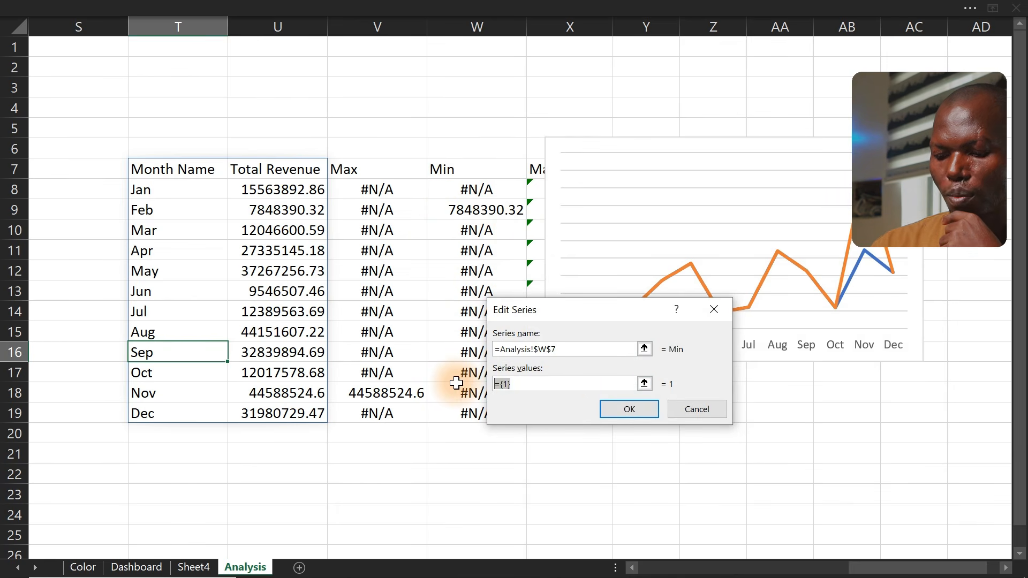
key("BackSpace")
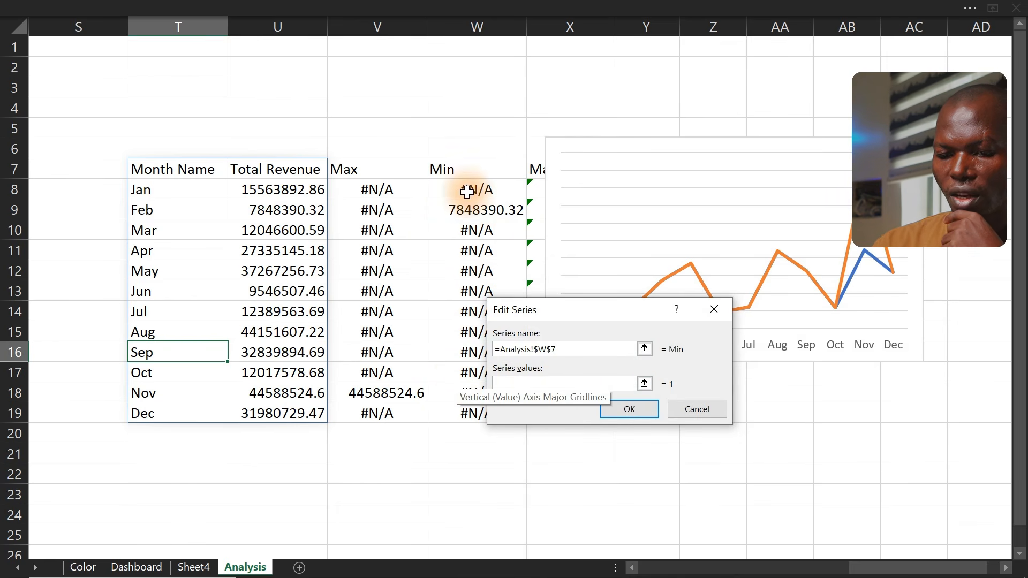
left_click_drag(465, 191, 461, 410)
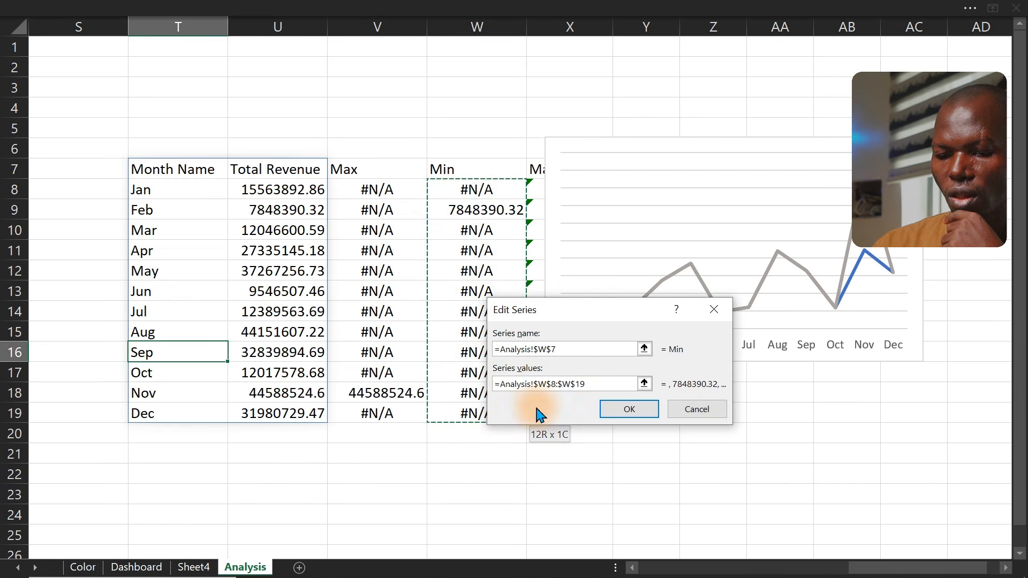
left_click(630, 410)
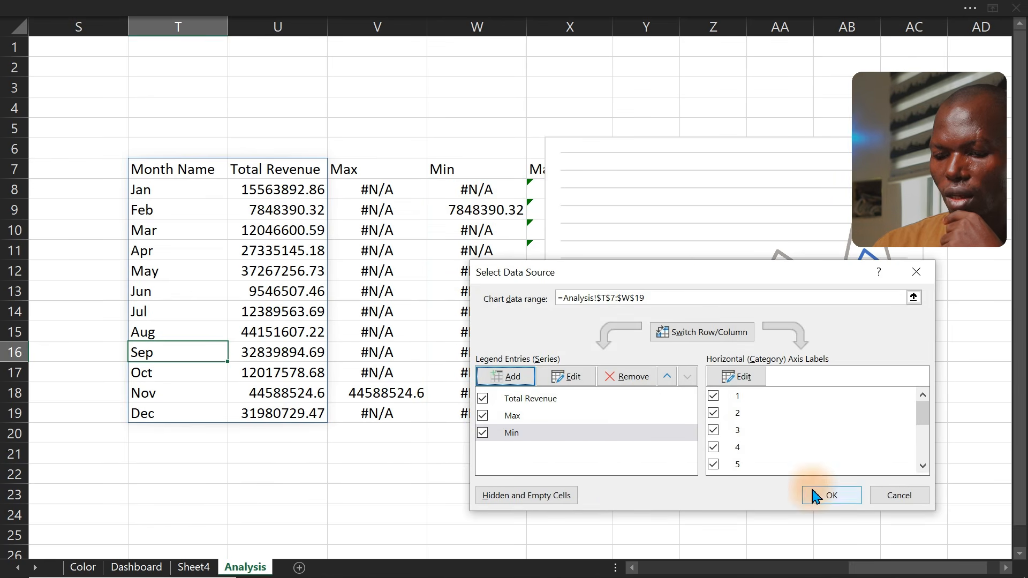
left_click(830, 492)
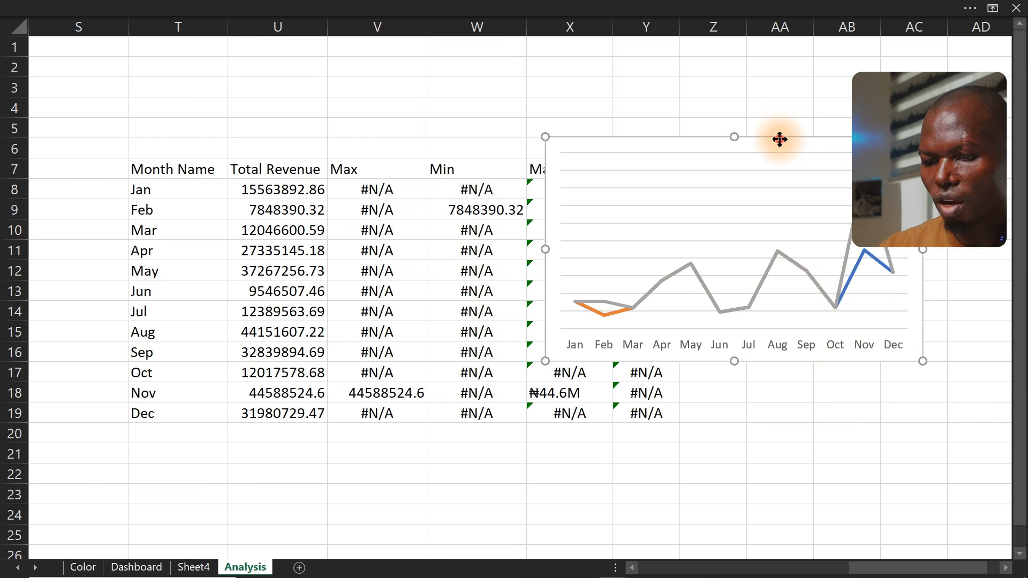
Try changing the chart type among line chart variants, closing the Change Chart Type dialog without applying
left_click_drag(780, 139, 451, 121)
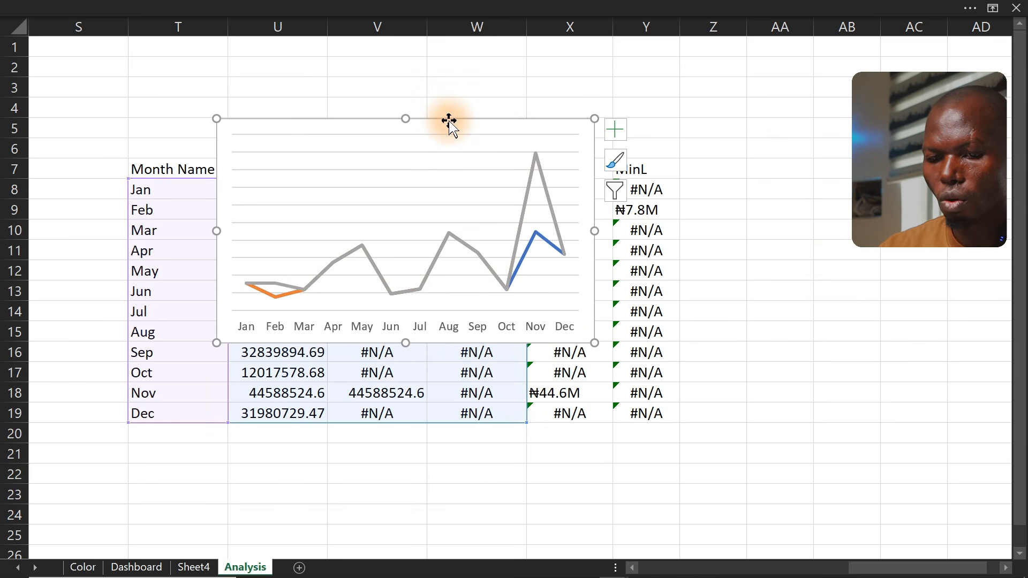
right_click(465, 249)
left_click(530, 316)
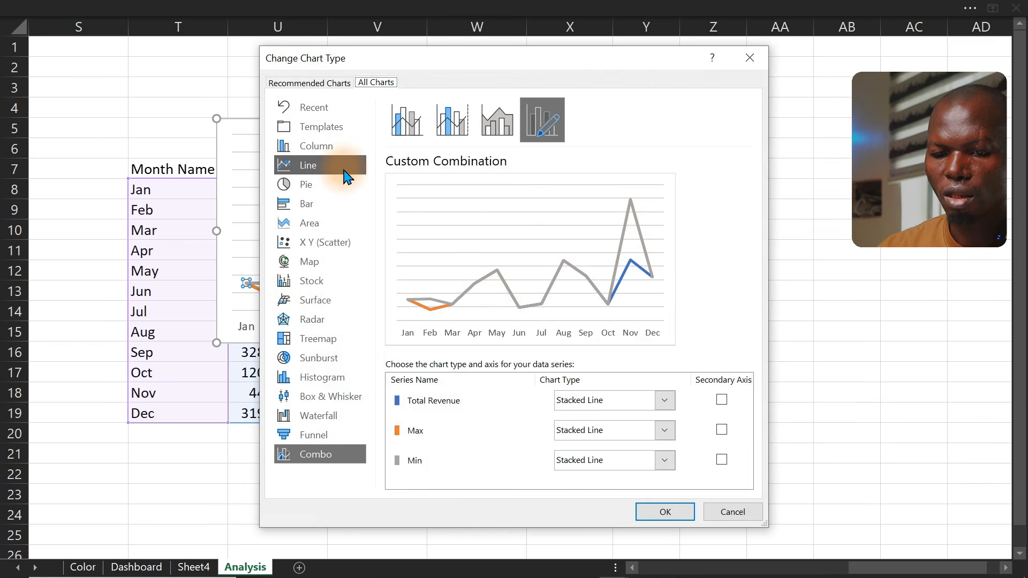
left_click(303, 164)
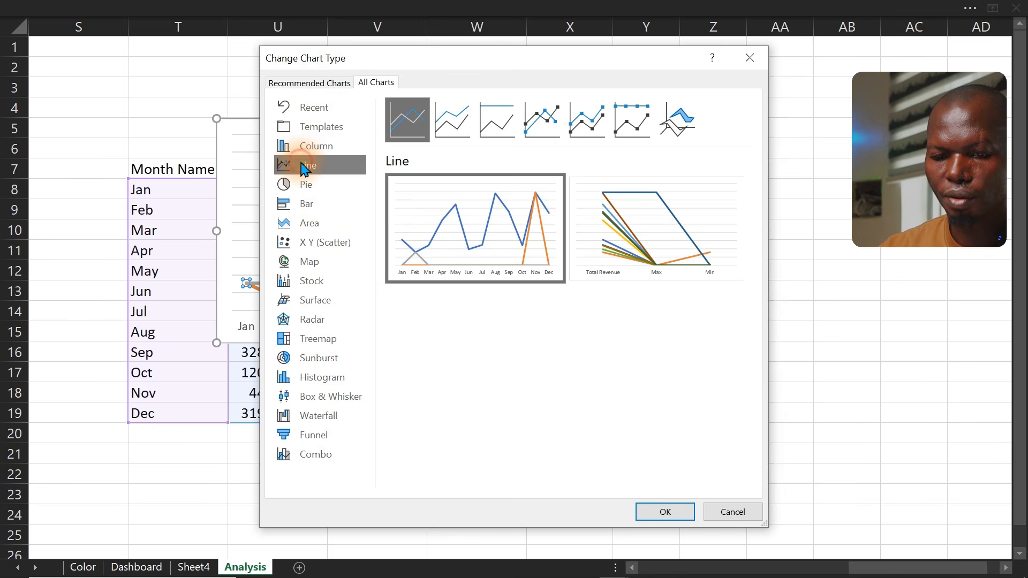
left_click(563, 127)
left_click(621, 122)
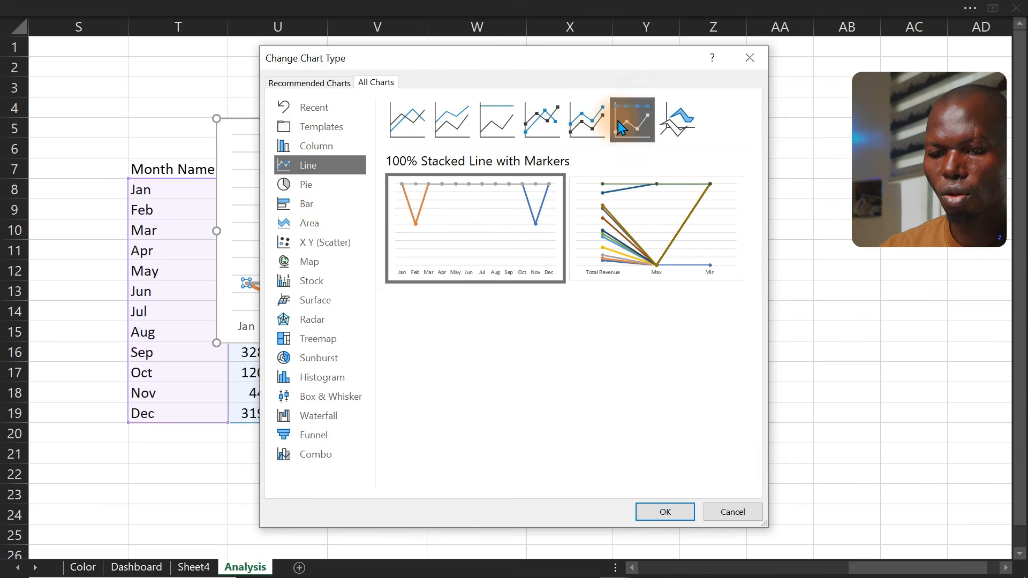
left_click(588, 128)
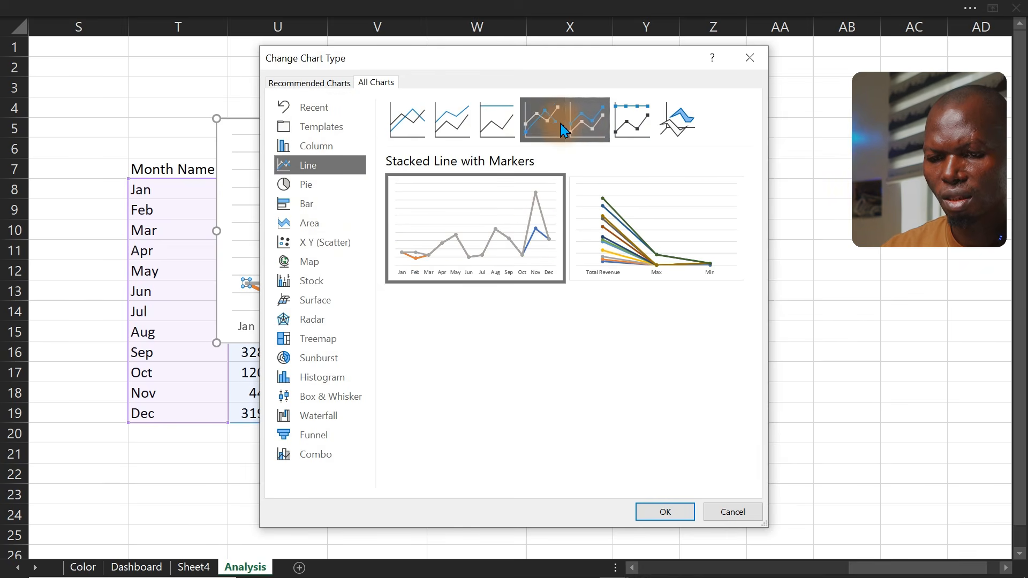
left_click(547, 124)
left_click(591, 125)
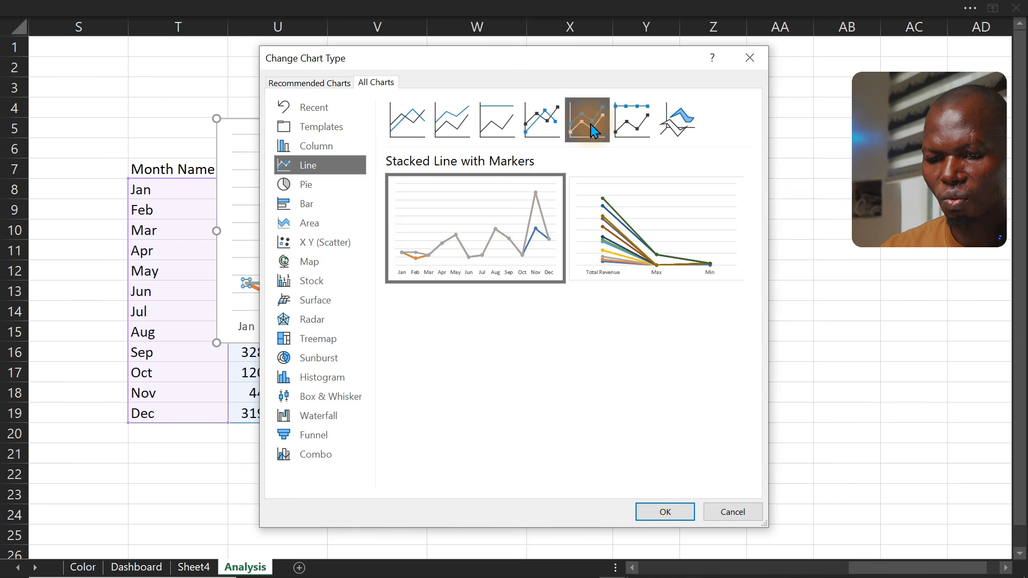
left_click(625, 124)
left_click(591, 127)
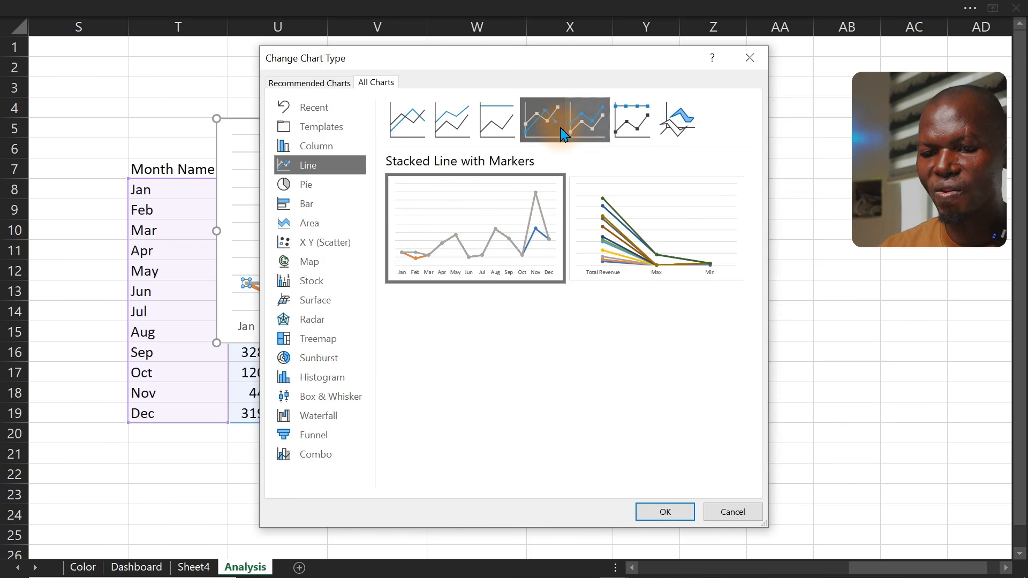
left_click(557, 133)
left_click(495, 128)
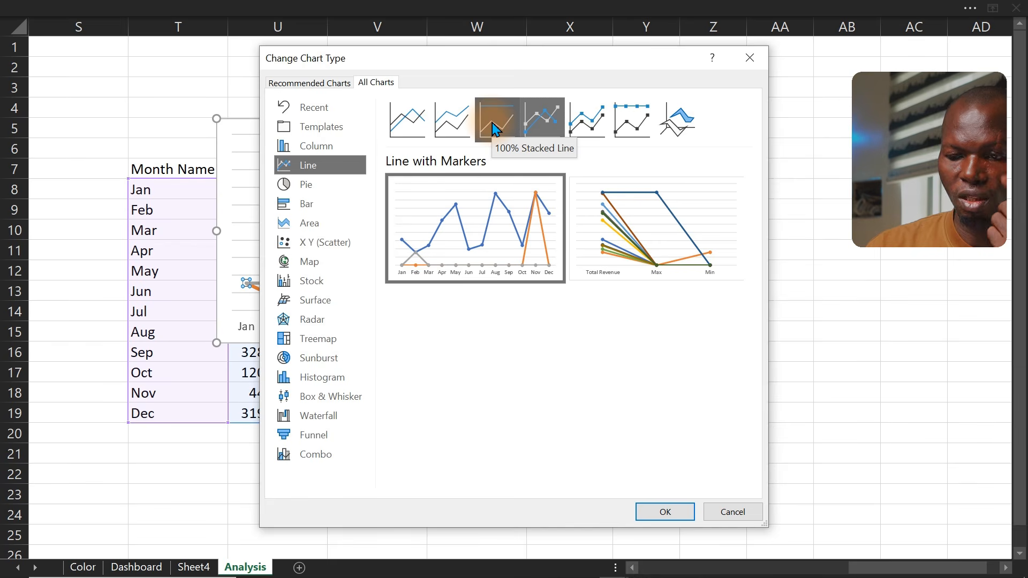
left_click(739, 61)
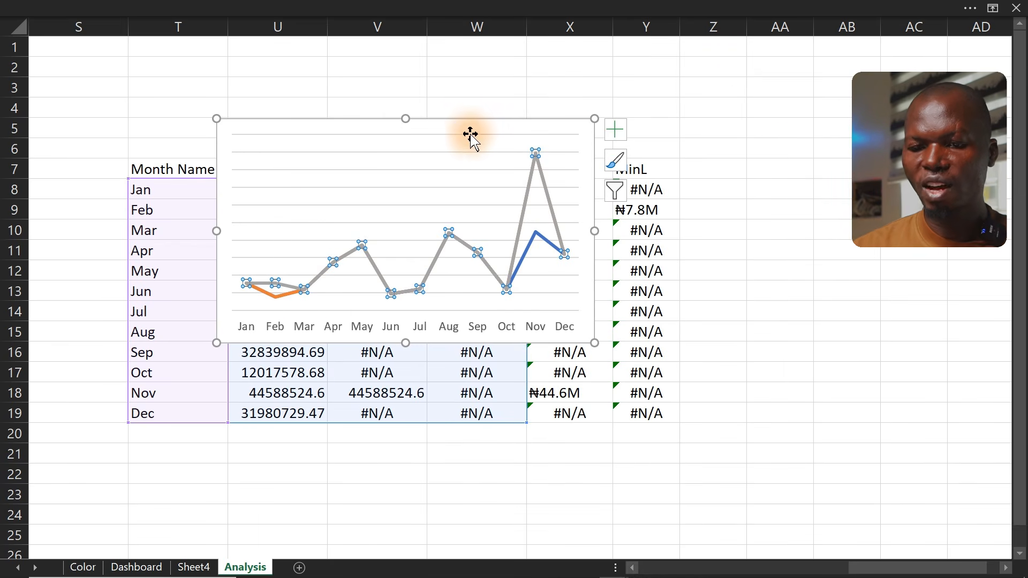
Delete the old chart and insert a Line with Markers chart from the range T7:W19
left_click(459, 121)
key("Delete")
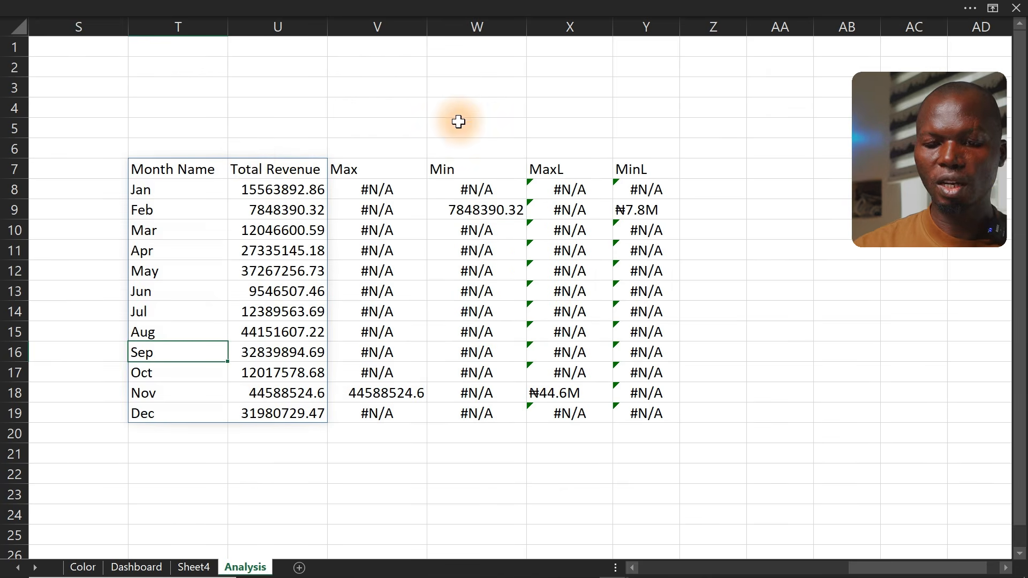
left_click_drag(176, 169, 468, 412)
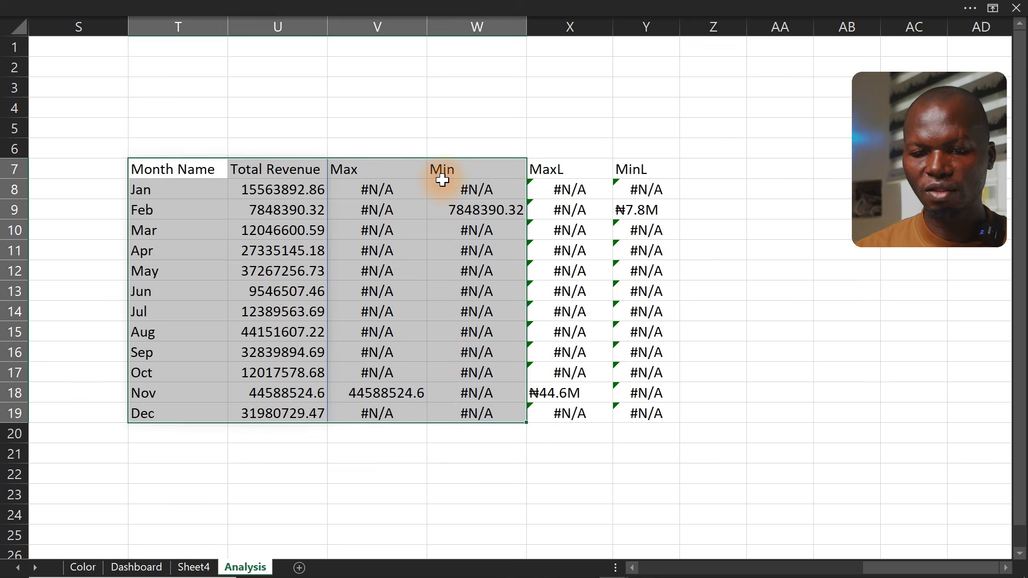
left_click(340, 8)
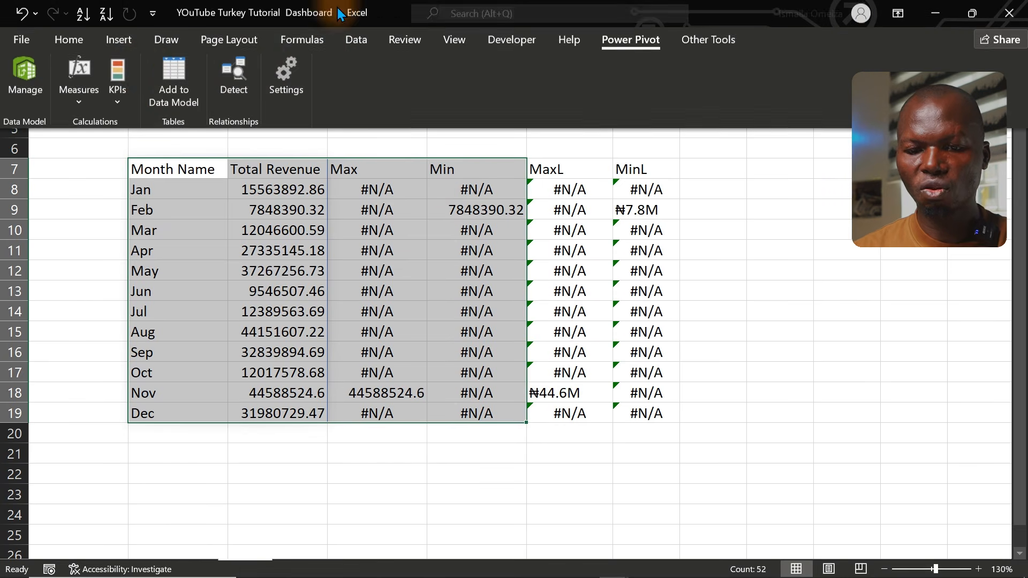
left_click(120, 44)
left_click(433, 79)
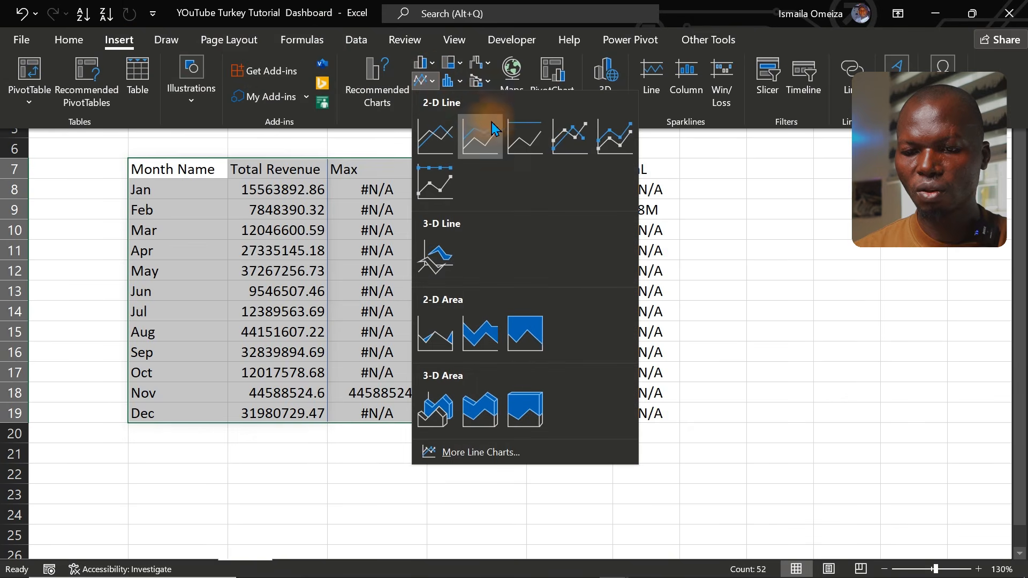
left_click(568, 146)
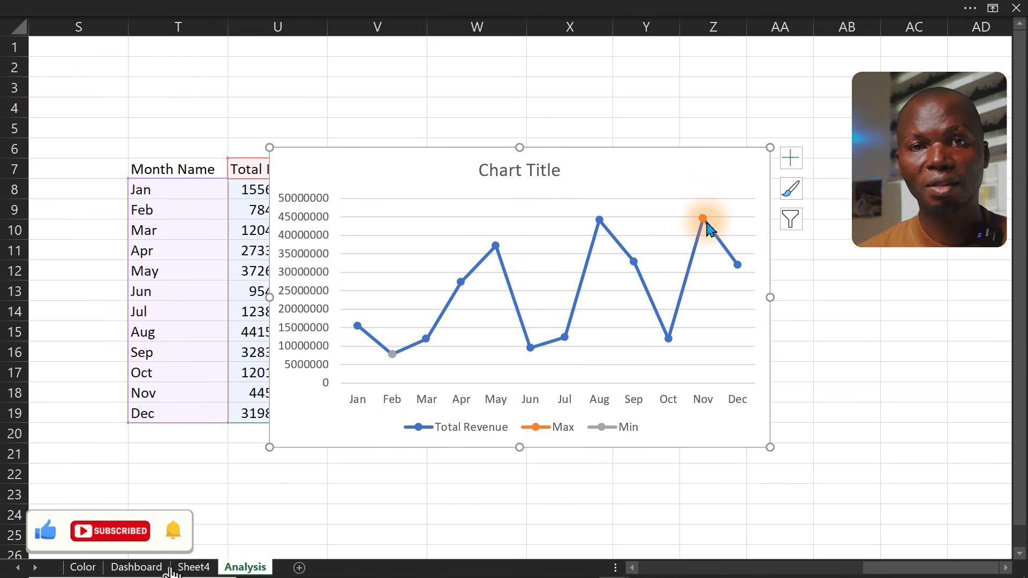
Delete the chart's legend and its vertical value axis
left_click(534, 433)
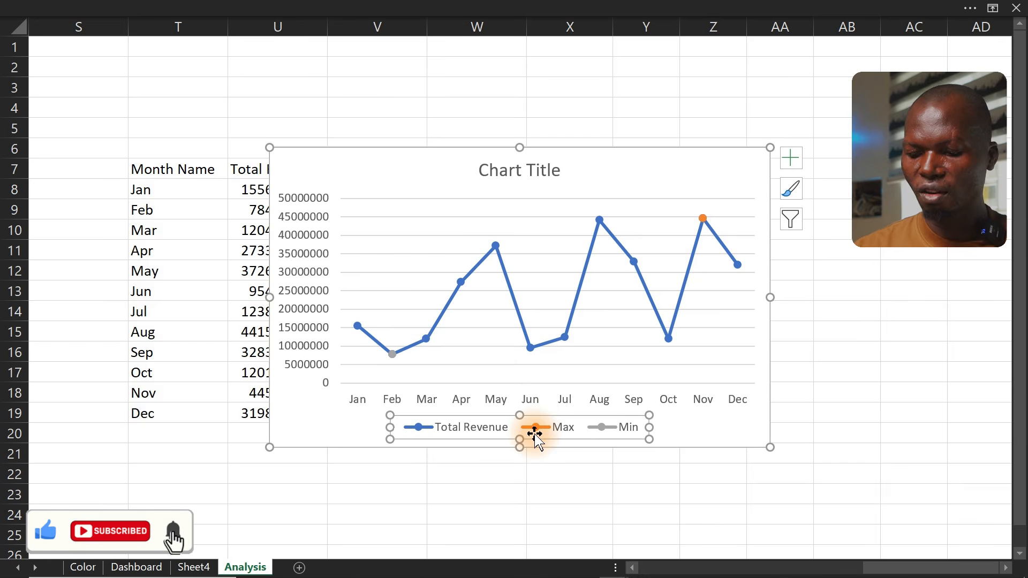
key("Delete")
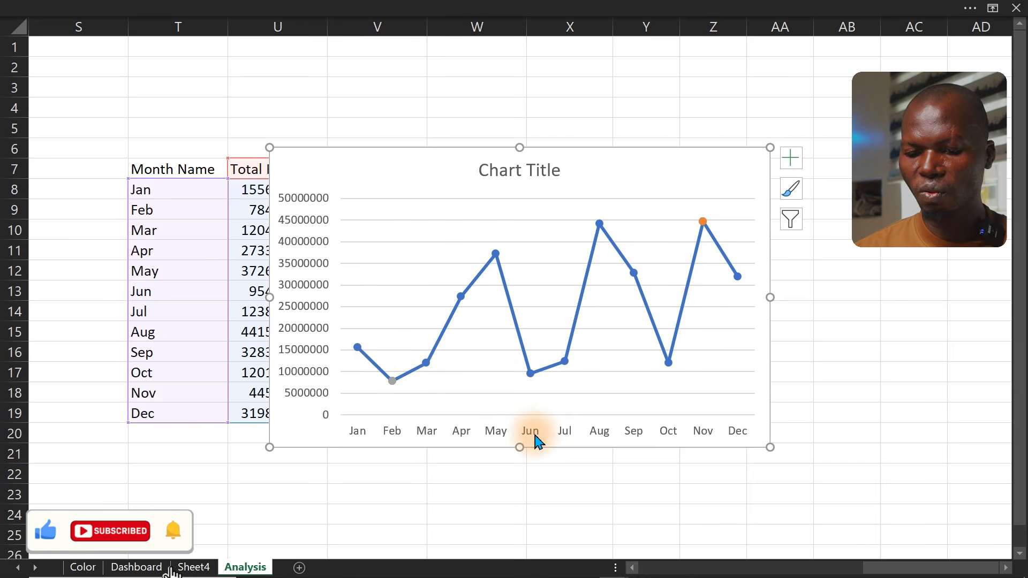
left_click(305, 317)
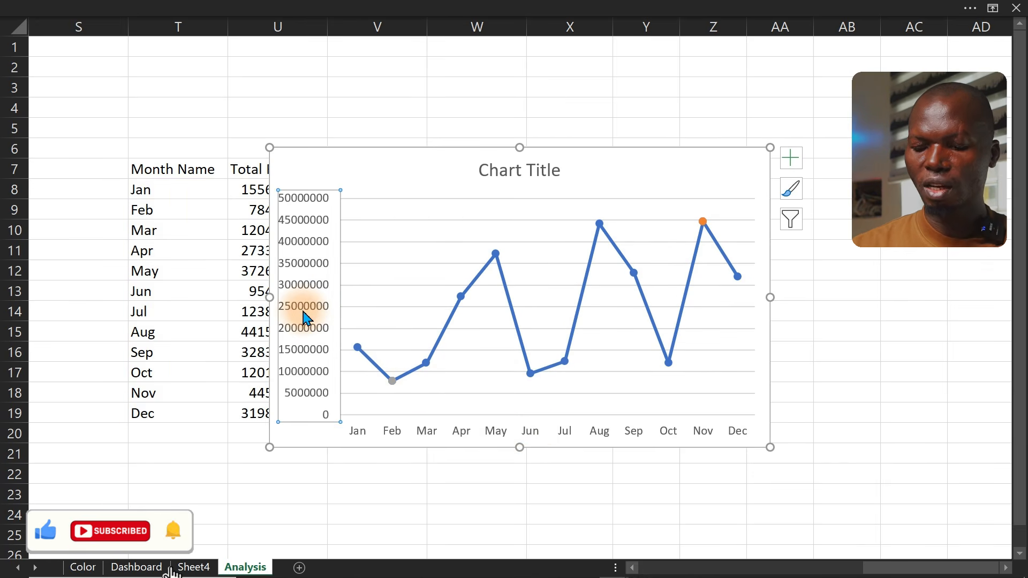
key("Delete")
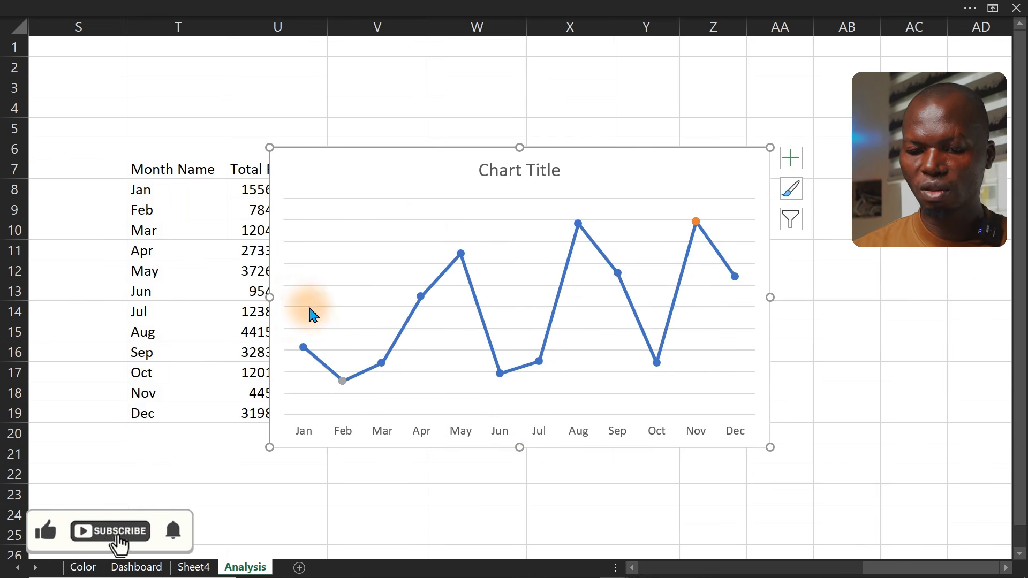
Open the Format Chart Area pane docked beside the sheet and move the chart slightly up and left
left_click(507, 148)
double_click(507, 149)
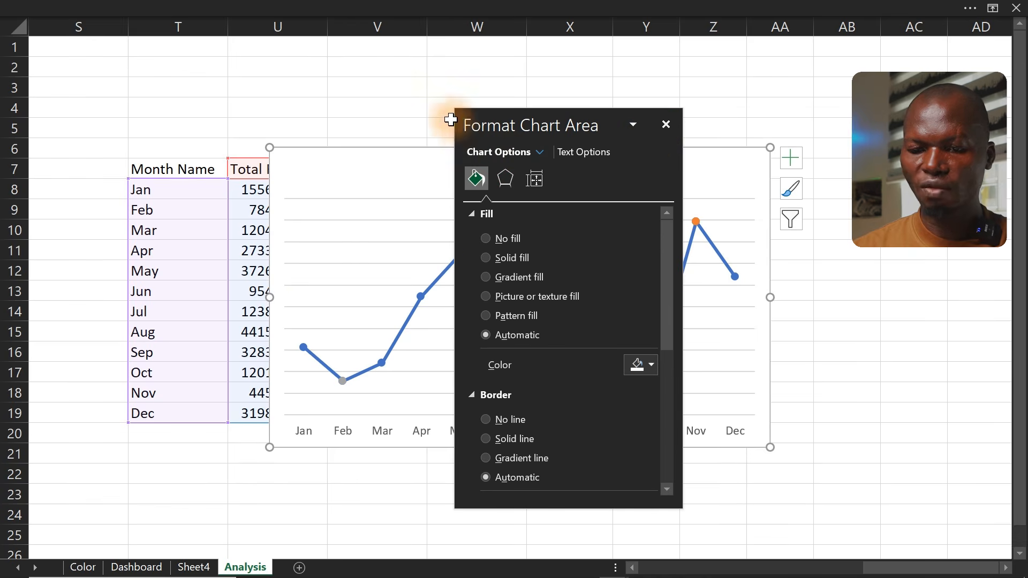
double_click(571, 119)
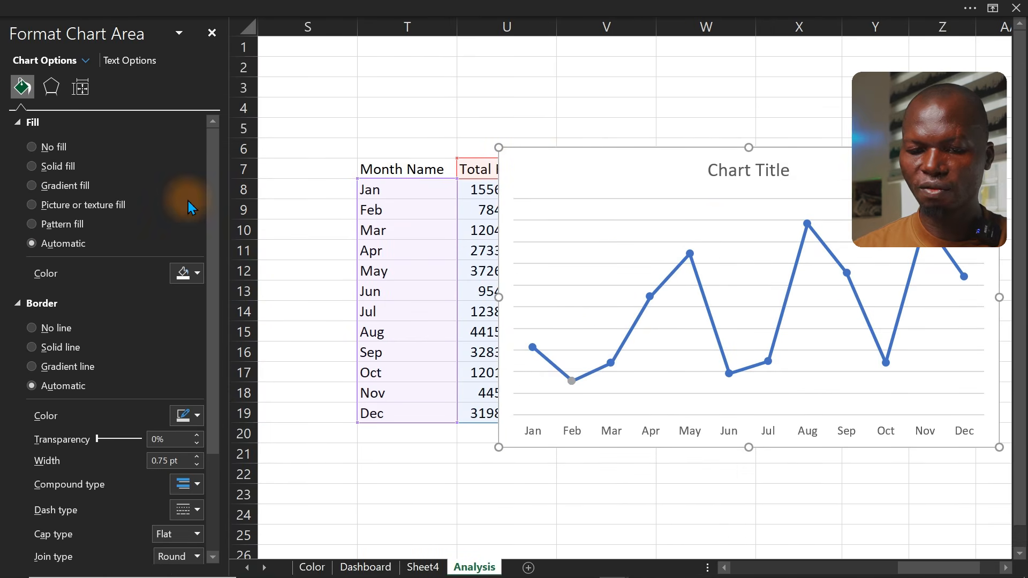
left_click_drag(757, 178, 594, 133)
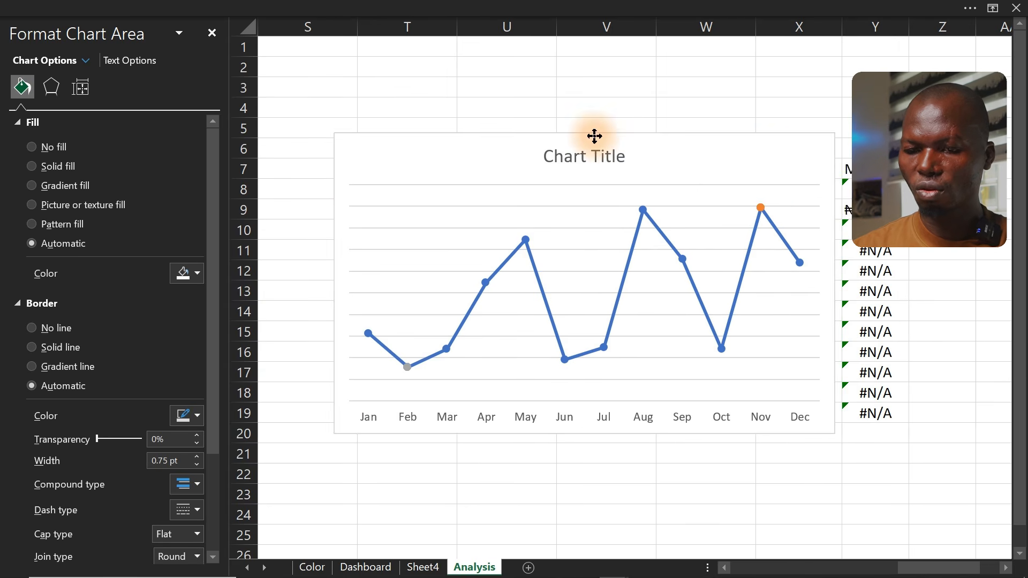
Delete the chart title and deselect the chart
left_click(615, 165)
key("Delete")
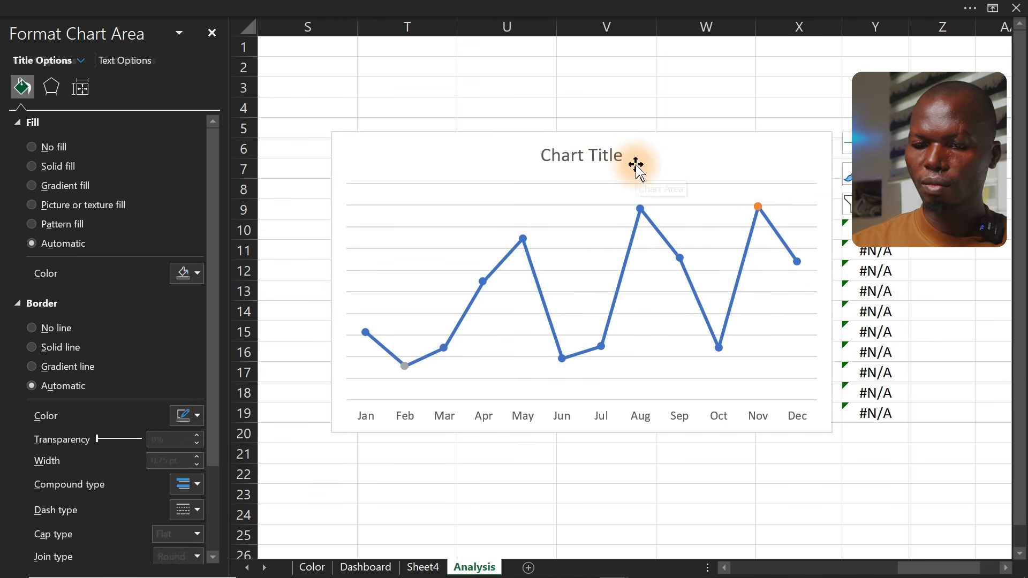
left_click(641, 178)
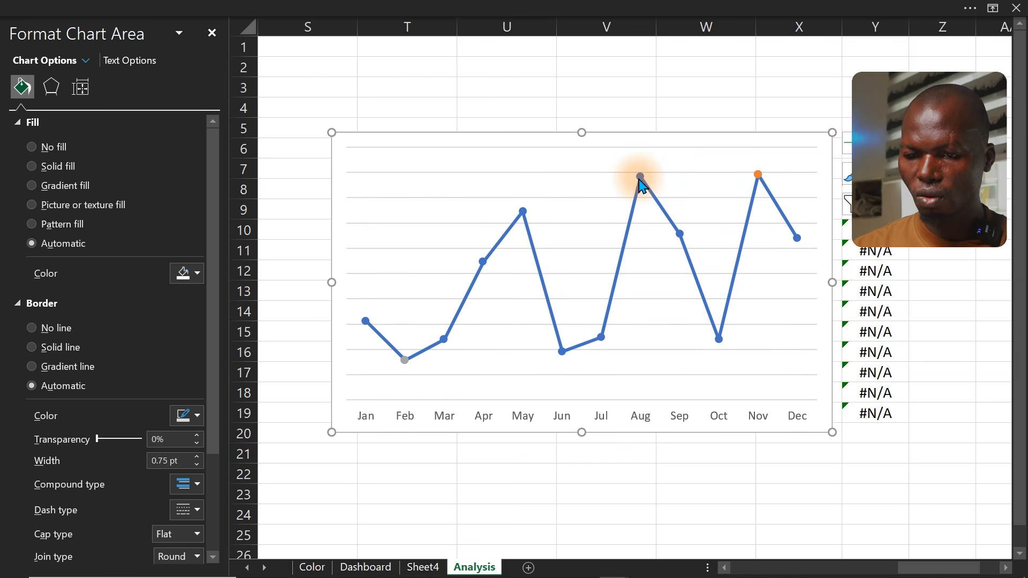
left_click(649, 104)
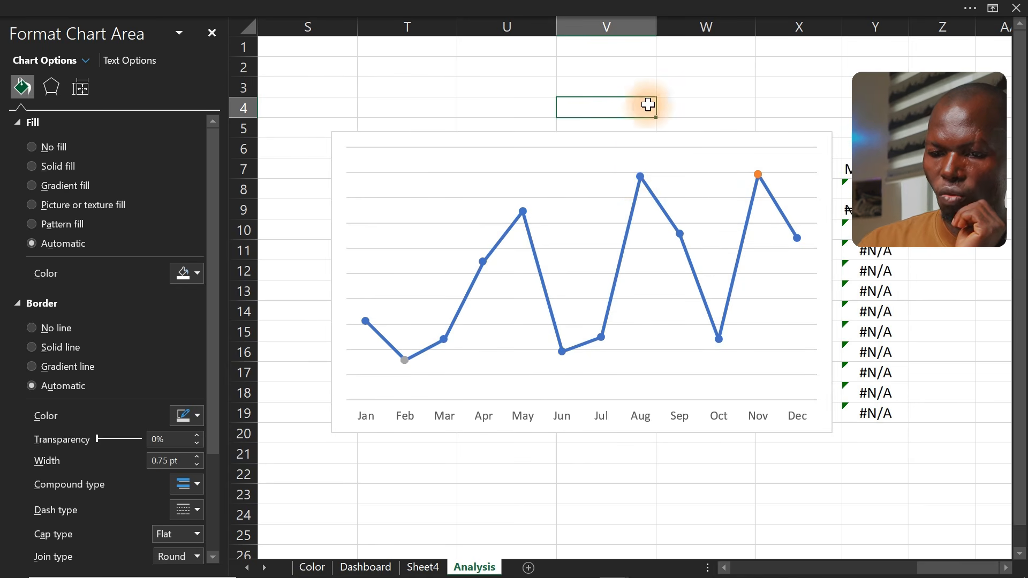
Select the Total Revenue line series and open its marker fill and border formatting options
left_click(646, 187)
left_click(640, 178)
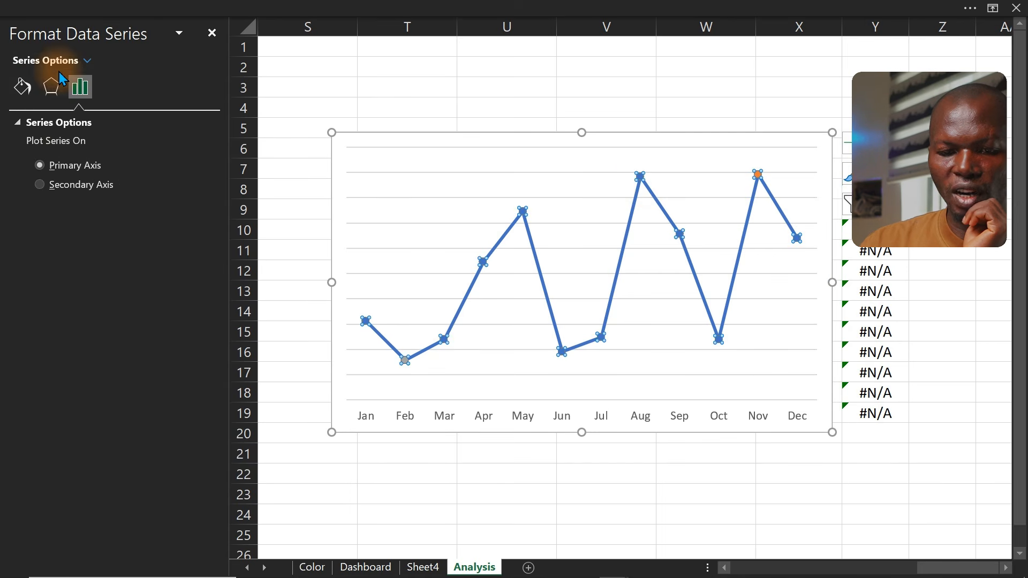
left_click(22, 90)
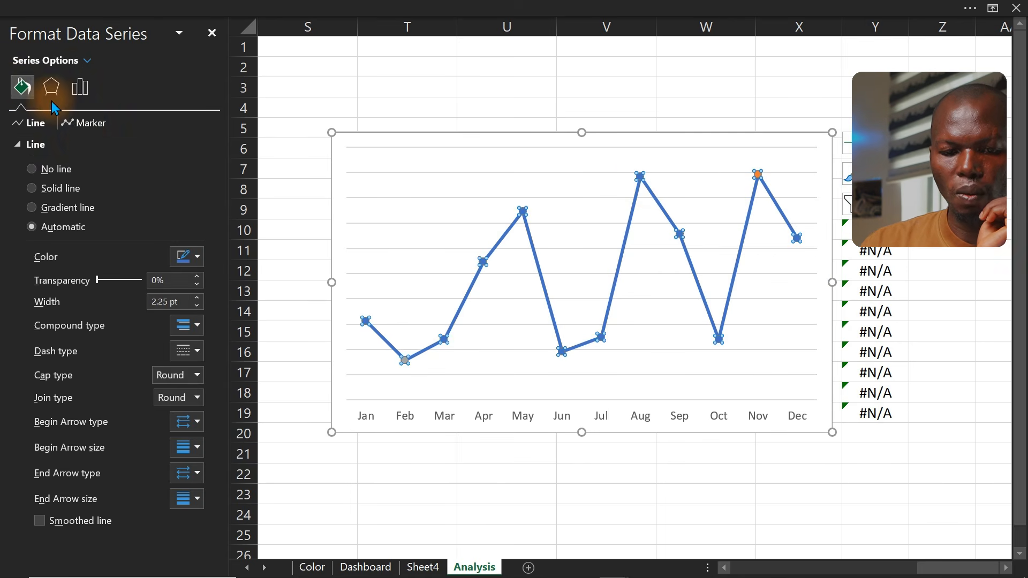
left_click(85, 123)
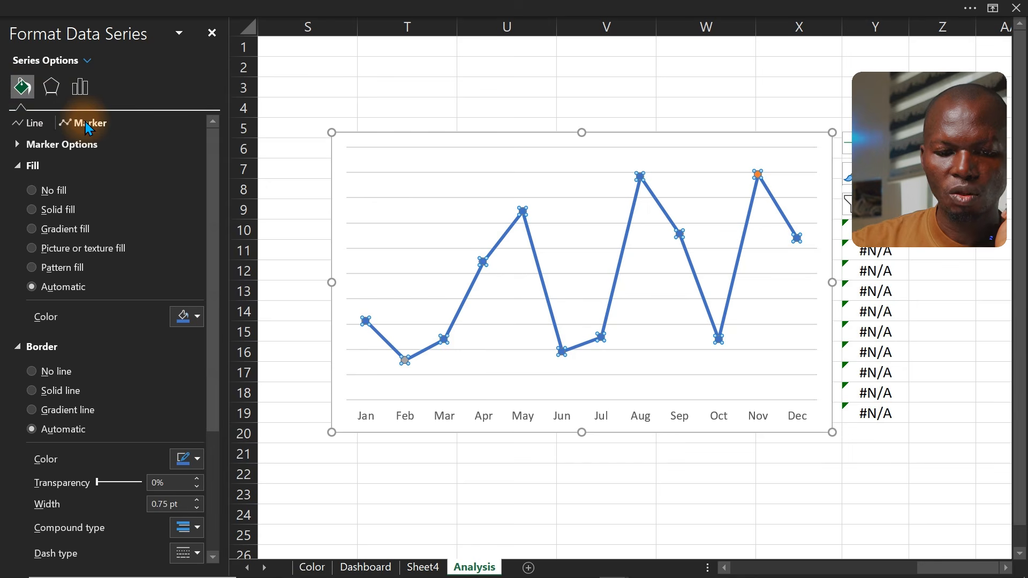
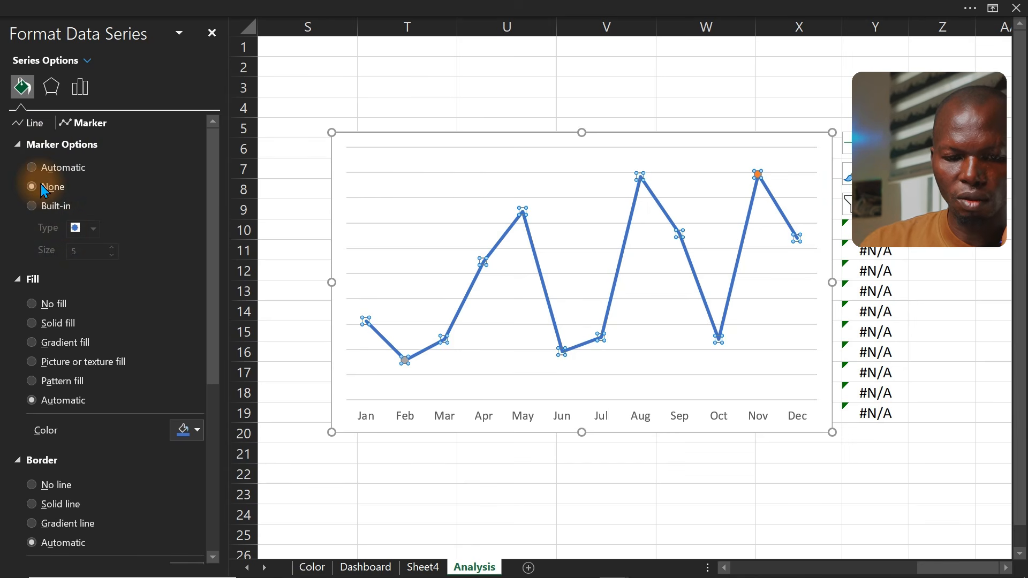
Remove the connecting line from the Max series showing the November peak point
left_click(444, 100)
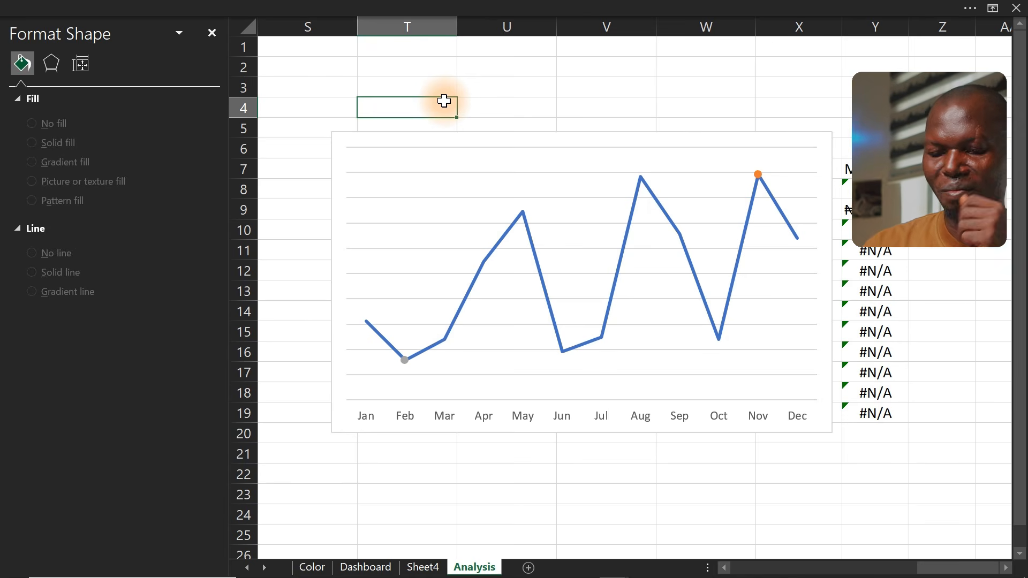
left_click(758, 175)
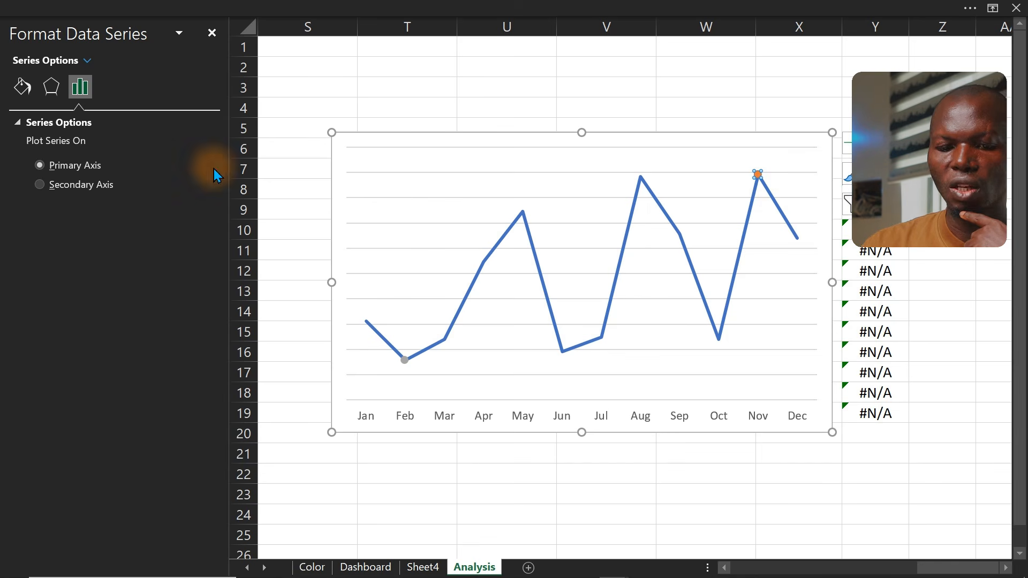
left_click(18, 95)
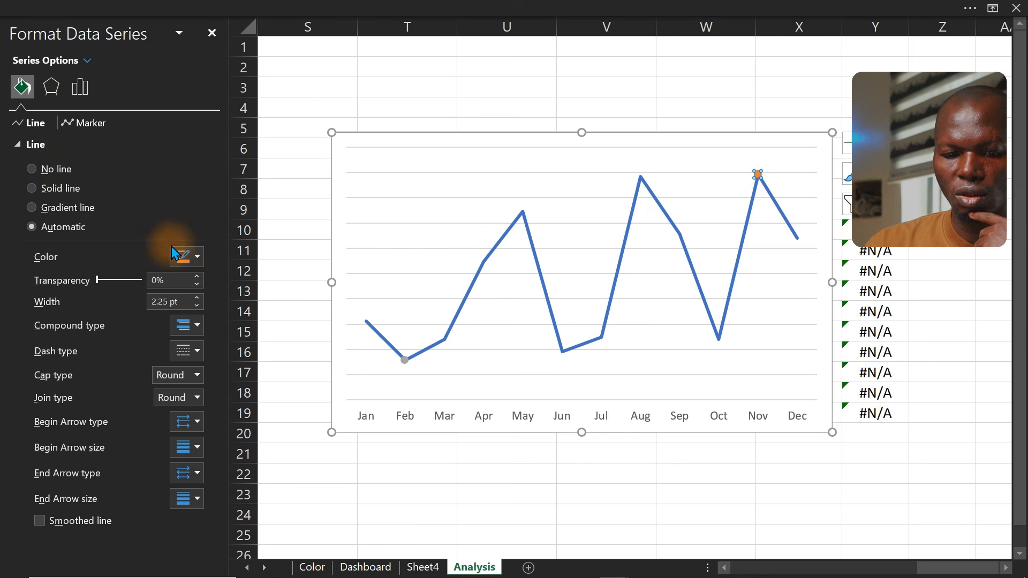
left_click(188, 259)
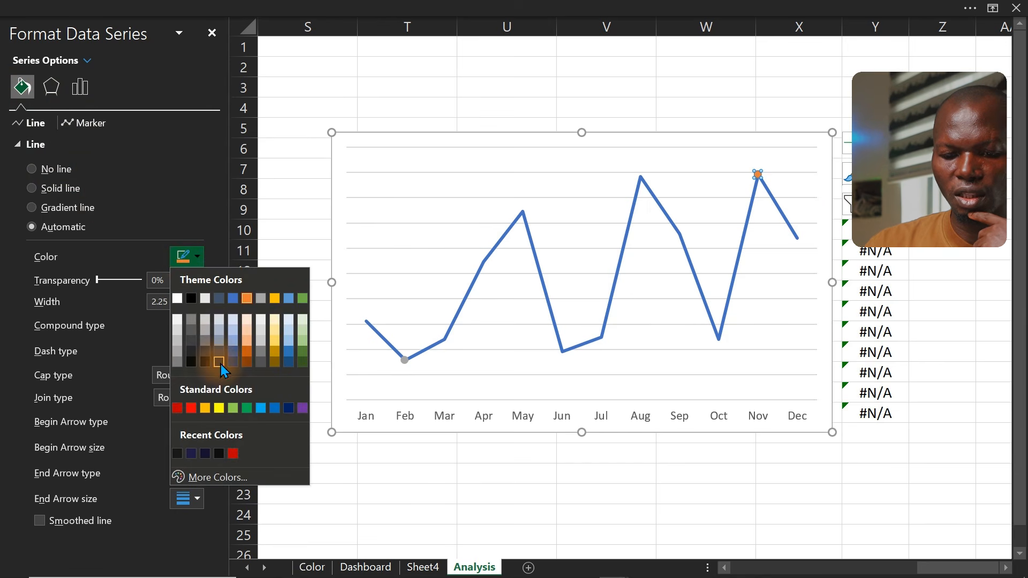
left_click(234, 410)
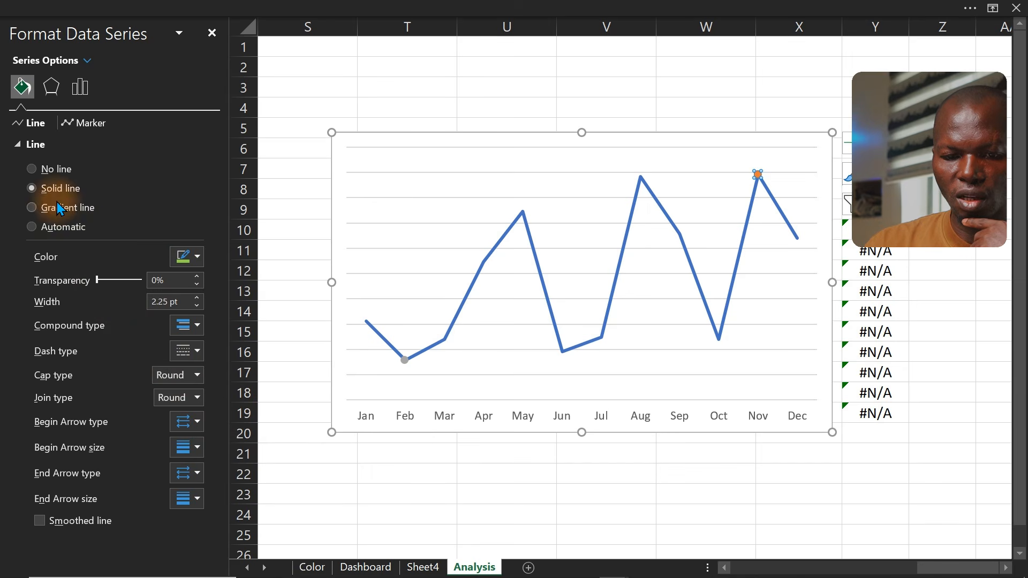
left_click(47, 170)
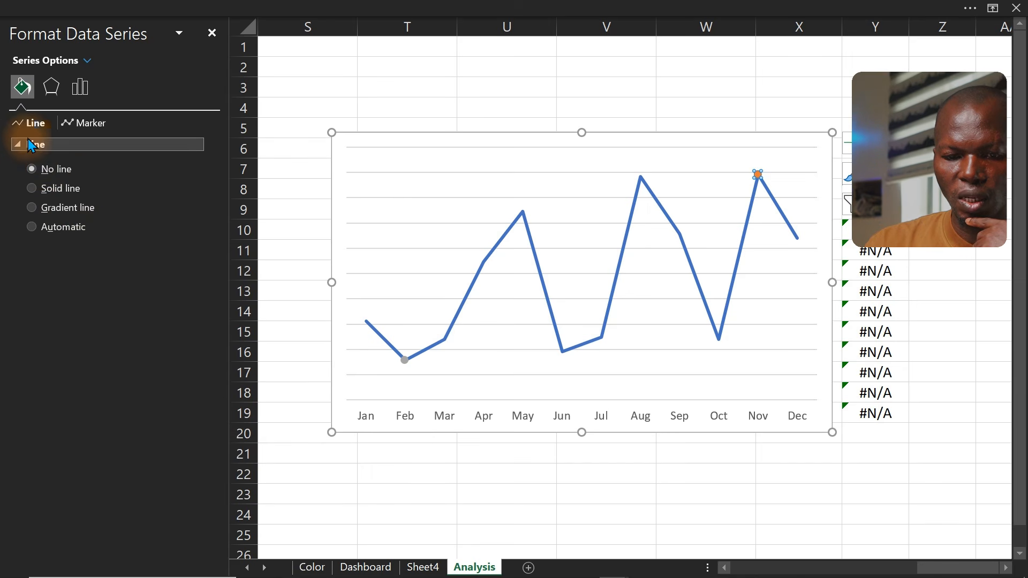
Give the Max series marker a solid green fill
left_click(81, 131)
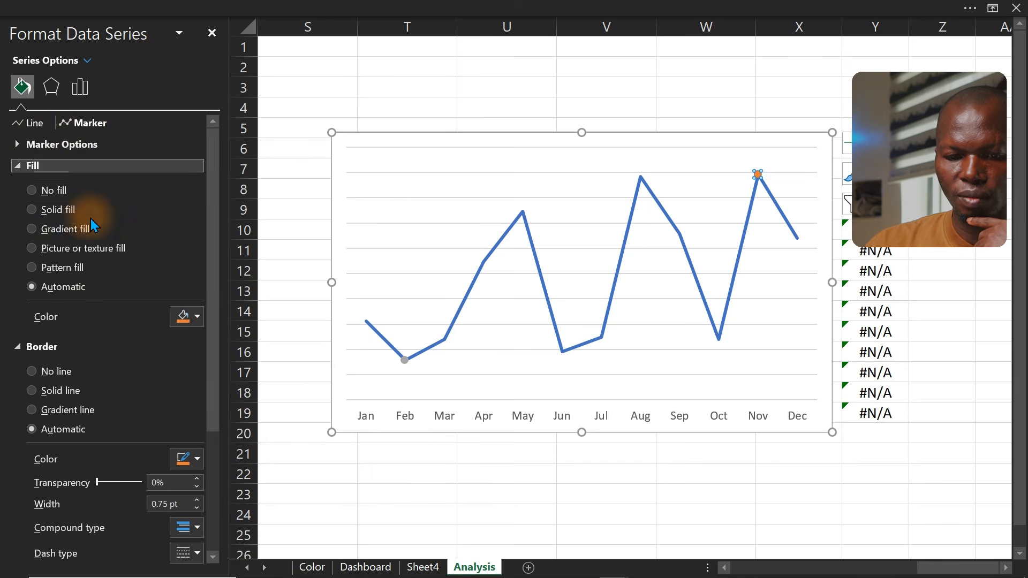
left_click(185, 316)
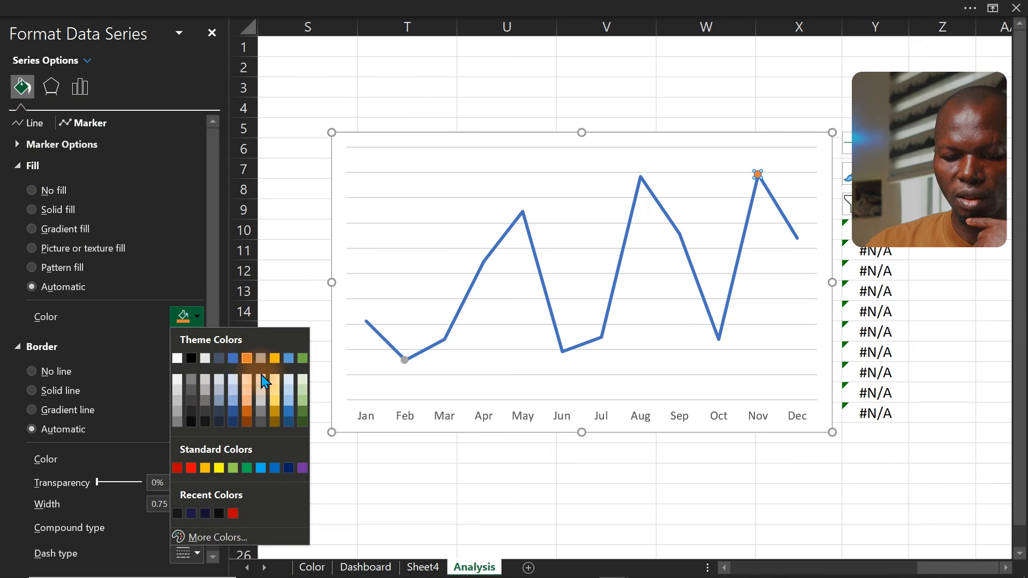
left_click(247, 468)
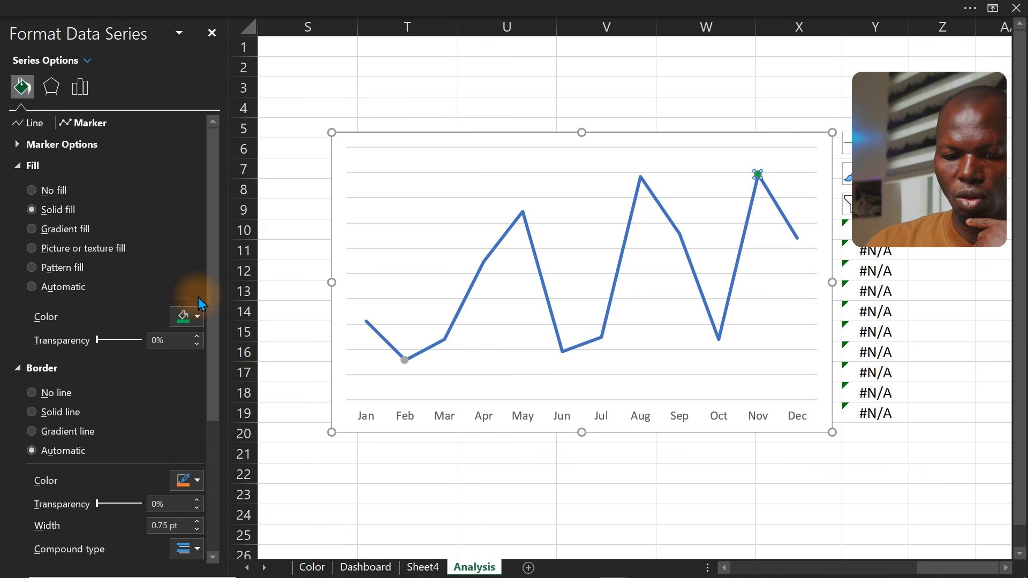
Set the Max series marker to a built-in circle of size 9 with no border
left_click(503, 113)
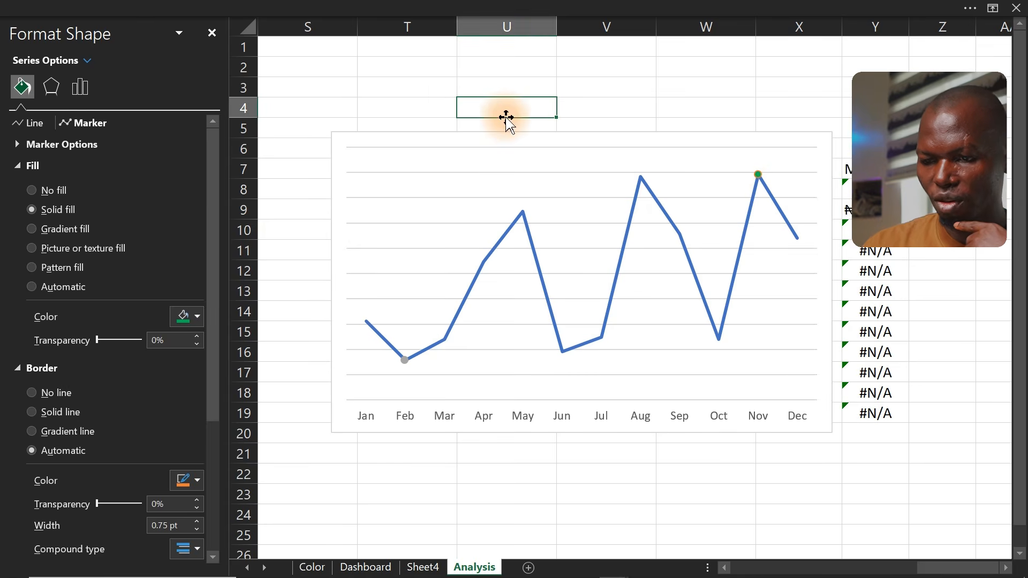
left_click(759, 177)
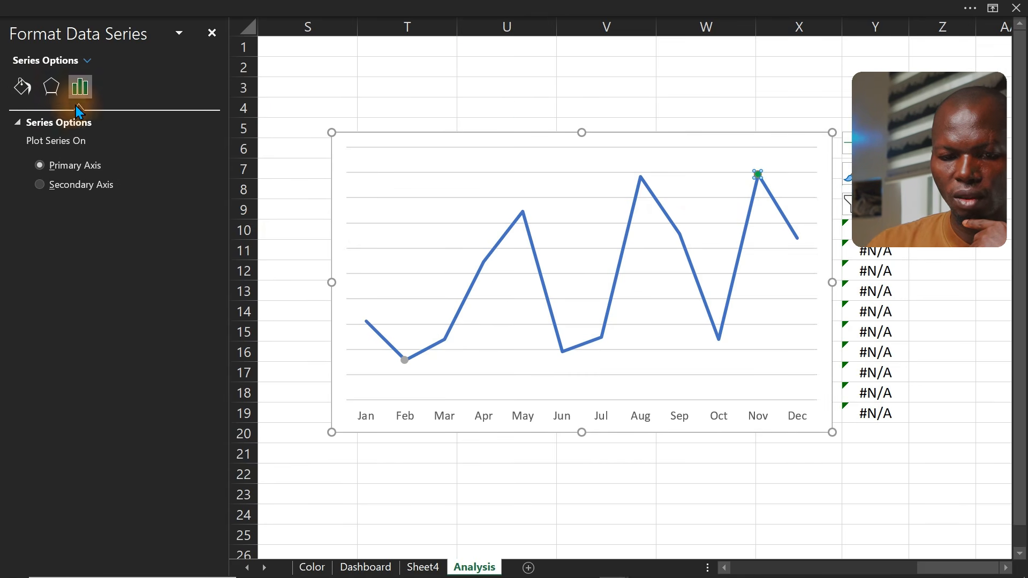
left_click(23, 90)
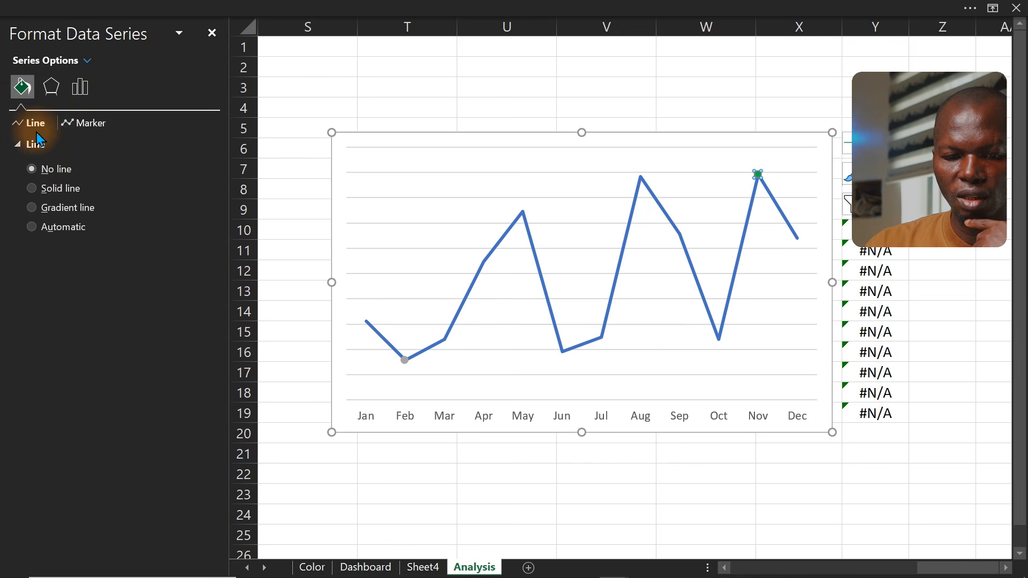
left_click(83, 125)
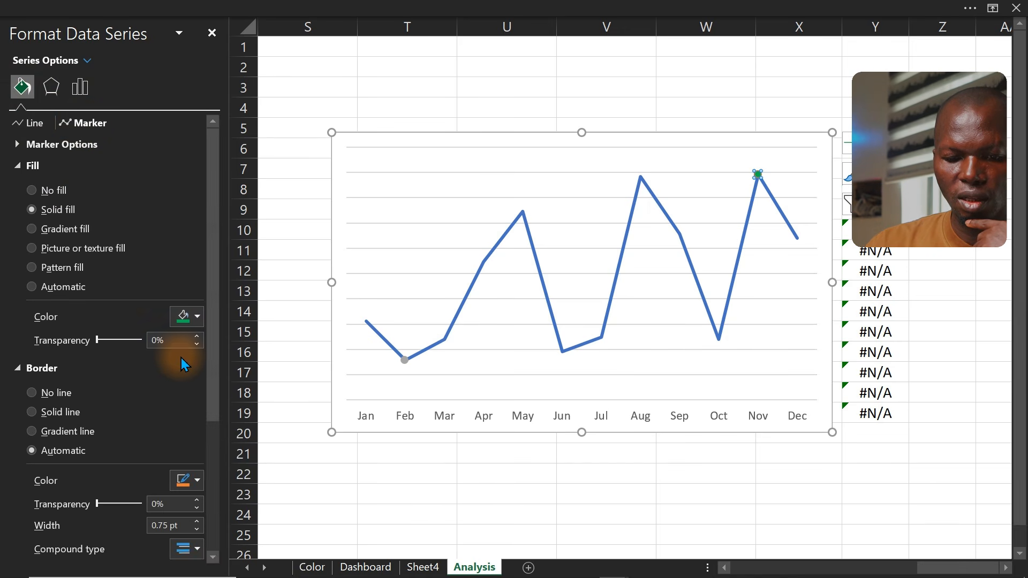
left_click(58, 389)
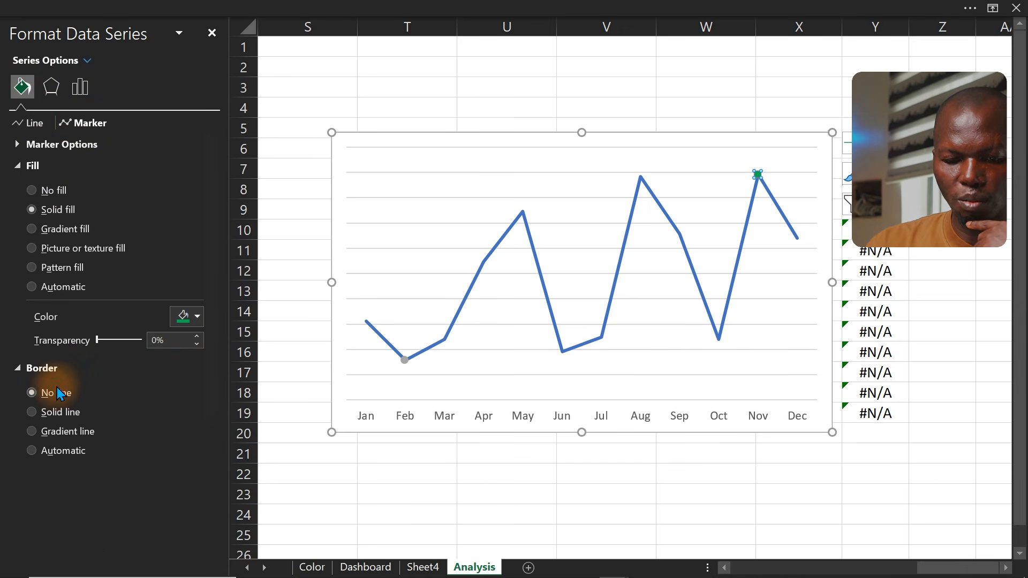
left_click(88, 145)
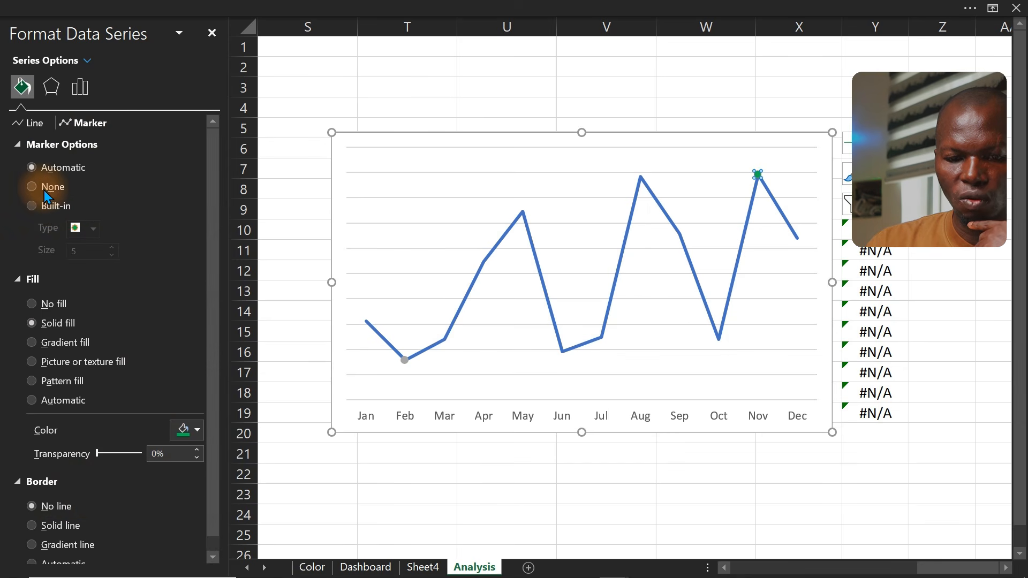
left_click(32, 206)
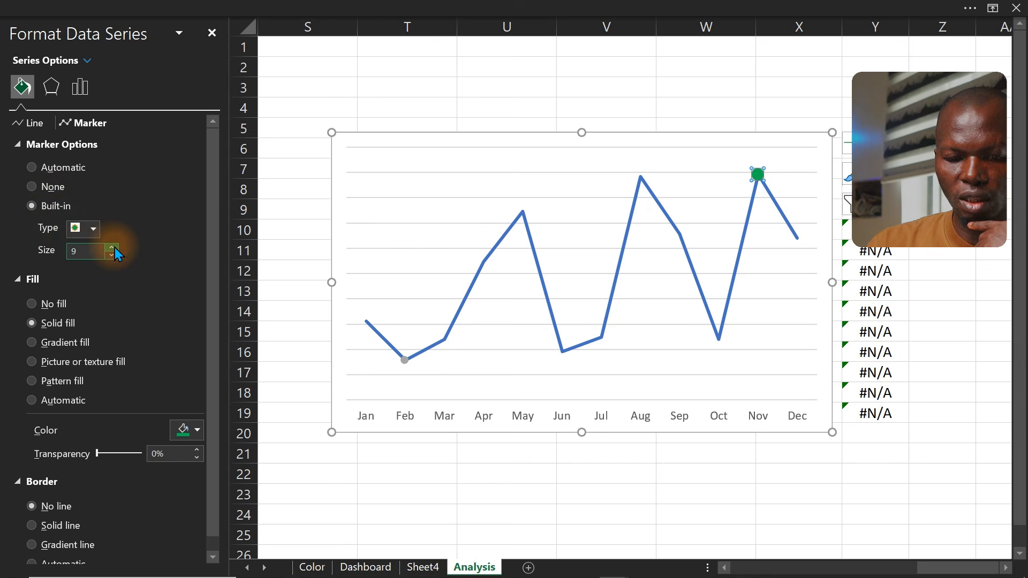
Format the Min series February marker as a built-in size 9 marker with solid red fill and no border
left_click(406, 361)
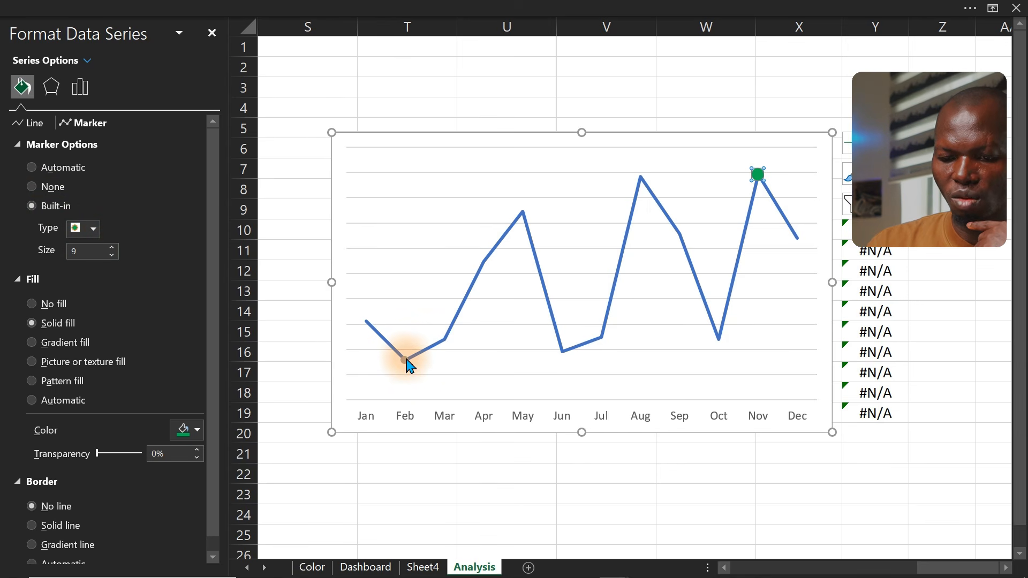
left_click(405, 361)
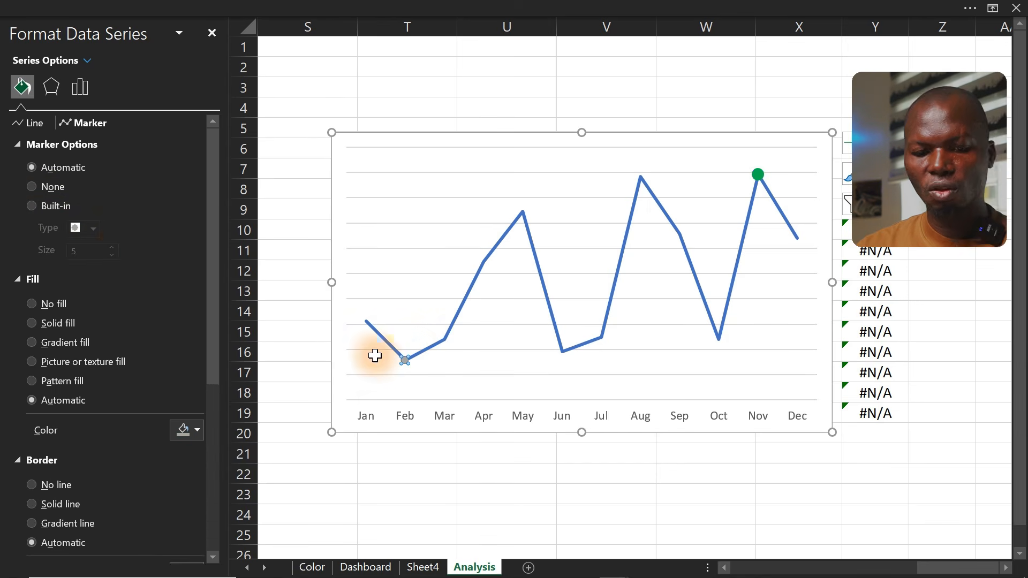
left_click(57, 212)
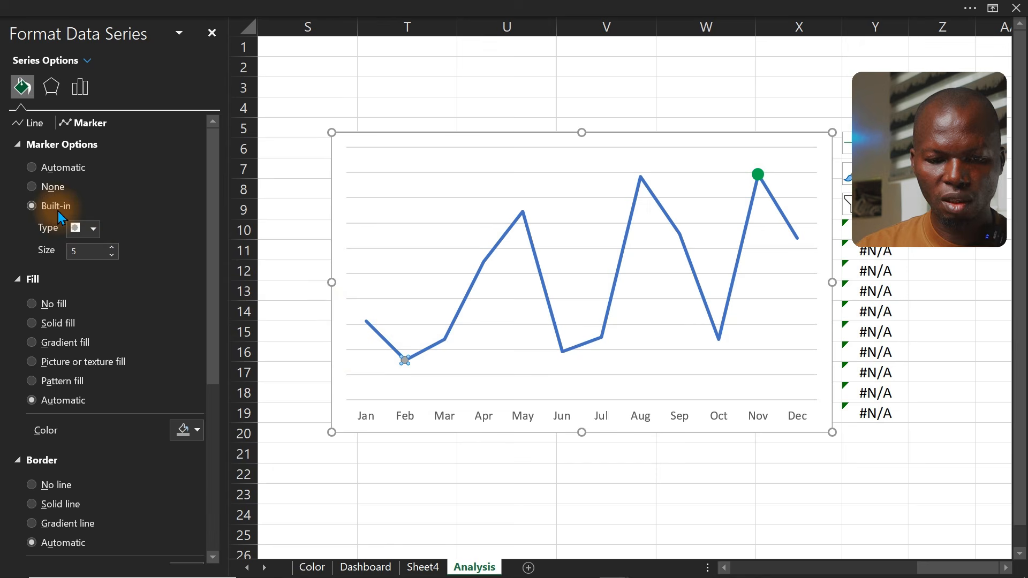
left_click(111, 248)
left_click(183, 430)
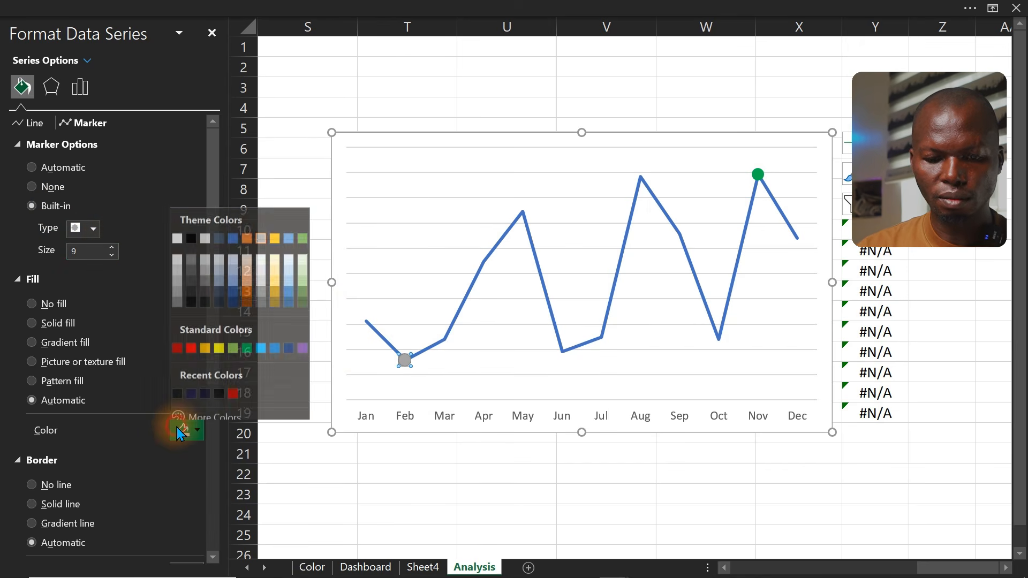
left_click(175, 342)
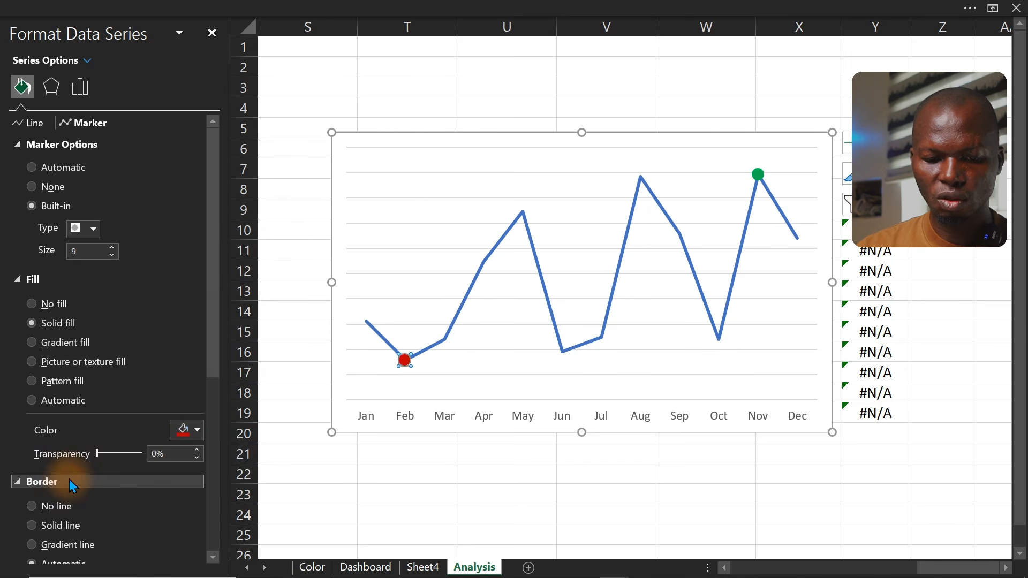
left_click(59, 506)
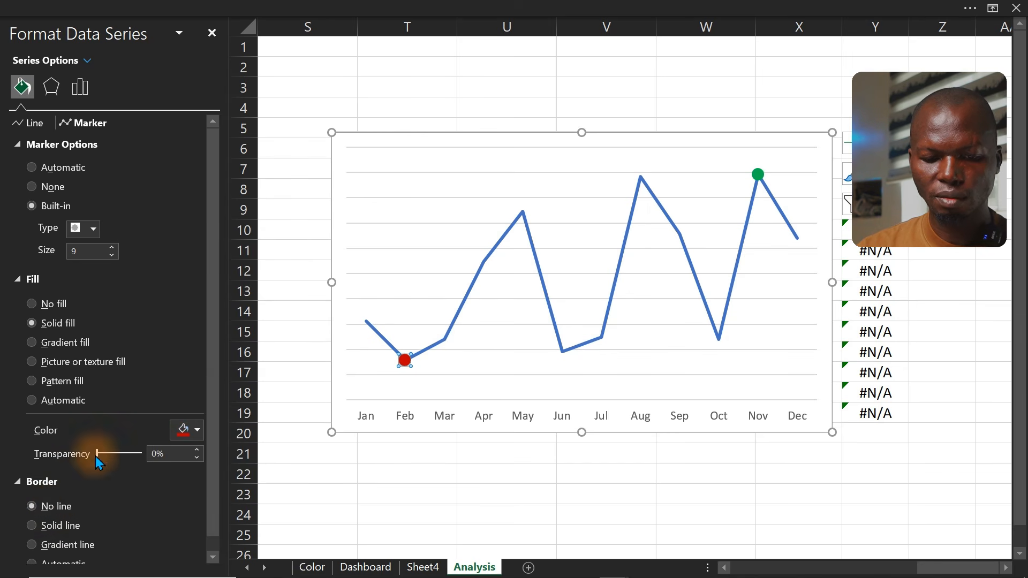
Remove the gridlines from the chart
scroll(208, 273, "down", 1)
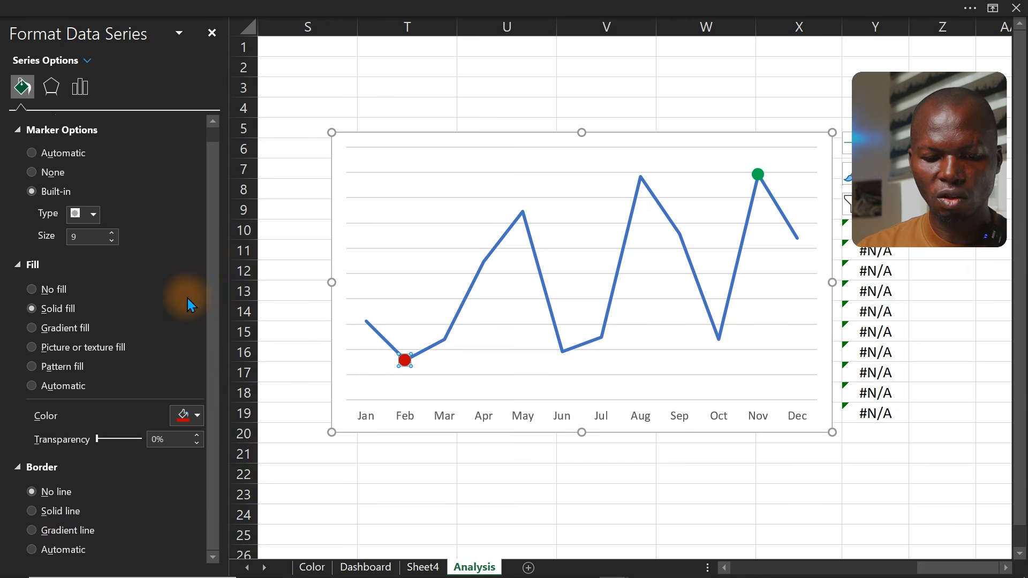
left_click(549, 189)
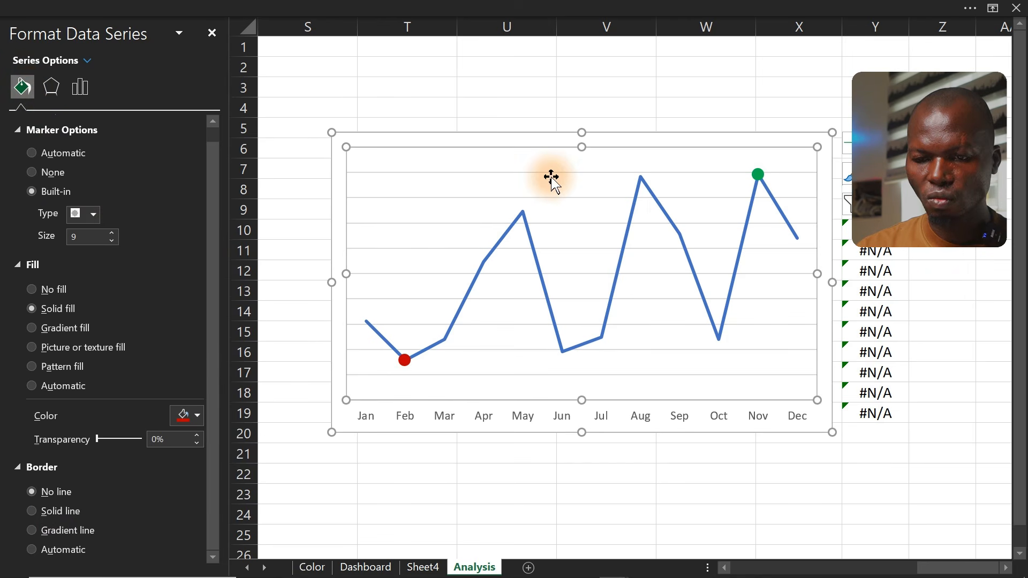
left_click(848, 143)
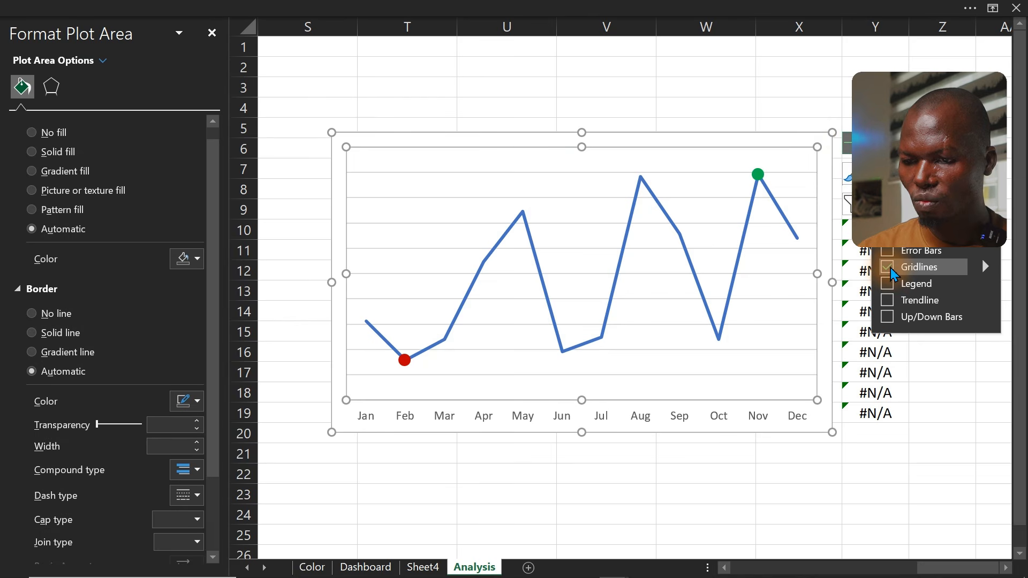
left_click(887, 267)
left_click(695, 106)
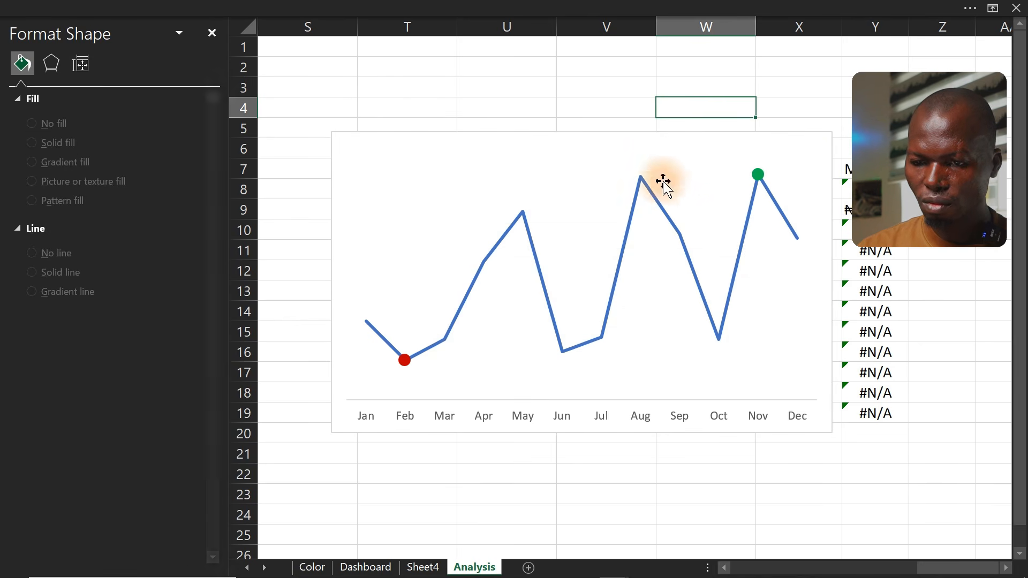
Turn on the smoothed line option for the main monthly series
left_click(657, 201)
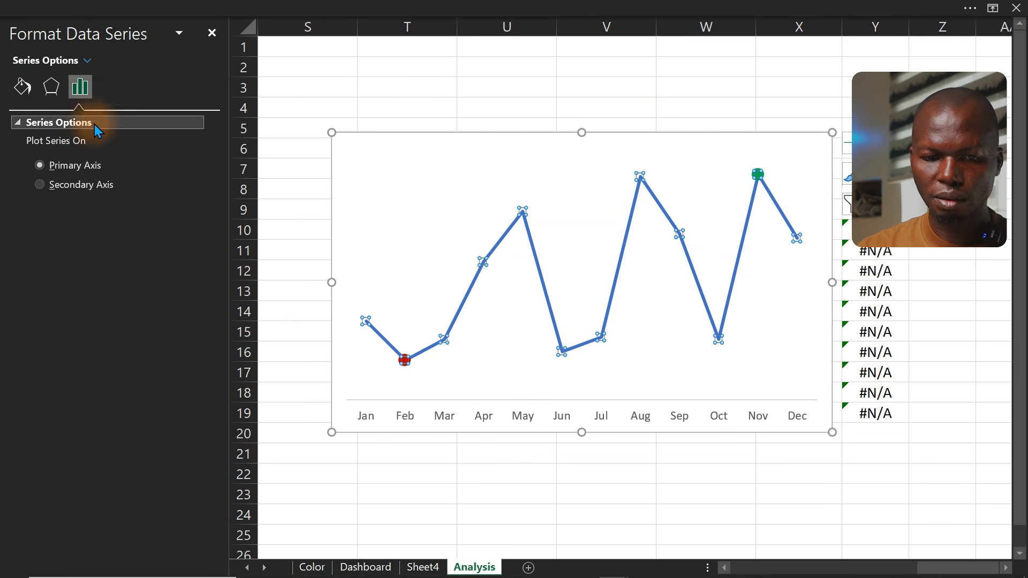
left_click(22, 86)
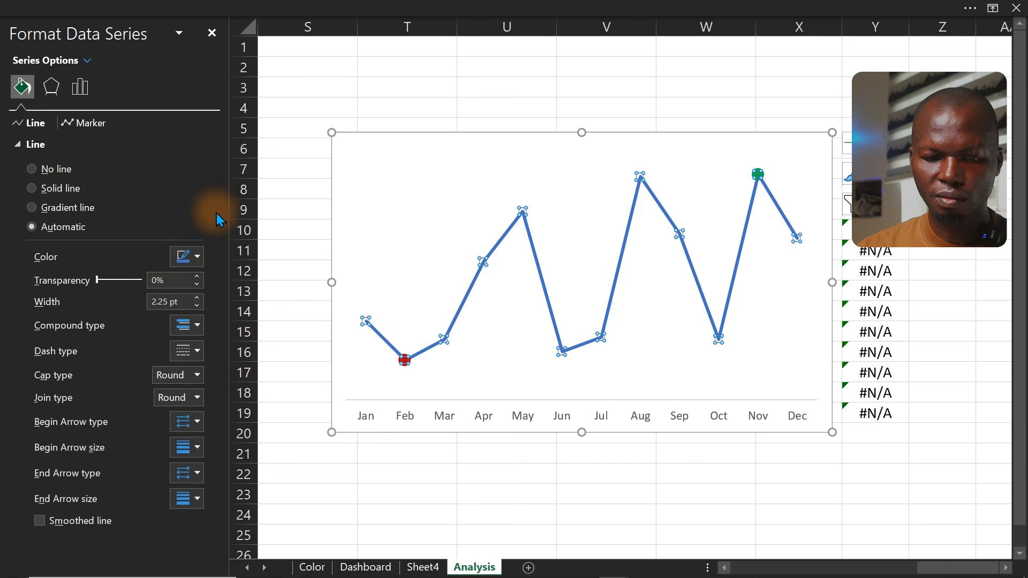
left_click(39, 521)
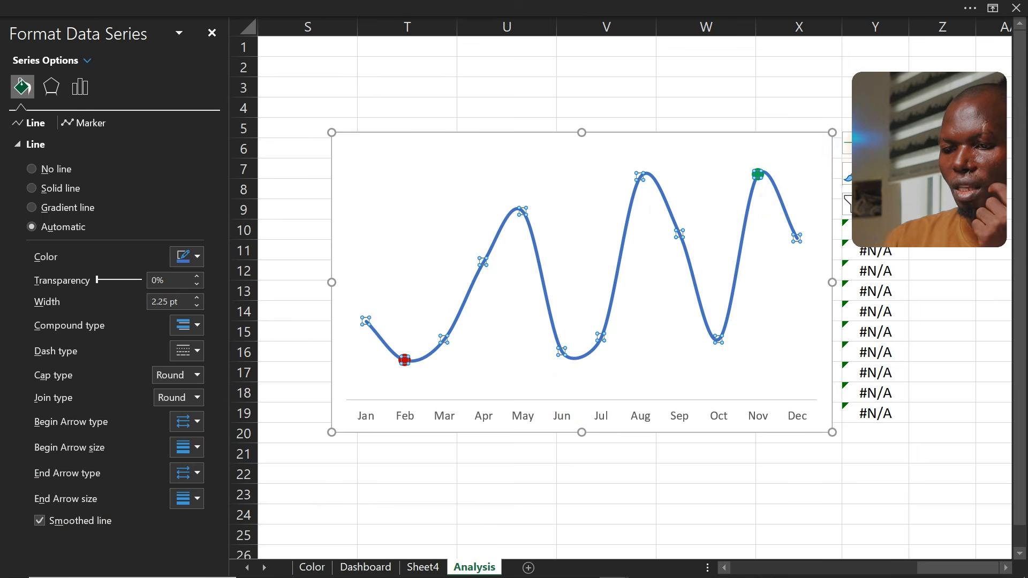
left_click(847, 142)
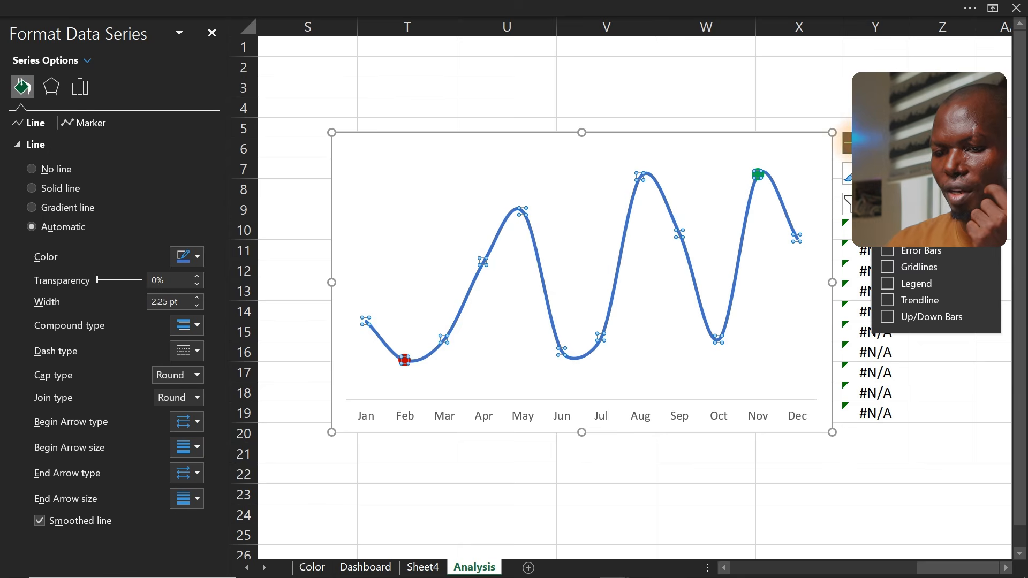
left_click(756, 106)
left_click(659, 193)
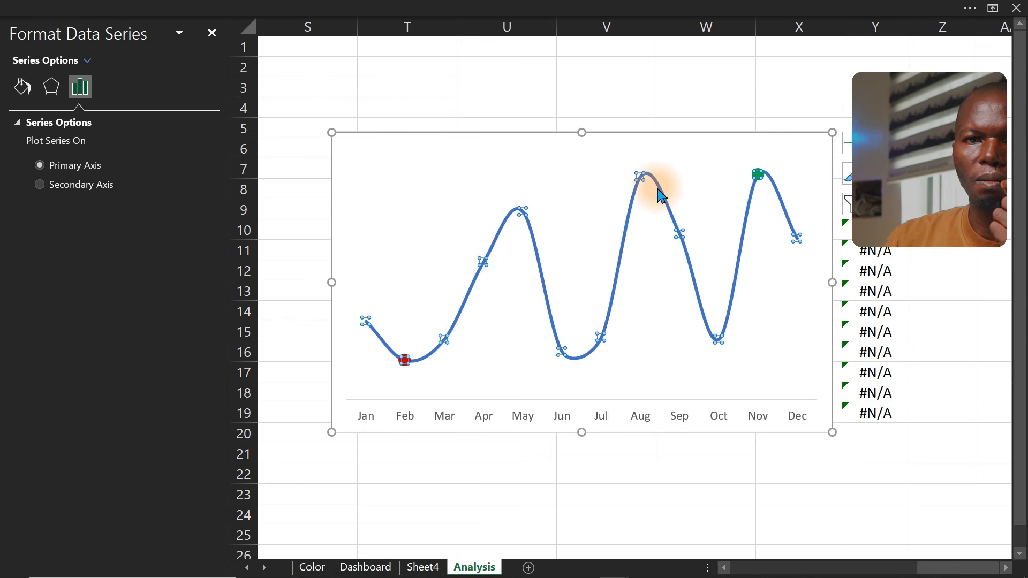
left_click(701, 98)
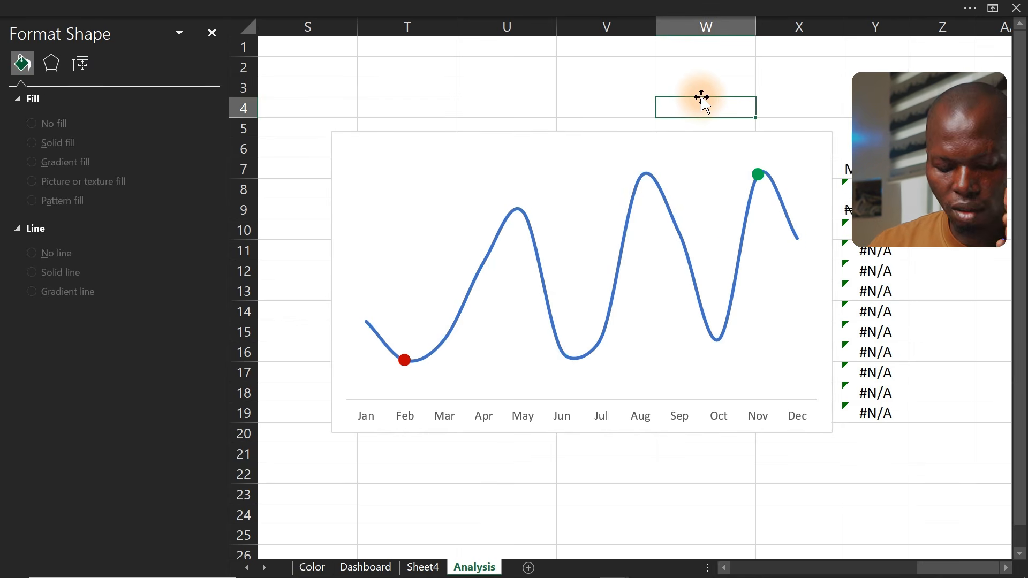
Add a data label to the Max series November point and select it for formatting
left_click(757, 176)
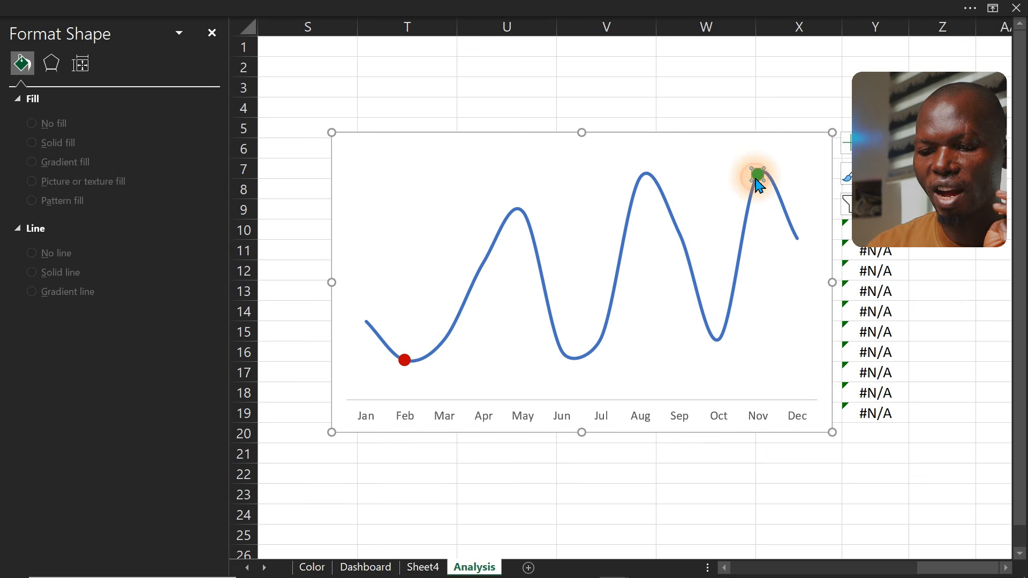
left_click(848, 142)
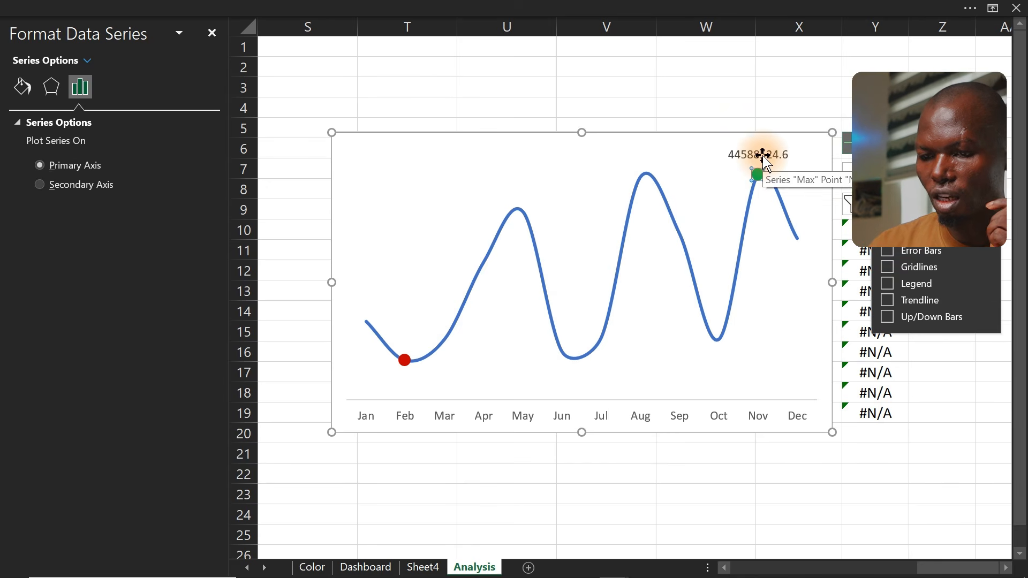
left_click(764, 158)
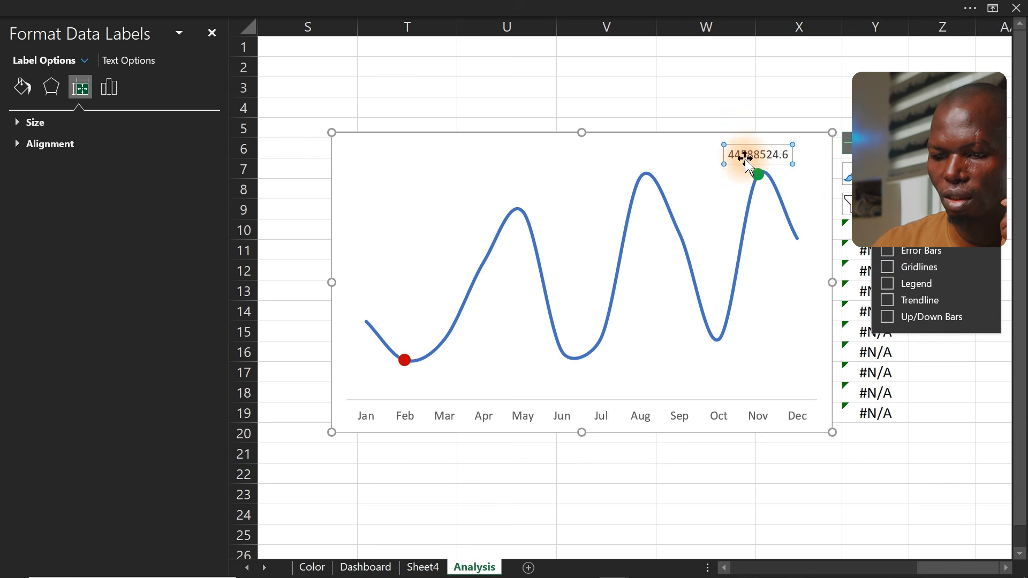
Set the Max series November label to show Value From Cells using range X8:X19, without the value itself
left_click_drag(663, 134, 530, 136)
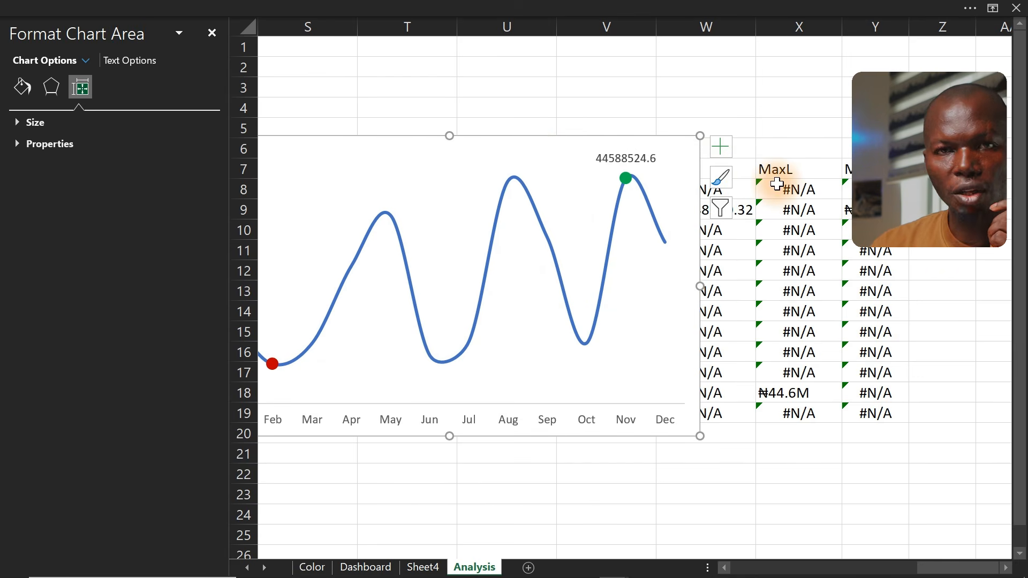
left_click(628, 159)
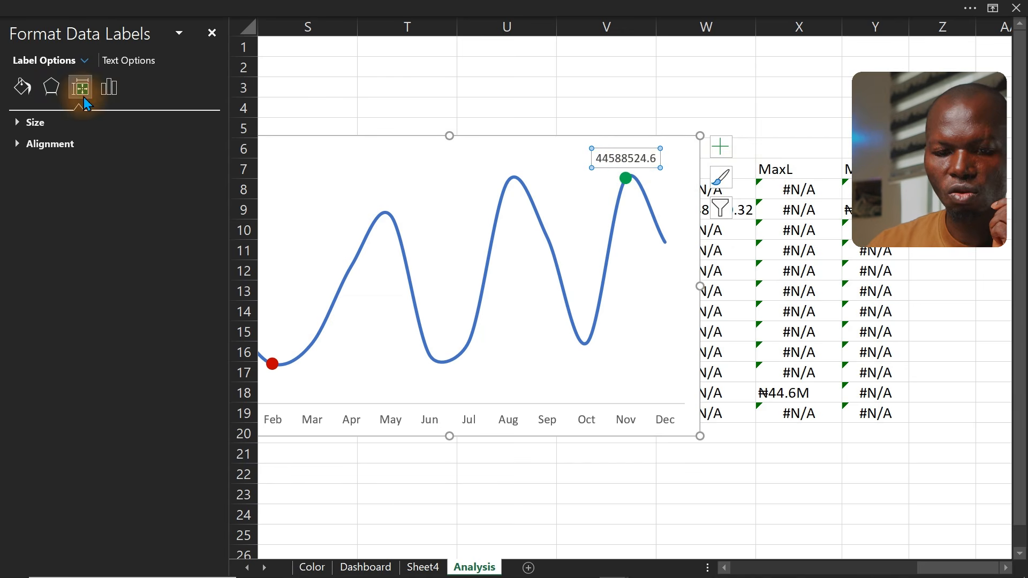
left_click(108, 87)
left_click(36, 121)
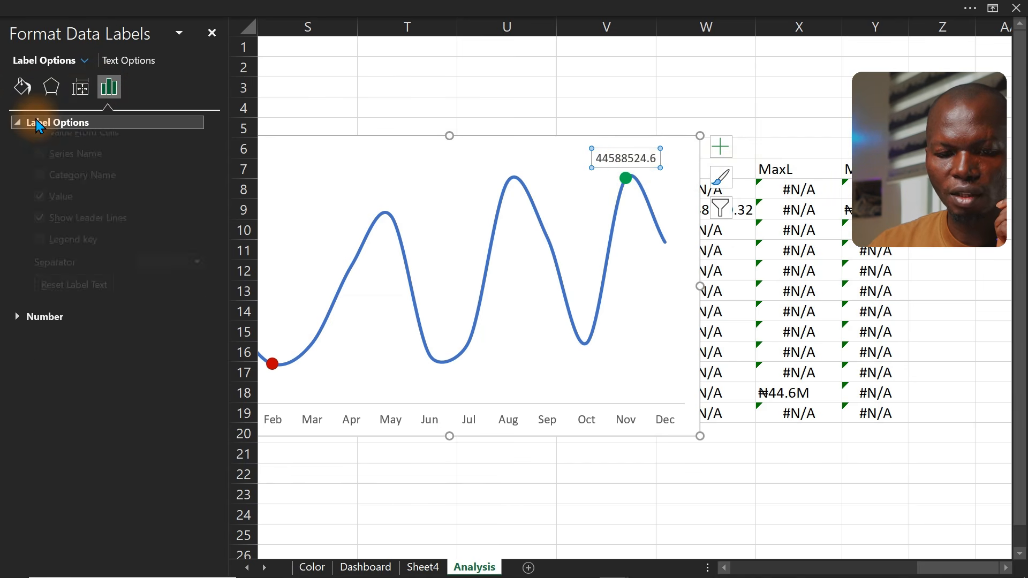
left_click(40, 159)
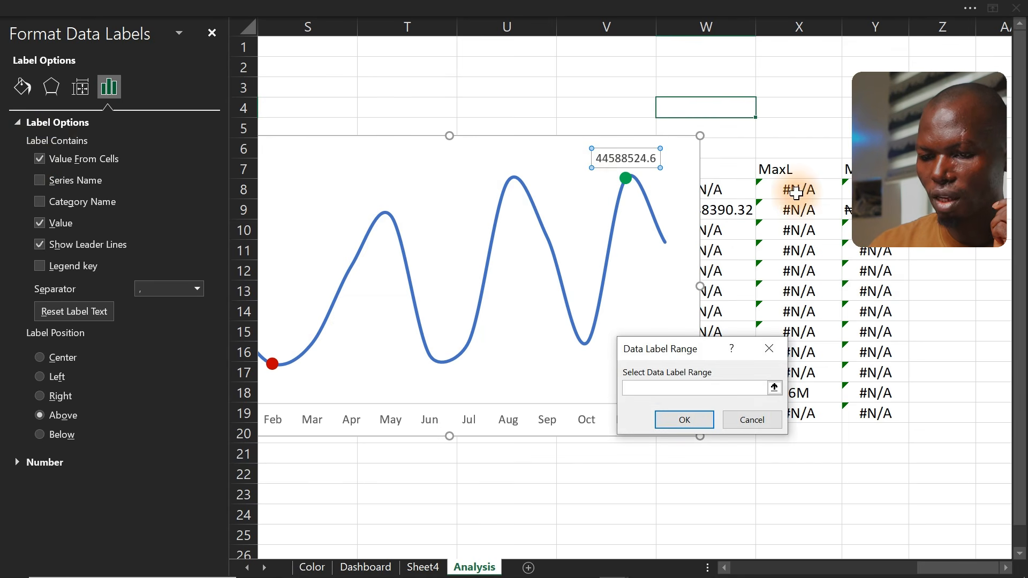
left_click_drag(797, 189, 806, 412)
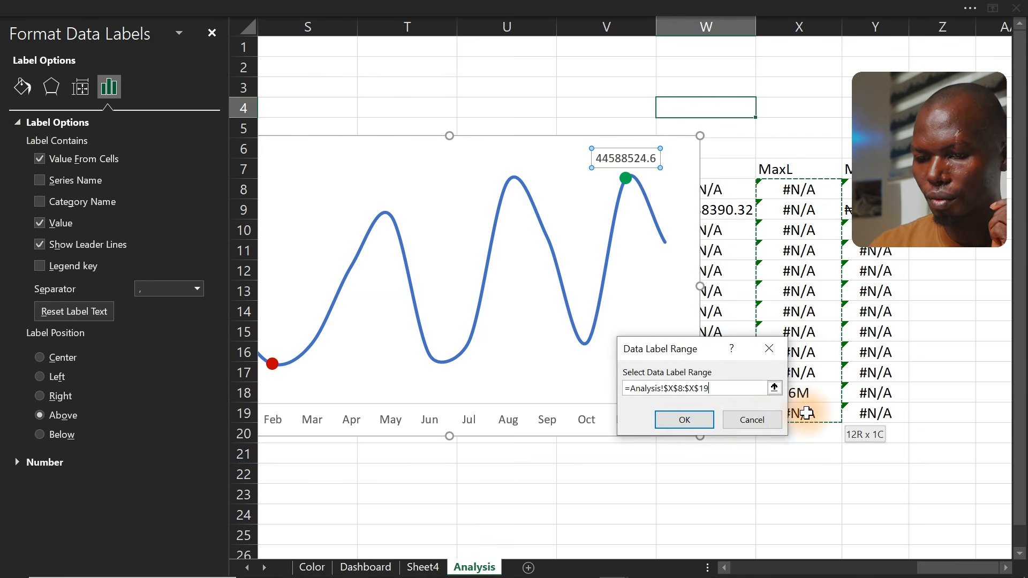
left_click(689, 421)
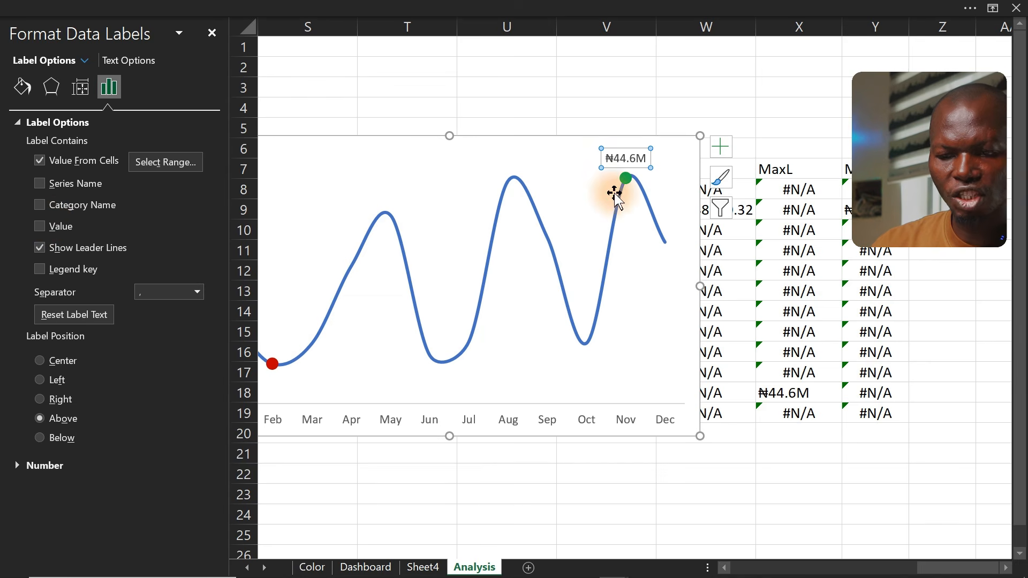
Remove the value from the Min series February label so it shows only the value from cells
left_click(480, 154)
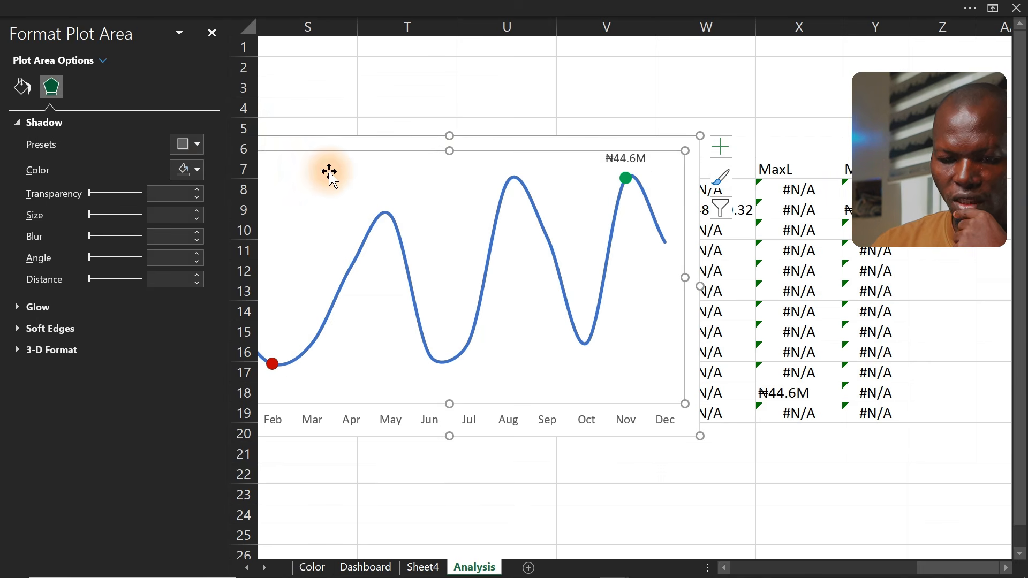
left_click(272, 363)
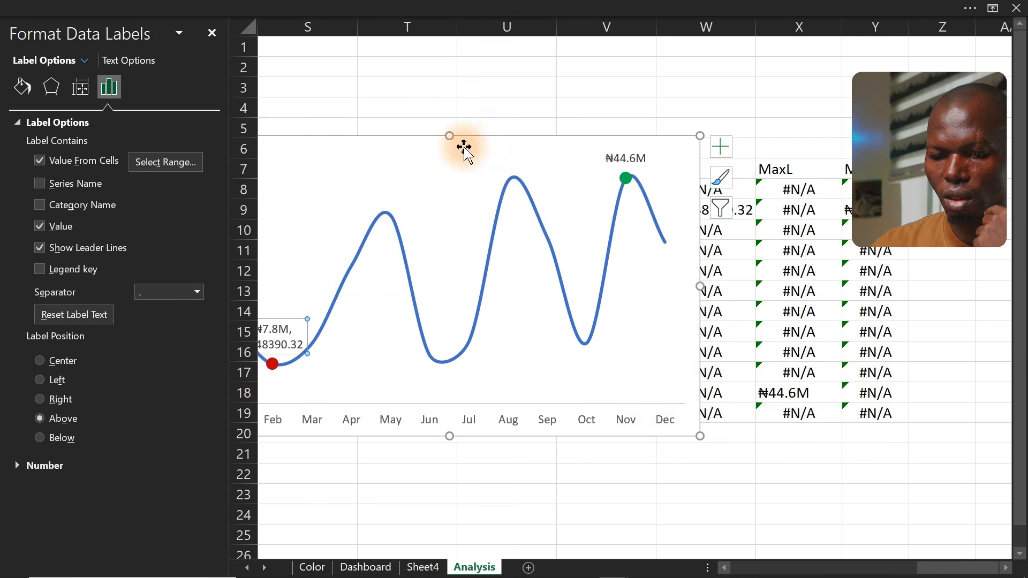
left_click_drag(464, 138, 631, 138)
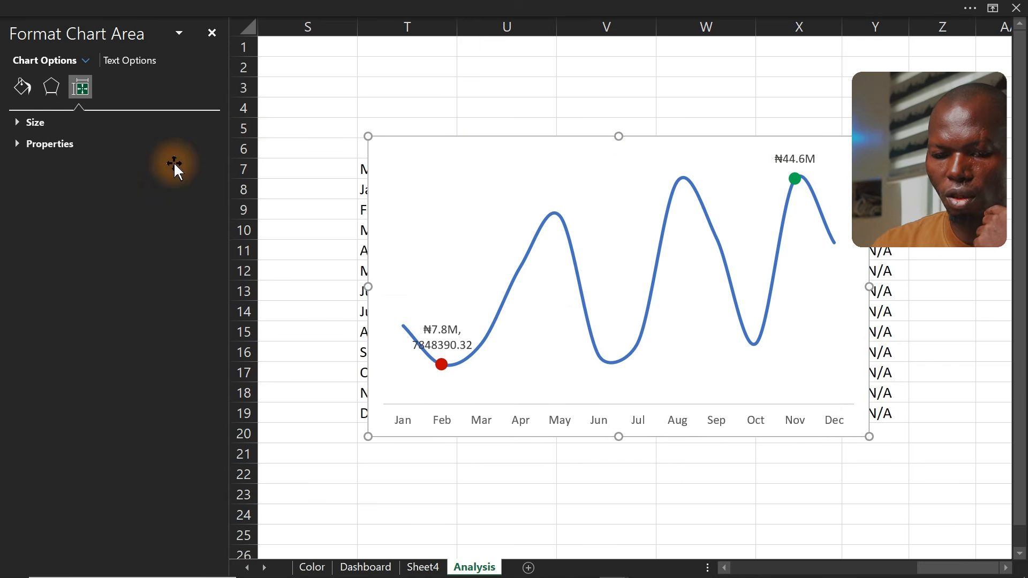
left_click(458, 357)
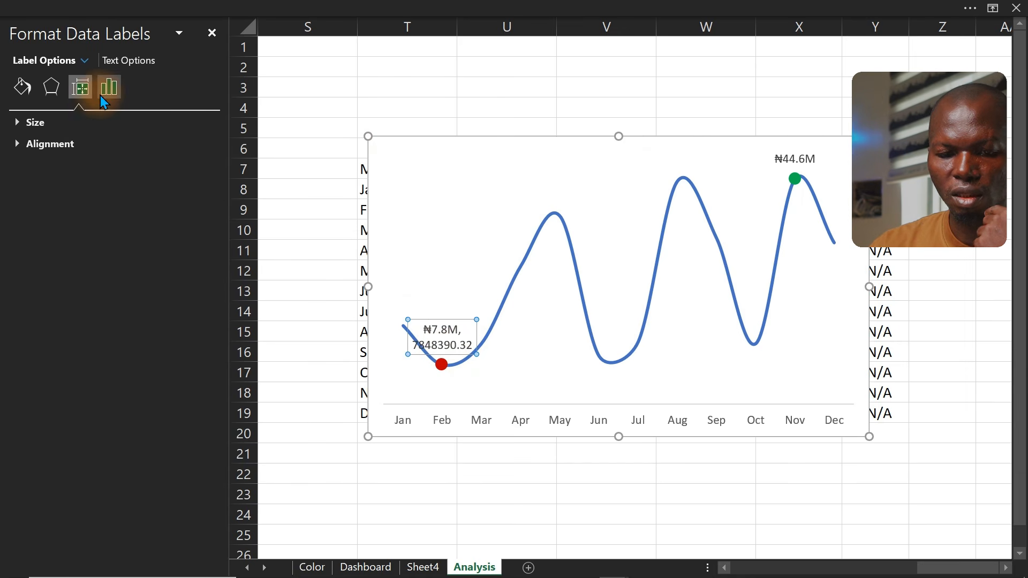
left_click(109, 89)
left_click(55, 127)
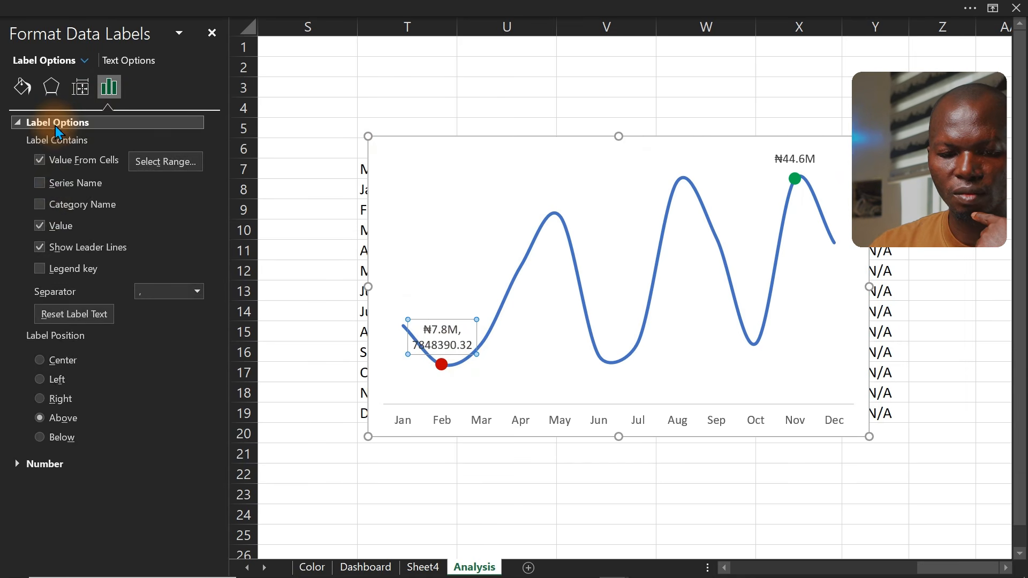
left_click(40, 226)
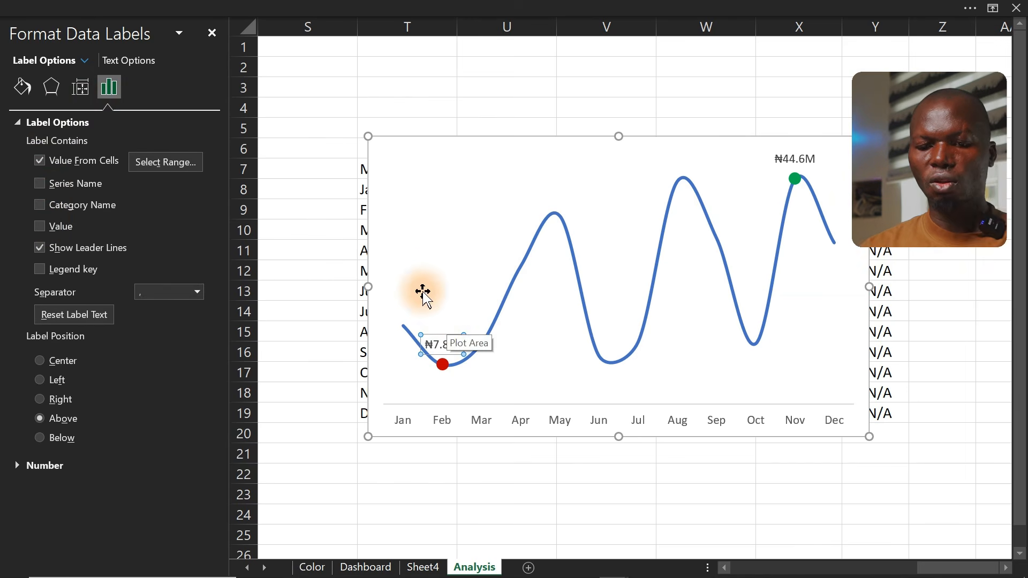
Make the Min February data label bold with a red font colour
left_click(184, 6)
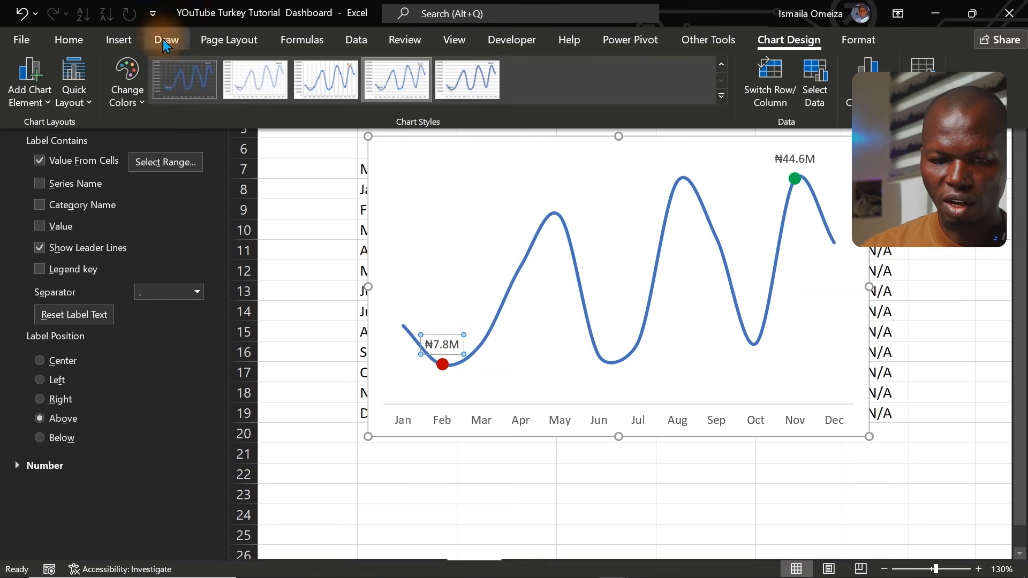
left_click(70, 40)
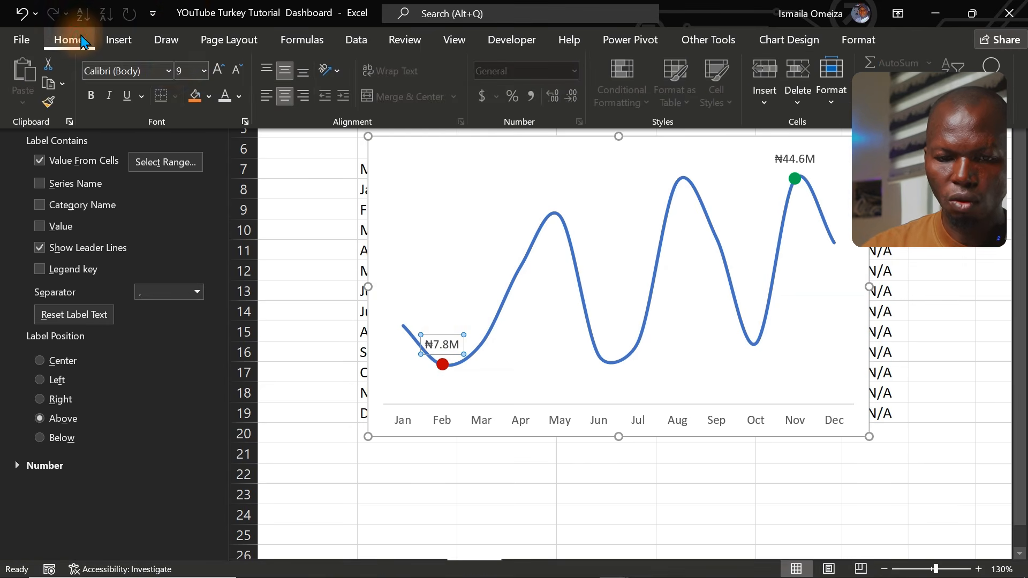
left_click(218, 70)
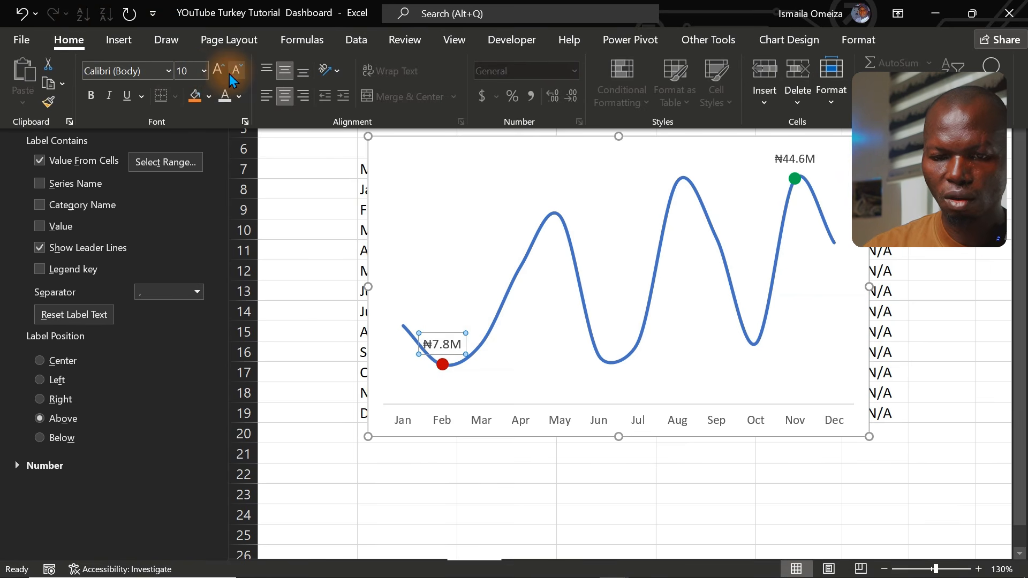
left_click(234, 75)
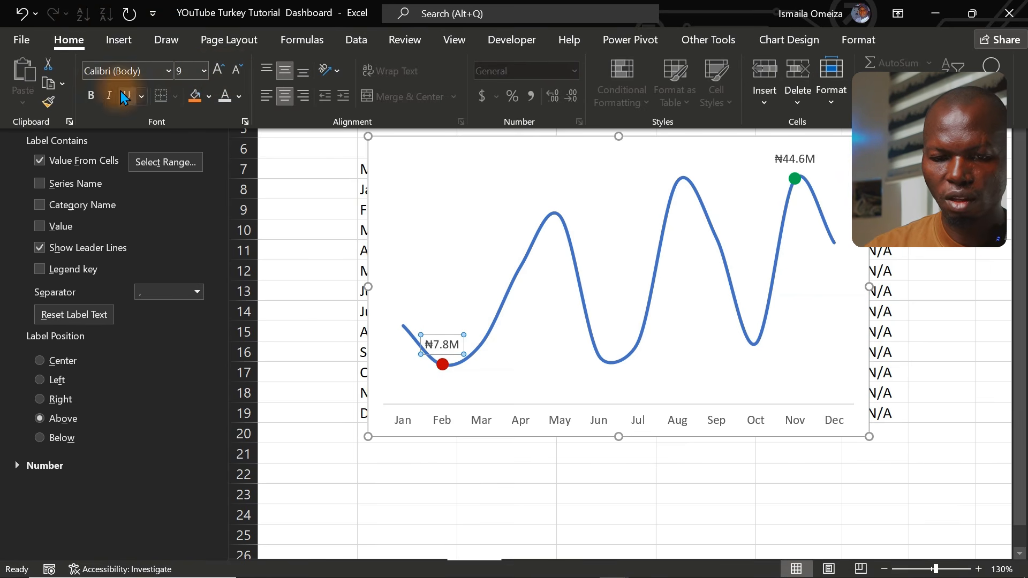
left_click(92, 98)
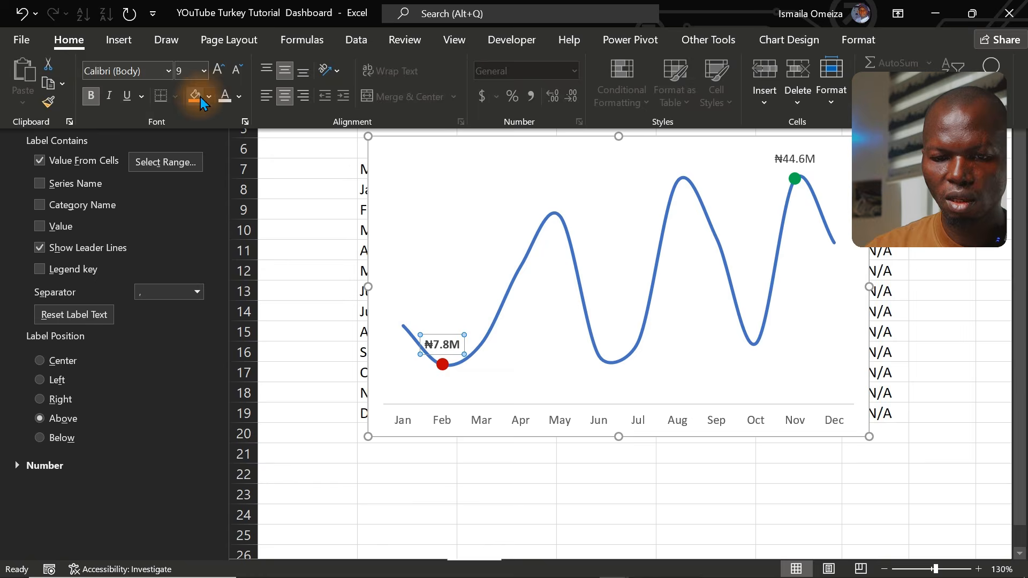
left_click(239, 96)
left_click(229, 271)
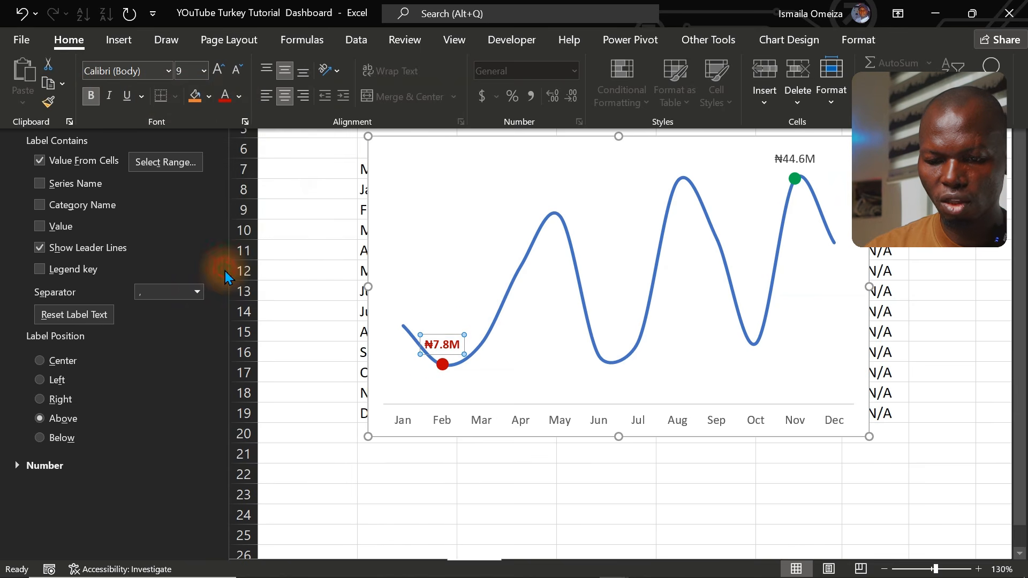
Make the Max November data label bold with a green font colour
left_click(788, 160)
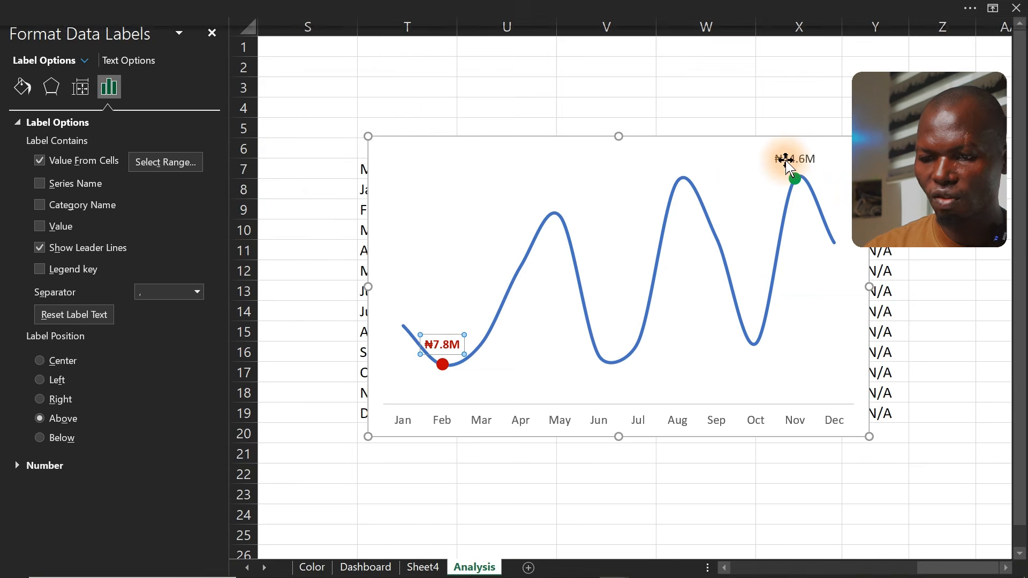
left_click(204, 4)
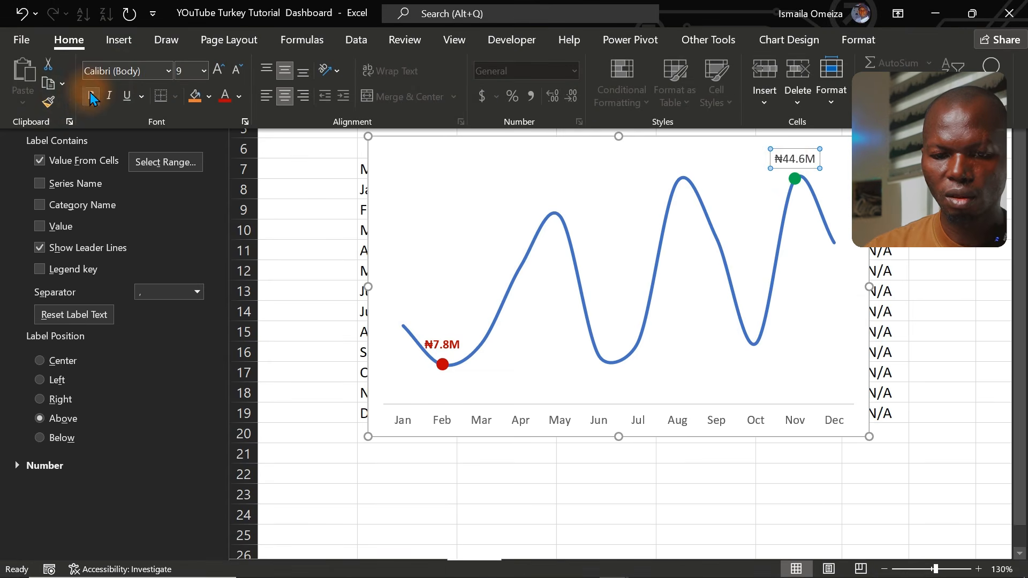
left_click(92, 98)
left_click(238, 97)
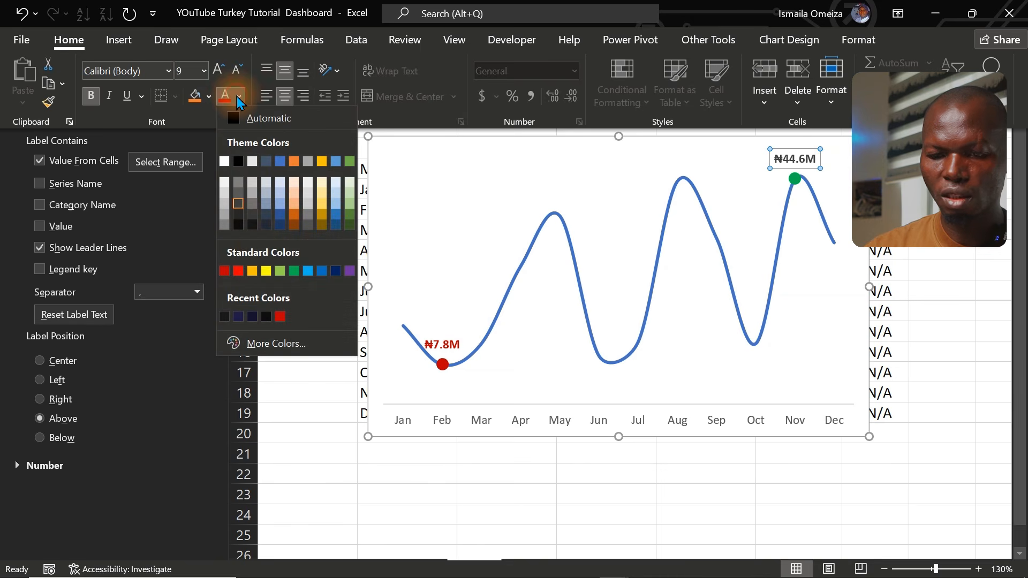
left_click(294, 270)
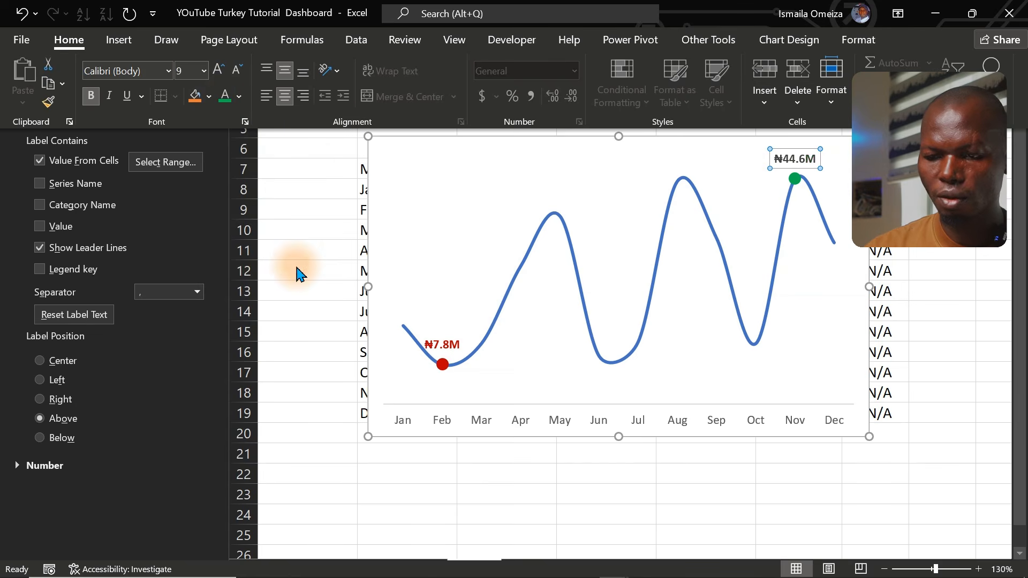
Cut the chart from the Analysis sheet and paste it onto the Dashboard sheet
left_click(582, 478)
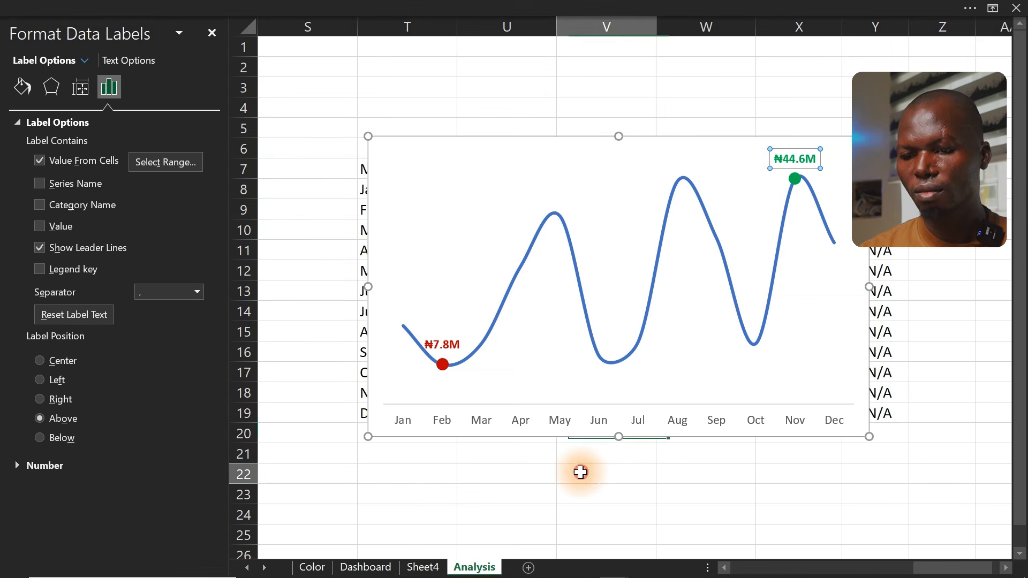
left_click(580, 472)
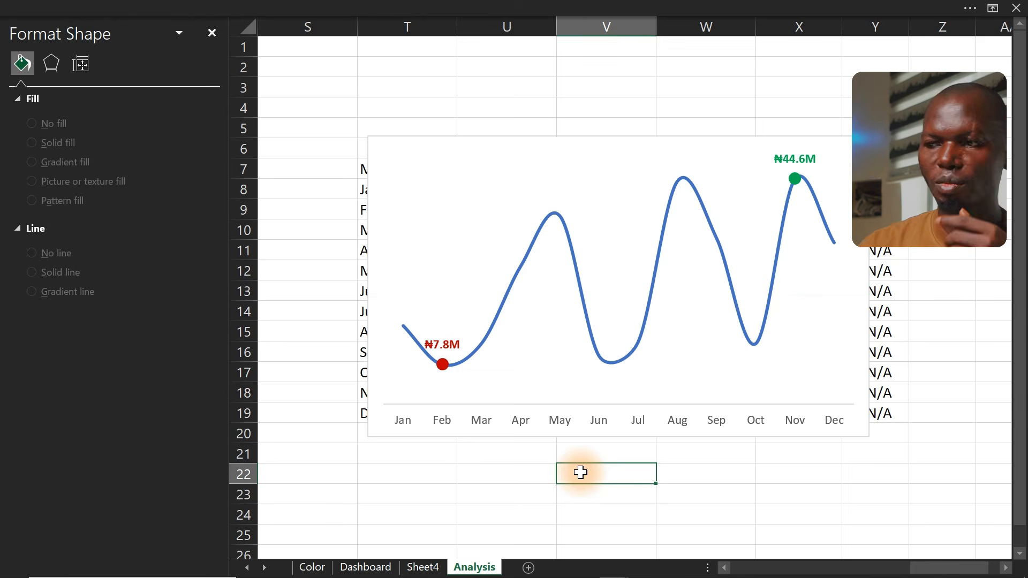
mouse_move(590, 323)
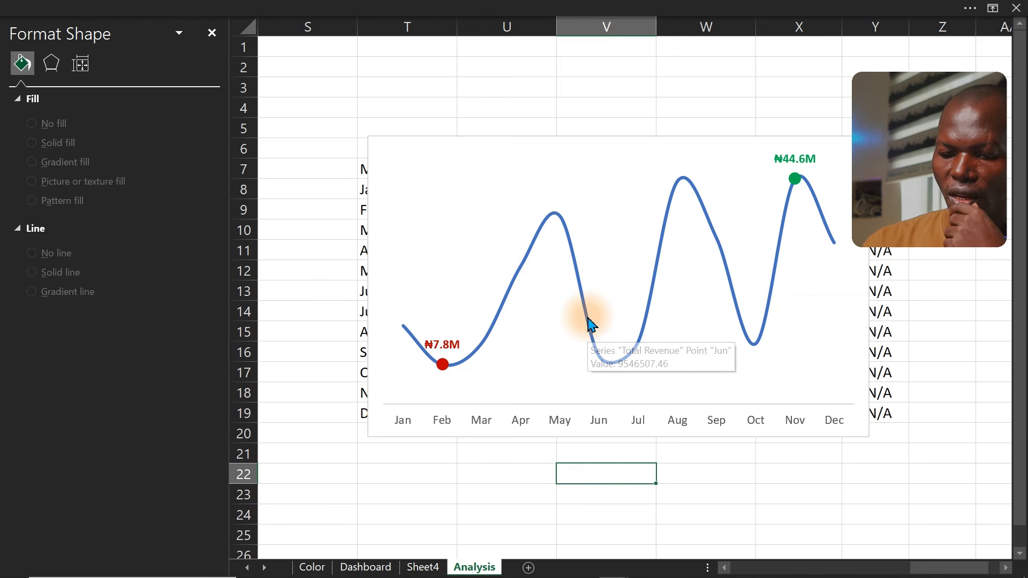
left_click(567, 149)
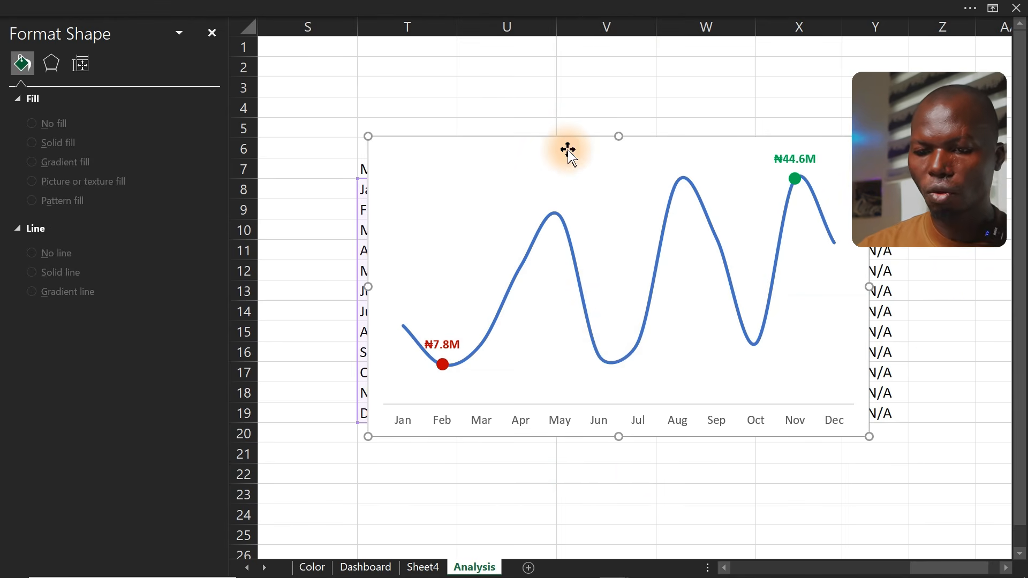
key("Delete")
left_click(568, 149)
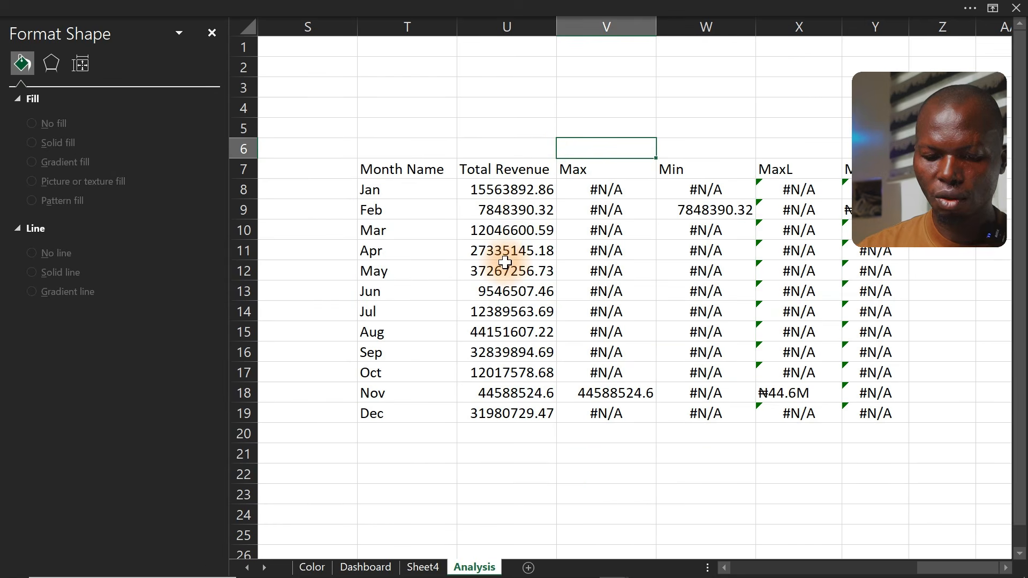
left_click(367, 568)
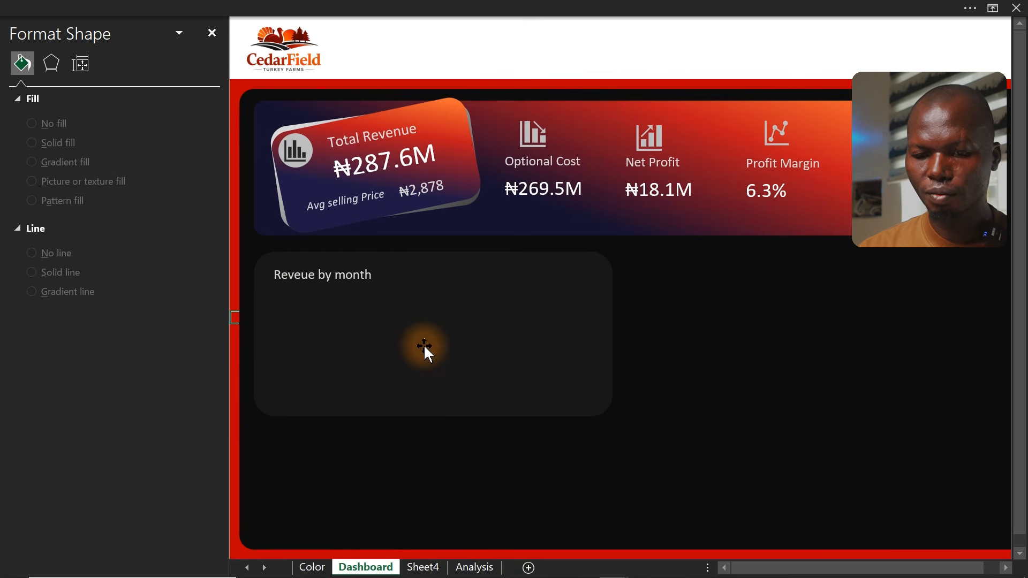
key("ctrl+v")
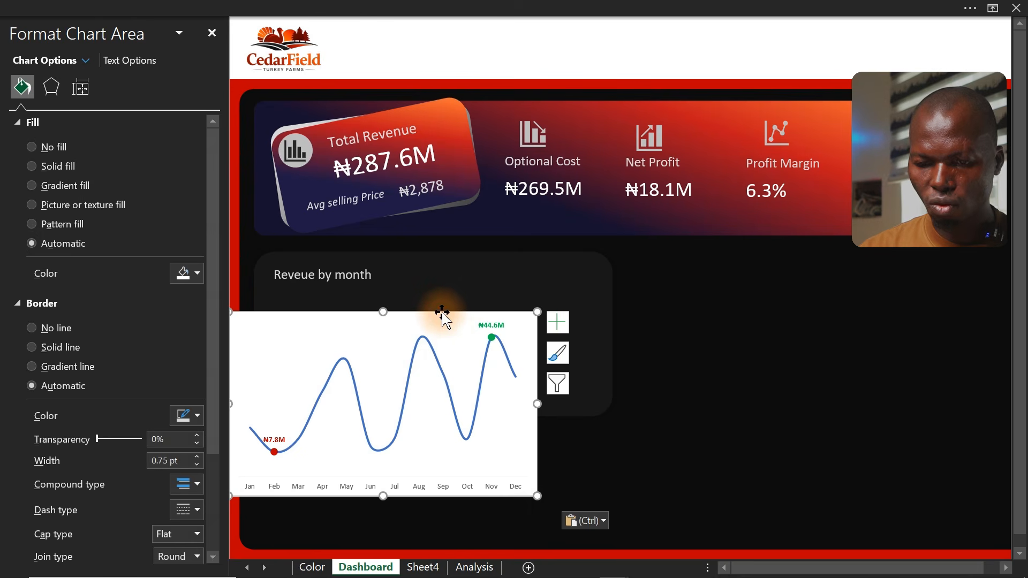
Fit the chart inside the Reveue by month card and give its chart area no fill and no border
left_click_drag(442, 313, 478, 285)
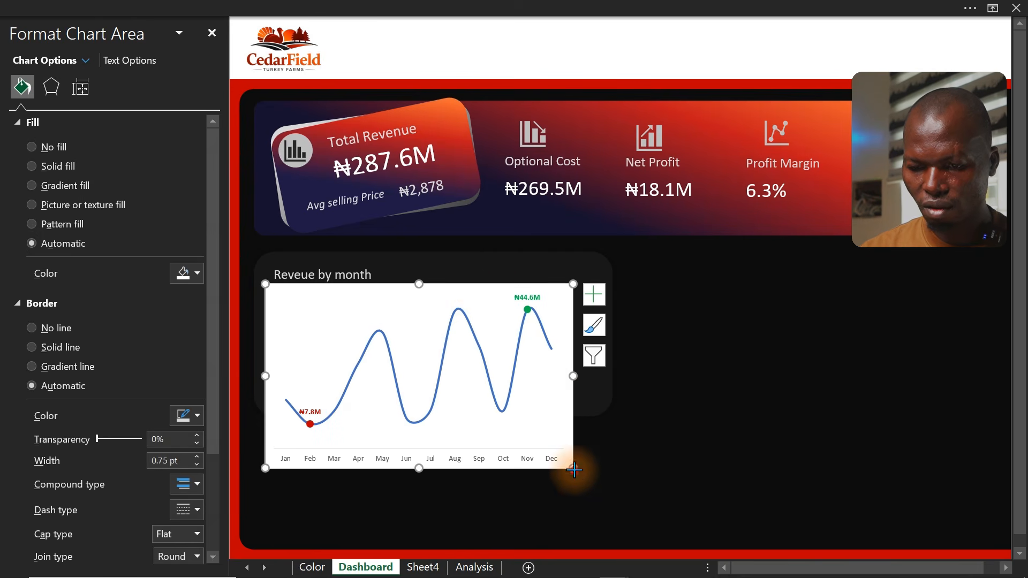
left_click_drag(574, 470, 600, 406)
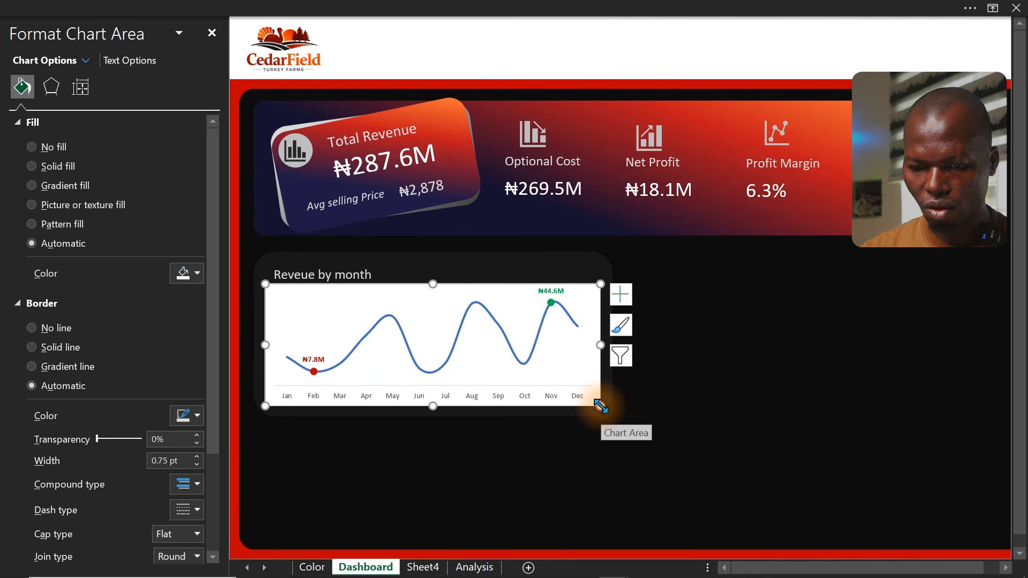
left_click(51, 150)
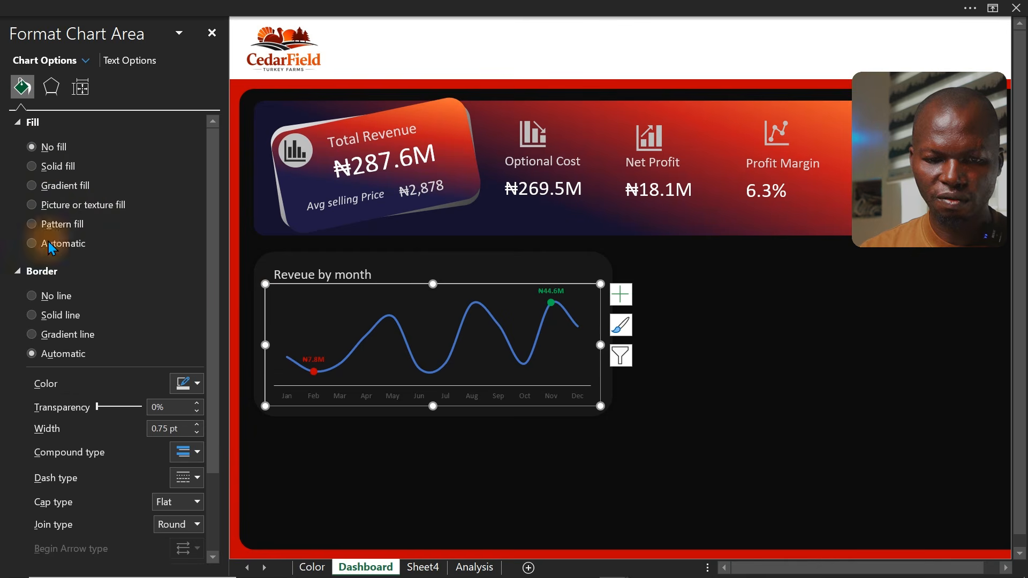
left_click(52, 298)
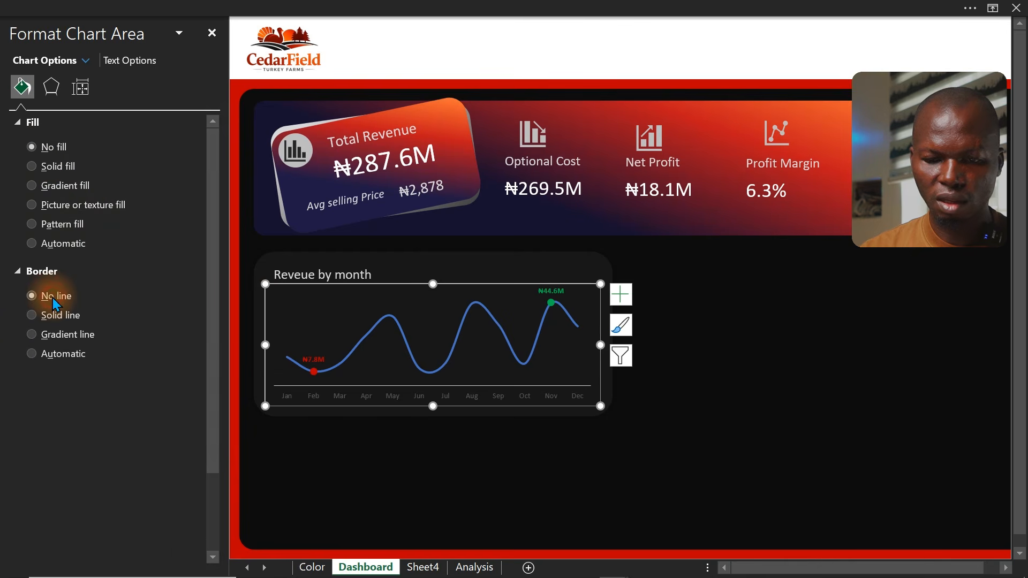
Set the horizontal axis labels' font colour to a light grey theme colour
left_click(357, 396)
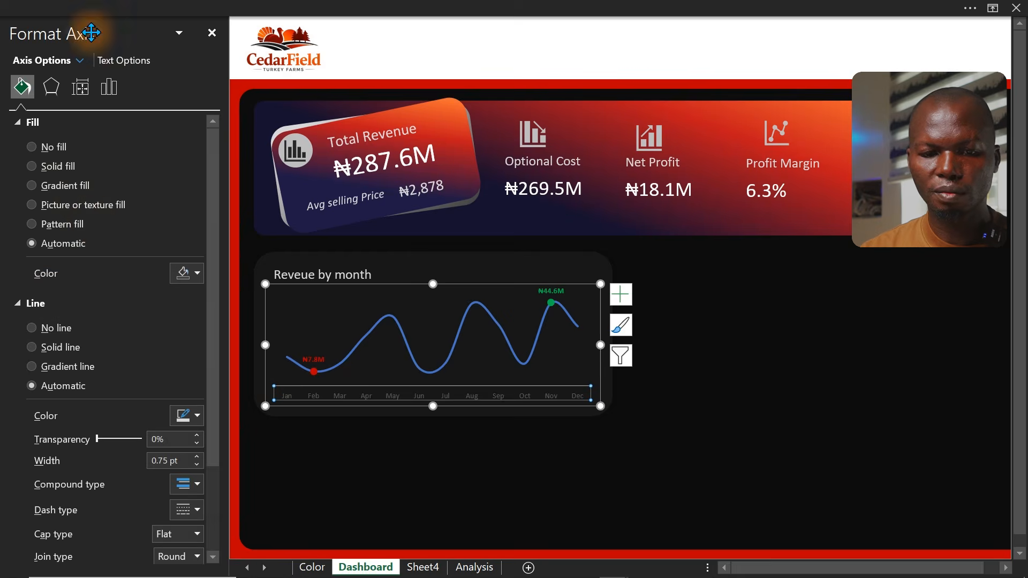
left_click(161, 7)
left_click(240, 96)
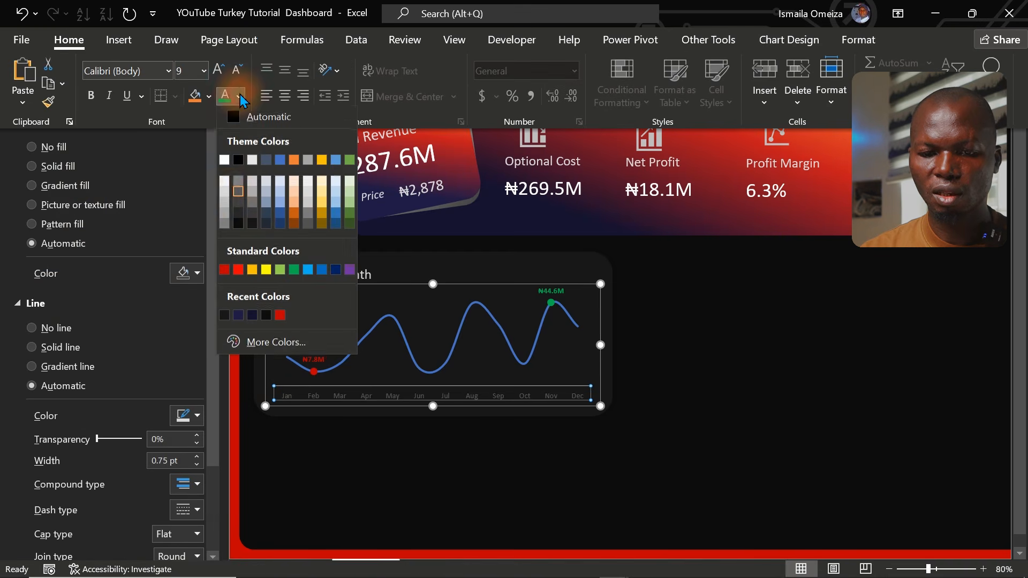
left_click(222, 184)
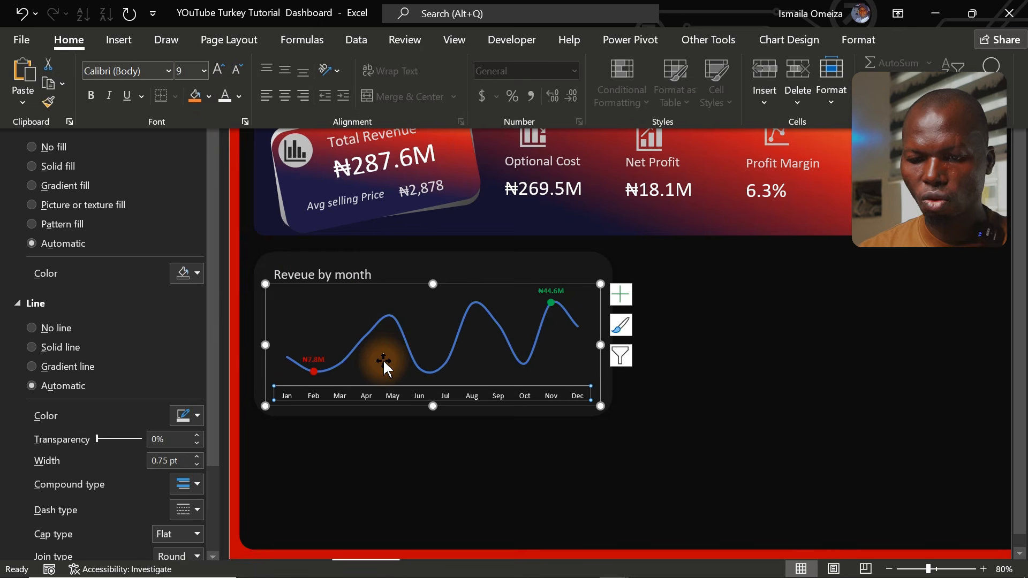
Change the font colour of the Min February and Max November data labels to white
left_click(323, 355)
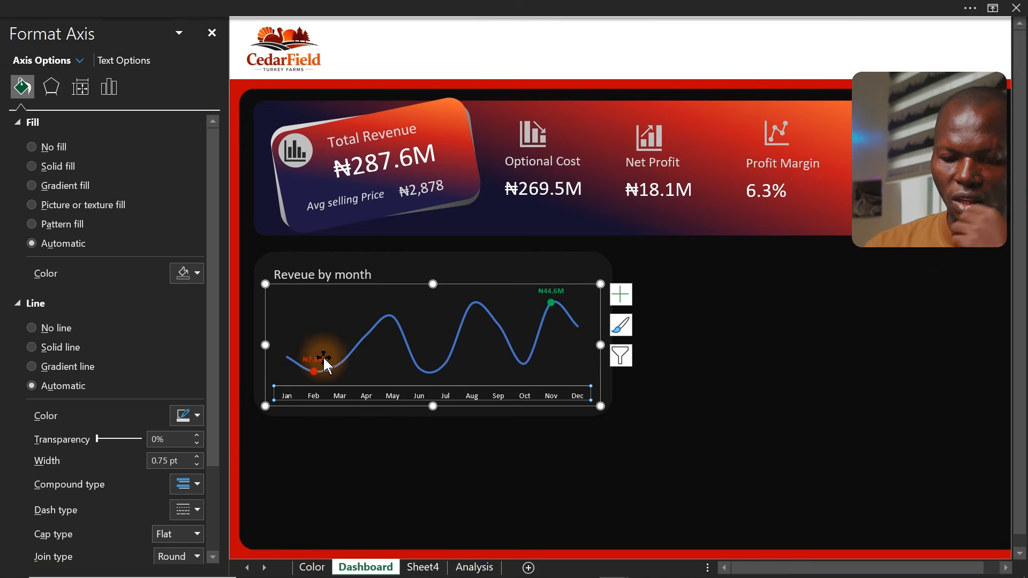
left_click(323, 356)
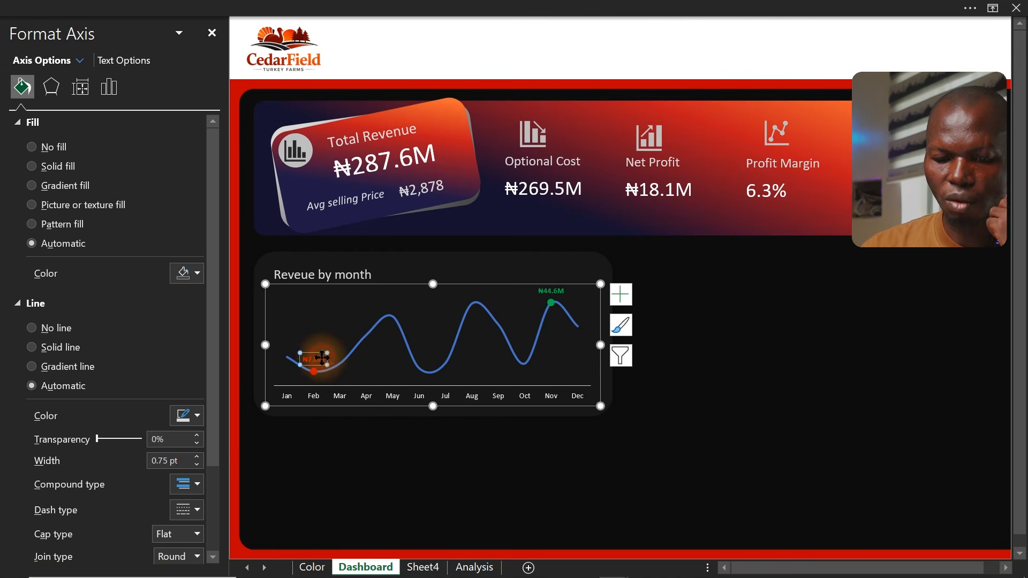
left_click(230, 9)
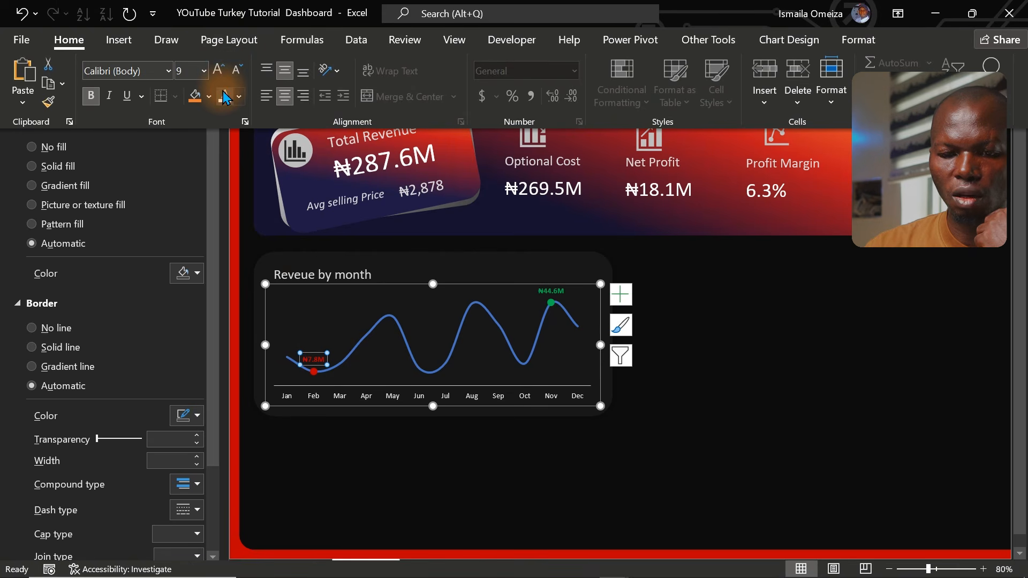
left_click(563, 293)
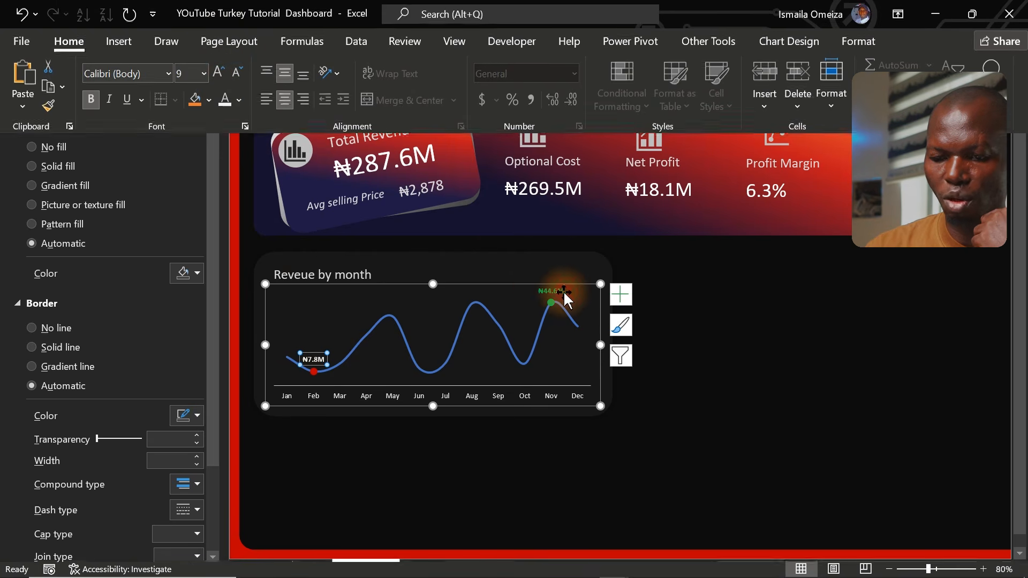
left_click(559, 292)
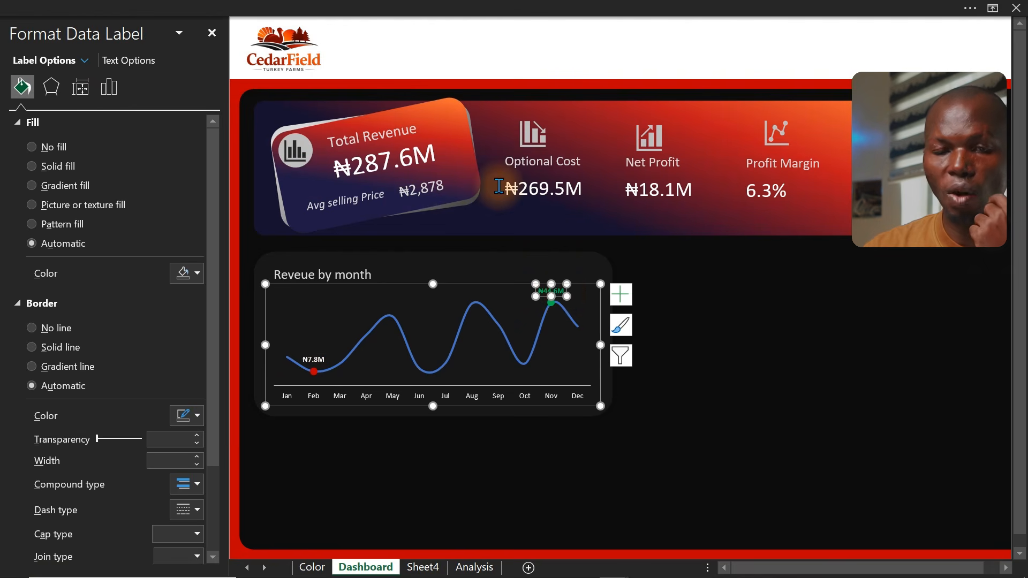
left_click(266, 8)
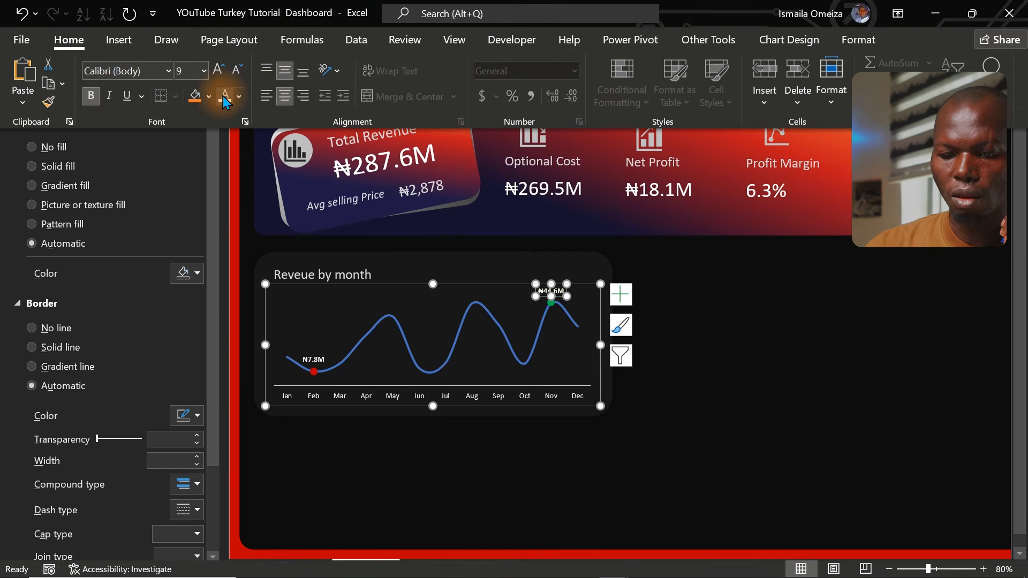
left_click(1, 210)
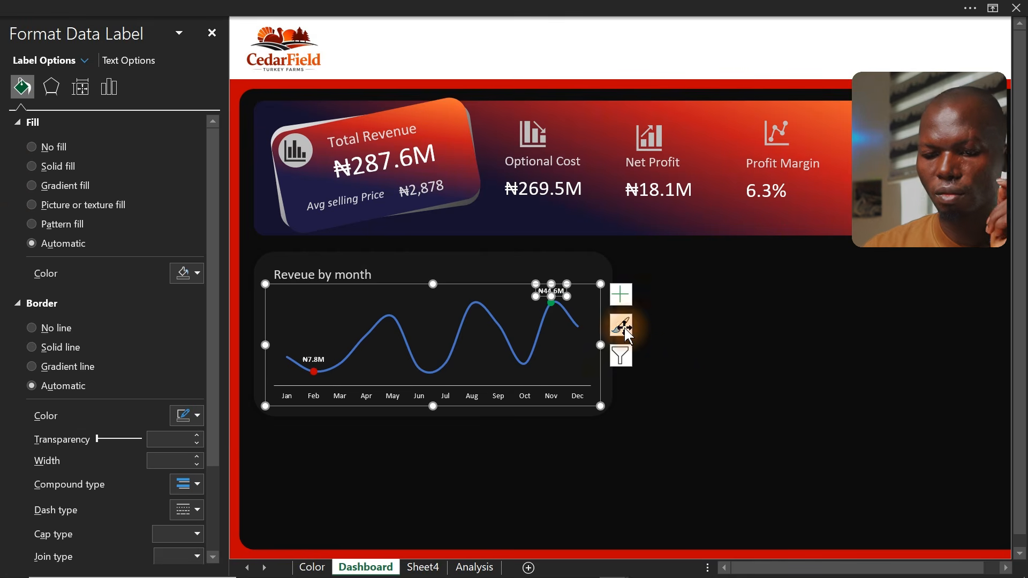
Colour the revenue line red
left_click(668, 345)
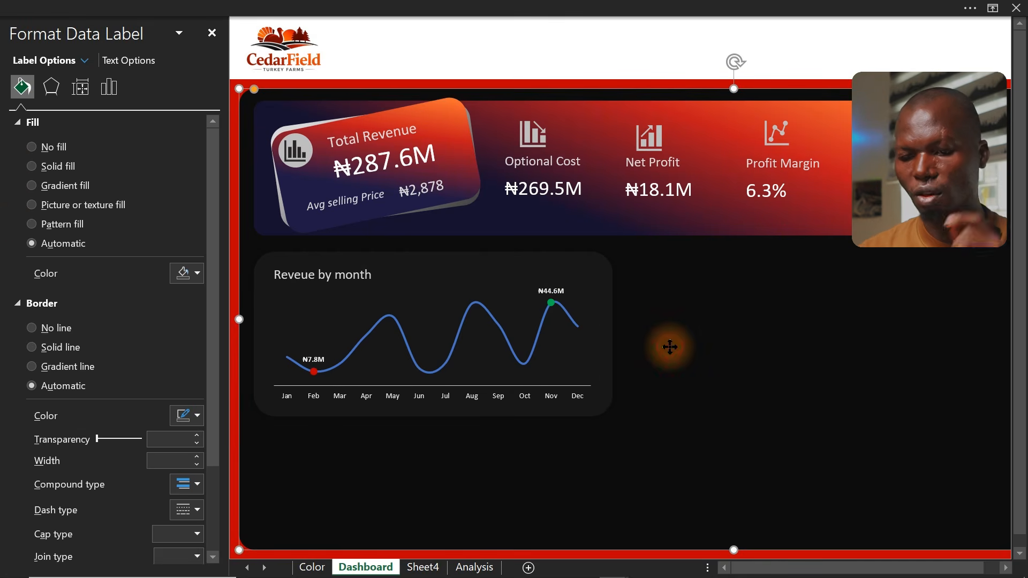
left_click(511, 339)
left_click(508, 336)
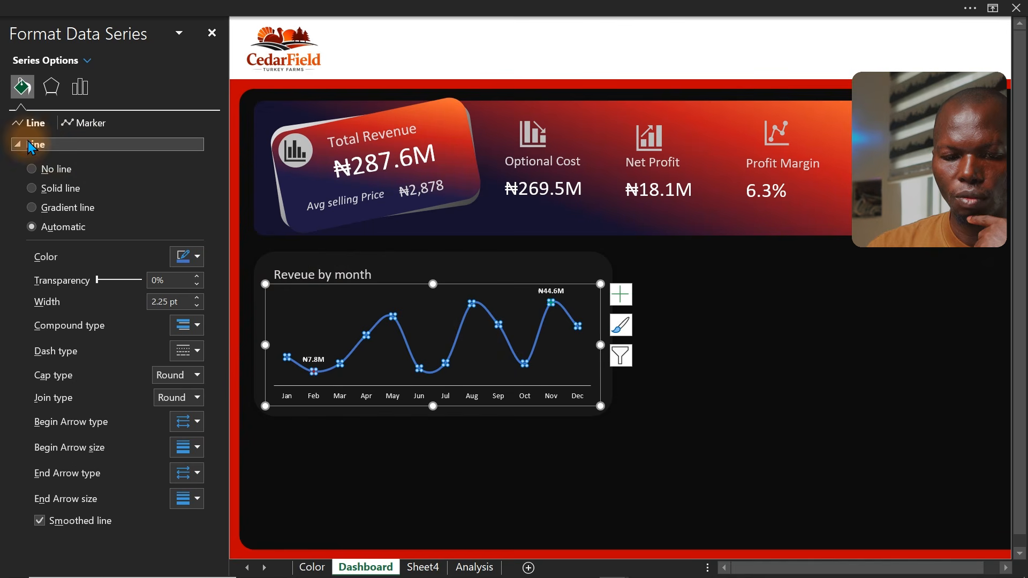
left_click(191, 261)
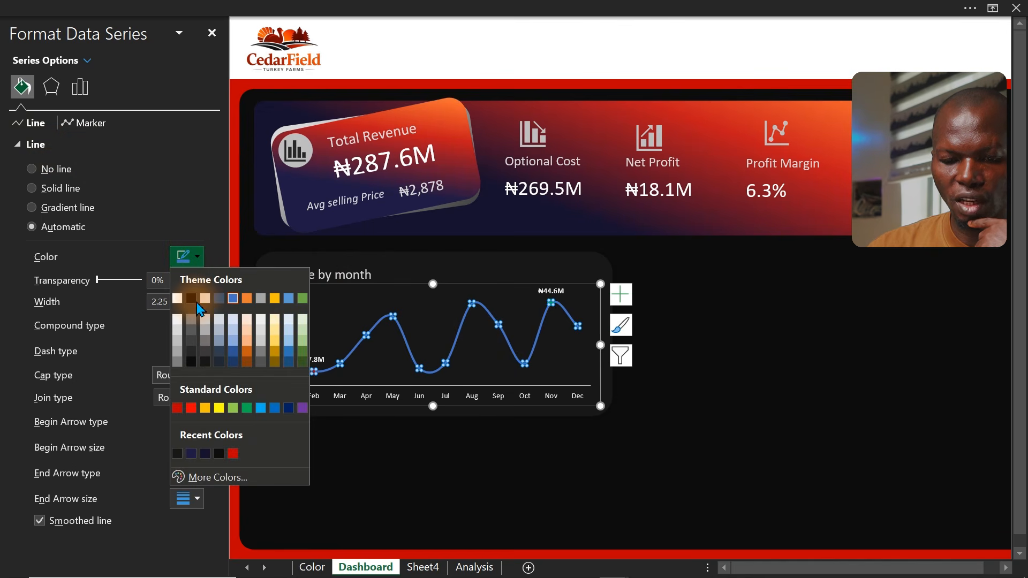
left_click(232, 454)
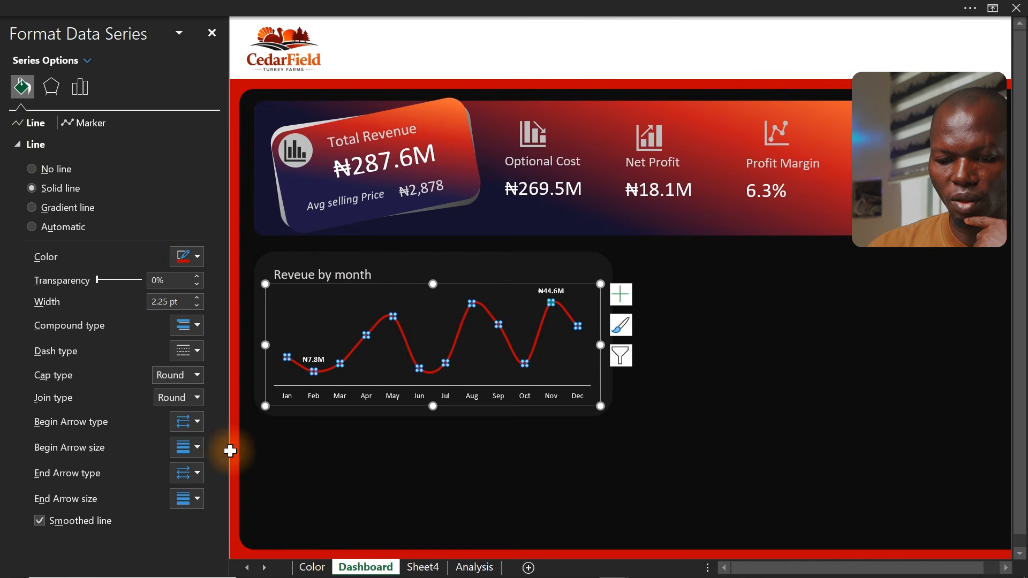
Set the revenue line colour to a custom orange, hex #FB421D, and close the formatting pane
left_click(609, 402)
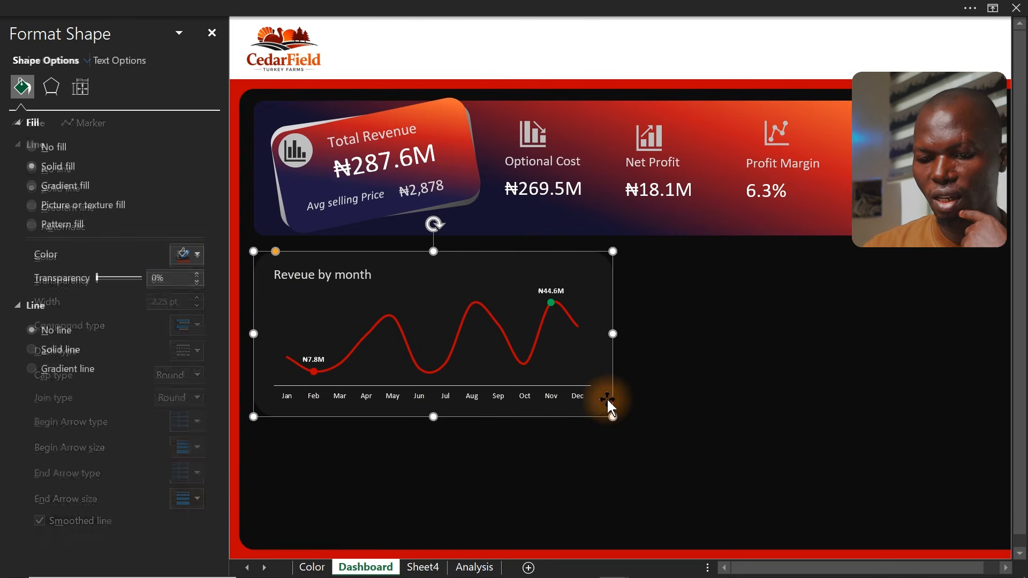
left_click(696, 405)
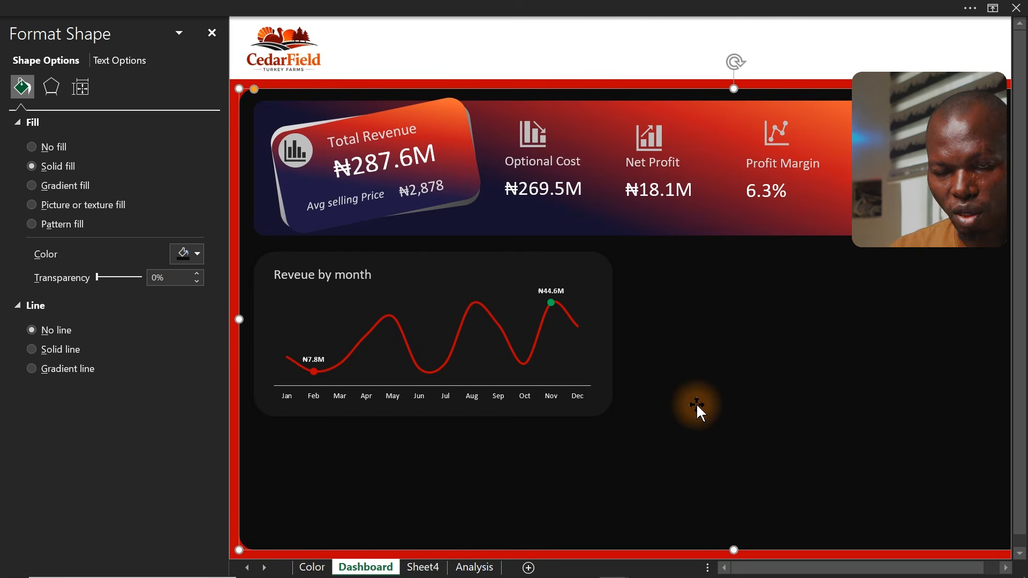
left_click(512, 351)
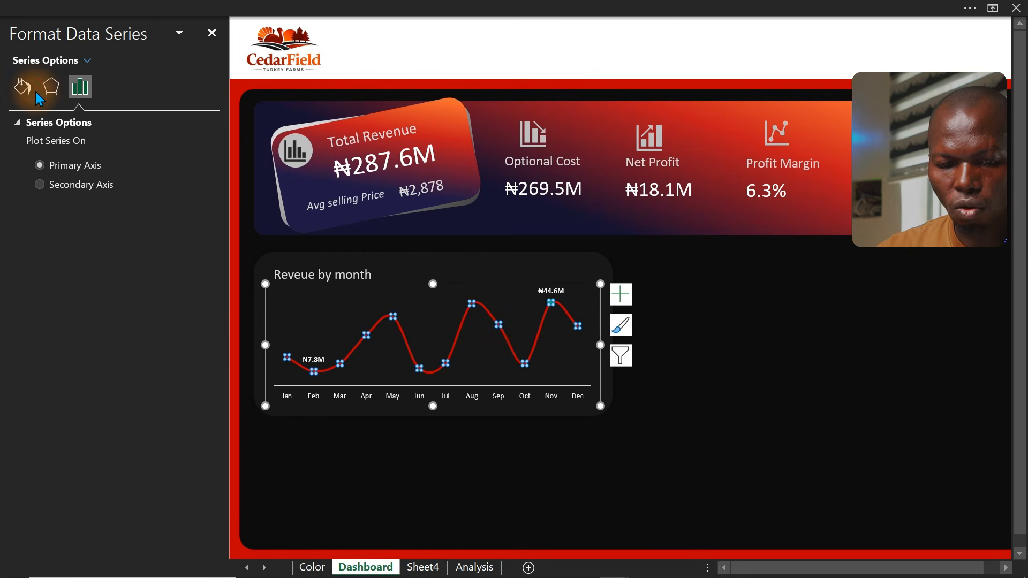
left_click(22, 86)
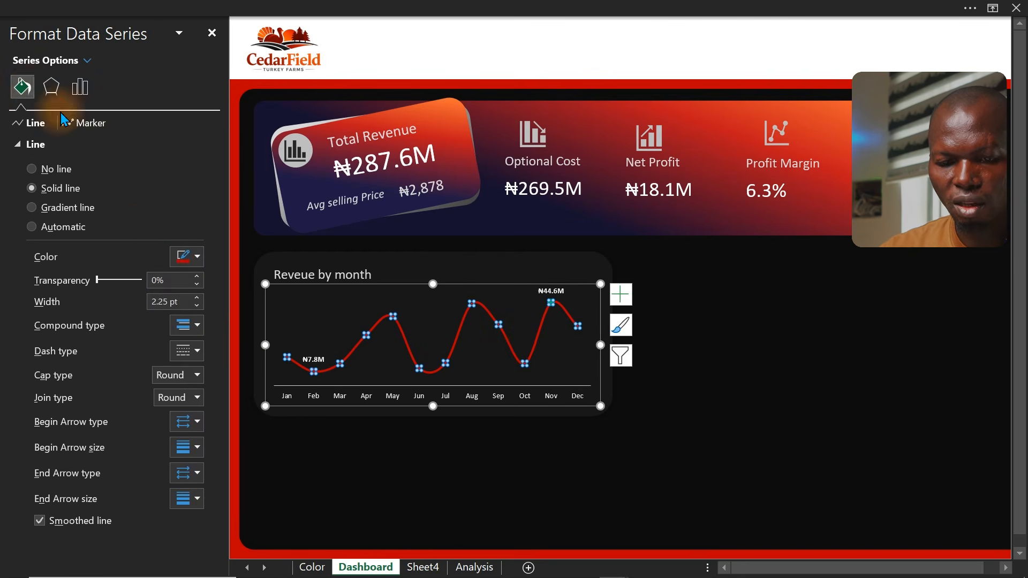
left_click(188, 257)
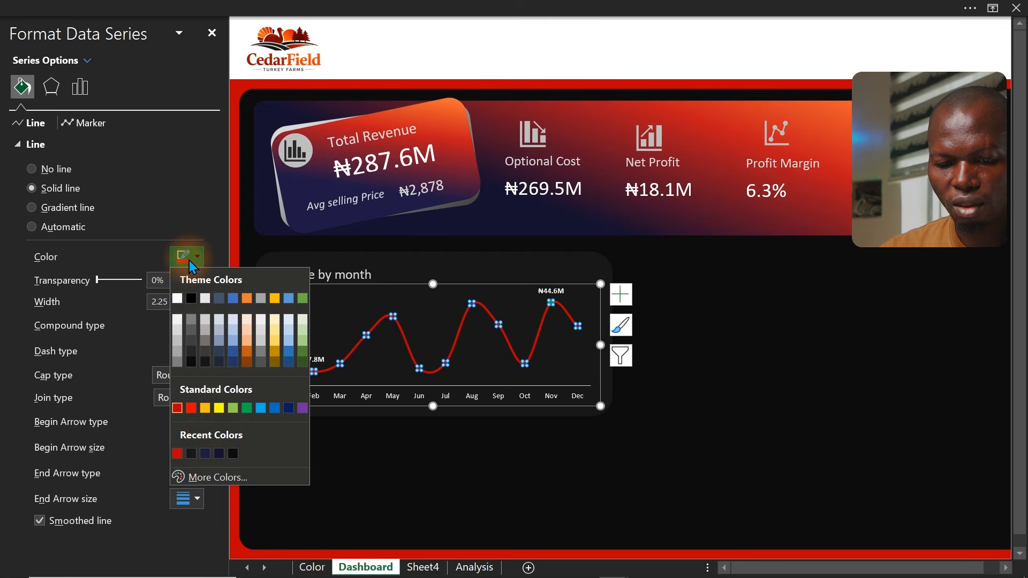
left_click(211, 474)
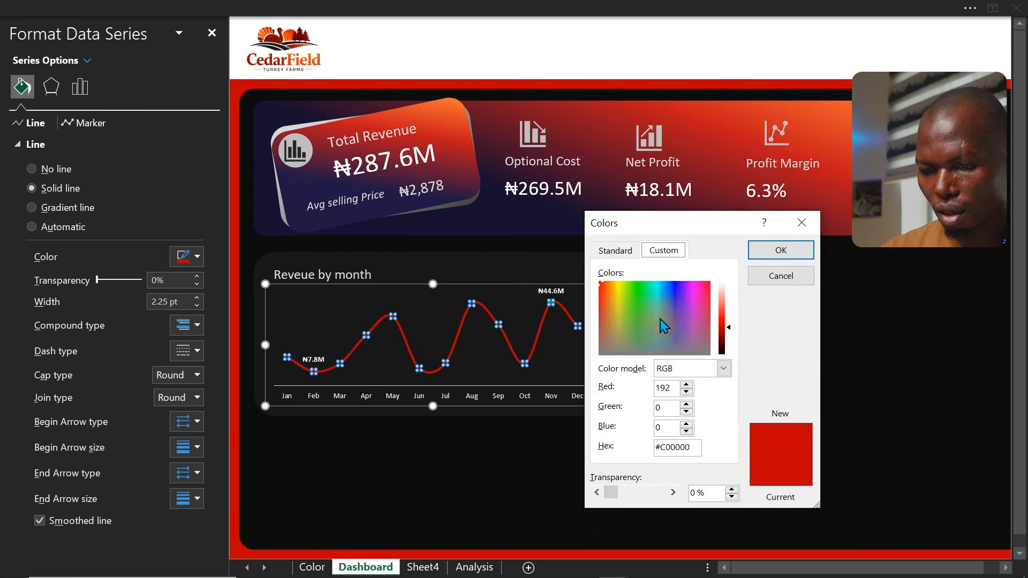
left_click(604, 286)
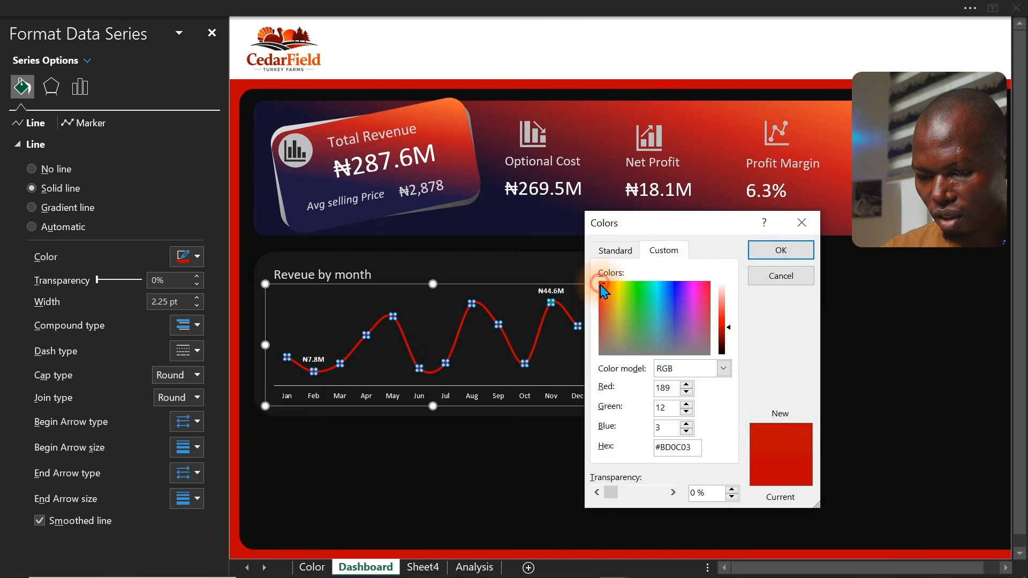
left_click_drag(609, 291, 606, 292)
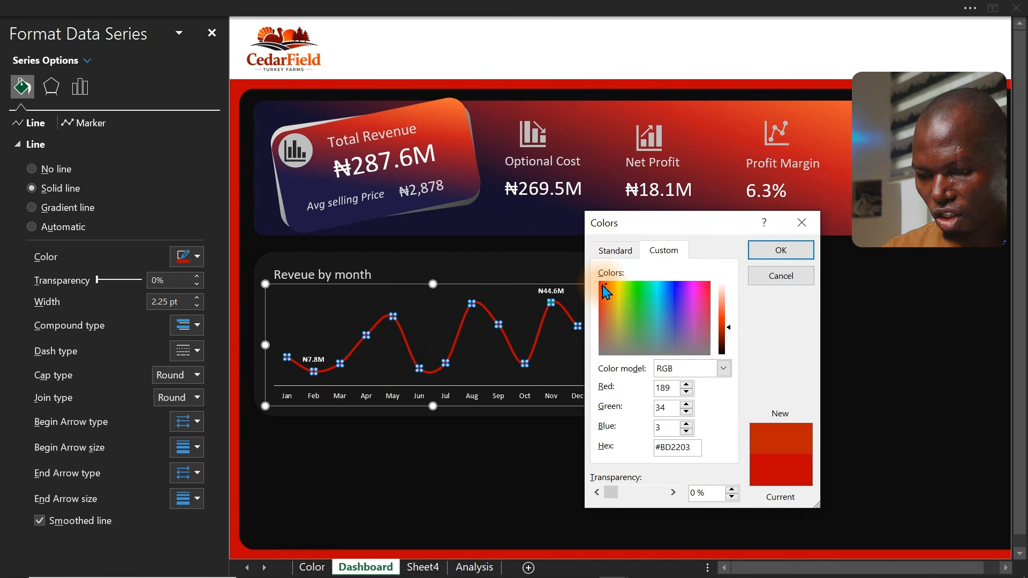
left_click(726, 317)
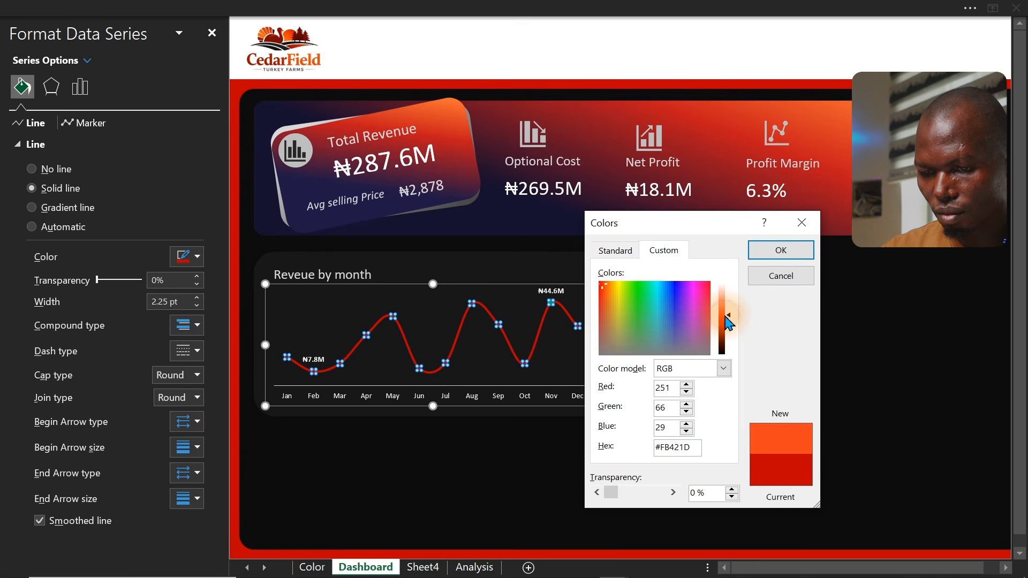
left_click(779, 250)
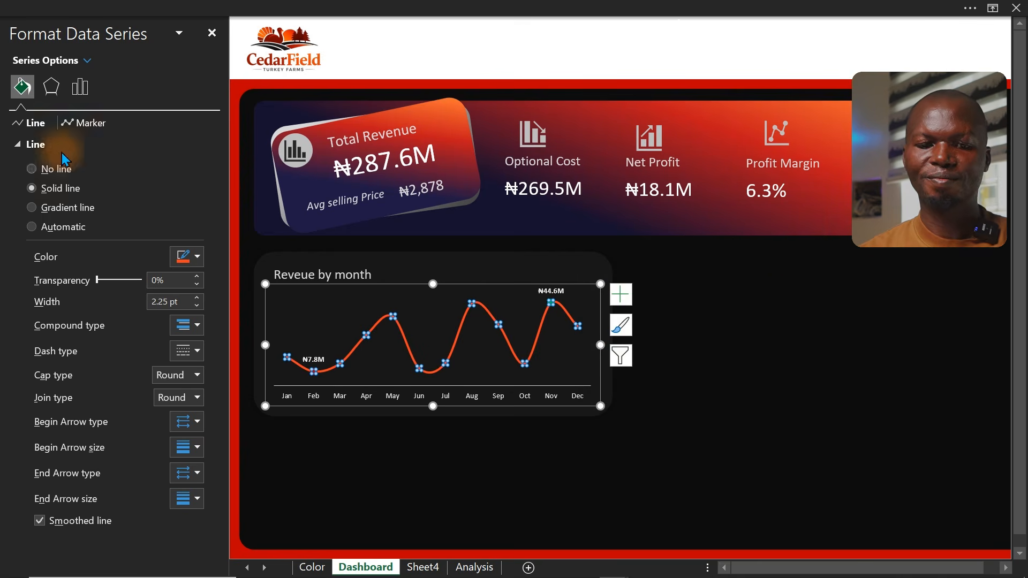
left_click(210, 33)
Duplicate the chart's rounded card, place the copy below it and narrow it to about half width
left_click(1, 194)
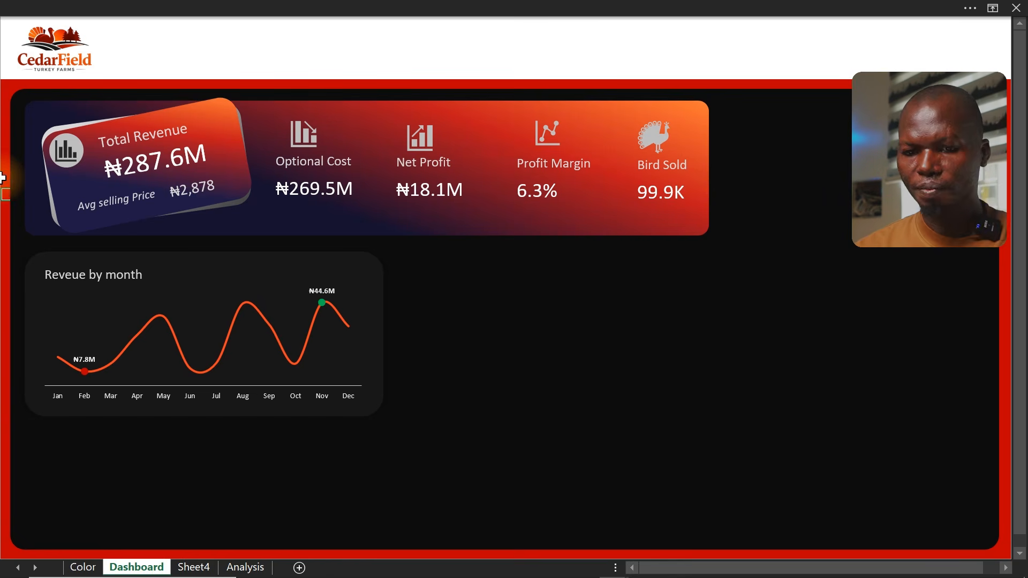
left_click(285, 259)
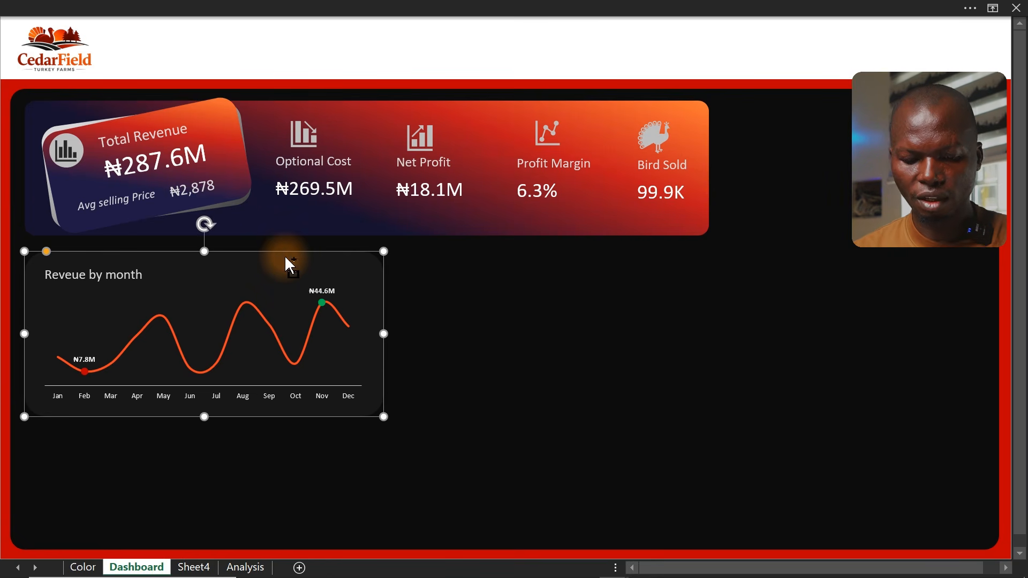
left_click_drag(284, 255, 280, 355)
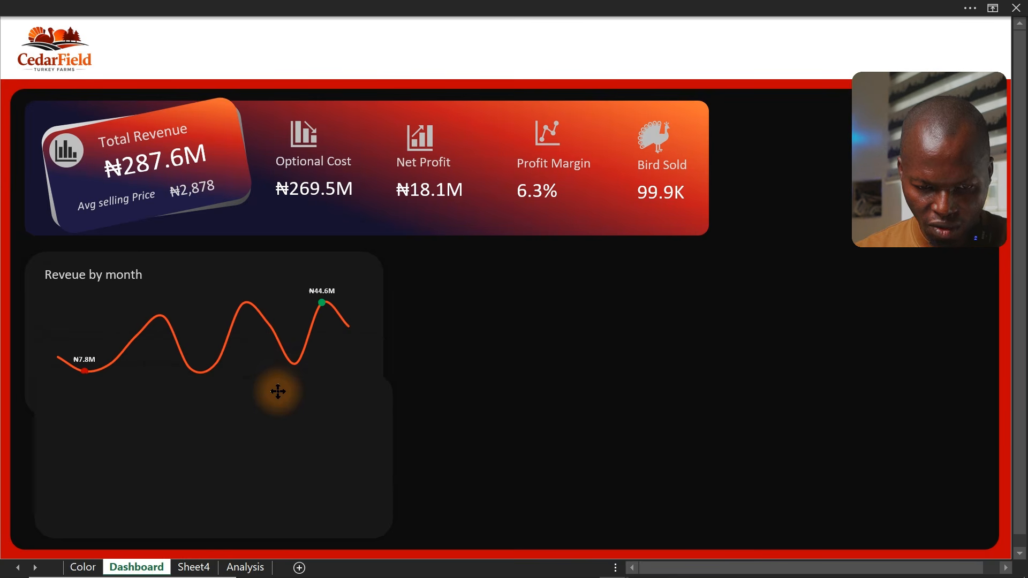
left_click_drag(278, 391, 271, 394)
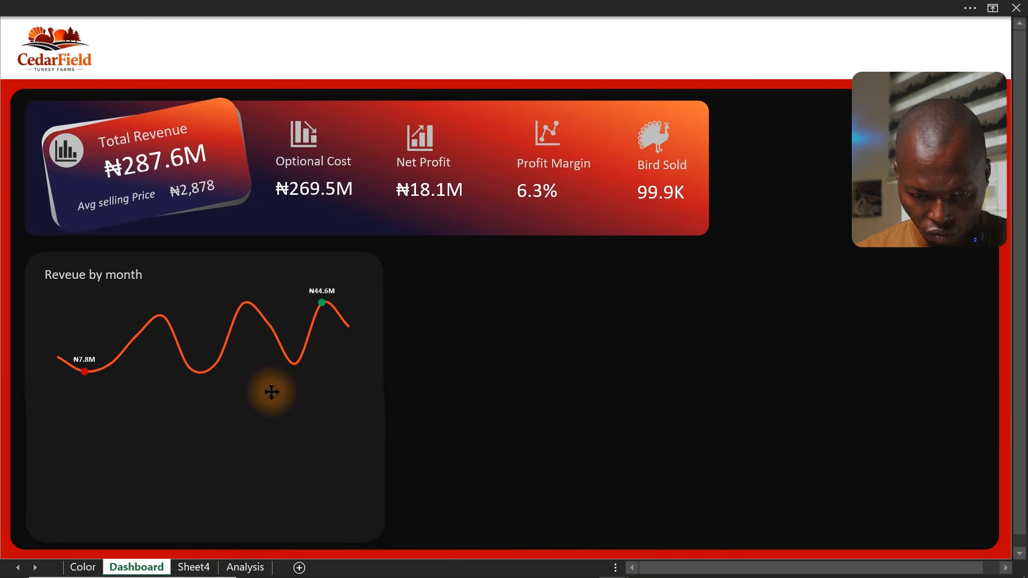
left_click_drag(271, 392, 271, 392)
left_click_drag(209, 379, 206, 425)
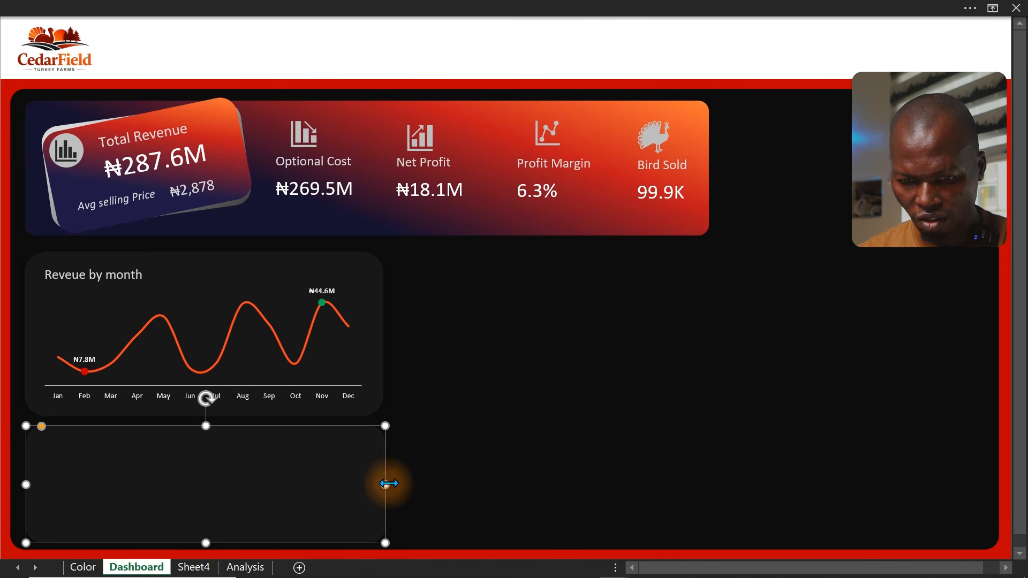
left_click_drag(385, 485, 249, 476)
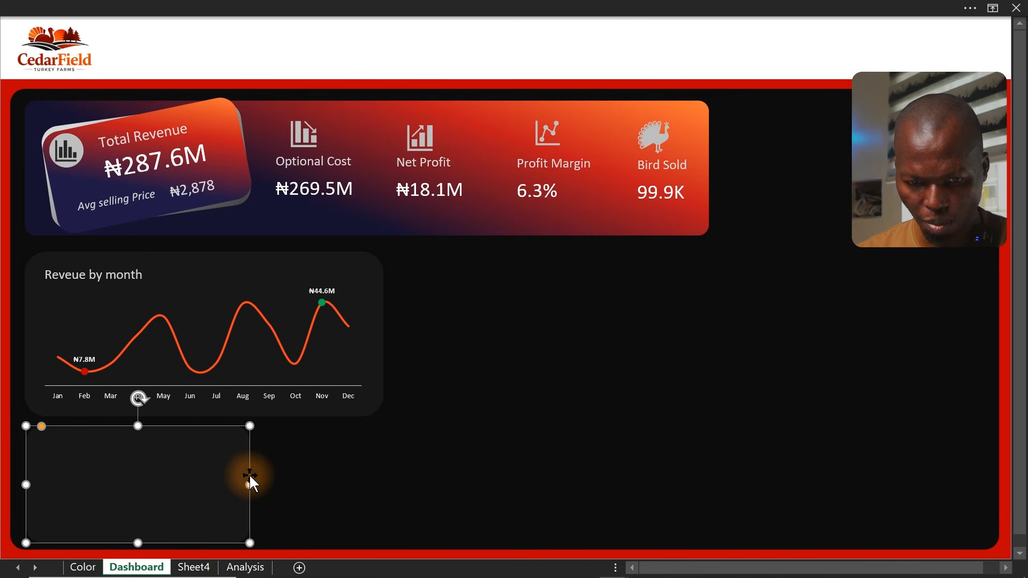
left_click(3, 425)
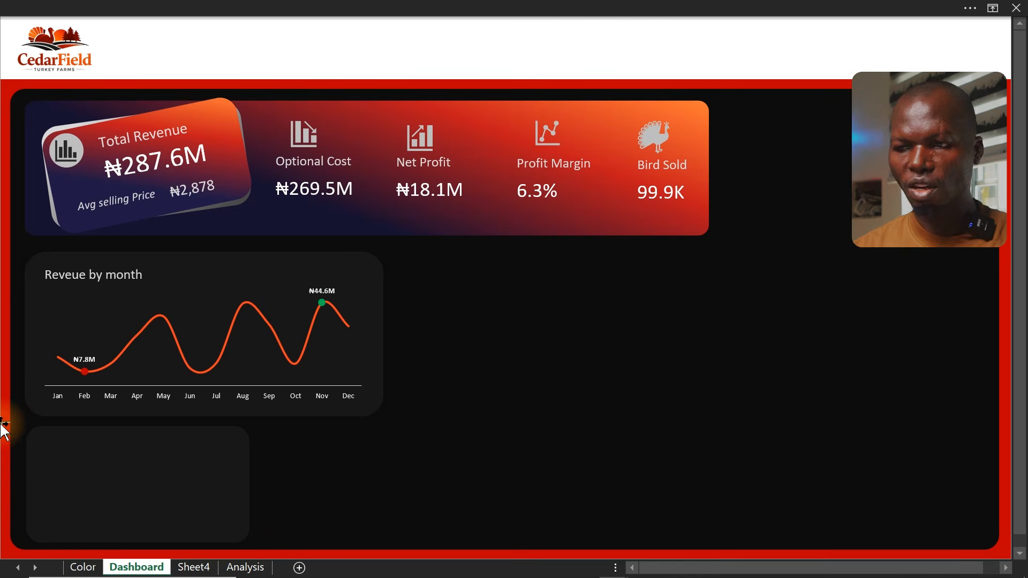
Copy the chart title box into the new card and retitle it Reveue by Year
left_click(64, 274)
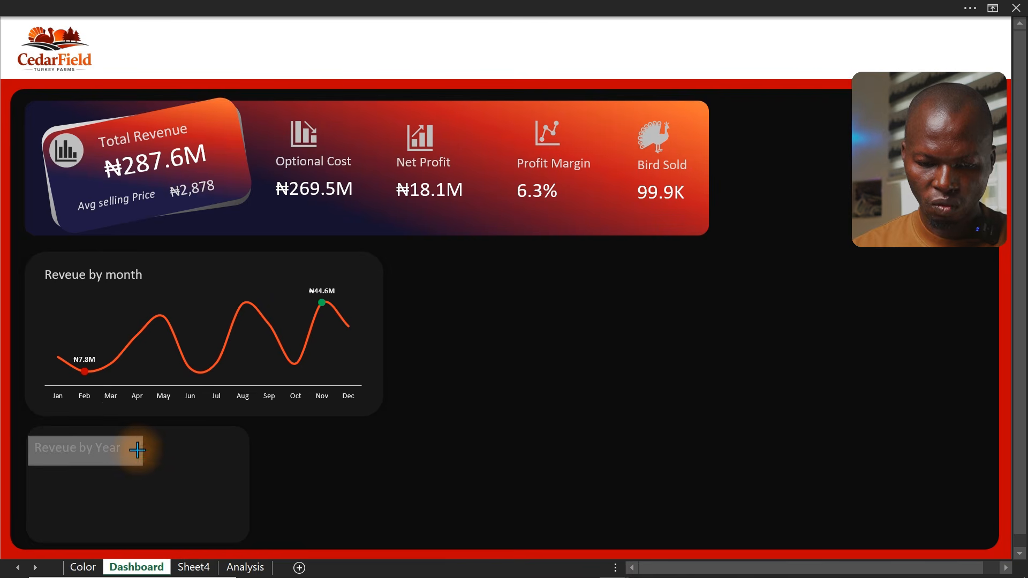
left_click_drag(137, 446, 132, 452)
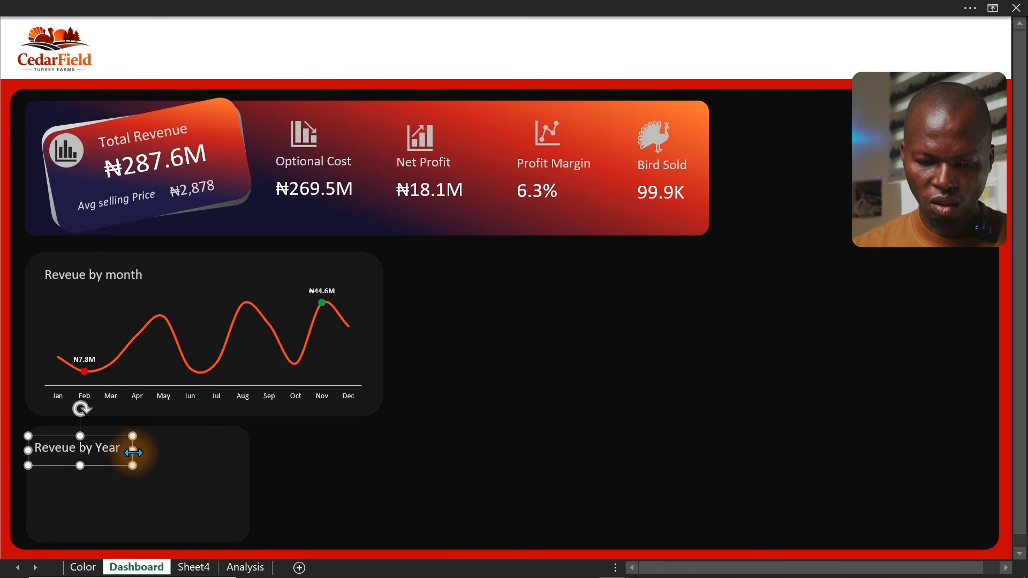
key("Escape")
Duplicate the card's title box, retitle the copy YoY Chage and place it beside the Reveue by Year title
left_click(125, 467)
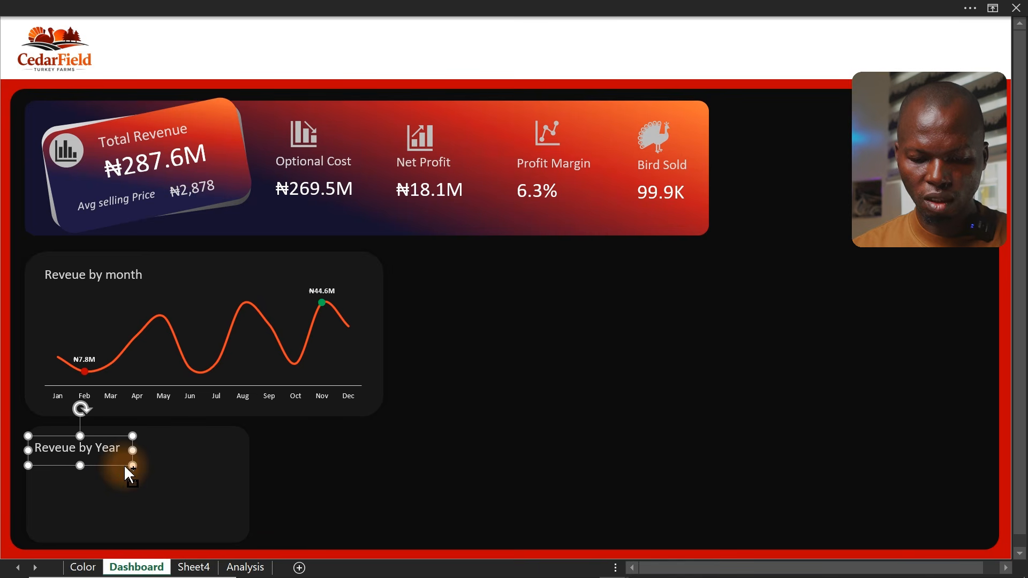
key("ctrl+d")
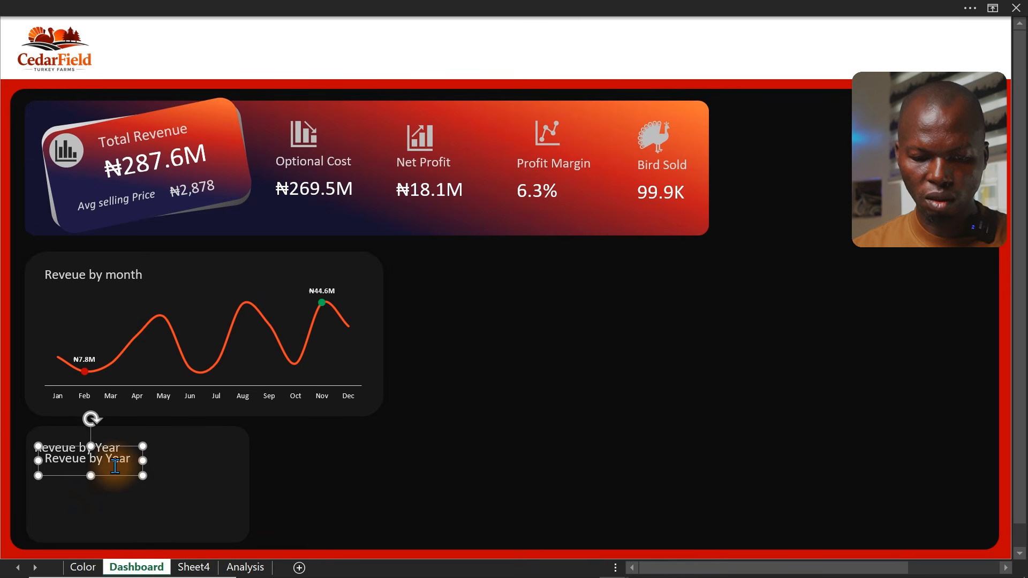
left_click_drag(111, 475, 206, 471)
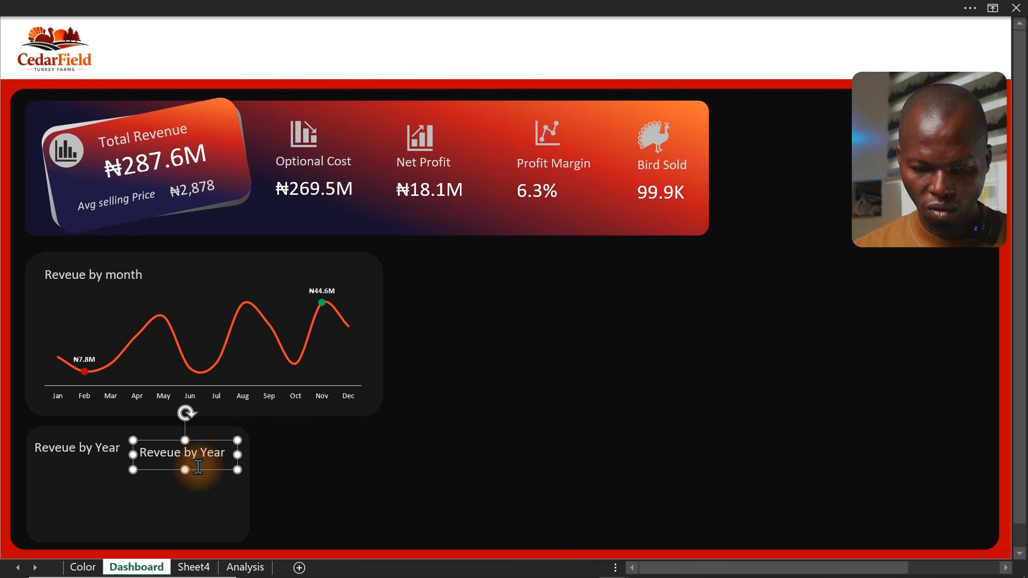
key("ctrl+a")
type("YoY")
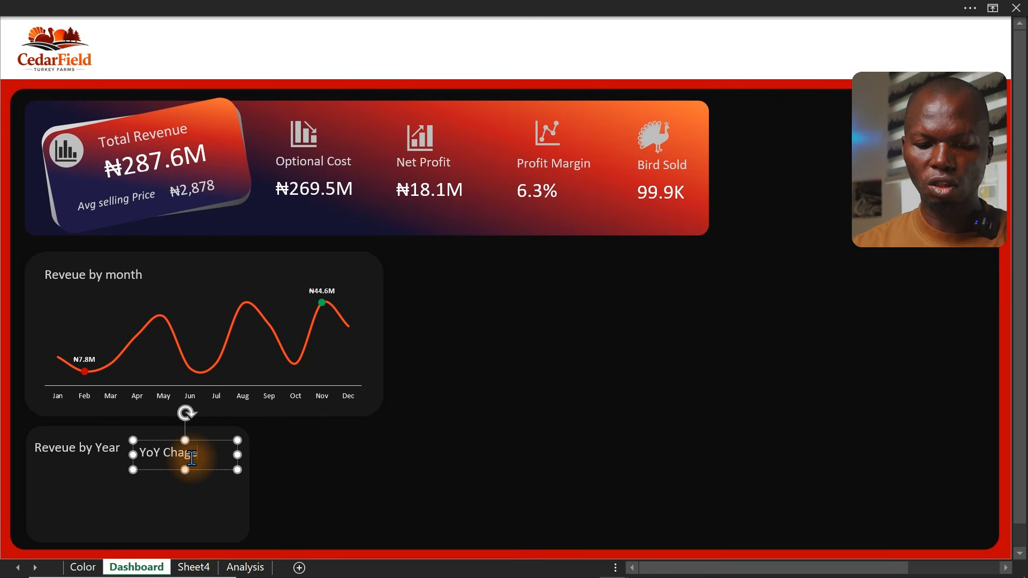
left_click(216, 464)
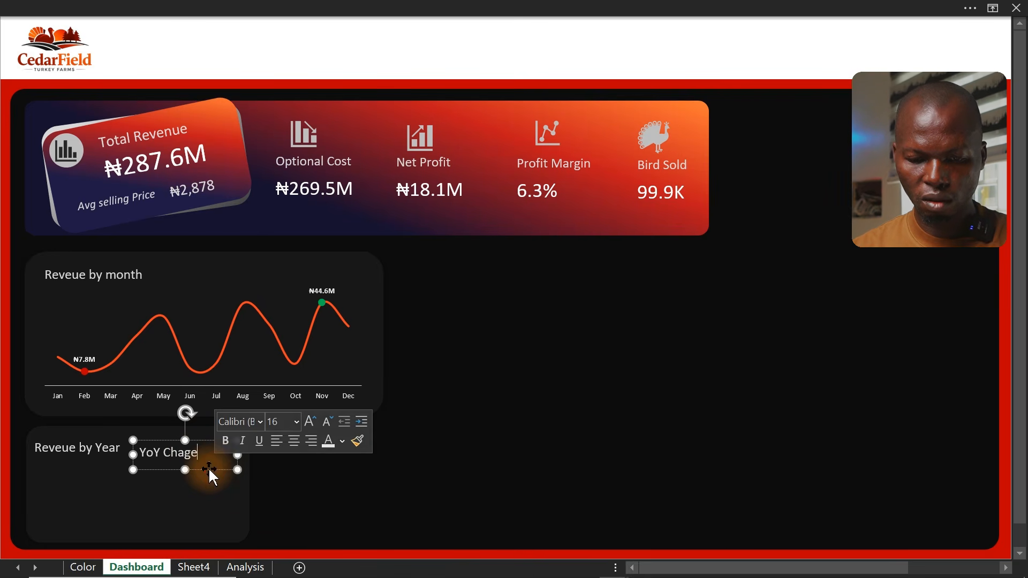
left_click_drag(208, 467, 240, 477)
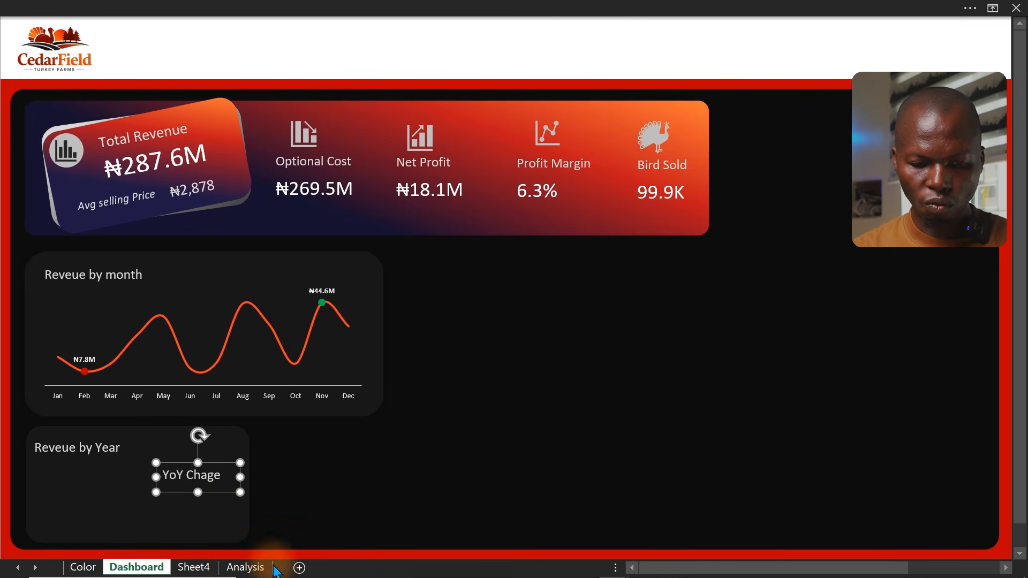
Copy the monthly revenue pivot table on the Analysis sheet and paste it at cell AD7
left_click(246, 568)
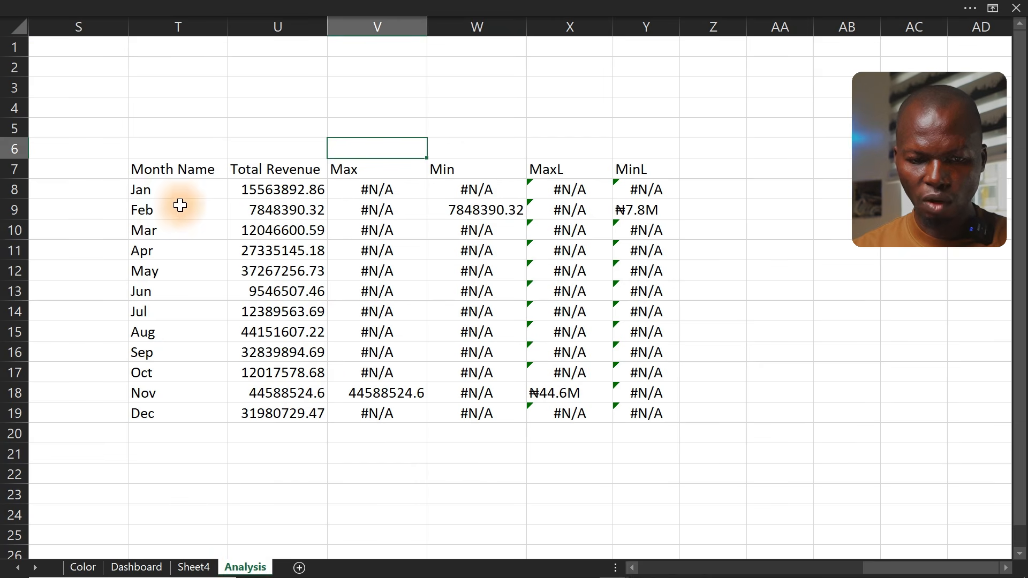
left_click_drag(904, 569, 823, 571)
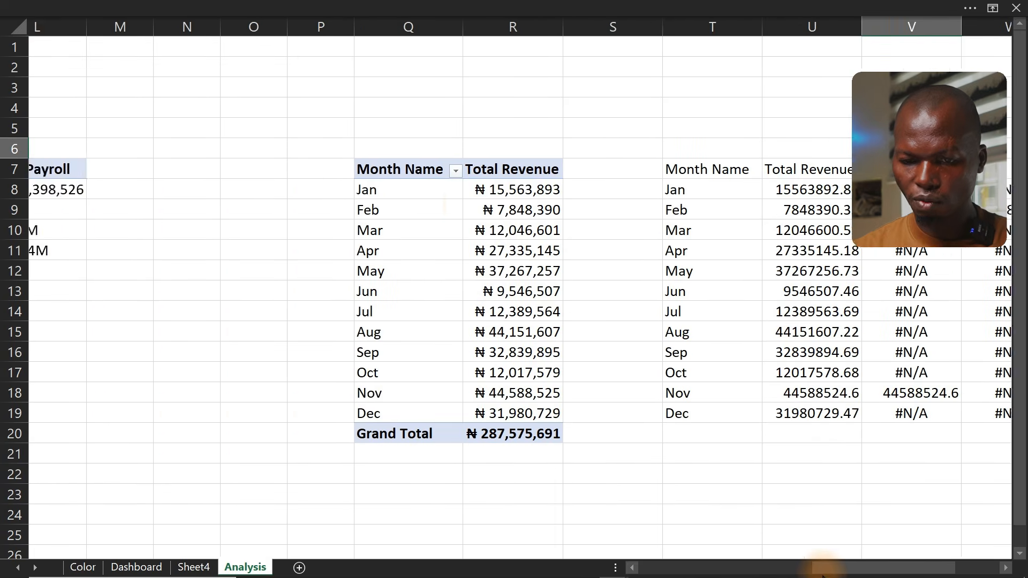
left_click_drag(337, 169, 475, 431)
key("ctrl+c")
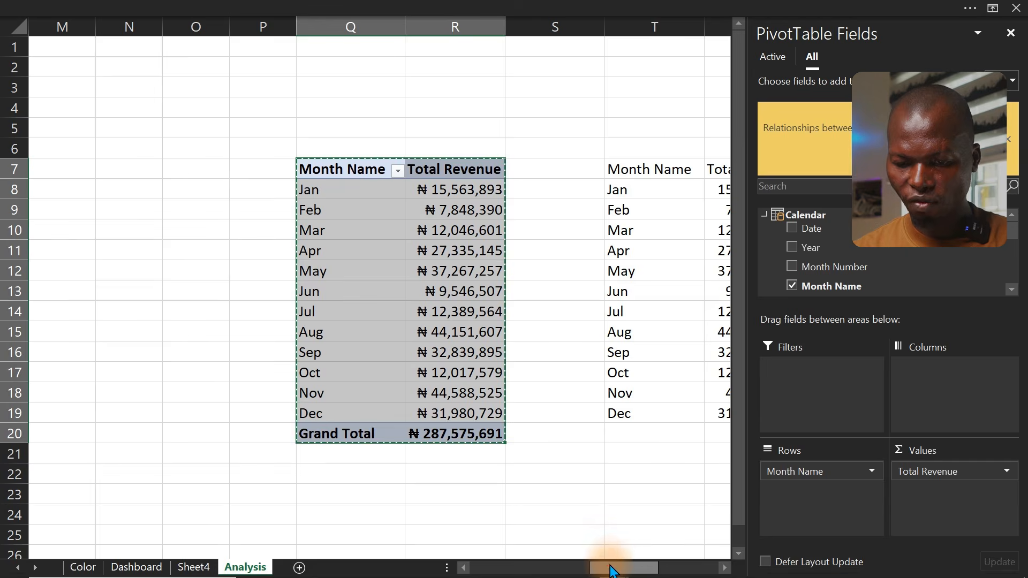
left_click_drag(610, 568, 734, 570)
left_click(724, 569)
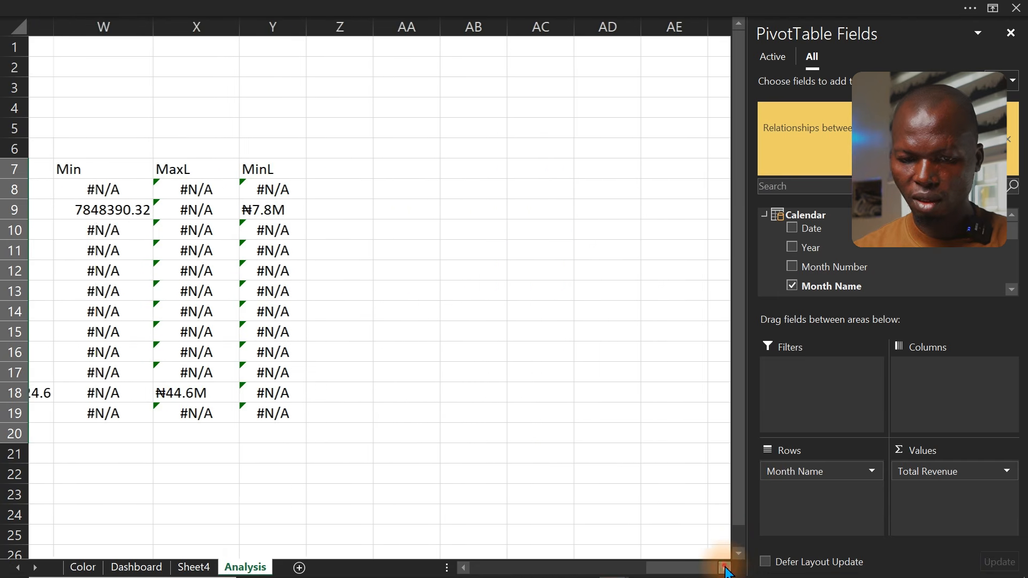
left_click(724, 568)
left_click(724, 569)
left_click(322, 173)
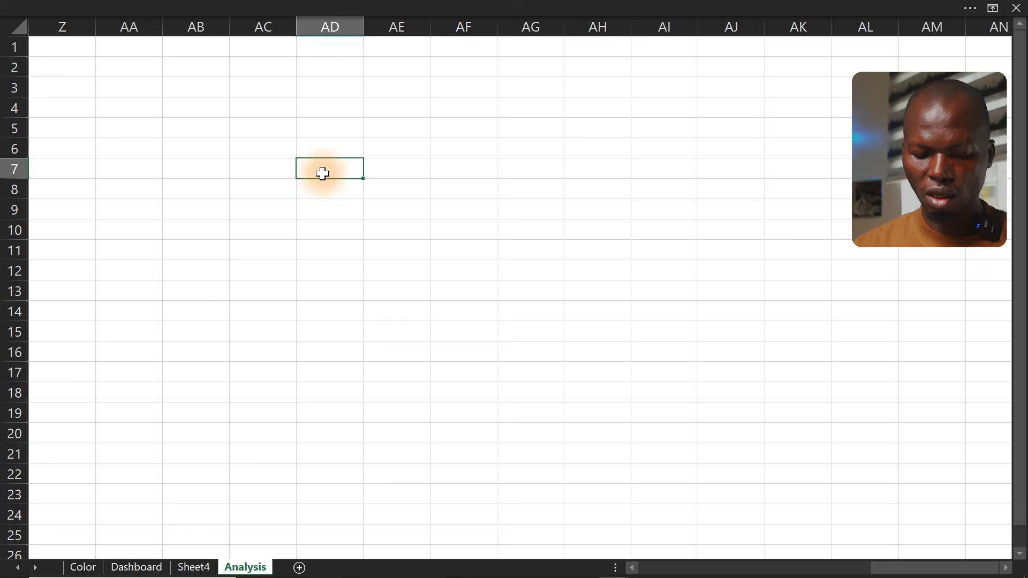
key("ctrl+v")
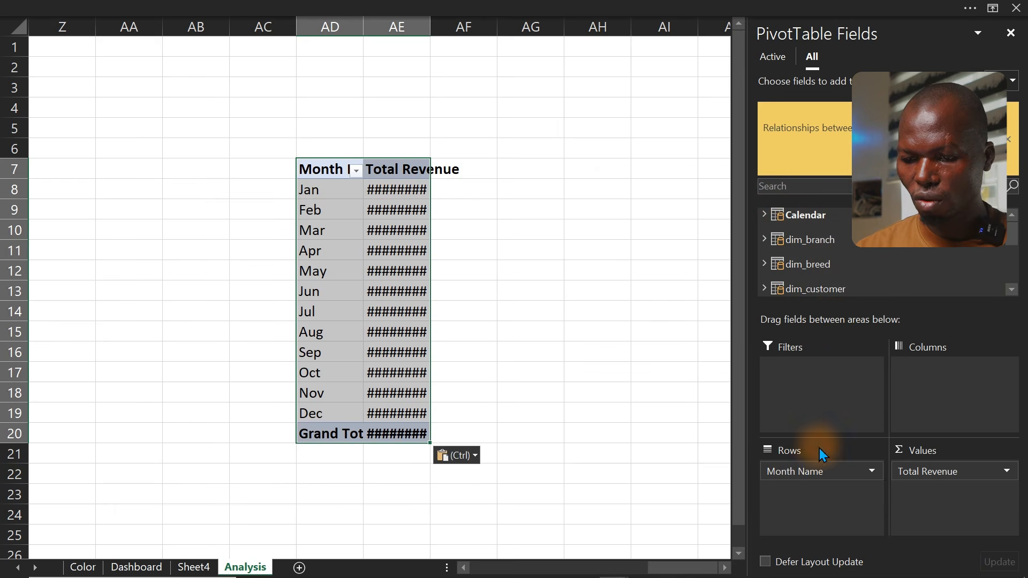
Replace Month Name with Year in the pasted pivot table's rows
left_click_drag(814, 471, 621, 379)
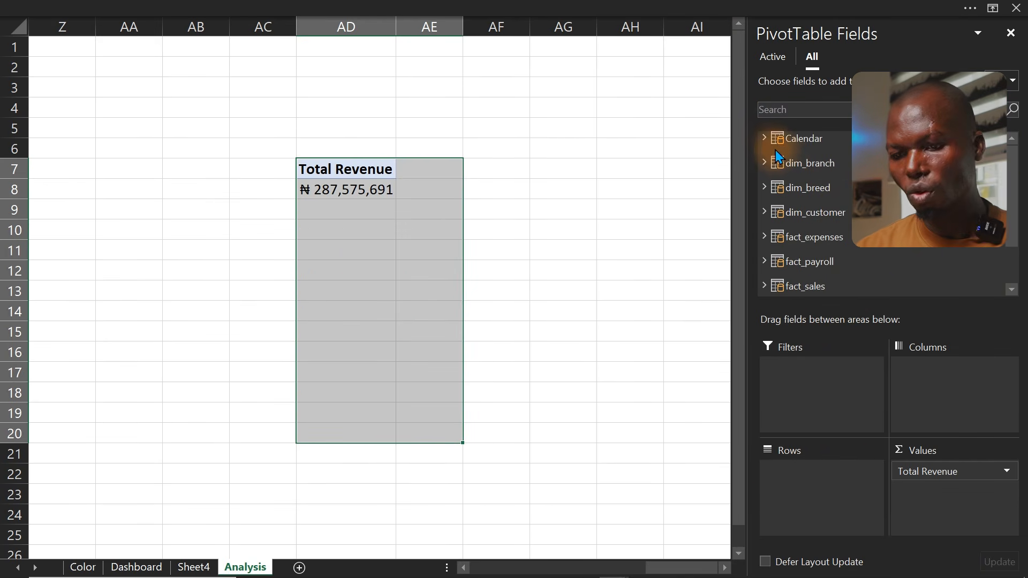
left_click(764, 138)
left_click_drag(811, 170, 803, 487)
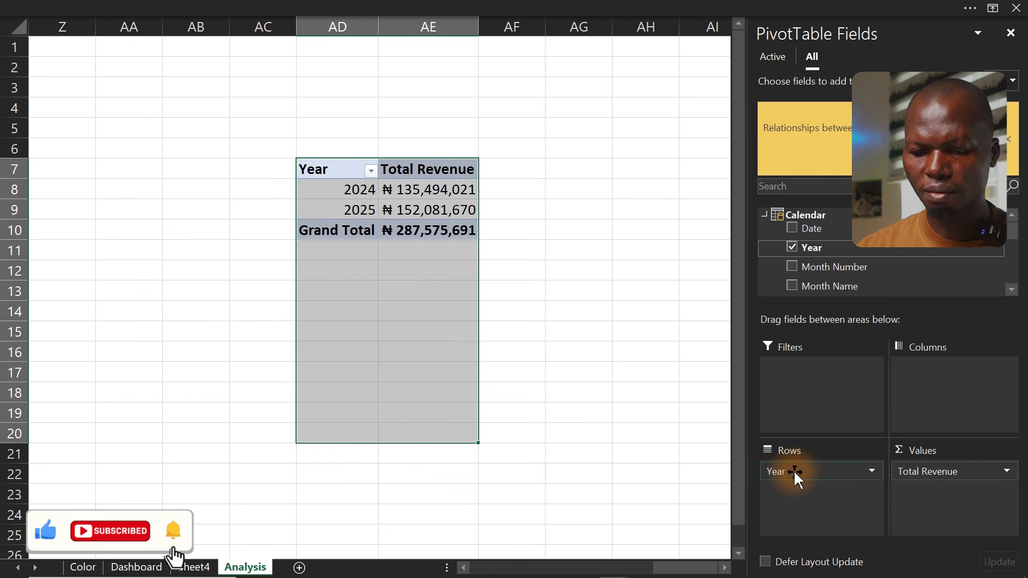
Search the field list for rev and add Total Revenue a second time to the pivot's values
left_click(385, 204)
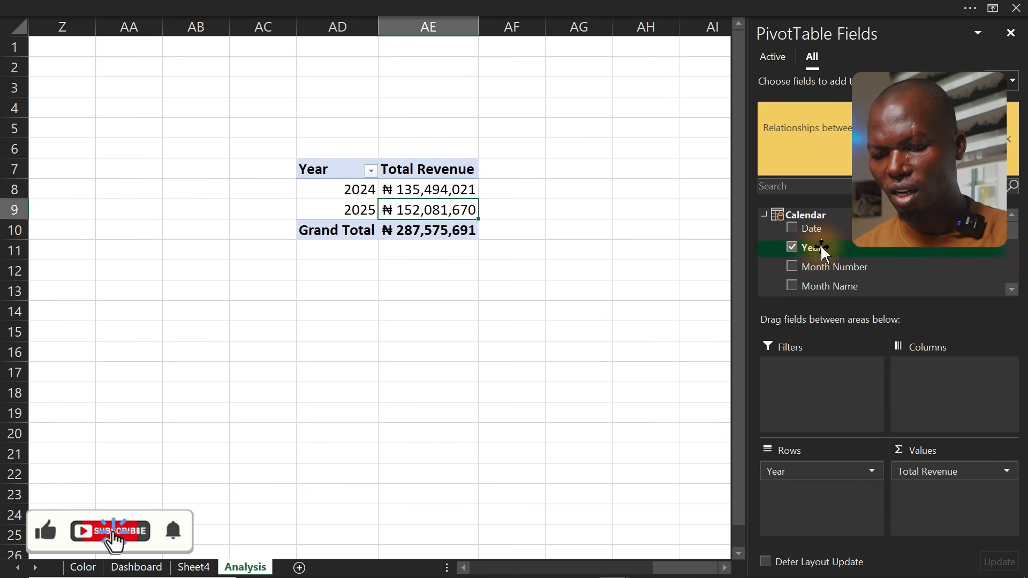
left_click(816, 188)
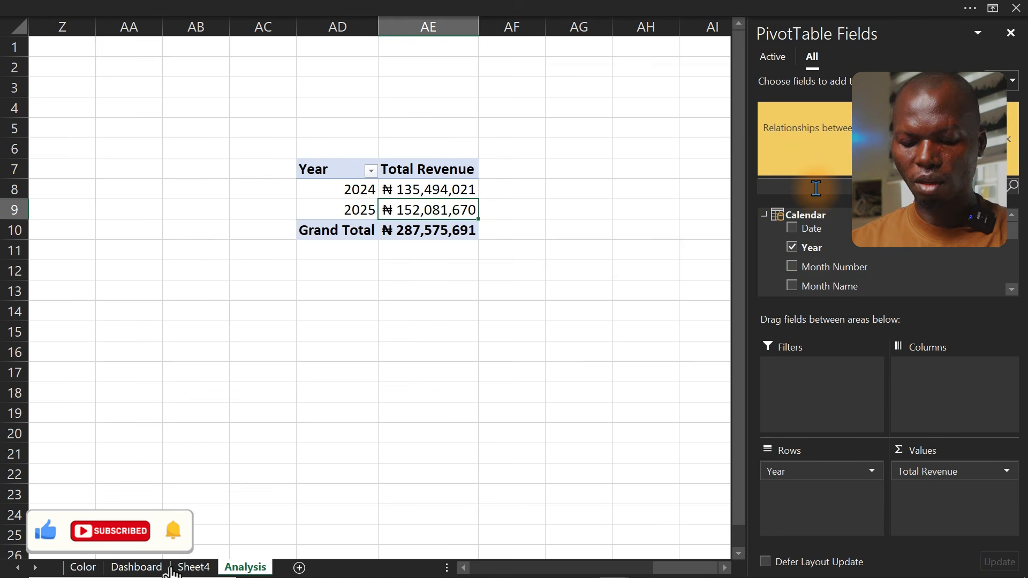
type("rev")
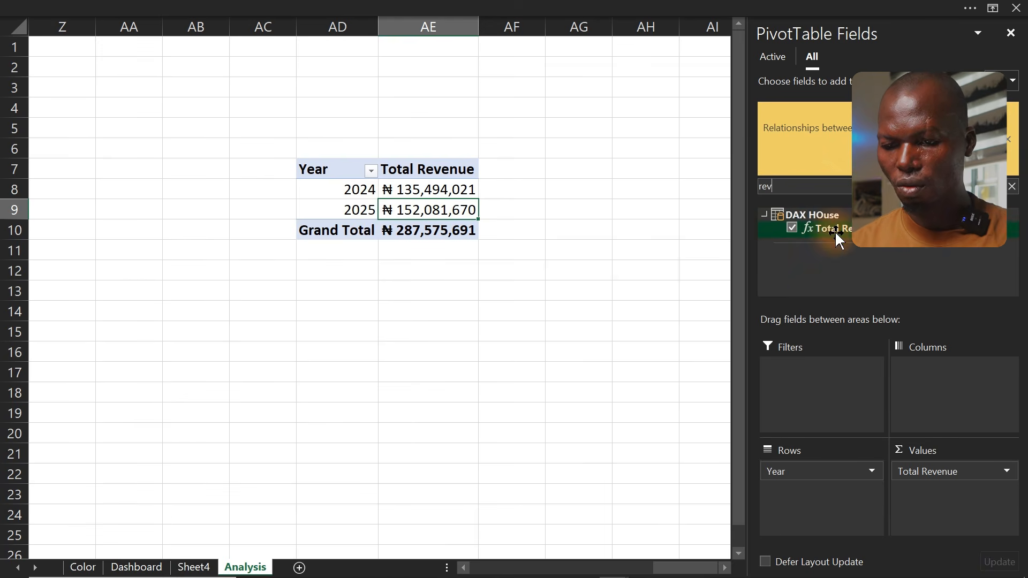
left_click_drag(836, 227, 963, 507)
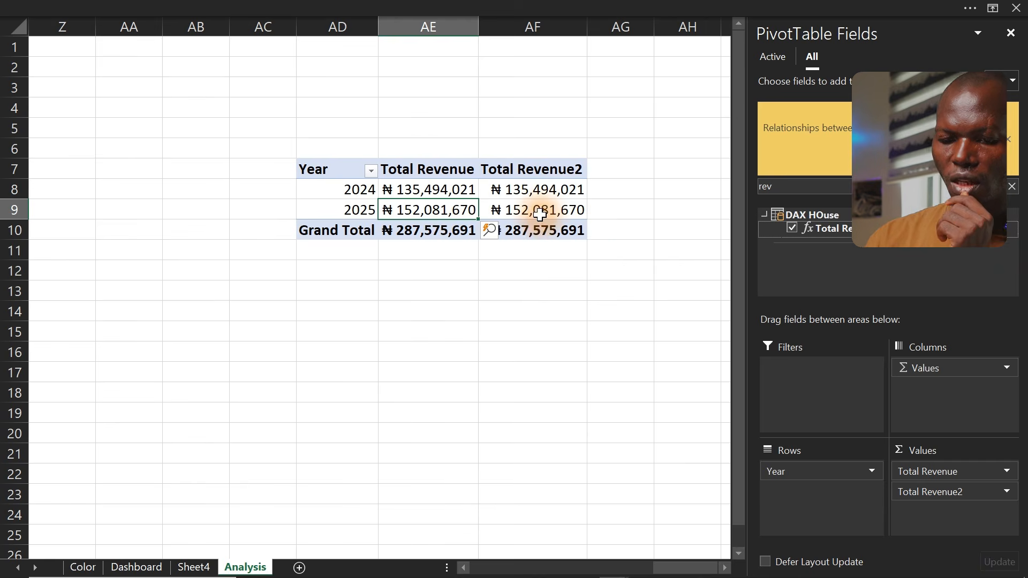
Show the second revenue column as % Difference From, with base field Year and base item 2024
left_click(533, 192)
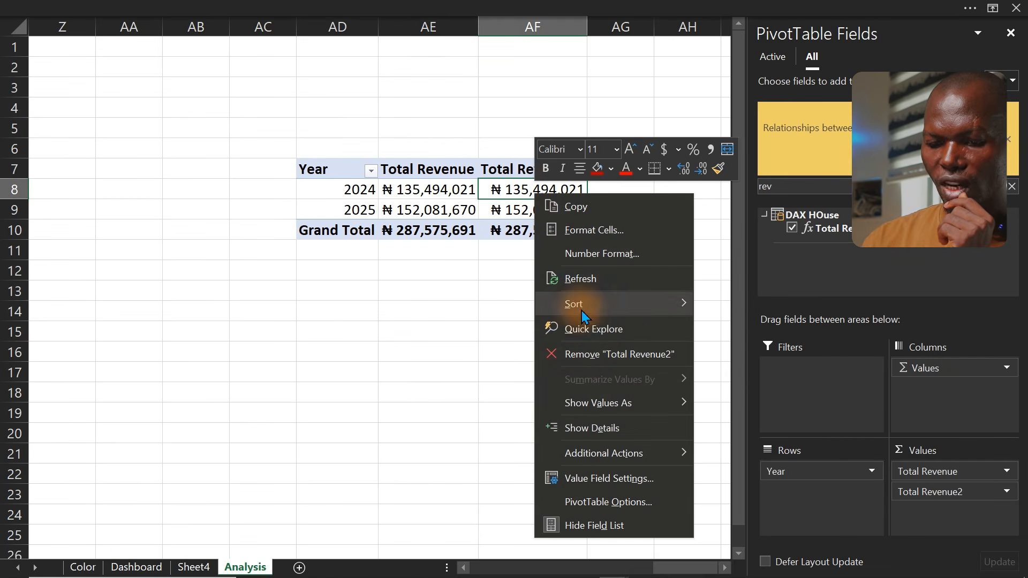
mouse_move(633, 403)
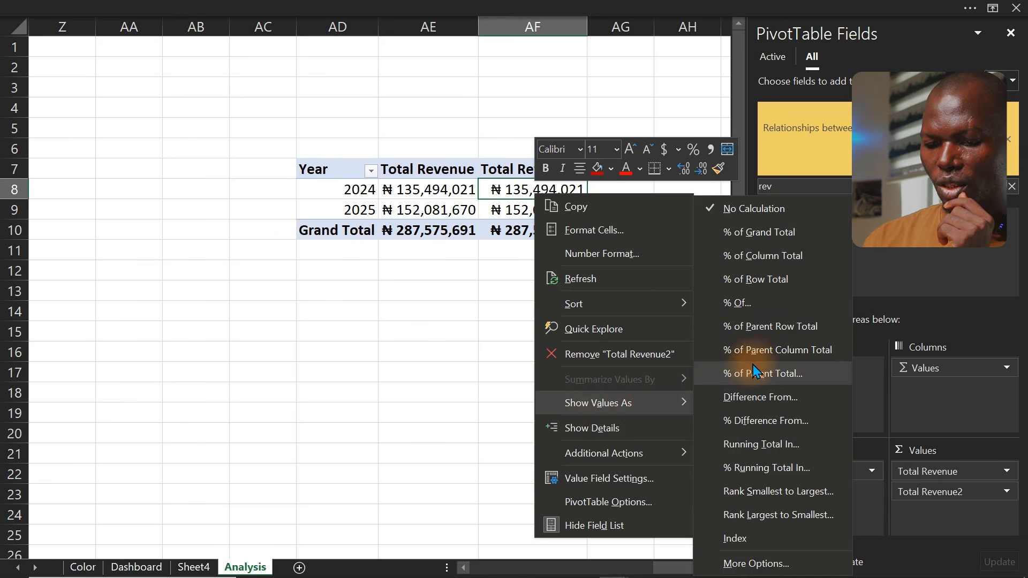
left_click(760, 420)
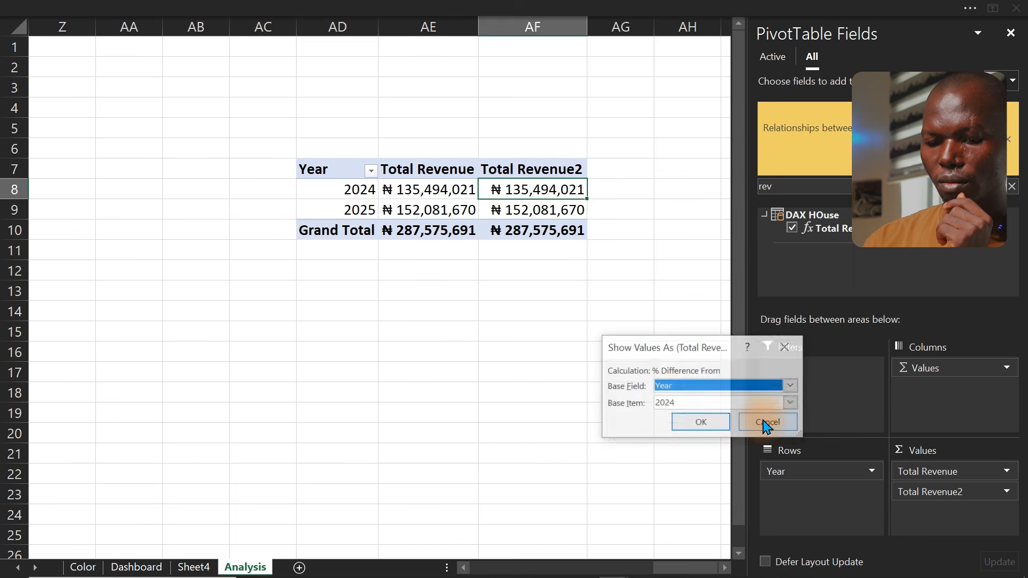
left_click(690, 424)
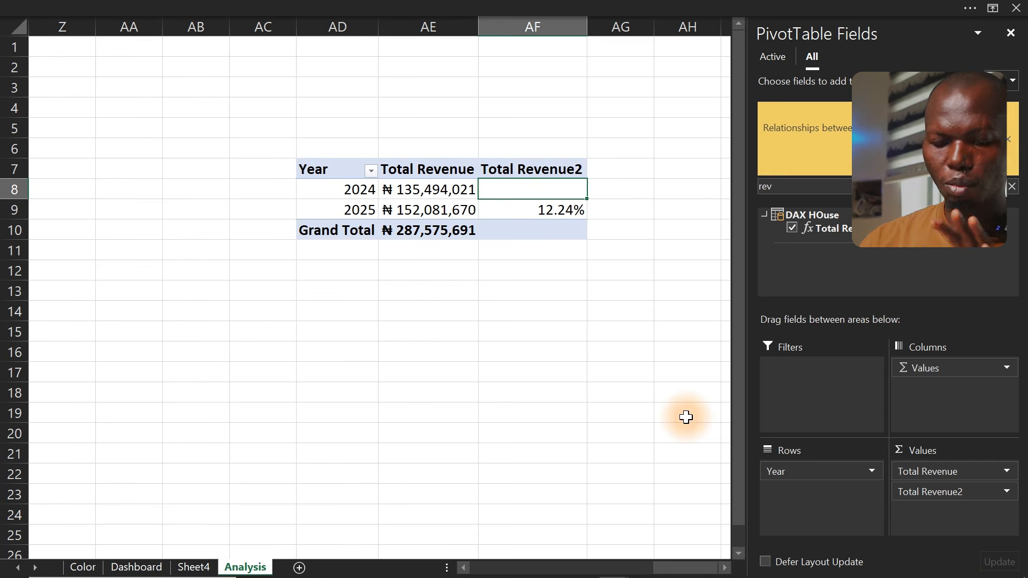
Link cells from AD15 to the pivot's year and revenue values, and select the resulting range
left_click(332, 326)
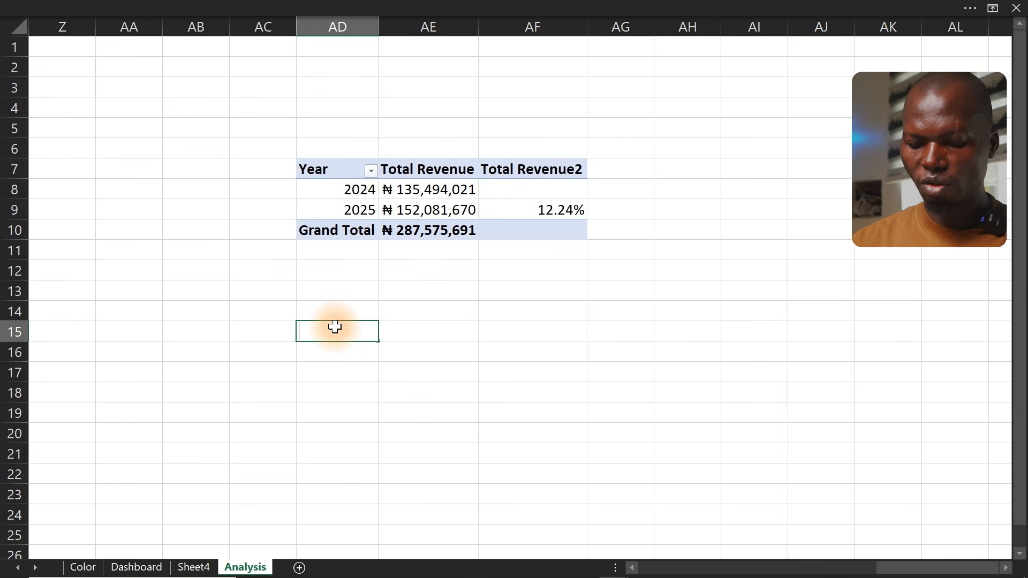
type("=")
left_click_drag(332, 170, 450, 220)
key("Return")
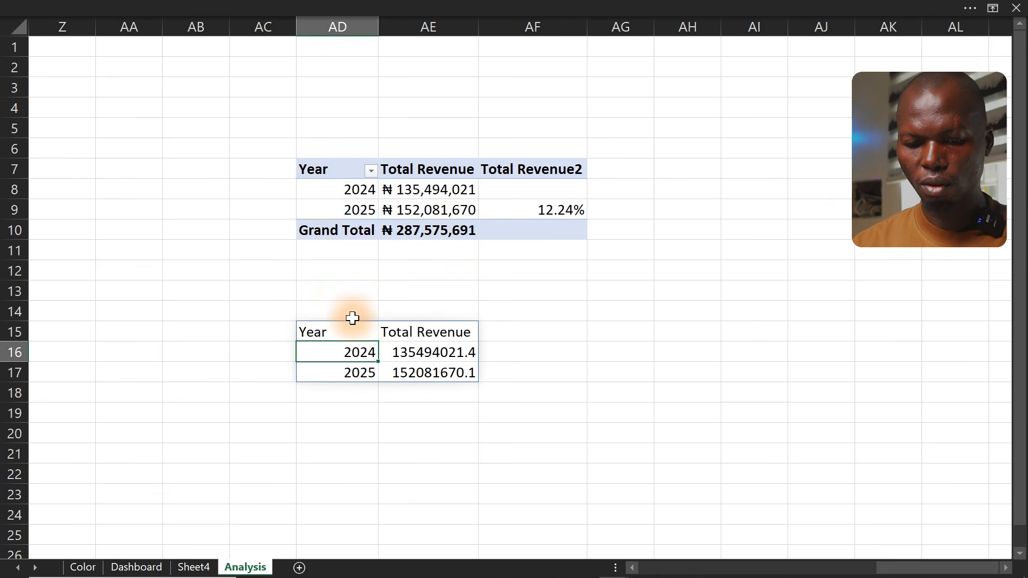
left_click(344, 324)
left_click_drag(367, 336, 427, 367)
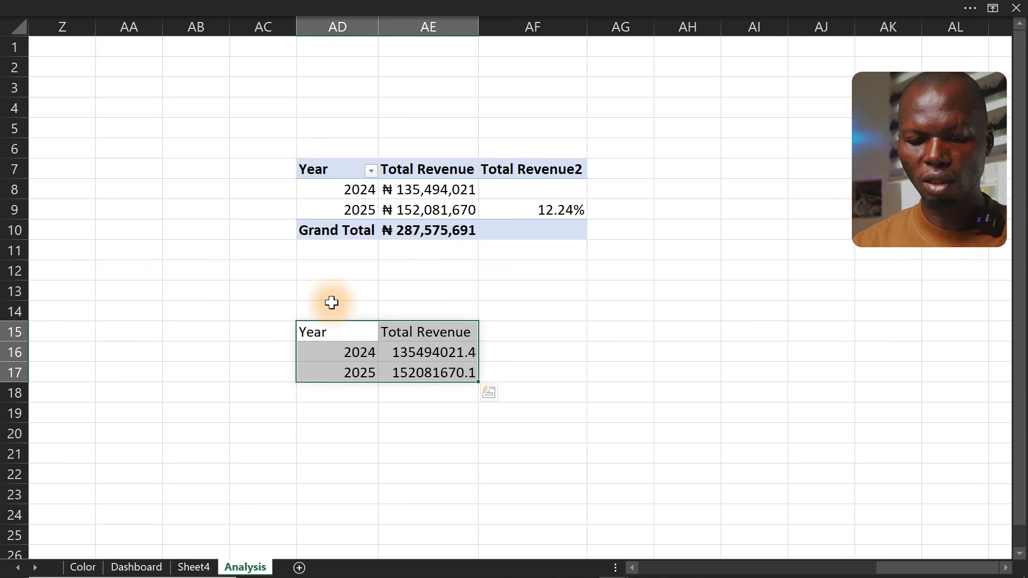
Insert a clustered column chart from the selection and delete it again
left_click(264, 15)
left_click(123, 40)
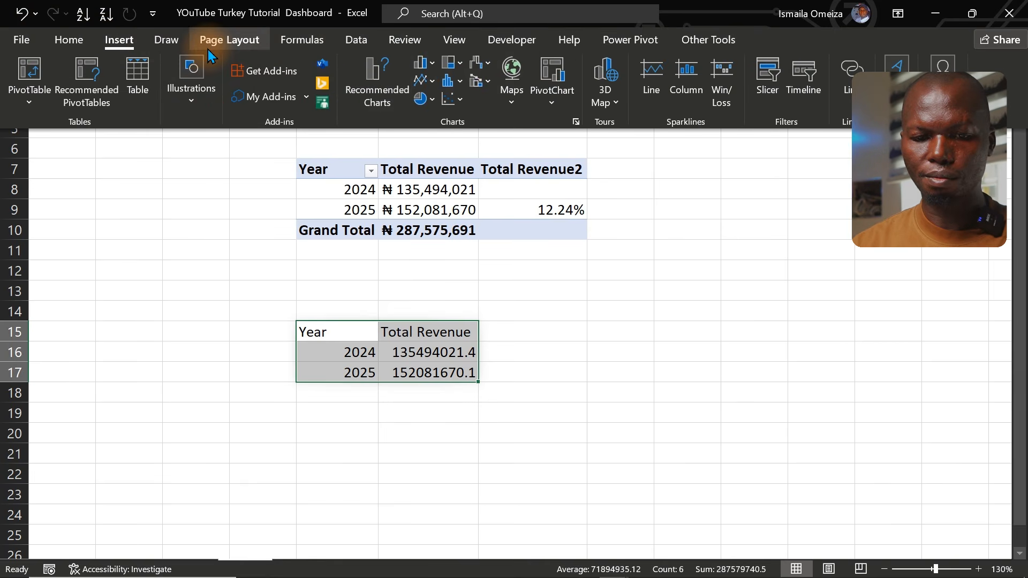
left_click(428, 65)
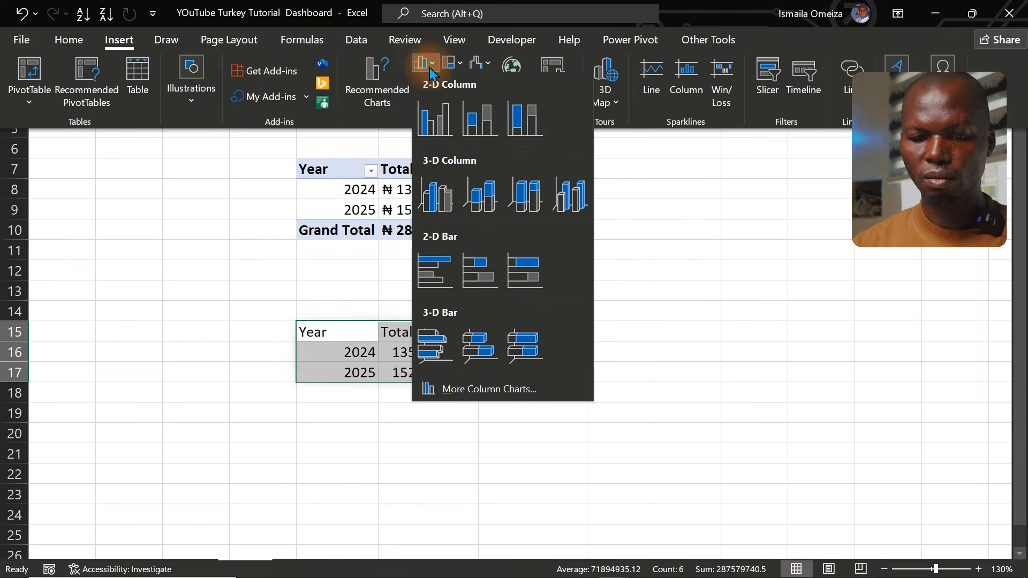
left_click(435, 107)
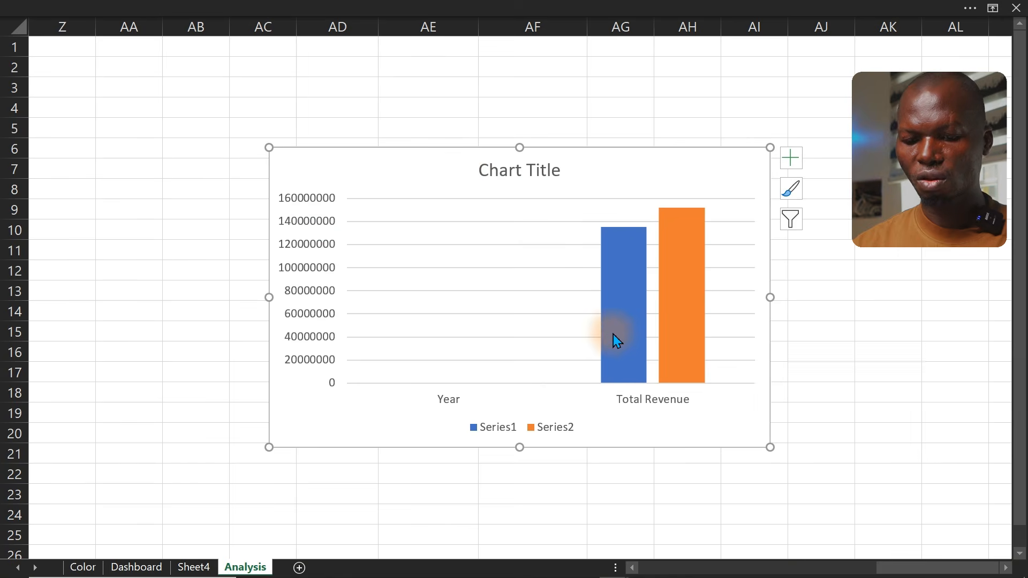
mouse_move(615, 336)
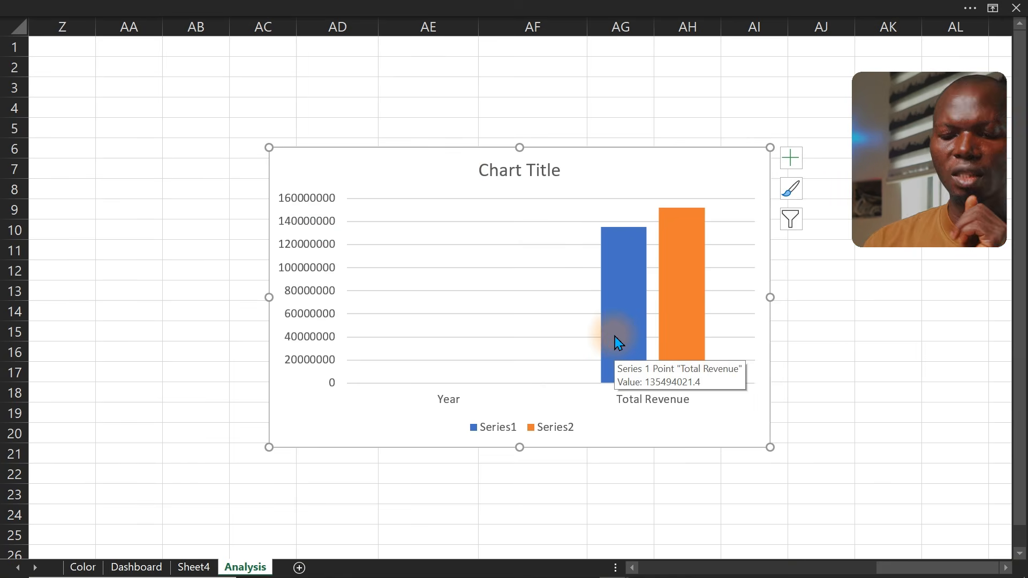
key("Delete")
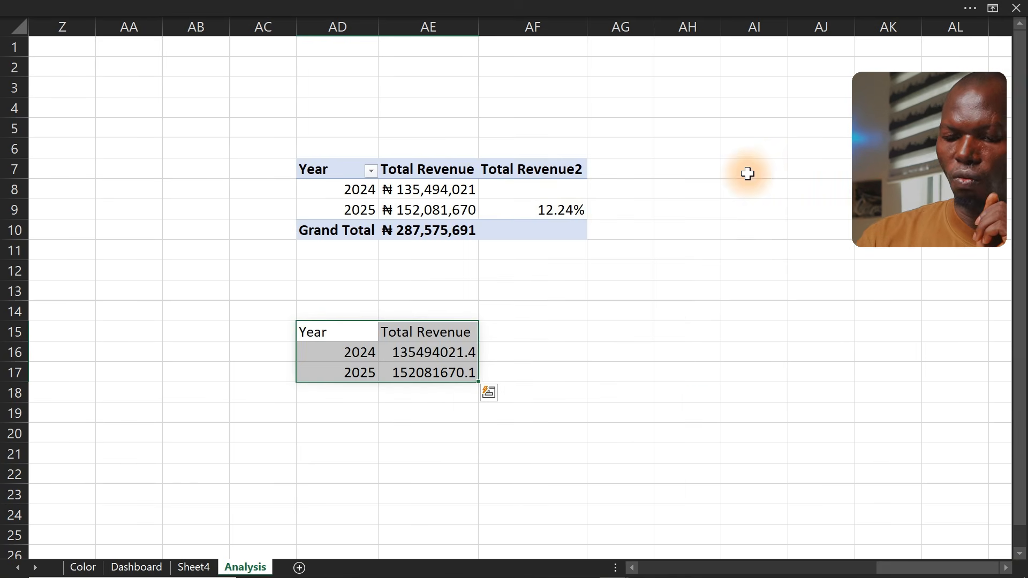
Insert the recommended clustered column chart of Total Revenue for 2024 and 2025
left_click(286, 5)
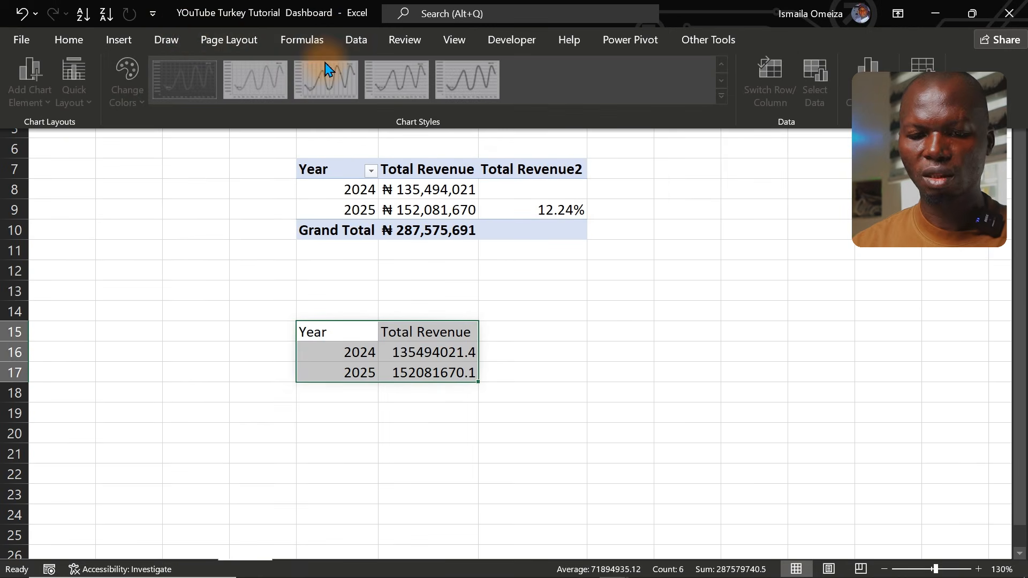
left_click(134, 40)
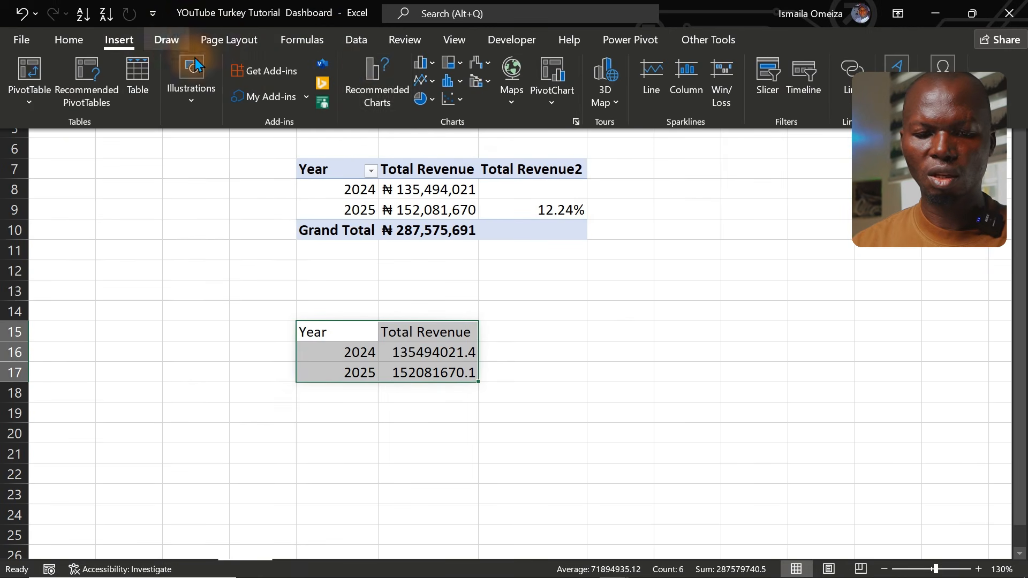
left_click(384, 68)
left_click(358, 219)
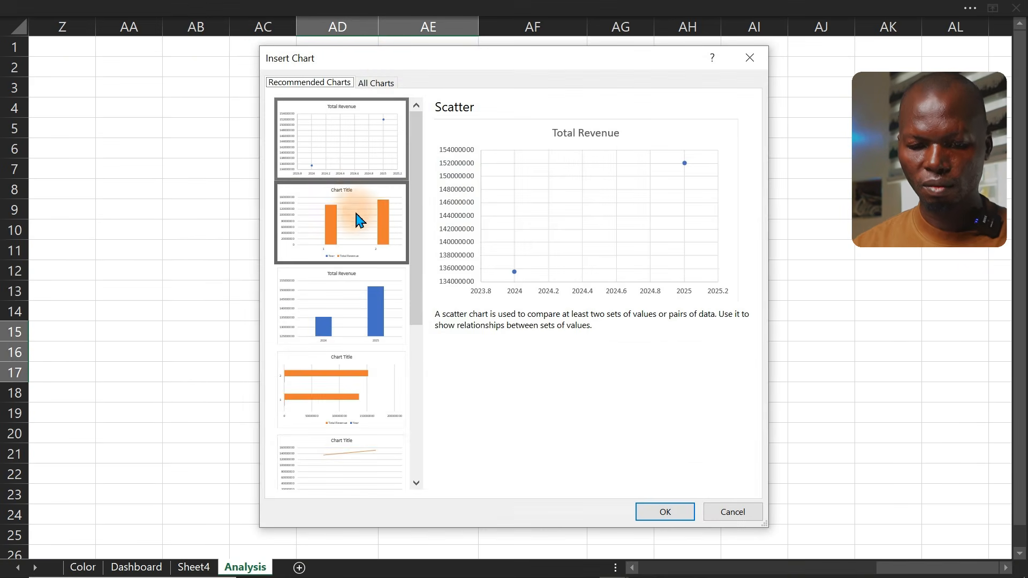
left_click(343, 297)
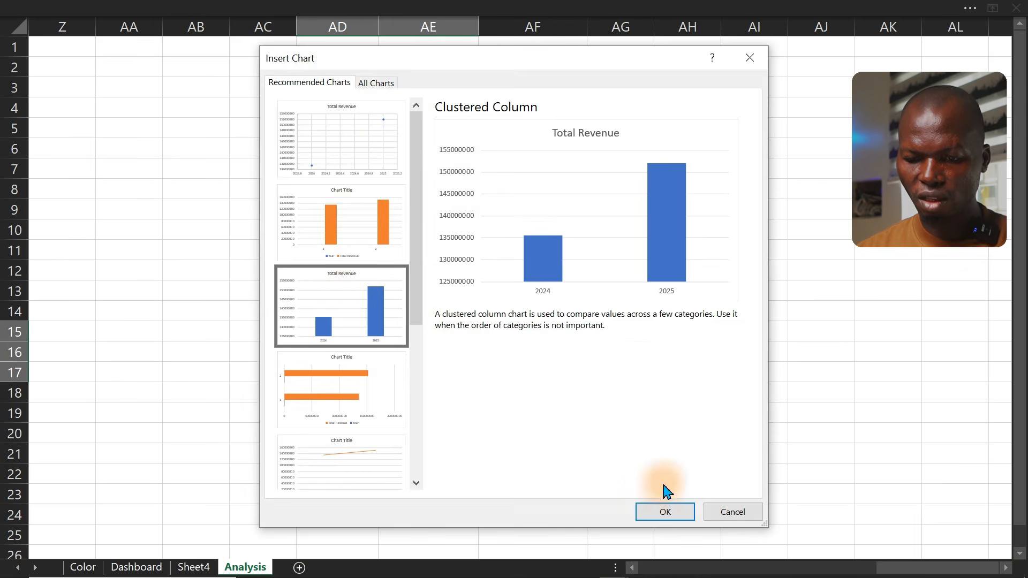
left_click(664, 511)
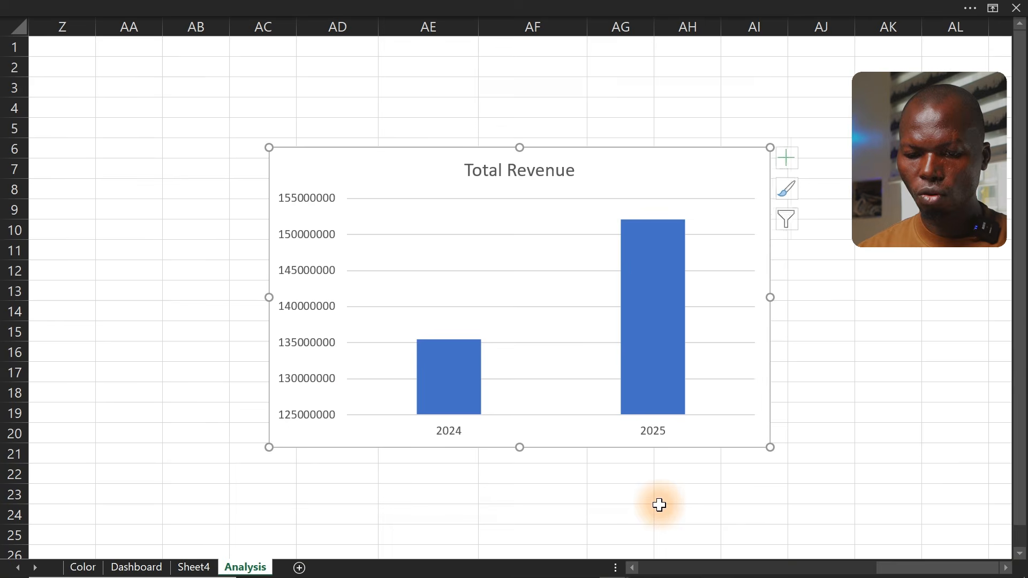
Delete the vertical axis and the chart title from the Total Revenue column chart
left_click(300, 346)
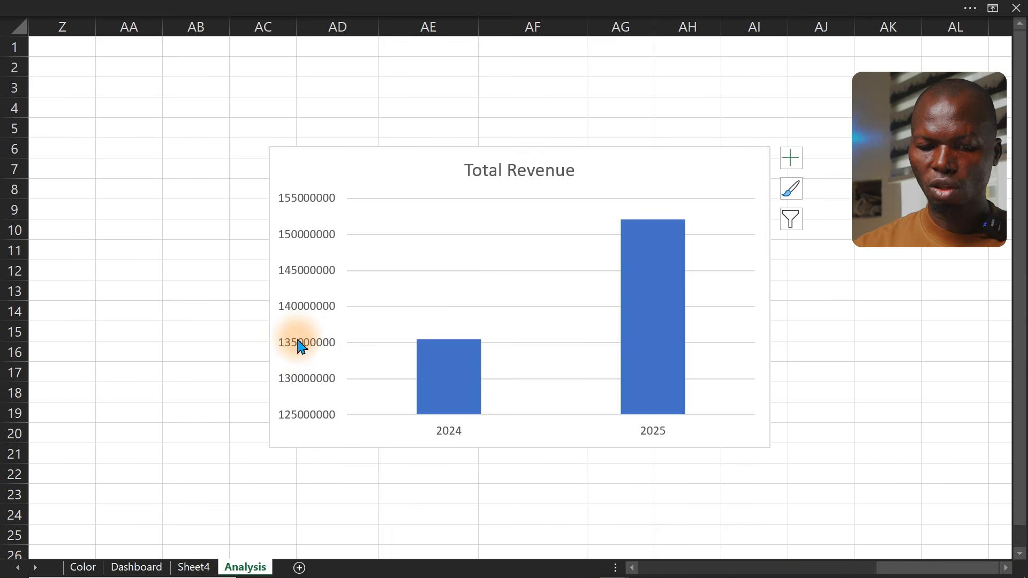
key("Delete")
left_click(510, 176)
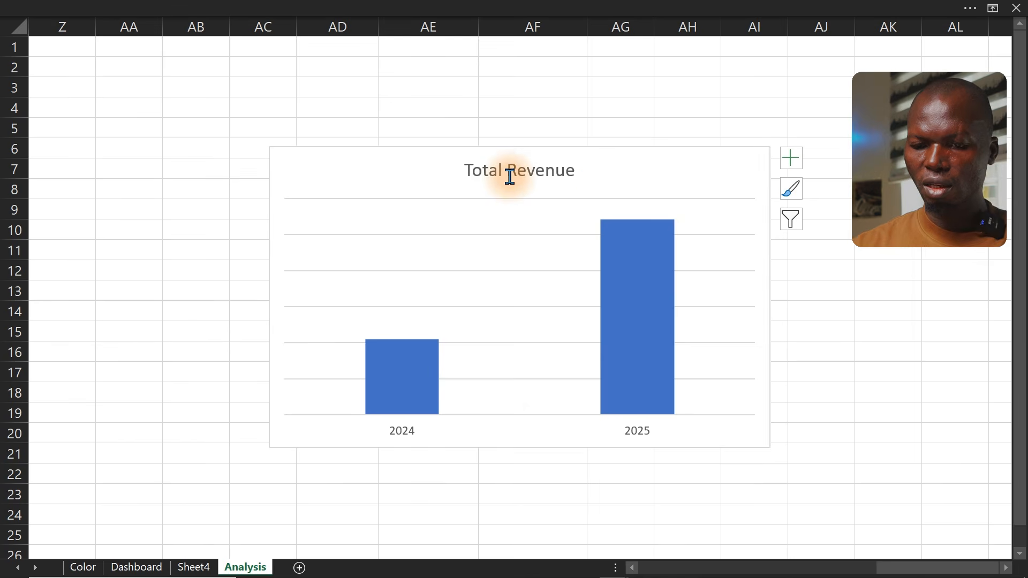
key("Delete")
Shrink the chart and move it to the right of the pivot table
left_click_drag(770, 144, 485, 250)
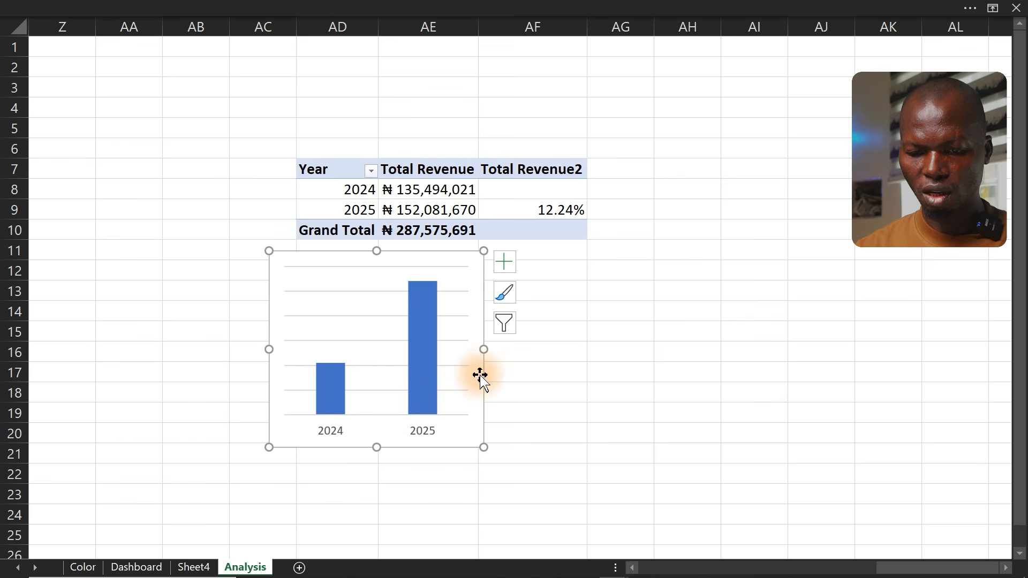
left_click_drag(483, 378, 944, 251)
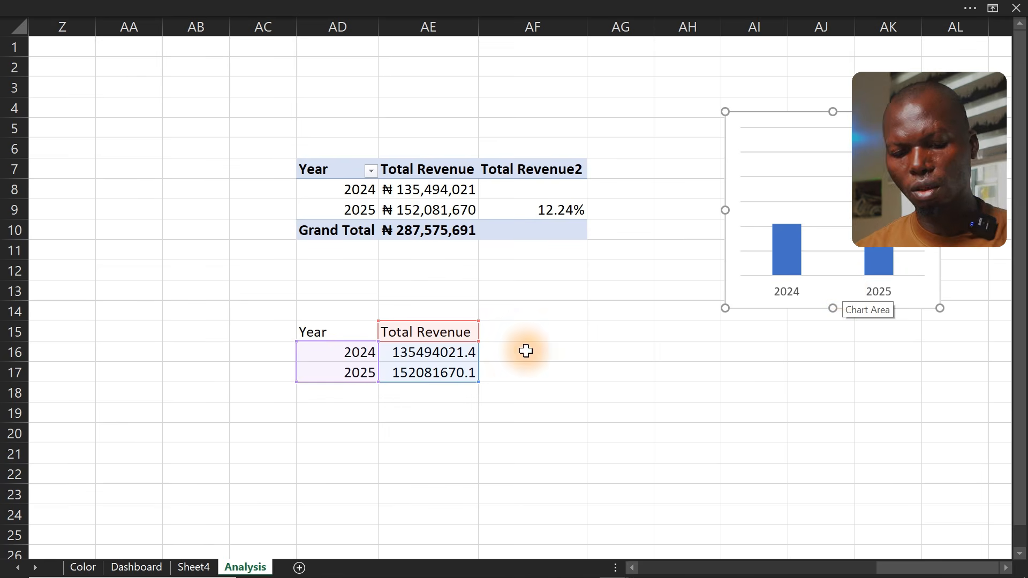
Clear the linked year and revenue cells in AD15:AE17
left_click_drag(308, 331, 429, 384)
key("ctrl+c")
key("Delete")
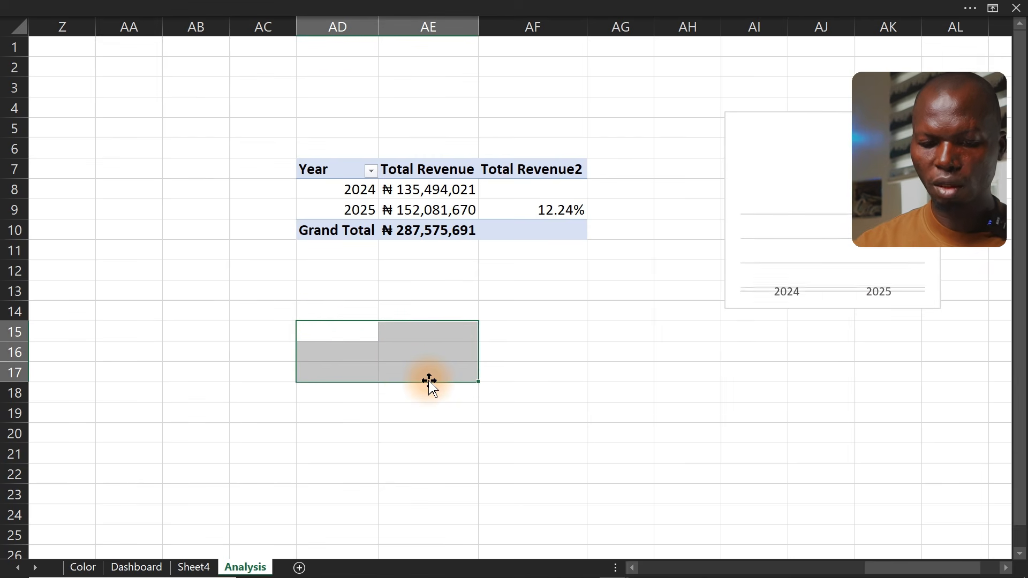
left_click(352, 332)
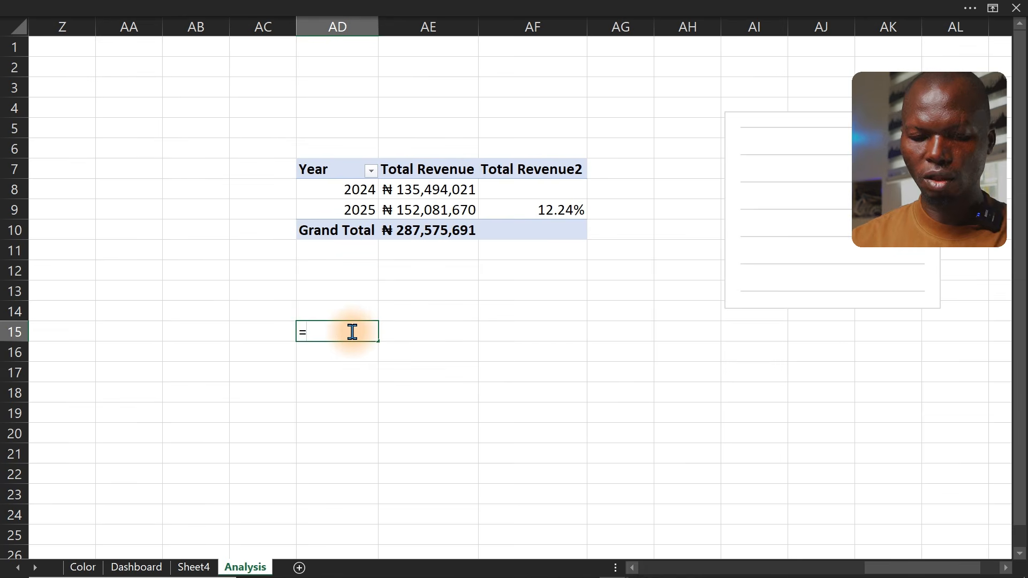
left_click(334, 171)
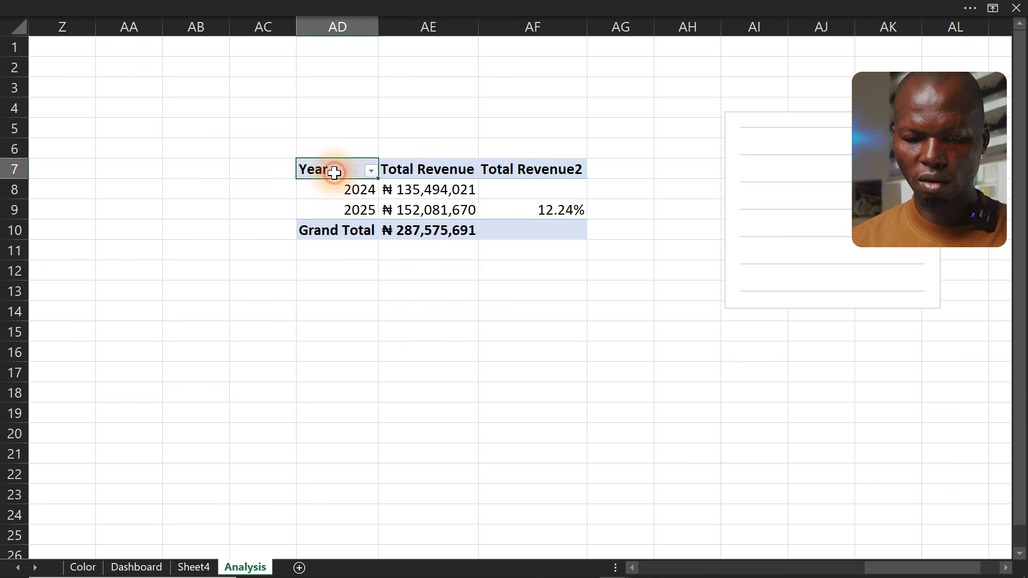
left_click(345, 332)
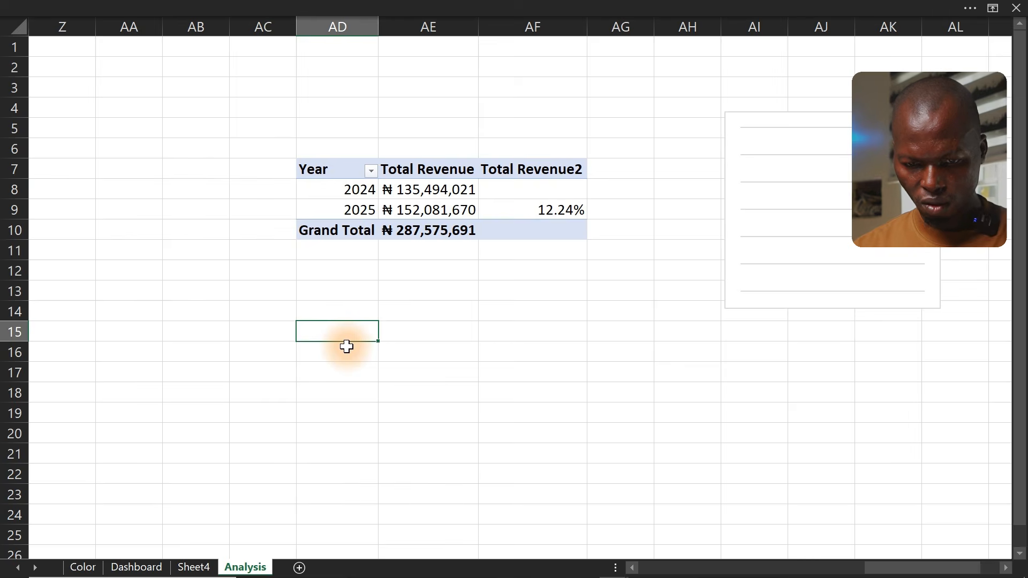
key("ctrl+v")
left_click(339, 333)
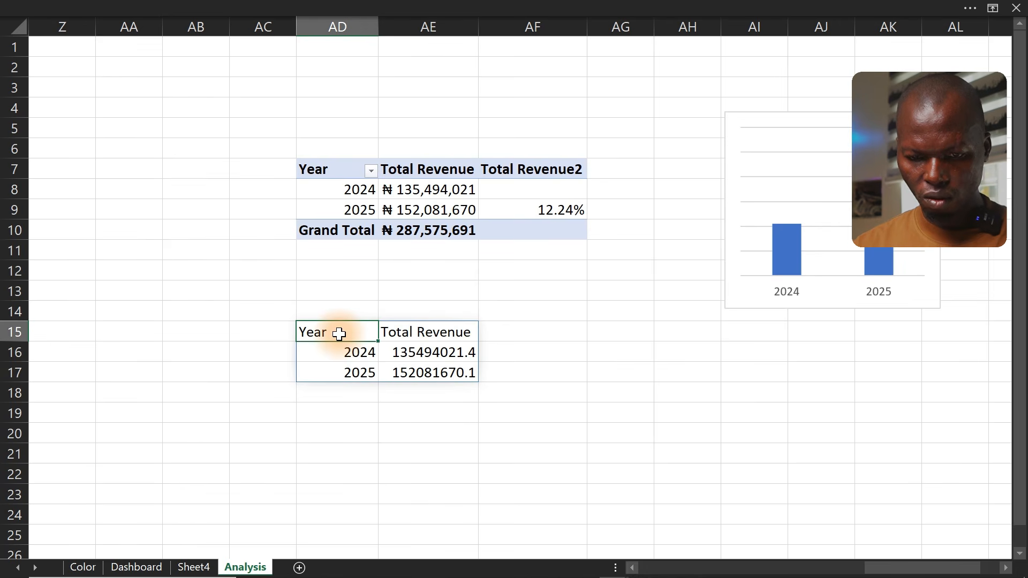
key("ctrl+z")
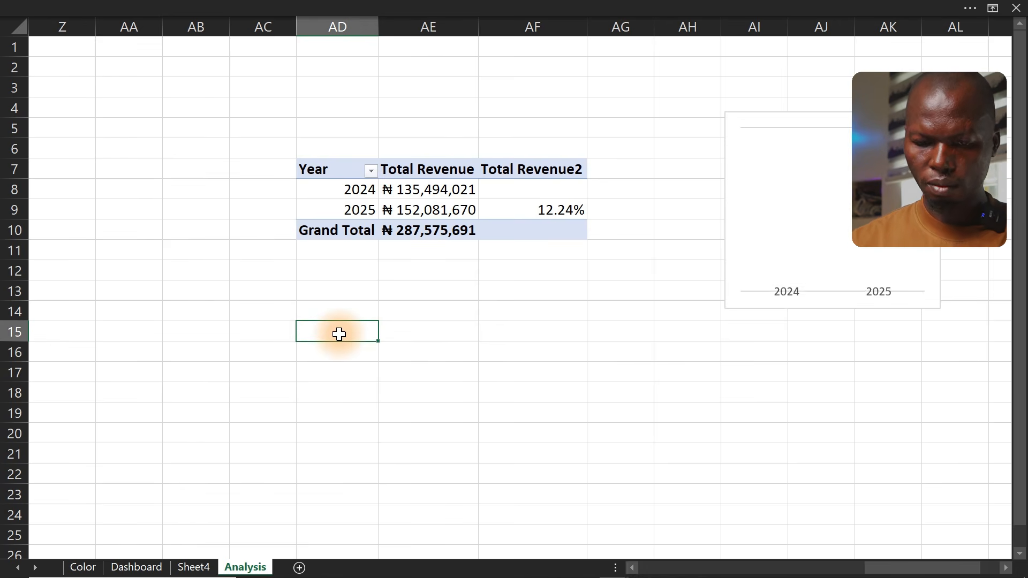
Link AD15 to the pivot's Year header and fill AD16:AD17 with the years prefixed by "Y"
double_click(339, 333)
type("=")
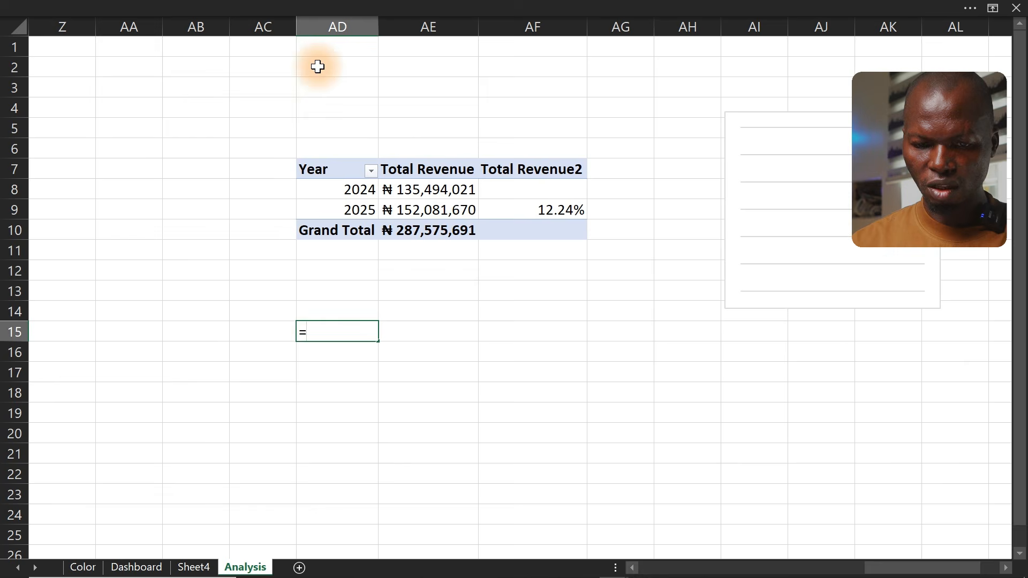
left_click(327, 172)
key("Return")
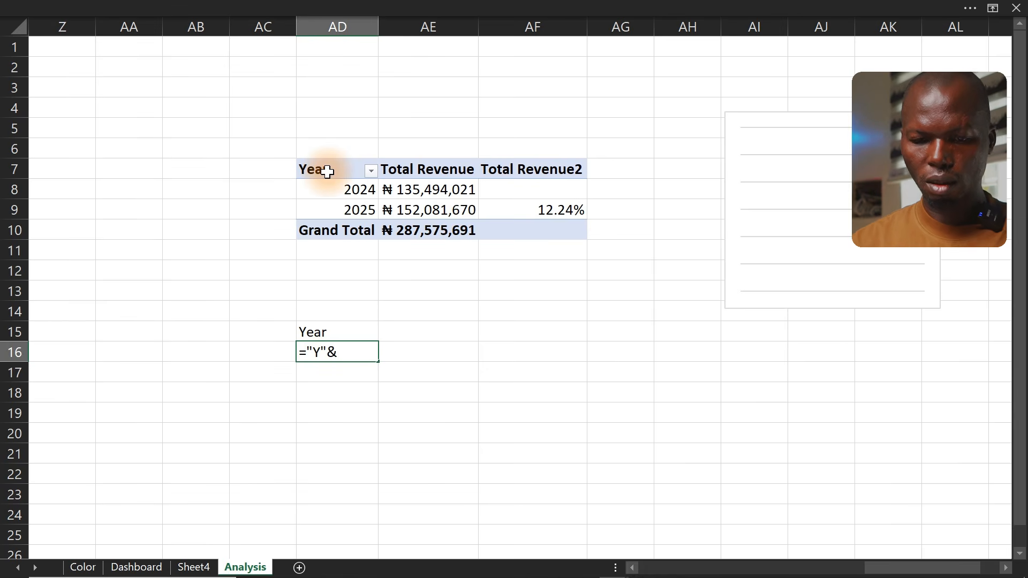
left_click(340, 191)
key("Return")
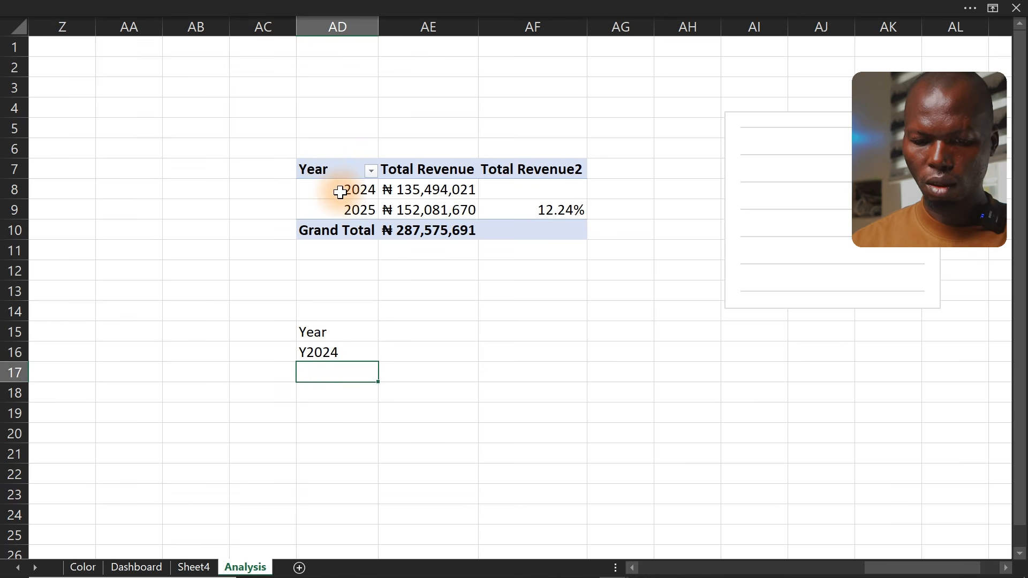
left_click(337, 356)
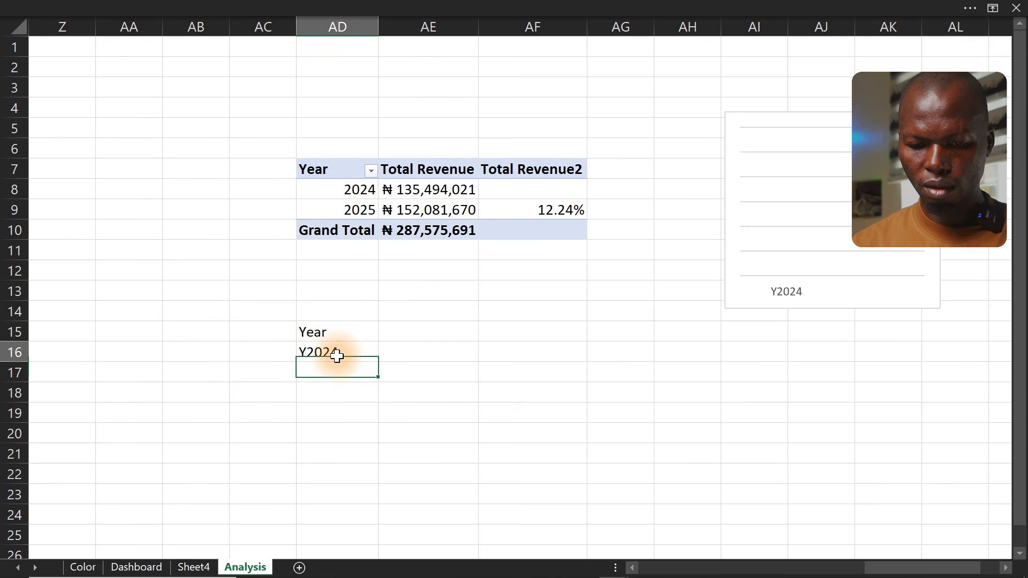
left_click(337, 356)
left_click_drag(379, 362, 371, 378)
Link AE15 to the pivot's Total Revenue header and revenue values down to AE17
left_click(397, 333)
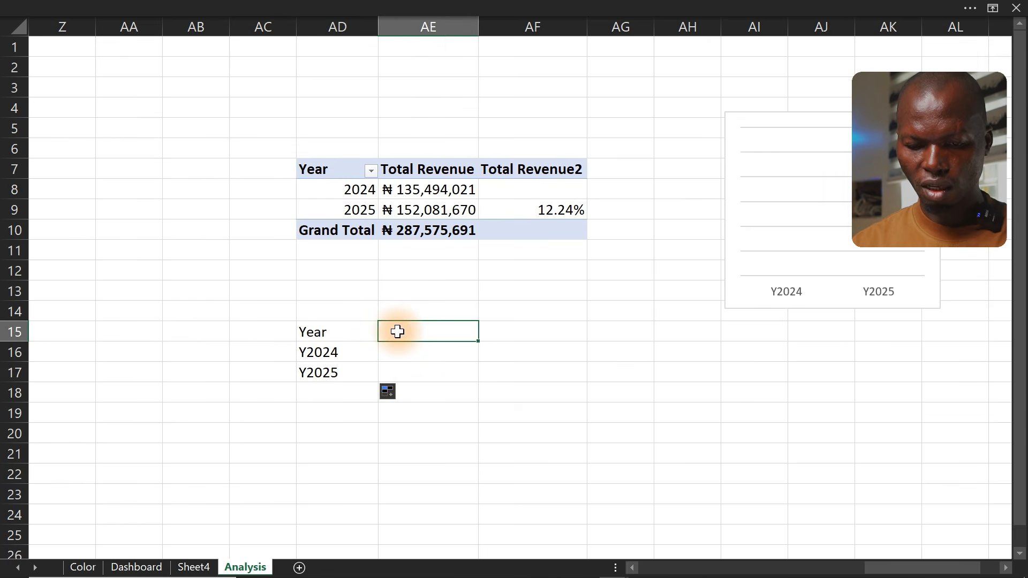
type("=")
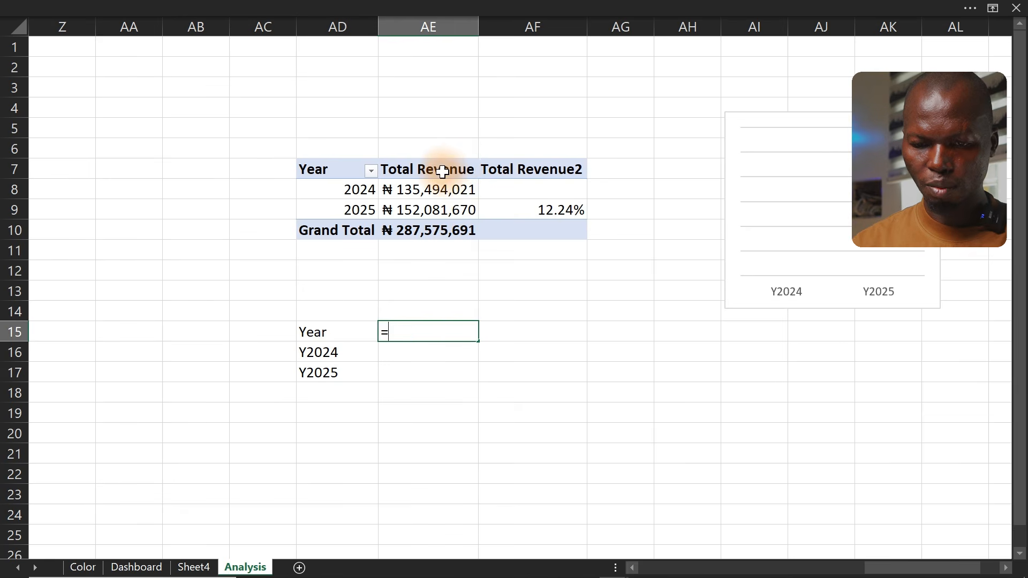
left_click_drag(442, 171, 440, 208)
key("Return")
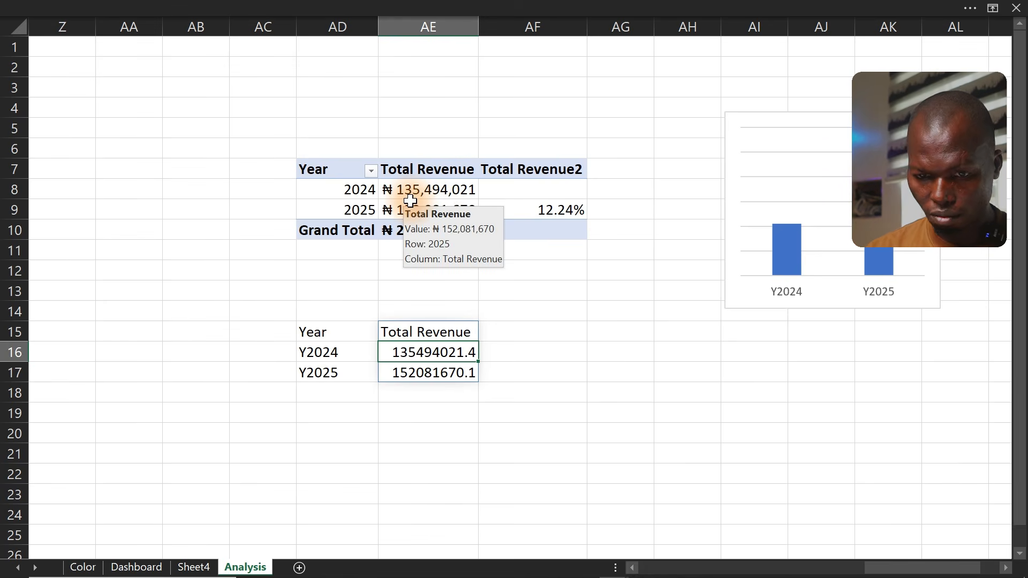
left_click(793, 224)
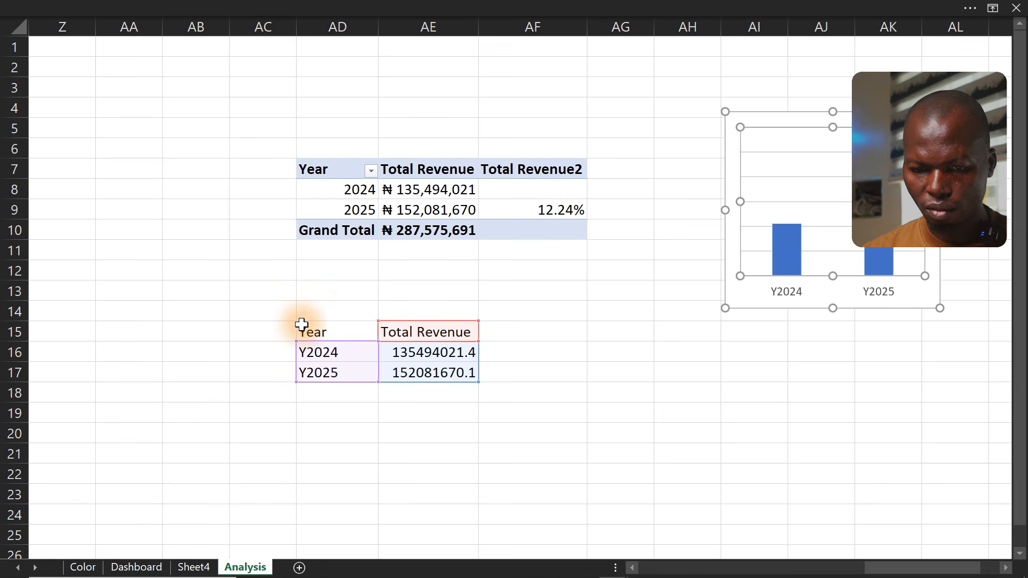
mouse_move(305, 324)
left_mouse_down()
mouse_move(479, 385)
mouse_move(461, 369)
left_mouse_up()
left_click(211, 5)
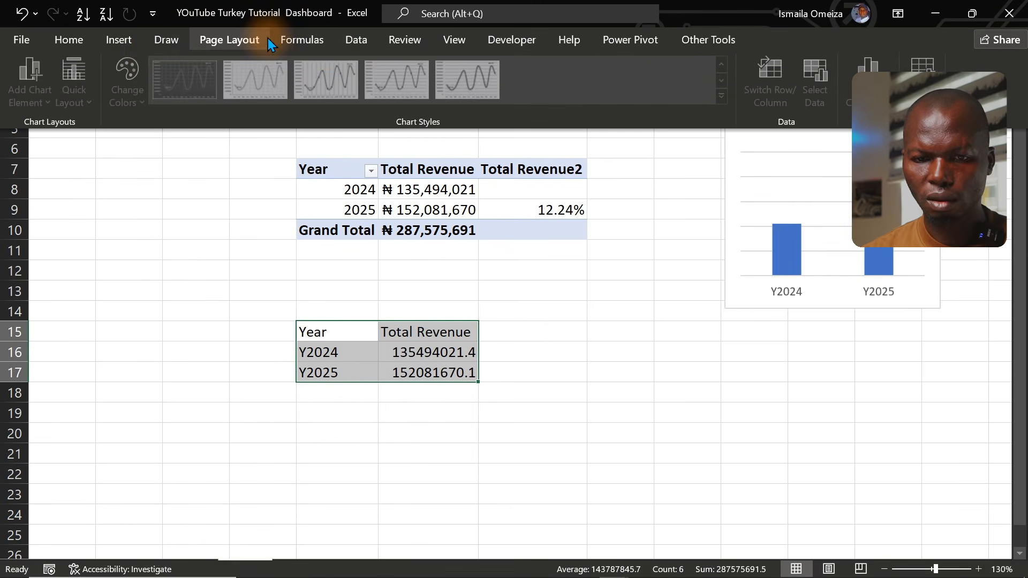
left_click(119, 40)
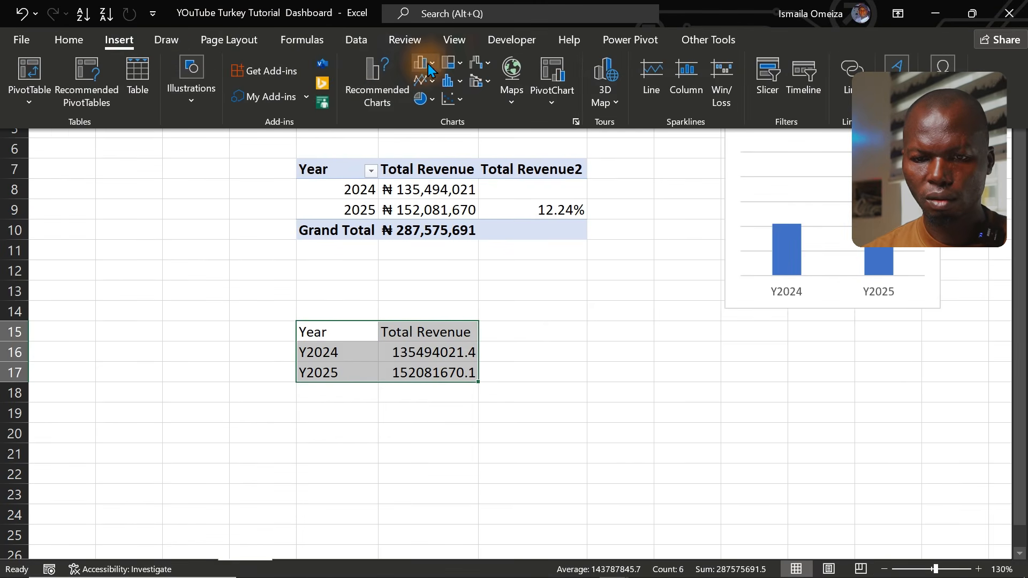
left_click(429, 64)
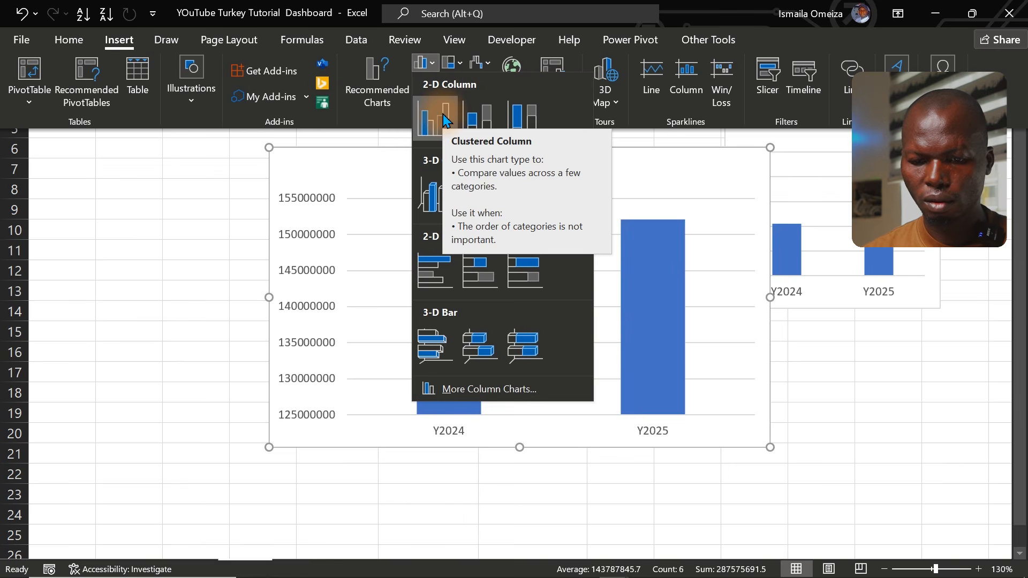
left_click(203, 196)
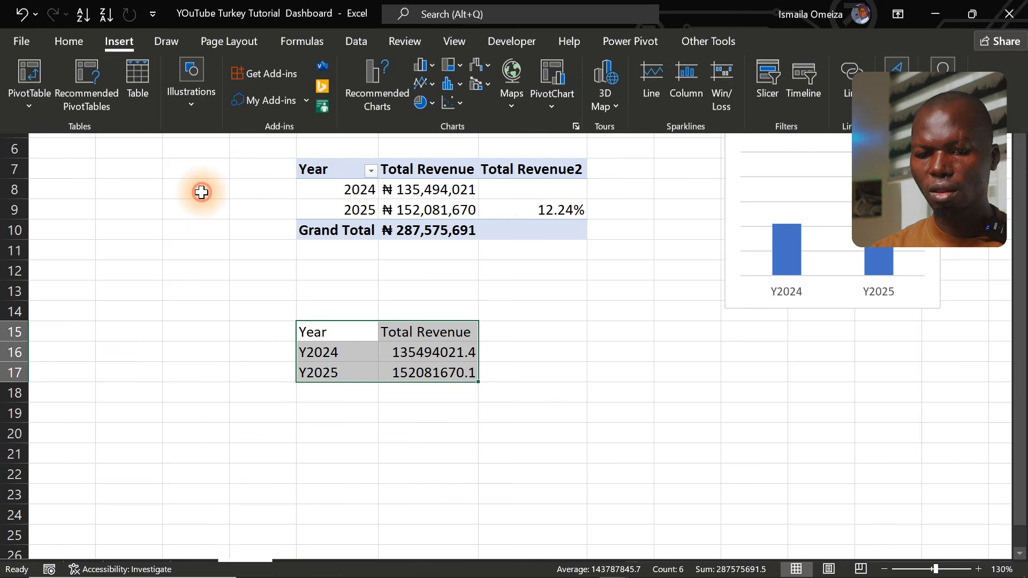
key("ctrl+shift+F1")
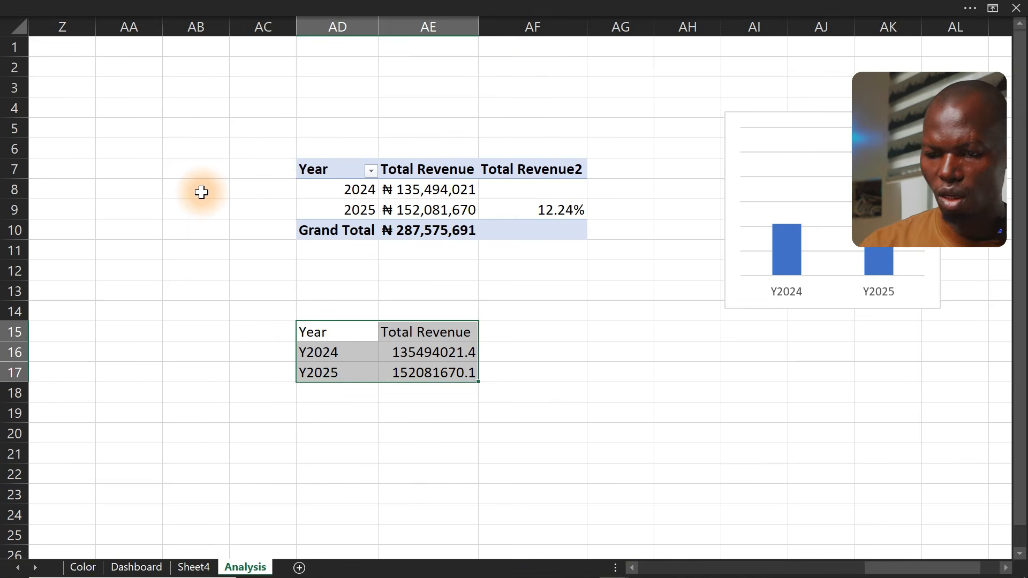
Delete the chart's gridlines and shrink the chart further
left_click(814, 184)
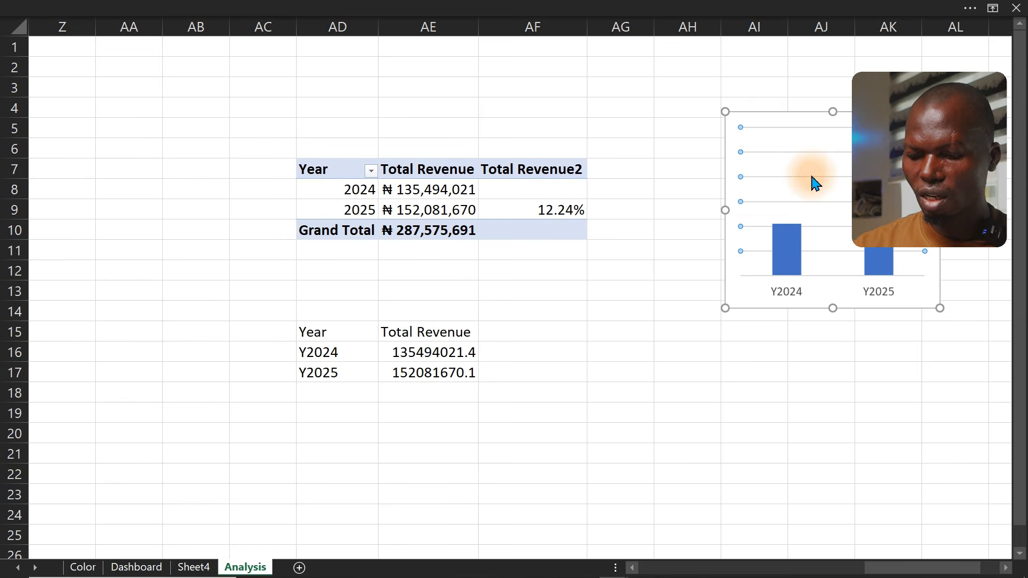
key("Delete")
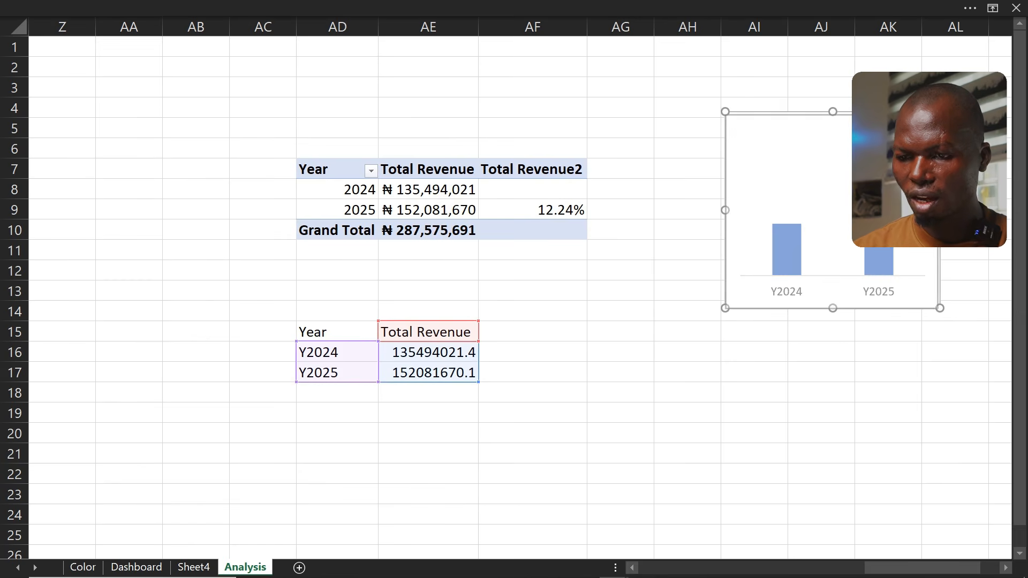
left_click_drag(940, 112, 873, 161)
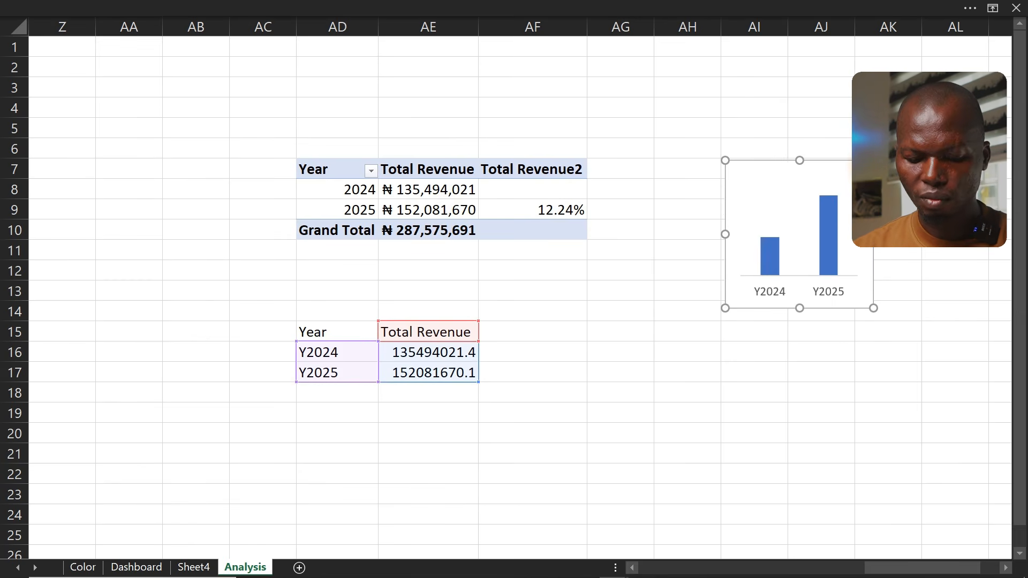
Move the yearly chart to the Dashboard sheet inside the Revenue by Year card and resize it
key("ctrl+x")
left_click(150, 569)
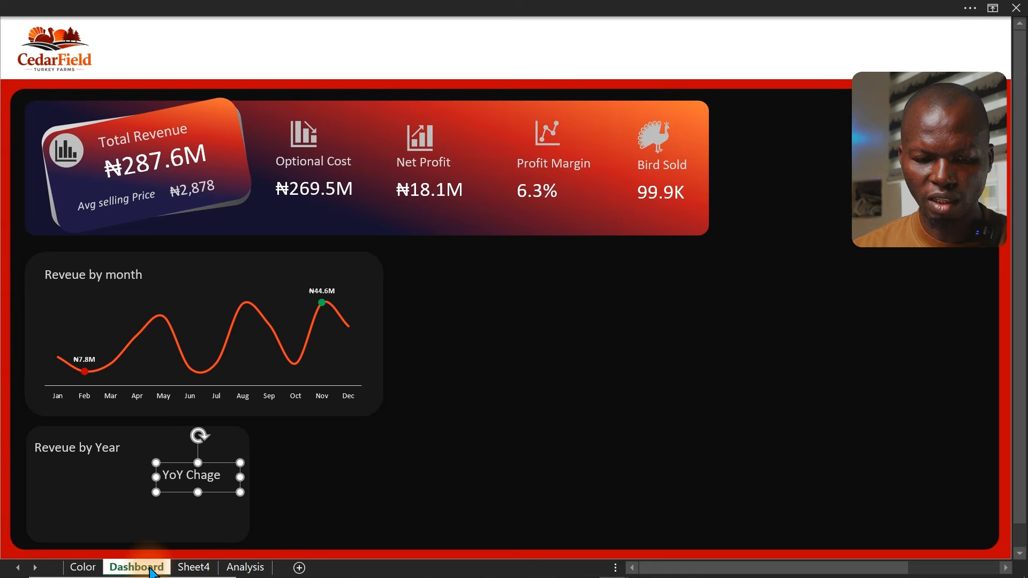
left_click(3, 410)
key("ctrl+v")
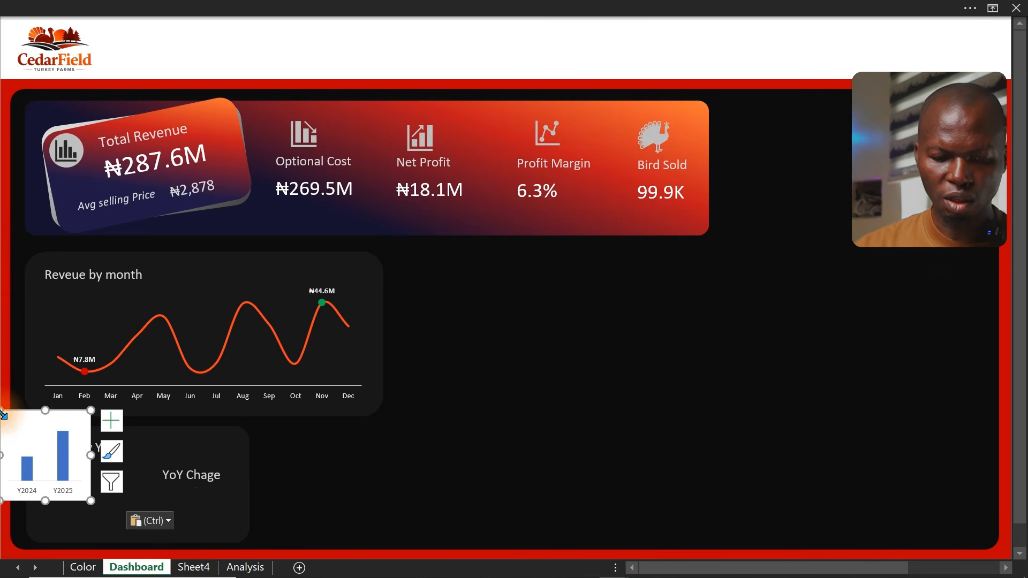
left_click_drag(32, 420, 57, 467)
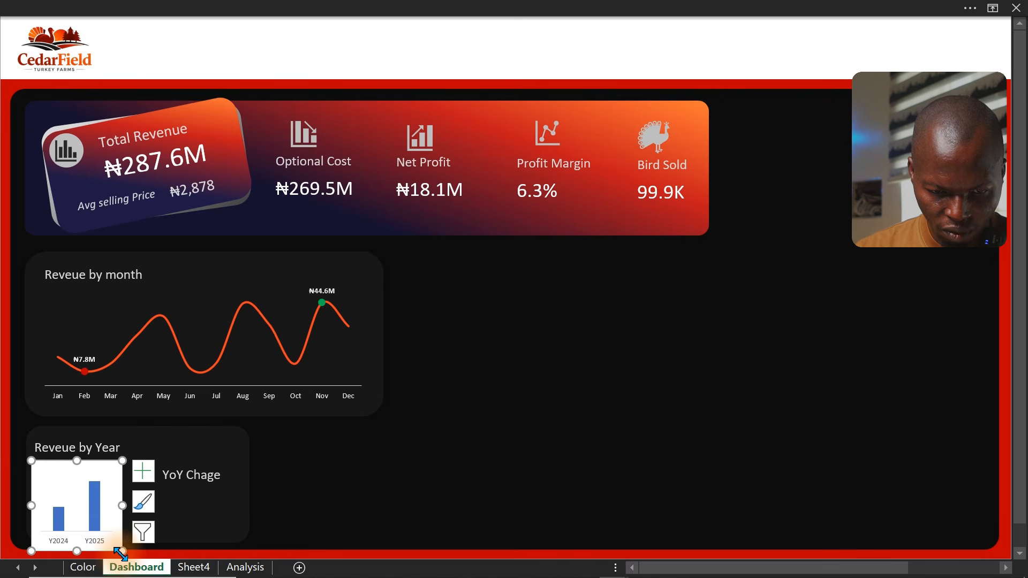
left_click_drag(121, 553, 140, 537)
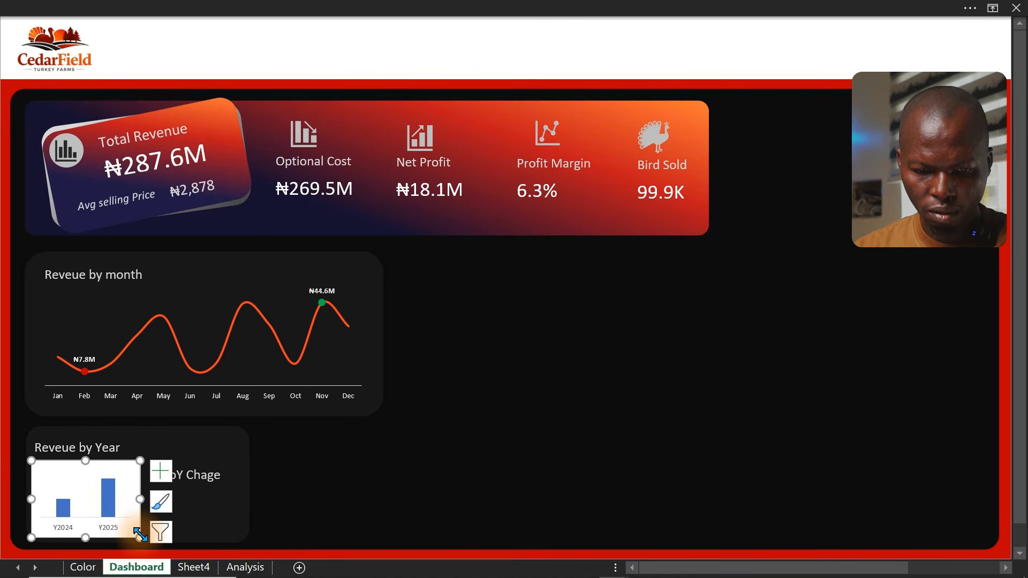
left_click_drag(139, 537, 144, 540)
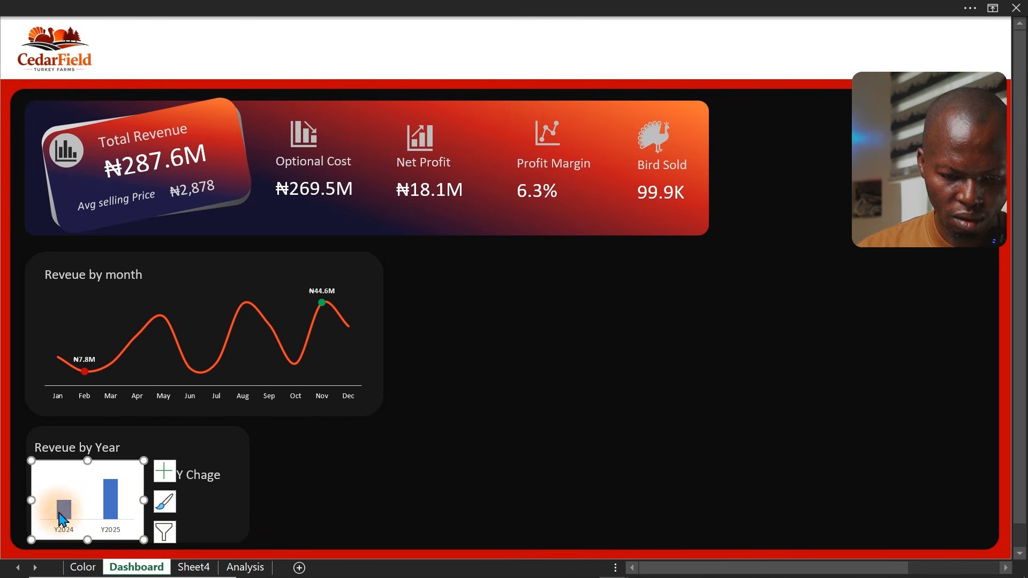
Set the chart area's fill to No fill
key("ctrl+1")
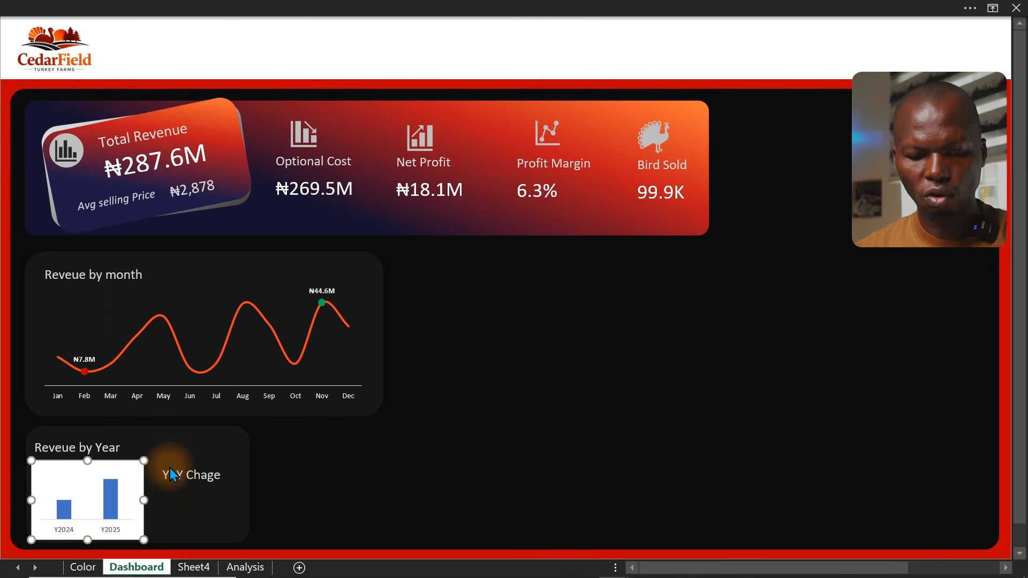
left_click(63, 151)
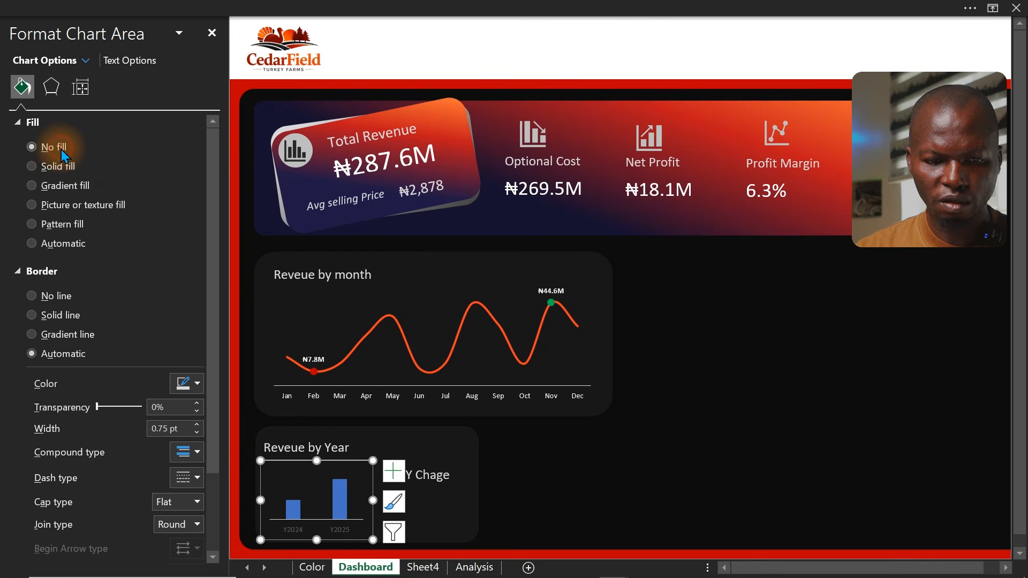
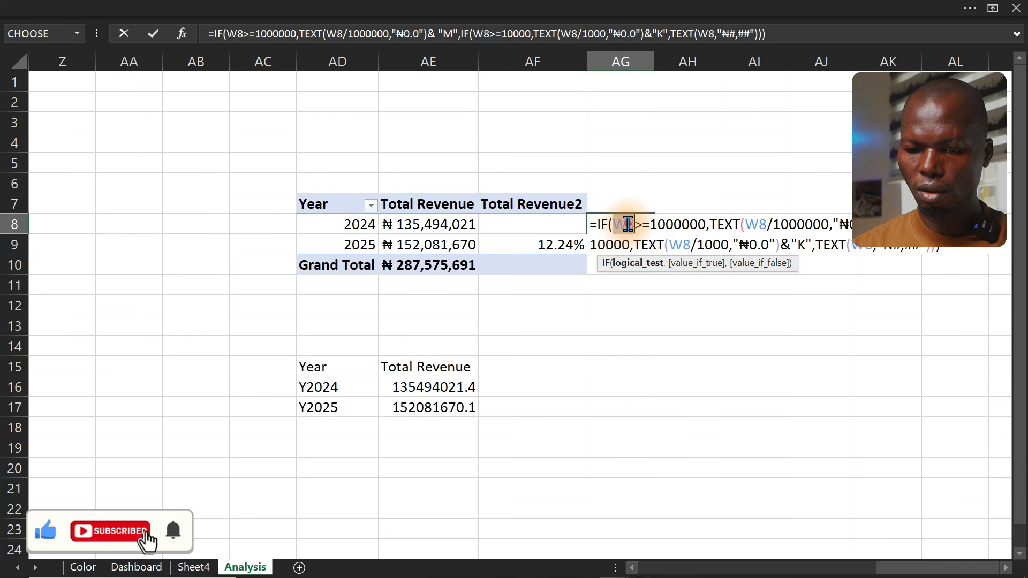
Rewrite the AG8 formula to reference AE8 instead of W8 for ₦ M/K formatting, and fill it down to AG9
triple_click(625, 227)
double_click(625, 225)
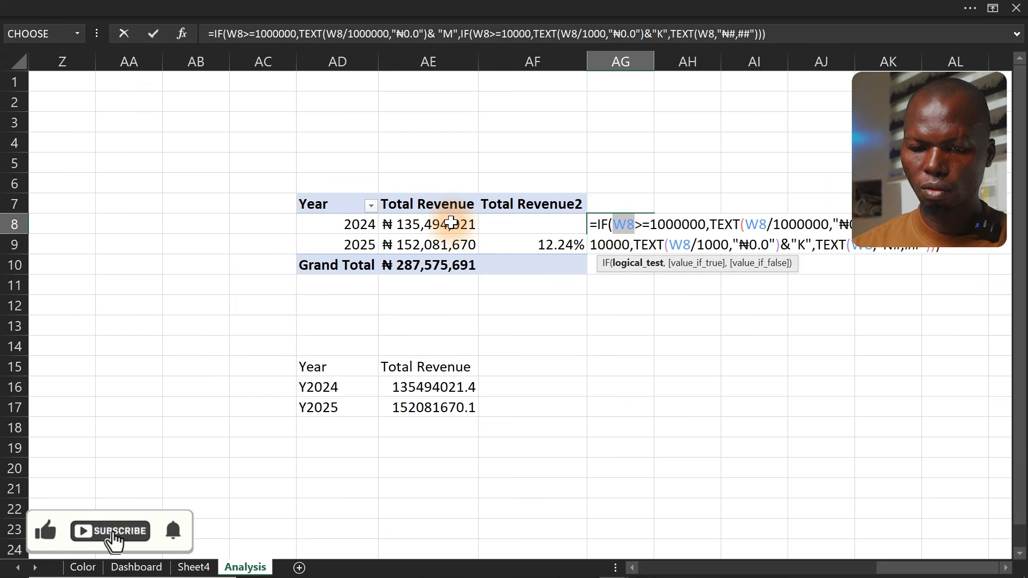
left_click(436, 224)
double_click(629, 227)
key("ctrl+c")
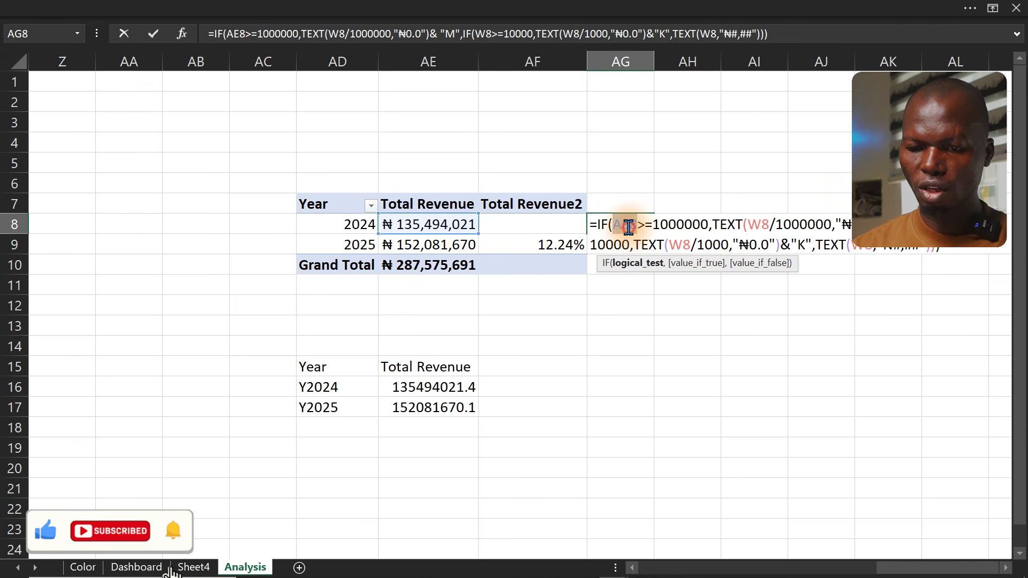
left_click(764, 222)
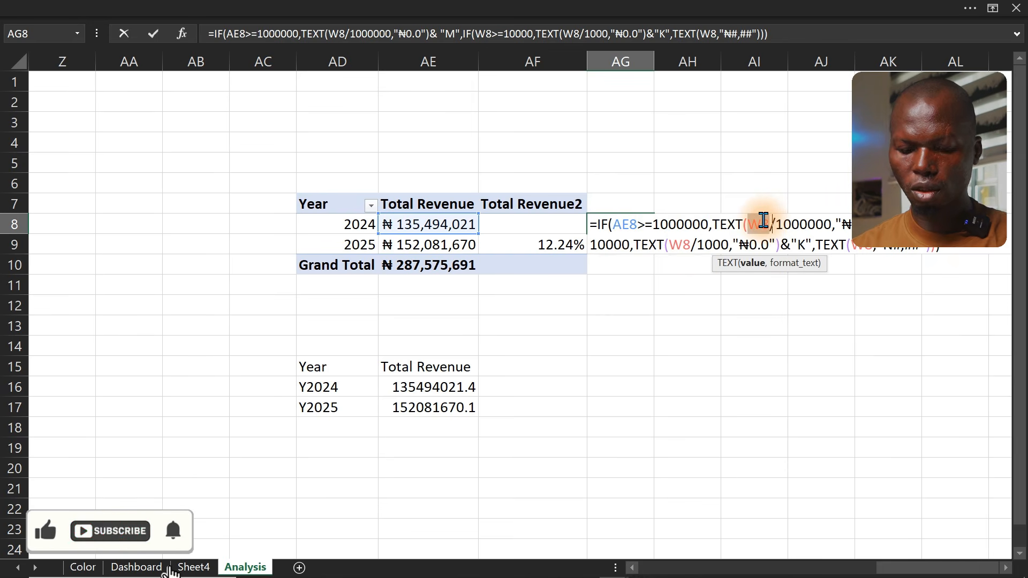
key("ctrl+v")
double_click(685, 243)
key("ctrl+v")
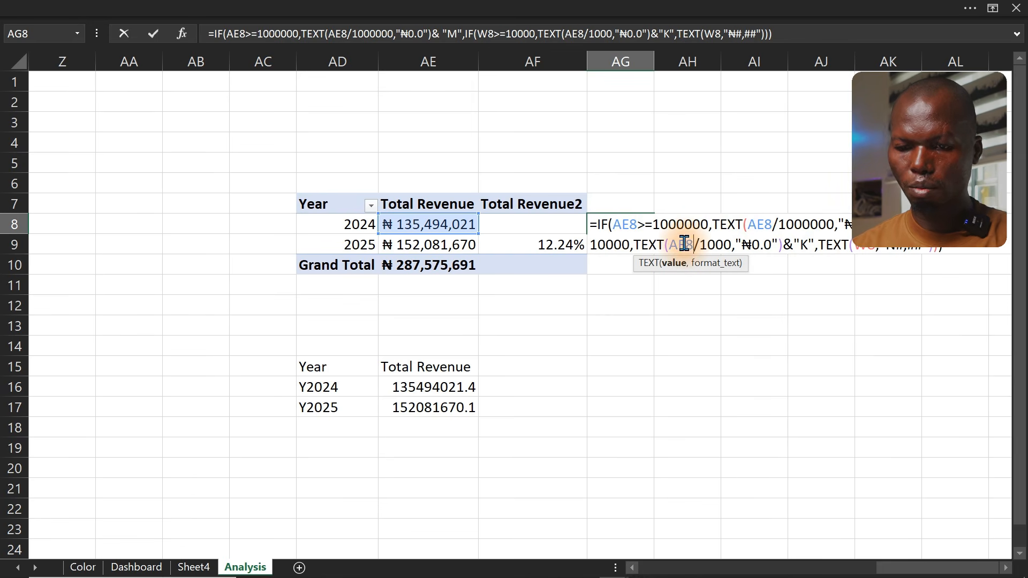
left_click(868, 243)
key("ctrl+v")
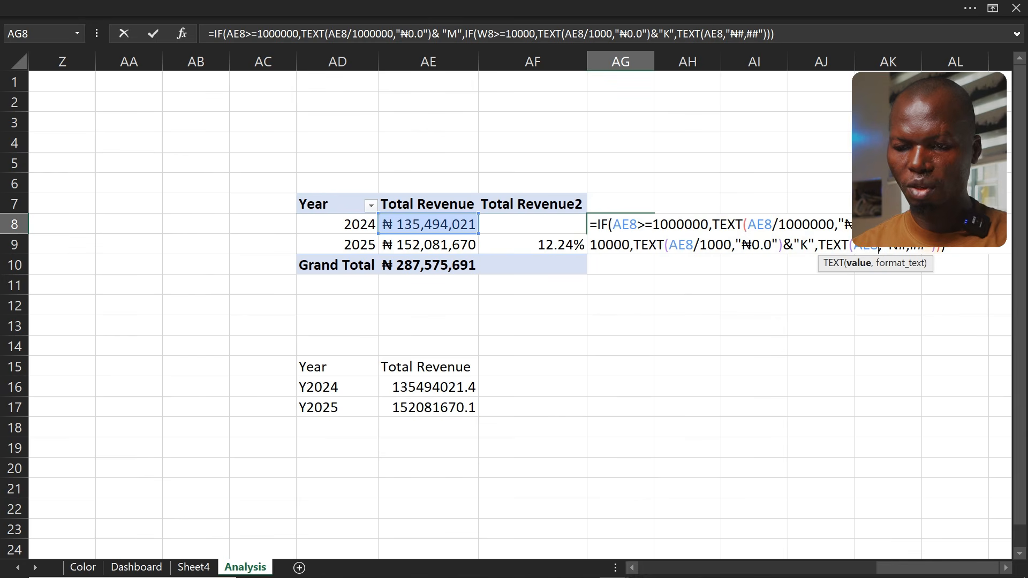
double_click(955, 224)
key("ctrl+v")
key("Return")
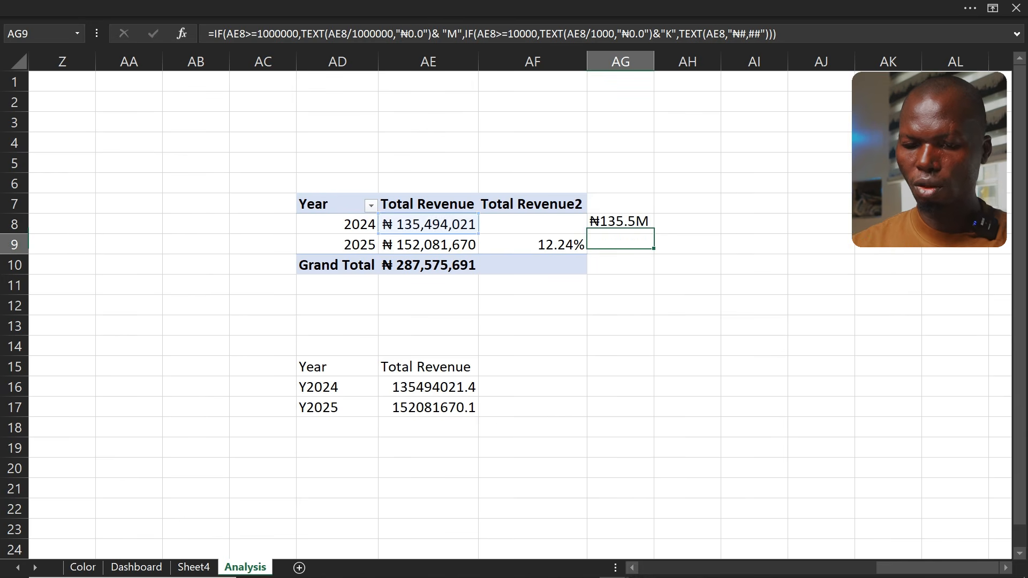
left_click(616, 224)
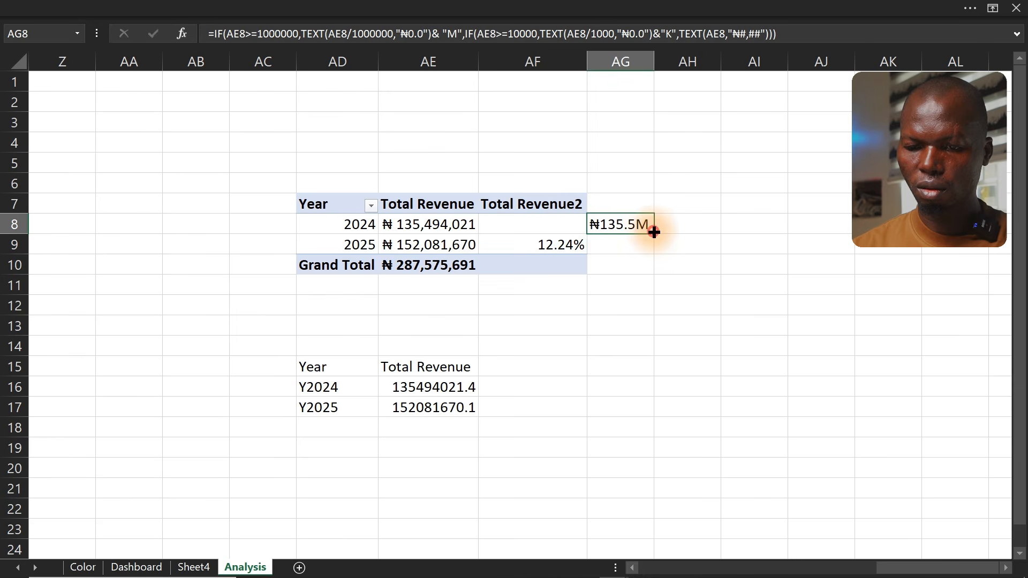
left_click_drag(654, 232, 654, 252)
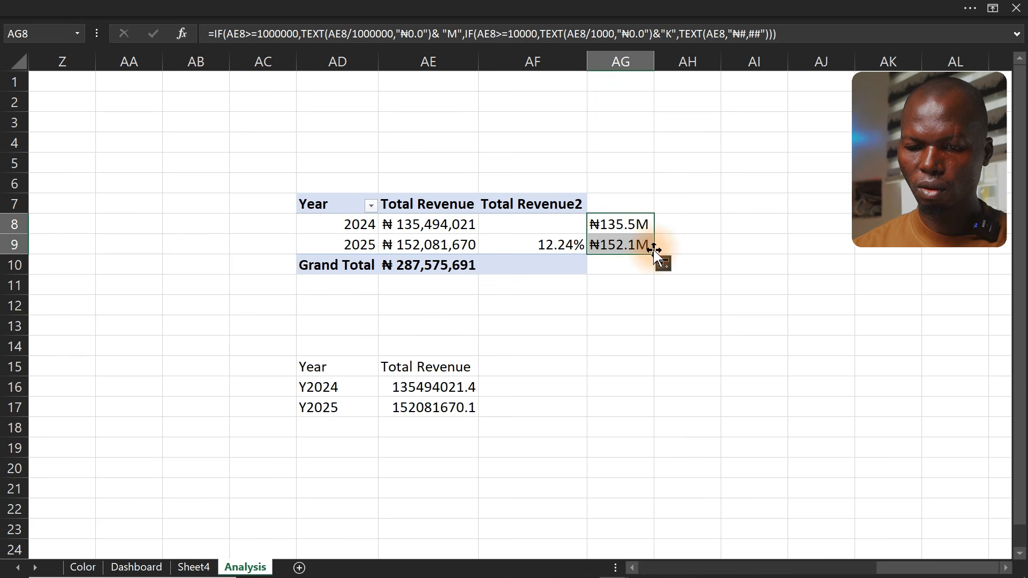
On the Dashboard, set the yearly chart's data labels to take values from cells AG8:AG9 on the Analysis sheet
left_click(163, 568)
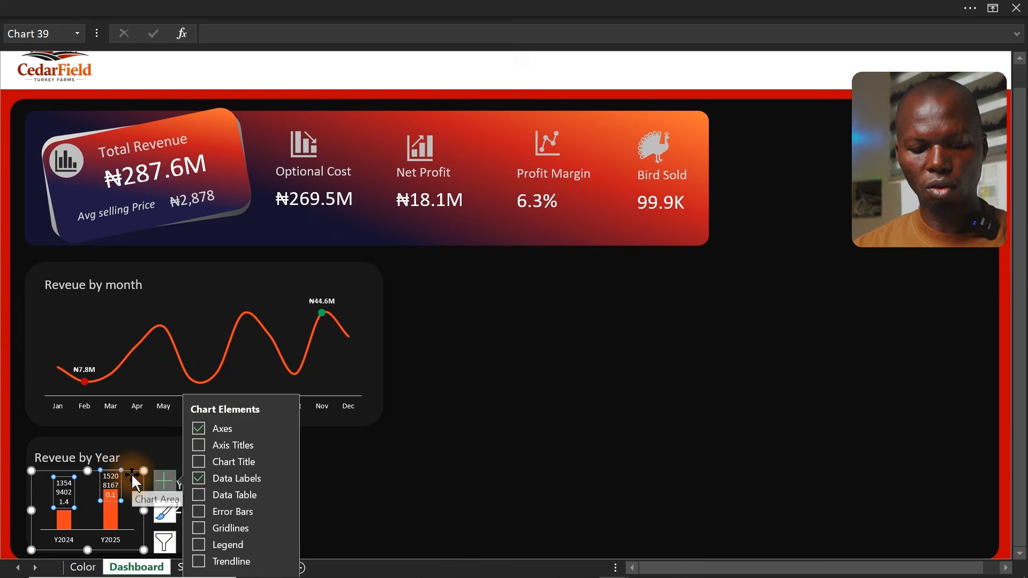
key("ctrl+1")
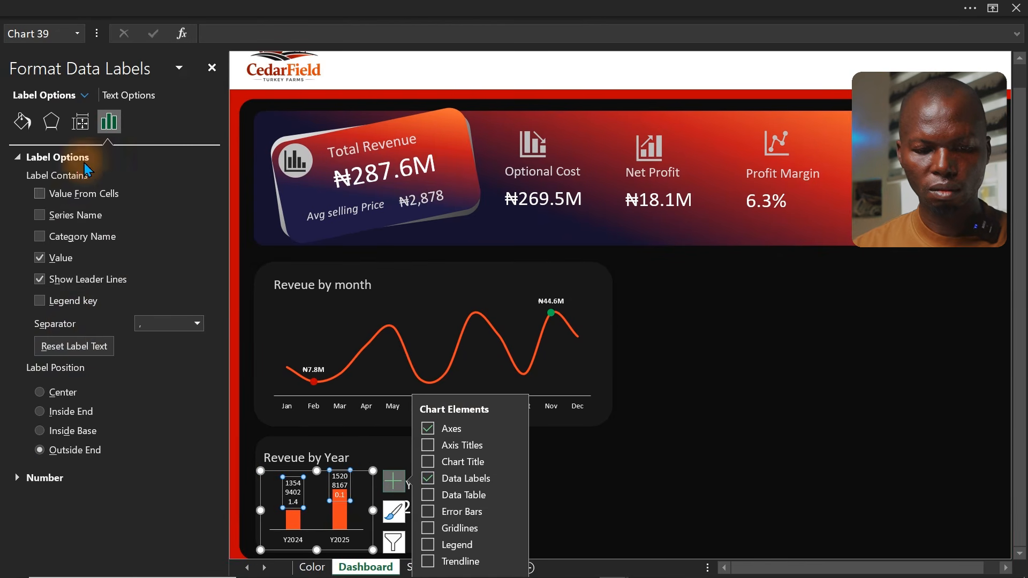
left_click(64, 194)
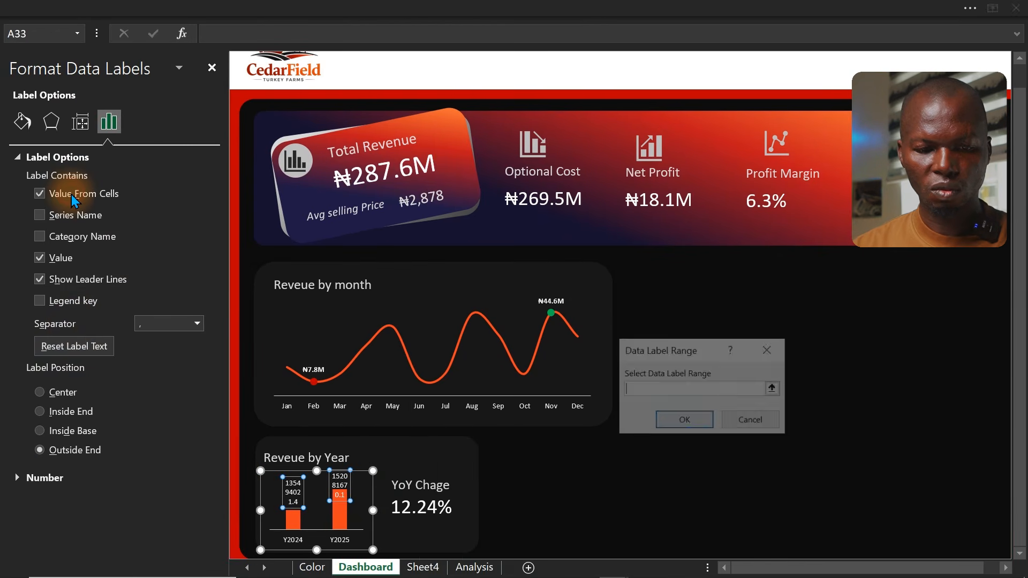
left_click(472, 565)
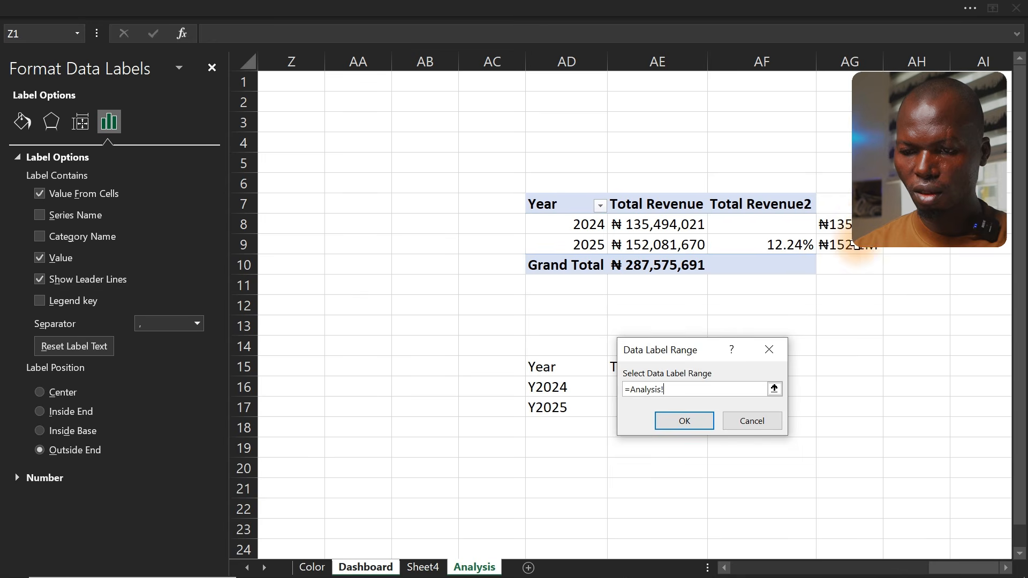
left_click_drag(851, 225, 852, 246)
left_click(694, 422)
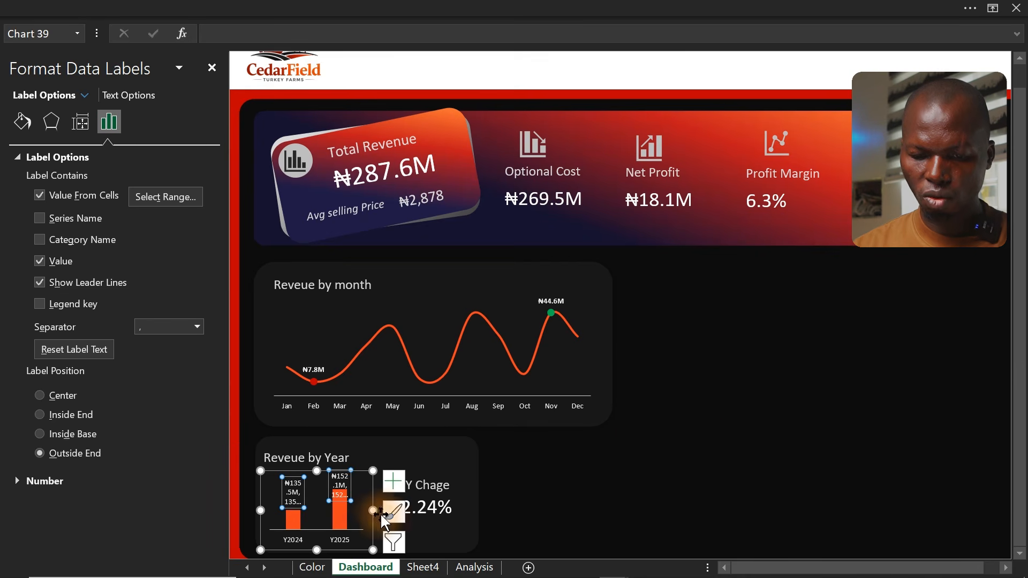
Widen the yearly chart slightly and turn off the Value option so labels show only the cell values
left_click(372, 520)
left_click_drag(373, 512, 391, 515)
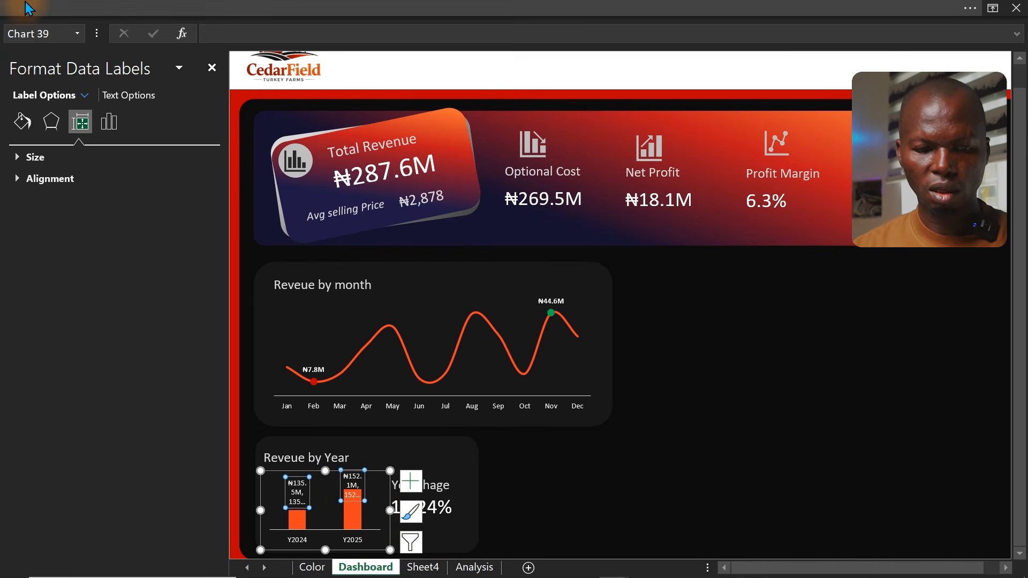
left_click(108, 122)
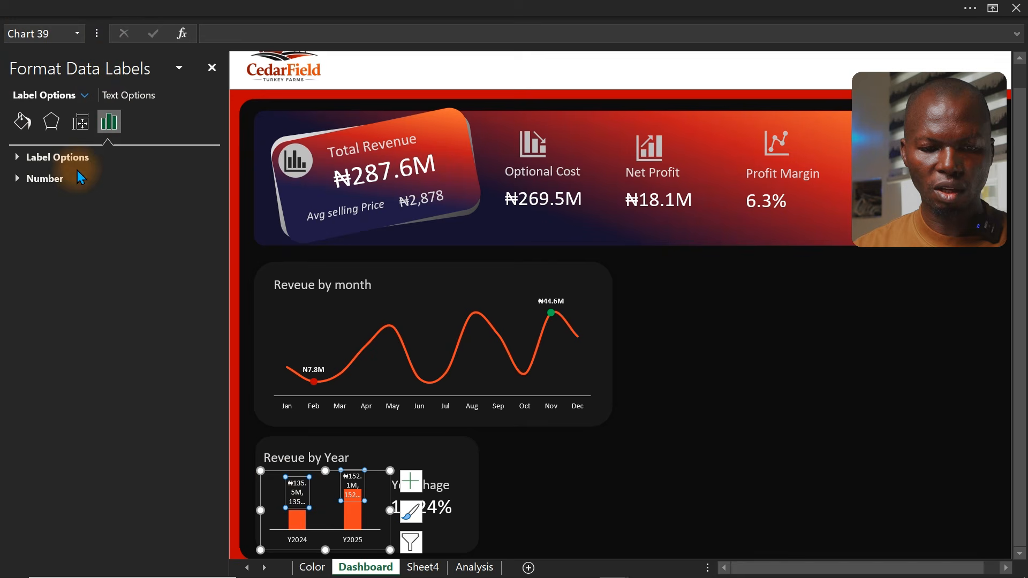
left_click(33, 158)
left_click(40, 261)
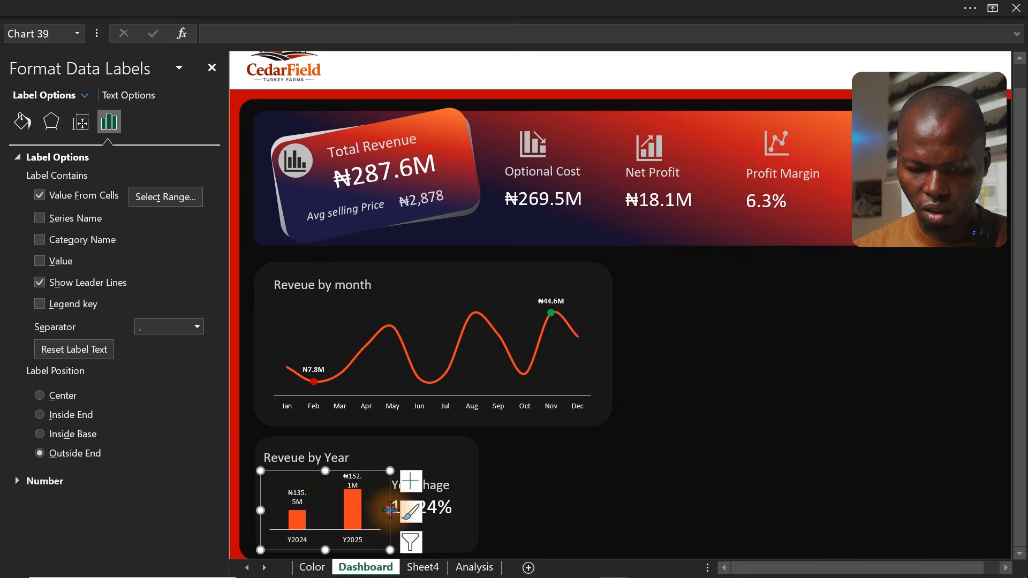
Widen the yearly chart and stretch the Revenue by Year card background to fit it
left_click_drag(390, 510, 431, 523)
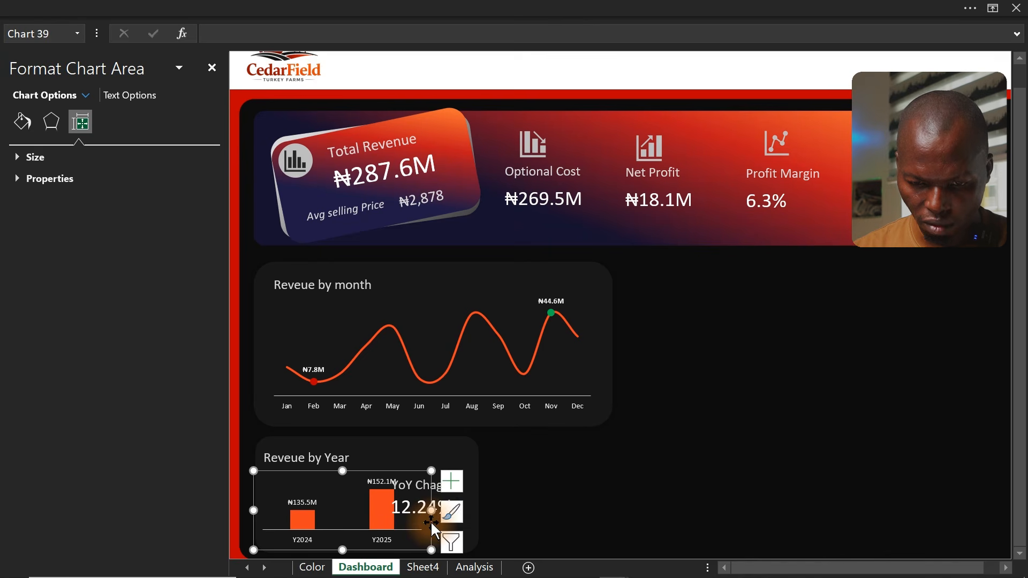
left_click(476, 524)
left_click_drag(476, 494, 496, 499)
Move the YoY Change text box to the right of the yearly chart inside the card
left_click(449, 487)
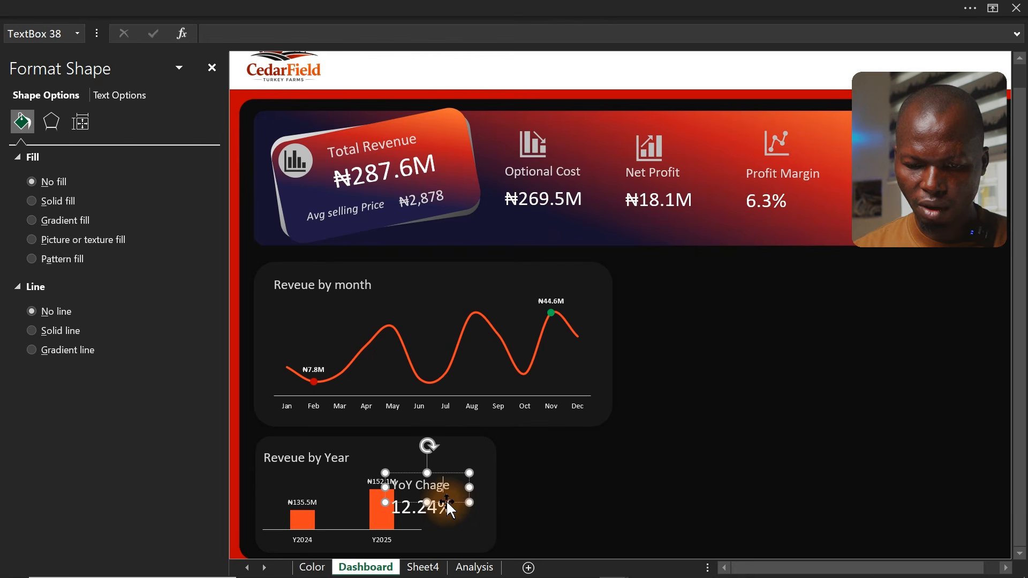
left_click(445, 509, "shift")
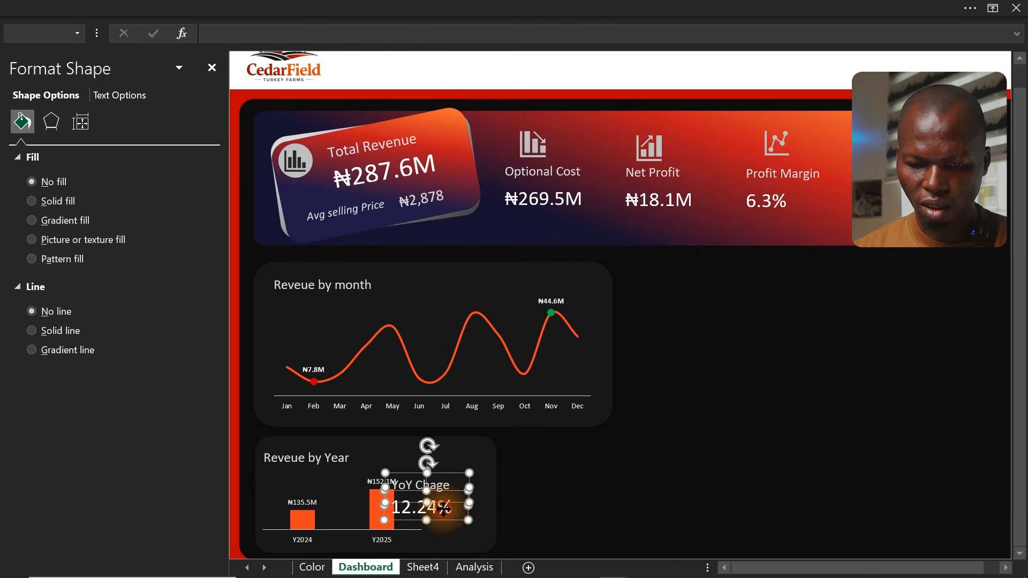
left_click_drag(444, 508, 475, 514)
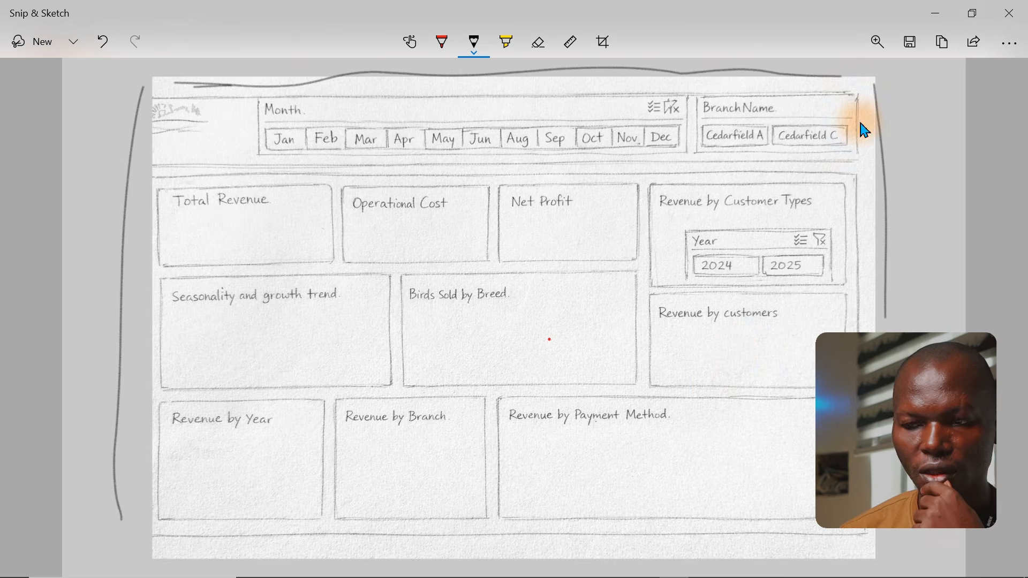
Duplicate the Revenue by month card background, place the copy to its right and narrow it to end under the KPI banner
left_click(922, 13)
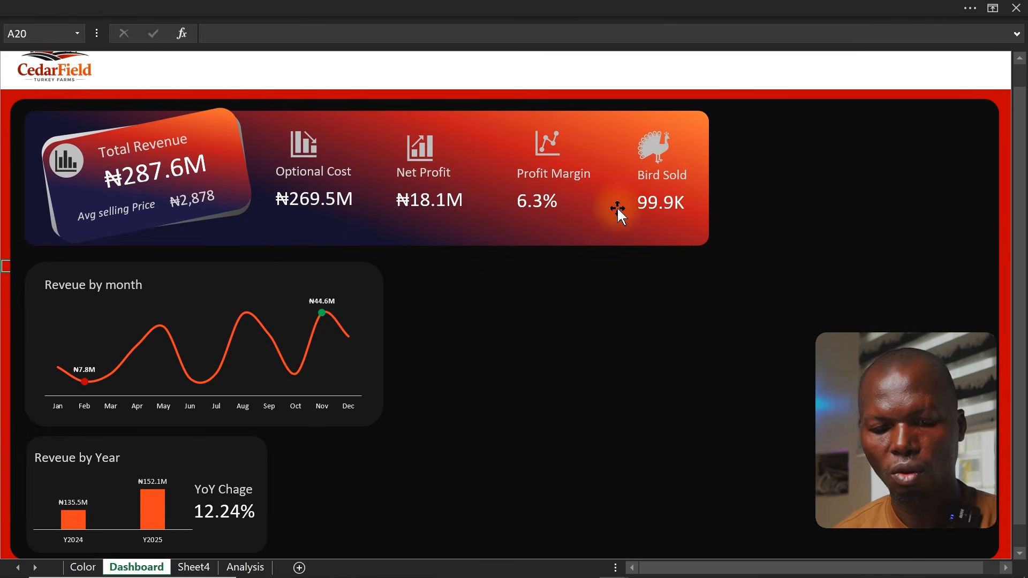
left_click(272, 269)
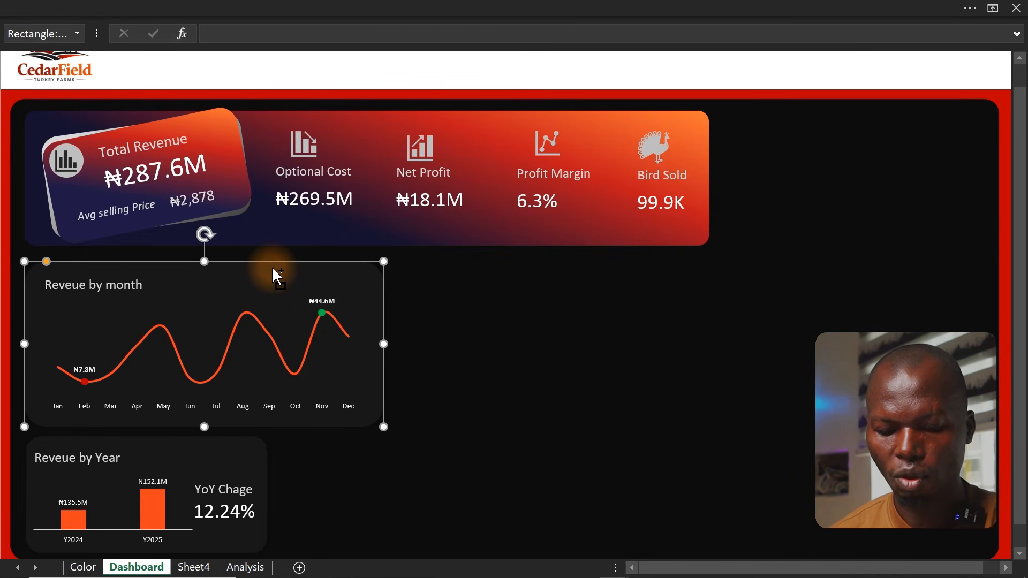
key("ctrl+d")
left_click_drag(263, 302, 625, 298)
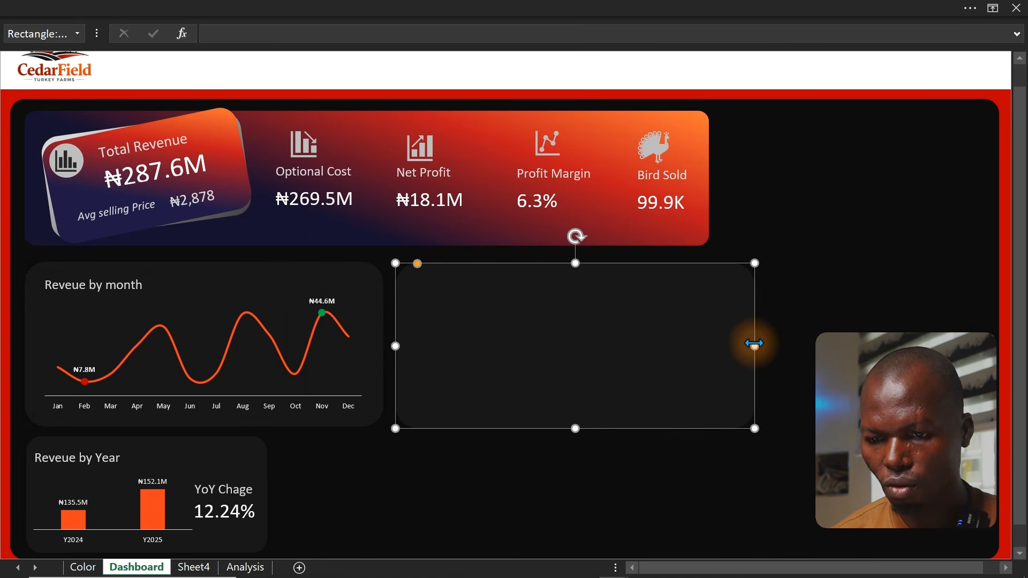
left_click_drag(753, 345, 709, 346)
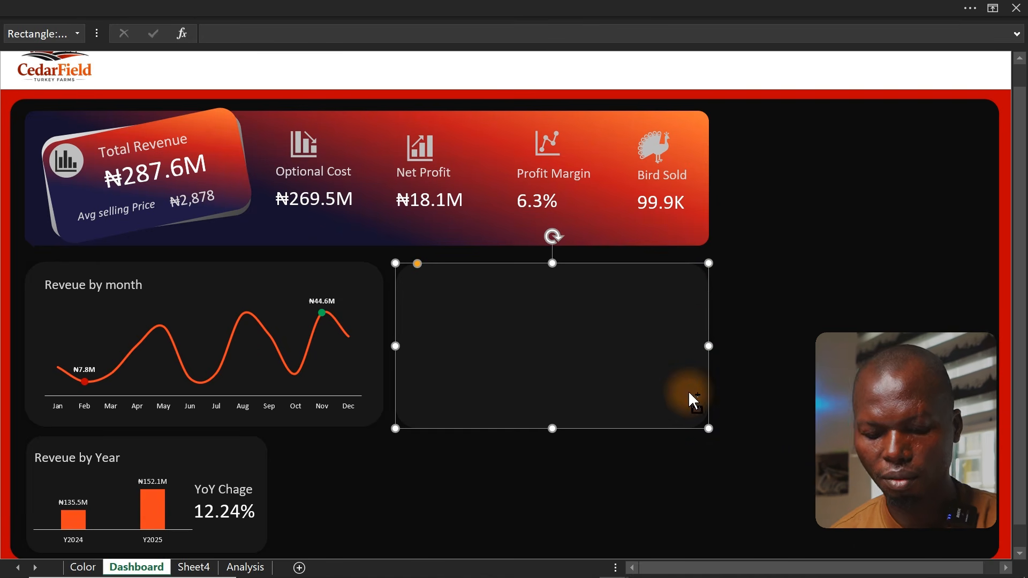
key("ctrl+d")
left_click_drag(851, 362, 773, 241)
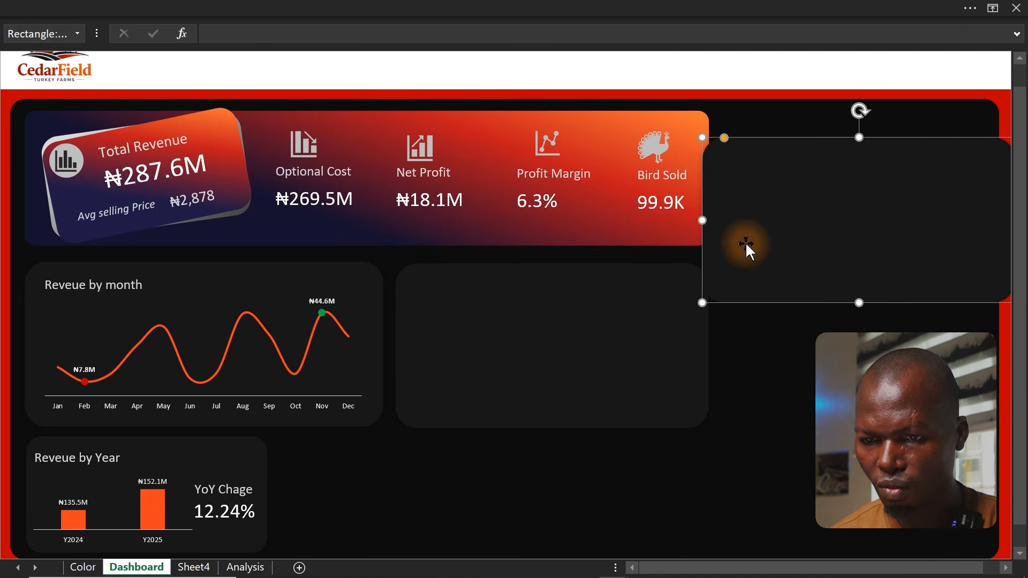
key("Delete")
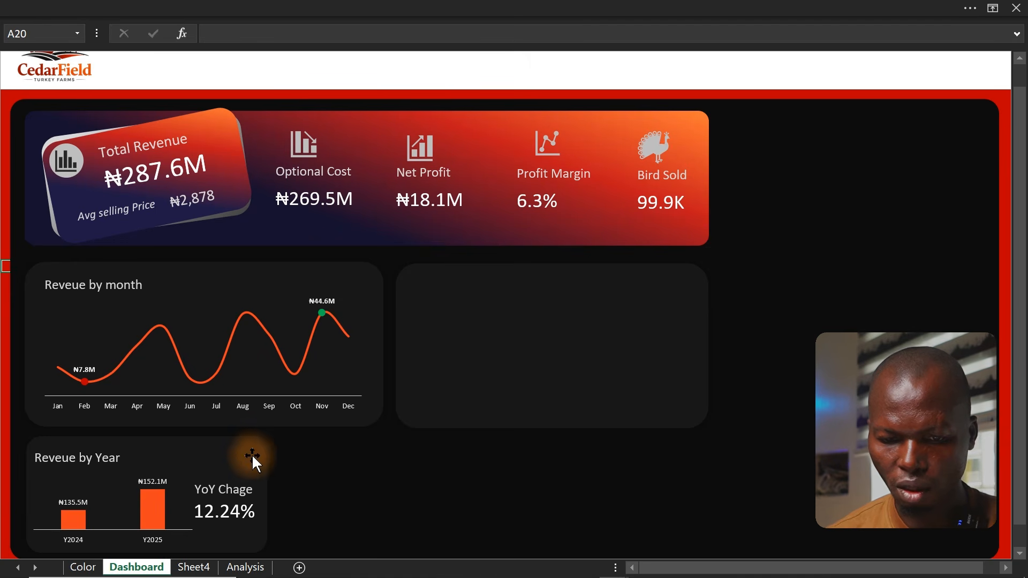
Copy the Revenue by Year card background beside itself and narrow the copy
left_click(237, 451)
left_click_drag(237, 447, 466, 448)
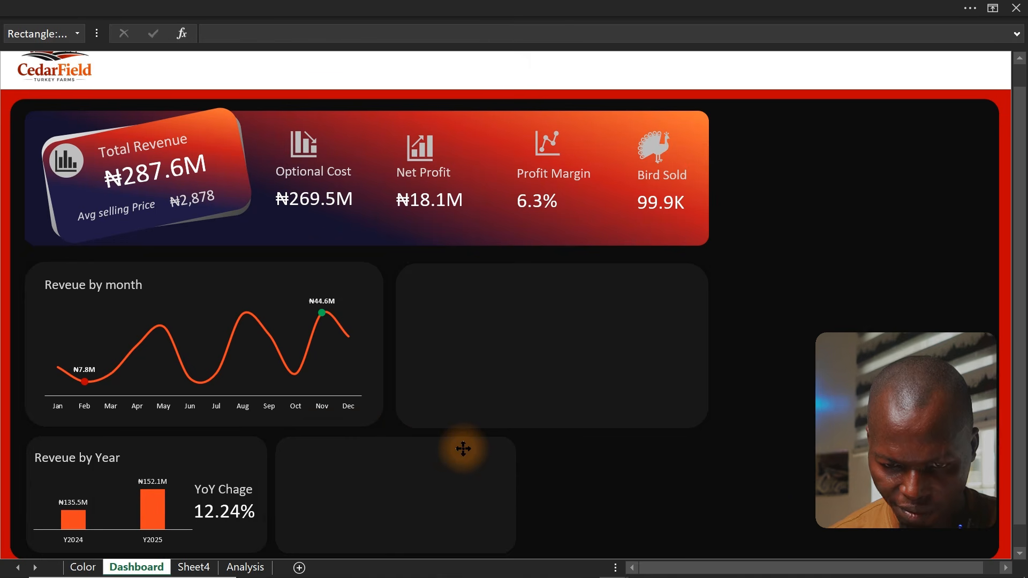
left_click_drag(463, 448, 463, 450)
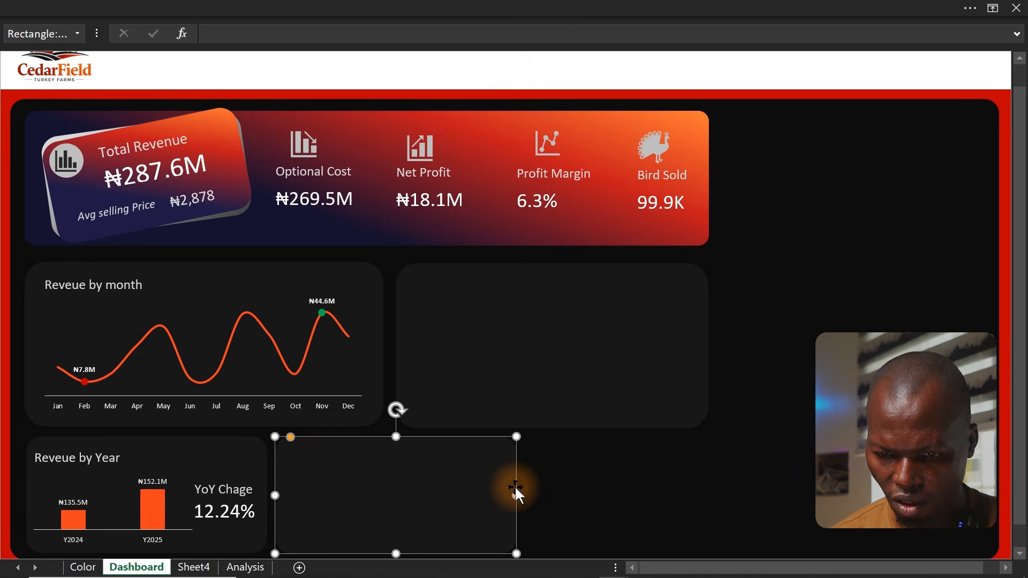
left_click_drag(516, 494, 475, 497)
Duplicate that card background, place it next in the bottom row and widen it to align with the card above
key("ctrl+d")
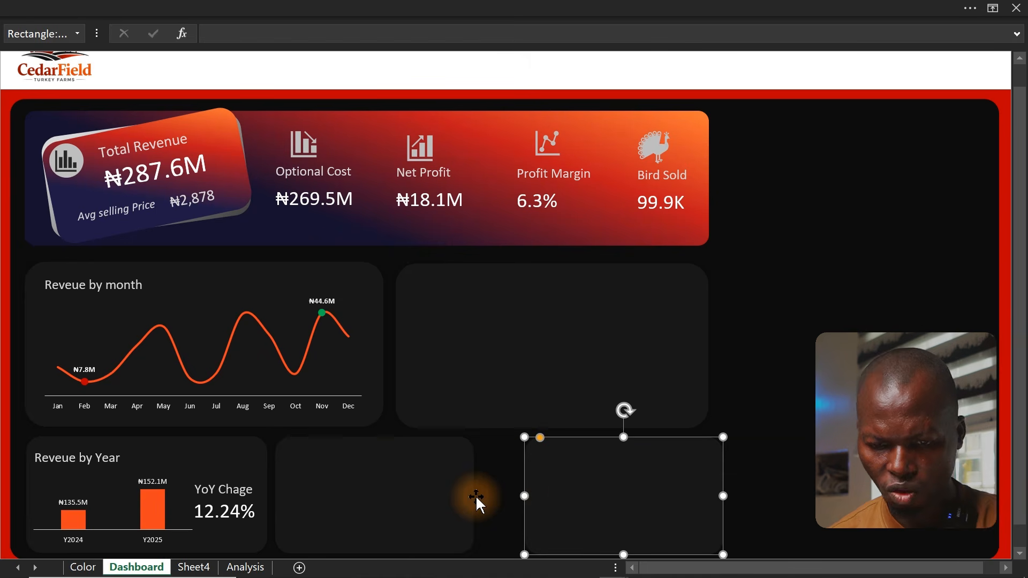
left_click_drag(598, 489, 554, 487)
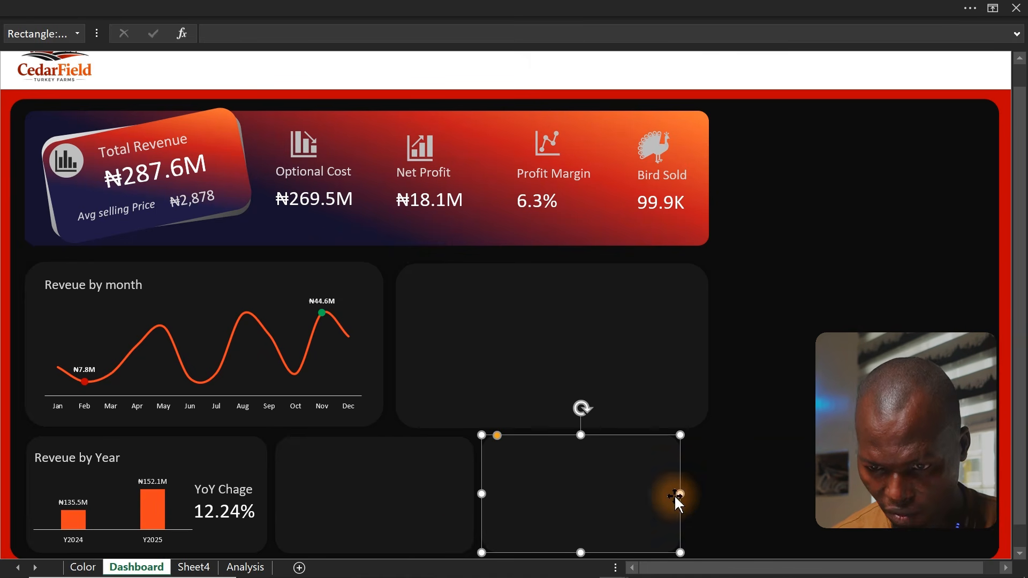
left_click_drag(678, 493, 707, 497)
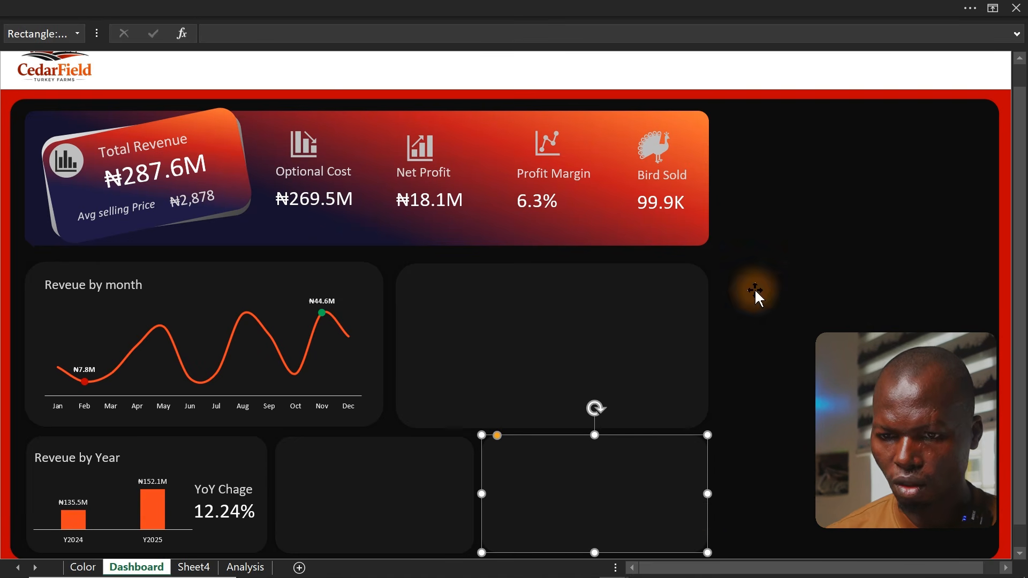
Duplicate the KPI banner background and fit the copy into the top-right area beside the banner
left_click(604, 113)
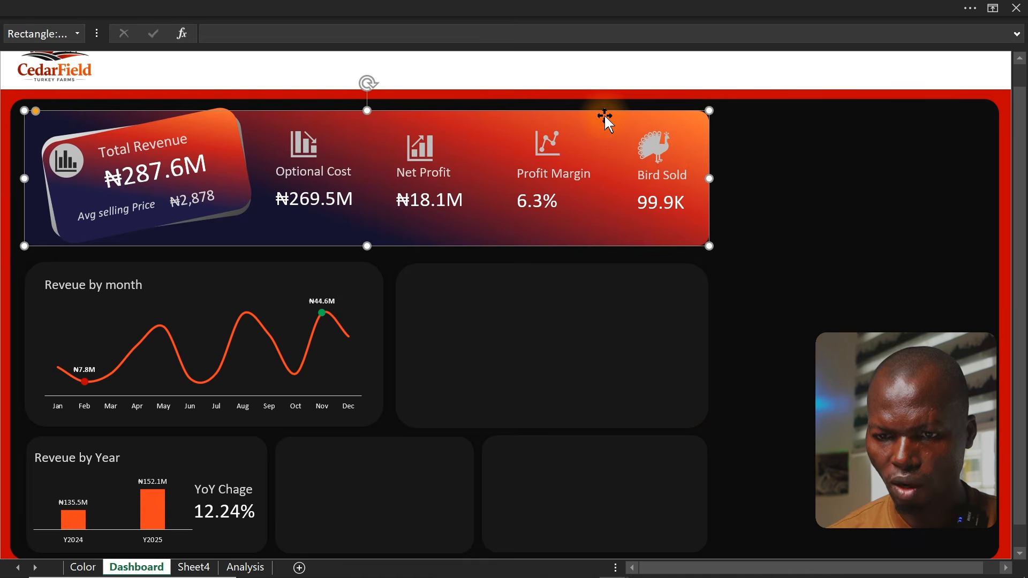
key("ctrl+d")
left_click_drag(484, 161, 676, 160)
left_click(224, 253)
left_click_drag(329, 268, 689, 329)
left_click_drag(744, 297, 770, 279)
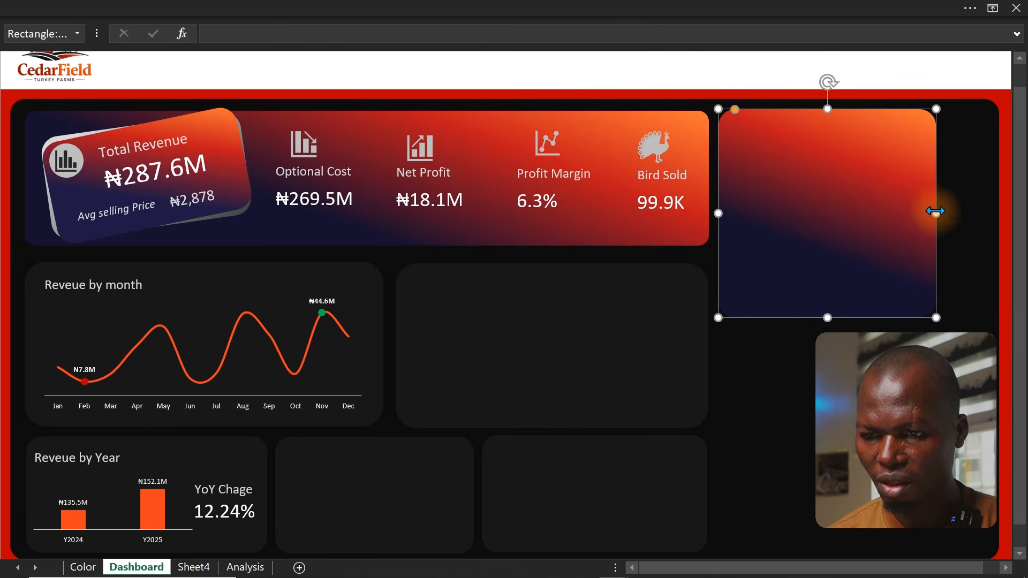
left_click_drag(936, 211, 991, 224)
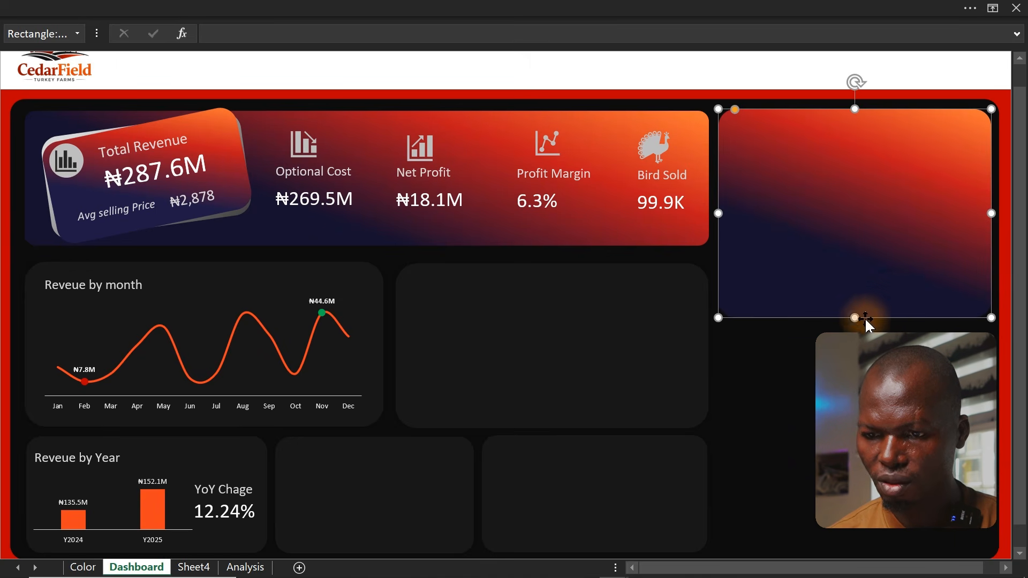
left_click_drag(855, 317, 852, 272)
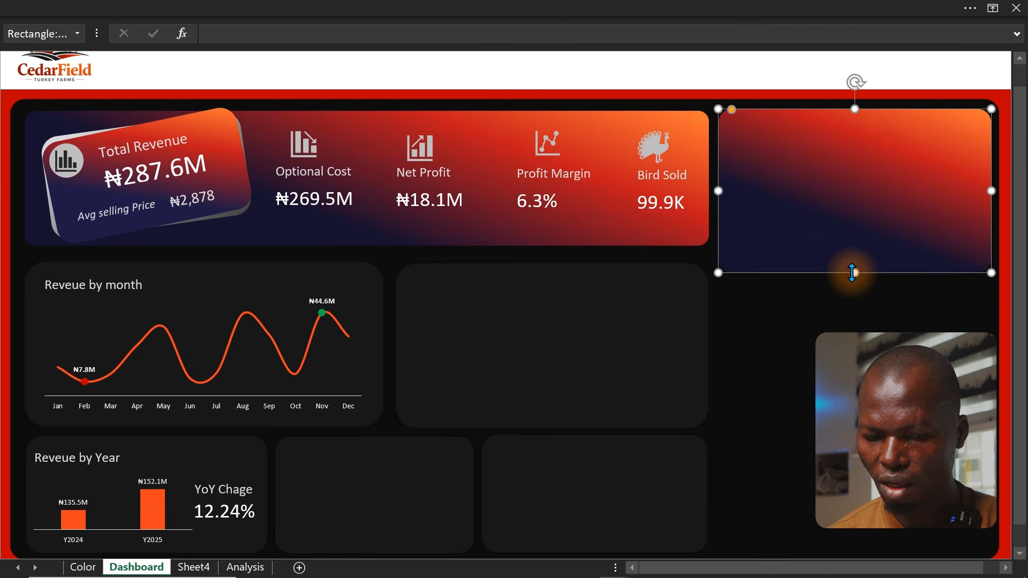
Open the format settings for the top-right card, remove one gradient stop and slide the remaining stops closer together
key("ctrl+1")
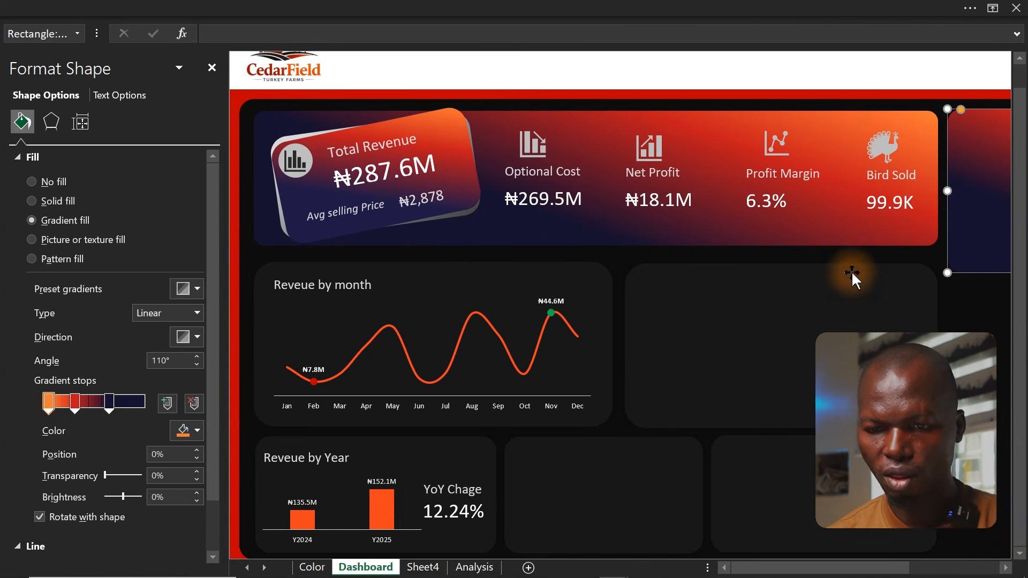
left_click(288, 345)
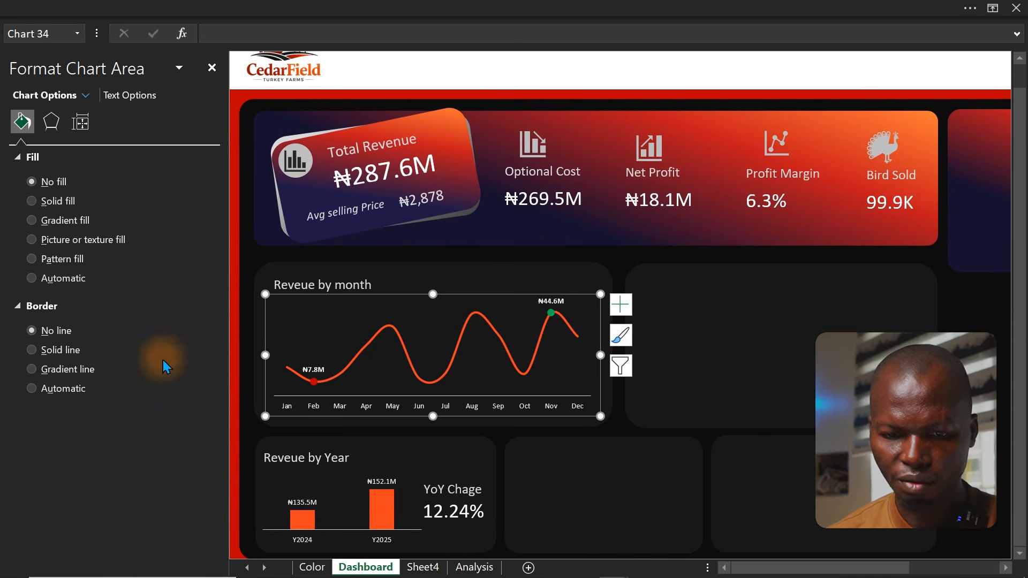
left_click(958, 221)
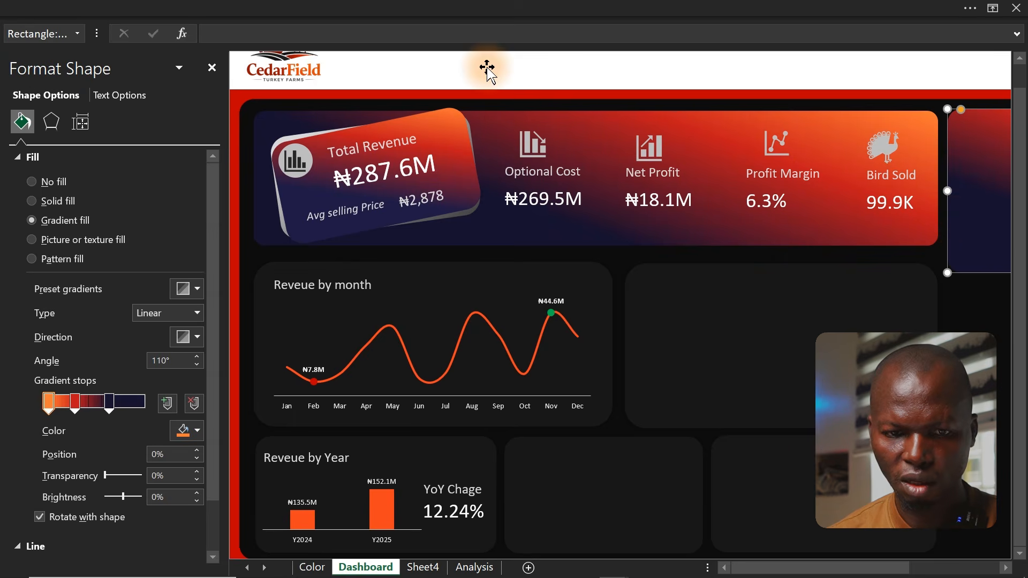
left_click_drag(127, 69, 363, 136)
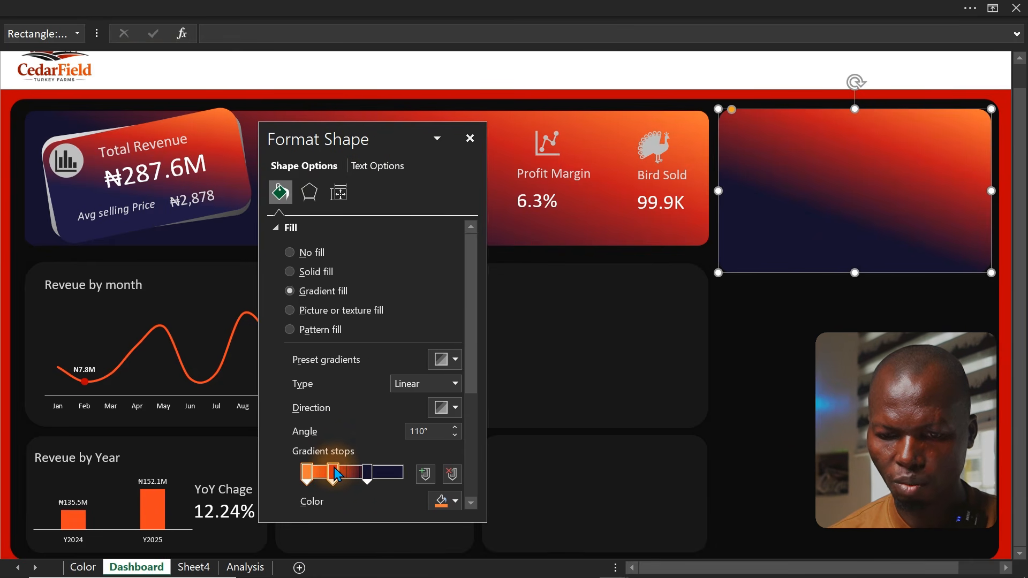
left_click(308, 474)
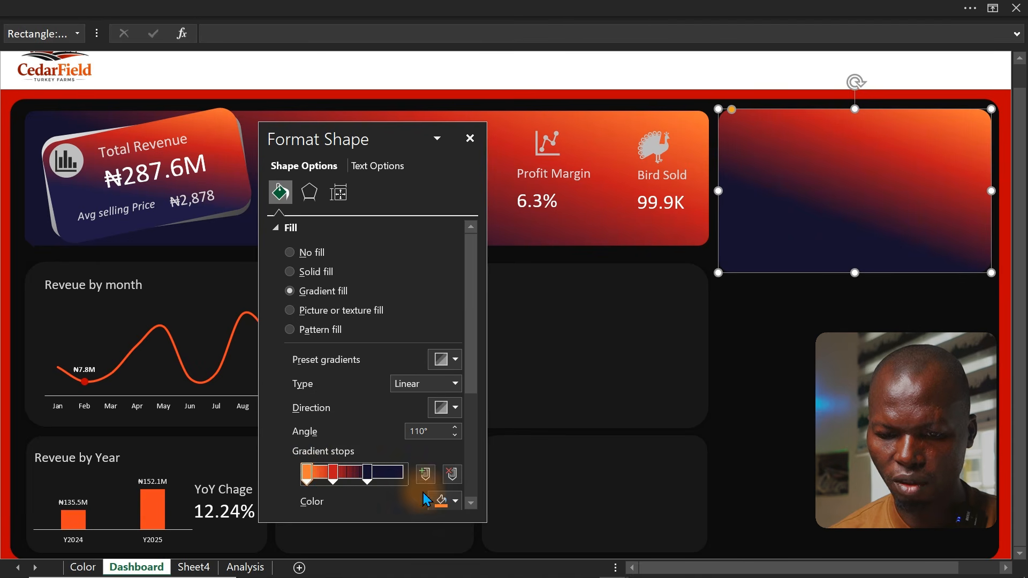
left_click(455, 475)
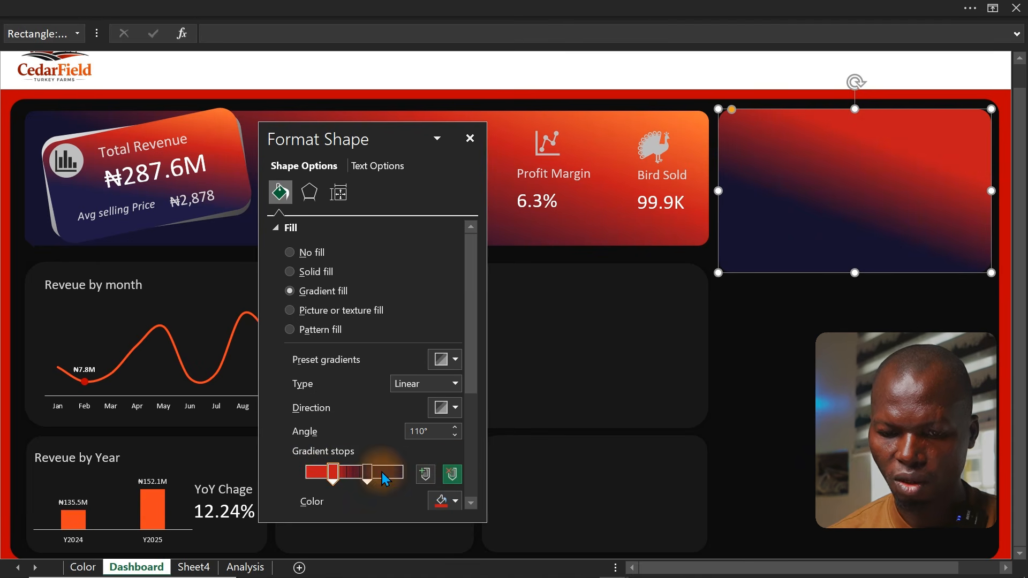
left_click_drag(333, 473, 305, 474)
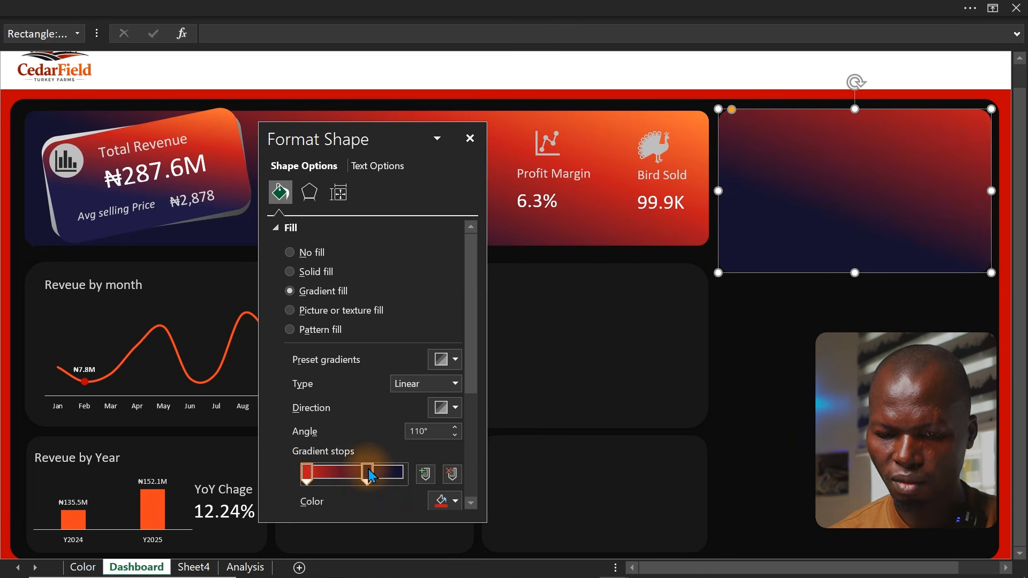
mouse_move(367, 473)
left_mouse_down()
mouse_move(395, 473)
mouse_move(350, 480)
left_mouse_up()
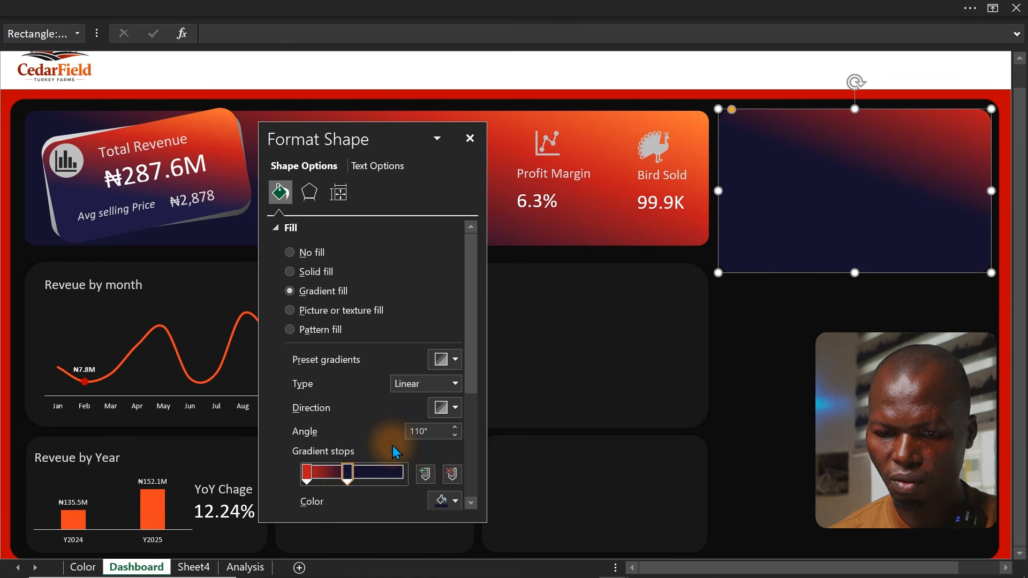
Try several gradient directions for the top-right card's fill, settling on a 135° diagonal
left_click(446, 408)
left_click(531, 444)
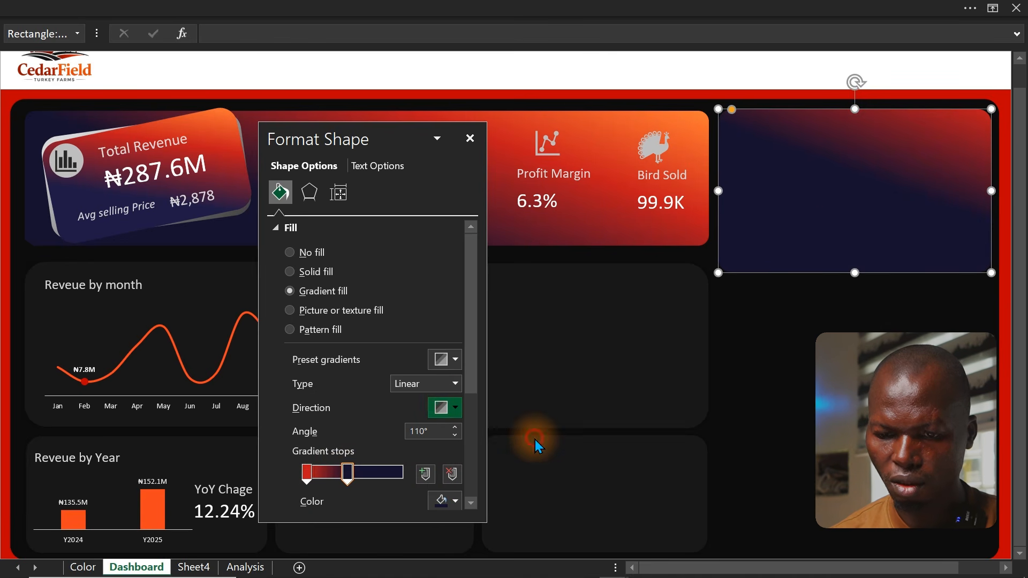
left_click(440, 408)
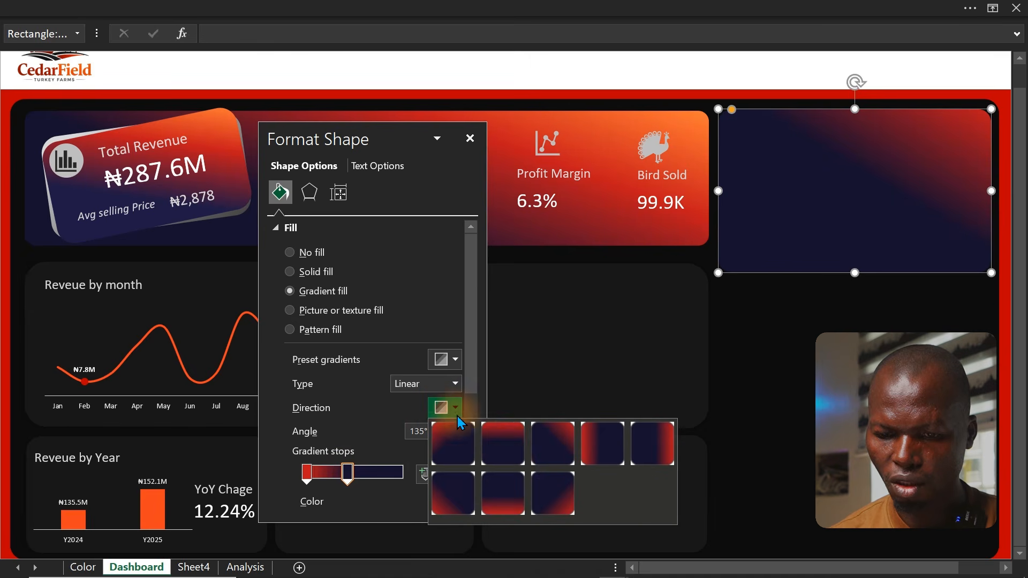
left_click(508, 470)
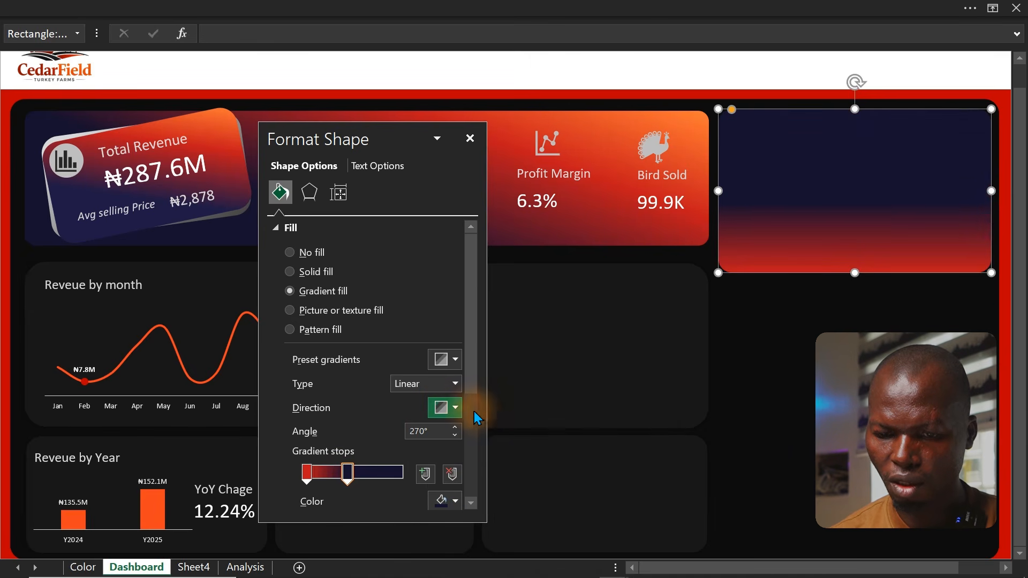
left_click(457, 407)
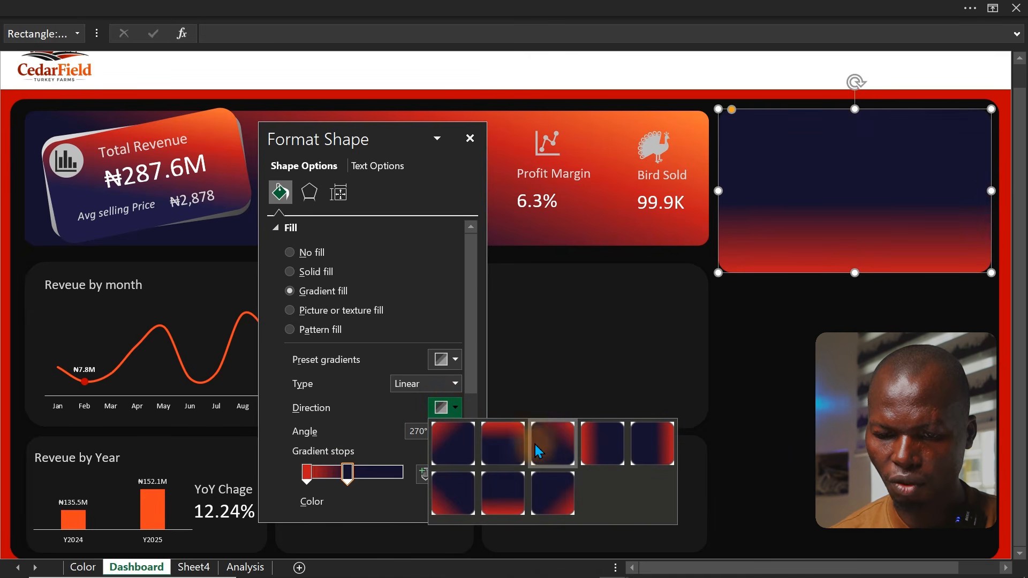
left_click(459, 450)
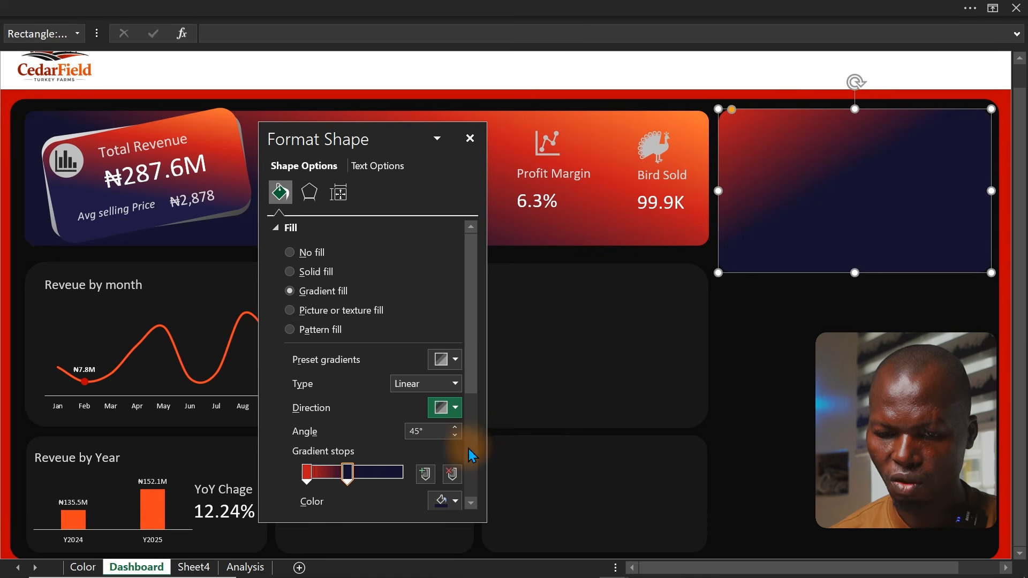
left_click(455, 408)
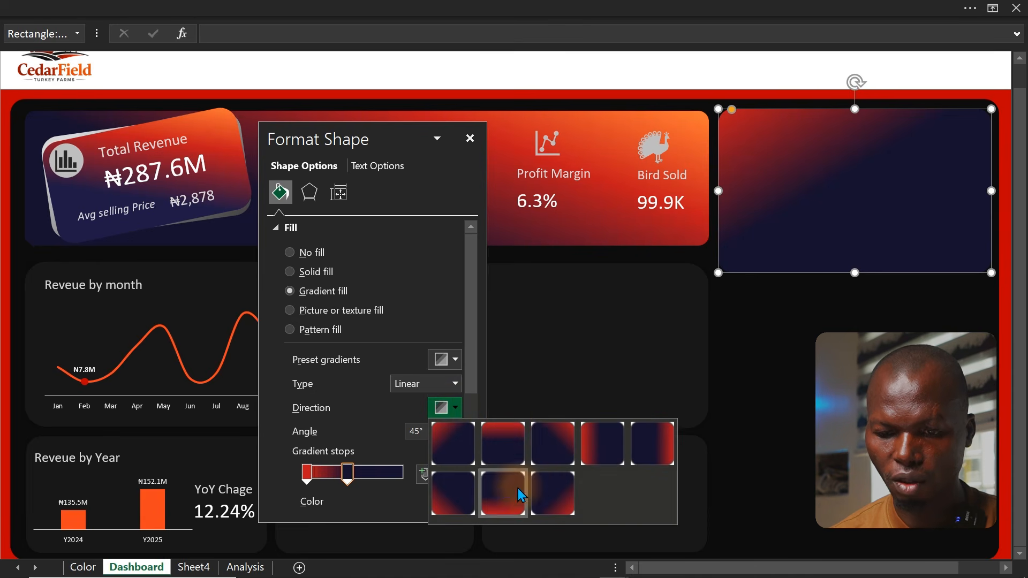
left_click(550, 443)
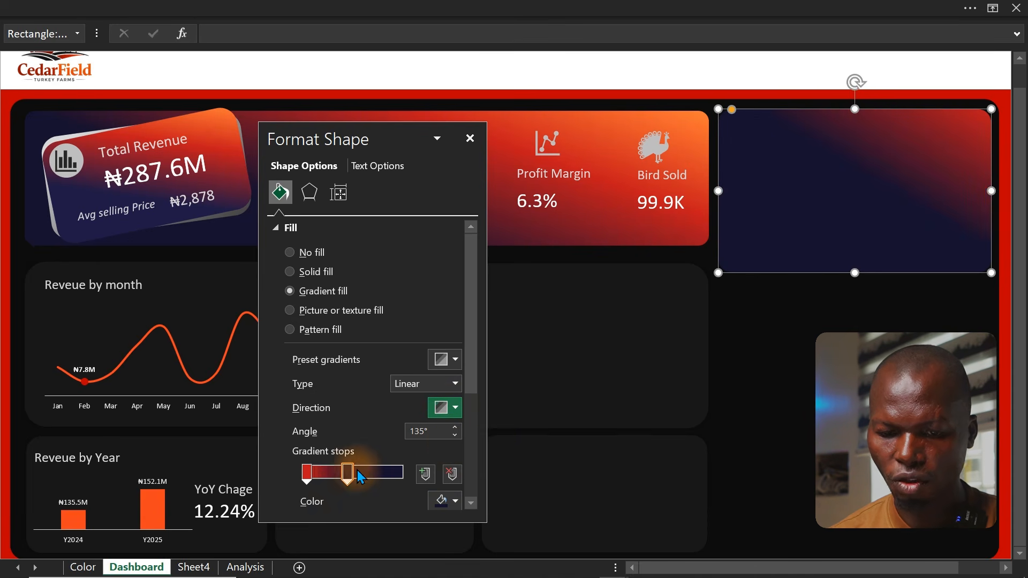
Reposition the gradient stops so the red blends into dark navy across the top-right card
left_click_drag(342, 474, 369, 476)
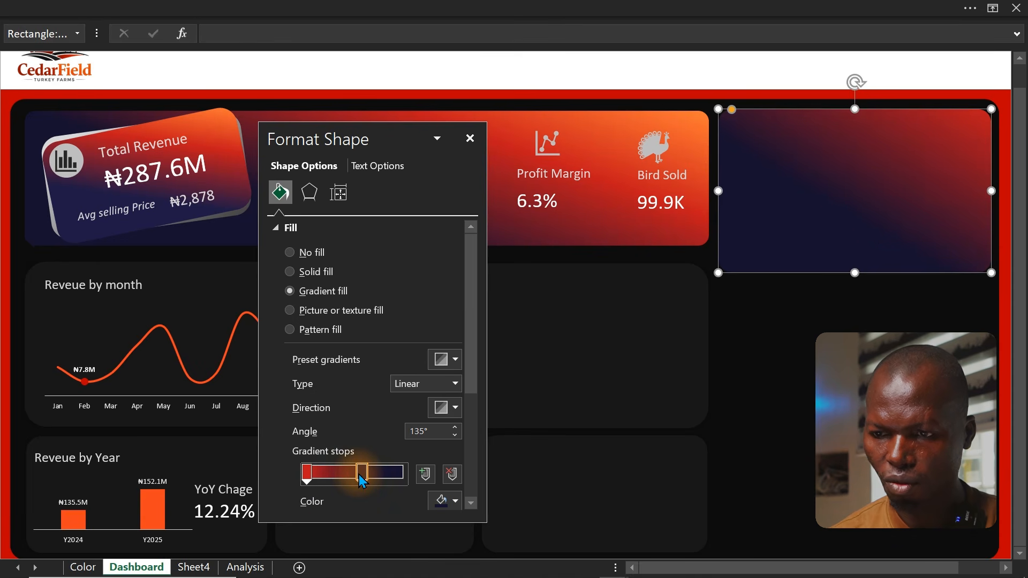
left_click_drag(313, 472, 400, 480)
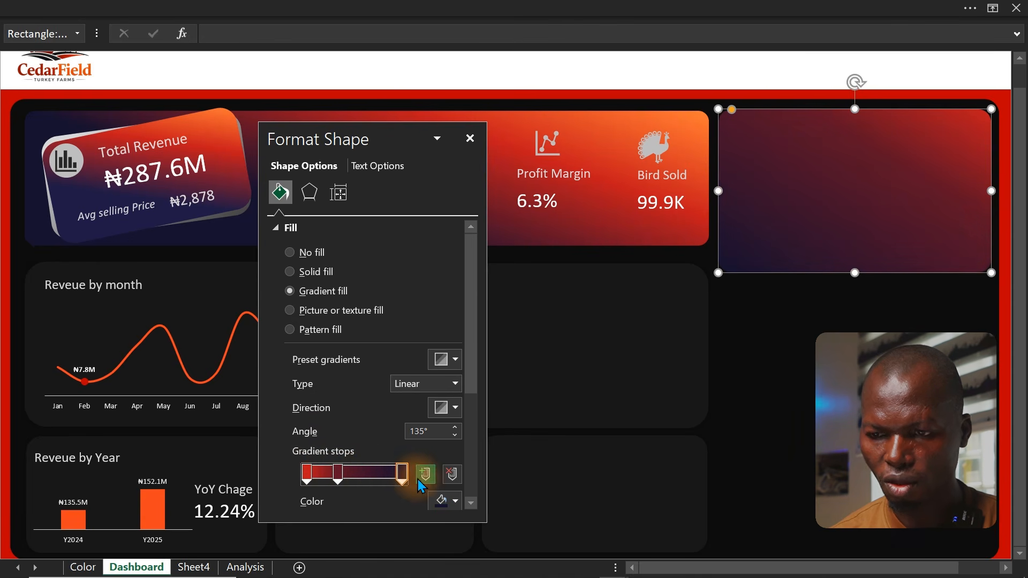
mouse_move(335, 470)
left_mouse_down()
mouse_move(347, 468)
mouse_move(328, 467)
left_mouse_up()
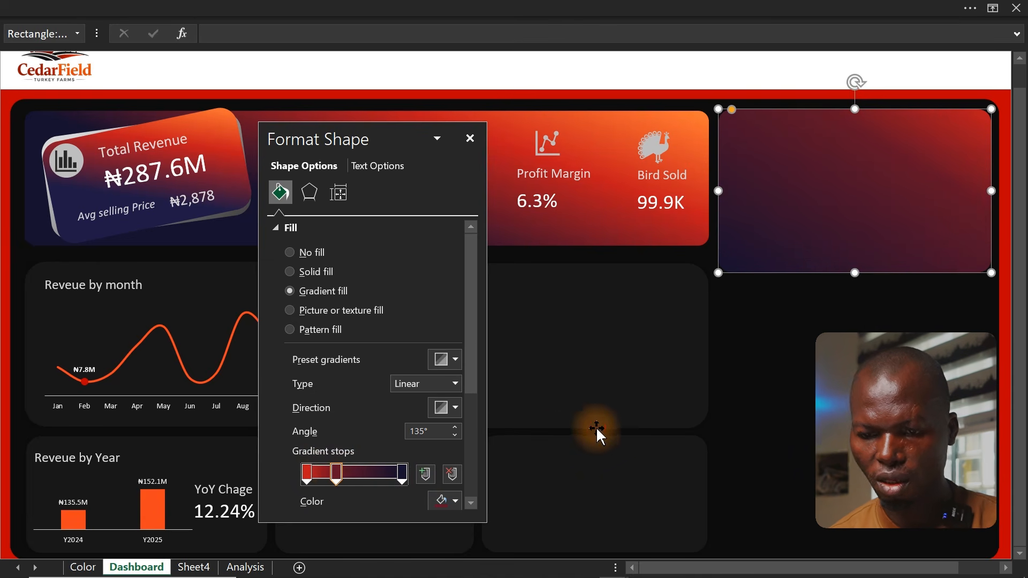
left_click(612, 429)
left_click(870, 263)
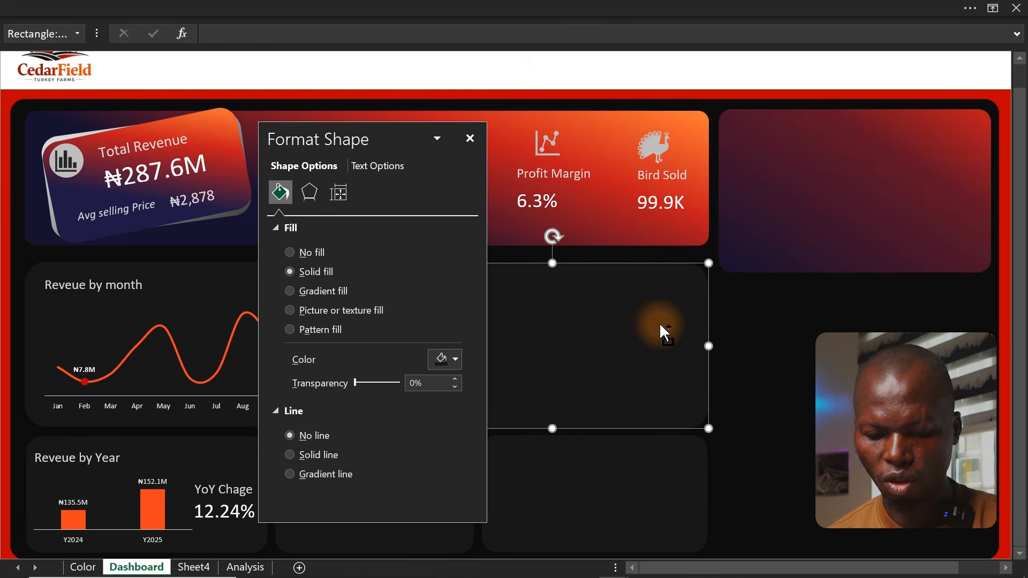
Duplicate the top-right card and place the copy directly below it on the right side
left_click(797, 233)
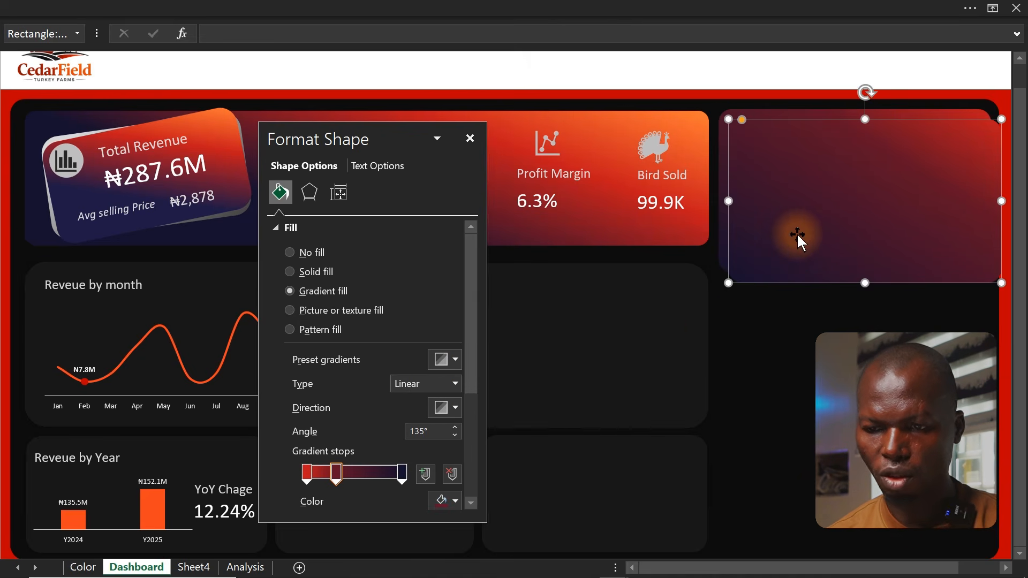
left_click_drag(828, 234, 811, 395)
left_click(676, 343)
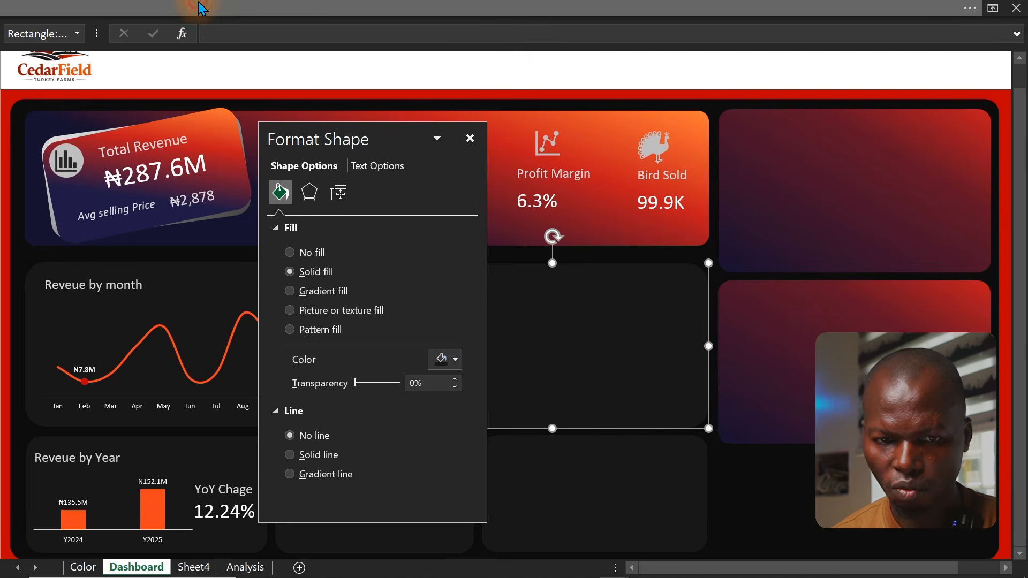